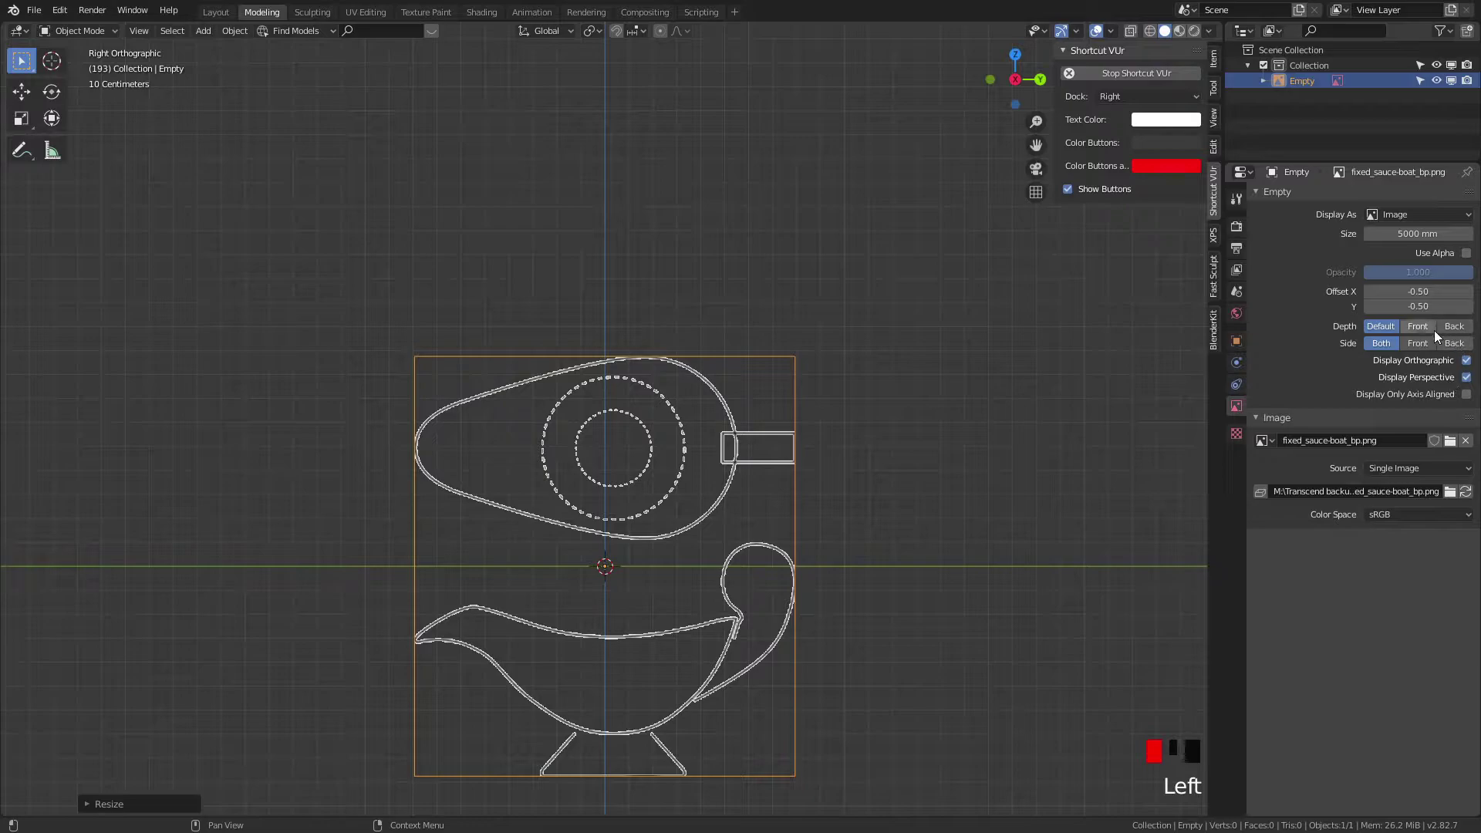
Step: Enable alpha on the blueprint image with 0.300 opacity, and set its depth and side to Front
{"action": "left_click", "coordinate": [1467, 253]}
{"action": "left_click_drag", "start_coordinate": [1418, 272], "coordinate": [1358, 272]}
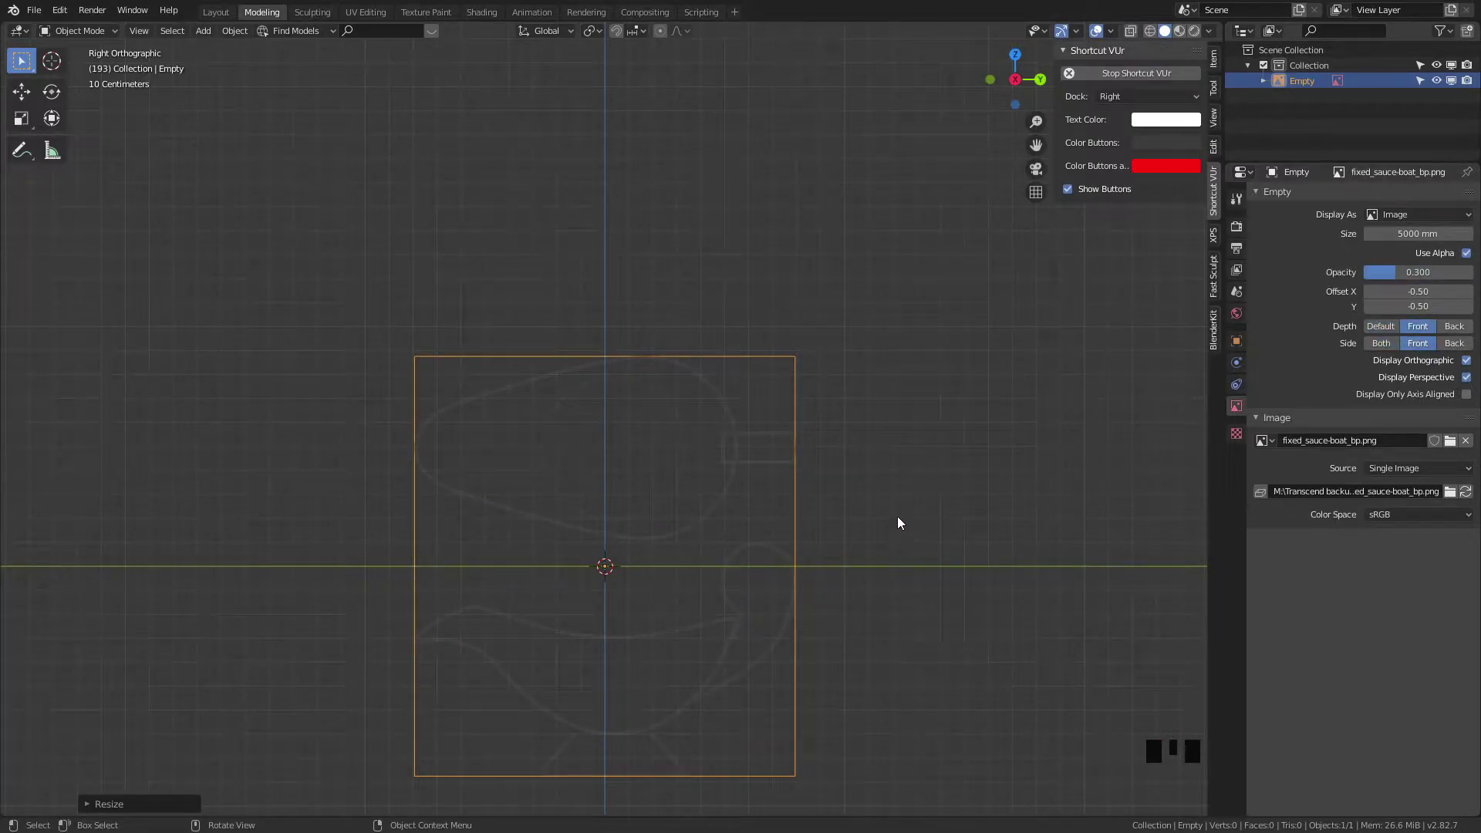
Step: Move the blueprint image up along Z until its lower edge rests on the ground axis, and centre the dashed circles on the vertical axis
{"action": "key", "text": "g"}
{"action": "key", "text": "z"}
{"action": "left_click", "coordinate": [705, 391]}
{"action": "middle_click_drag", "start_coordinate": [705, 391], "coordinate": [826, 539], "text": "shift"}
{"action": "scroll", "coordinate": [830, 525], "scroll_direction": "up", "scroll_amount": 4}
{"action": "middle_click_drag", "start_coordinate": [840, 486], "coordinate": [741, 595], "text": "shift"}
{"action": "scroll", "coordinate": [812, 534], "scroll_direction": "up", "scroll_amount": 4}
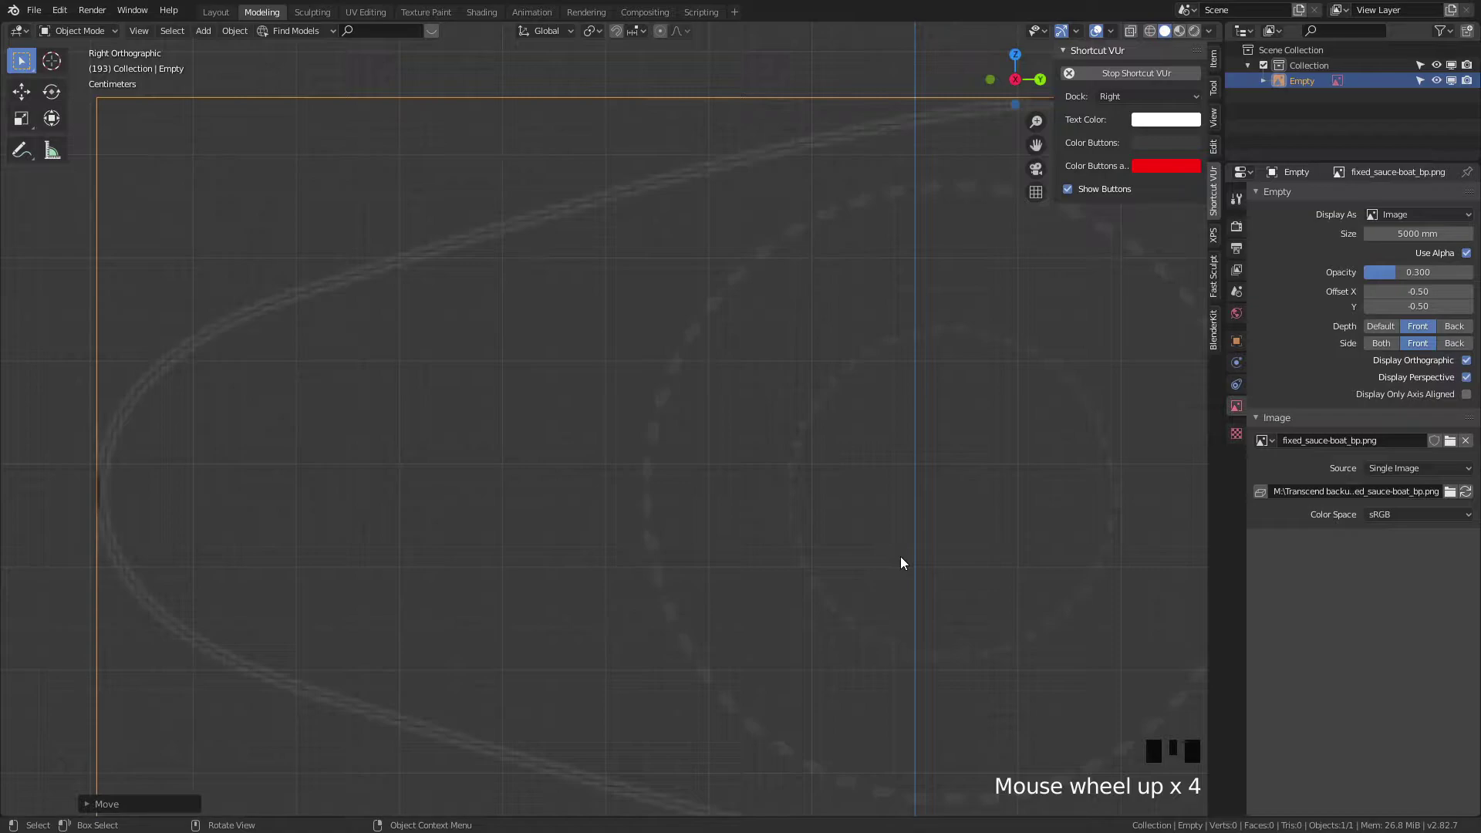
{"action": "key", "text": "g"}
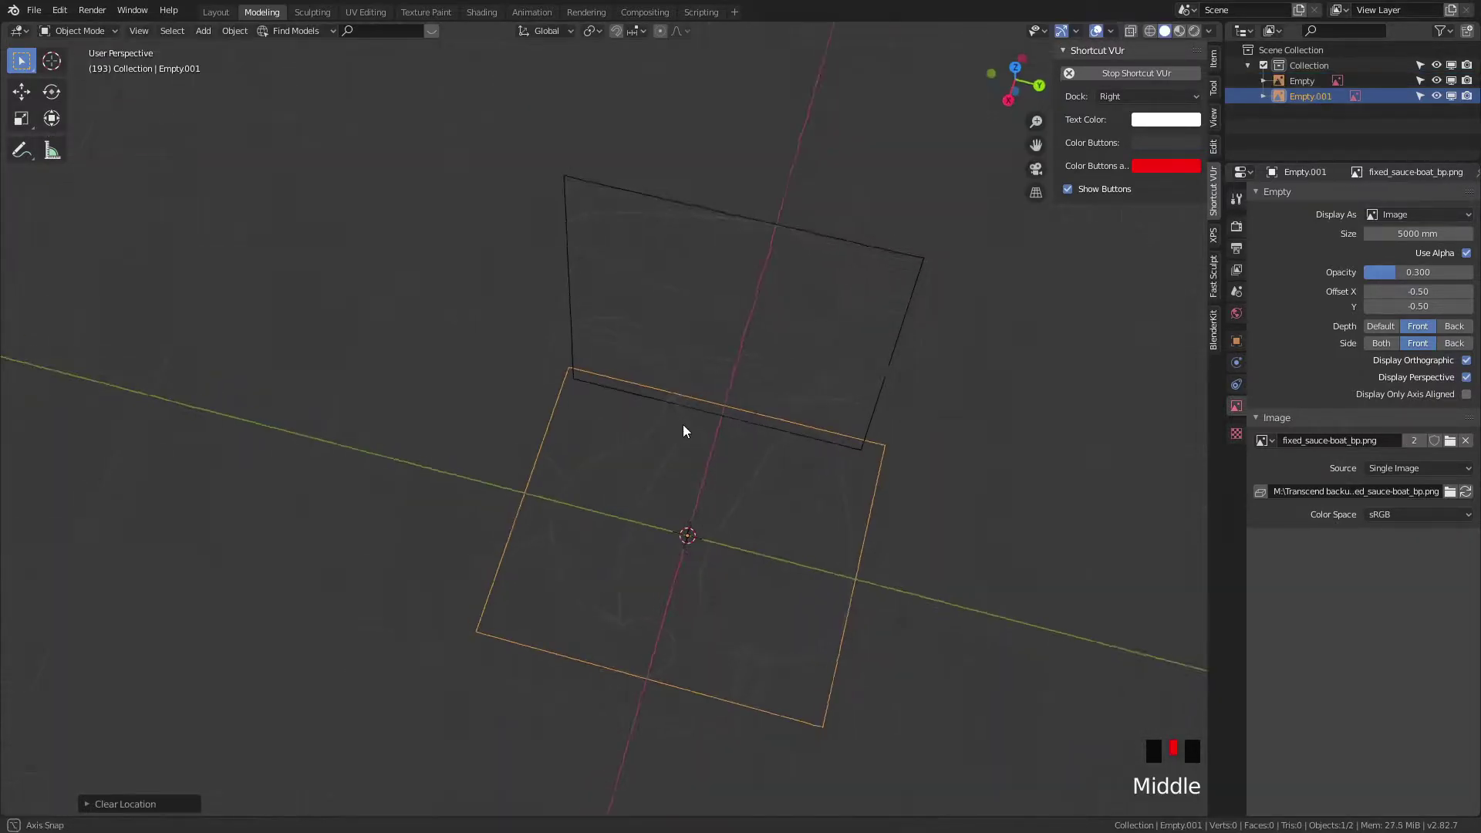
Step: Rotate the flat copy of the blueprint image 90° about the Z axis
{"action": "middle_click_drag", "start_coordinate": [682, 424], "coordinate": [703, 413]}
{"action": "key", "text": "r"}
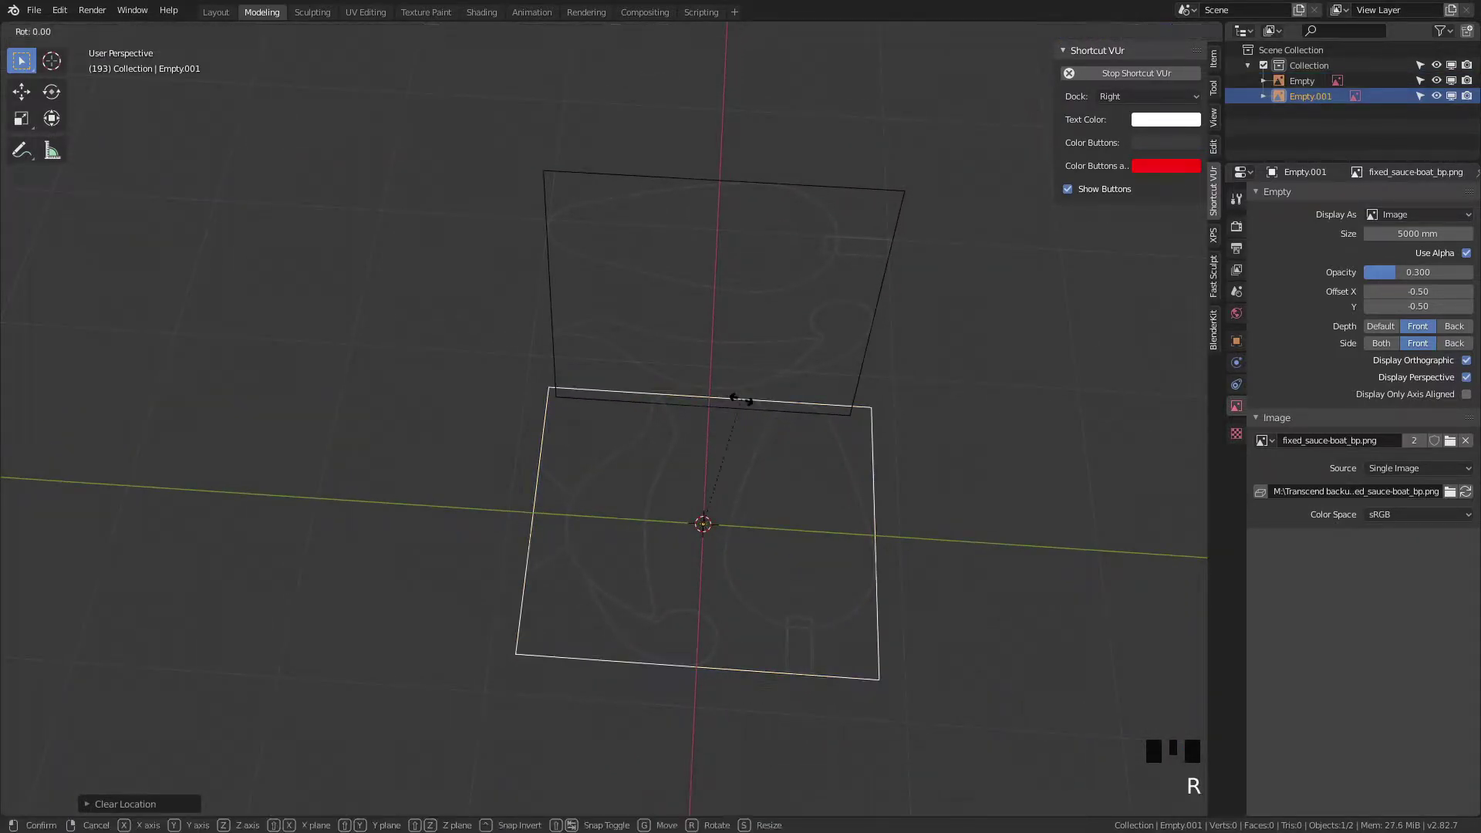
{"action": "type", "text": "z90"}
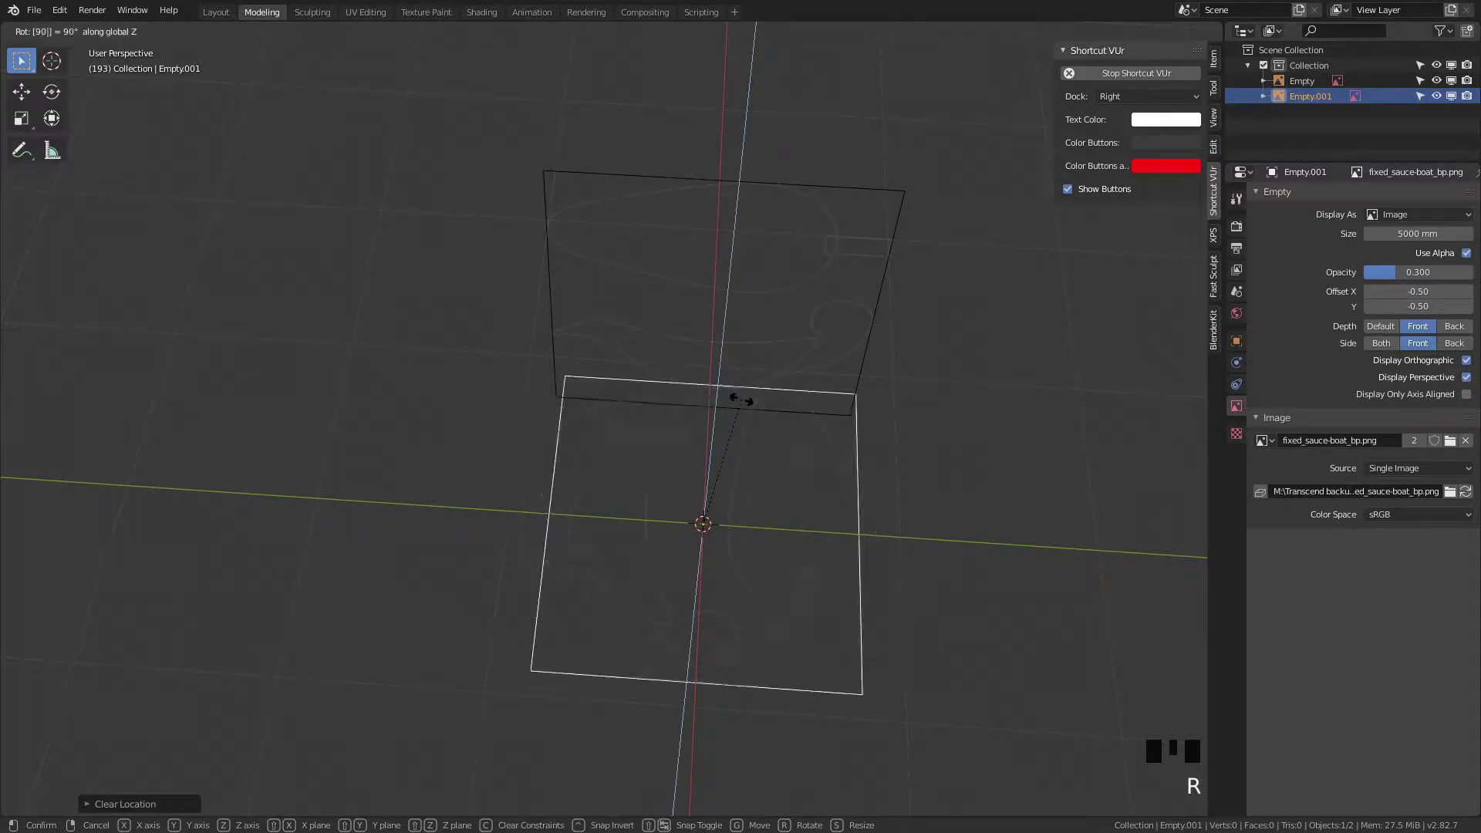
{"action": "key", "text": "Return"}
Step: Working in top view, move the flat blueprint copy along X so its boat outline is centred on the Y axis
{"action": "key", "text": "KP_7"}
{"action": "scroll", "coordinate": [796, 298], "scroll_direction": "up", "scroll_amount": 7}
{"action": "middle_click_drag", "start_coordinate": [796, 298], "coordinate": [670, 552], "text": "shift"}
{"action": "scroll", "coordinate": [728, 442], "scroll_direction": "up", "scroll_amount": 2}
{"action": "middle_click_drag", "start_coordinate": [784, 443], "coordinate": [748, 576], "text": "shift"}
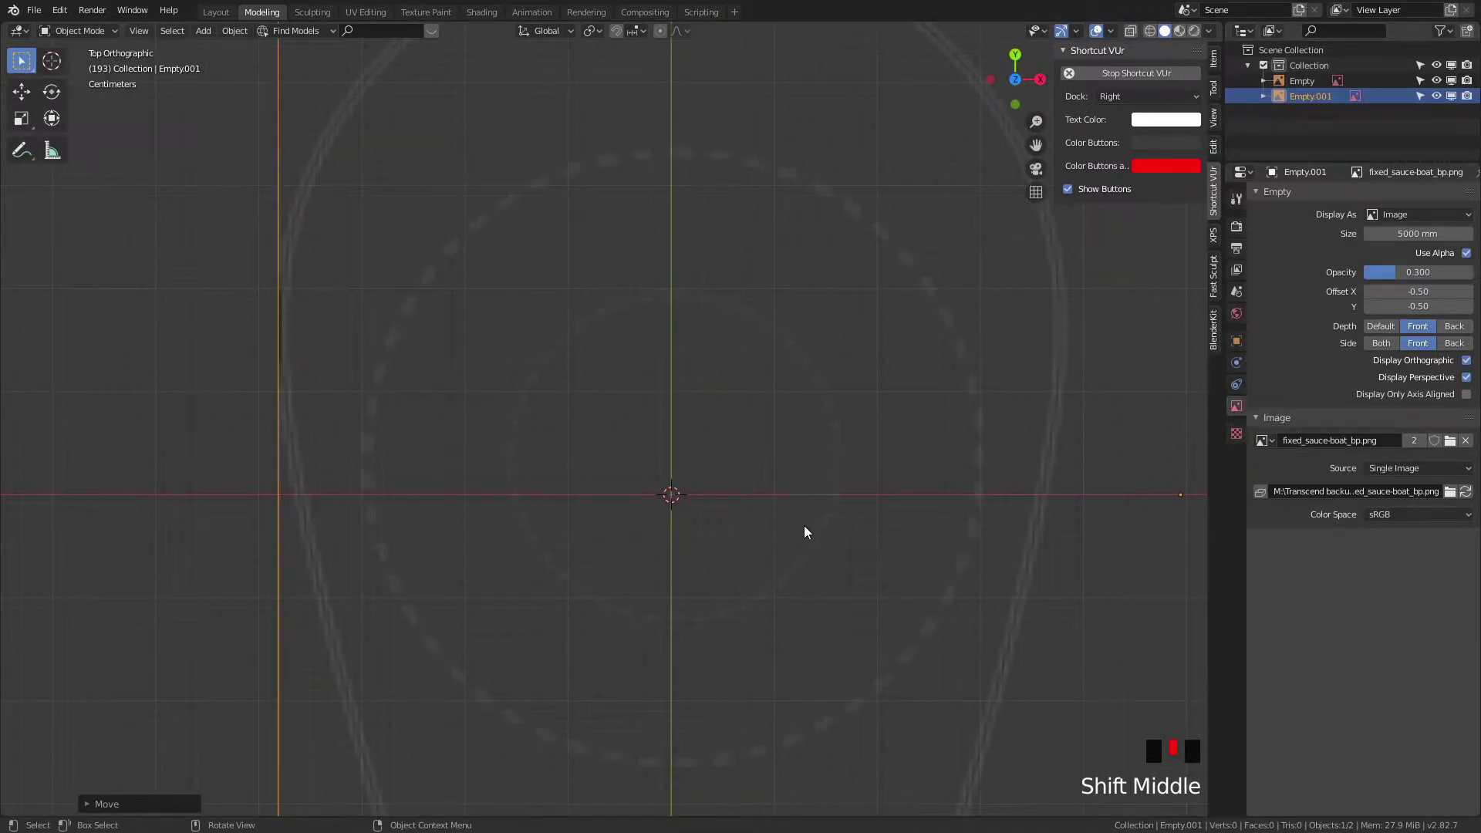
{"action": "key", "text": "g"}
{"action": "key", "text": "x"}
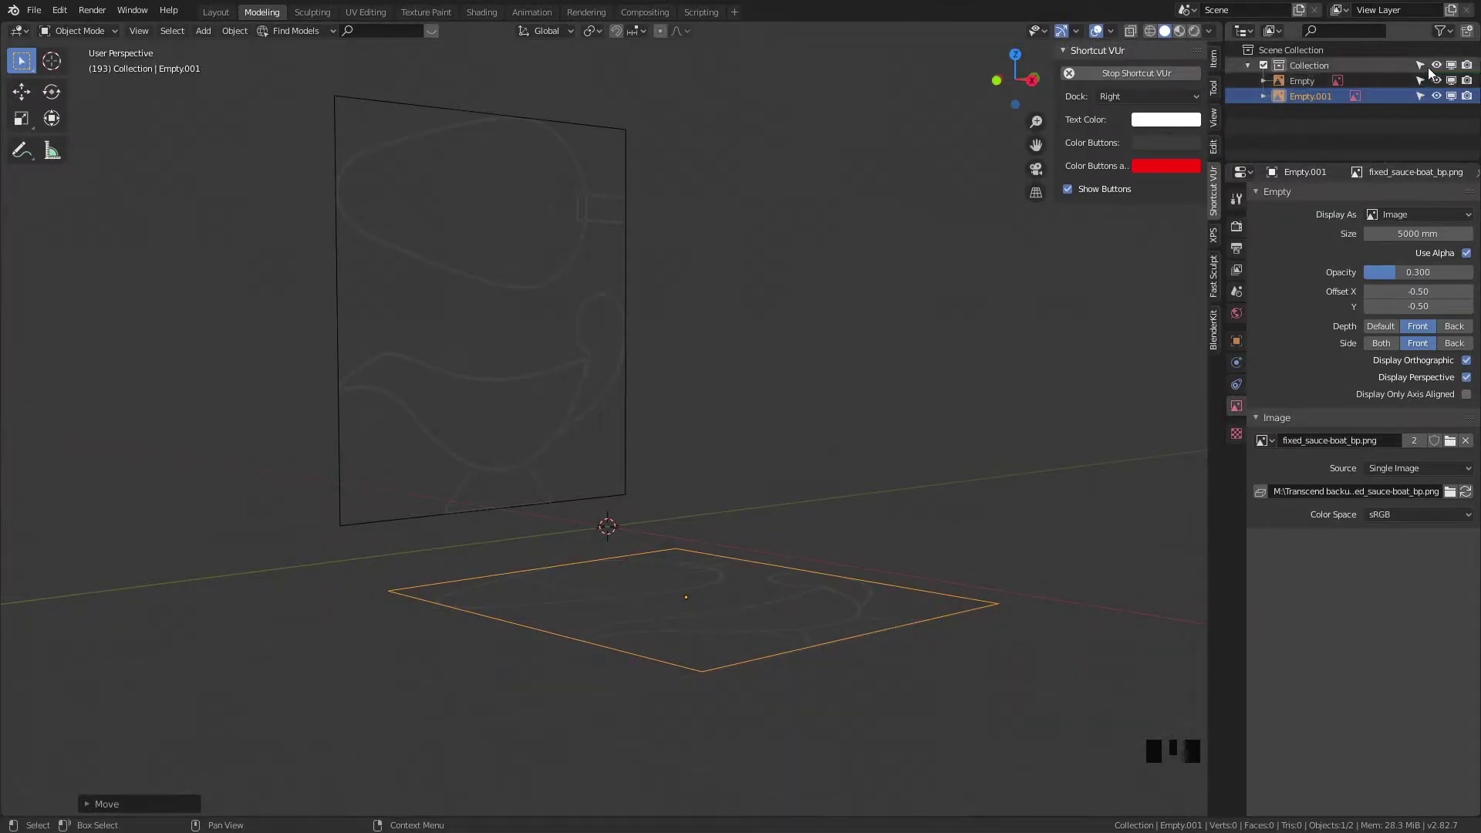
{"action": "left_click", "coordinate": [1417, 65]}
{"action": "left_click", "coordinate": [1298, 50]}
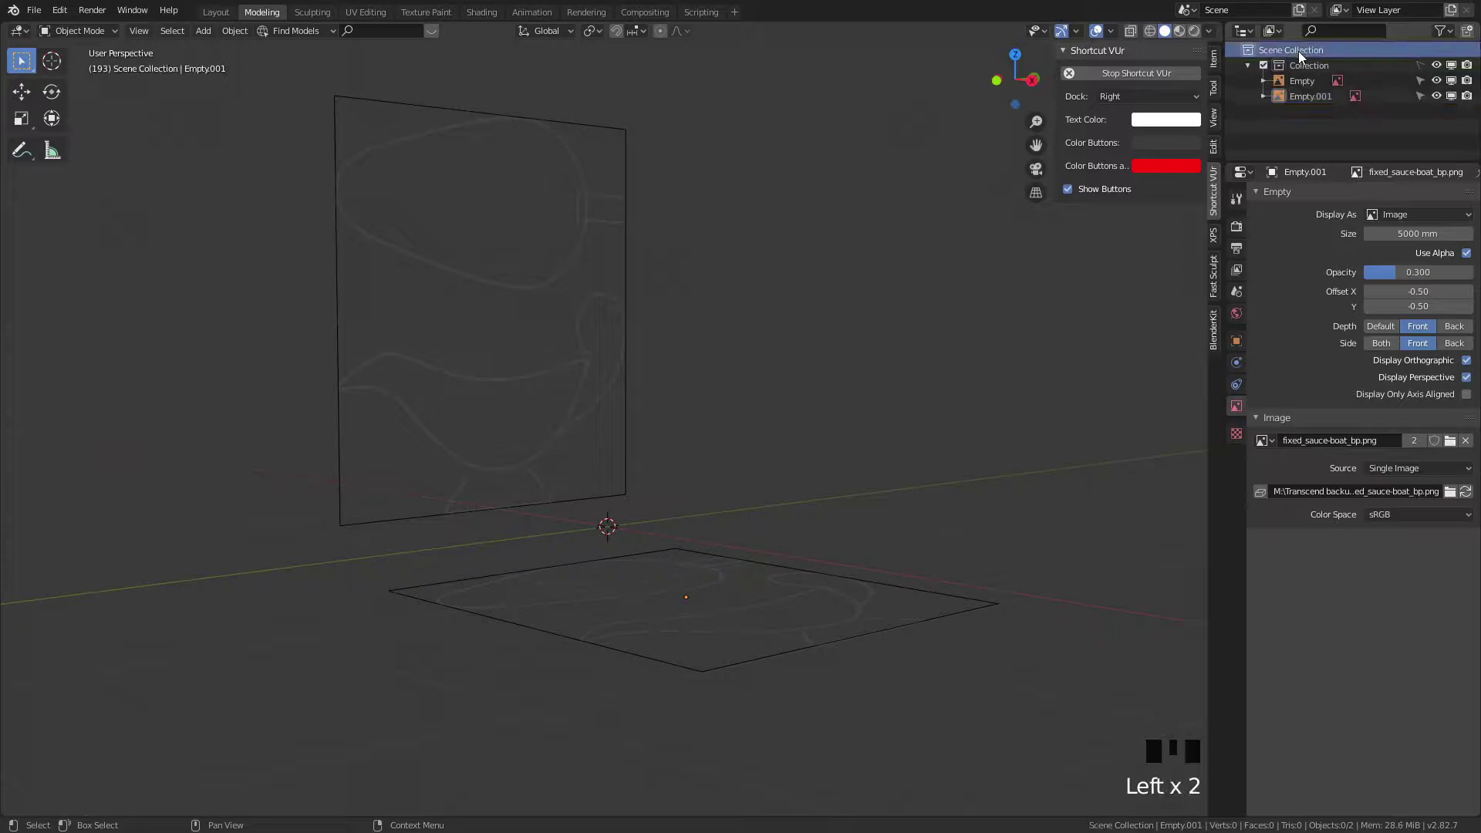
{"action": "left_click", "coordinate": [1420, 65]}
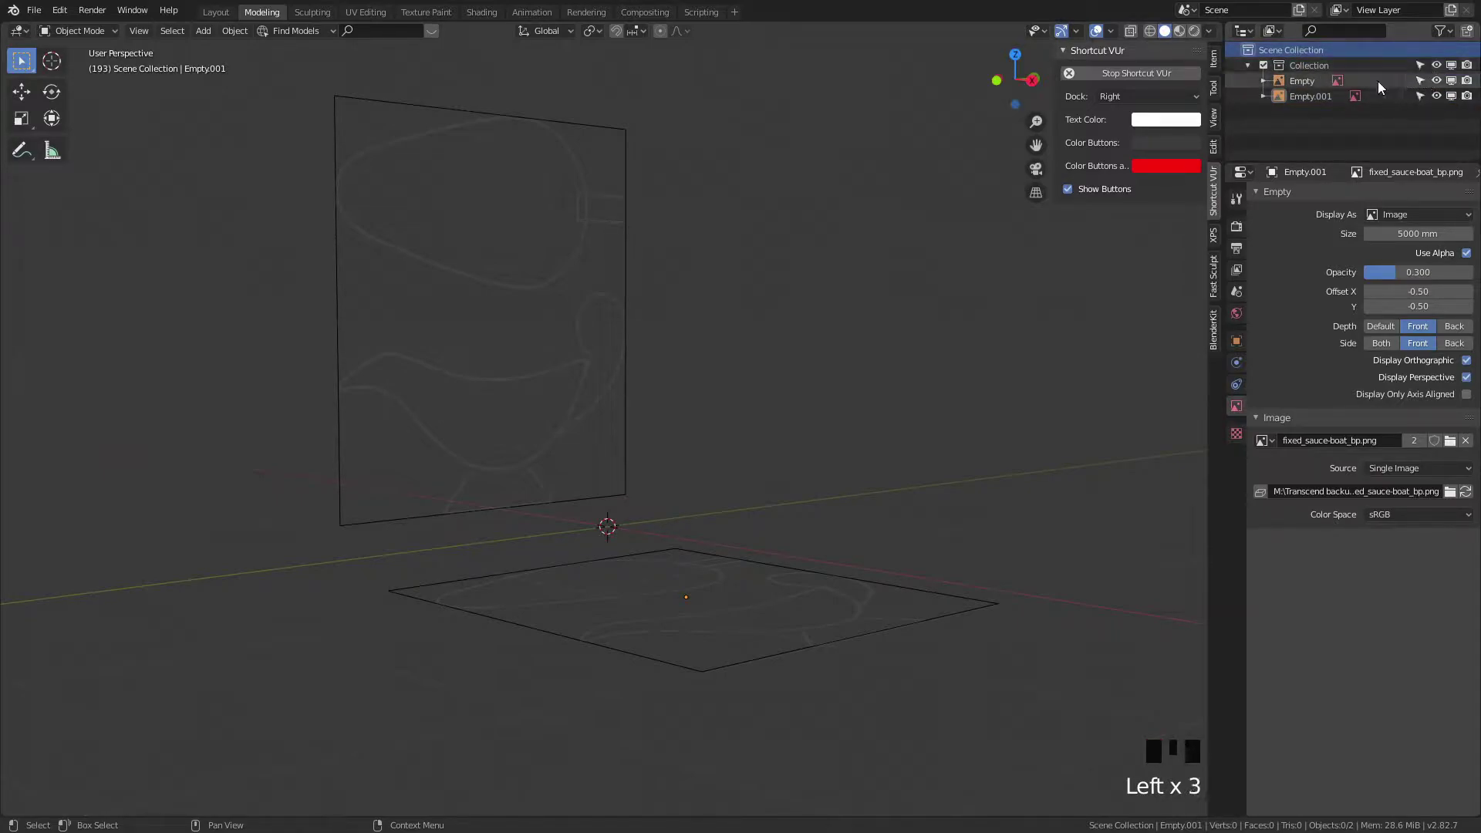
Step: Turn off perspective display for both blueprint images, and clear the selection
{"action": "left_click", "coordinate": [711, 577]}
{"action": "left_click", "coordinate": [1465, 377]}
{"action": "left_click", "coordinate": [454, 332]}
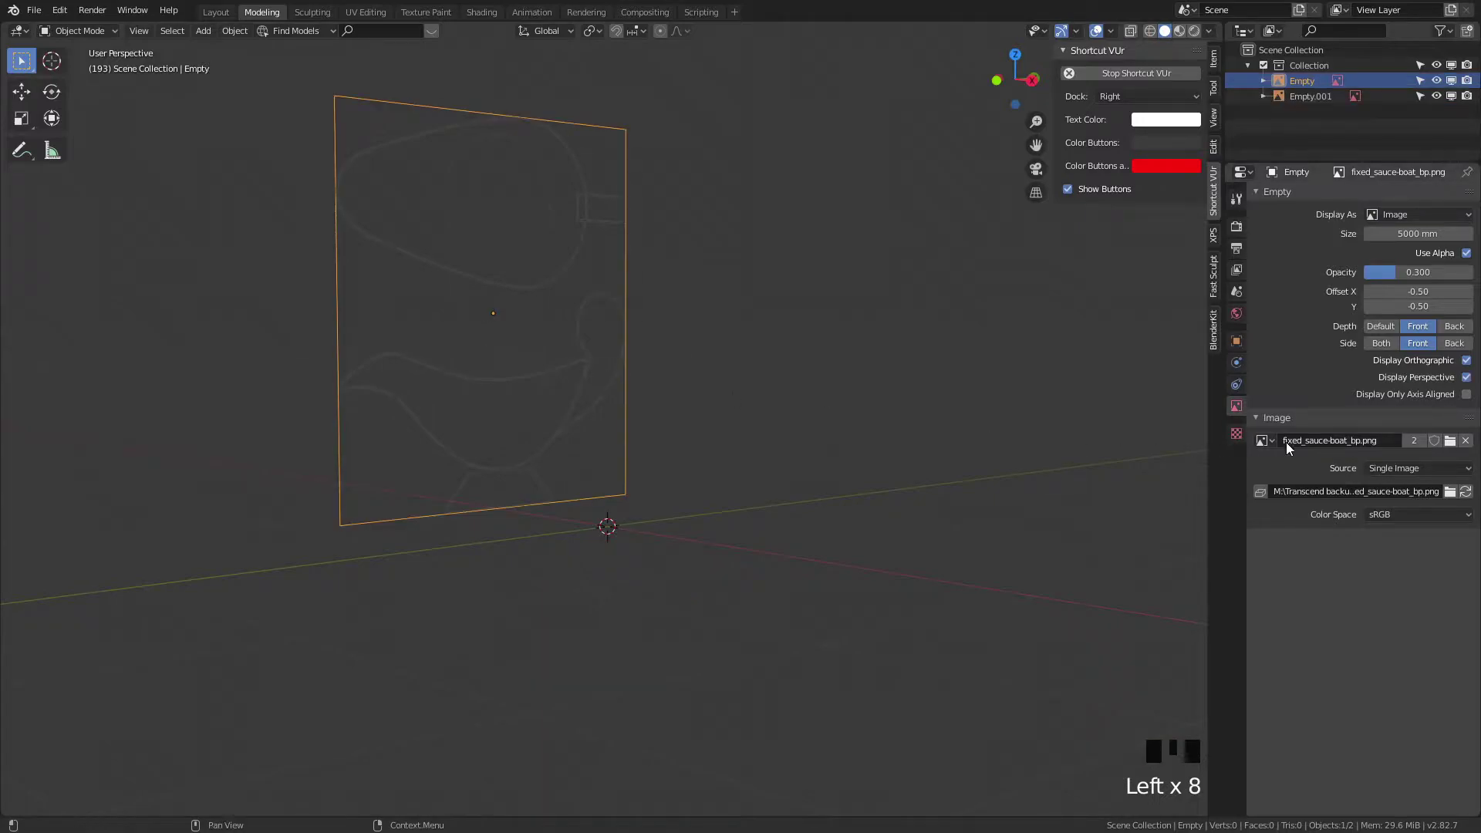
{"action": "left_click", "coordinate": [1466, 377]}
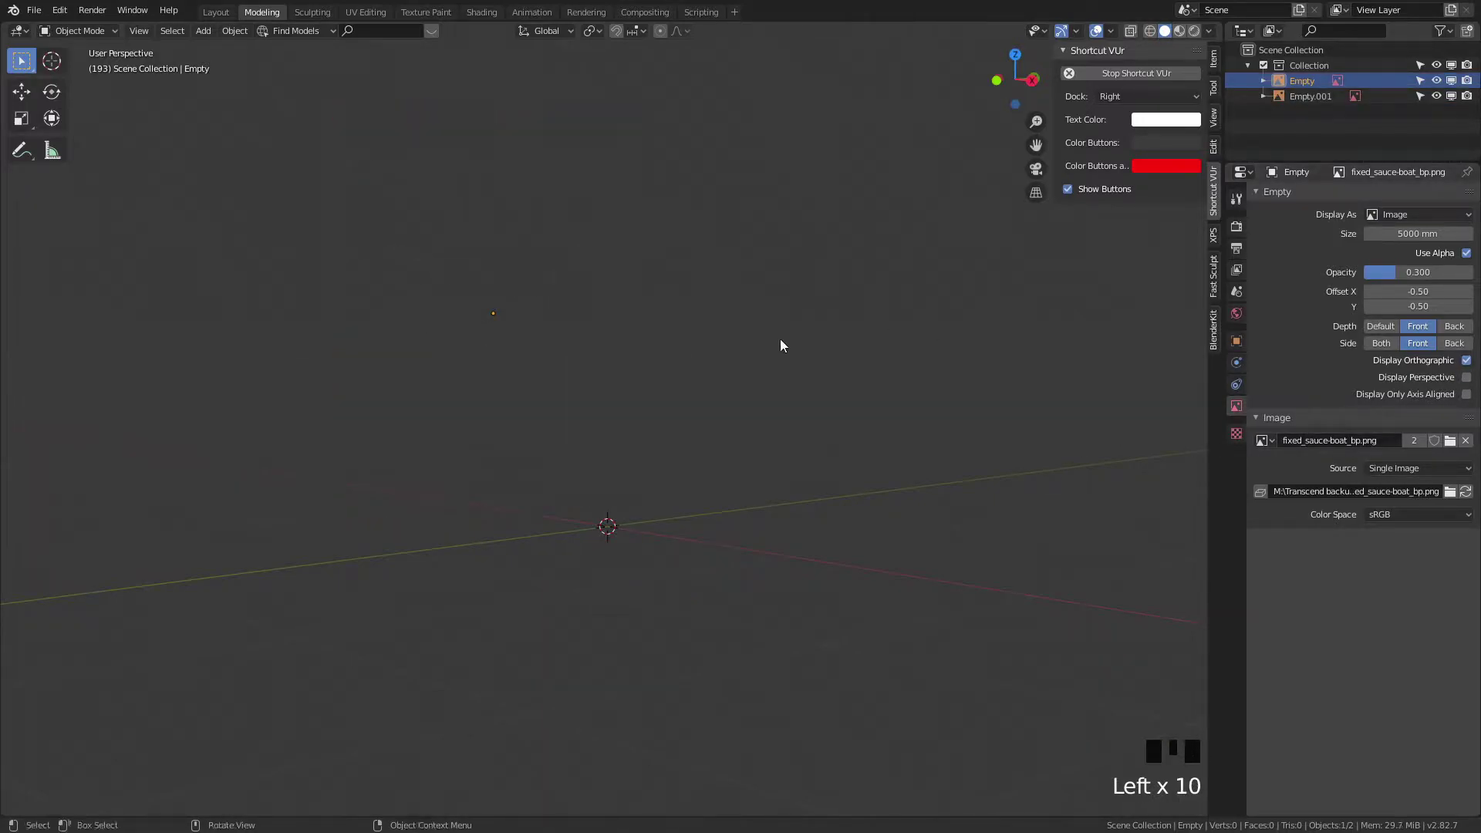
{"action": "left_click", "coordinate": [802, 296]}
Step: Make the blueprint collection unselectable, and create a second collection under the Scene Collection as the active one
{"action": "left_click", "coordinate": [1421, 66]}
{"action": "left_click", "coordinate": [1284, 54]}
{"action": "right_click_drag", "start_coordinate": [1291, 54], "coordinate": [1293, 56]}
{"action": "left_click", "coordinate": [1320, 111]}
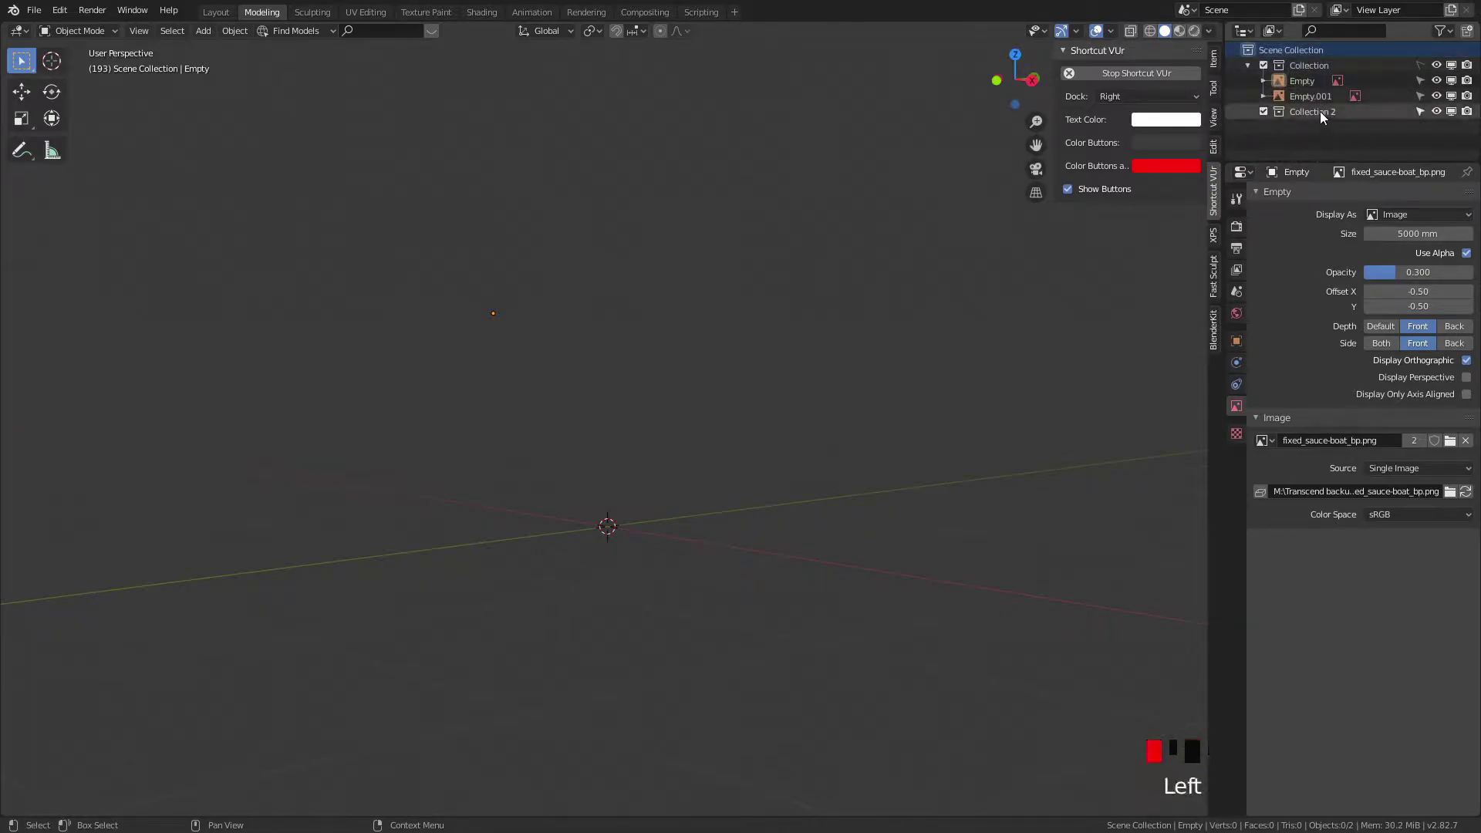
Step: Add a Ball metaball at the 3D cursor under the boat's bowl, working in right view
{"action": "key", "text": "KP_3"}
{"action": "key", "text": "shift+a"}
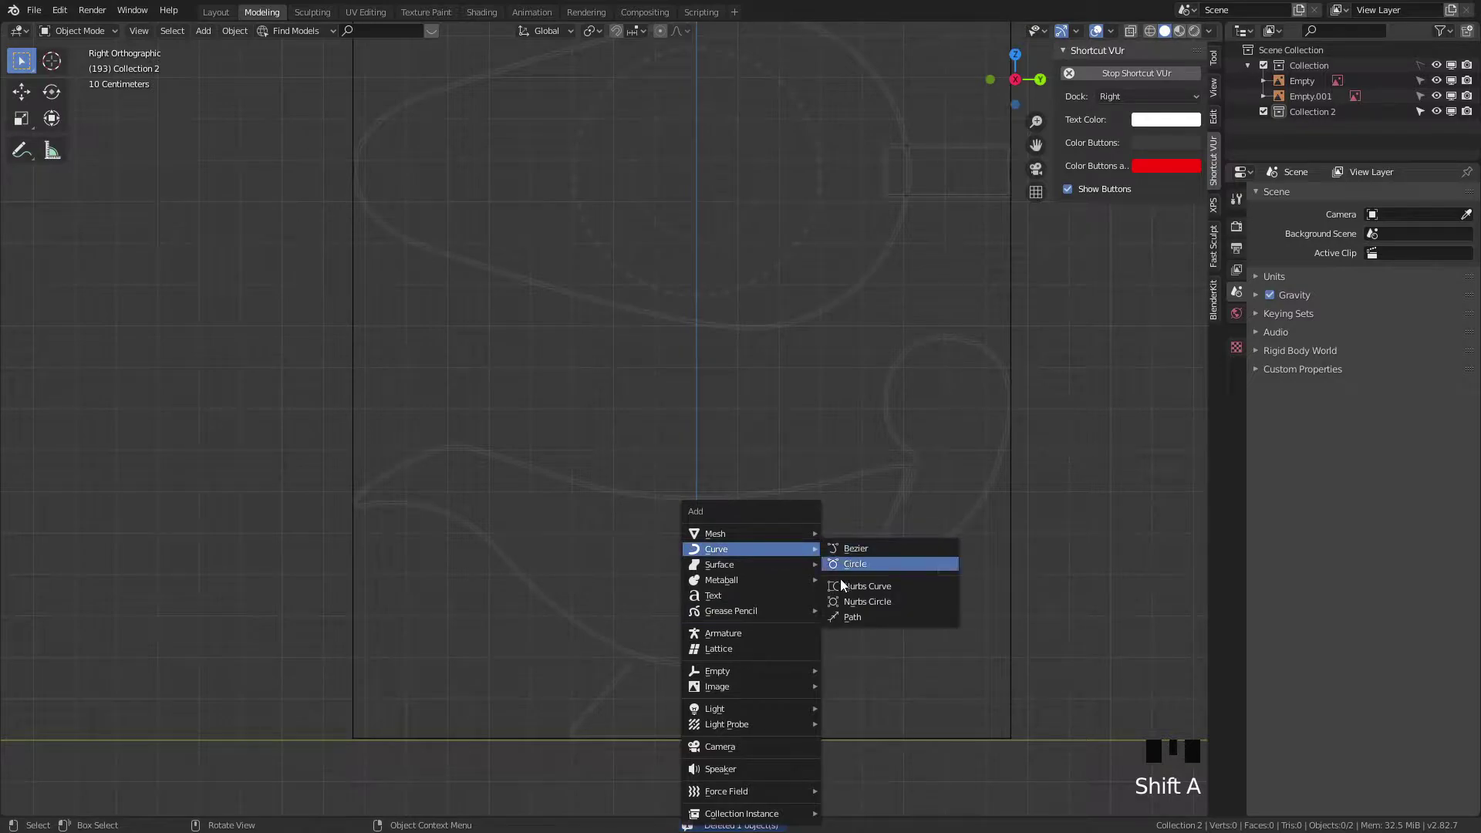
{"action": "mouse_move", "coordinate": [793, 538]}
{"action": "mouse_move", "coordinate": [789, 578]}
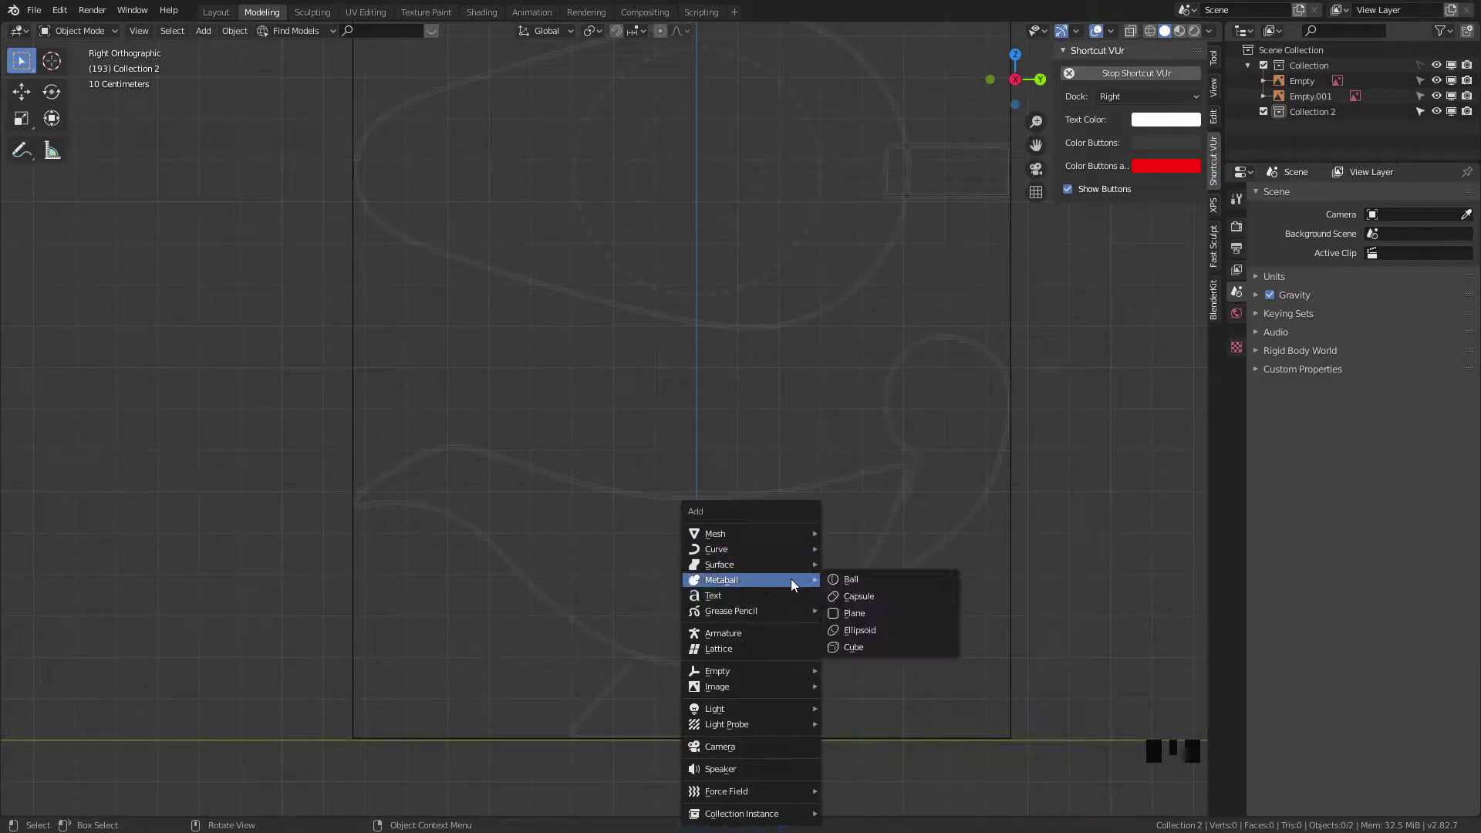
{"action": "left_click", "coordinate": [856, 579]}
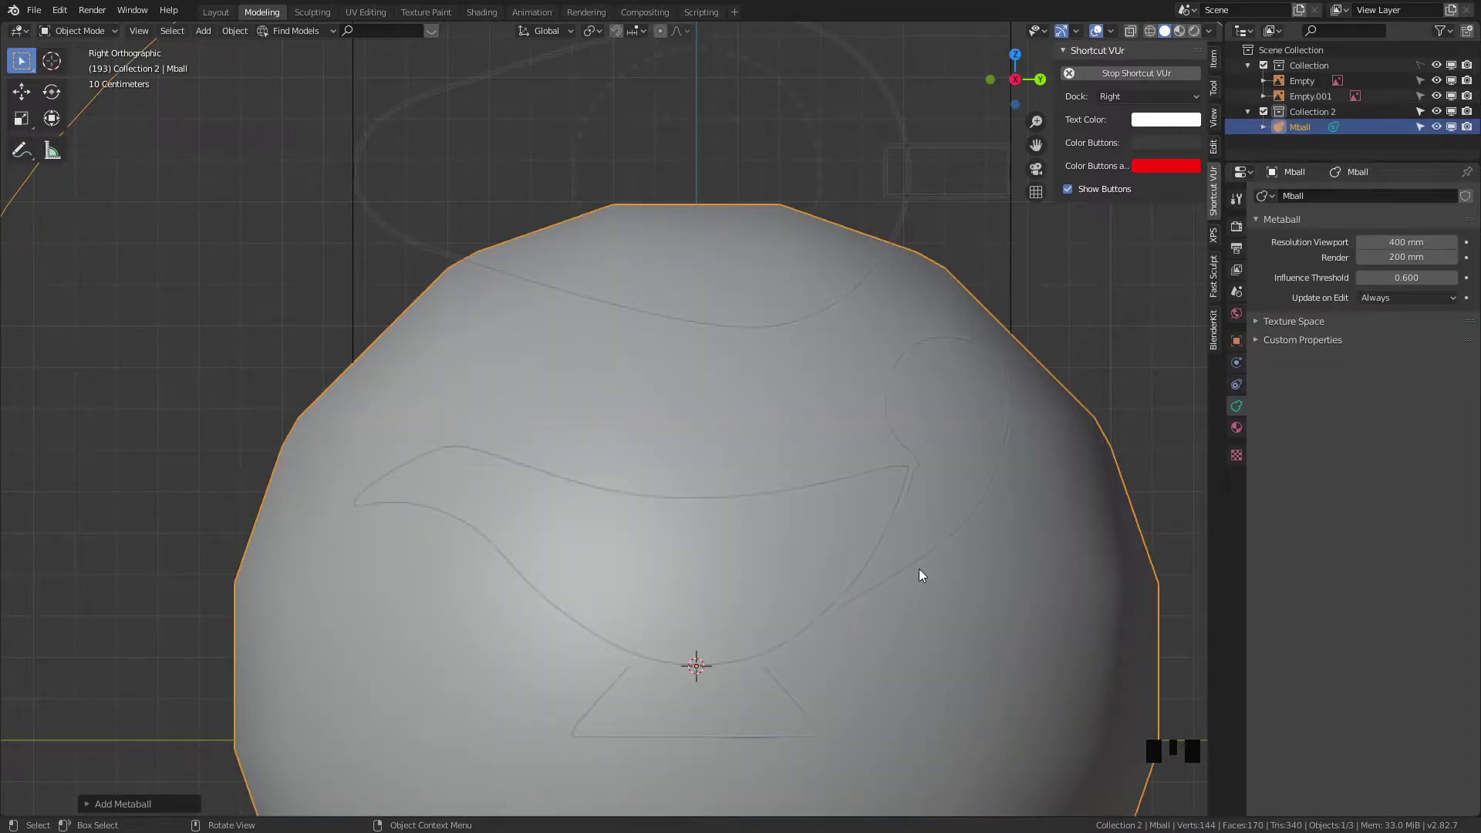
Step: Scale the metaball down to the bowl's size and raise it along Z so its underside meets the bowl's bottom curve
{"action": "key", "text": "s"}
{"action": "left_click", "coordinate": [804, 615]}
{"action": "key", "text": "s"}
{"action": "left_click", "coordinate": [881, 588]}
{"action": "key", "text": "g"}
{"action": "key", "text": "z"}
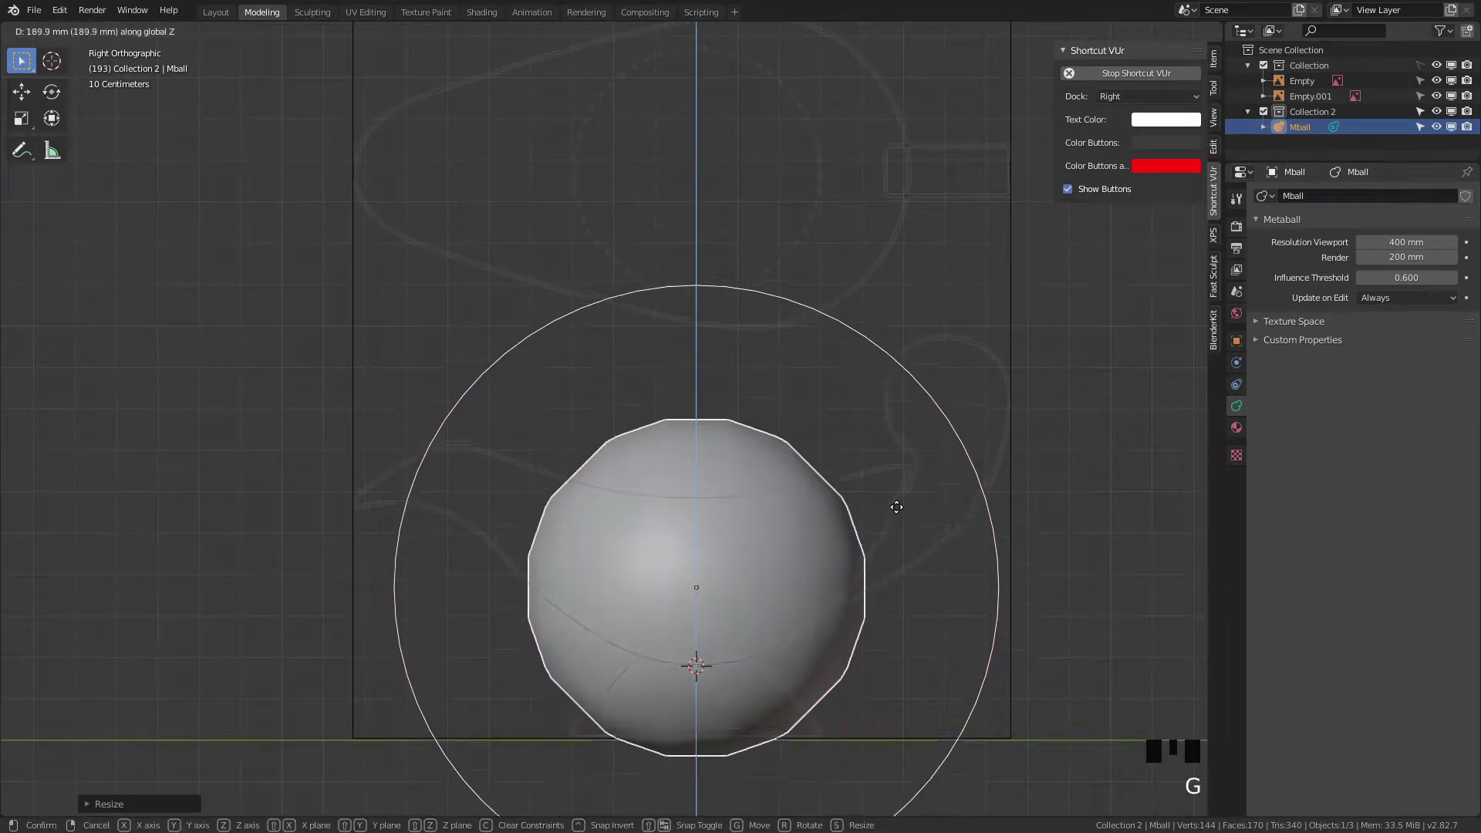
{"action": "left_click", "coordinate": [892, 425]}
Step: Duplicate the metaball up towards the handle side, and place another, smaller duplicate towards the spout side of the bowl
{"action": "key", "text": "shift+d"}
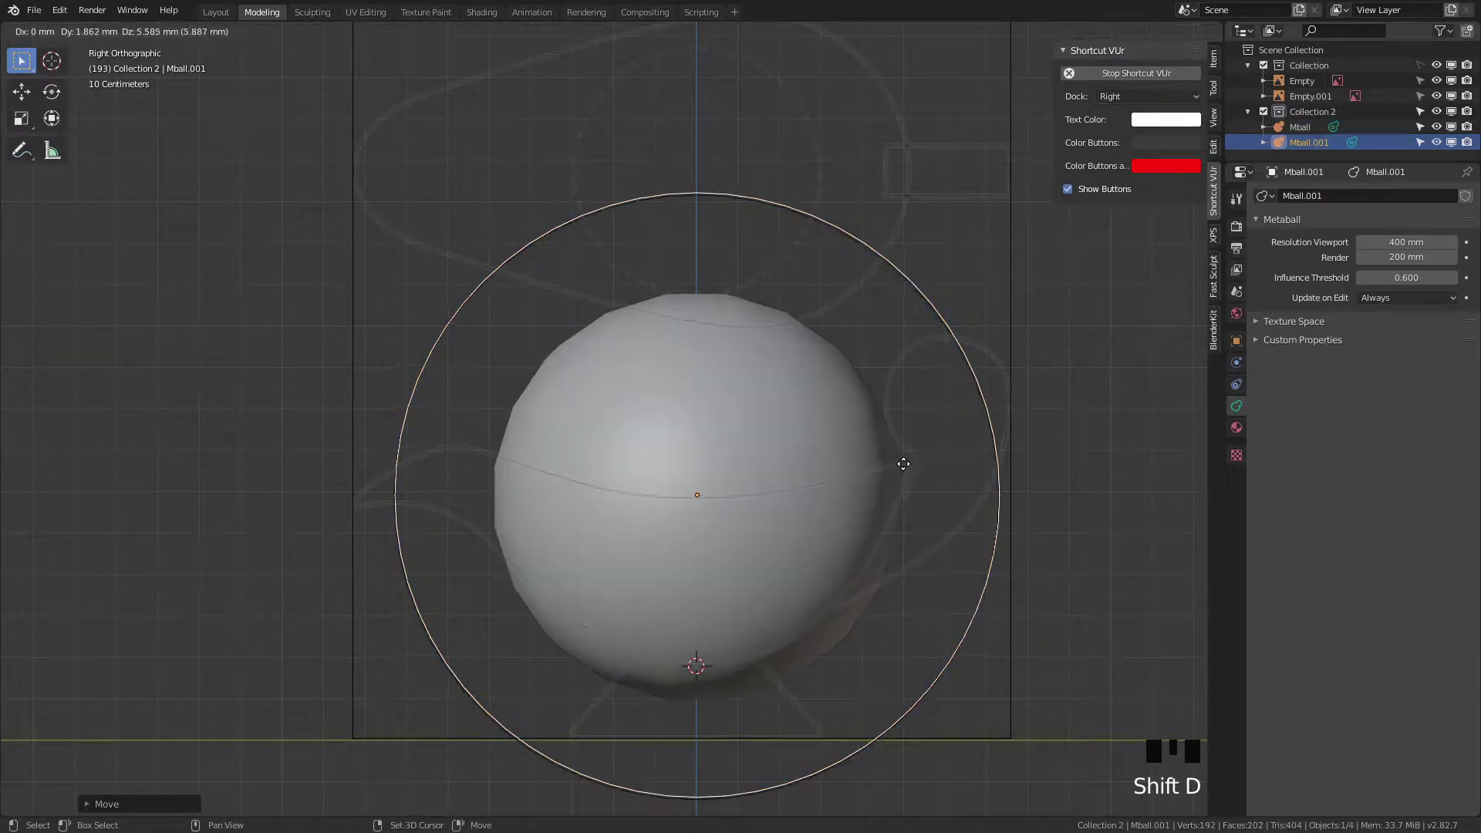
{"action": "left_click", "coordinate": [964, 309]}
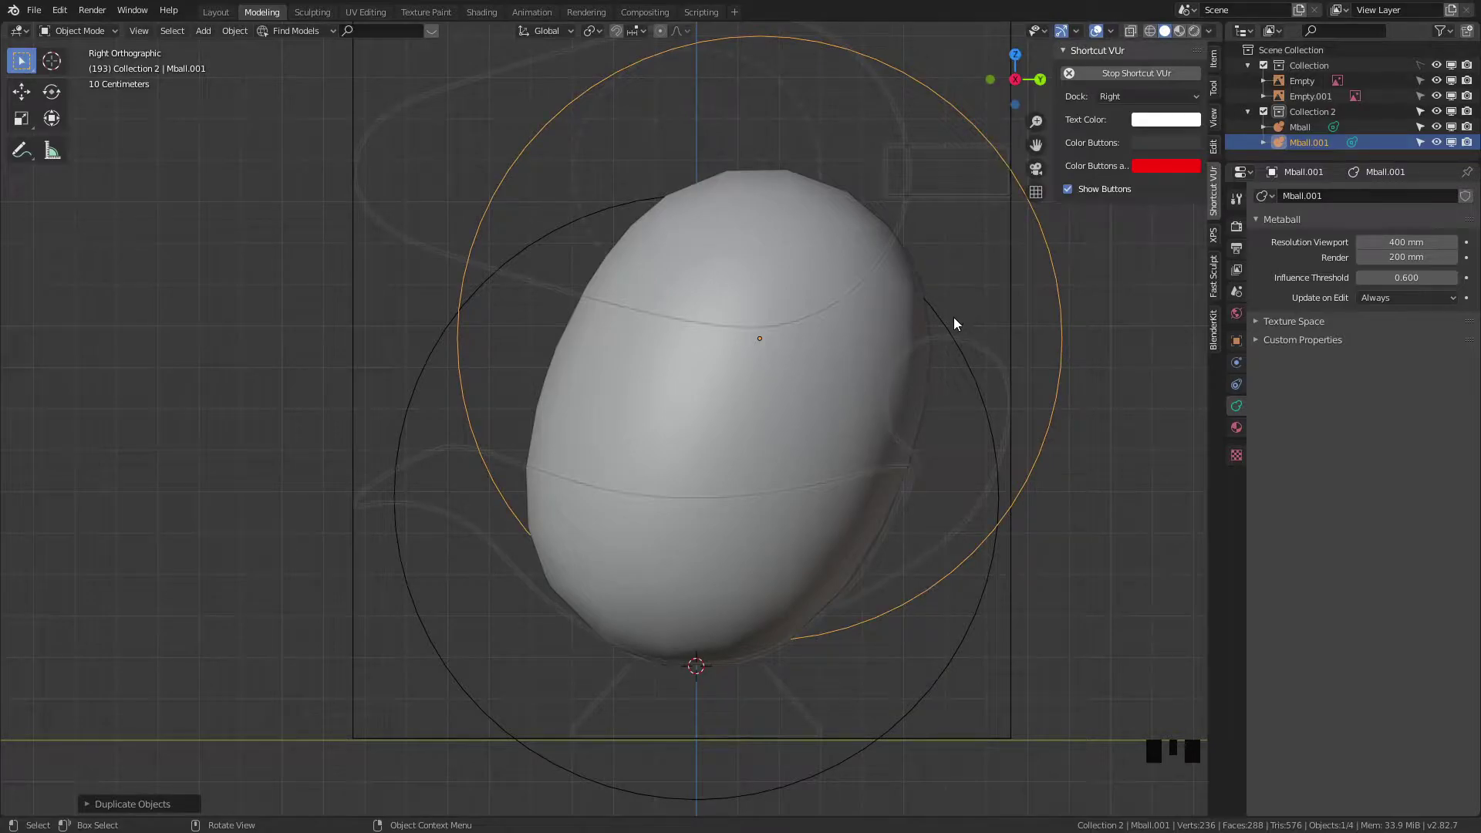
{"action": "key", "text": "shift+d"}
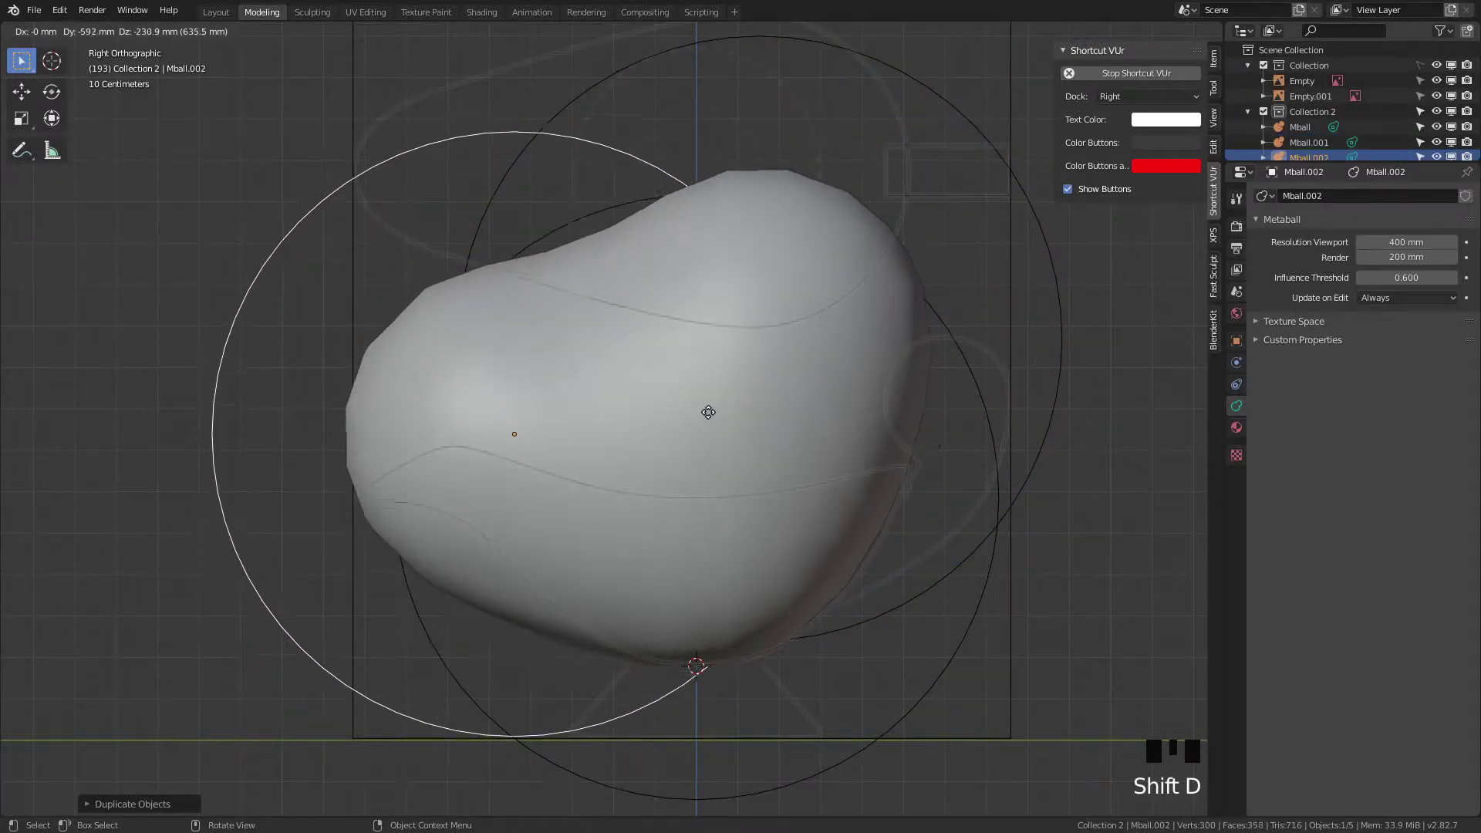
{"action": "key", "text": "s"}
{"action": "left_click", "coordinate": [788, 441]}
Step: Place three more duplicates of the smaller metaball around and beyond the spout, following its lower curve
{"action": "key", "text": "shift+d"}
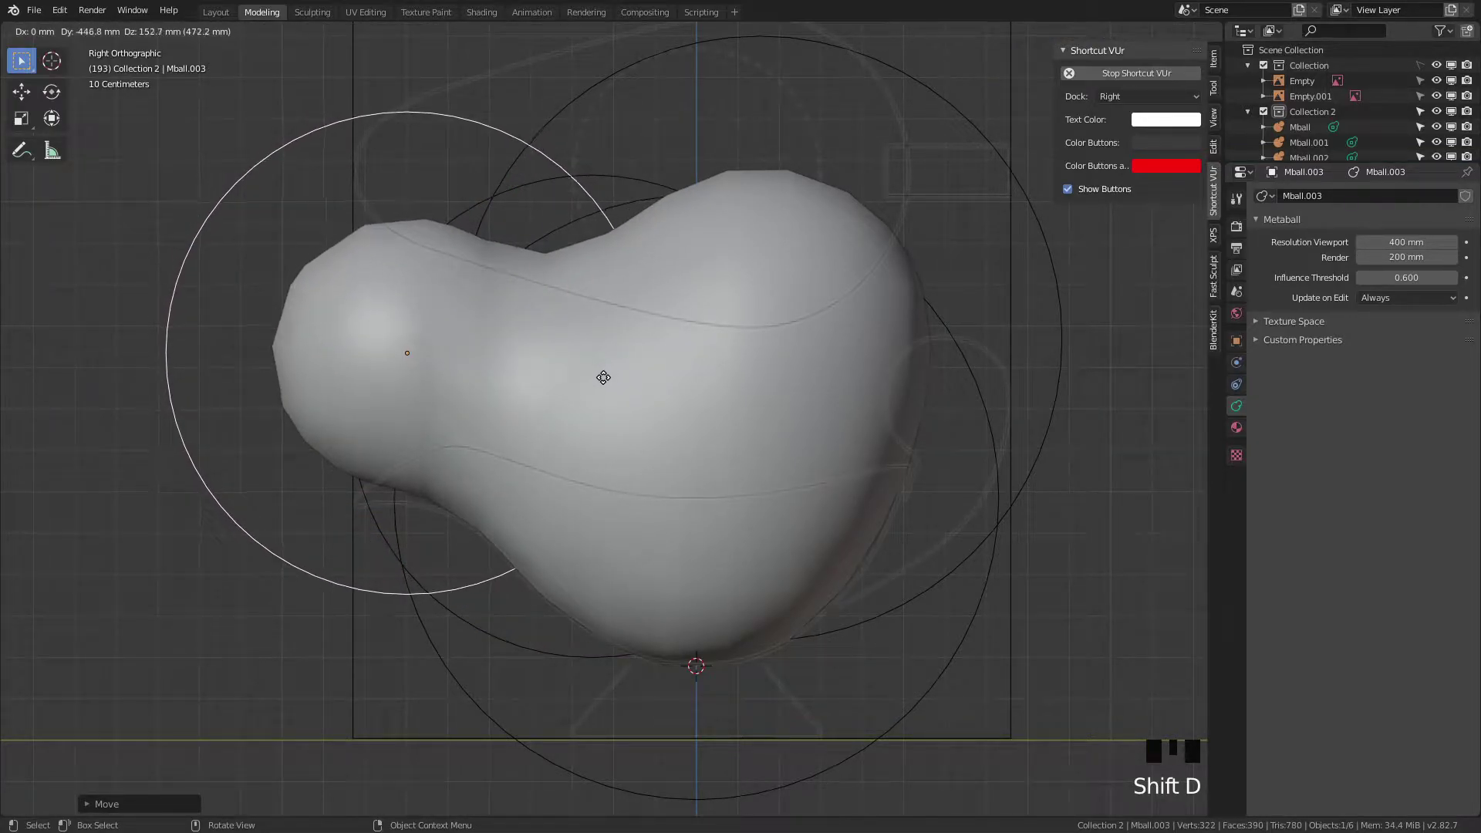
{"action": "left_click", "coordinate": [607, 386]}
{"action": "key", "text": "shift+d"}
{"action": "left_click", "coordinate": [431, 423]}
{"action": "key", "text": "shift+d"}
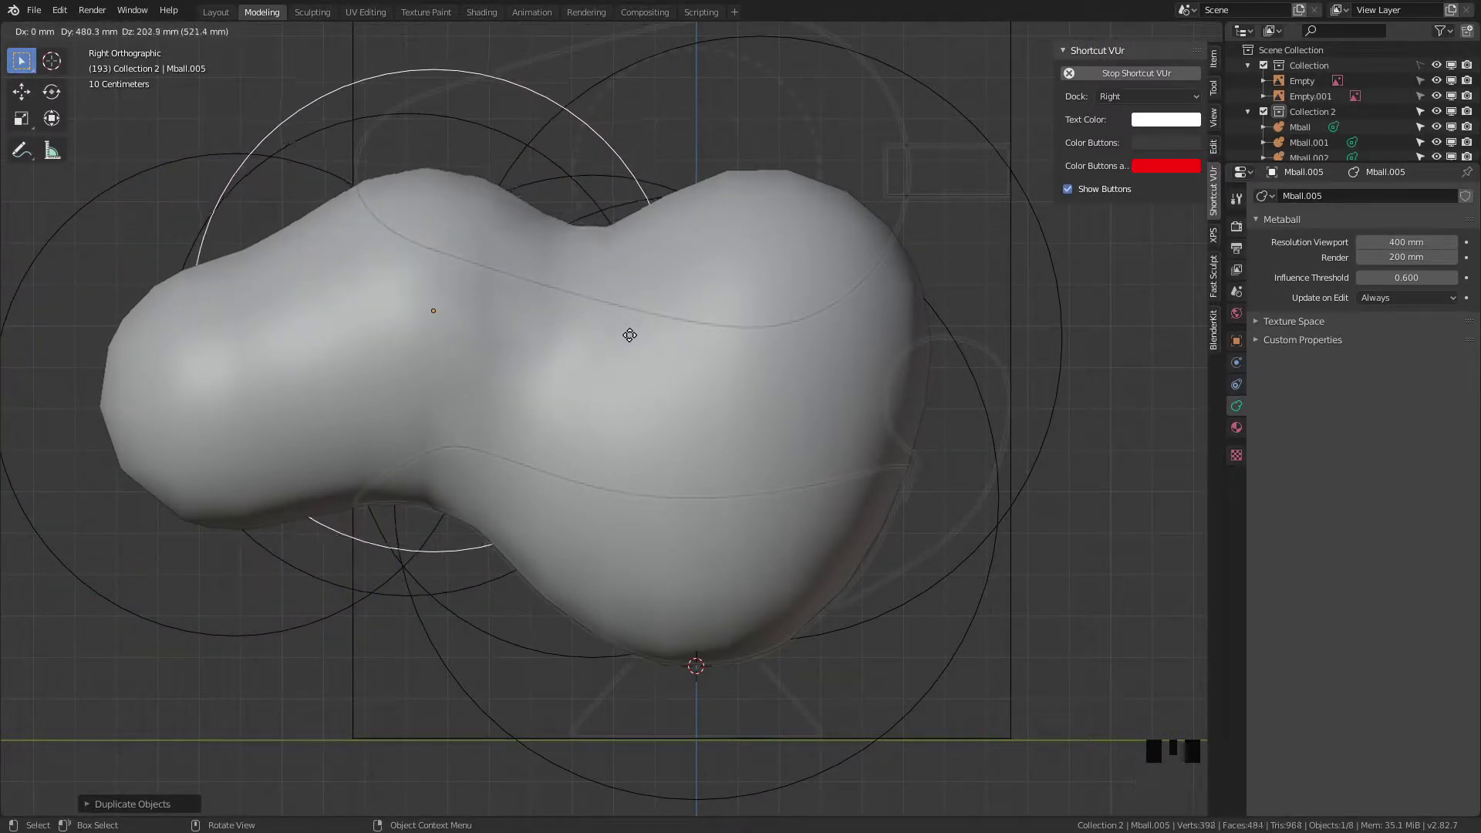
{"action": "left_click", "coordinate": [633, 333]}
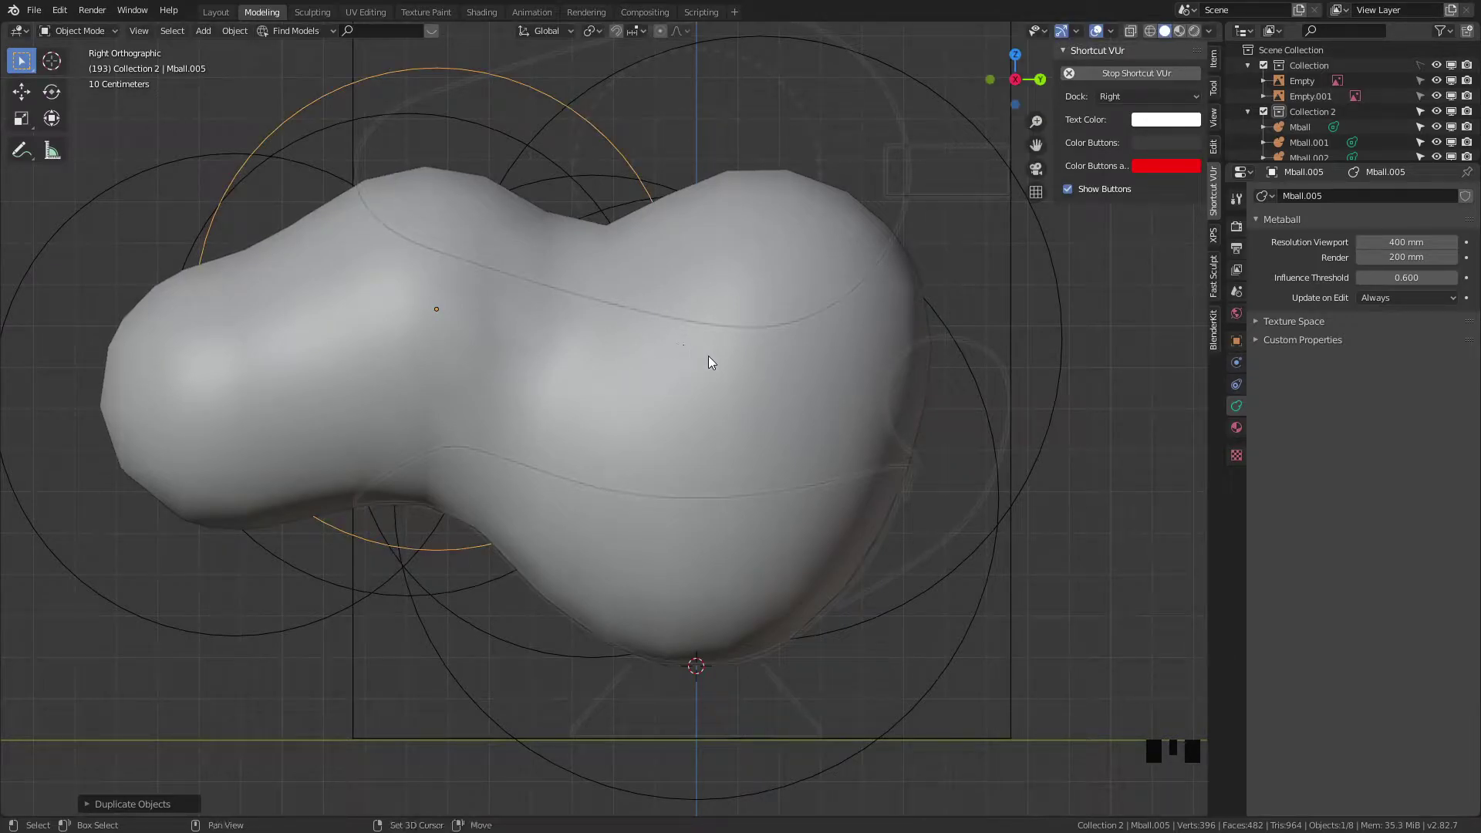
Step: Place two more metaball duplicates on the handle side and lower part of the bowl to fill out its profile
{"action": "key", "text": "shift+d"}
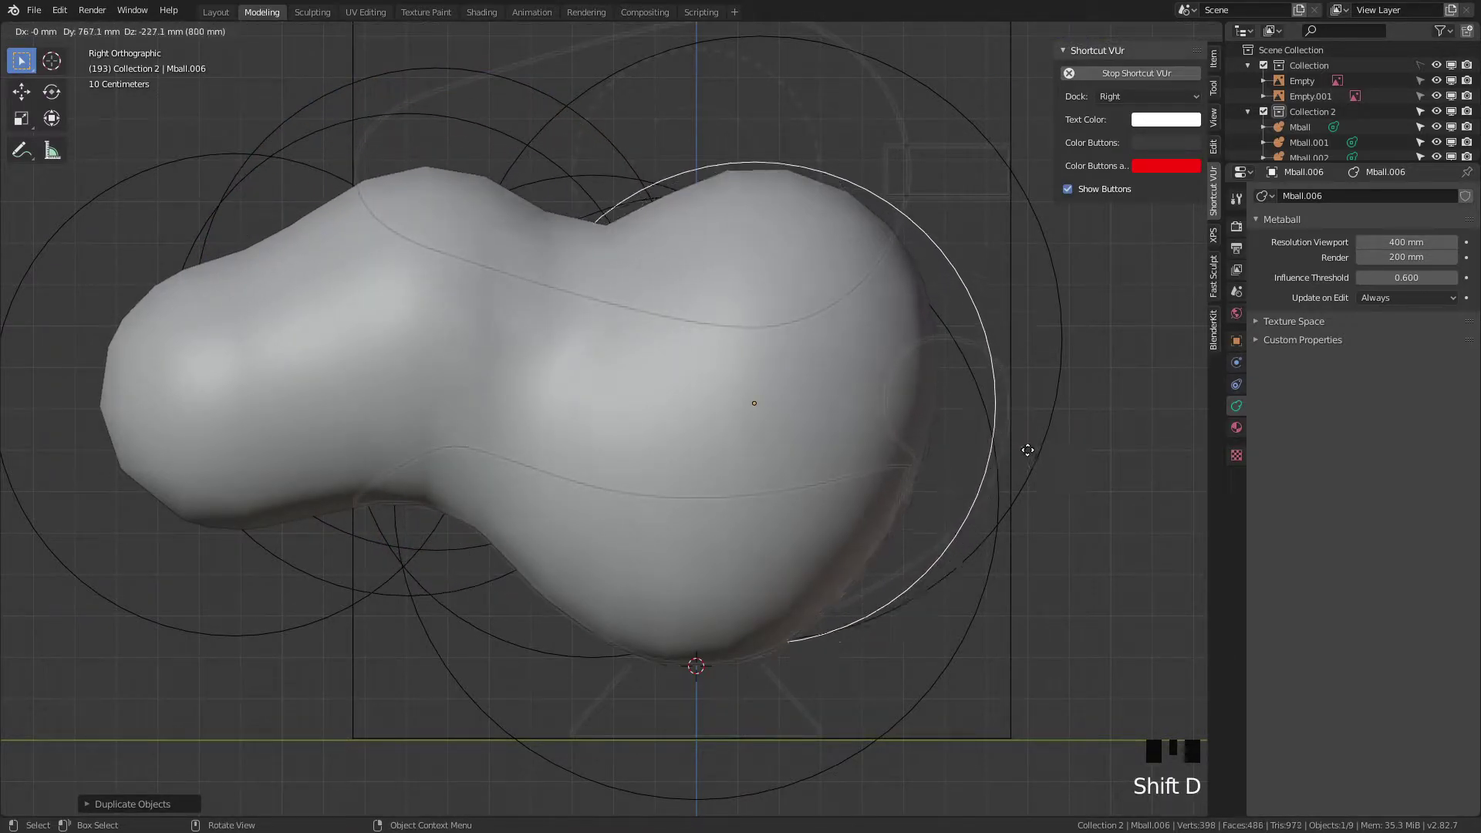
{"action": "left_click", "coordinate": [993, 453]}
{"action": "key", "text": "shift+d"}
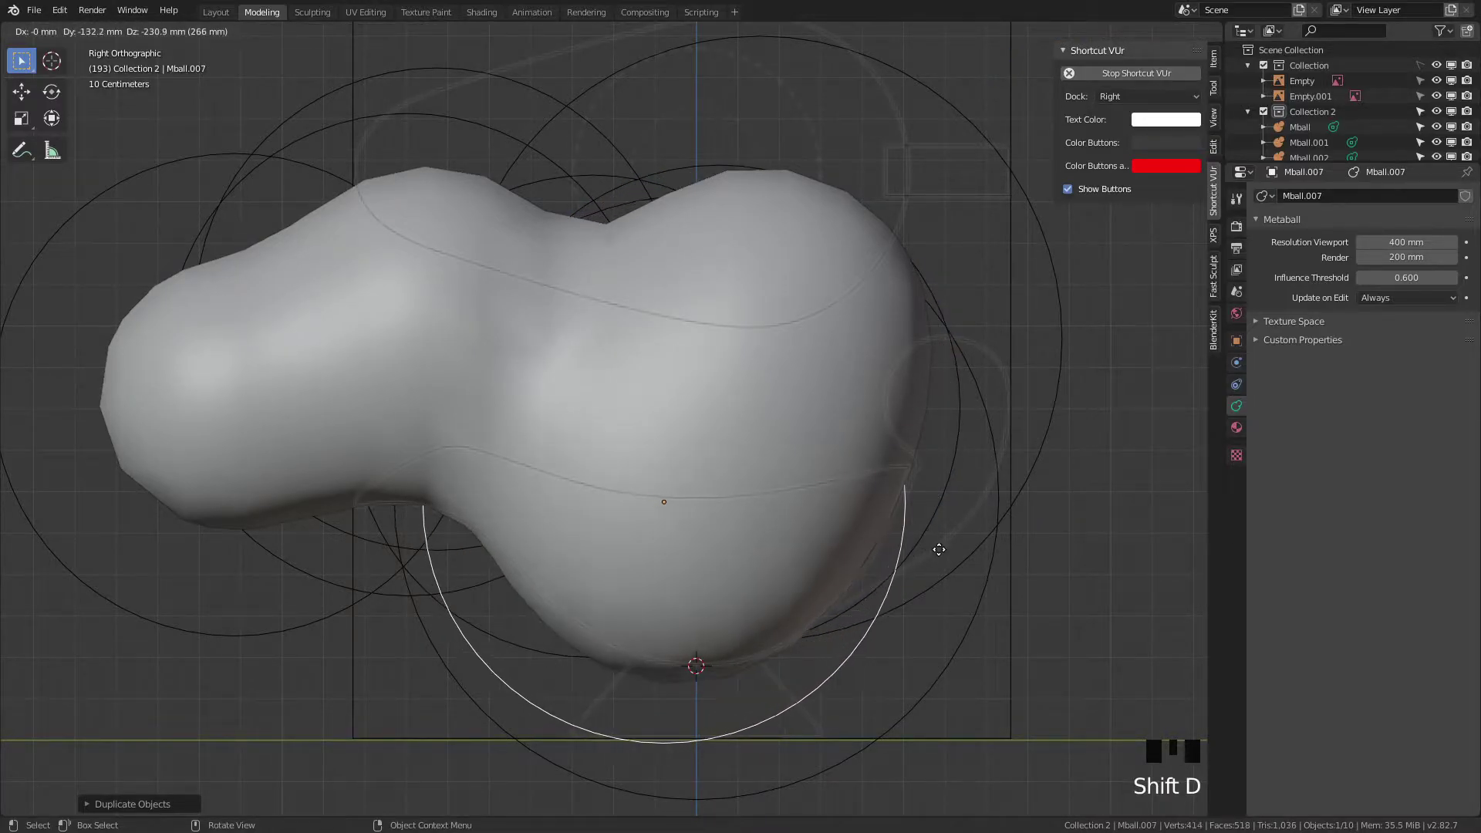
{"action": "left_click", "coordinate": [965, 519]}
Step: Convert the combined metaball body to a mesh
{"action": "left_click", "coordinate": [235, 31]}
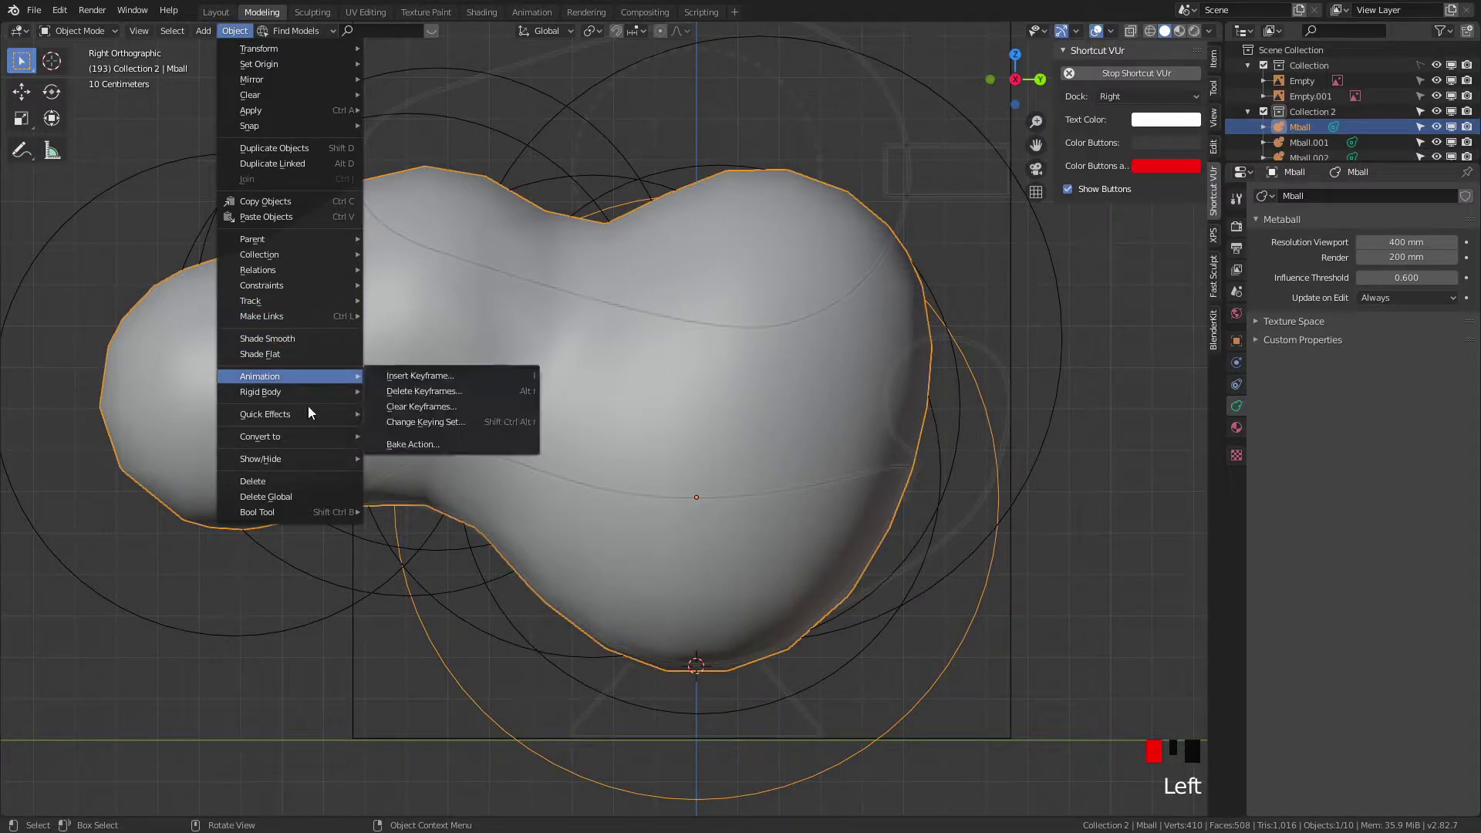
{"action": "mouse_move", "coordinate": [313, 437]}
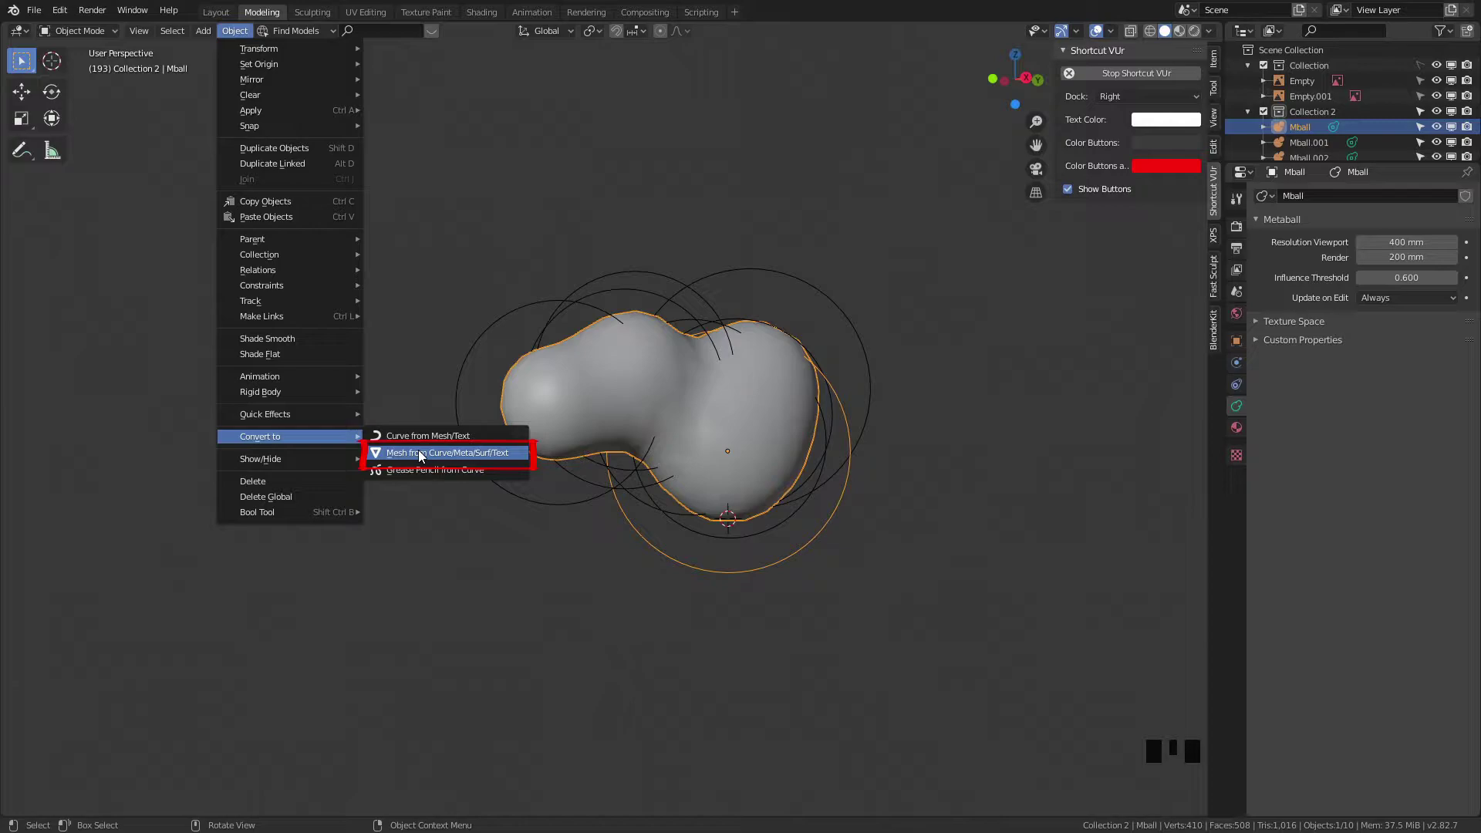
{"action": "left_click", "coordinate": [422, 456]}
Step: Extrude a chain of vertices from the spout tip along the boat's upper rim curve to the handle end, snapped to the body mesh
{"action": "middle_click_drag", "start_coordinate": [687, 460], "coordinate": [959, 439]}
{"action": "scroll", "coordinate": [819, 537], "scroll_direction": "up", "scroll_amount": 4}
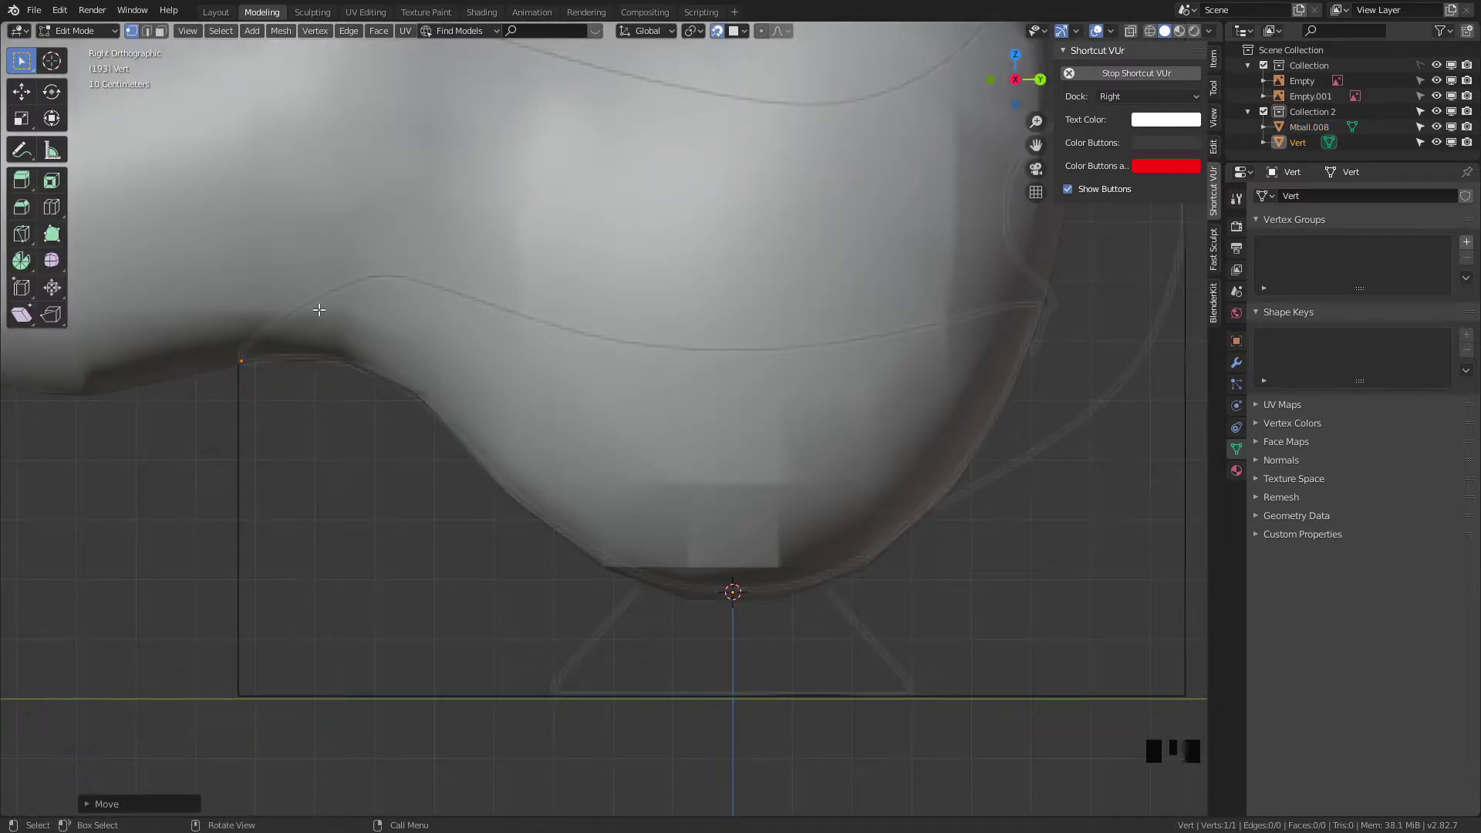
{"action": "key", "text": "e"}
{"action": "left_click", "coordinate": [247, 343]}
{"action": "key", "text": "e"}
{"action": "left_click", "coordinate": [284, 315]}
{"action": "key", "text": "e"}
{"action": "left_click", "coordinate": [340, 288]}
{"action": "key", "text": "e"}
{"action": "left_click", "coordinate": [391, 274]}
{"action": "key", "text": "e"}
{"action": "left_click", "coordinate": [452, 289]}
{"action": "key", "text": "e"}
{"action": "left_click", "coordinate": [511, 310]}
{"action": "key", "text": "e"}
{"action": "left_click", "coordinate": [583, 331]}
{"action": "key", "text": "e"}
{"action": "left_click", "coordinate": [657, 347]}
{"action": "key", "text": "e"}
{"action": "left_click", "coordinate": [738, 350]}
{"action": "key", "text": "e"}
{"action": "left_click", "coordinate": [816, 347]}
{"action": "key", "text": "e"}
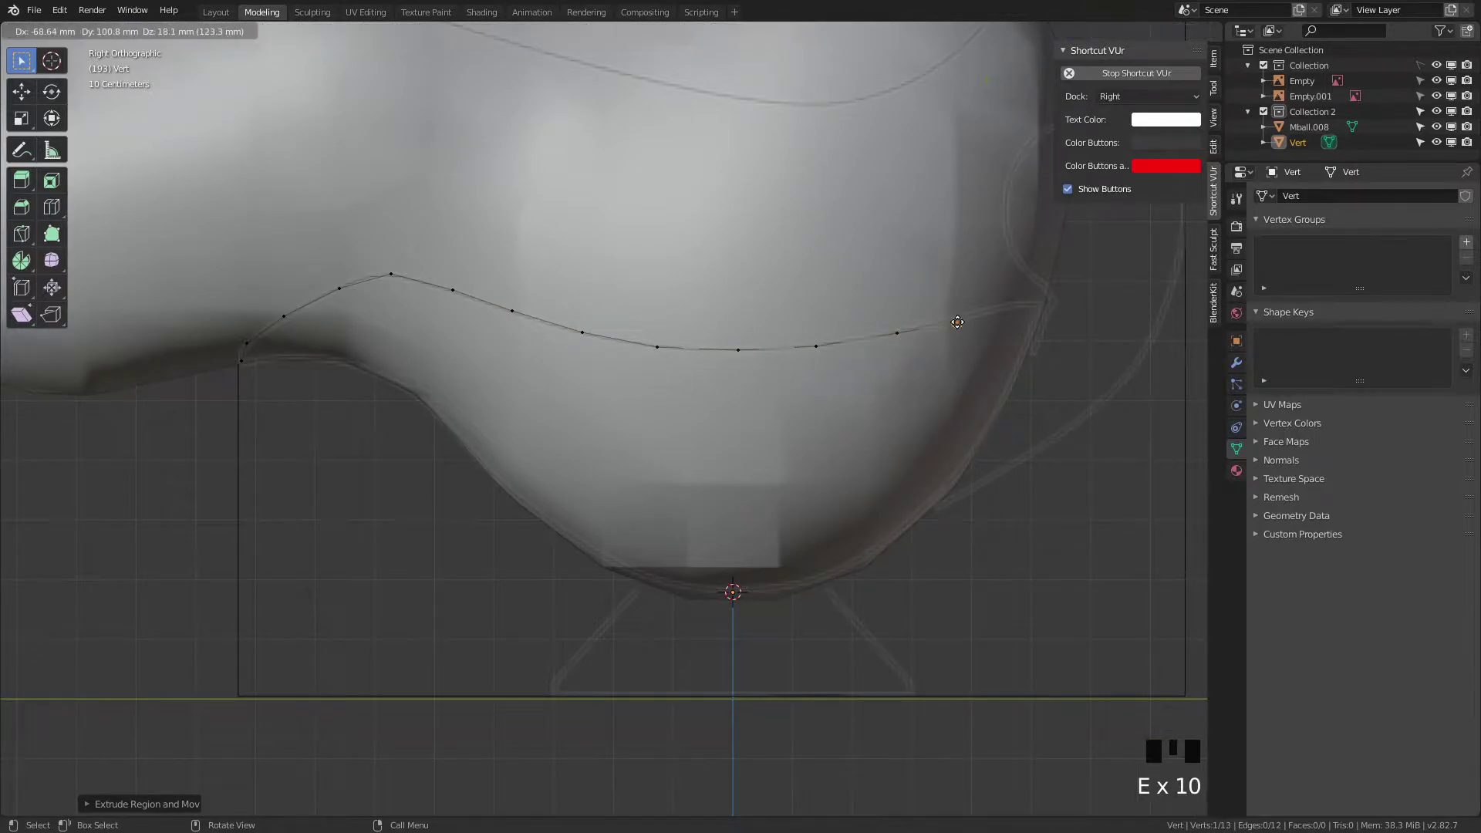
{"action": "left_click", "coordinate": [1014, 306]}
{"action": "key", "text": "e"}
{"action": "left_click", "coordinate": [1014, 306]}
Step: Add a Mirror modifier on the X axis to the rim vertex chain, and enable Clipping
{"action": "middle_click_drag", "start_coordinate": [1006, 413], "coordinate": [887, 394]}
{"action": "middle_click_drag", "start_coordinate": [887, 394], "coordinate": [759, 257], "text": "shift"}
{"action": "key", "text": "KP_1"}
{"action": "key", "text": "ctrl+KP_7"}
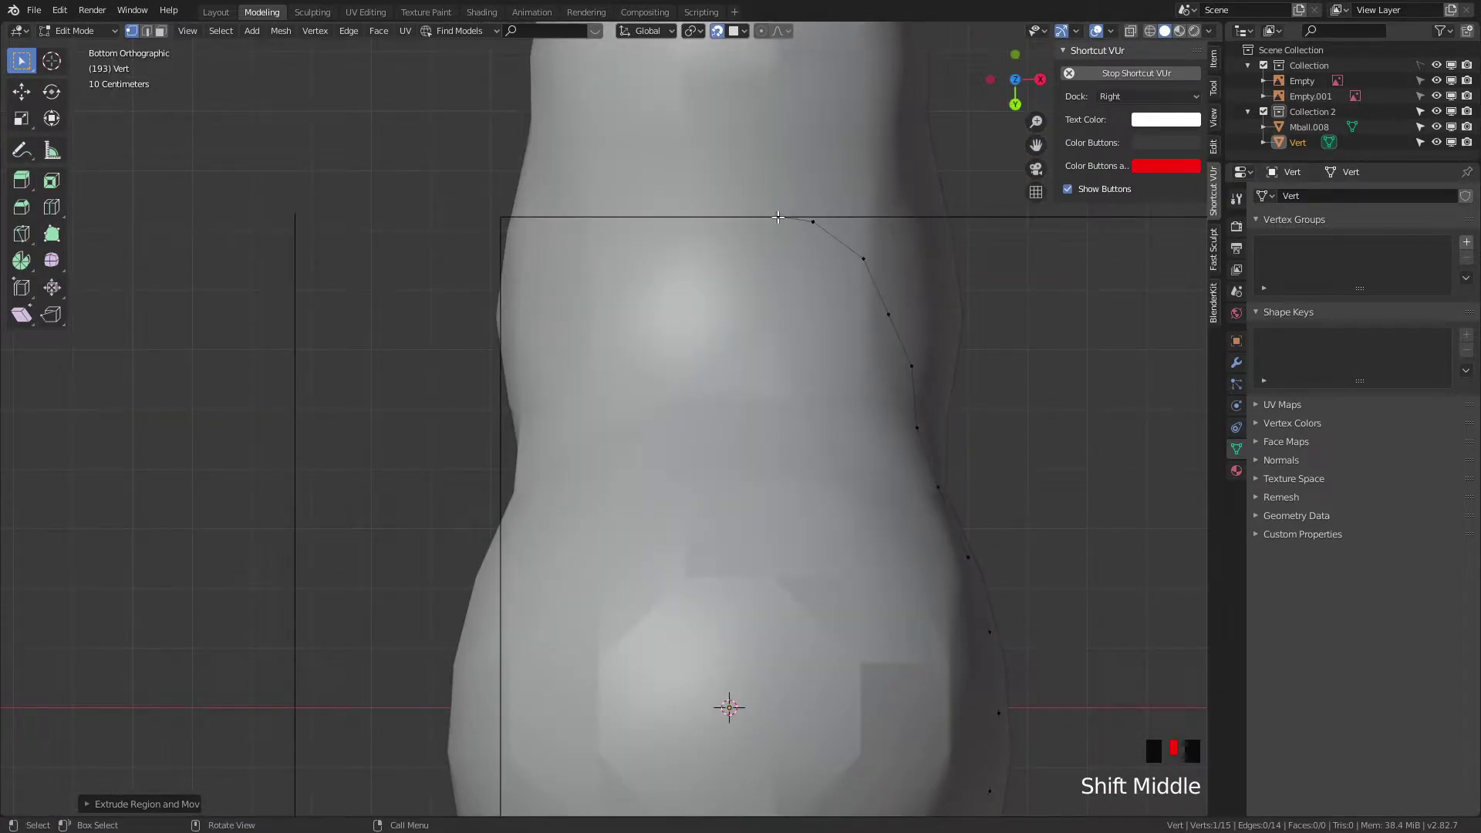
{"action": "key", "text": "Tab"}
{"action": "left_click", "coordinate": [1237, 362]}
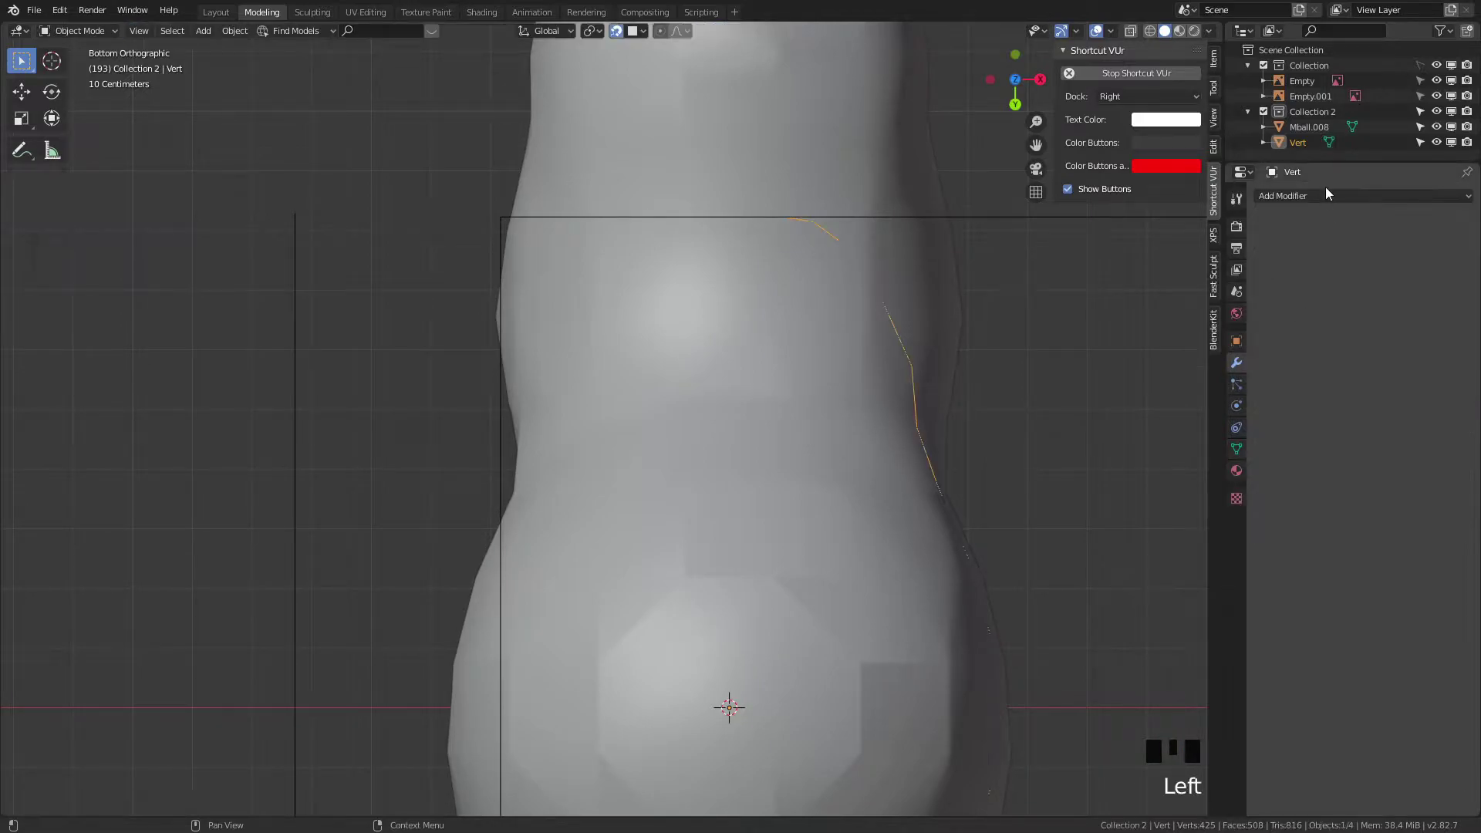
{"action": "left_click", "coordinate": [1320, 198]}
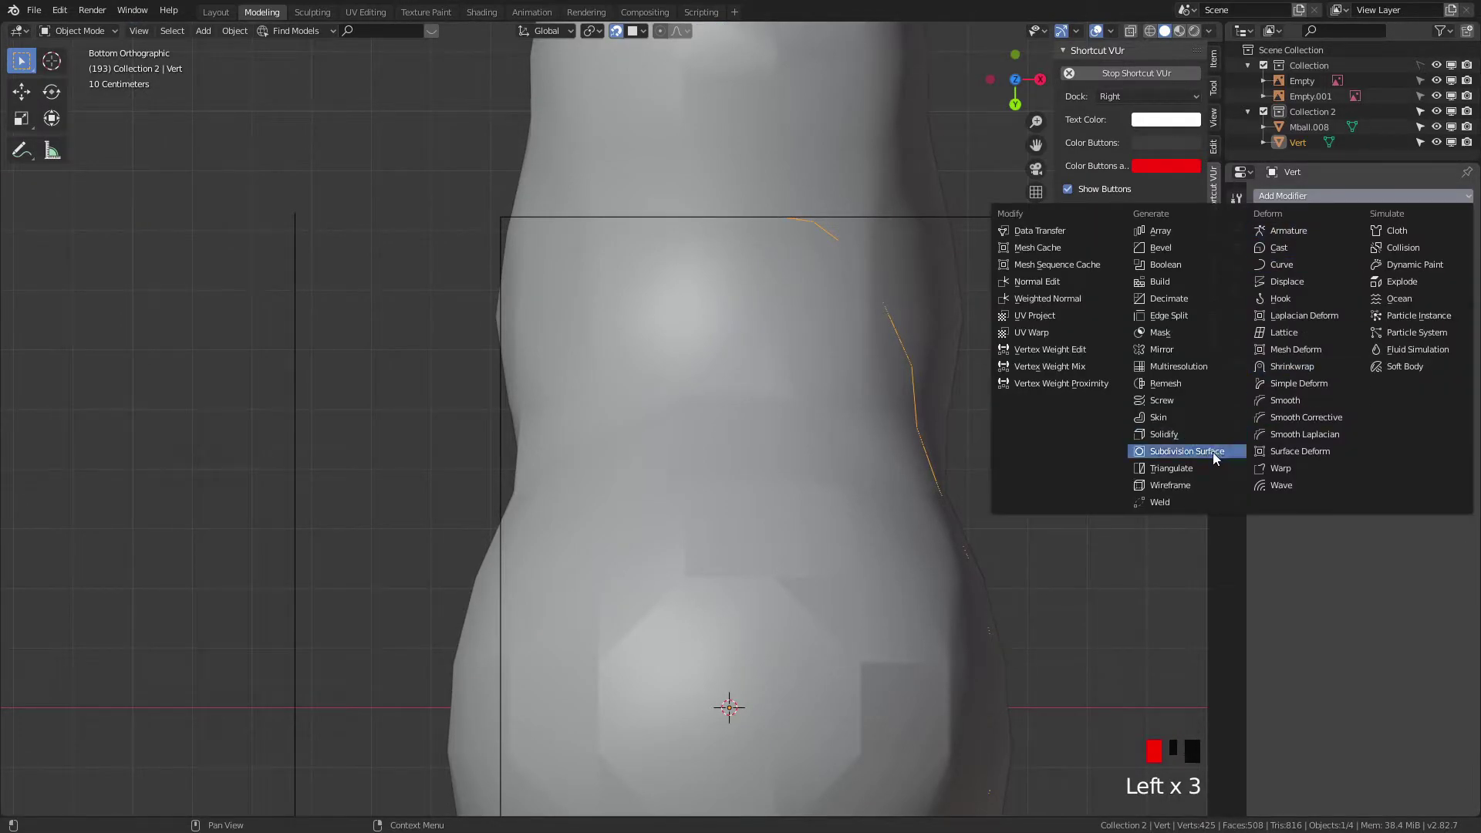
{"action": "left_click", "coordinate": [1161, 348]}
{"action": "left_click", "coordinate": [1376, 395]}
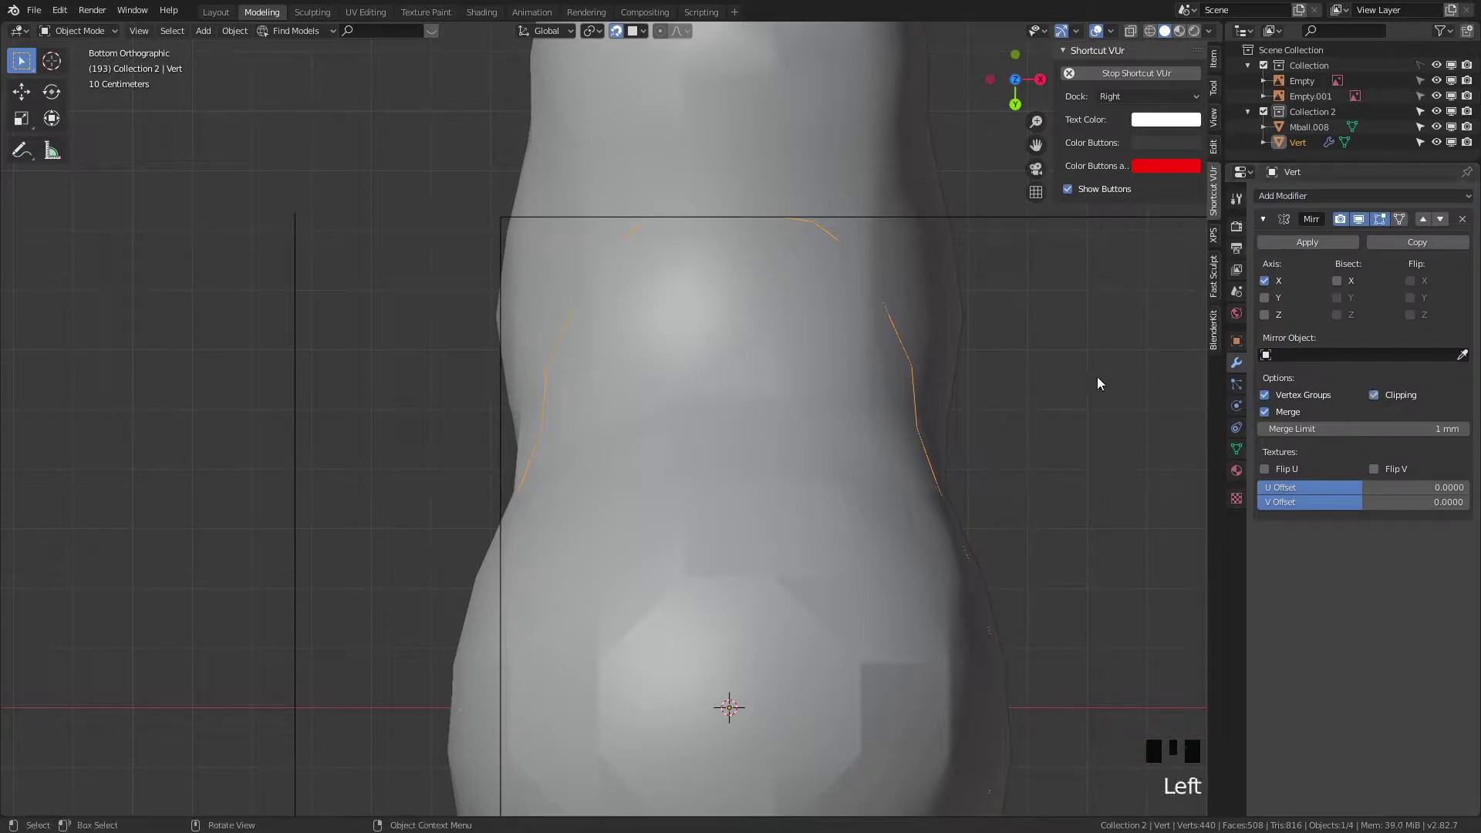
Step: Move the rim chain's end vertex at the spout along X to the mirror centreline, and switch to wireframe display
{"action": "key", "text": "Tab"}
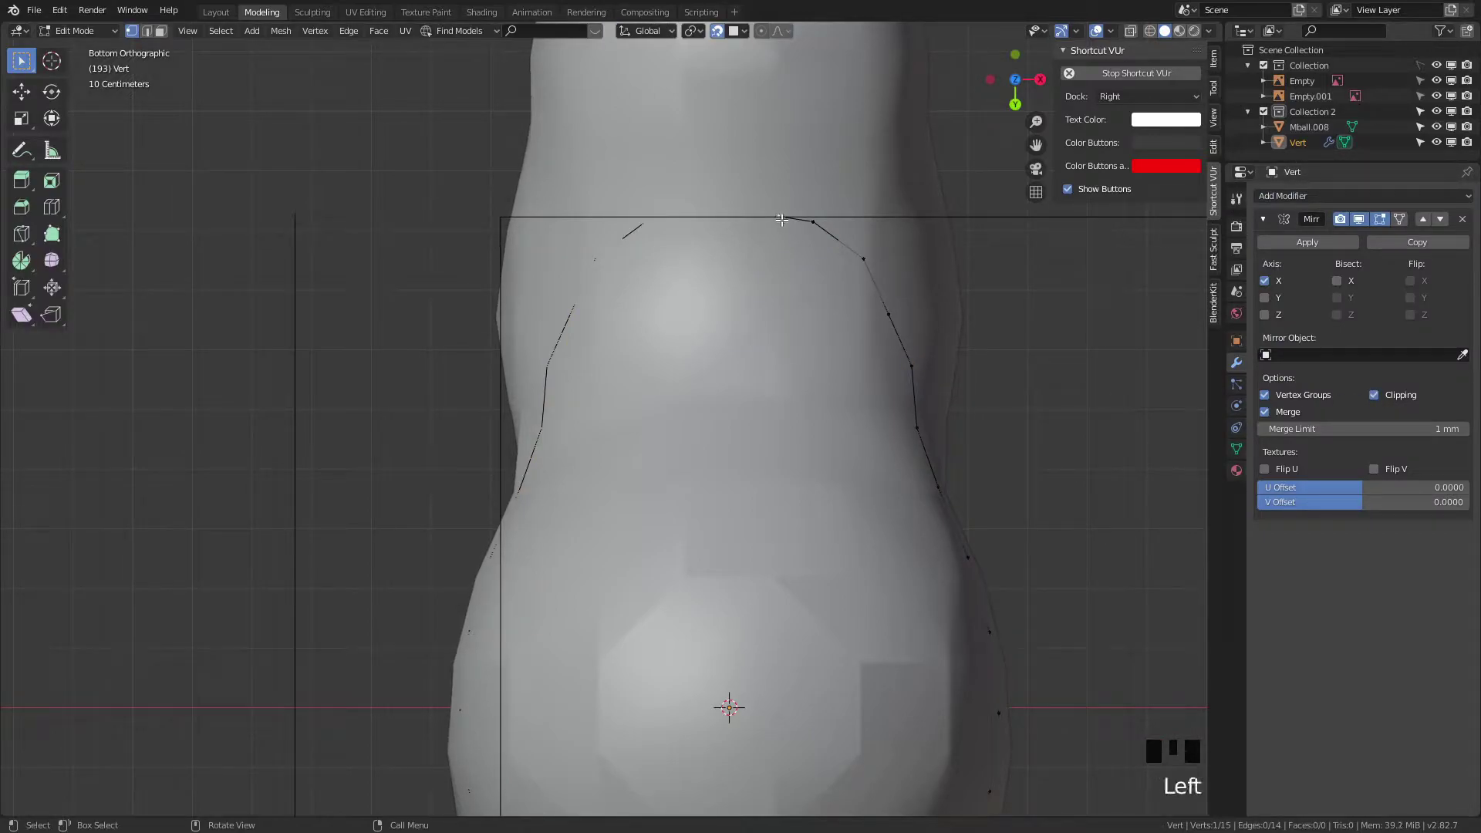
{"action": "middle_click_drag", "start_coordinate": [807, 297], "coordinate": [752, 230]}
{"action": "key", "text": "g"}
{"action": "key", "text": "x"}
{"action": "left_click", "coordinate": [757, 386]}
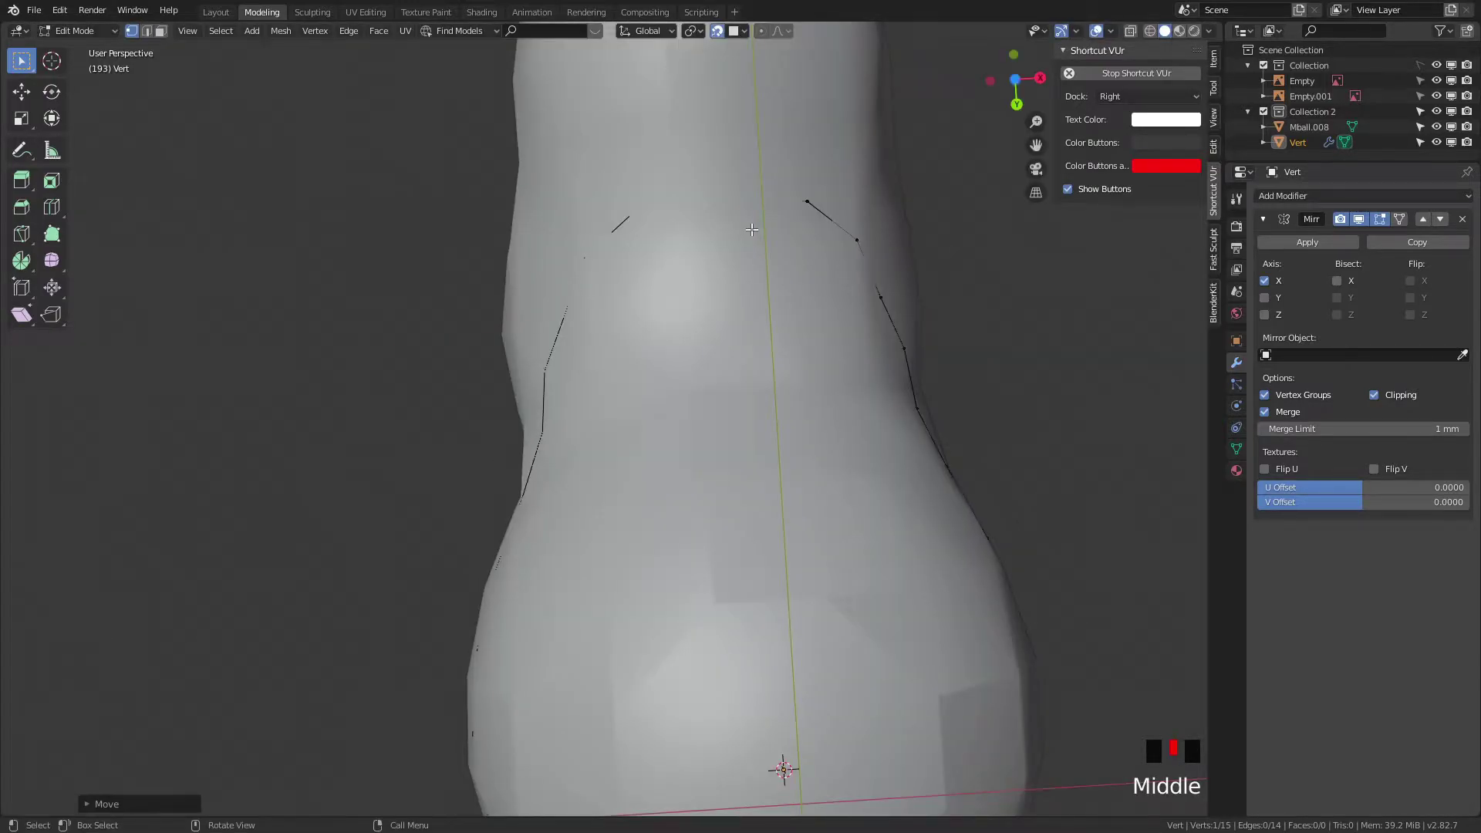
{"action": "key", "text": "z"}
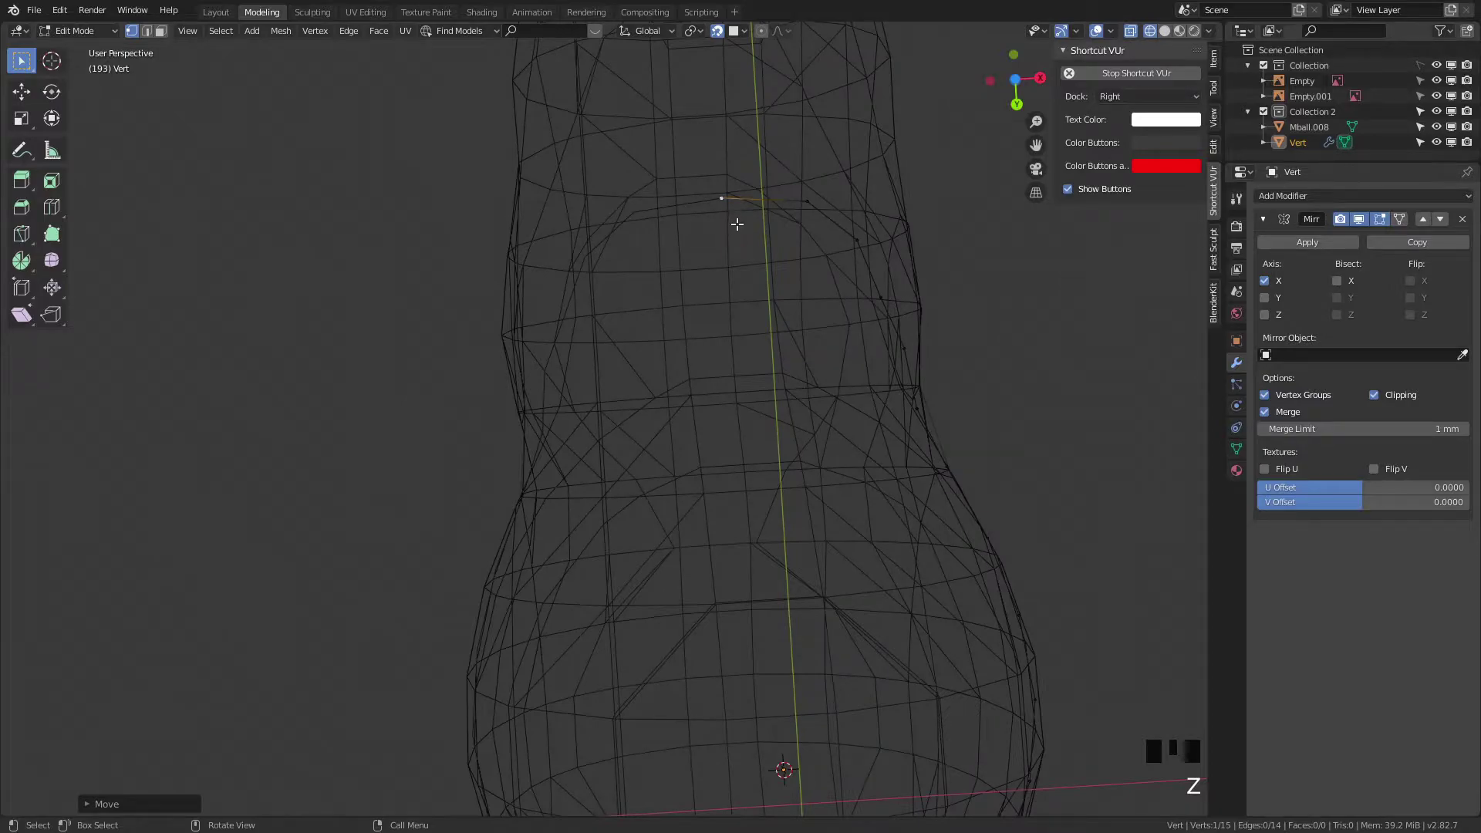
Step: Reposition the rim vertex beside the spout tip in the bottom view, and return to solid shading
{"action": "key", "text": "ctrl+KP_7"}
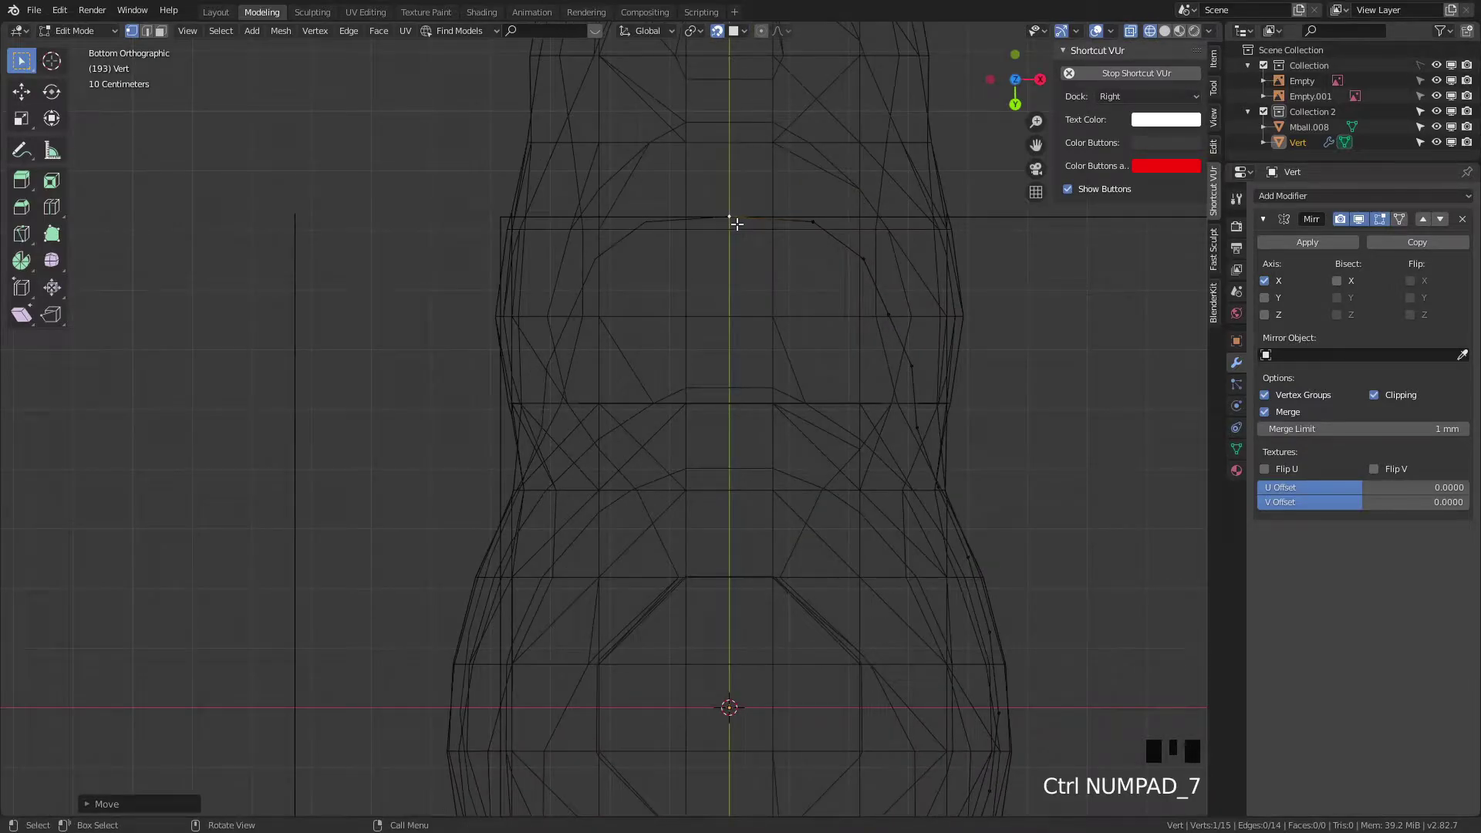
{"action": "left_click", "coordinate": [813, 222]}
{"action": "key", "text": "g"}
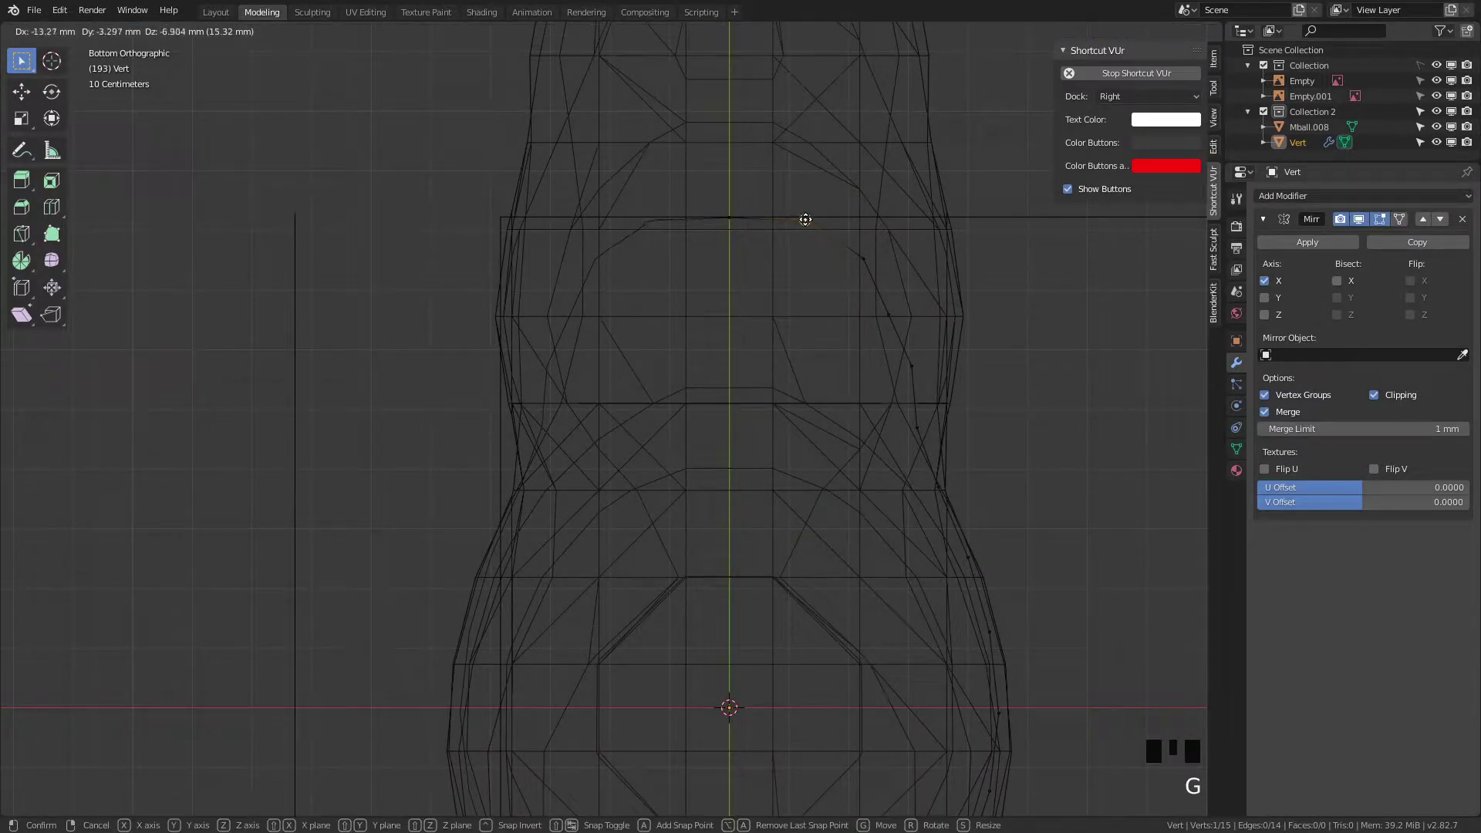
{"action": "left_click", "coordinate": [805, 219]}
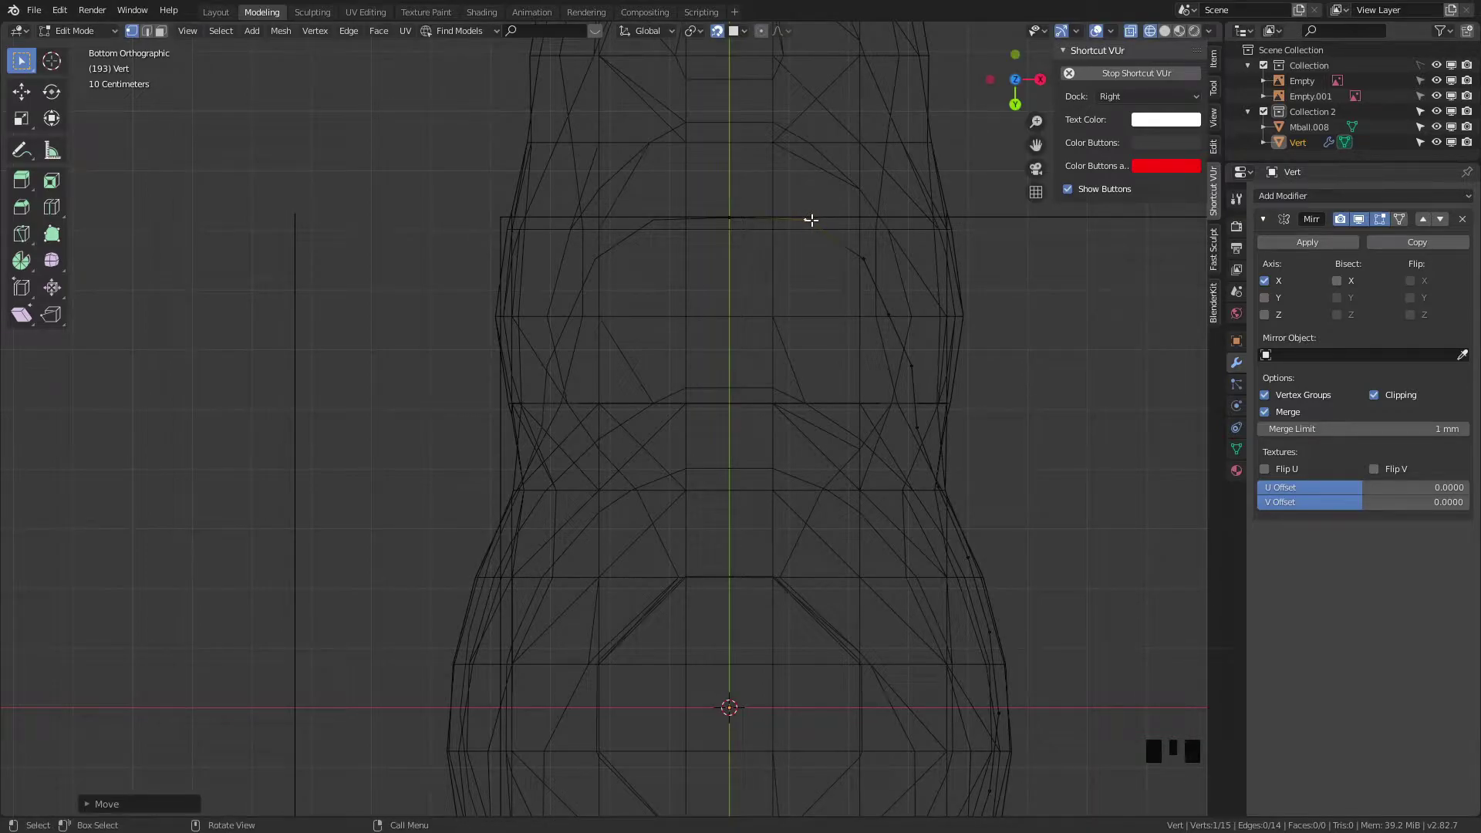
{"action": "key", "text": "z"}
{"action": "key", "text": "z"}
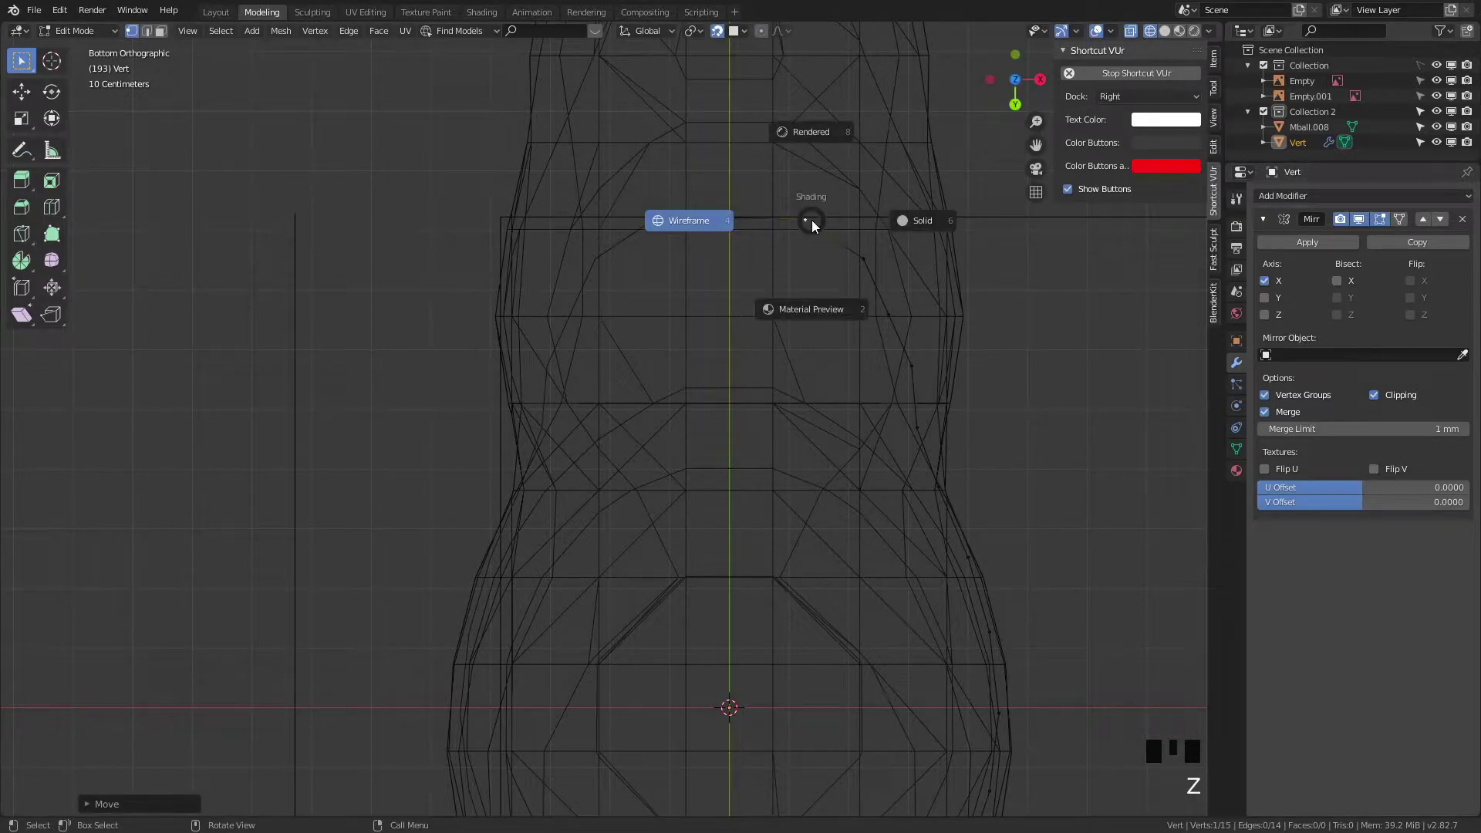
{"action": "middle_click", "coordinate": [890, 232]}
Step: Move the rim chain's handle-end vertex along X onto the mirror centreline
{"action": "middle_click_drag", "start_coordinate": [891, 231], "coordinate": [636, 516]}
{"action": "scroll", "coordinate": [598, 483], "scroll_direction": "up", "scroll_amount": 7}
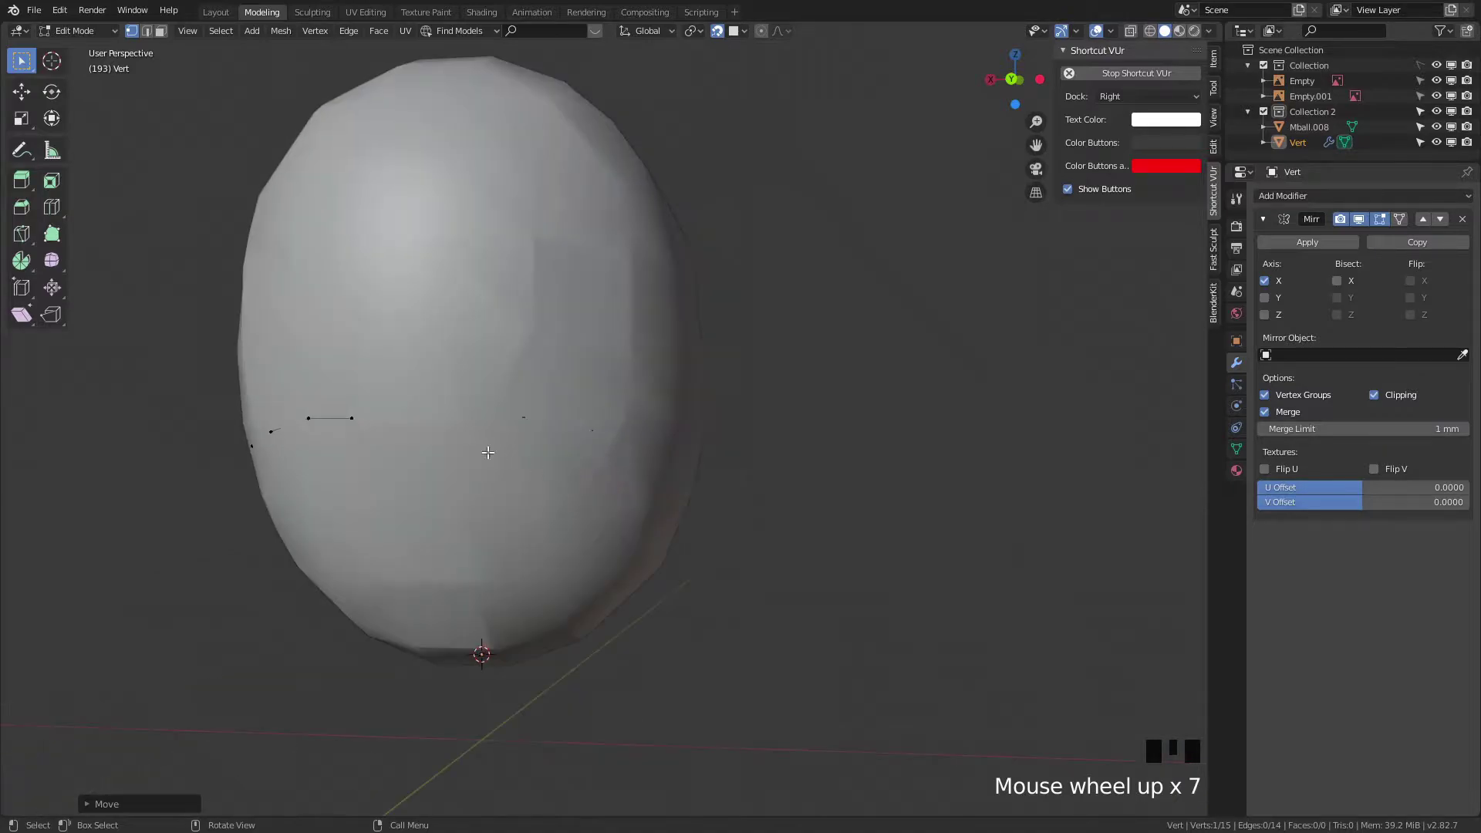
{"action": "left_click", "coordinate": [361, 416]}
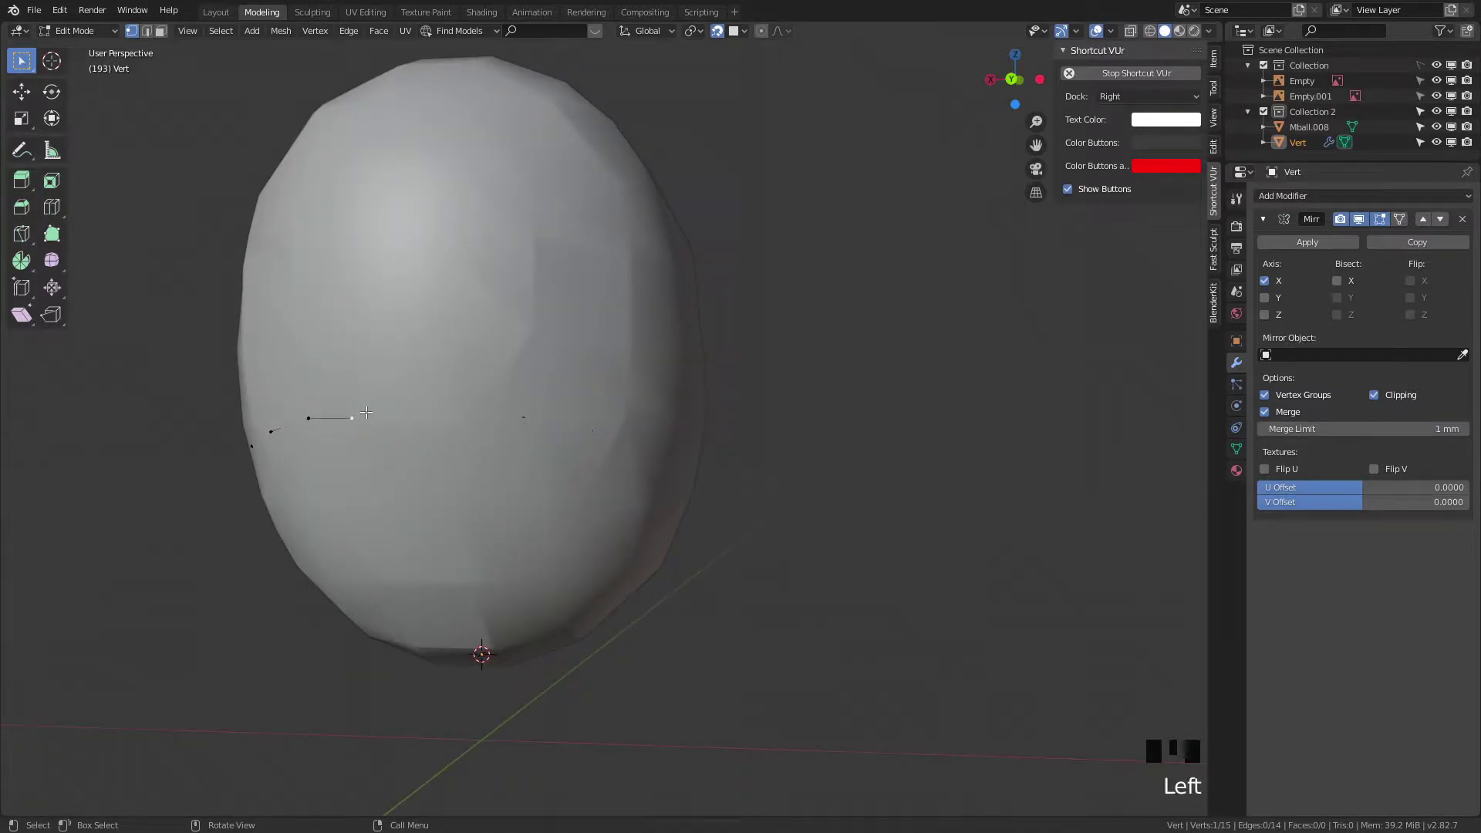
{"action": "key", "text": "g"}
{"action": "key", "text": "x"}
{"action": "left_click", "coordinate": [472, 422]}
{"action": "middle_click_drag", "start_coordinate": [472, 421], "coordinate": [884, 438]}
{"action": "key", "text": "g"}
{"action": "left_click", "coordinate": [666, 479]}
{"action": "key", "text": "KP_3"}
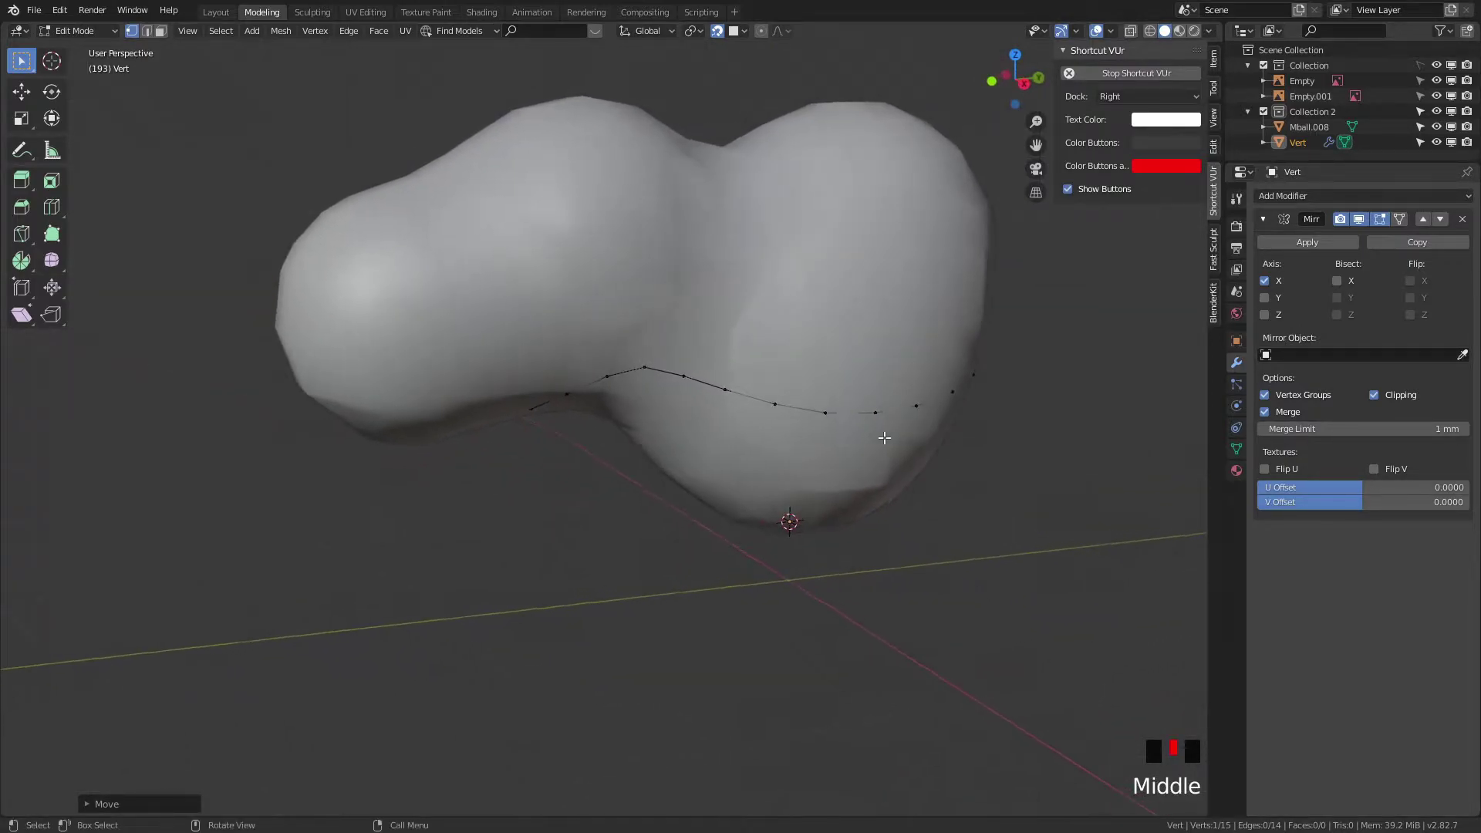
Step: Leave Edit Mode, hide the metaball body mesh, and select the mirrored rim outline in the top view
{"action": "key", "text": "Tab"}
{"action": "left_click", "coordinate": [842, 304]}
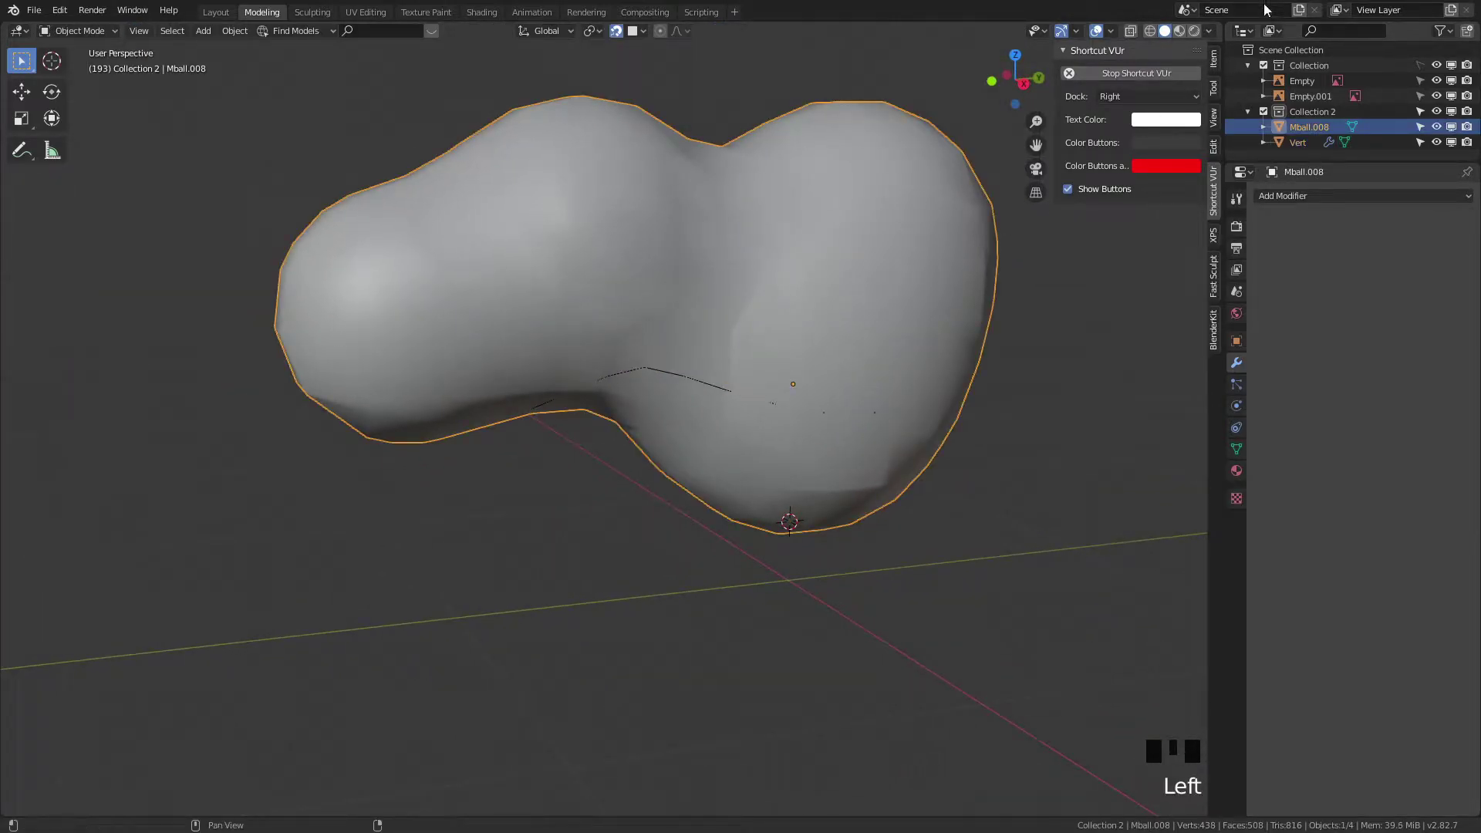
{"action": "left_click", "coordinate": [1436, 127]}
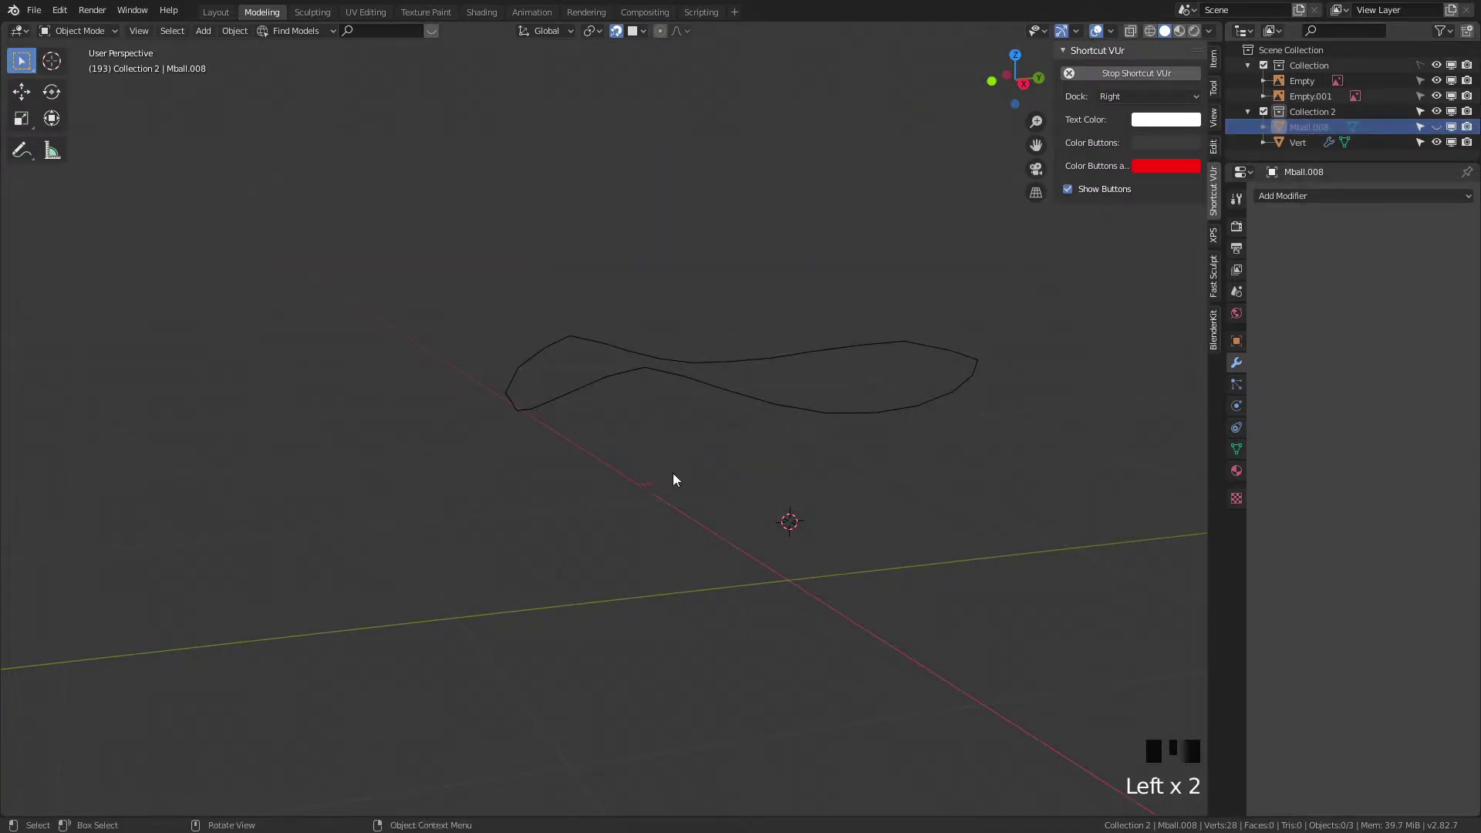
{"action": "left_click", "coordinate": [750, 402]}
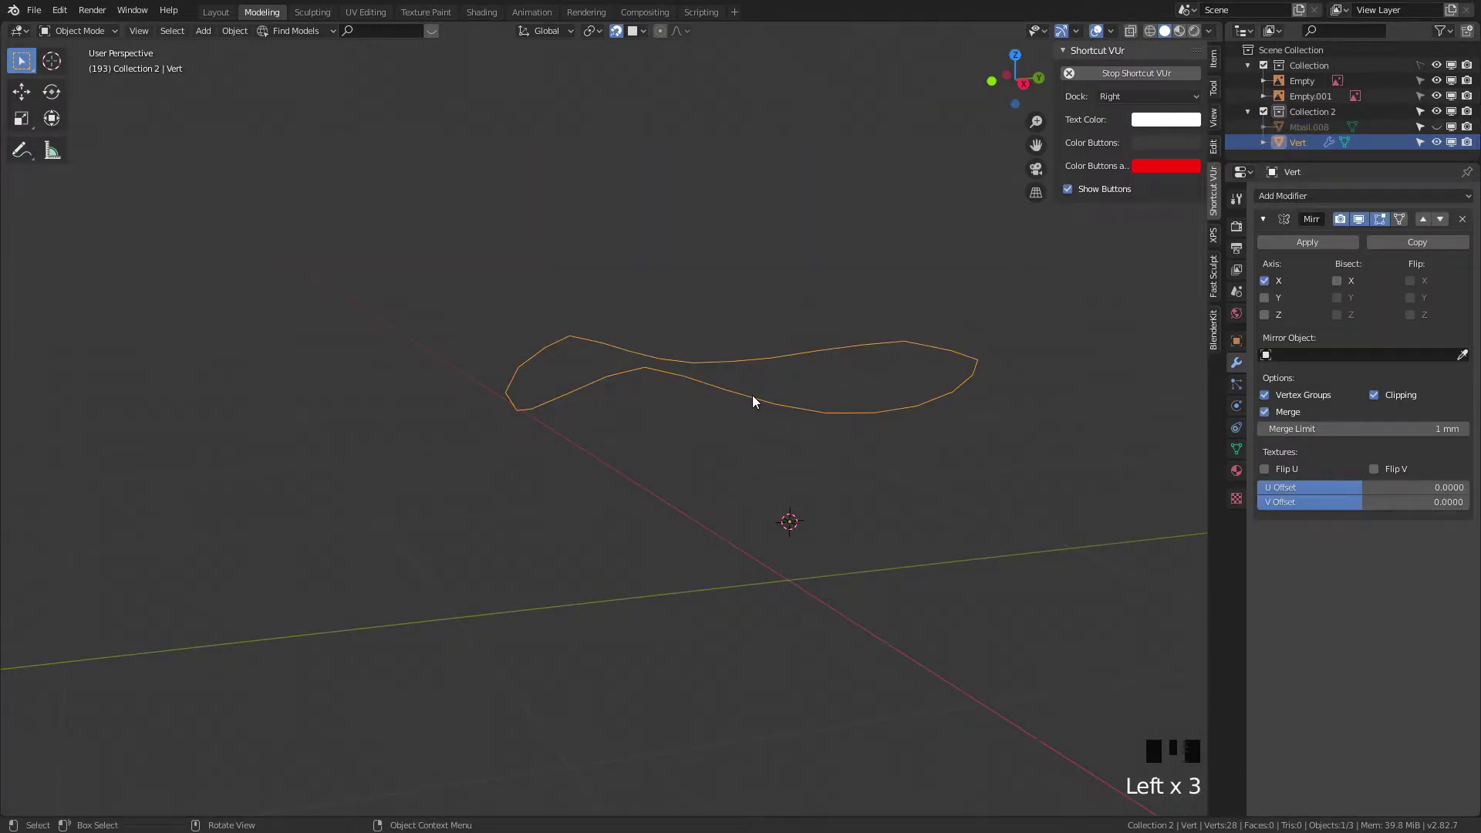
{"action": "key", "text": "KP_7"}
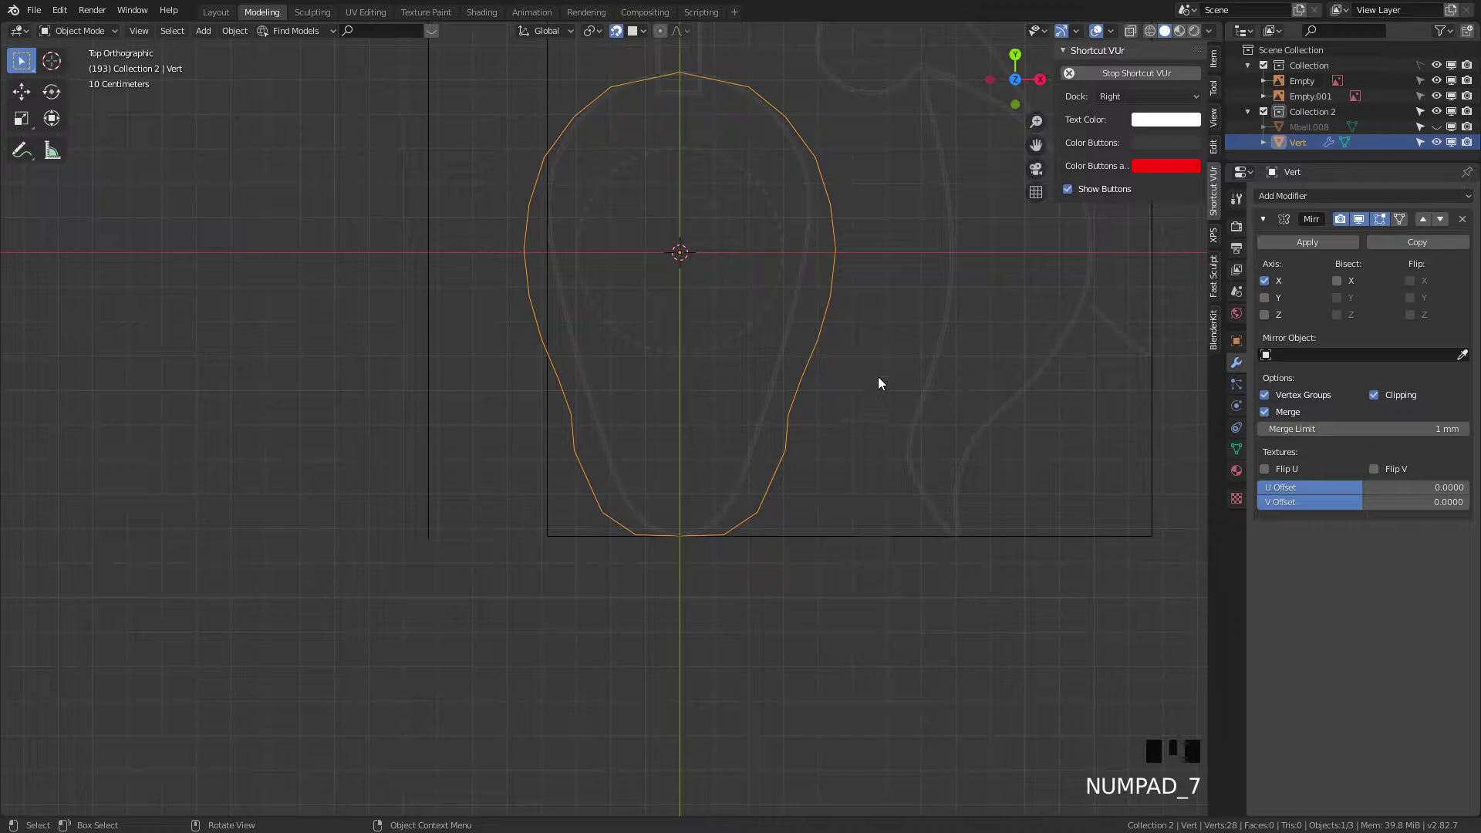
{"action": "middle_click_drag", "start_coordinate": [889, 353], "coordinate": [916, 453], "text": "shift"}
{"action": "scroll", "coordinate": [890, 463], "scroll_direction": "up", "scroll_amount": 3}
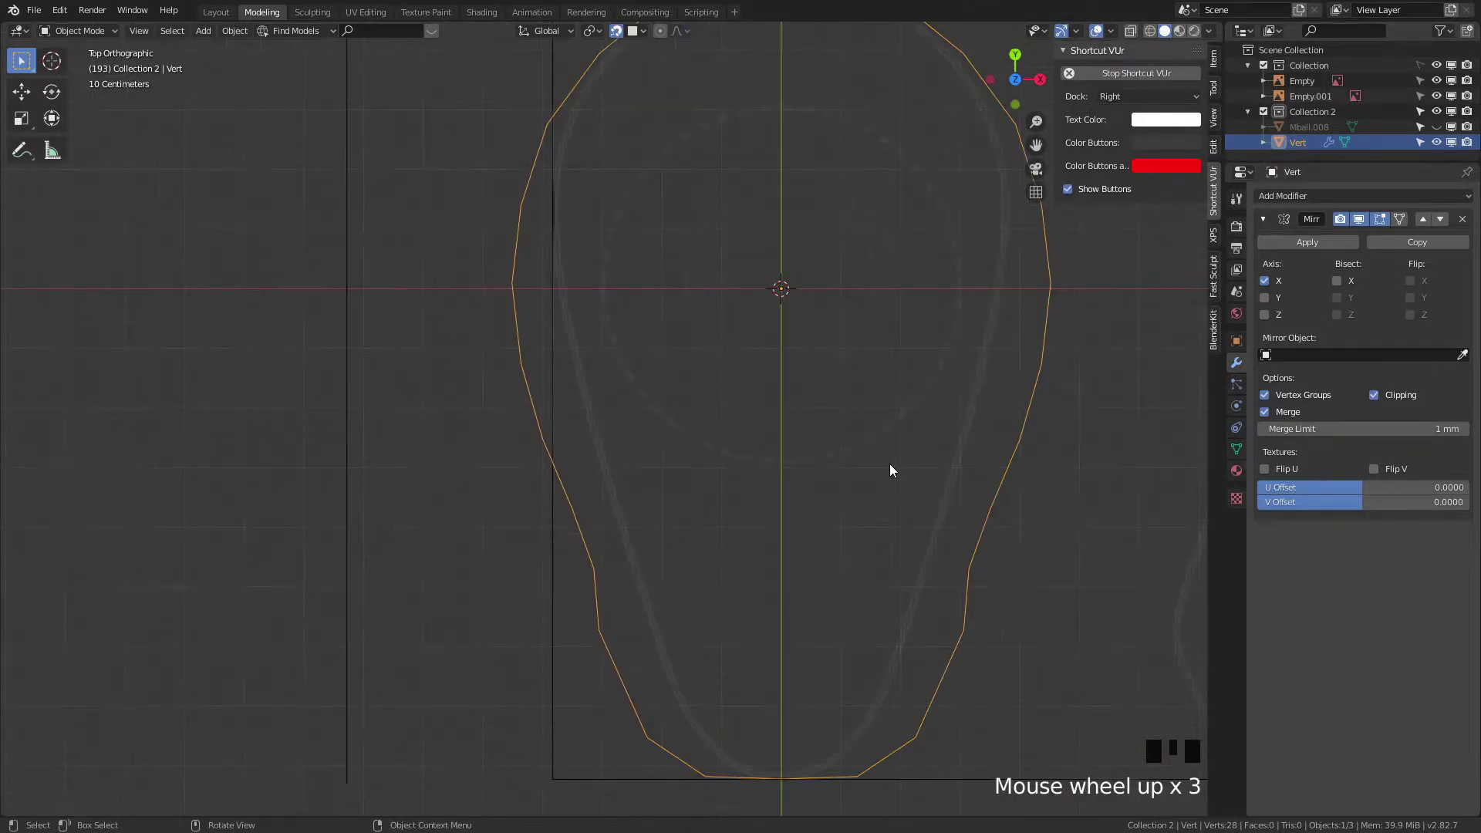
Step: Move the rim vertices near the spout inward along X in Edit Mode to smooth the outline's taper
{"action": "key", "text": "Tab"}
{"action": "middle_click_drag", "start_coordinate": [995, 533], "coordinate": [896, 319], "text": "shift"}
{"action": "left_click", "coordinate": [869, 420]}
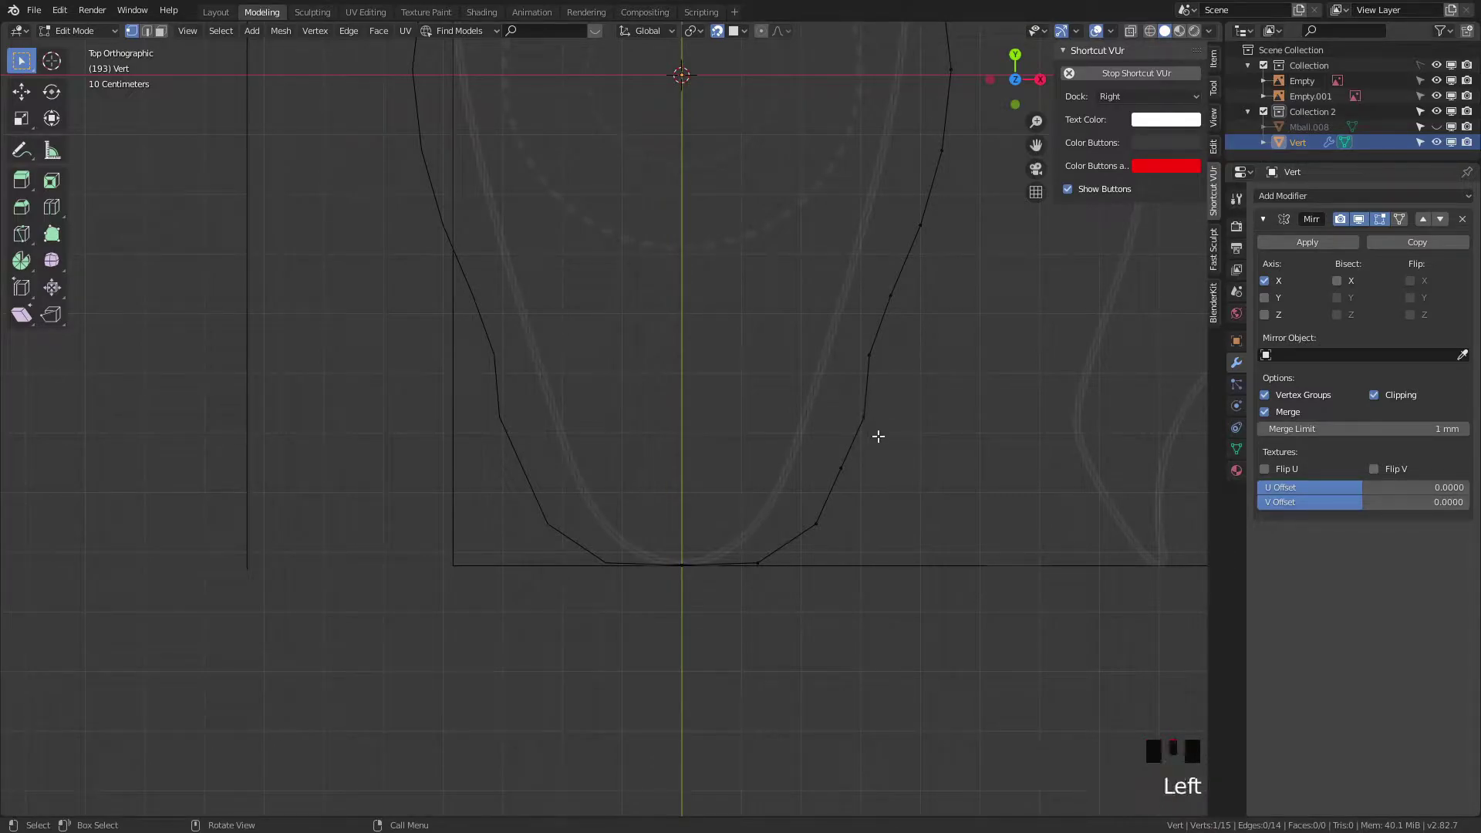
{"action": "left_click", "coordinate": [866, 418]}
{"action": "key", "text": "g"}
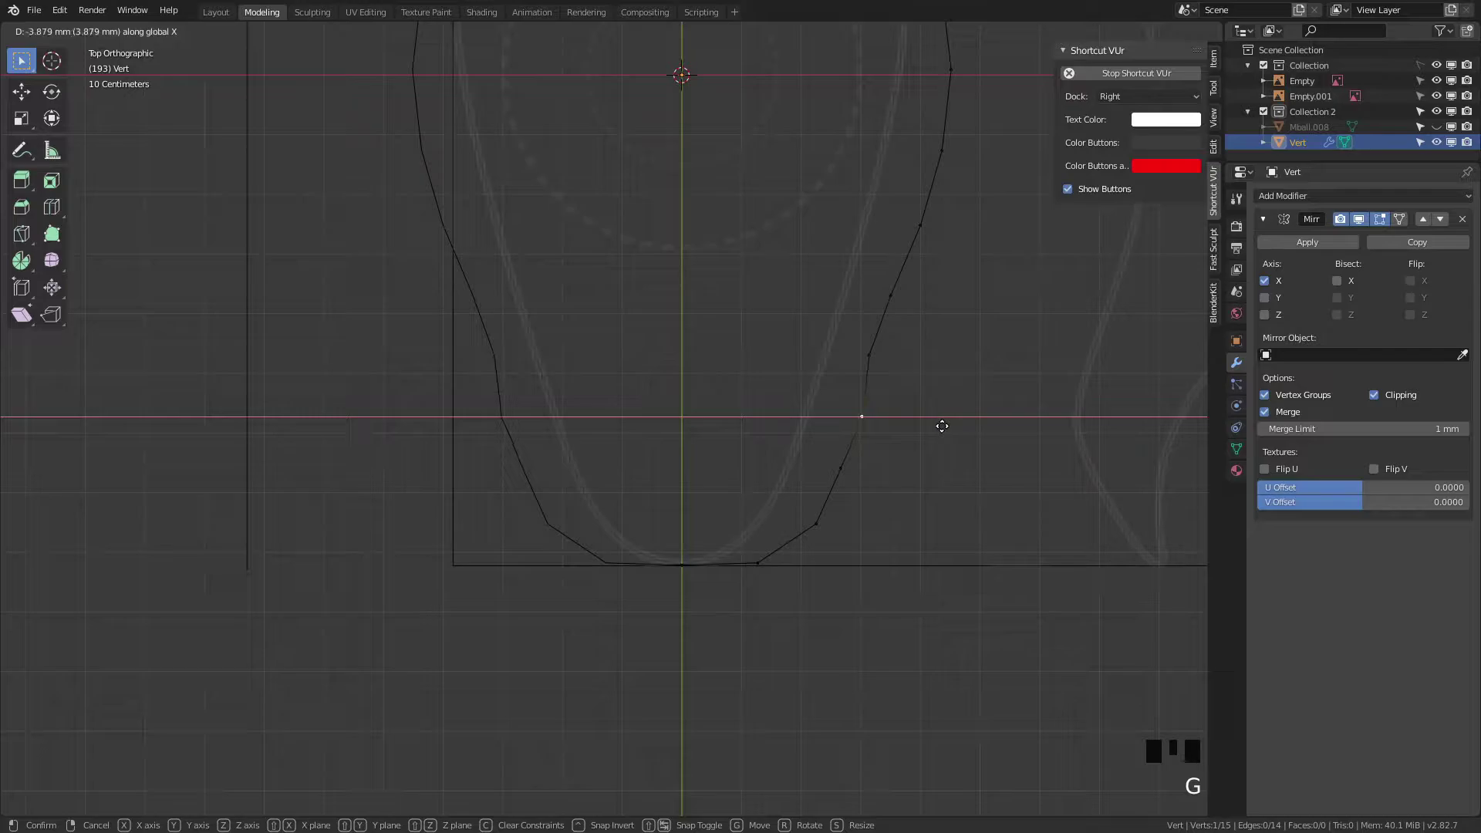
{"action": "left_click", "coordinate": [931, 430]}
{"action": "scroll", "coordinate": [931, 429], "scroll_direction": "down", "scroll_amount": 4}
{"action": "middle_click_drag", "start_coordinate": [931, 430], "coordinate": [928, 212], "text": "shift"}
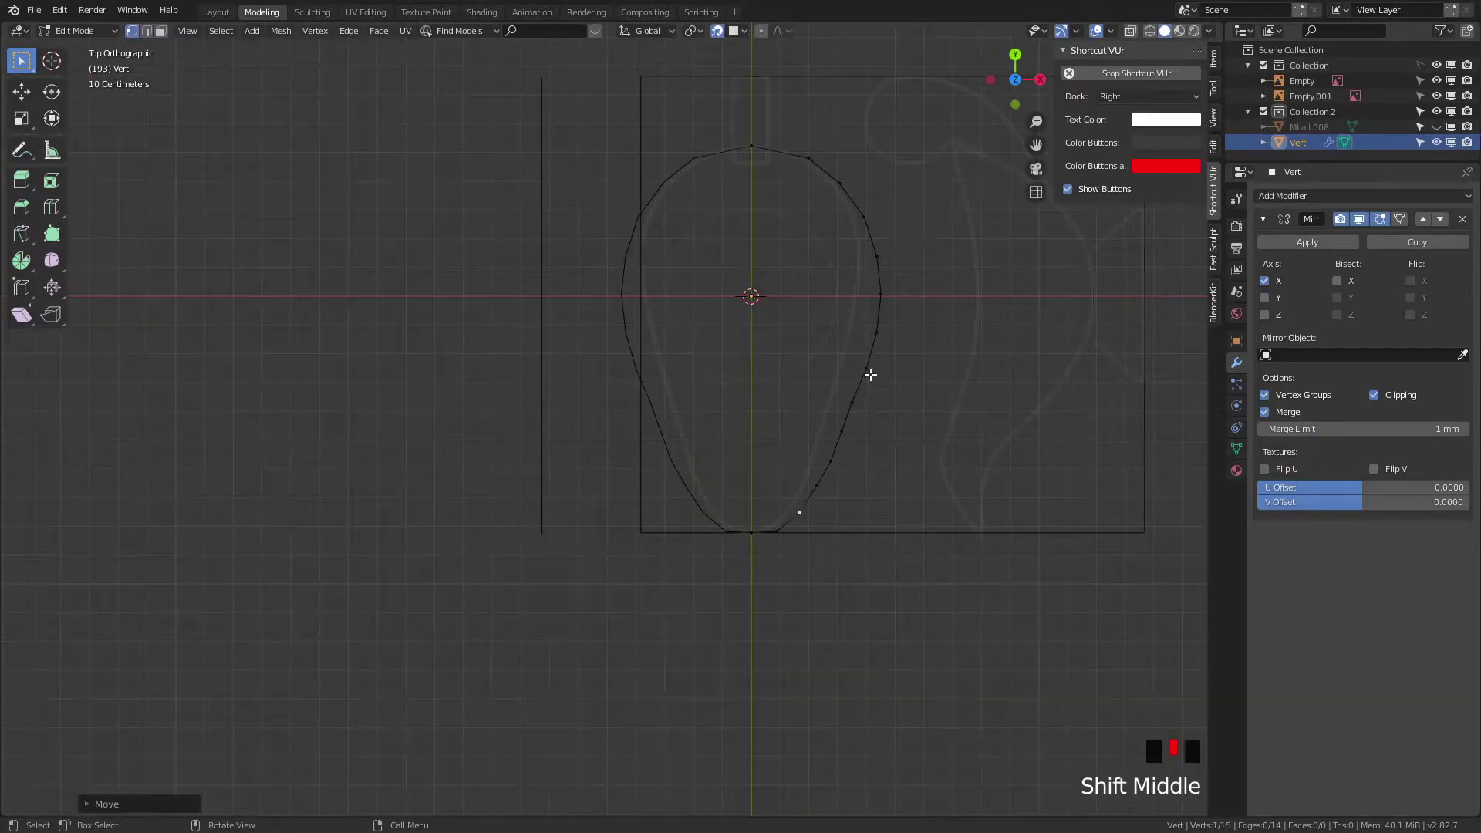
{"action": "scroll", "coordinate": [870, 373], "scroll_direction": "up", "scroll_amount": 2}
{"action": "middle_click_drag", "start_coordinate": [903, 385], "coordinate": [853, 489], "text": "shift"}
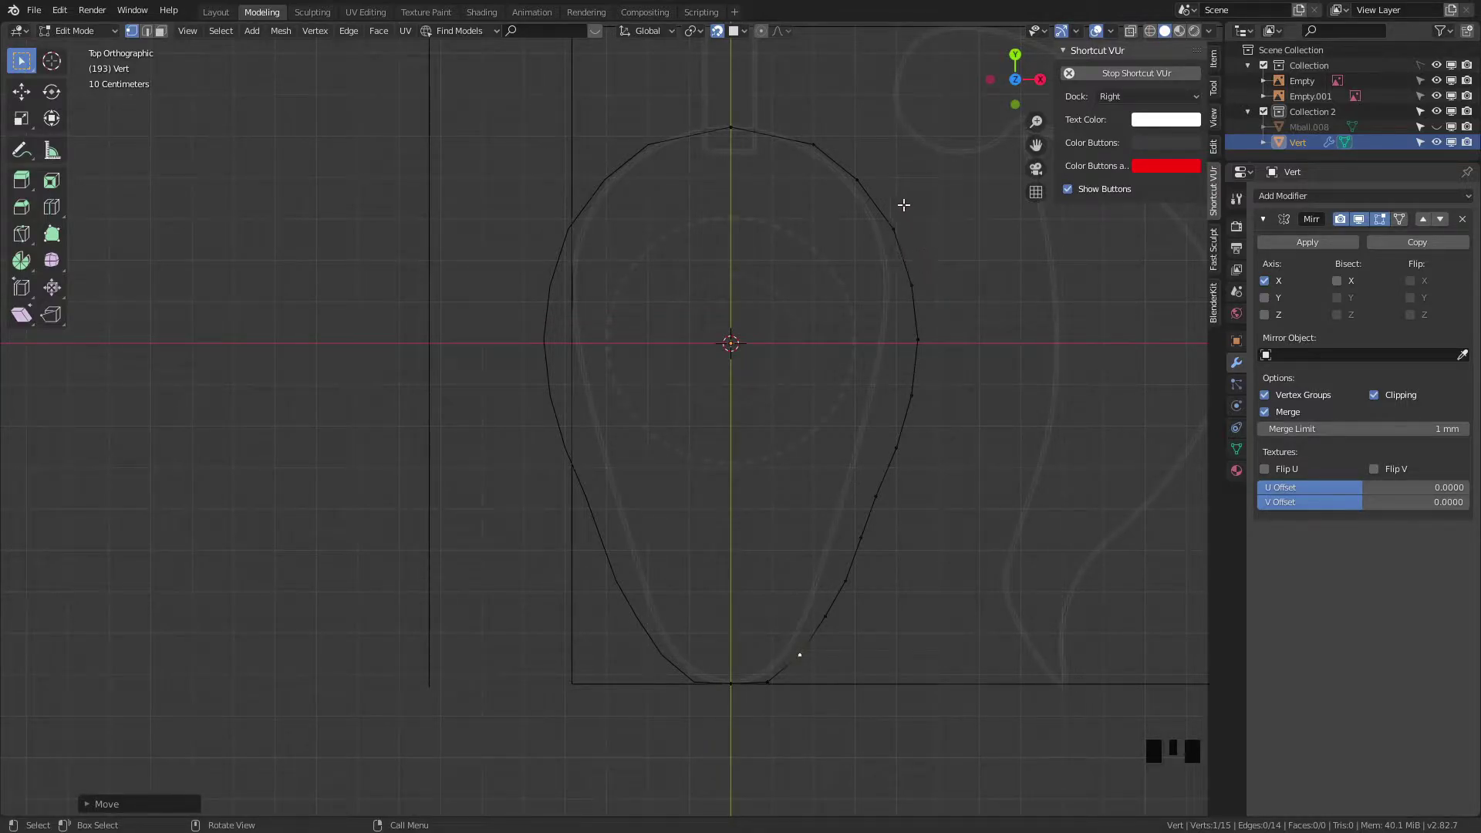
Step: Even out the rim outline's height by raising its low vertex along Z
{"action": "left_click", "coordinate": [858, 178]}
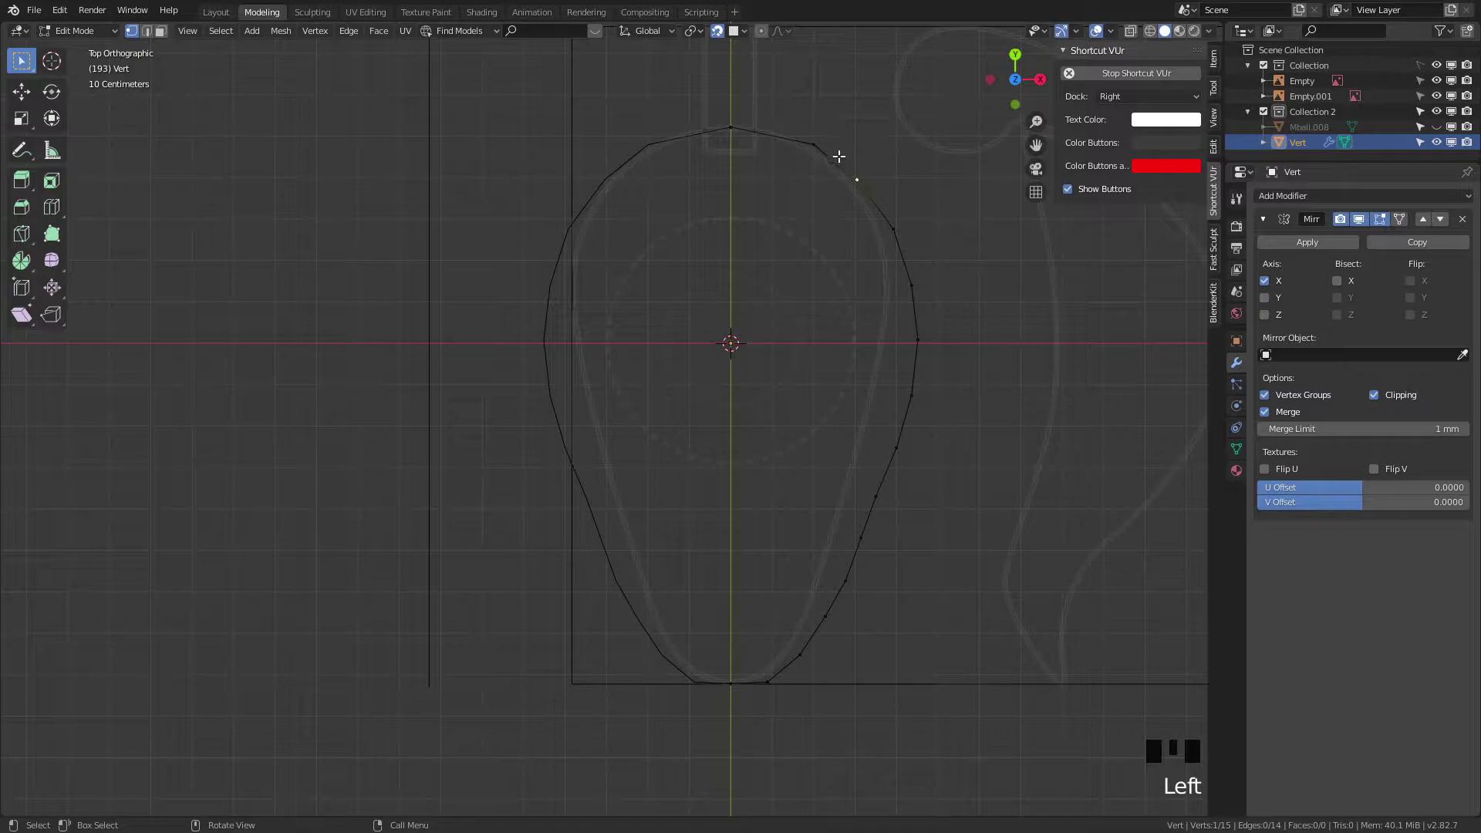
{"action": "middle_click_drag", "start_coordinate": [906, 254], "coordinate": [965, 433]}
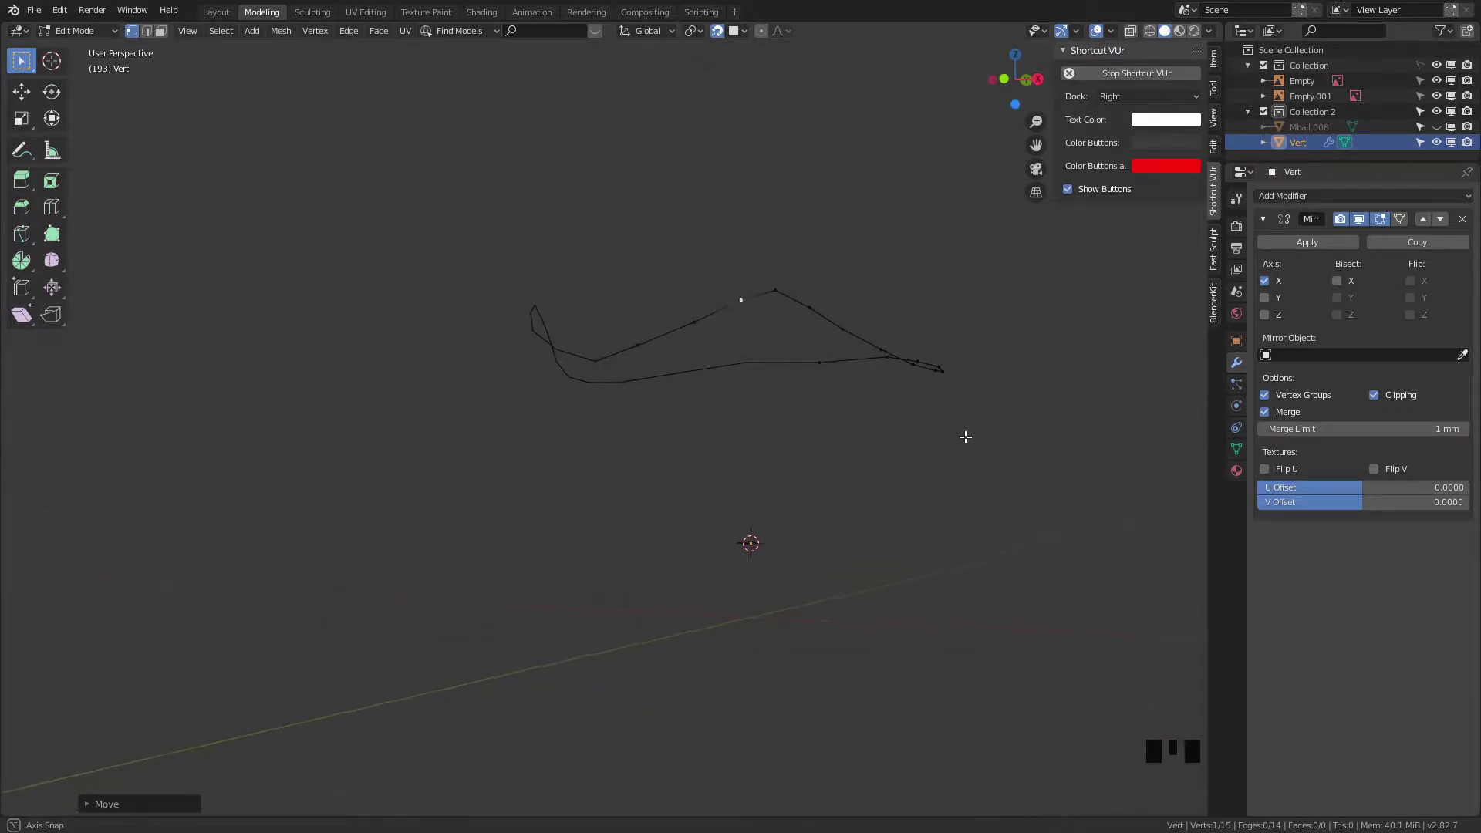
{"action": "left_click", "coordinate": [598, 363]}
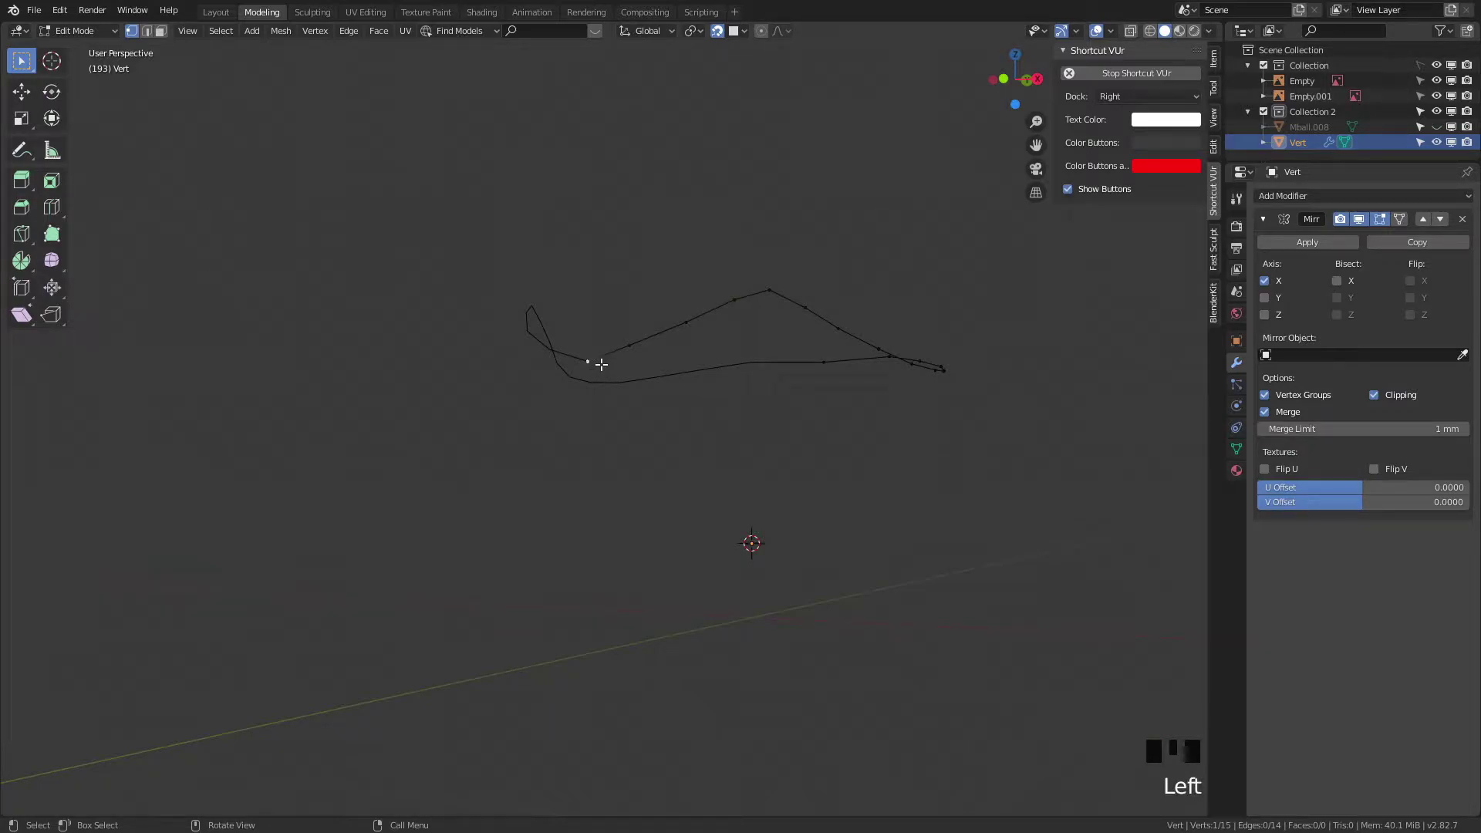
{"action": "key", "text": "g"}
{"action": "key", "text": "z"}
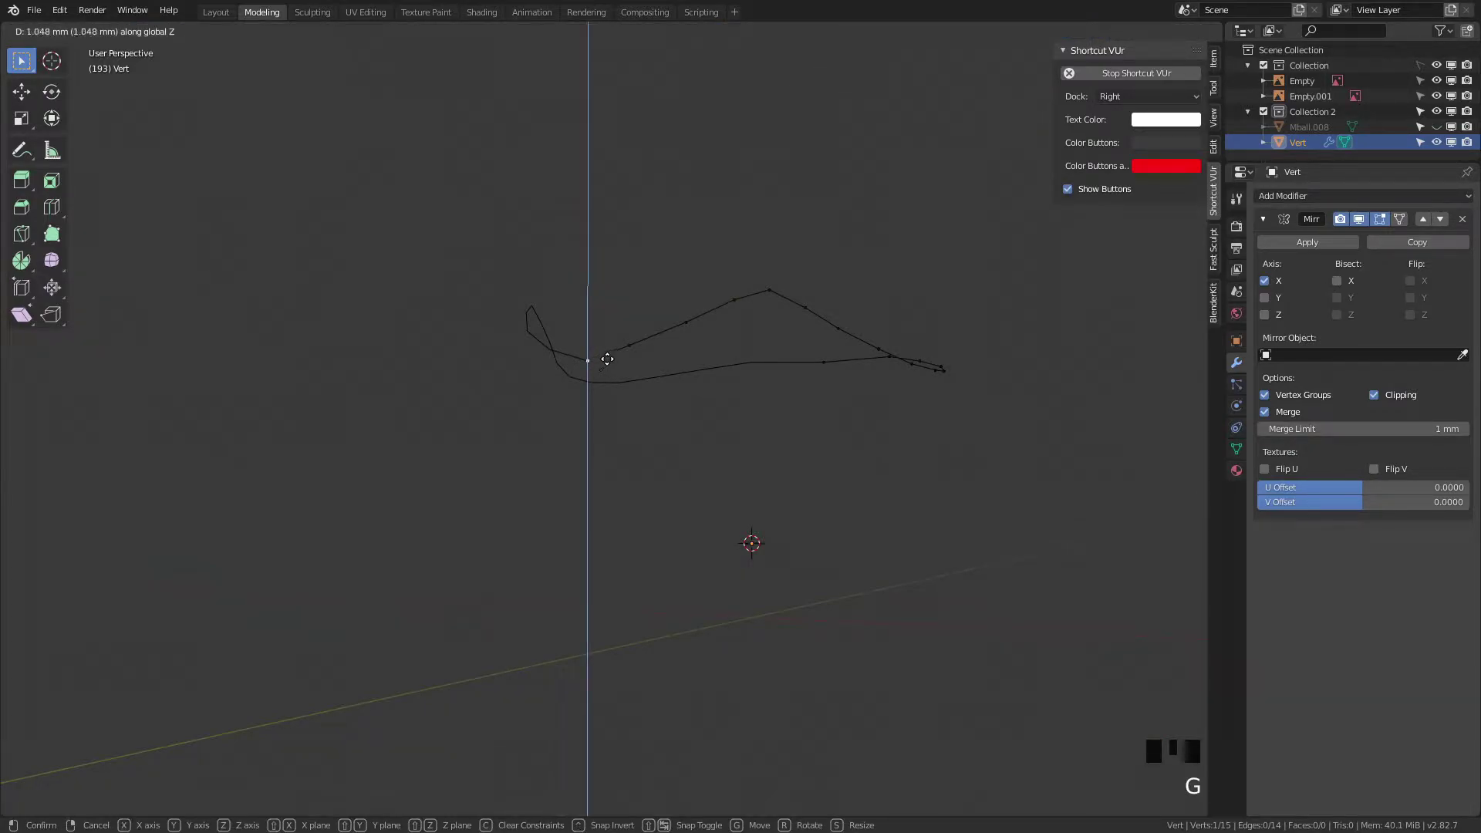
{"action": "left_click", "coordinate": [638, 310]}
Step: Duplicate the rim chain below the original with the body mesh shown, and snap its middle vertices onto the mesh surface
{"action": "middle_click_drag", "start_coordinate": [639, 314], "coordinate": [753, 448]}
{"action": "mouse_move", "coordinate": [828, 452]}
{"action": "middle_mouse_down"}
{"action": "mouse_move", "coordinate": [912, 430]}
{"action": "mouse_move", "coordinate": [820, 452]}
{"action": "middle_mouse_up"}
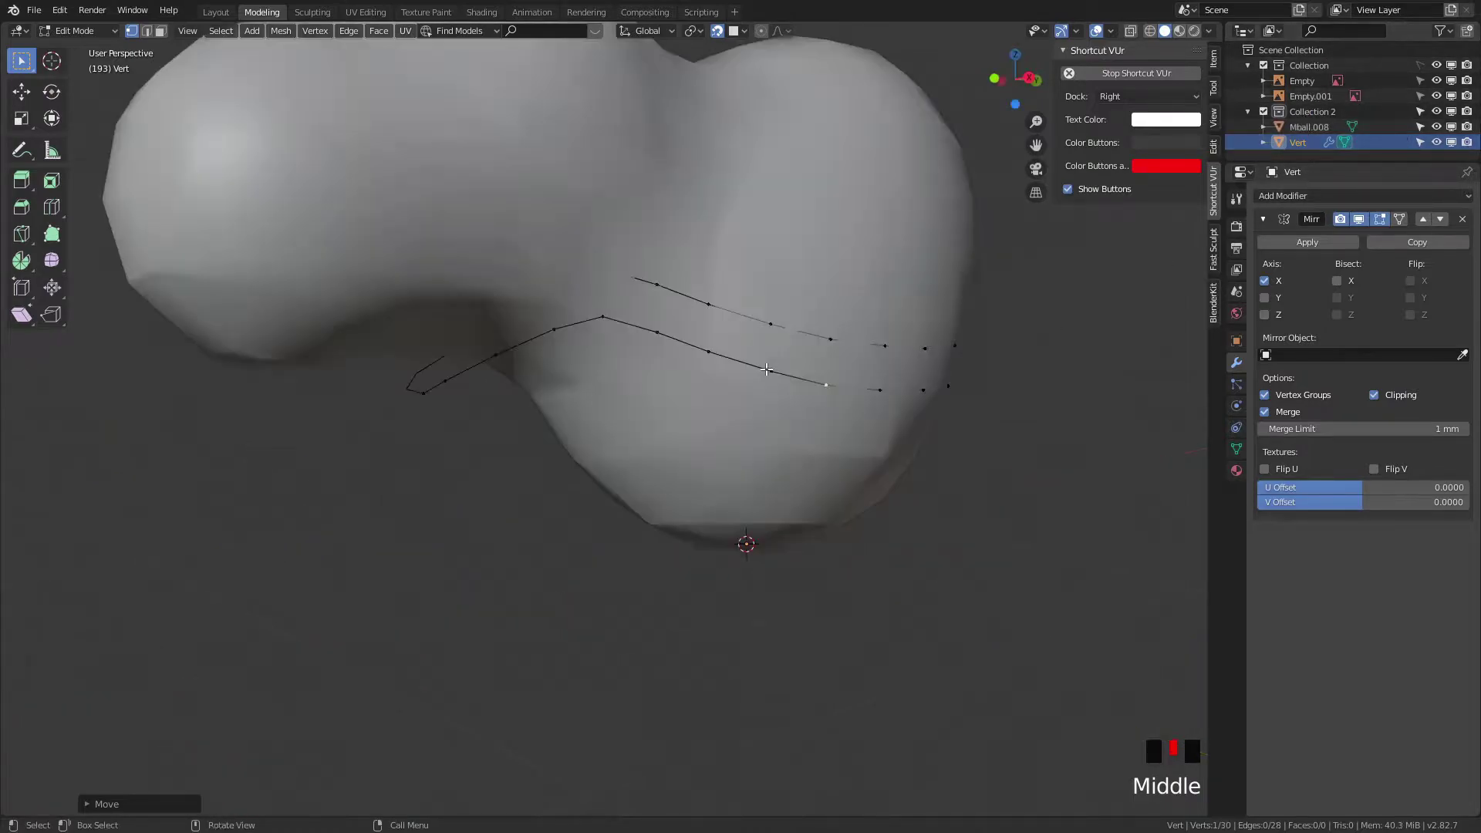
{"action": "key", "text": "g"}
{"action": "left_click", "coordinate": [767, 369]}
{"action": "left_click", "coordinate": [709, 354]}
{"action": "key", "text": "g"}
{"action": "left_click", "coordinate": [709, 354]}
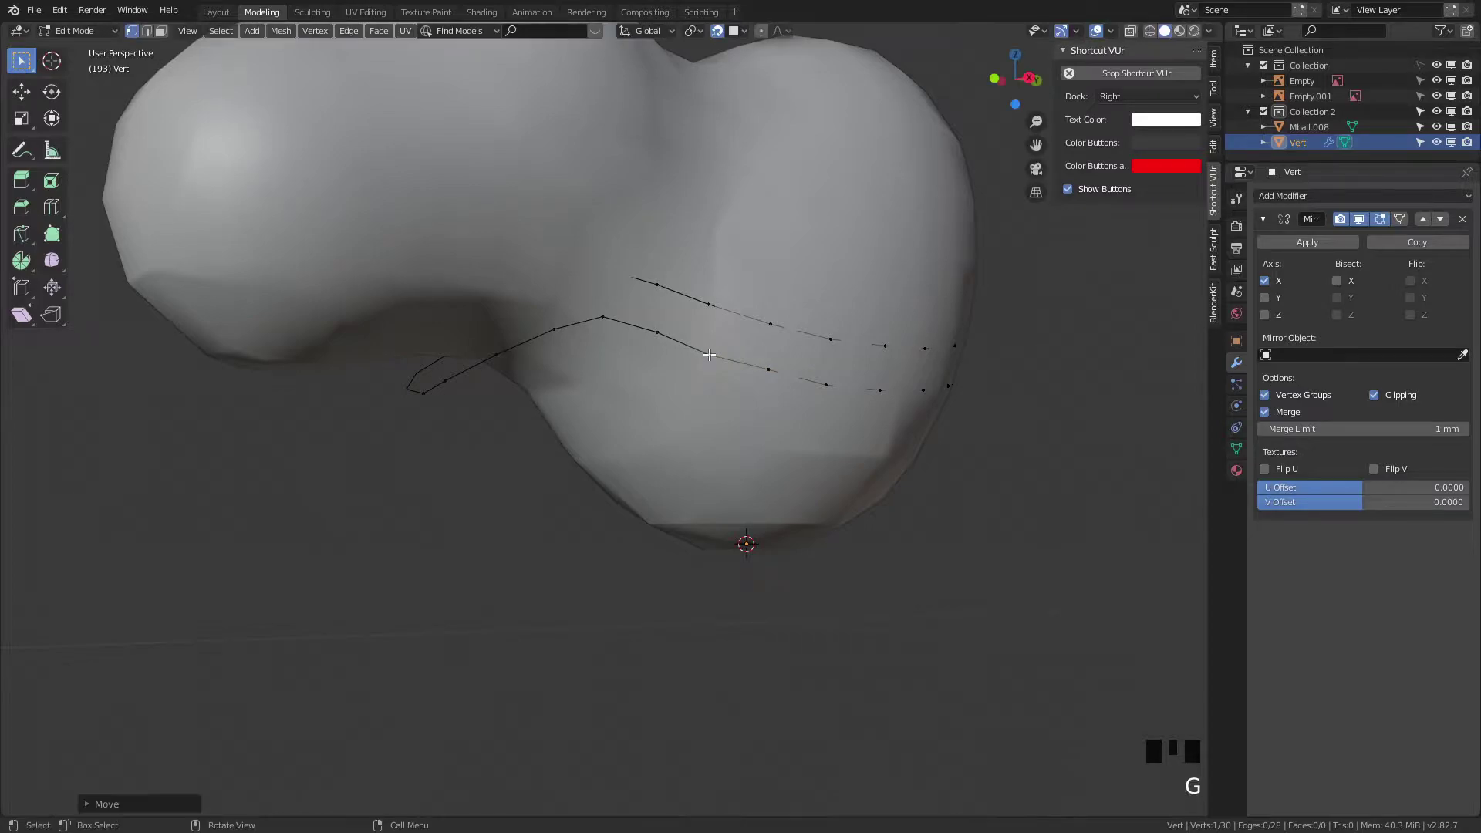
{"action": "left_click", "coordinate": [656, 332]}
{"action": "key", "text": "g"}
{"action": "left_click", "coordinate": [657, 334]}
{"action": "middle_click_drag", "start_coordinate": [665, 342], "coordinate": [710, 330]}
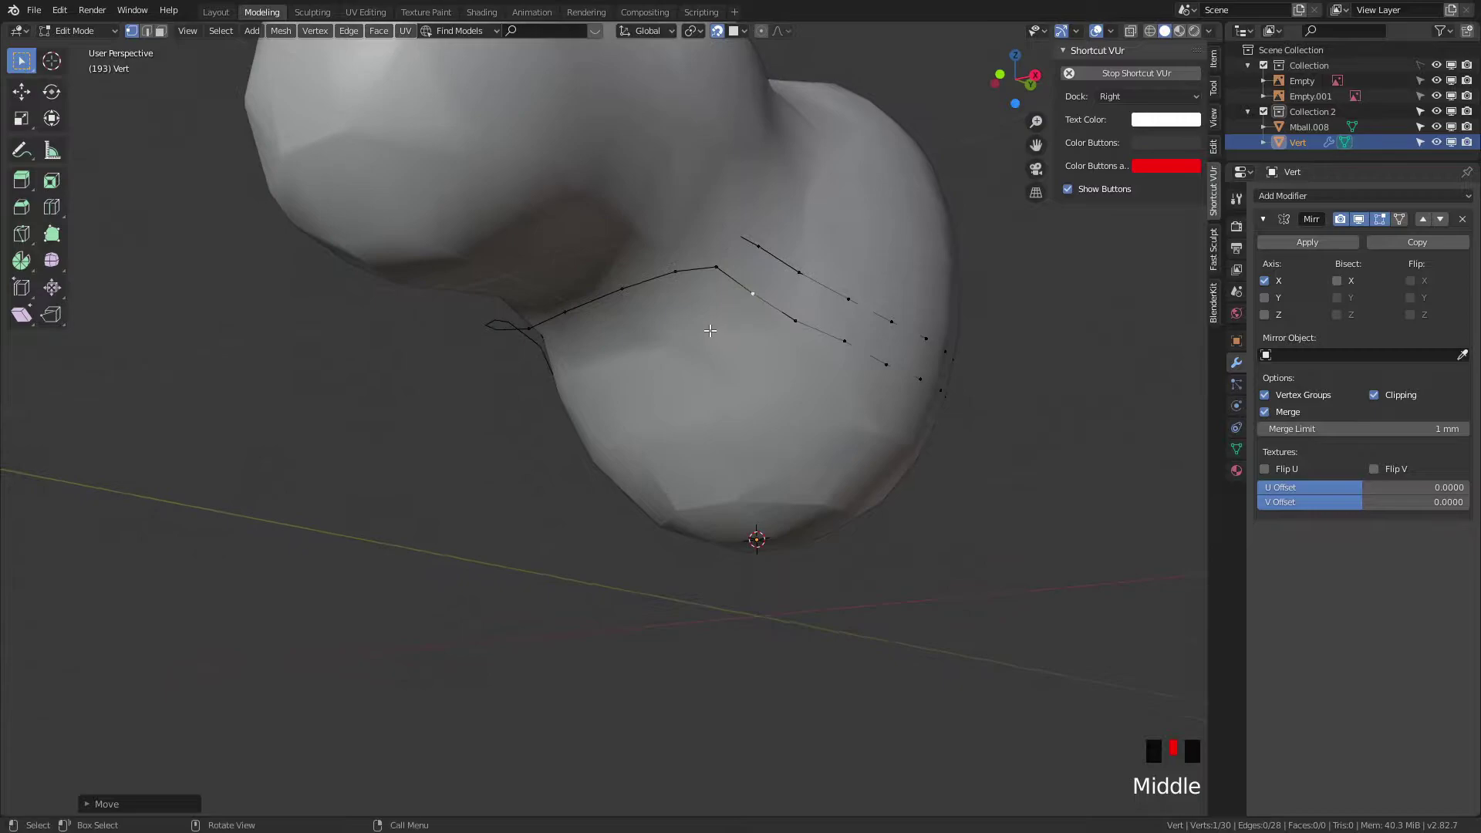
Step: Snap the second row's vertices around the bend towards the spout onto the body mesh
{"action": "left_click", "coordinate": [711, 266]}
{"action": "key", "text": "g"}
{"action": "left_click", "coordinate": [716, 271]}
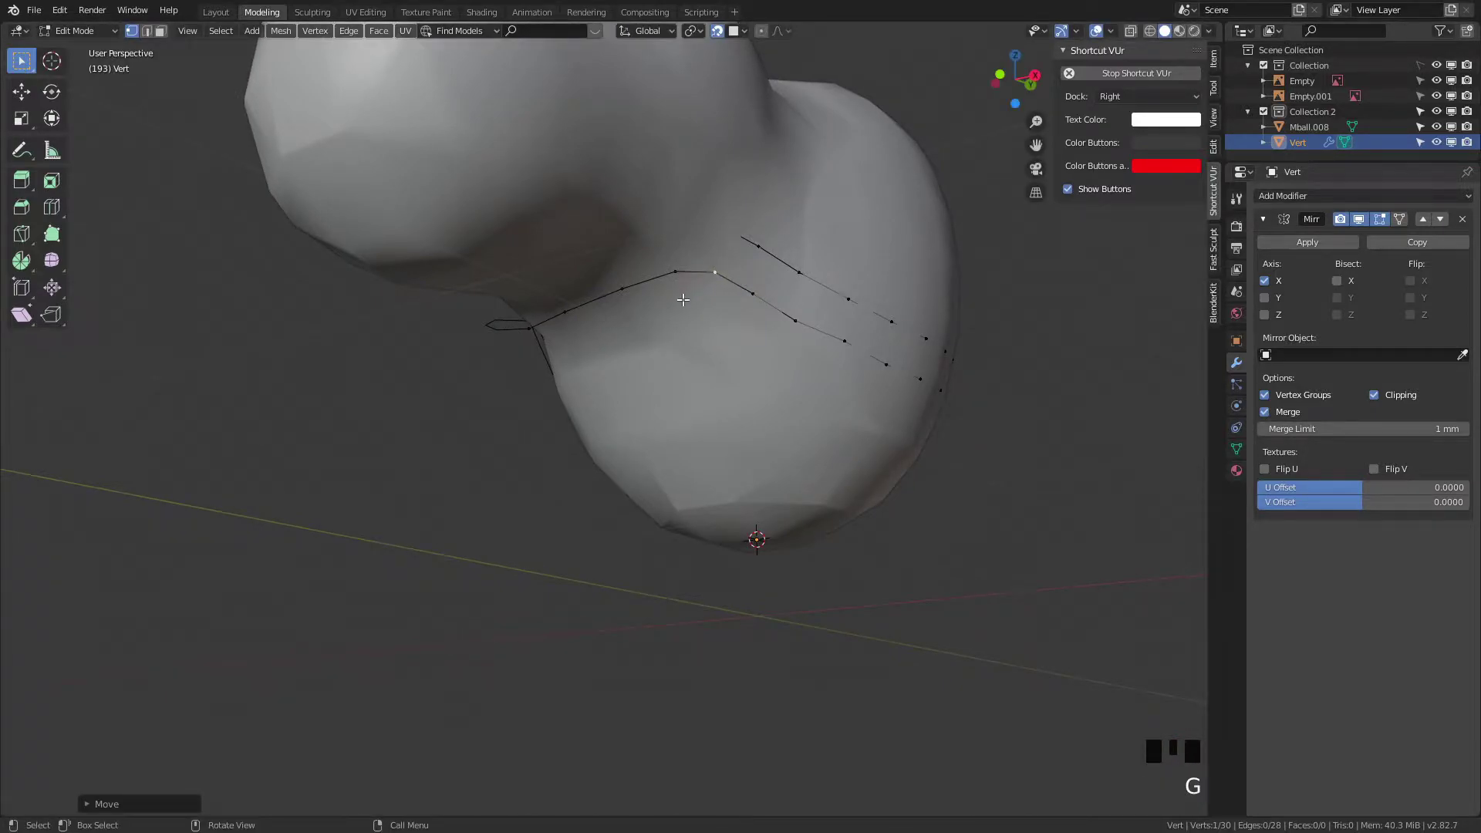
{"action": "middle_click_drag", "start_coordinate": [683, 298], "coordinate": [740, 275]}
{"action": "left_click", "coordinate": [818, 244]}
{"action": "key", "text": "g"}
{"action": "left_click", "coordinate": [802, 250]}
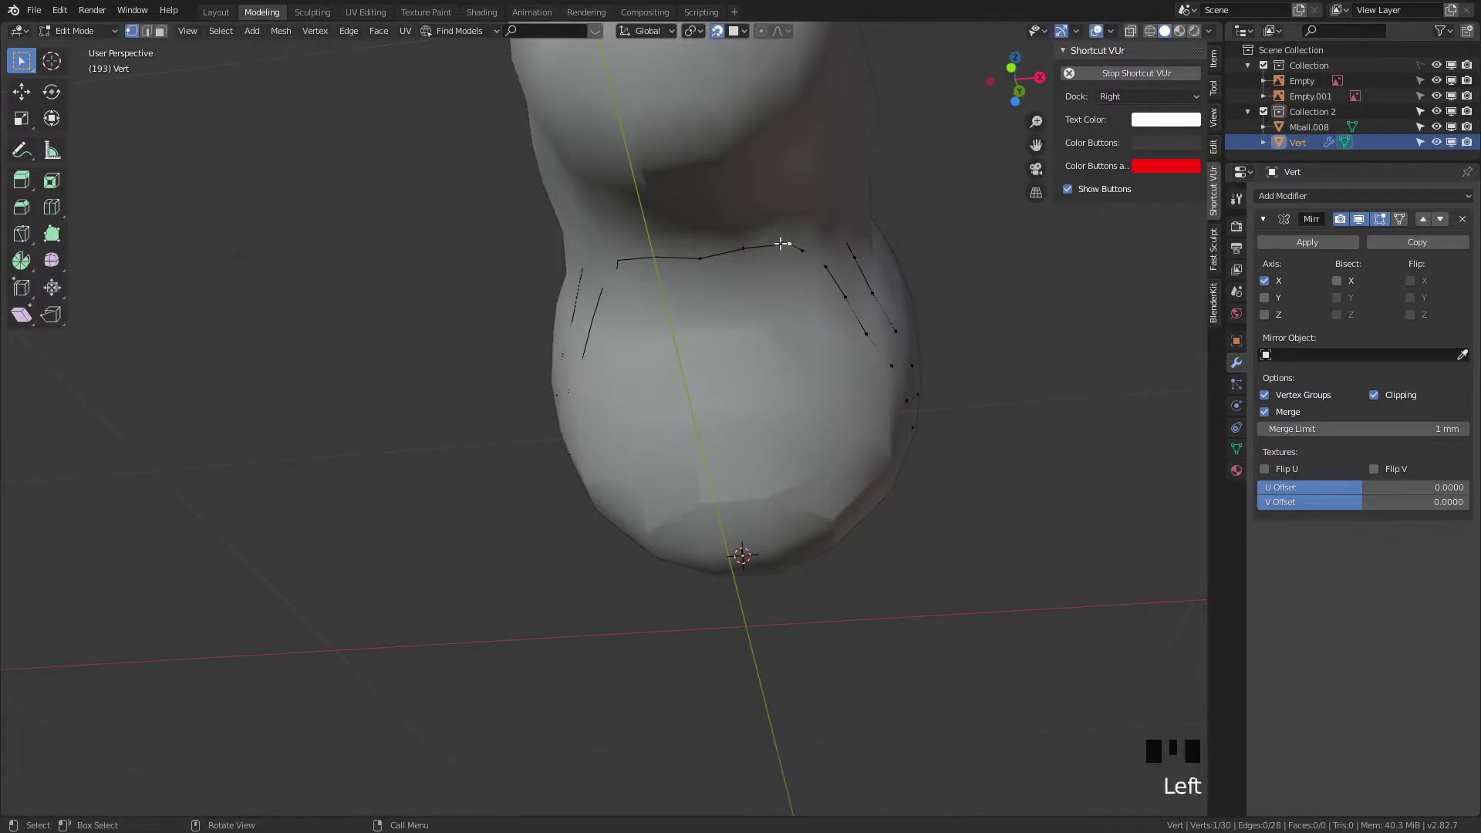
Step: Space the second row's vertices under the spout evenly along the body mesh in the right side view
{"action": "key", "text": "KP_3"}
{"action": "left_click", "coordinate": [477, 212]}
{"action": "key", "text": "g"}
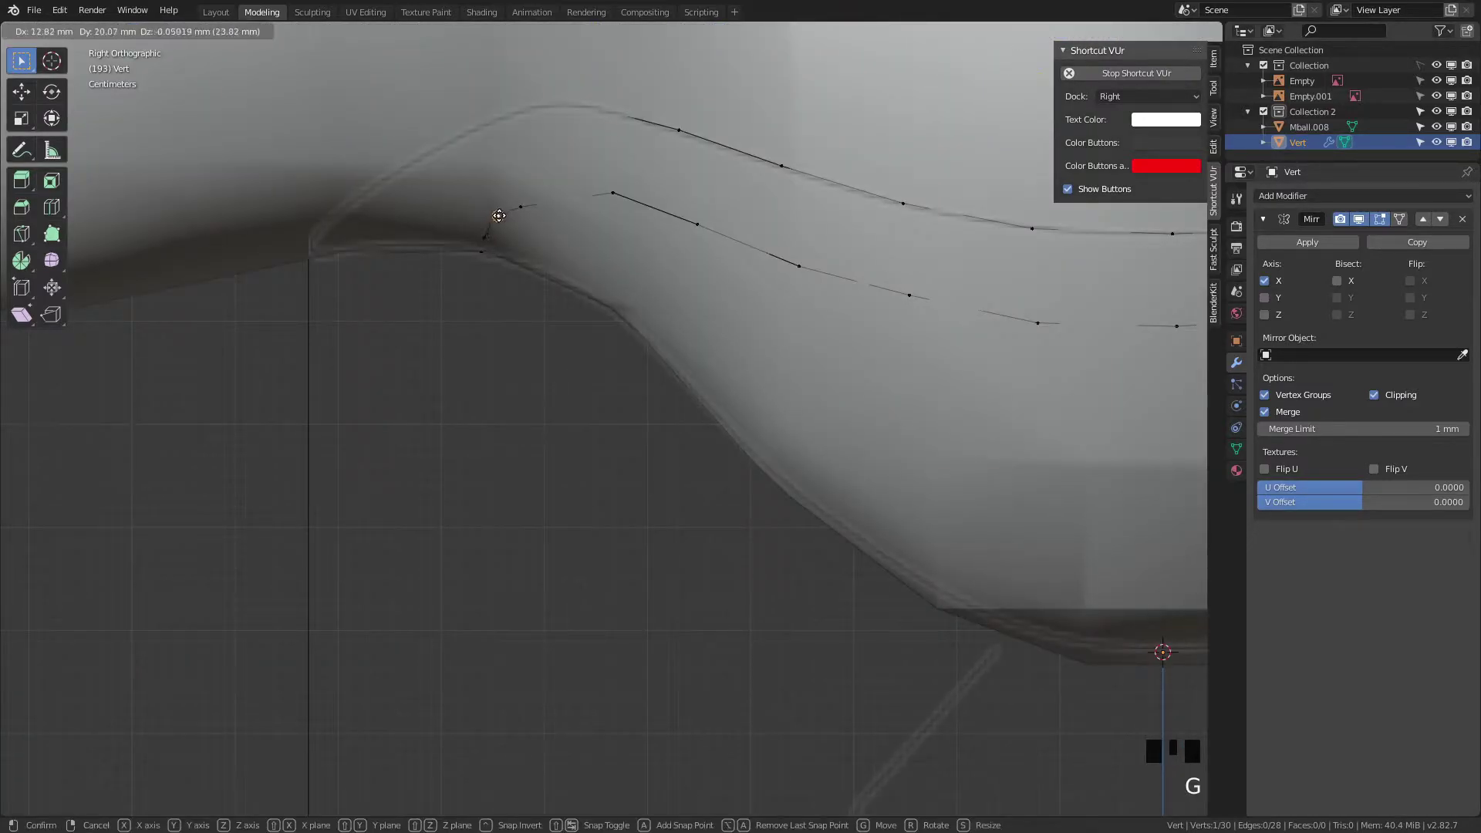
{"action": "left_click", "coordinate": [505, 215]}
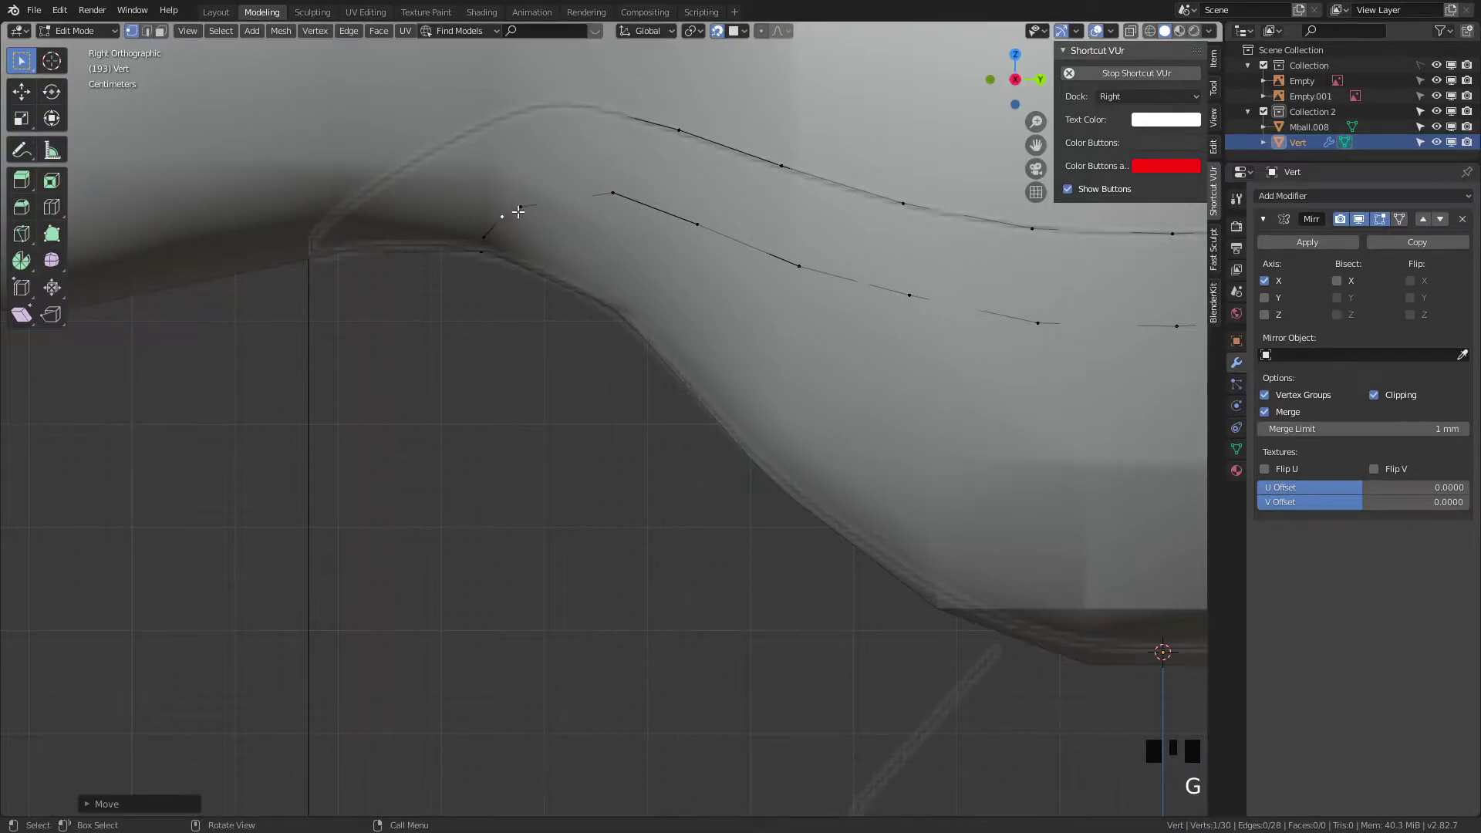
{"action": "key", "text": "g"}
{"action": "left_click", "coordinate": [548, 197]}
{"action": "left_click", "coordinate": [617, 188]}
{"action": "key", "text": "g"}
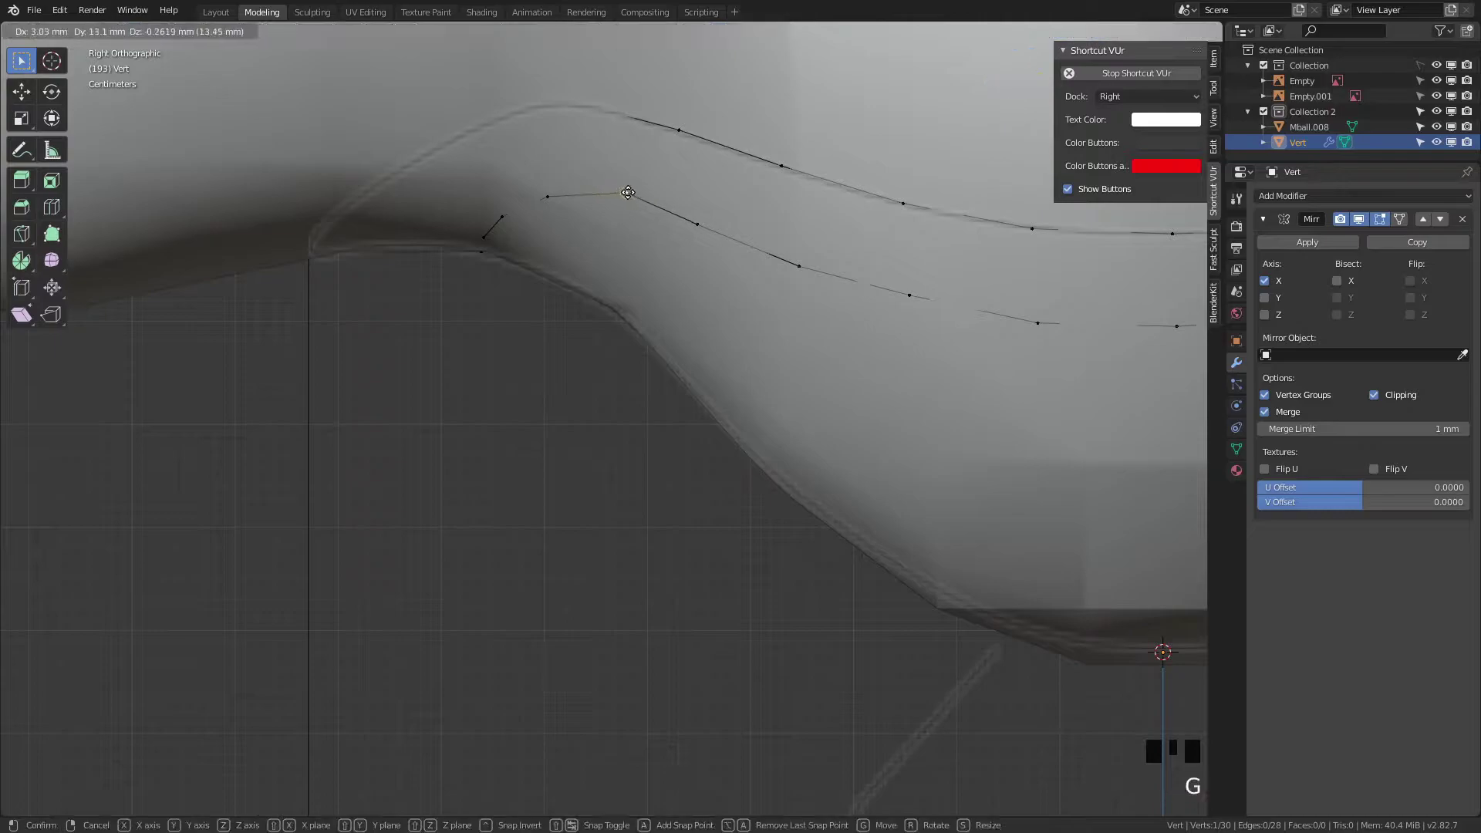
{"action": "left_click", "coordinate": [631, 191]}
Step: Shift the second row's vertices on the slope behind the spout along the body mesh for a smooth curve
{"action": "left_click", "coordinate": [699, 222]}
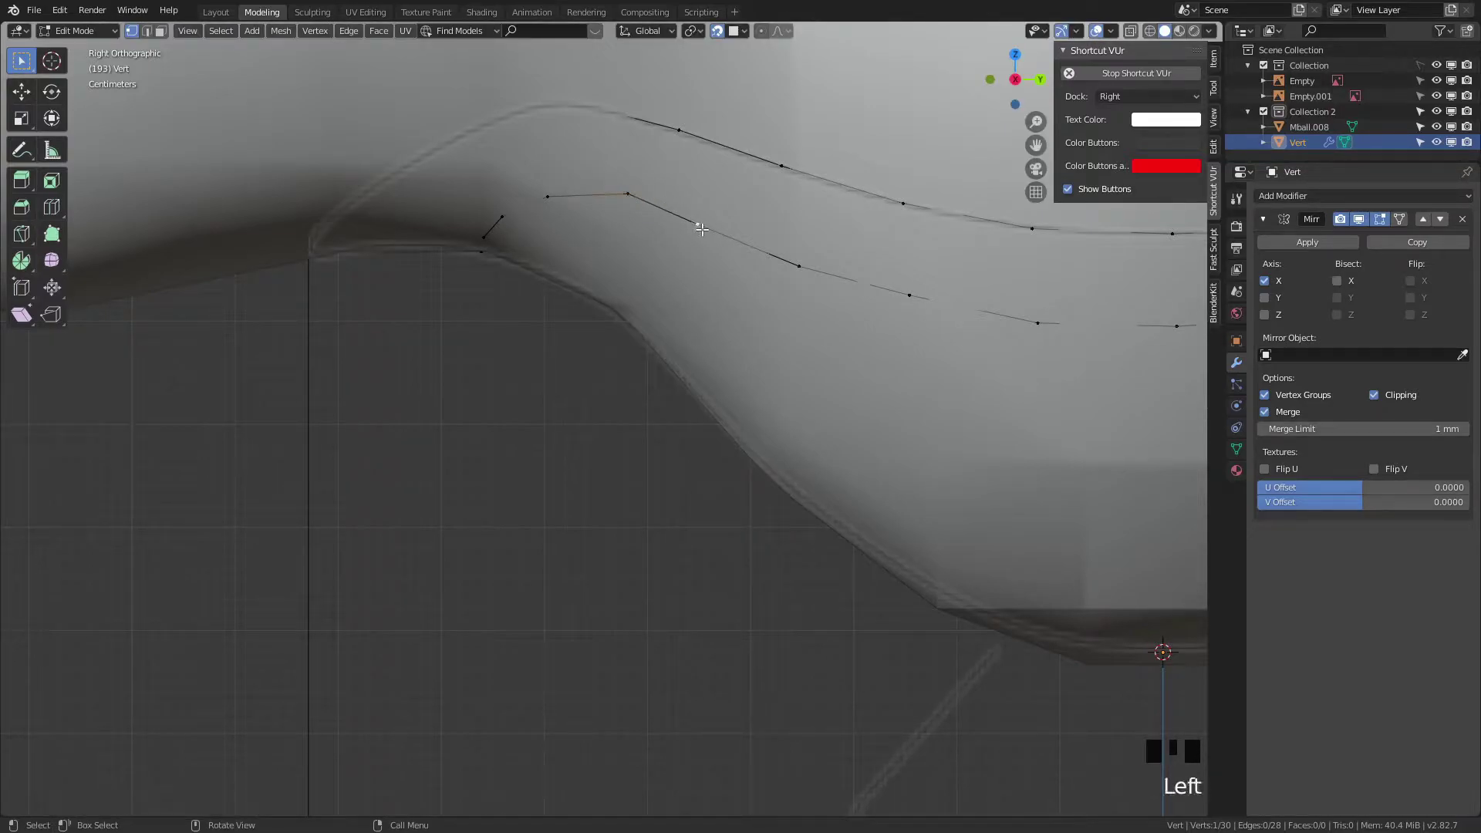
{"action": "key", "text": "g"}
{"action": "left_click", "coordinate": [768, 240]}
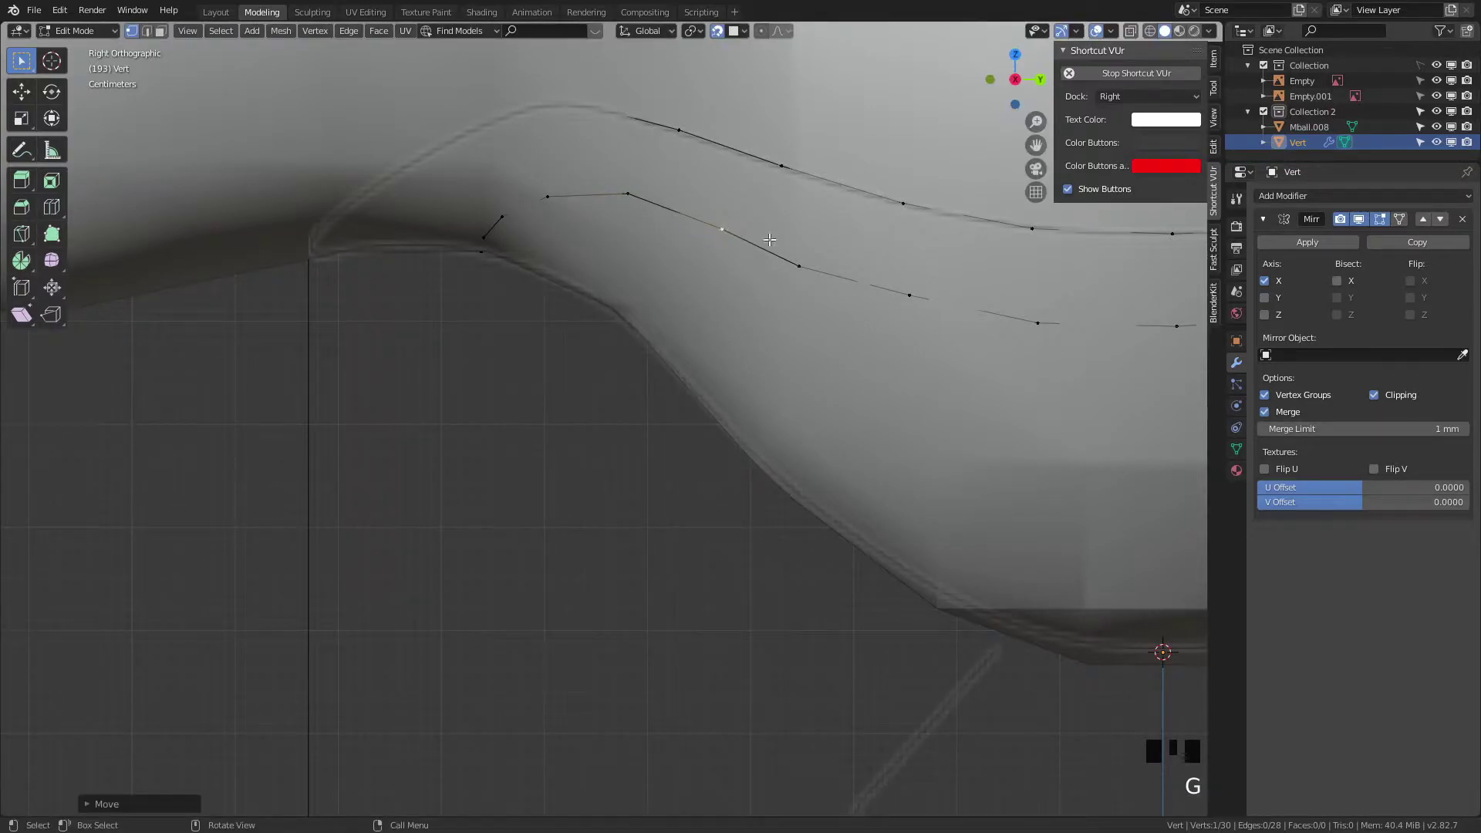
{"action": "left_click", "coordinate": [801, 267]}
{"action": "key", "text": "g"}
{"action": "left_click", "coordinate": [811, 273]}
{"action": "scroll", "coordinate": [894, 334], "scroll_direction": "down", "scroll_amount": 3}
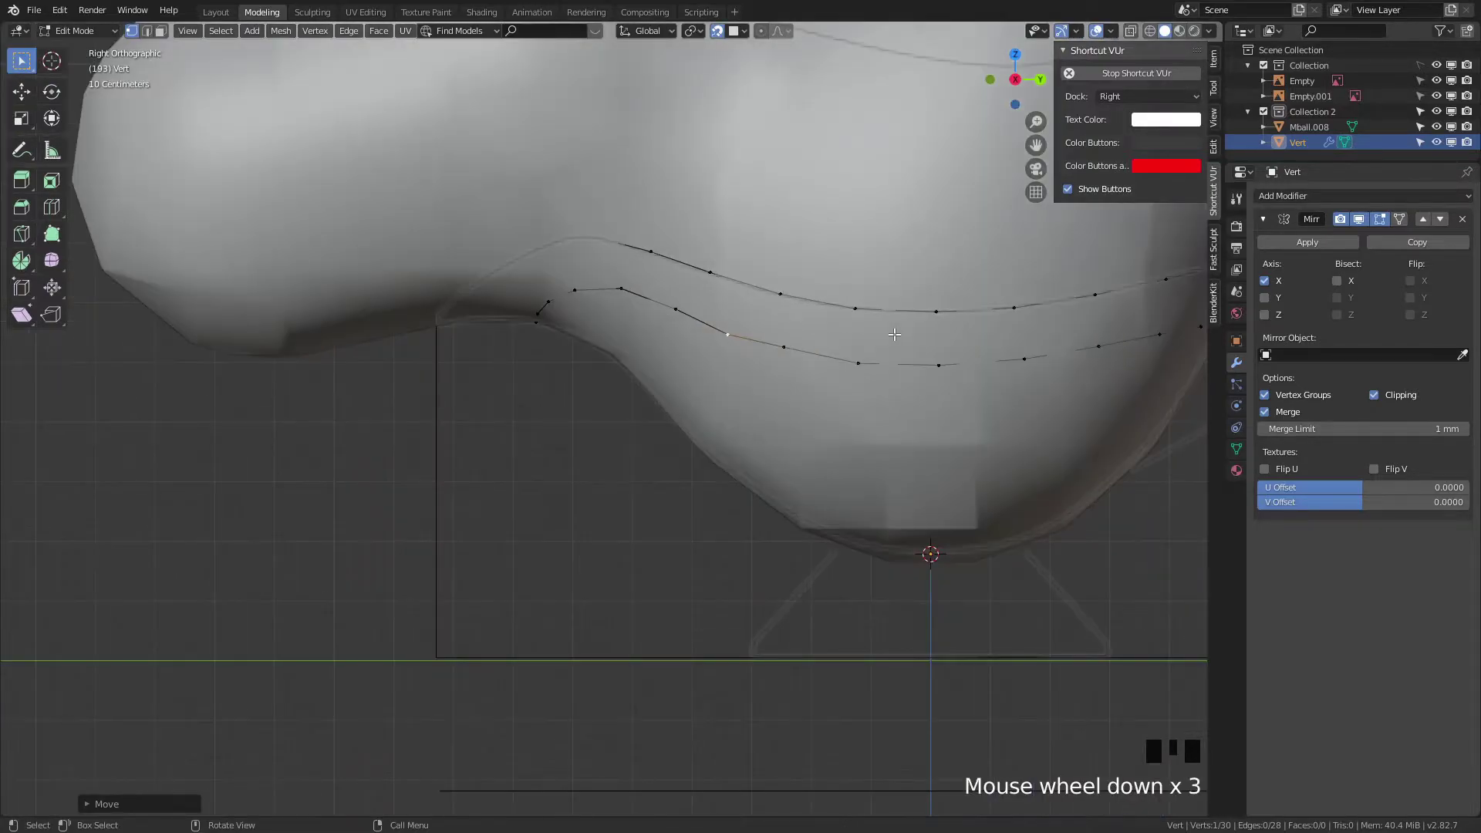
{"action": "left_click", "coordinate": [783, 351]}
{"action": "key", "text": "g"}
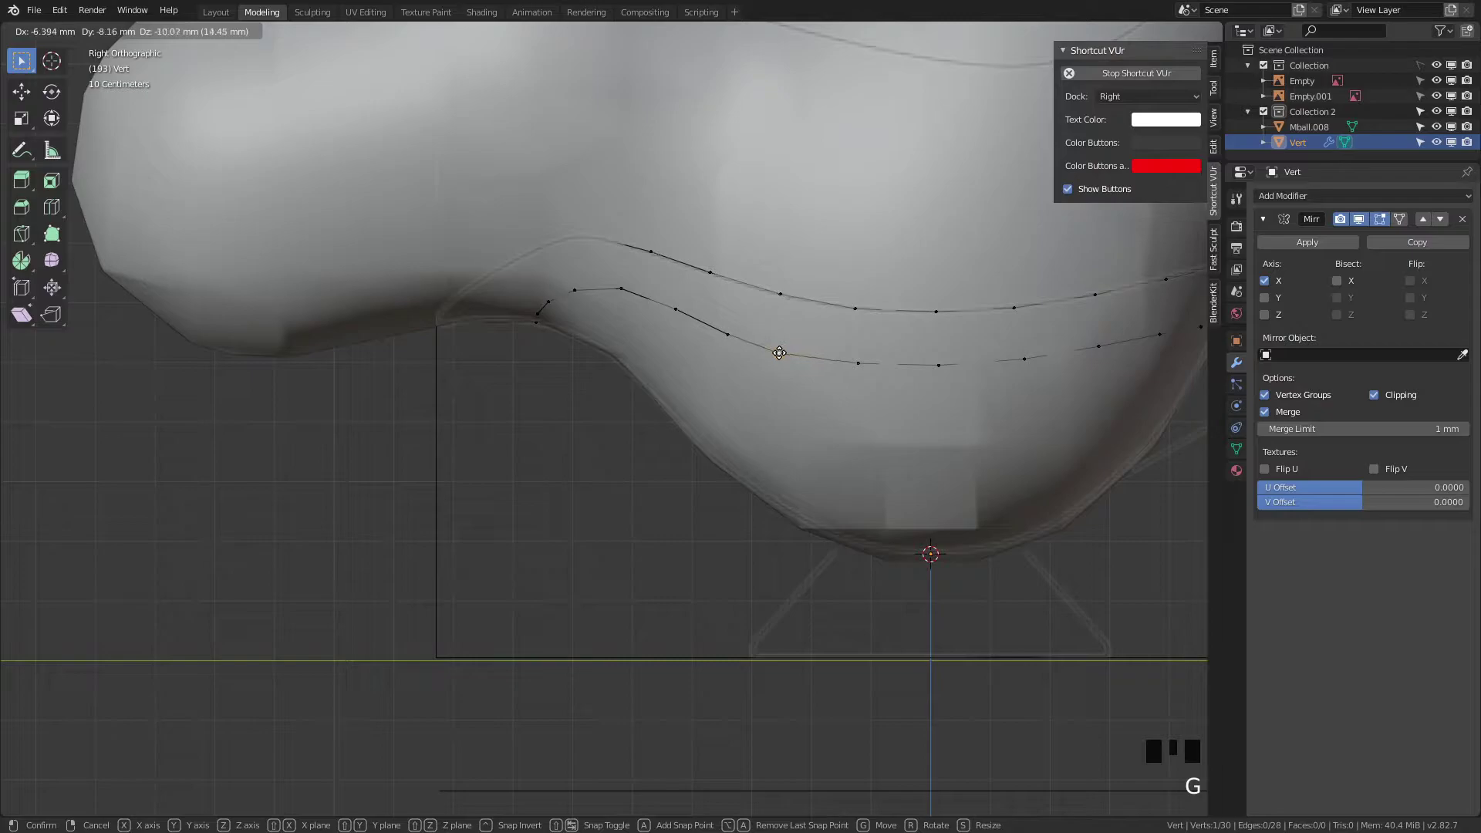
{"action": "left_click", "coordinate": [779, 353]}
Step: Snap the duplicated bottom row's rear vertices onto the body mesh near its base, drawing them closer together
{"action": "scroll", "coordinate": [779, 352], "scroll_direction": "down", "scroll_amount": 4}
{"action": "middle_click_drag", "start_coordinate": [867, 437], "coordinate": [786, 342], "text": "shift"}
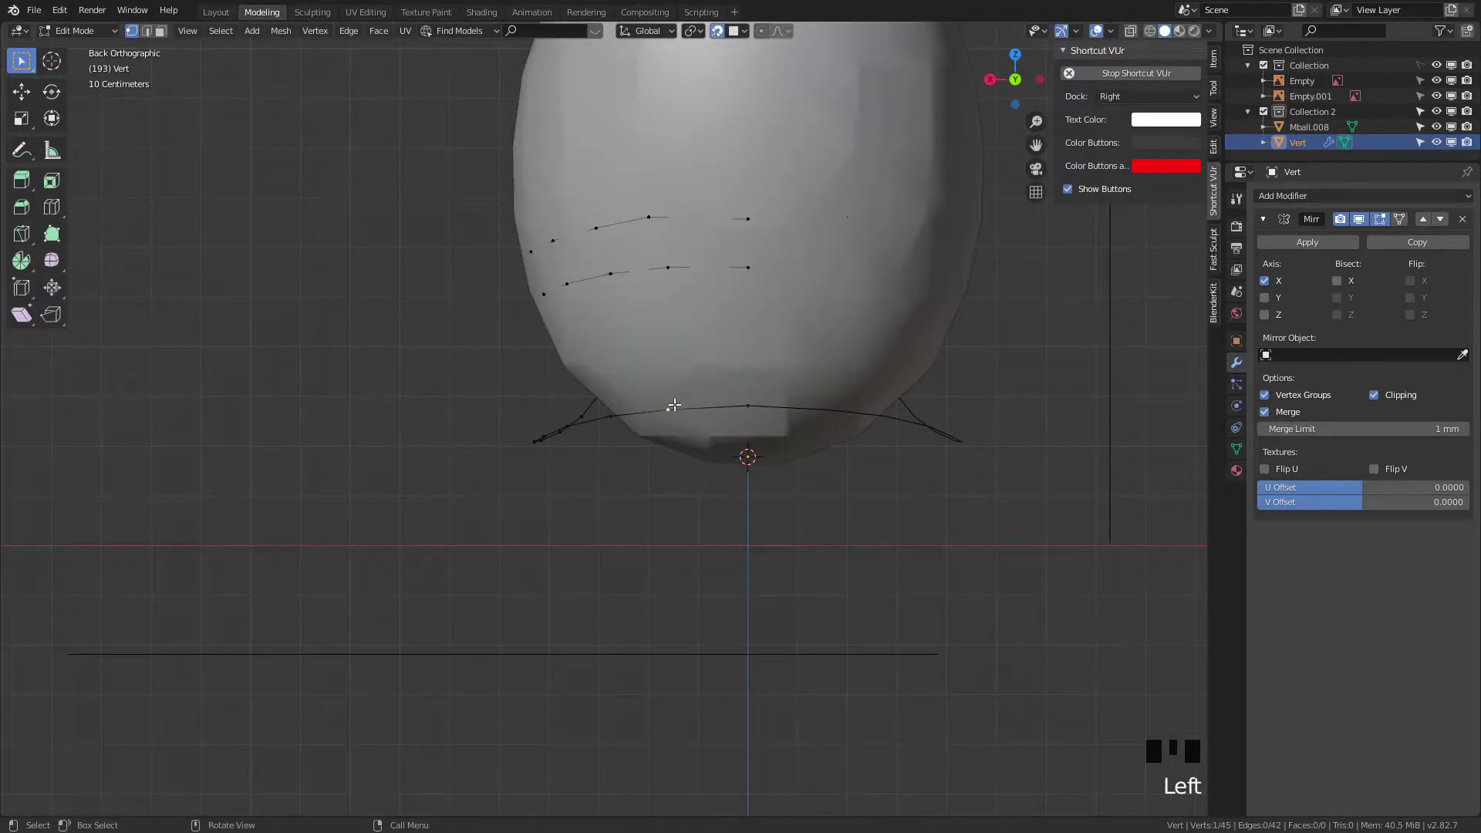
{"action": "key", "text": "g"}
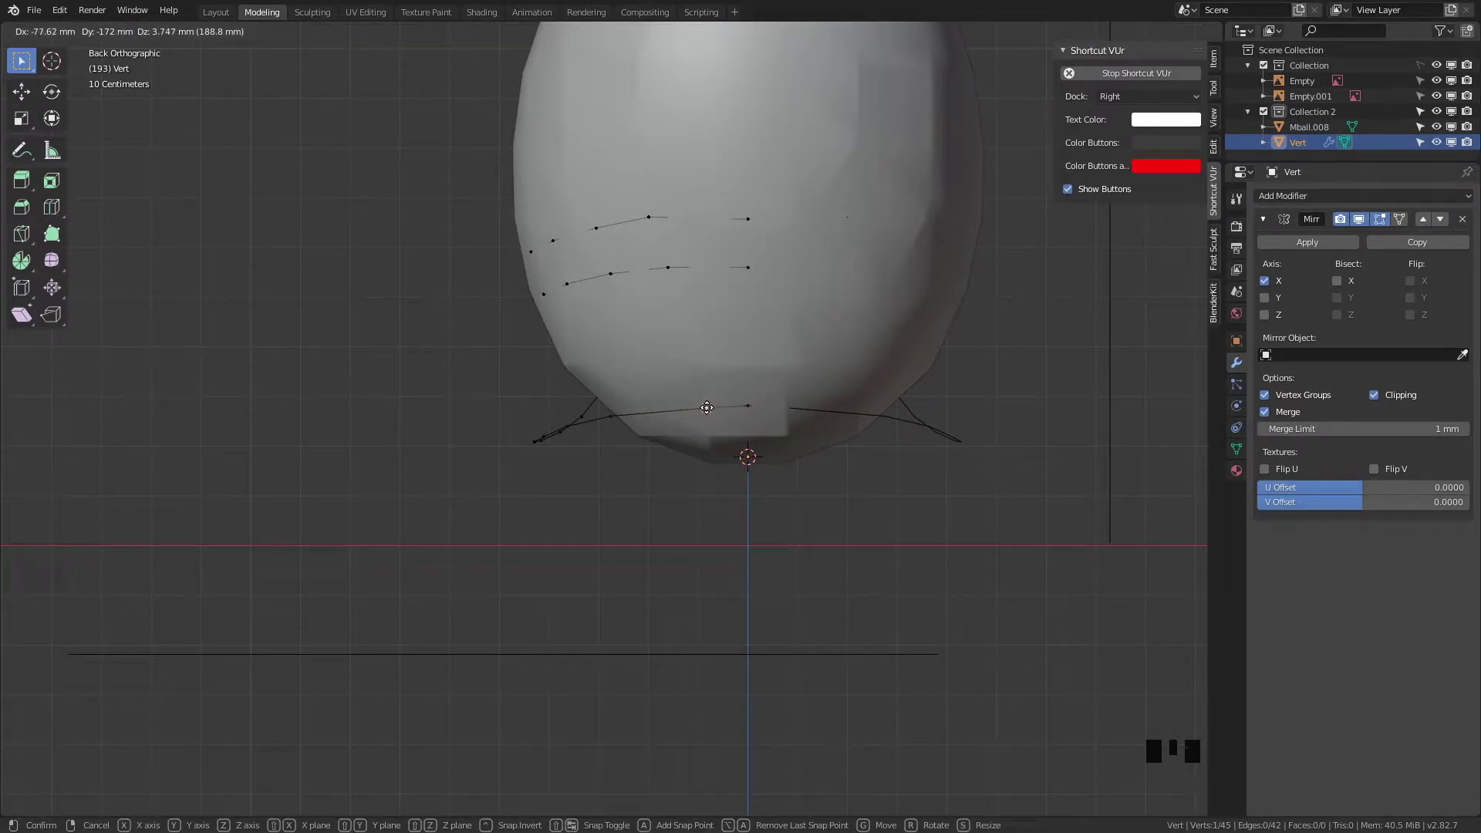
{"action": "left_click", "coordinate": [707, 407]}
{"action": "middle_click_drag", "start_coordinate": [706, 407], "coordinate": [772, 415]}
{"action": "left_click", "coordinate": [865, 406]}
{"action": "key", "text": "g"}
{"action": "left_click", "coordinate": [862, 401]}
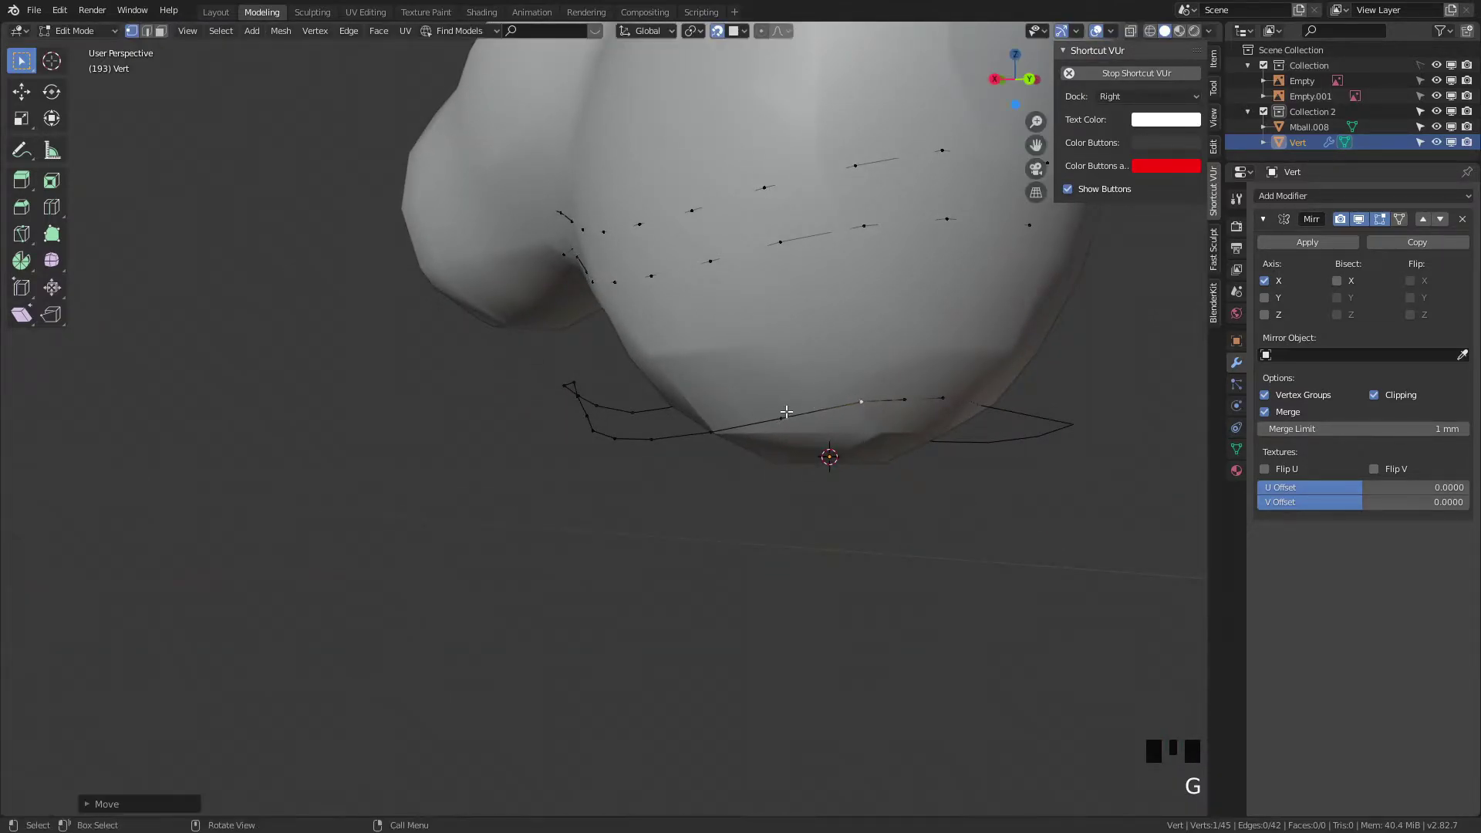
{"action": "key", "text": "g"}
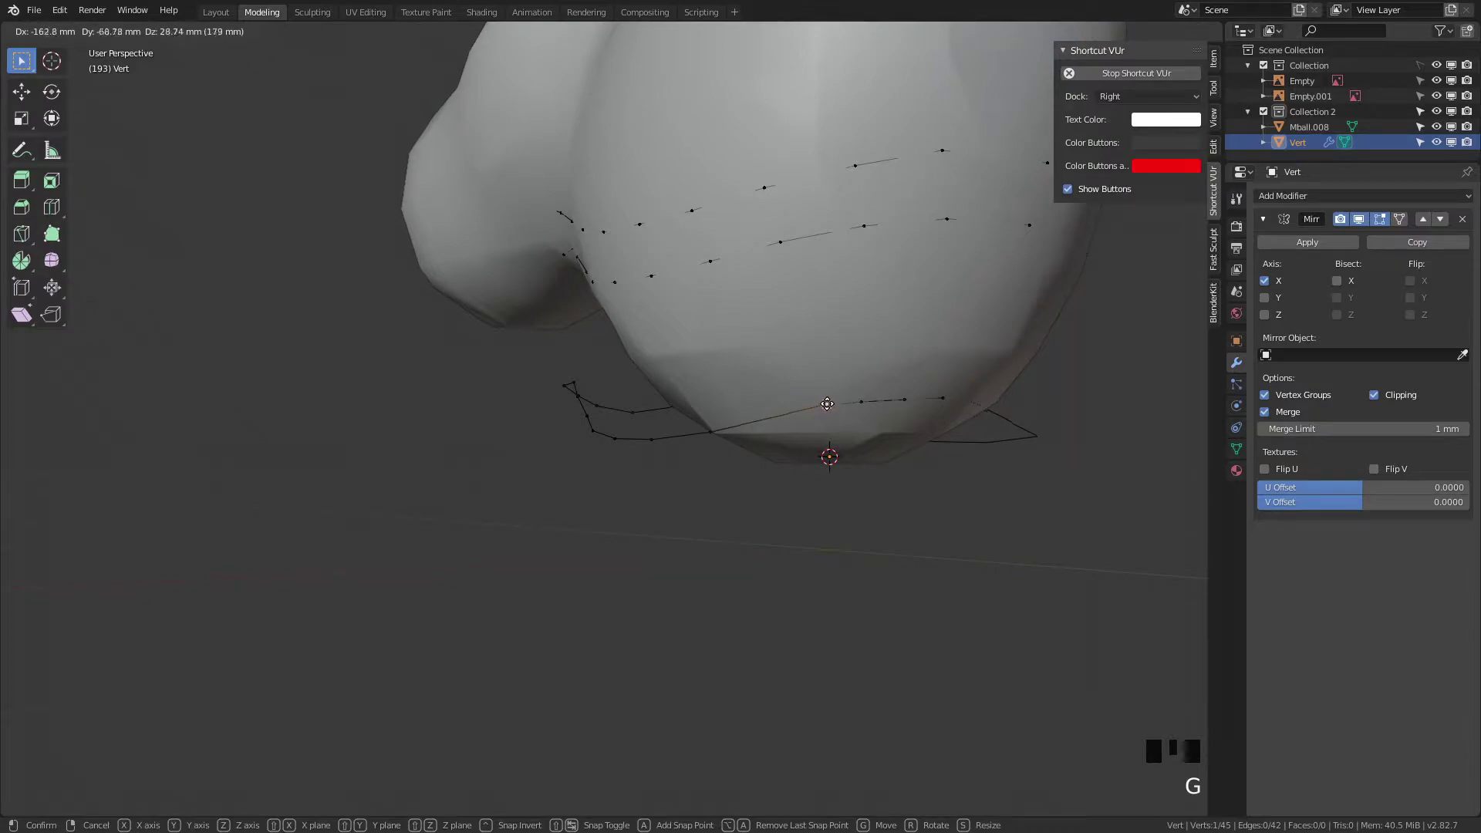
{"action": "left_click", "coordinate": [827, 404]}
Step: Snap two more bottom-row vertices along the near side onto the body mesh, continuing the closer spacing
{"action": "left_click", "coordinate": [708, 430]}
{"action": "key", "text": "g"}
{"action": "left_click", "coordinate": [797, 406]}
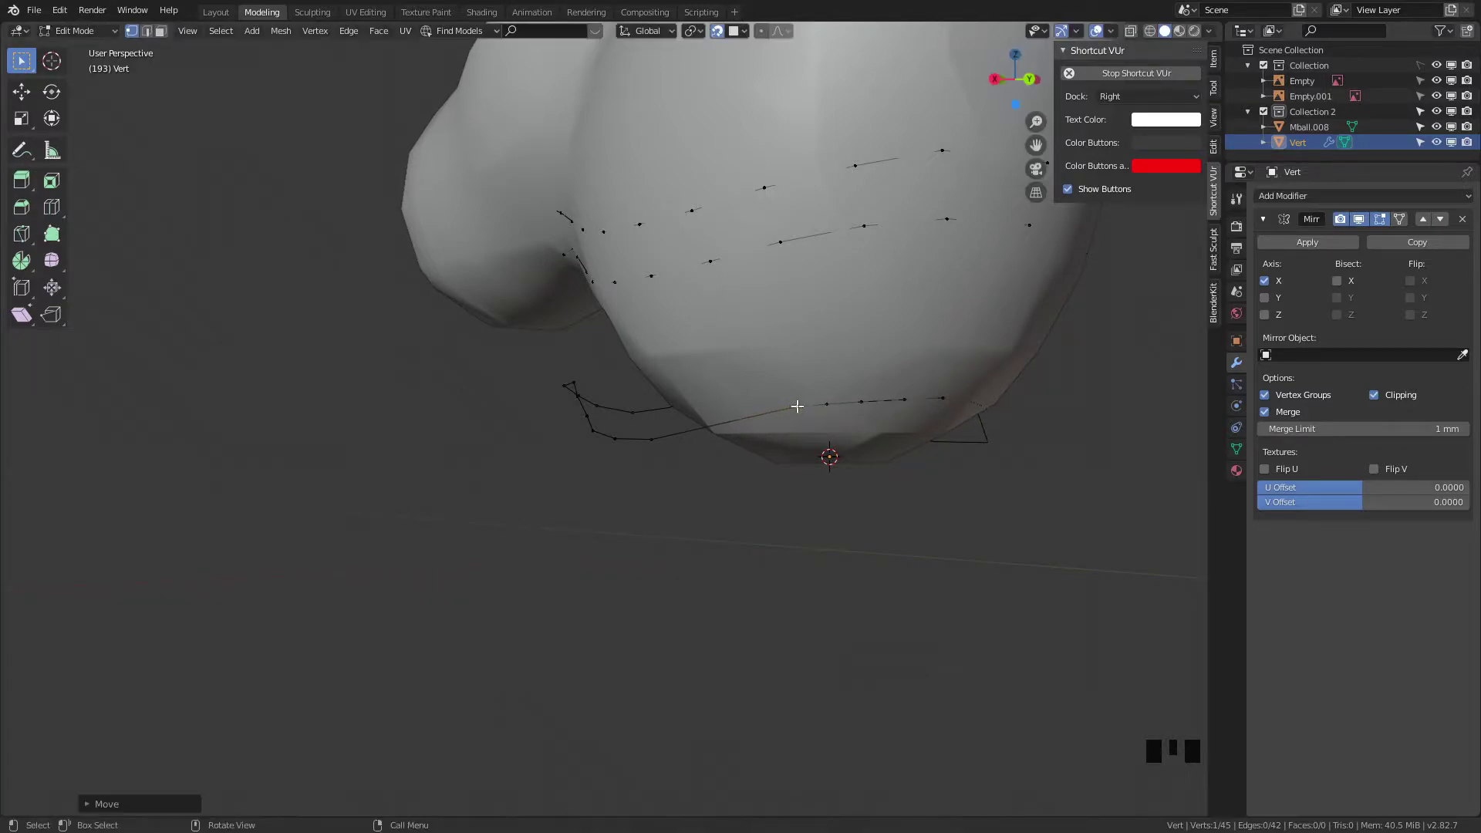
{"action": "middle_click_drag", "start_coordinate": [738, 433], "coordinate": [789, 423]}
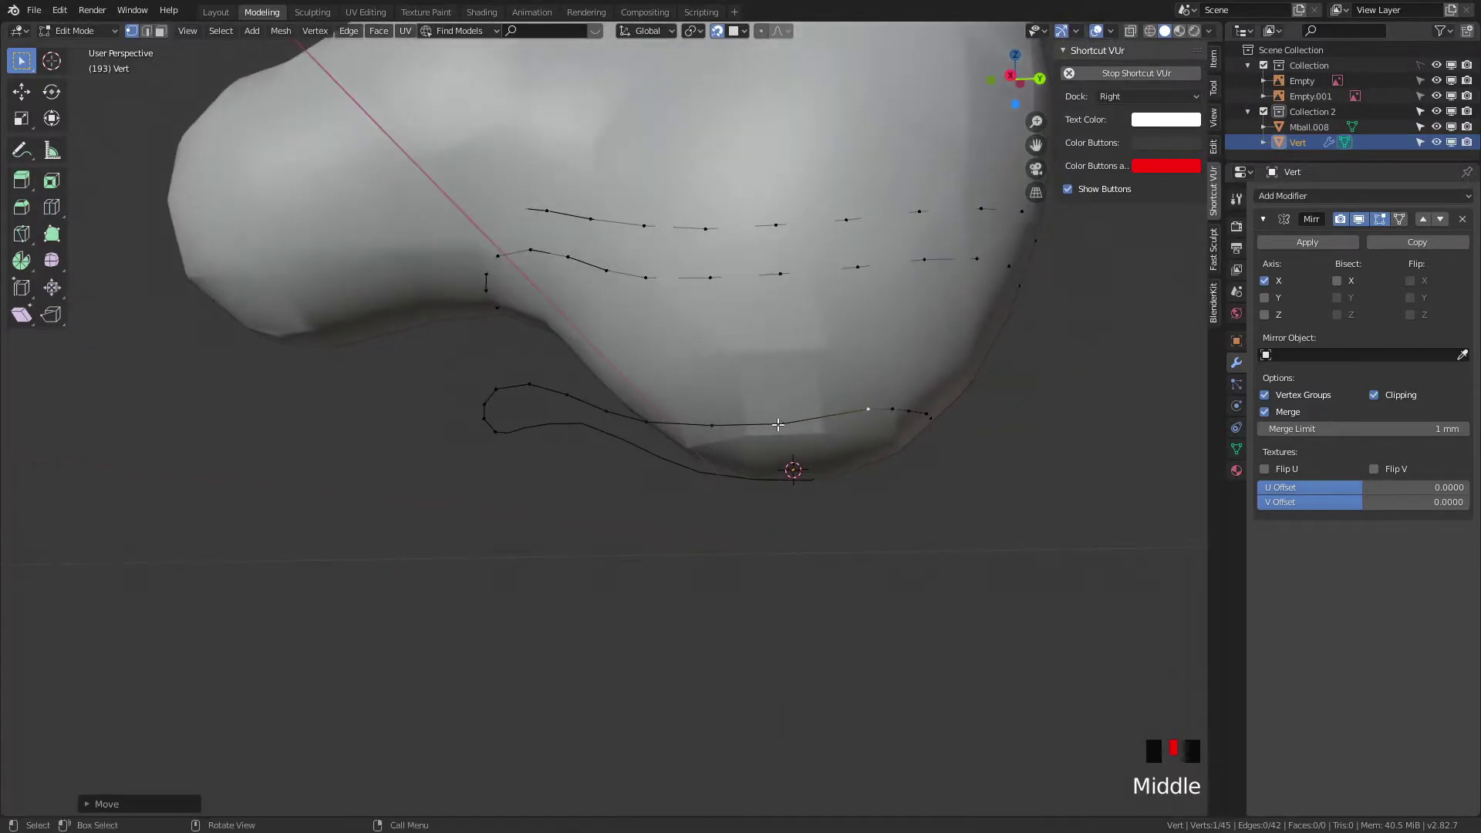
{"action": "left_click", "coordinate": [789, 424]}
{"action": "key", "text": "g"}
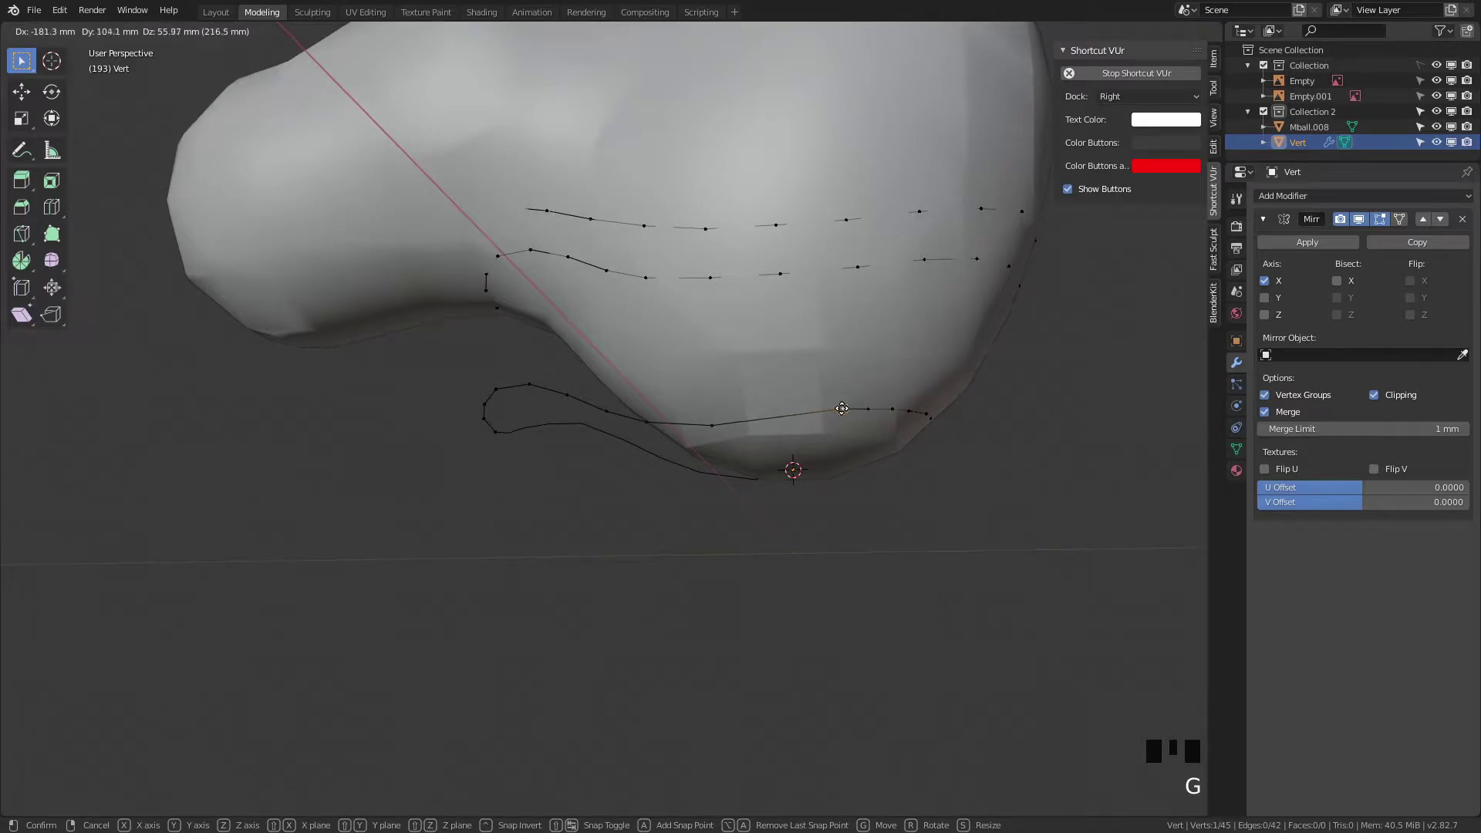
{"action": "left_click", "coordinate": [839, 409]}
Step: Pull the bottom row's middle vertices, lying towards the spout, in onto the body mesh just above the base
{"action": "left_click", "coordinate": [713, 427]}
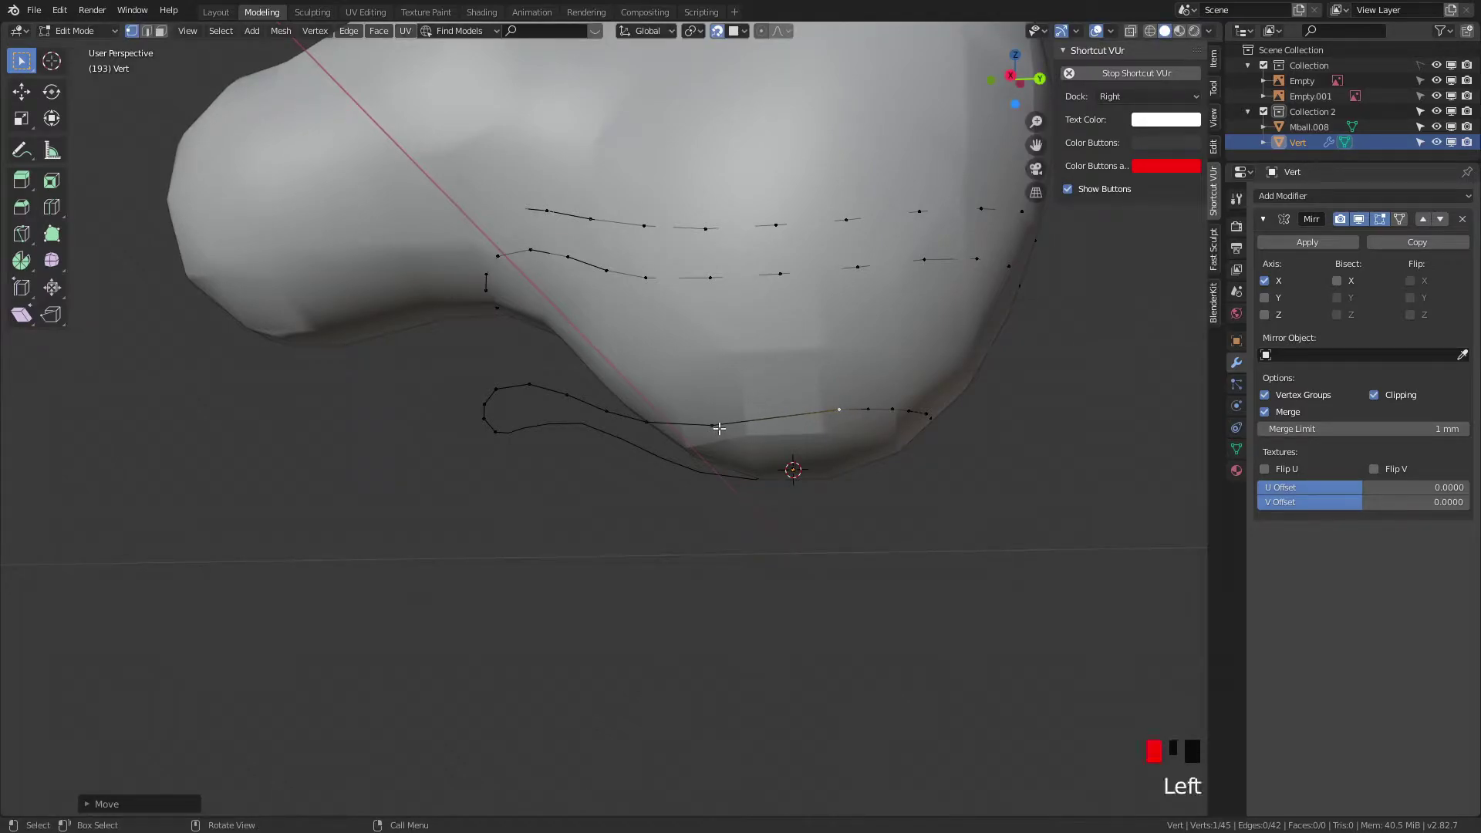
{"action": "key", "text": "g"}
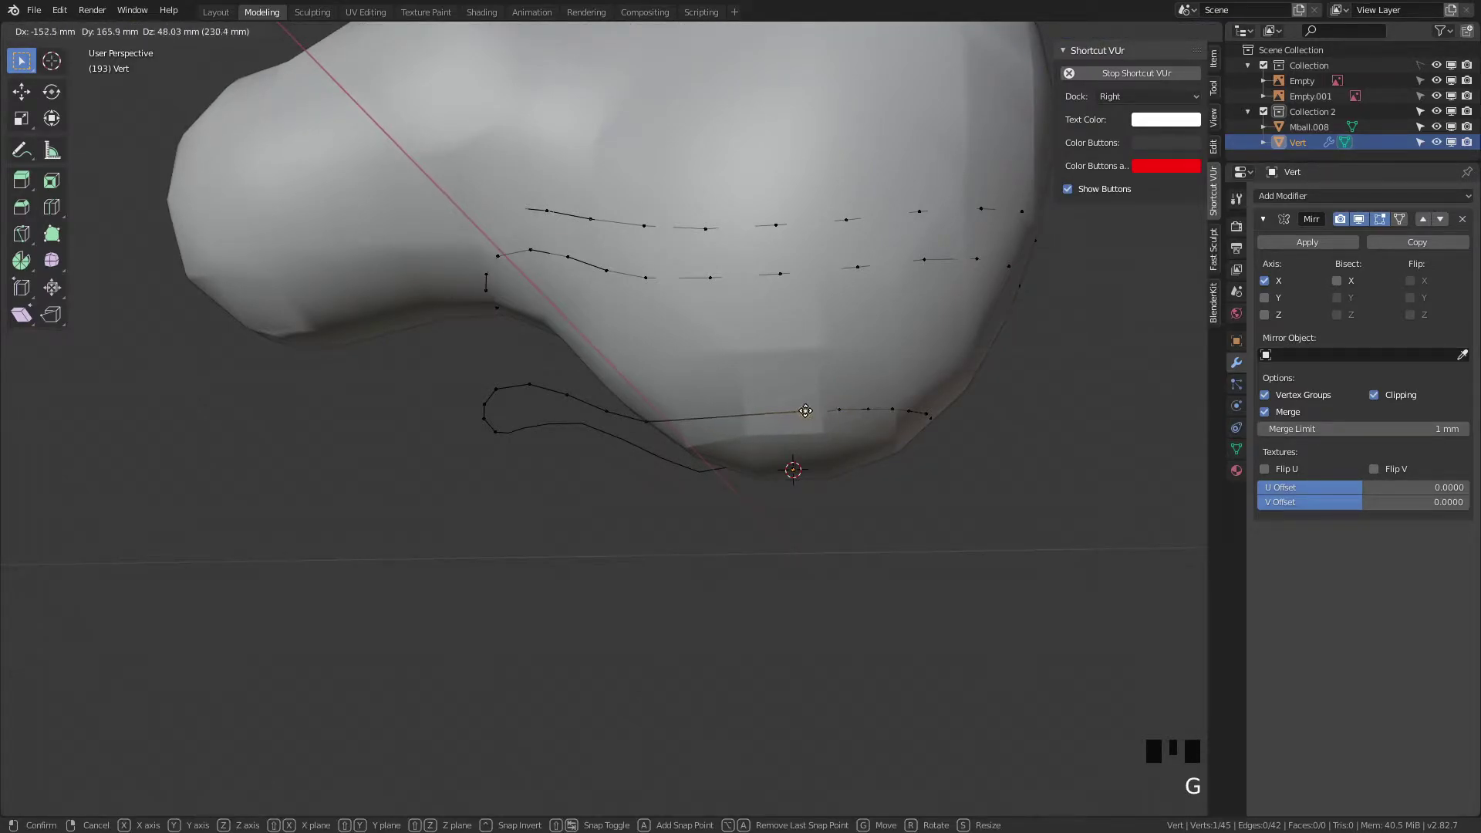
{"action": "left_click", "coordinate": [809, 412]}
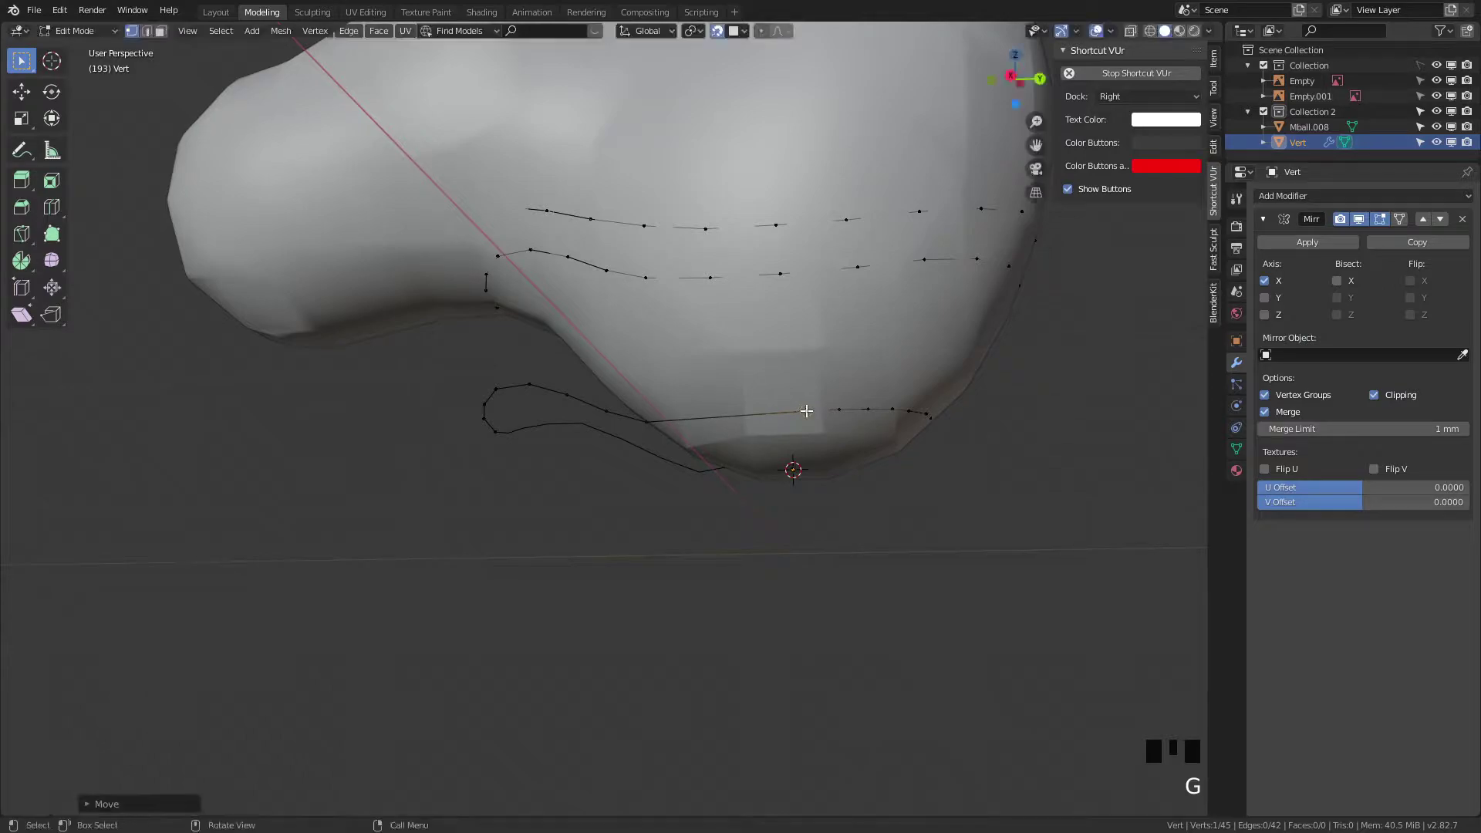
{"action": "left_click", "coordinate": [648, 424]}
{"action": "key", "text": "g"}
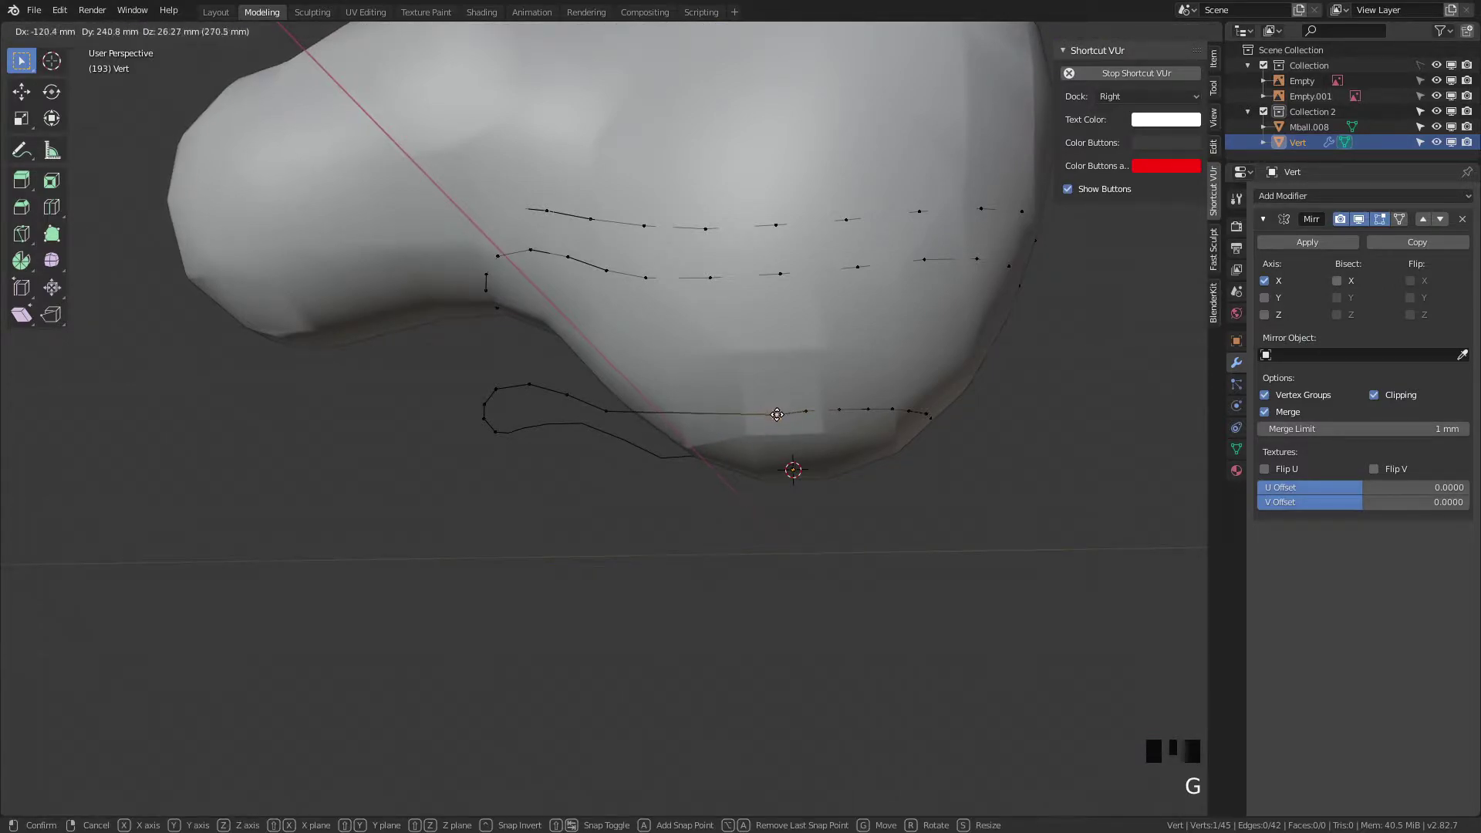
{"action": "left_click", "coordinate": [777, 414]}
{"action": "left_click", "coordinate": [615, 418]}
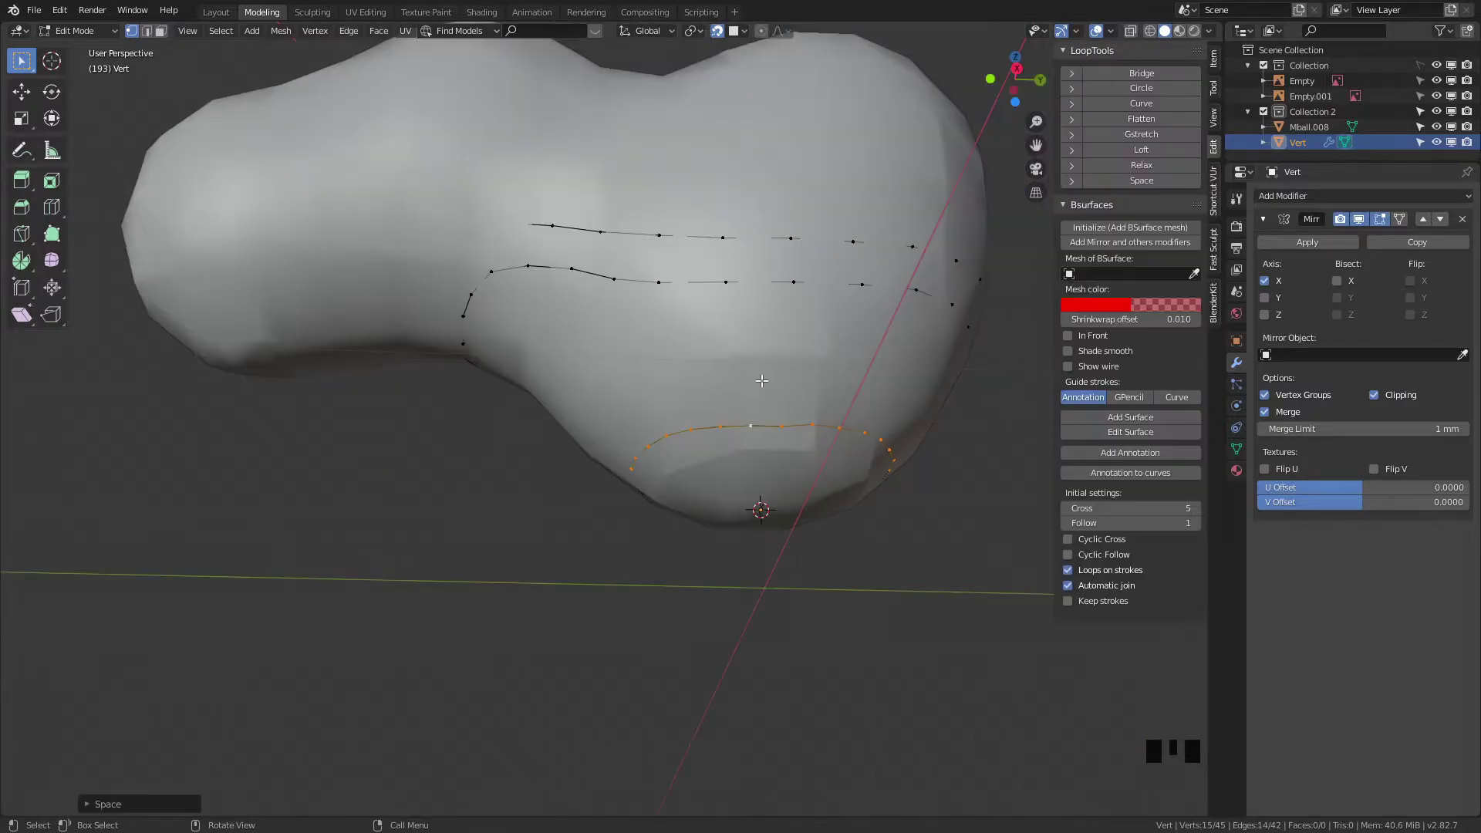
{"action": "scroll", "coordinate": [775, 355], "scroll_direction": "down", "scroll_amount": 2}
{"action": "scroll", "coordinate": [775, 355], "scroll_direction": "down", "scroll_amount": 2}
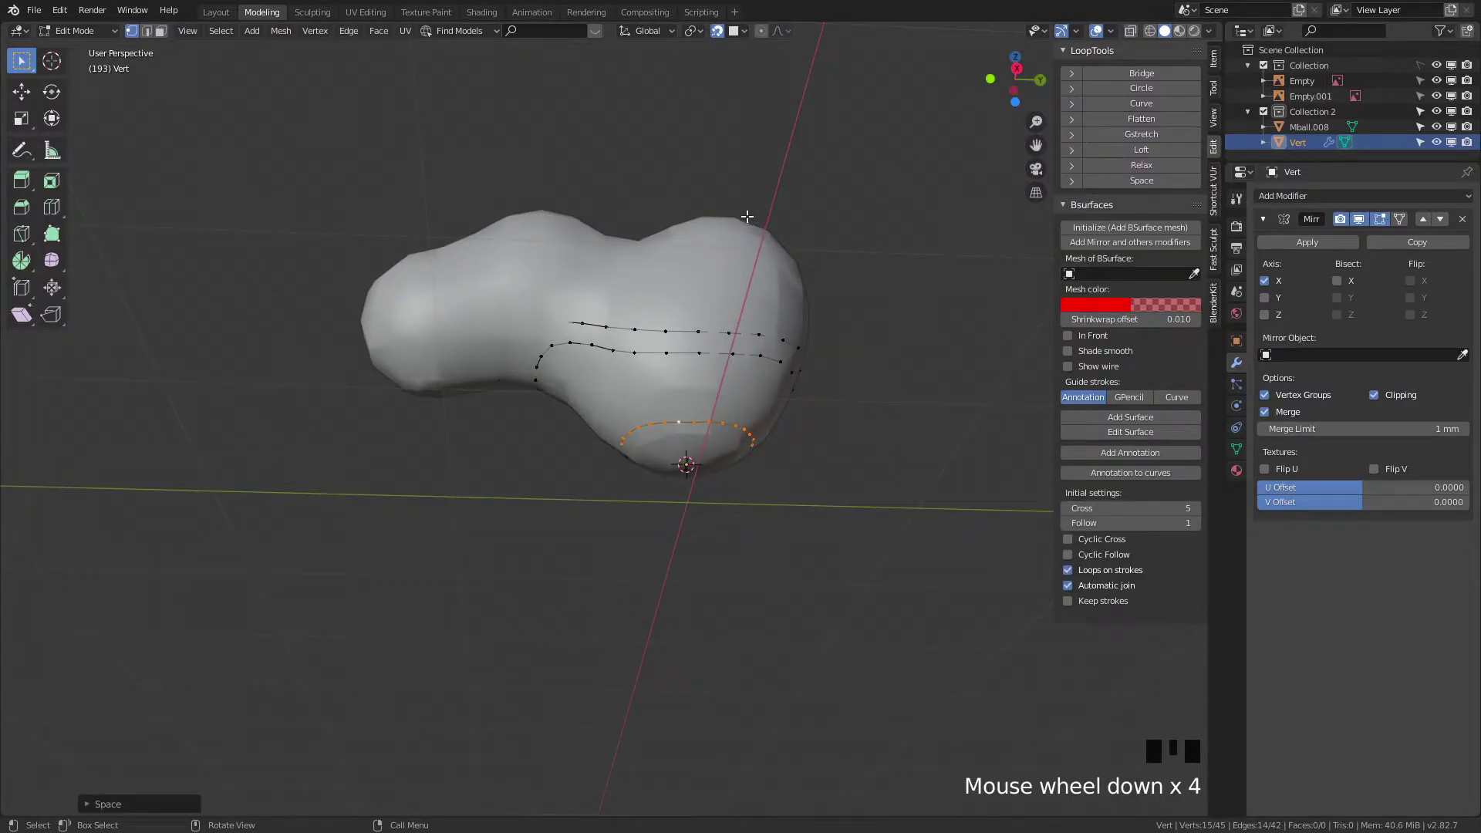
{"action": "key", "text": "shift+ctrl+Tab"}
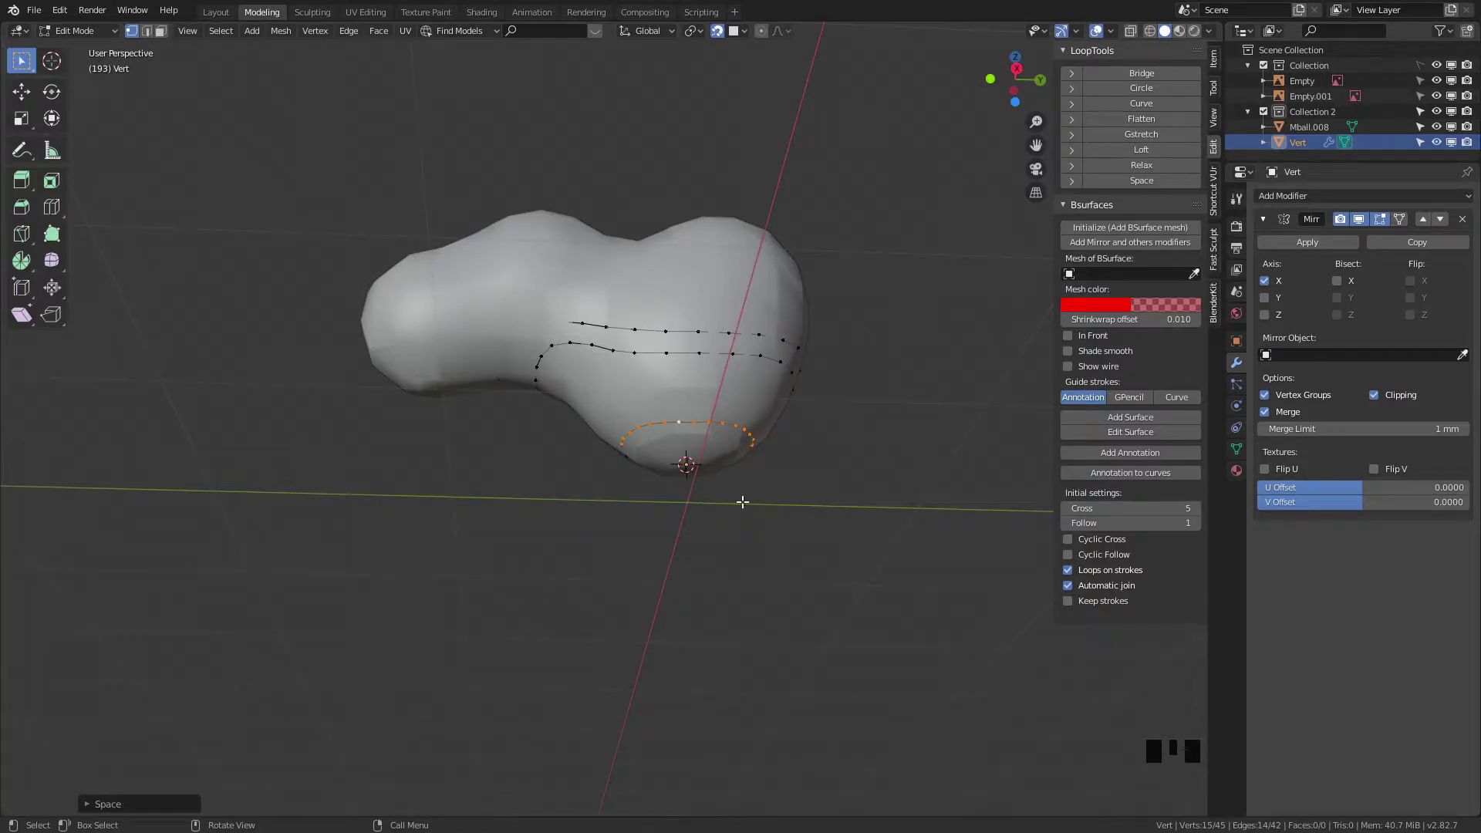
{"action": "key", "text": "ctrl+shift+Tab"}
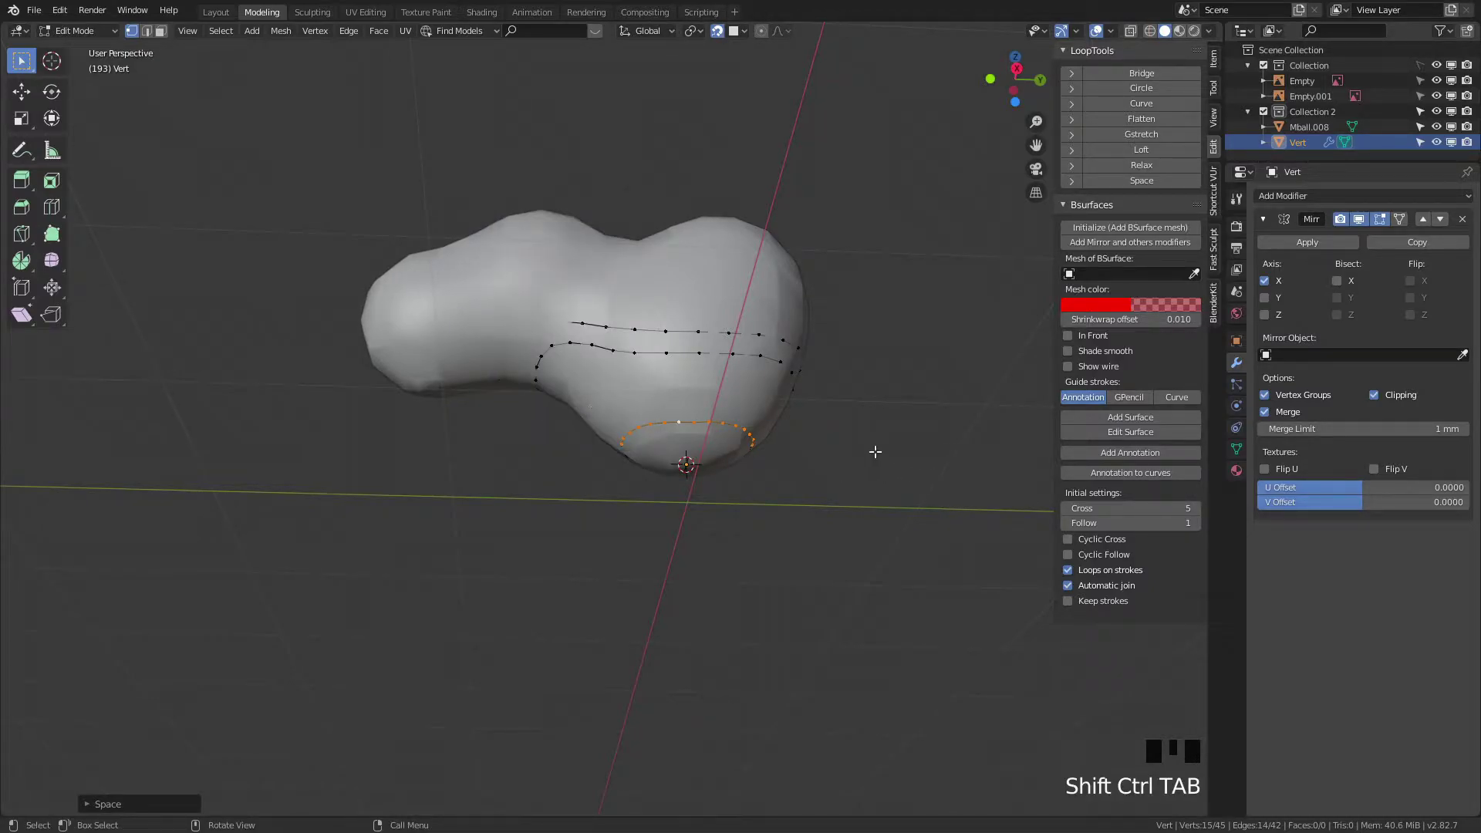
Step: Select the rim row and the second row and bridge them with faces using Bridge Edge Loops
{"action": "left_click", "coordinate": [677, 351], "text": "alt"}
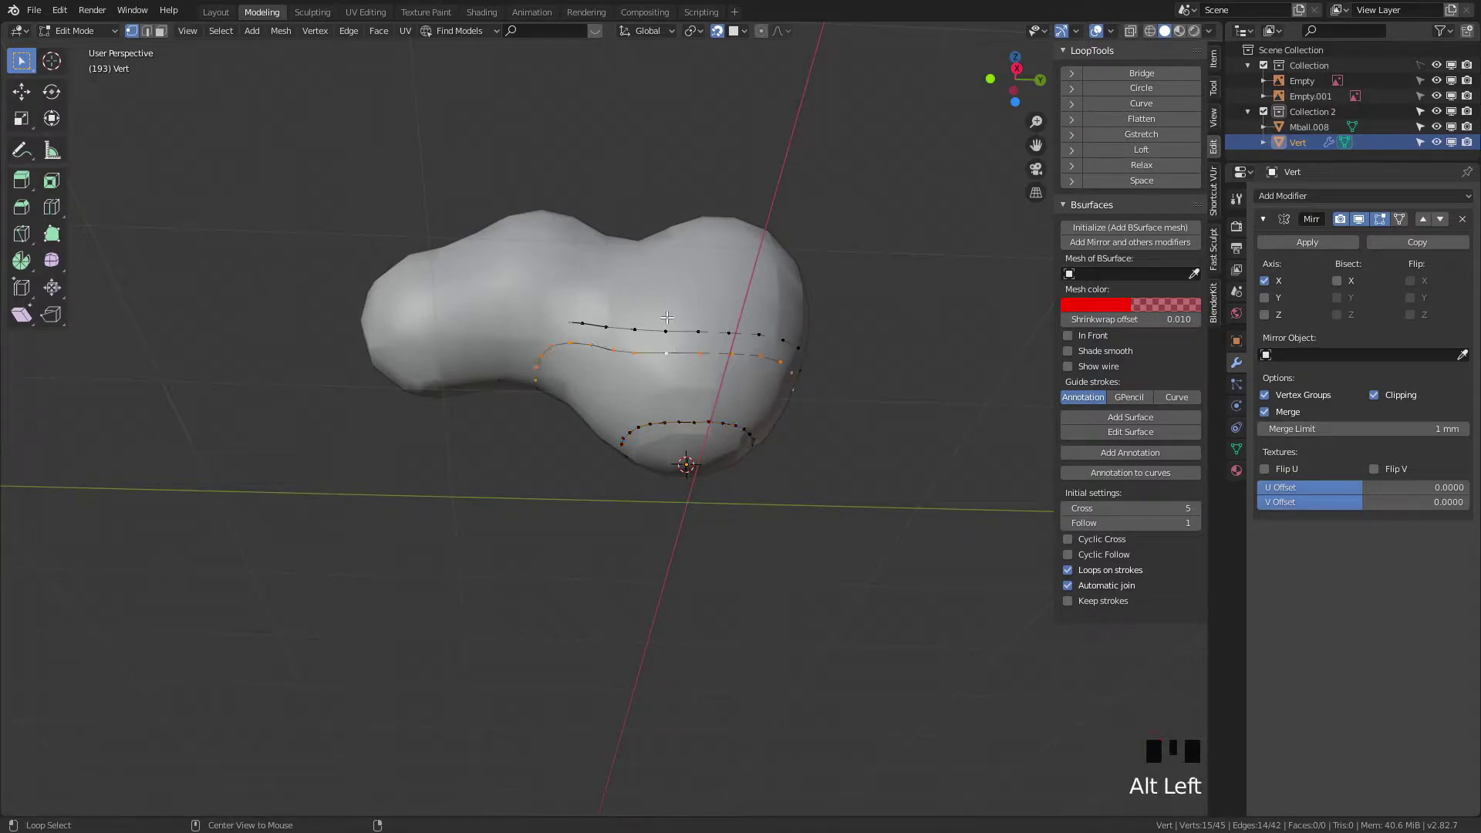
{"action": "left_click", "coordinate": [692, 329], "text": "alt+shift"}
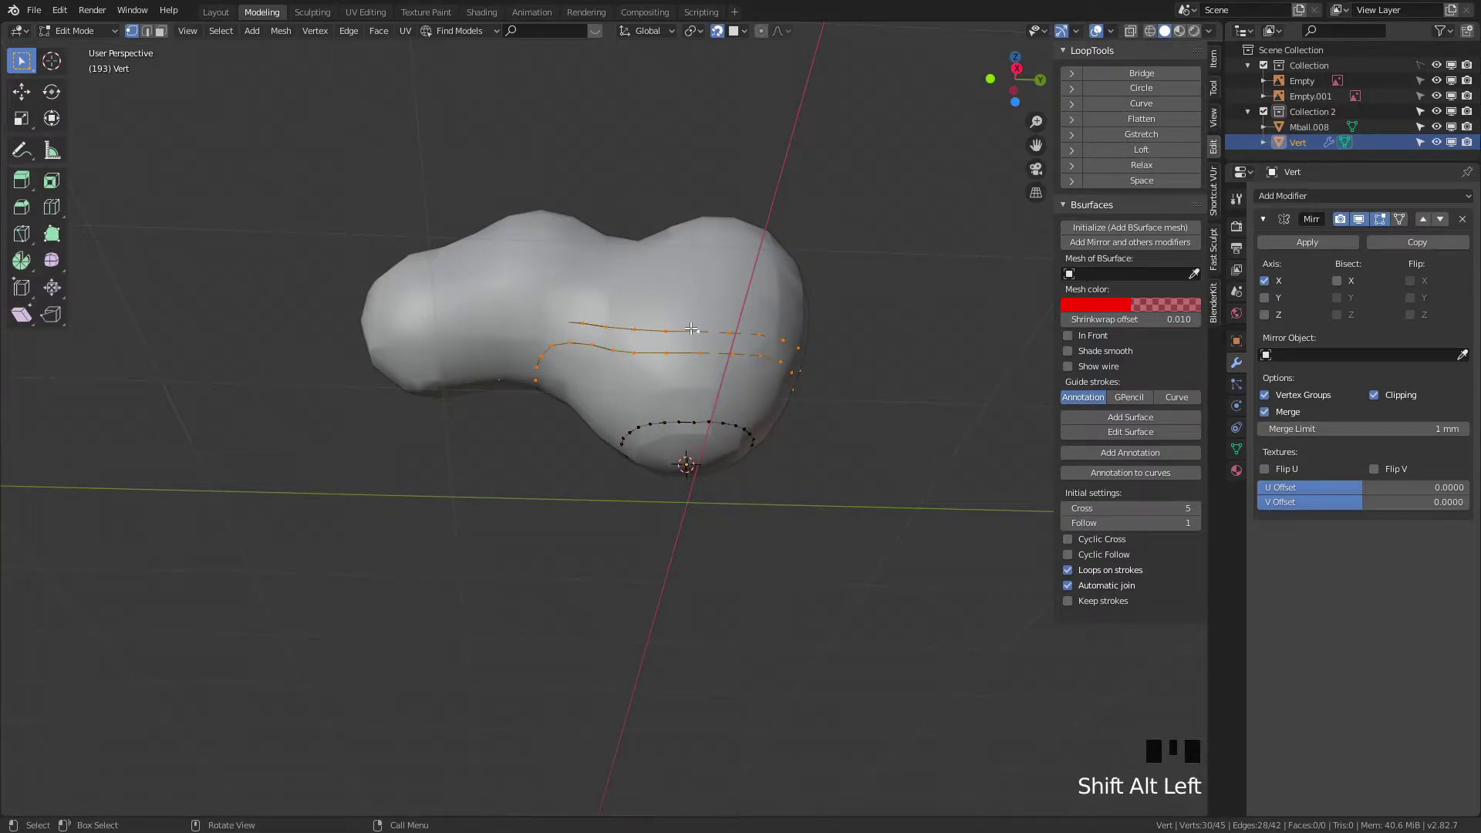
{"action": "key", "text": "ctrl+e"}
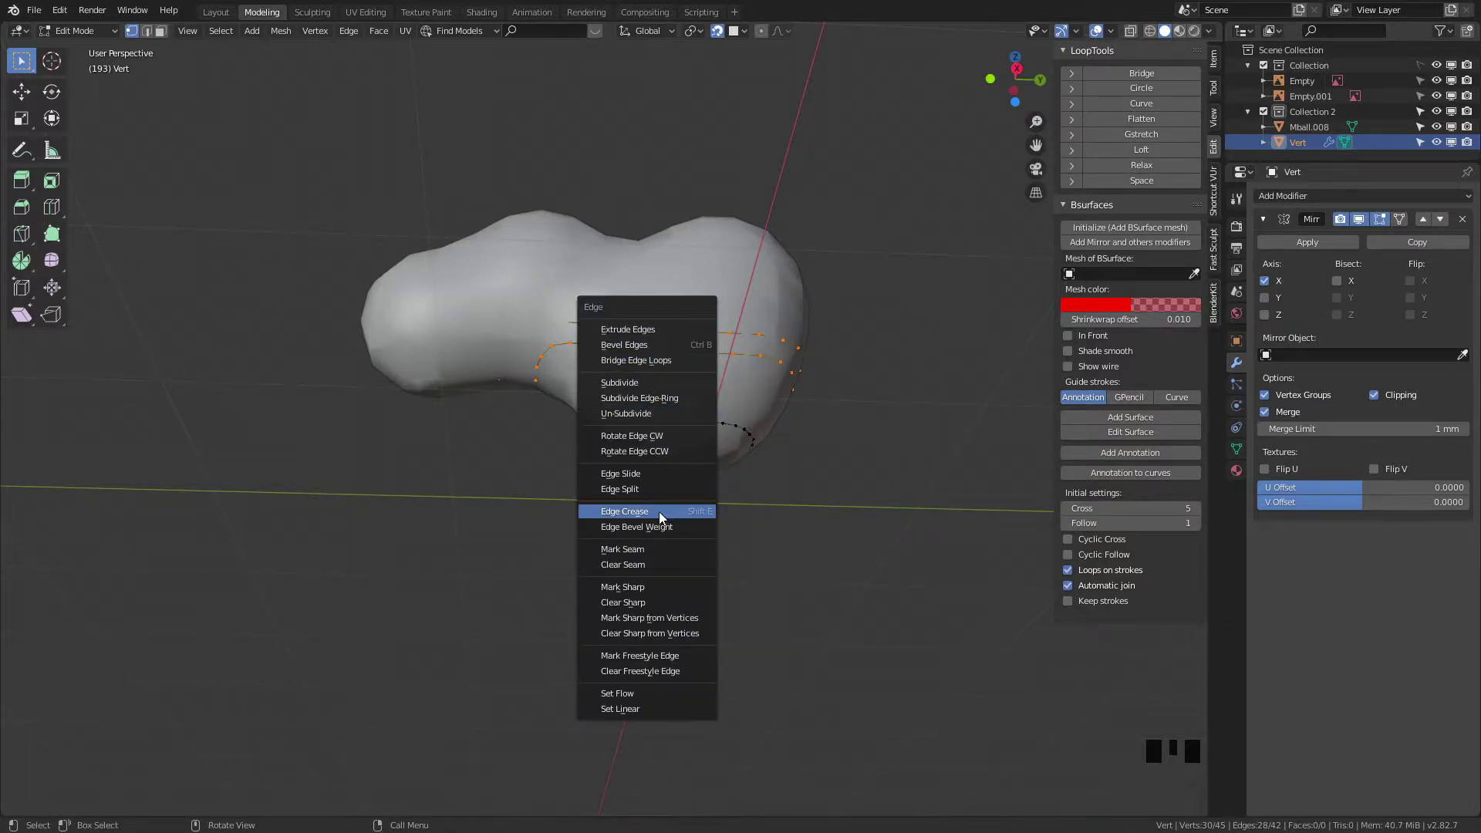
{"action": "left_click", "coordinate": [650, 360]}
Step: Select the second row and the bottom row around the base and bridge them with Bridge Edge Loops
{"action": "mouse_move", "coordinate": [664, 390]}
{"action": "middle_mouse_down"}
{"action": "mouse_move", "coordinate": [677, 415]}
{"action": "mouse_move", "coordinate": [685, 392]}
{"action": "middle_mouse_up"}
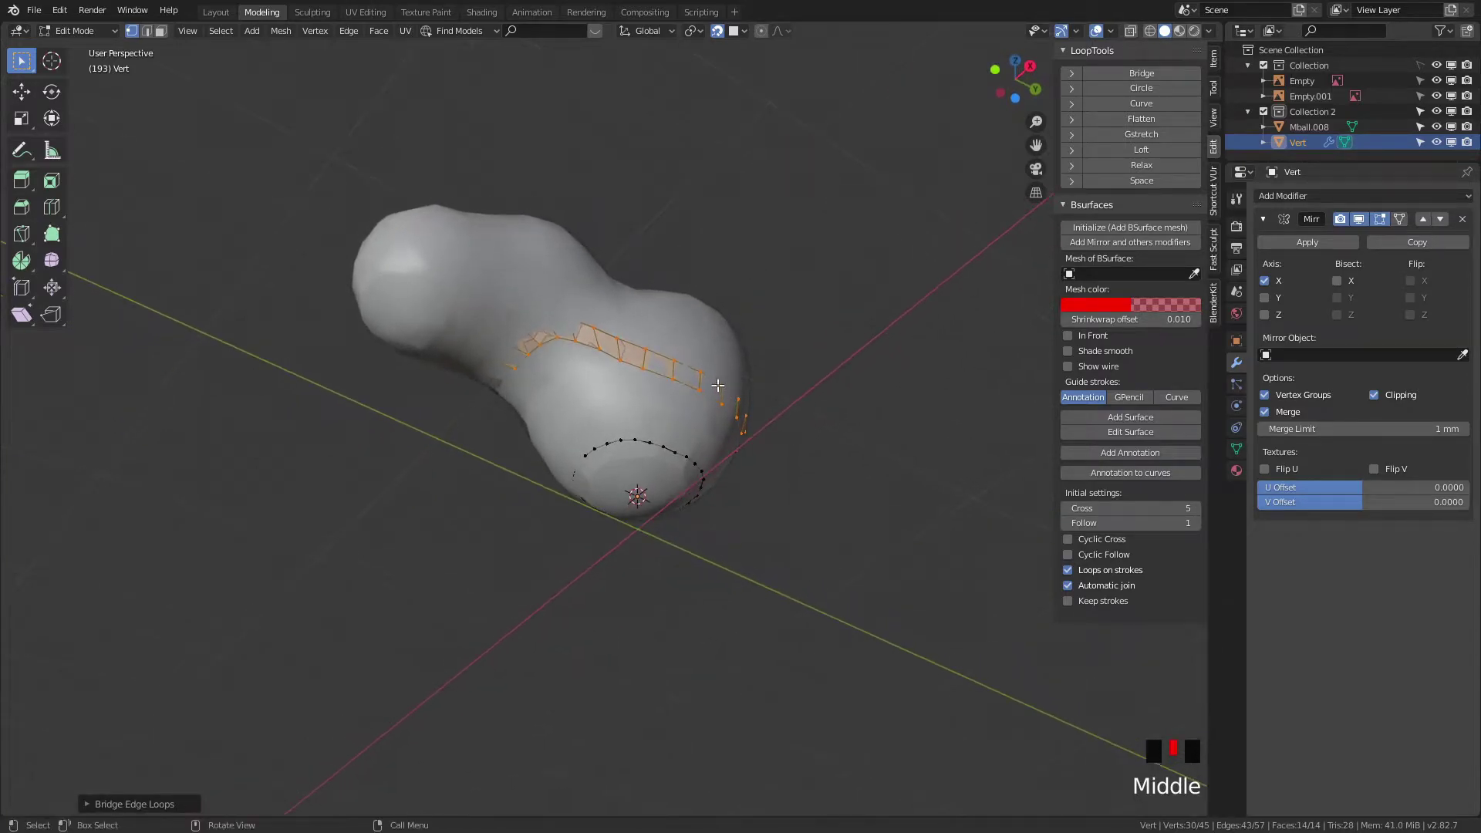
{"action": "left_click", "coordinate": [685, 391], "text": "alt"}
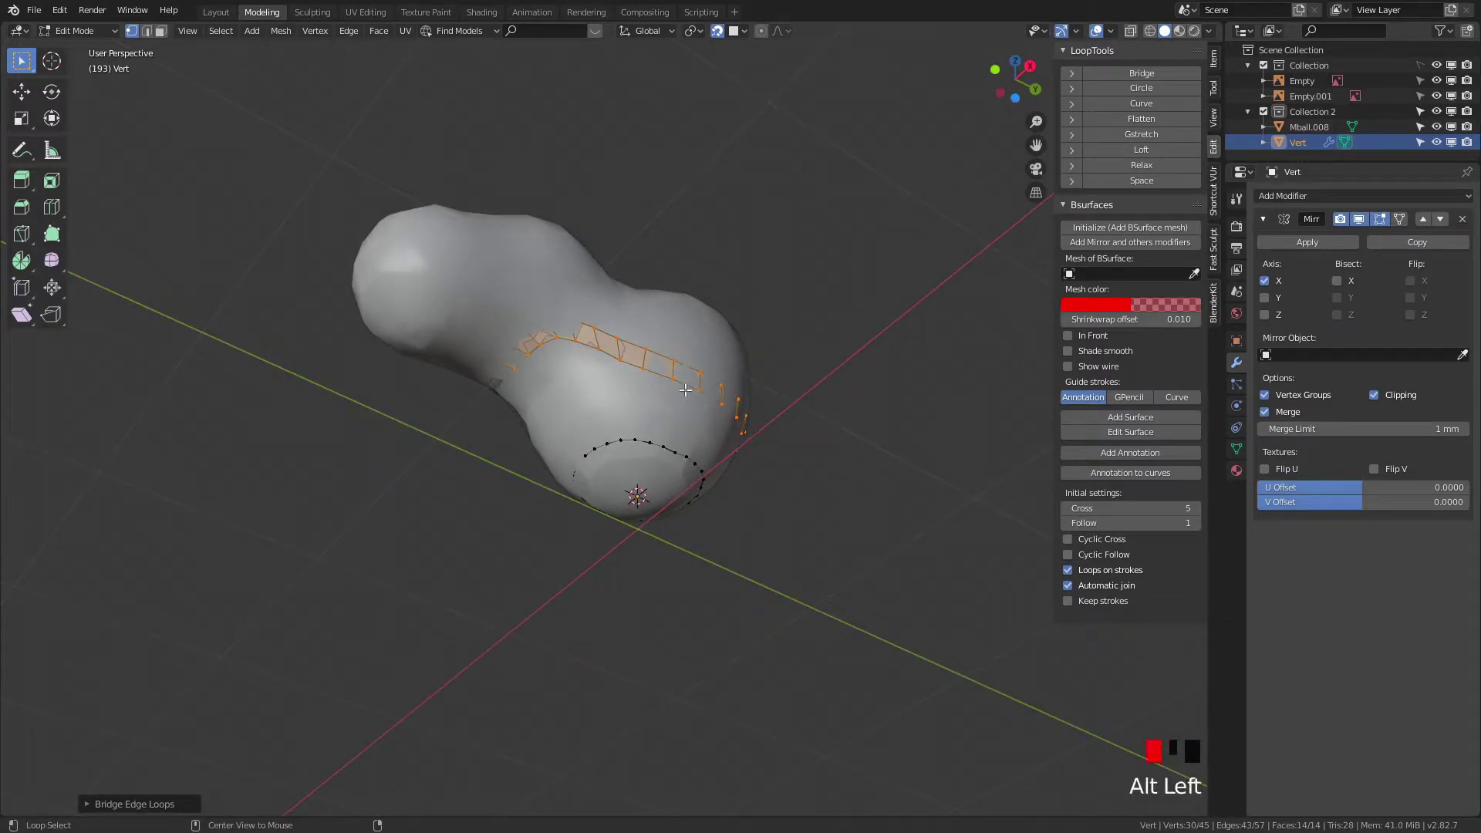
{"action": "left_click", "coordinate": [655, 444], "text": "alt+shift"}
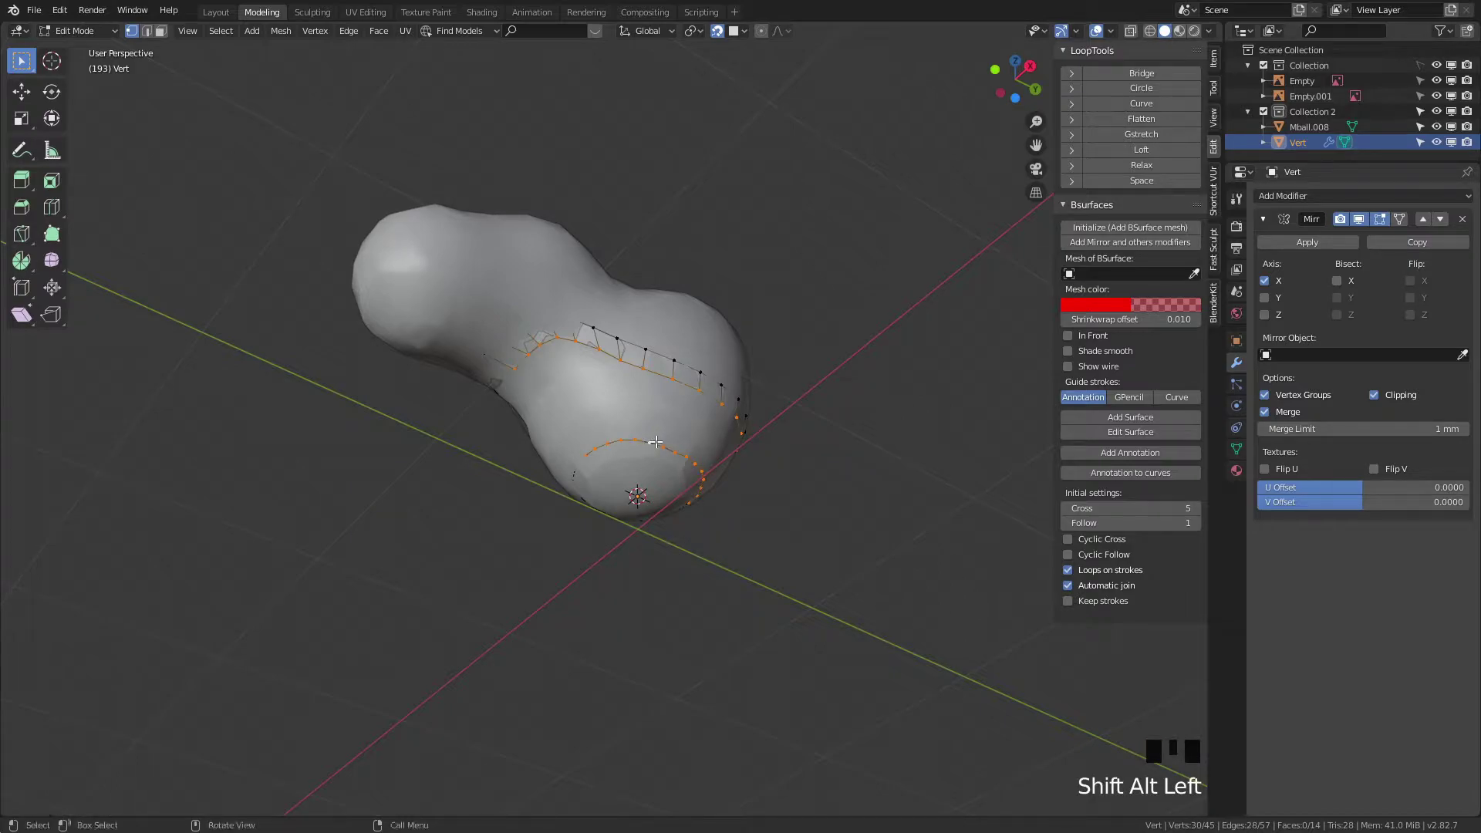
{"action": "key", "text": "ctrl+w"}
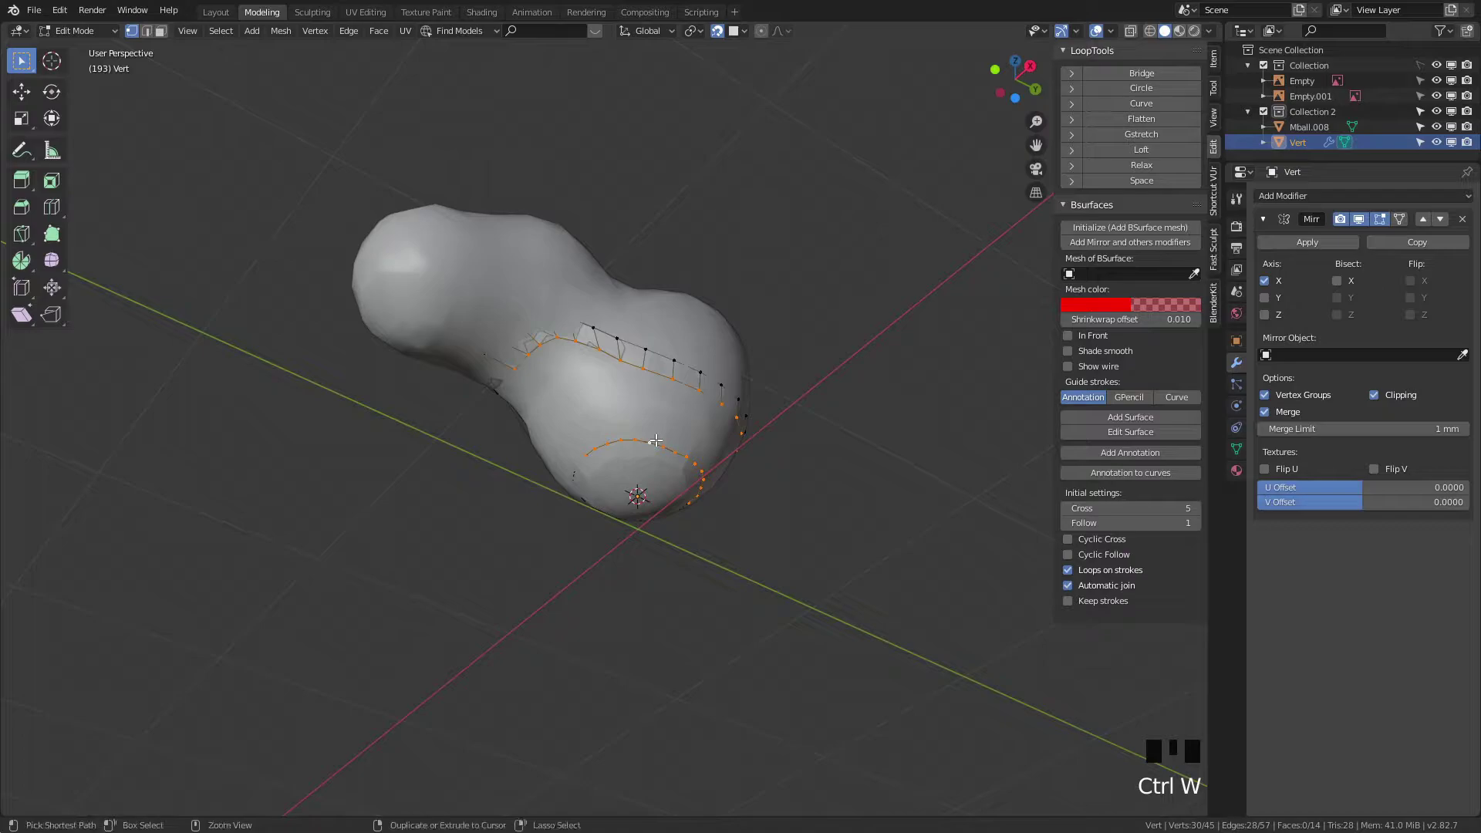
{"action": "key", "text": "ctrl+e"}
{"action": "left_click", "coordinate": [656, 439]}
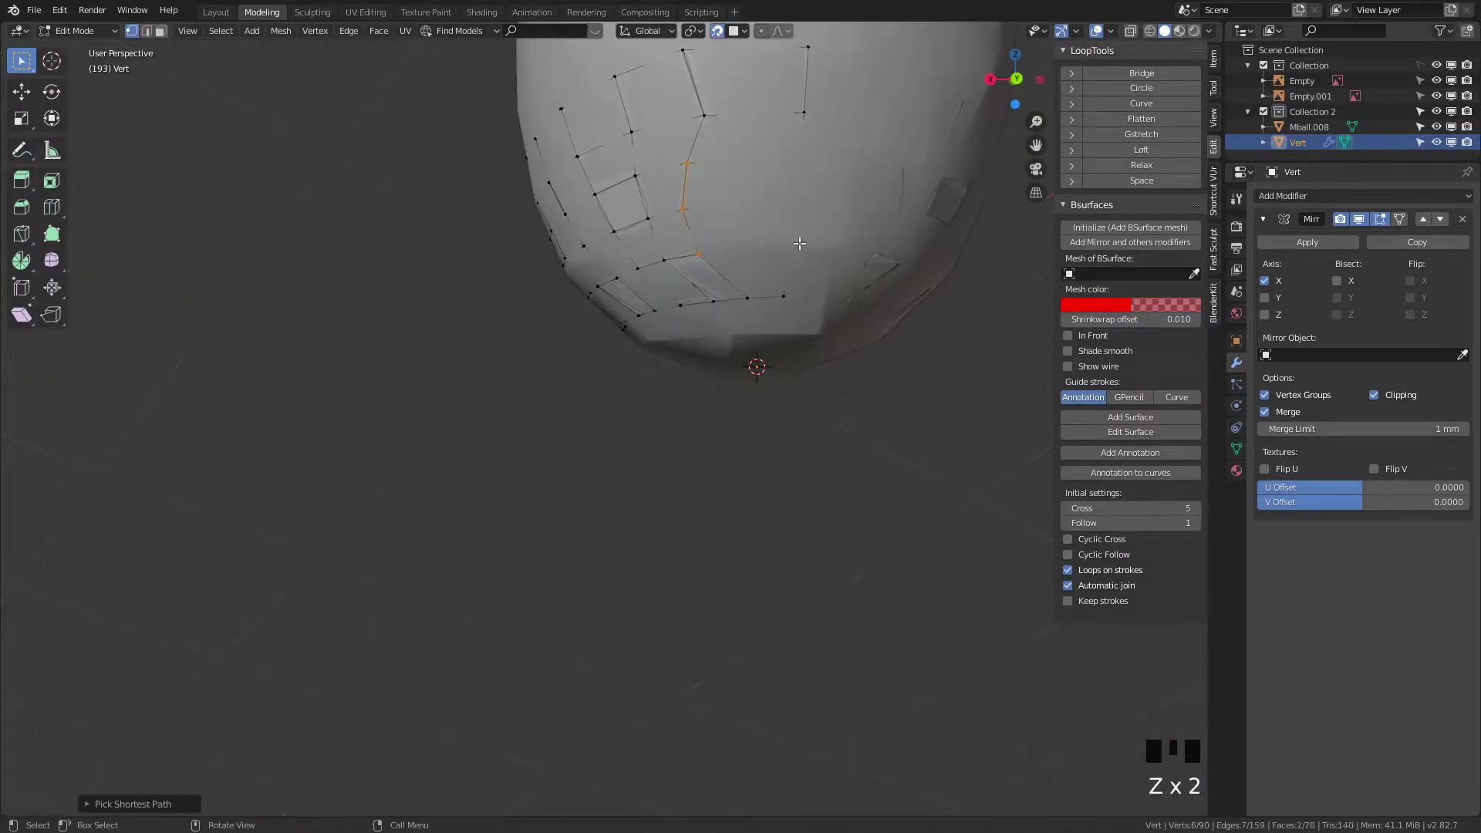
Step: Move the selected vertices of the intermediate loops at the back sideways to straighten their columns on the body mesh
{"action": "key", "text": "g"}
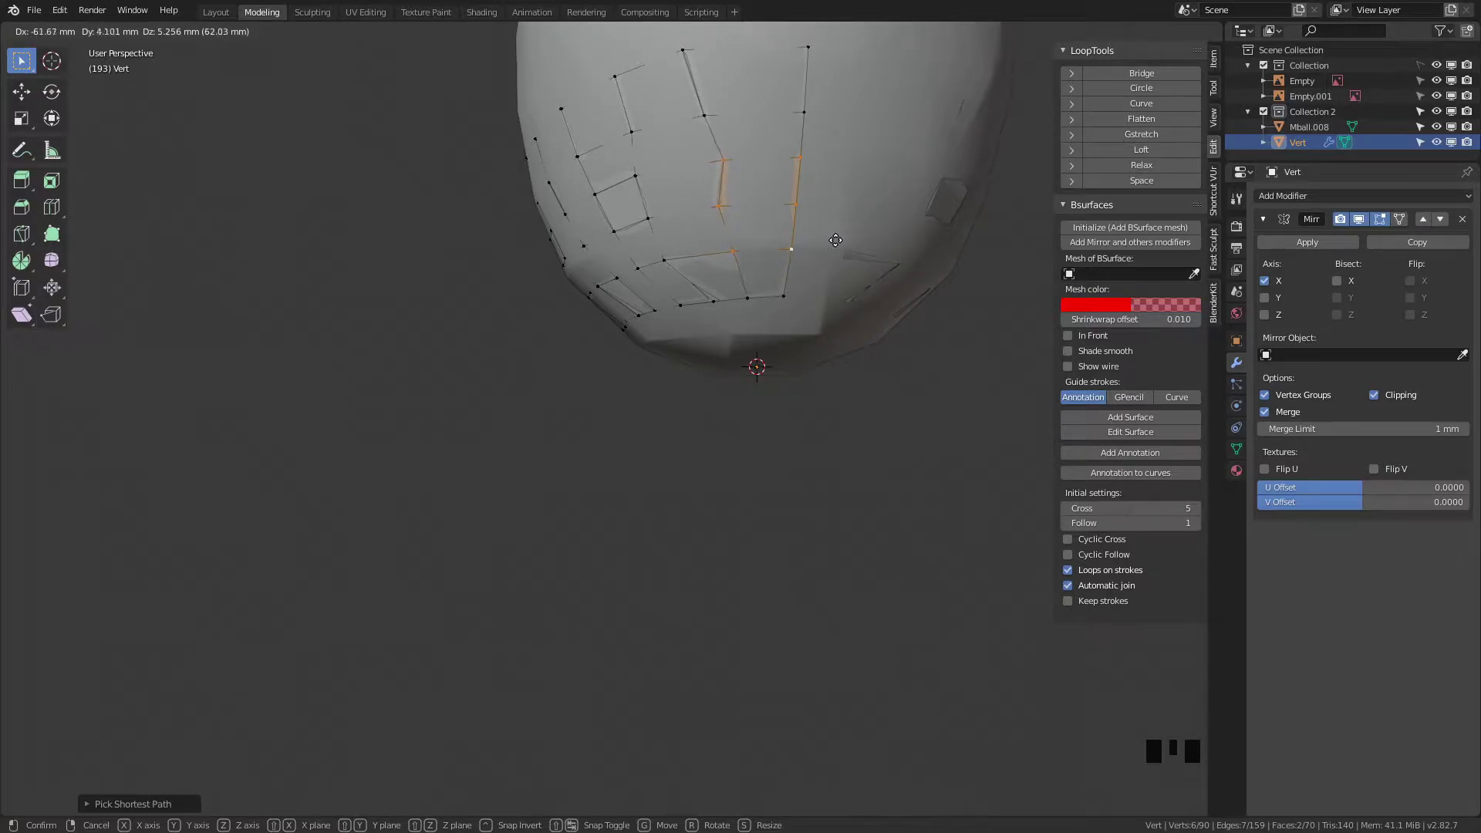
{"action": "left_click", "coordinate": [830, 240]}
{"action": "mouse_move", "coordinate": [830, 241]}
{"action": "middle_mouse_down"}
{"action": "mouse_move", "coordinate": [868, 247]}
{"action": "mouse_move", "coordinate": [831, 258]}
{"action": "middle_mouse_up"}
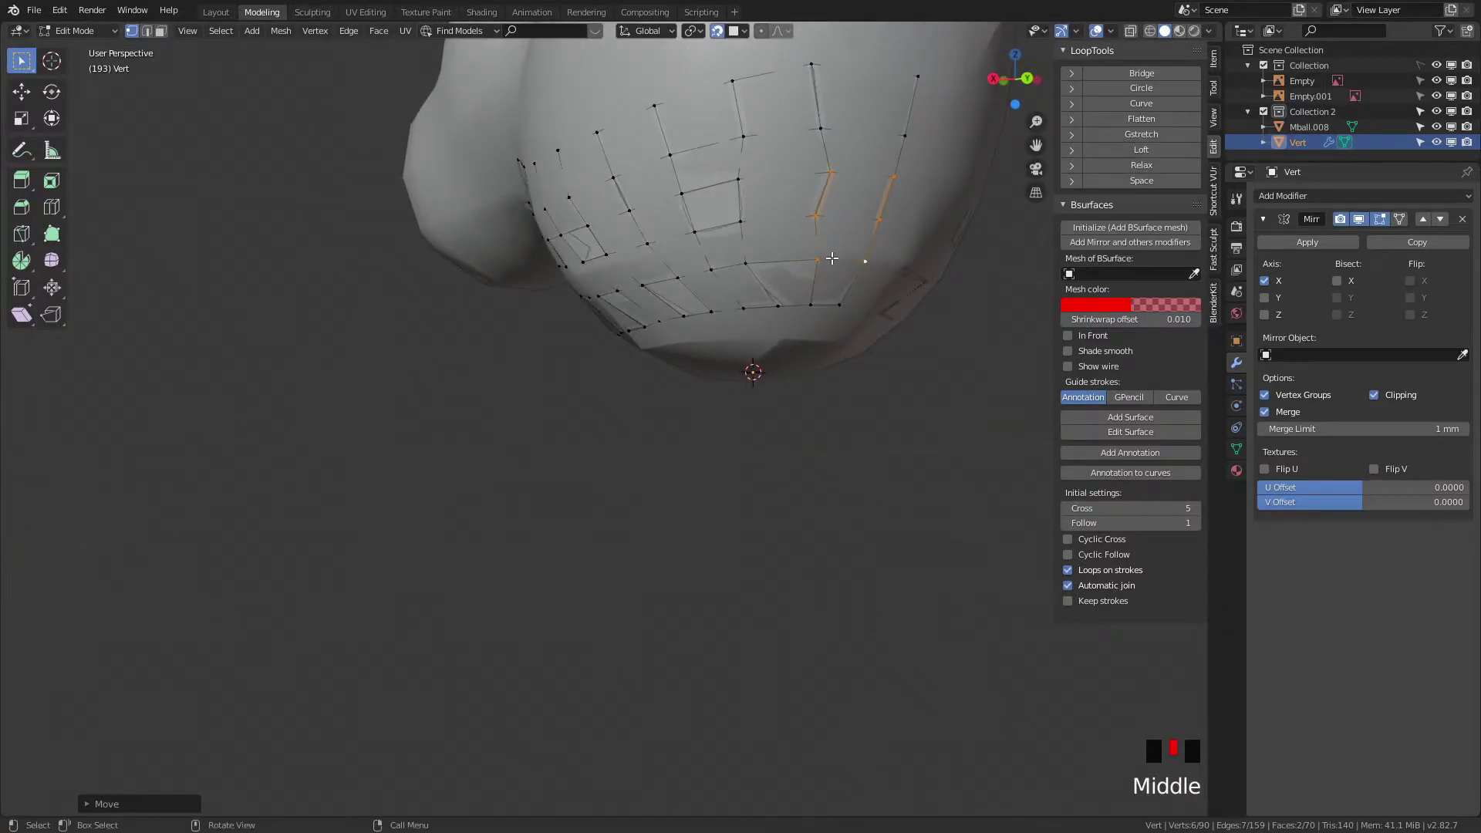
Step: Even out the vertex spacing along the intermediate loops and the second row with the LoopTools Space operation
{"action": "left_click", "coordinate": [862, 175], "text": "alt"}
{"action": "left_click", "coordinate": [1120, 178]}
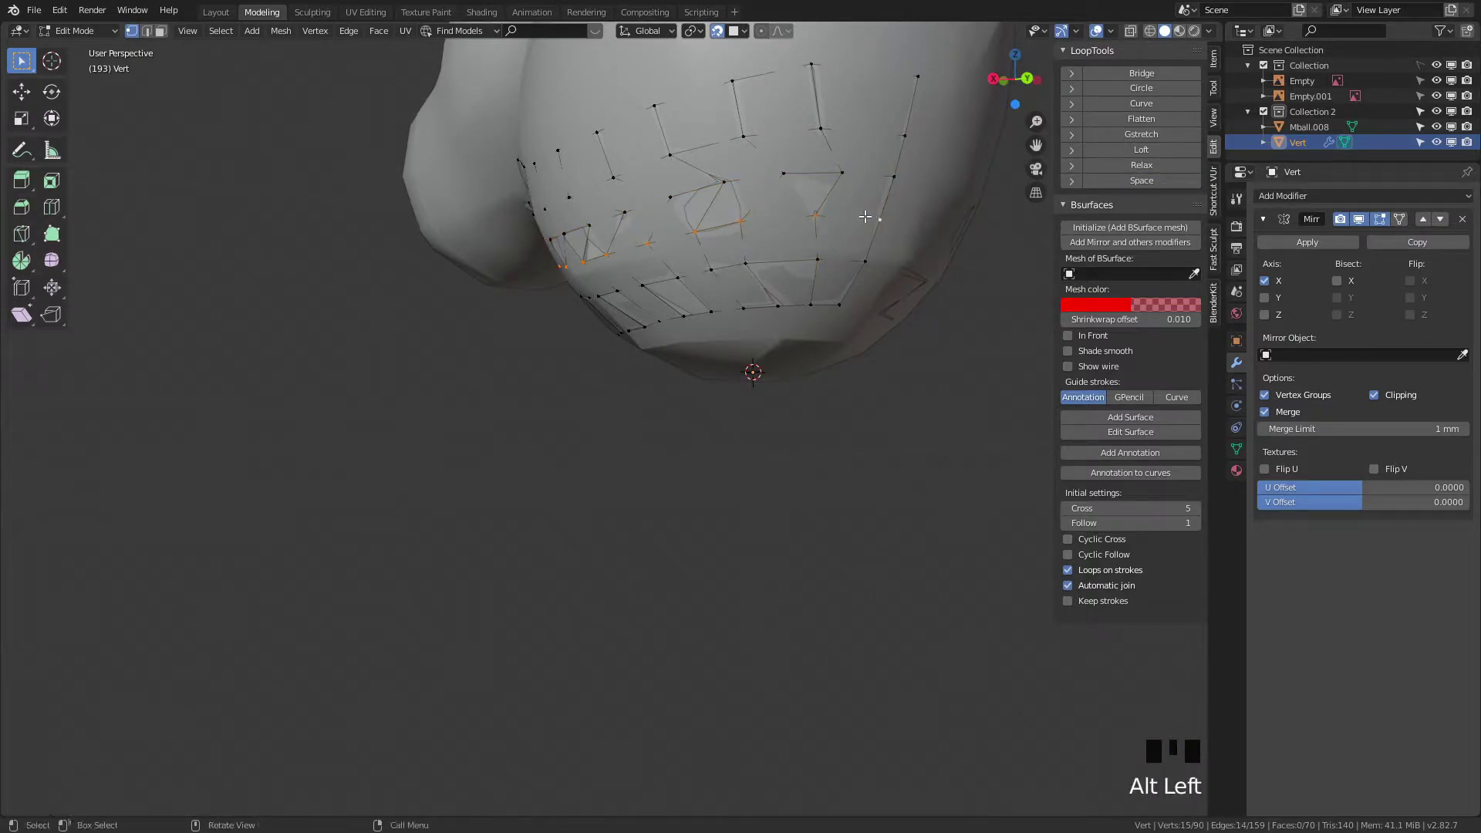
{"action": "left_click", "coordinate": [1141, 182]}
{"action": "left_click", "coordinate": [849, 263], "text": "alt"}
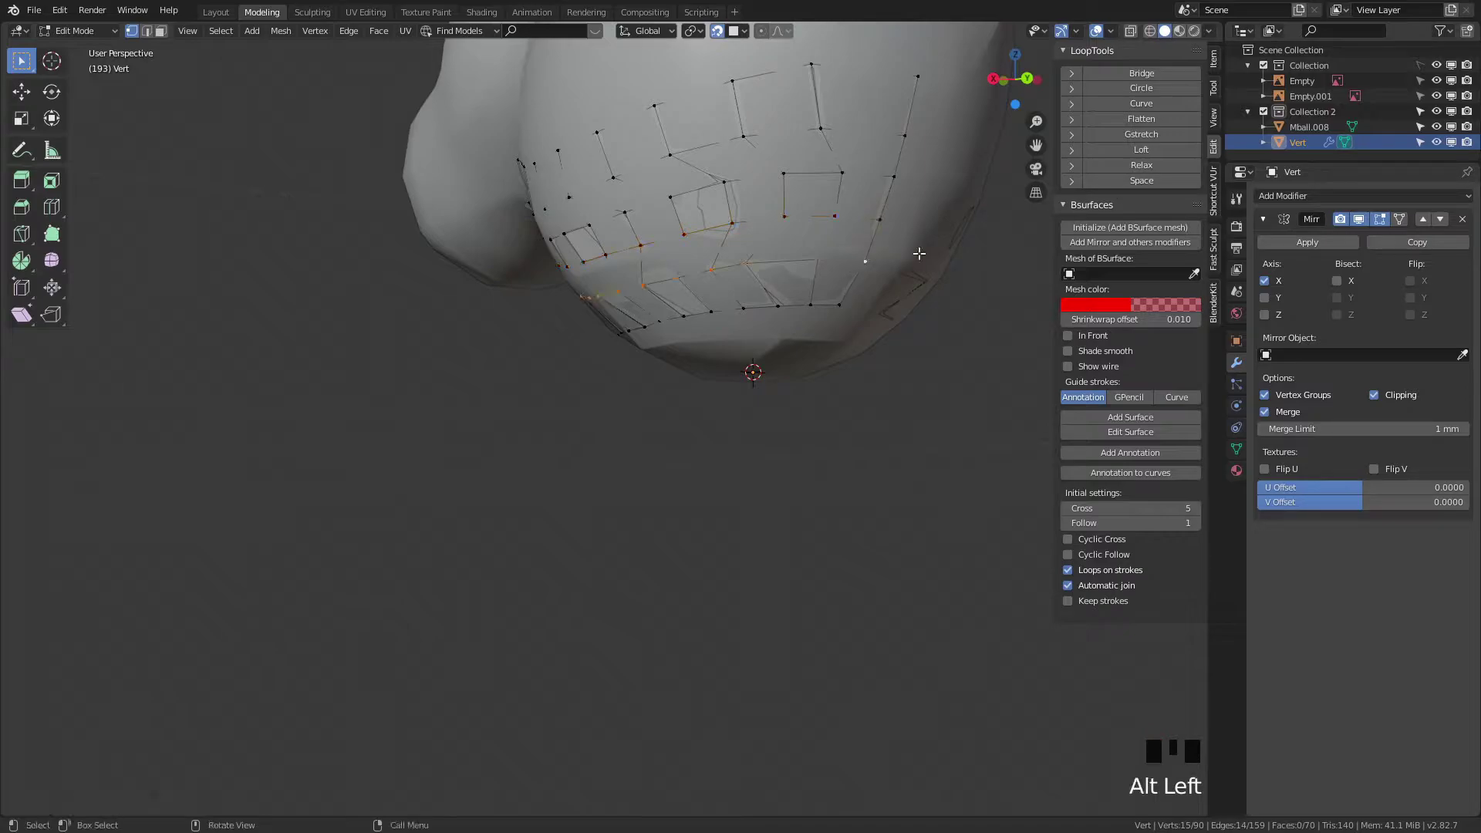
{"action": "left_click", "coordinate": [1145, 183]}
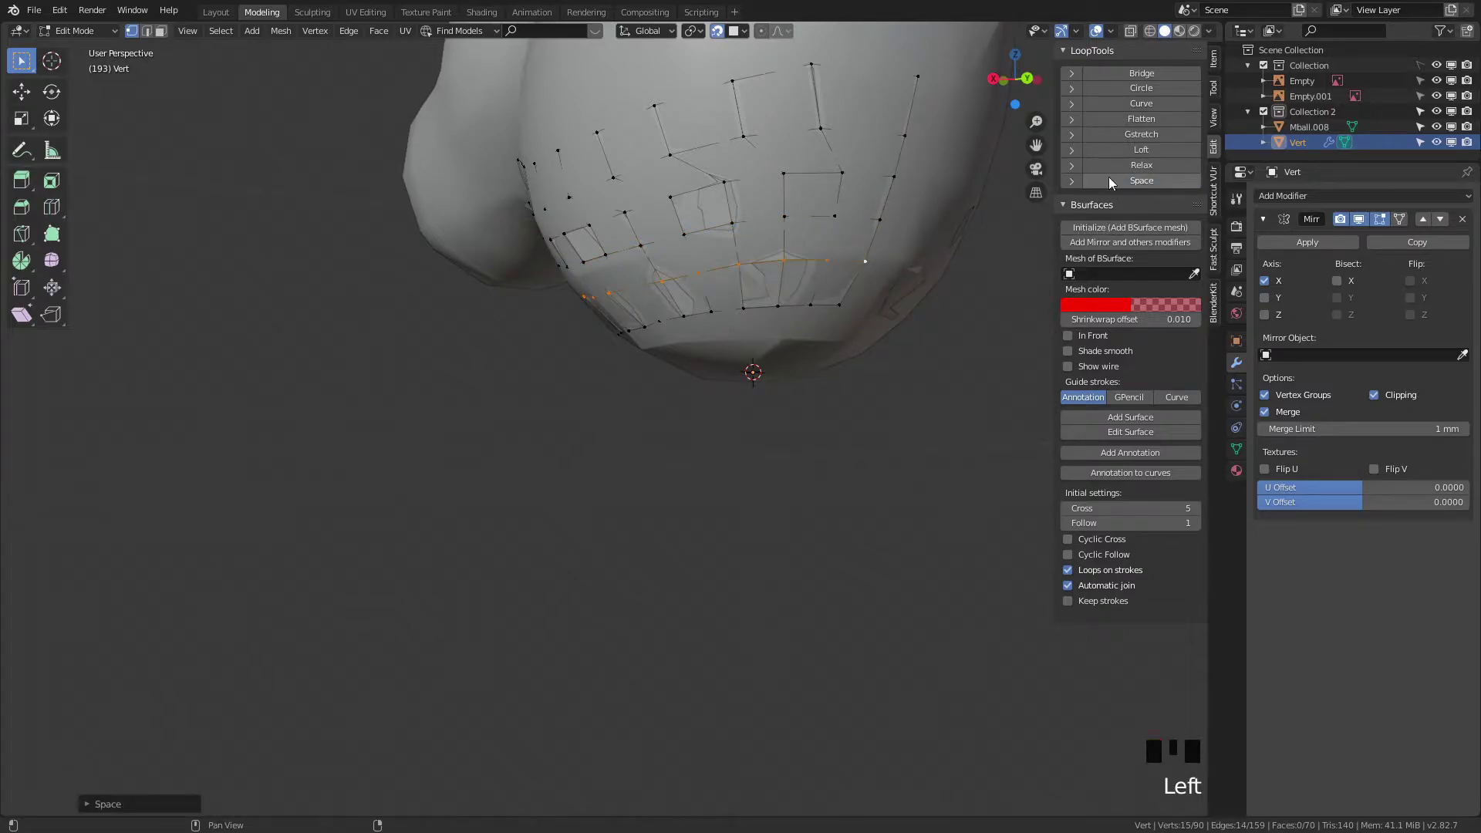
{"action": "left_click", "coordinate": [865, 132], "text": "alt"}
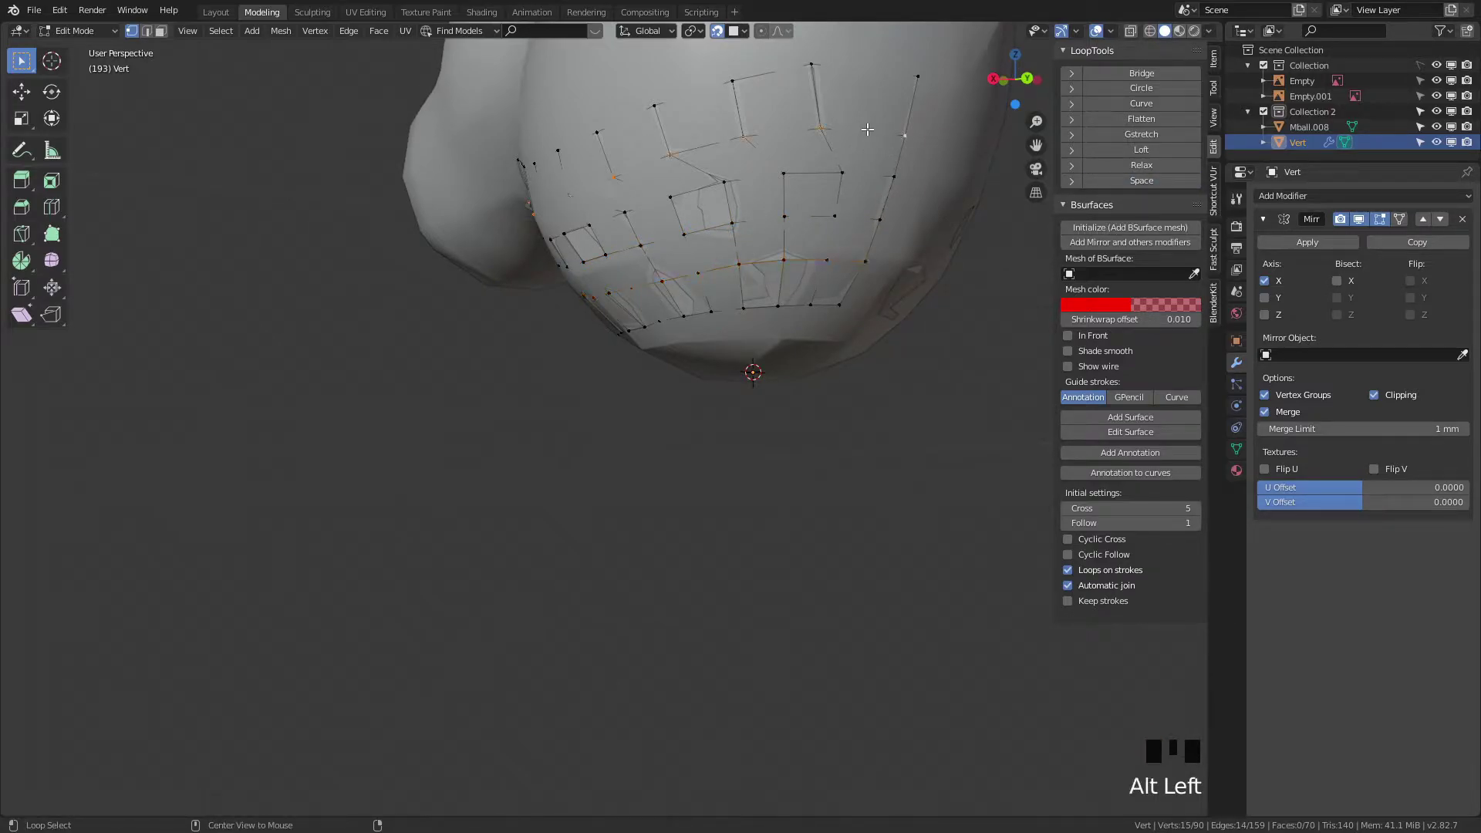
{"action": "left_click", "coordinate": [1140, 181]}
Step: Hide the Mball.008 body mesh and inspect the bridged boat shell from the side
{"action": "middle_click_drag", "start_coordinate": [766, 254], "coordinate": [959, 251]}
{"action": "middle_click_drag", "start_coordinate": [864, 261], "coordinate": [717, 250]}
{"action": "scroll", "coordinate": [775, 293], "scroll_direction": "down", "scroll_amount": 3}
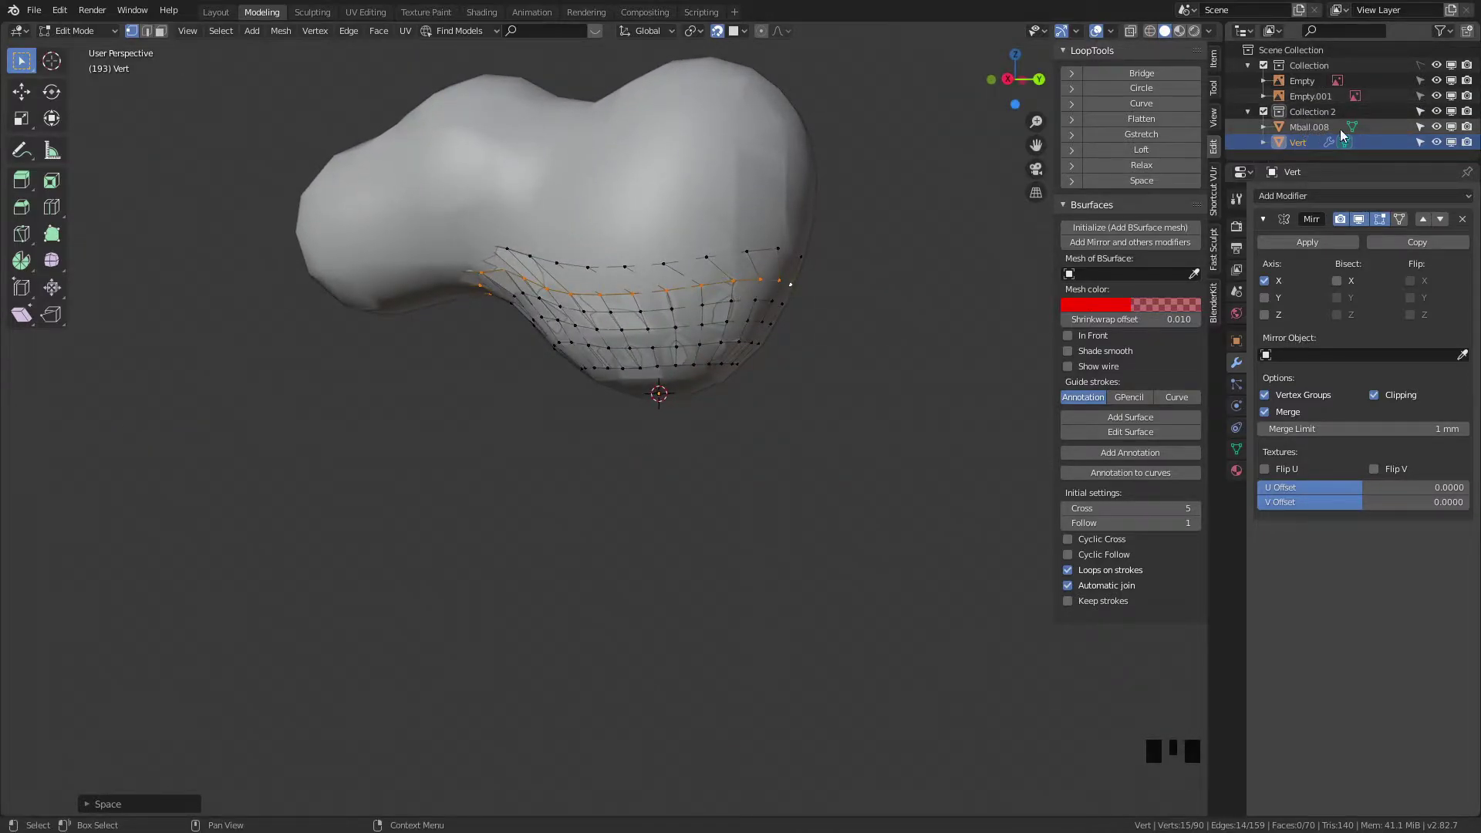
{"action": "left_click", "coordinate": [1436, 126]}
{"action": "middle_click_drag", "start_coordinate": [607, 322], "coordinate": [807, 298]}
{"action": "middle_click_drag", "start_coordinate": [715, 310], "coordinate": [725, 258]}
{"action": "key", "text": "ctrl+z"}
{"action": "scroll", "coordinate": [656, 287], "scroll_direction": "up", "scroll_amount": 2}
{"action": "scroll", "coordinate": [656, 288], "scroll_direction": "up", "scroll_amount": 1}
{"action": "middle_click_drag", "start_coordinate": [651, 287], "coordinate": [612, 363], "text": "shift"}
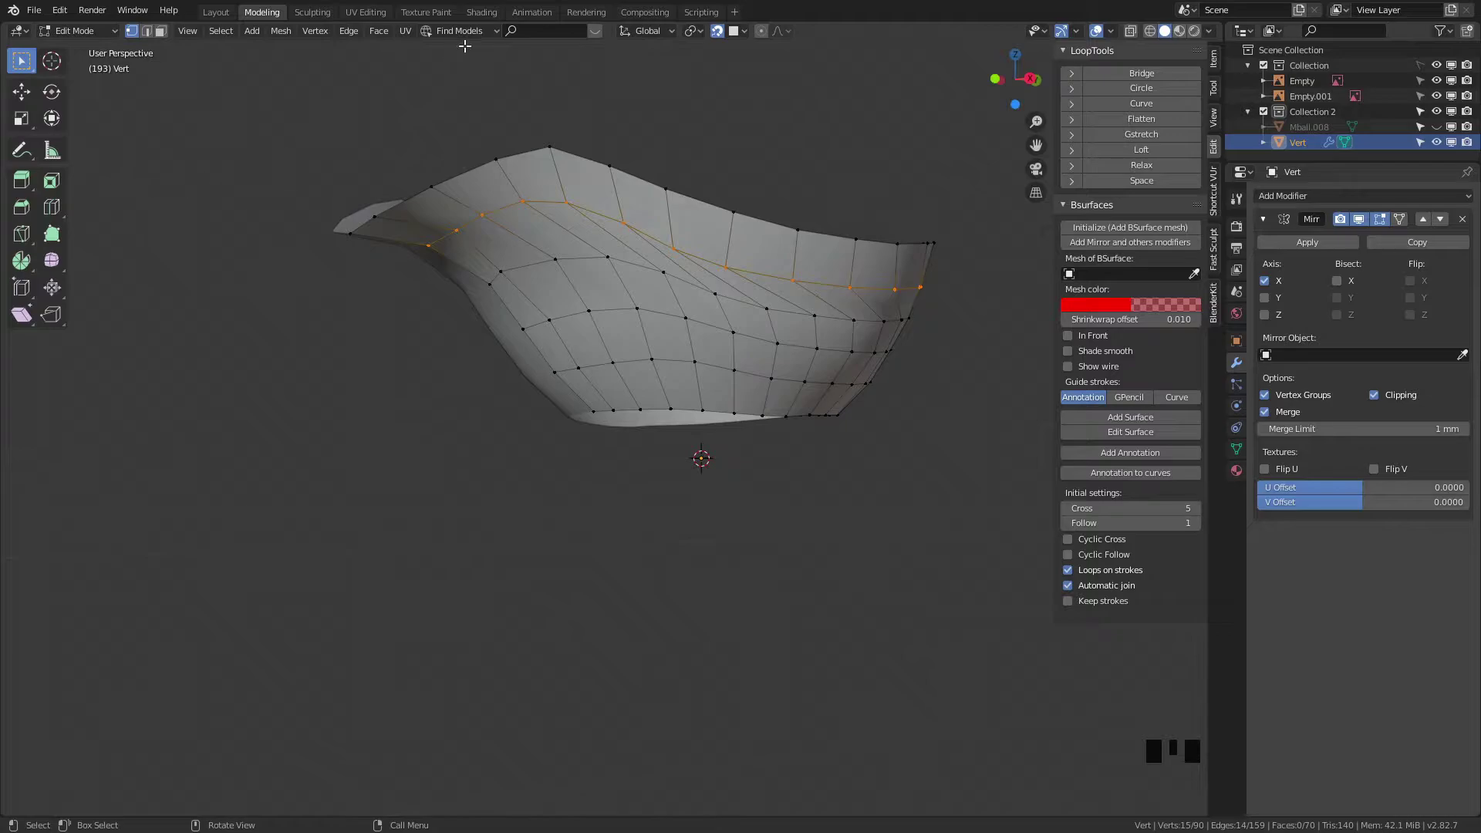
Step: Switch to the Sculpting workspace and smooth the uneven areas on the side of the boat shell
{"action": "left_click", "coordinate": [323, 13]}
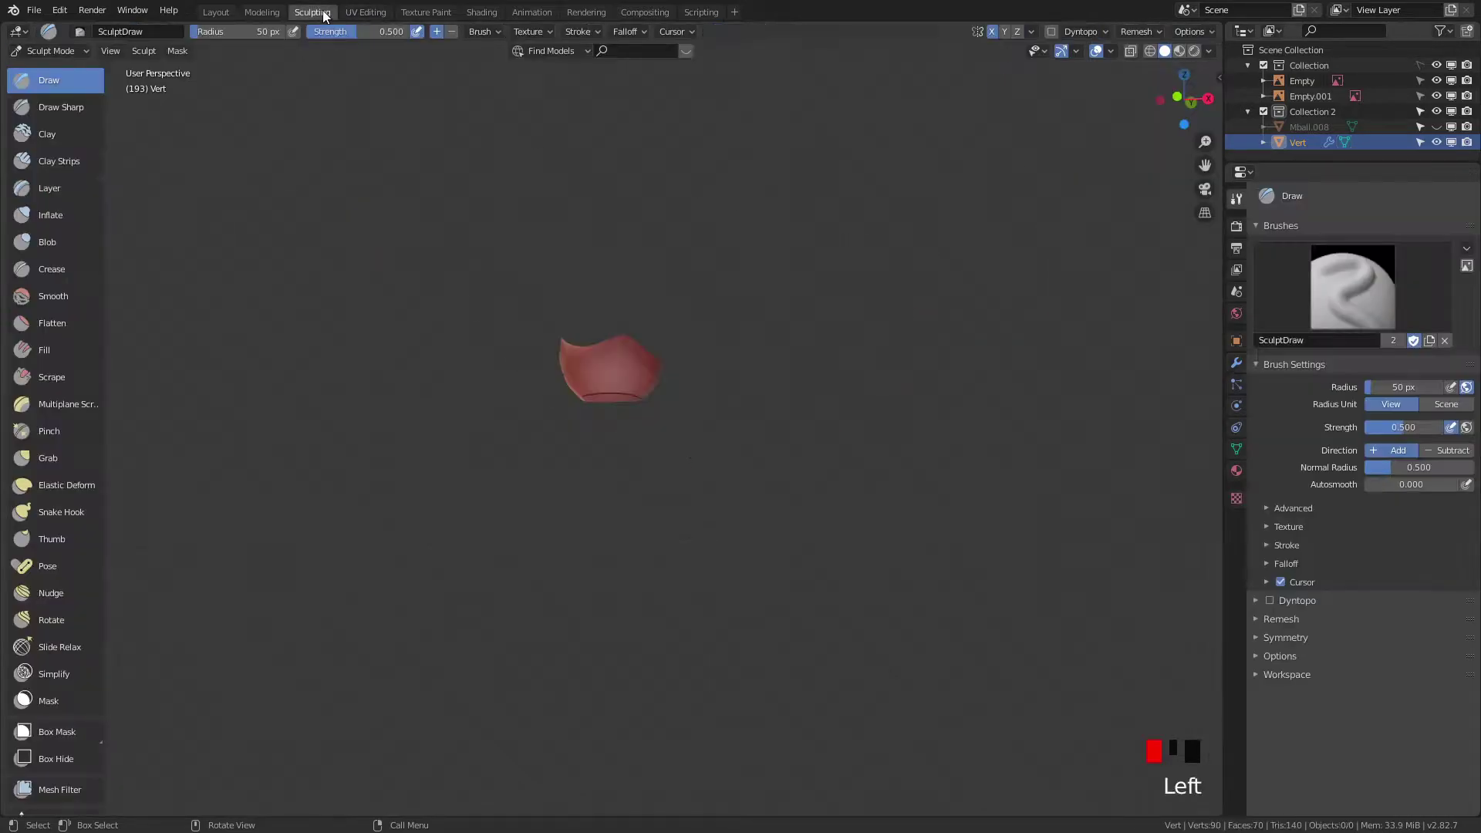
{"action": "mouse_move", "coordinate": [674, 205]}
{"action": "middle_mouse_down"}
{"action": "mouse_move", "coordinate": [618, 401]}
{"action": "mouse_move", "coordinate": [655, 363]}
{"action": "mouse_move", "coordinate": [771, 378]}
{"action": "mouse_move", "coordinate": [771, 409]}
{"action": "mouse_move", "coordinate": [881, 342]}
{"action": "mouse_move", "coordinate": [1034, 401]}
{"action": "middle_mouse_up"}
{"action": "left_click_drag", "start_coordinate": [1034, 401], "coordinate": [1032, 344], "text": "shift"}
{"action": "left_click_drag", "start_coordinate": [1018, 336], "coordinate": [697, 396], "text": "shift"}
{"action": "mouse_move", "coordinate": [696, 395]}
{"action": "middle_mouse_down"}
{"action": "mouse_move", "coordinate": [716, 437]}
{"action": "mouse_move", "coordinate": [620, 402]}
{"action": "middle_mouse_up"}
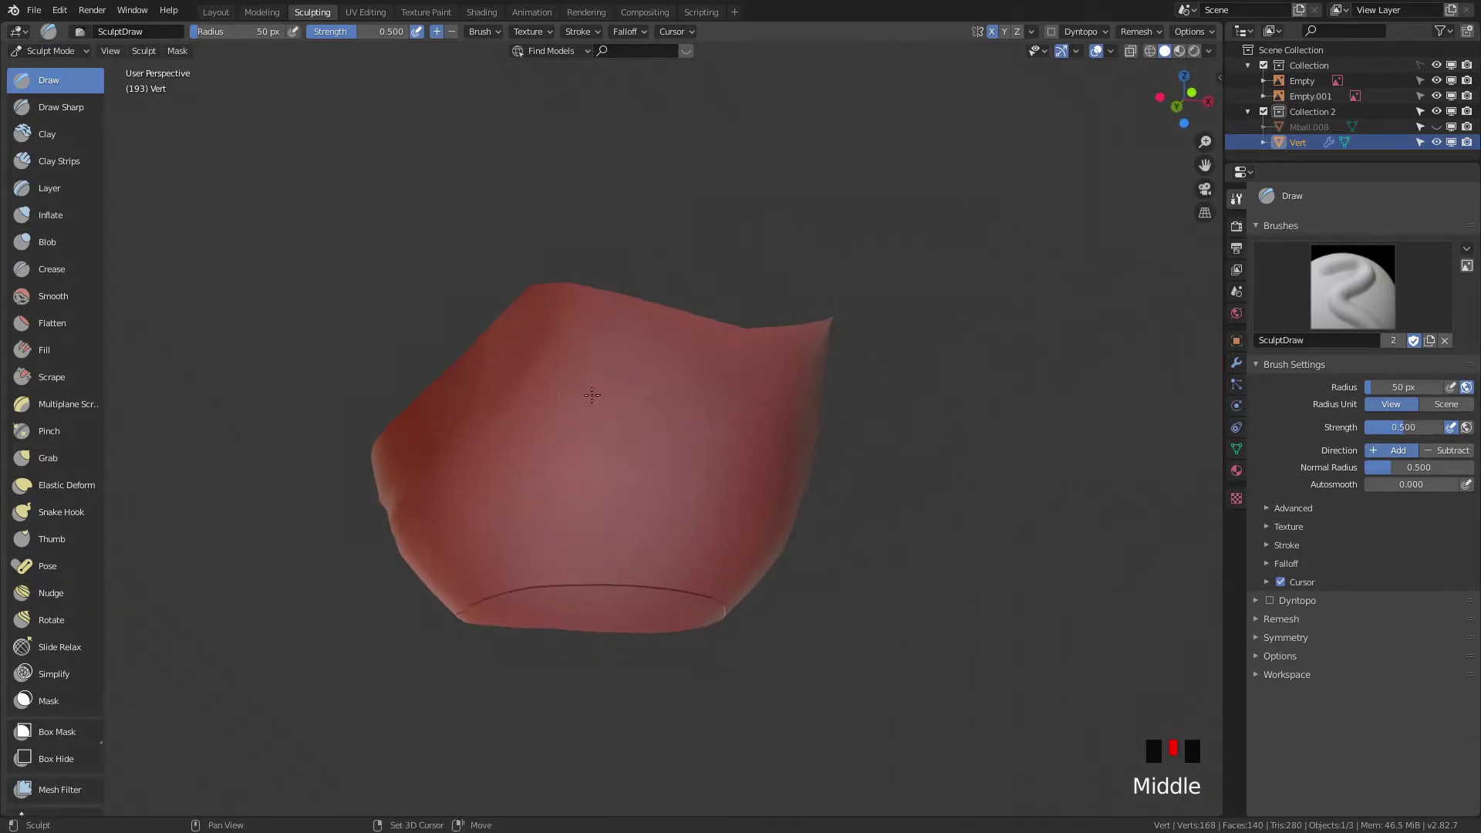
{"action": "mouse_move", "coordinate": [704, 373]}
{"action": "middle_mouse_down"}
{"action": "mouse_move", "coordinate": [1118, 472]}
{"action": "mouse_move", "coordinate": [958, 479]}
{"action": "middle_mouse_up"}
{"action": "left_click", "coordinate": [958, 479], "text": "shift"}
{"action": "left_click", "coordinate": [968, 375], "text": "shift"}
{"action": "left_click", "coordinate": [953, 361], "text": "shift"}
{"action": "left_click", "coordinate": [938, 351], "text": "shift"}
{"action": "left_click", "coordinate": [939, 351], "text": "shift"}
{"action": "left_click", "coordinate": [918, 361], "text": "shift"}
{"action": "left_click", "coordinate": [886, 371], "text": "shift"}
{"action": "left_click", "coordinate": [880, 374], "text": "shift"}
{"action": "left_click", "coordinate": [872, 378], "text": "shift"}
Step: Smooth the remaining uneven areas of the shell around its underside, spout and outer edges
{"action": "middle_click_drag", "start_coordinate": [872, 378], "coordinate": [833, 366]}
{"action": "middle_click_drag", "start_coordinate": [833, 366], "coordinate": [704, 403], "text": "shift"}
{"action": "left_click", "coordinate": [594, 400], "text": "shift"}
{"action": "left_click", "coordinate": [638, 476], "text": "shift"}
{"action": "mouse_move", "coordinate": [638, 476]}
{"action": "middle_mouse_down", "text": "shift"}
{"action": "mouse_move", "coordinate": [918, 332]}
{"action": "mouse_move", "coordinate": [949, 385]}
{"action": "middle_mouse_up", "text": "shift"}
{"action": "left_click", "coordinate": [948, 386], "text": "shift"}
{"action": "left_click", "coordinate": [777, 178], "text": "shift"}
{"action": "left_click", "coordinate": [771, 185], "text": "shift"}
{"action": "left_click", "coordinate": [606, 199], "text": "shift"}
{"action": "left_click", "coordinate": [628, 182], "text": "shift"}
{"action": "left_click", "coordinate": [480, 301], "text": "shift"}
{"action": "left_click", "coordinate": [367, 534], "text": "shift"}
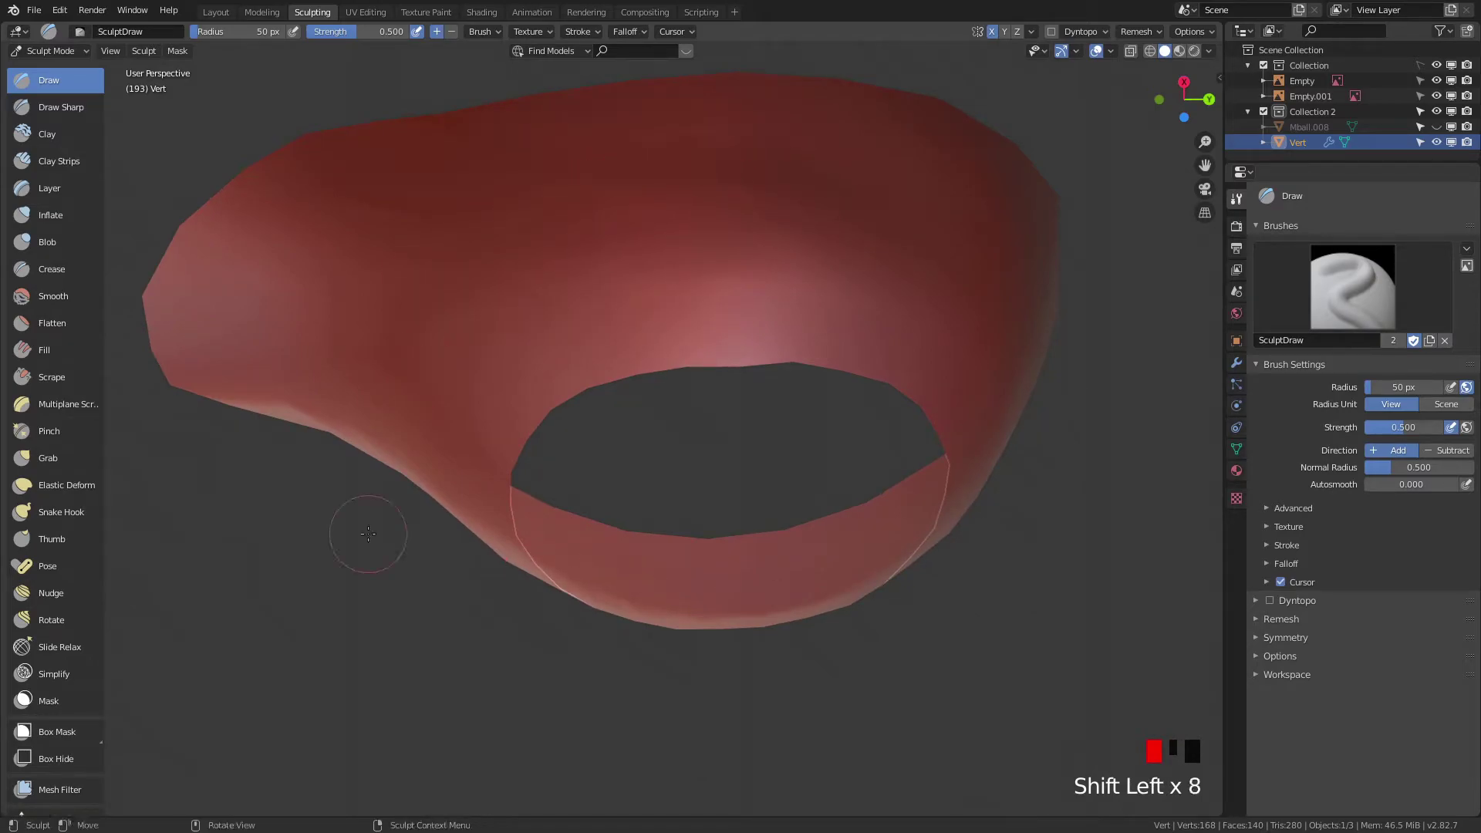
Step: Return to the Layout workspace and recalculate the normals of the whole shell mesh in Edit Mode
{"action": "left_click", "coordinate": [216, 12]}
{"action": "key", "text": "Tab"}
{"action": "key", "text": "a"}
{"action": "key", "text": "a"}
{"action": "key", "text": "a"}
{"action": "key", "text": "shift+n"}
{"action": "middle_click_drag", "start_coordinate": [743, 413], "coordinate": [761, 363]}
{"action": "key", "text": "q"}
{"action": "left_click", "coordinate": [763, 364]}
{"action": "key", "text": "ctrl+z"}
{"action": "middle_click_drag", "start_coordinate": [858, 349], "coordinate": [465, 234]}
{"action": "key", "text": "ctrl+shift+z"}
{"action": "left_click", "coordinate": [756, 330], "text": "alt"}
{"action": "key", "text": "ctrl+z"}
Step: Add a level 2 subdivision surface to the shell and check its shape from several sides
{"action": "key", "text": "Tab"}
{"action": "key", "text": "ctrl+2"}
{"action": "key", "text": "Tab"}
{"action": "left_click", "coordinate": [763, 270], "text": "ctrl"}
{"action": "middle_click_drag", "start_coordinate": [777, 279], "coordinate": [671, 354]}
{"action": "key", "text": "ctrl+shift+z"}
{"action": "key", "text": "Tab"}
{"action": "scroll", "coordinate": [900, 479], "scroll_direction": "down", "scroll_amount": 4}
{"action": "mouse_move", "coordinate": [899, 479]}
{"action": "middle_mouse_down"}
{"action": "mouse_move", "coordinate": [771, 470]}
{"action": "mouse_move", "coordinate": [886, 456]}
{"action": "middle_mouse_up"}
{"action": "scroll", "coordinate": [771, 469], "scroll_direction": "up", "scroll_amount": 4}
{"action": "key", "text": "Tab"}
{"action": "left_click", "coordinate": [630, 164]}
{"action": "left_click", "coordinate": [657, 164], "text": "ctrl"}
{"action": "key", "text": "ctrl+e"}
{"action": "left_click", "coordinate": [657, 164]}
{"action": "middle_click_drag", "start_coordinate": [657, 163], "coordinate": [899, 334]}
{"action": "key", "text": "ctrl+z"}
{"action": "scroll", "coordinate": [824, 300], "scroll_direction": "up", "scroll_amount": 2}
{"action": "middle_click_drag", "start_coordinate": [825, 300], "coordinate": [840, 555]}
{"action": "key", "text": "ctrl+z"}
{"action": "key", "text": "ctrl+shift+z"}
Step: Select a patch of vertices beneath the spout and compare the surface before and after the last change
{"action": "left_click", "coordinate": [763, 461]}
{"action": "left_click", "coordinate": [640, 466], "text": "ctrl"}
{"action": "middle_click_drag", "start_coordinate": [754, 489], "coordinate": [852, 496]}
{"action": "key", "text": "ctrl+z"}
{"action": "key", "text": "ctrl+z"}
{"action": "key", "text": "ctrl+shift+z"}
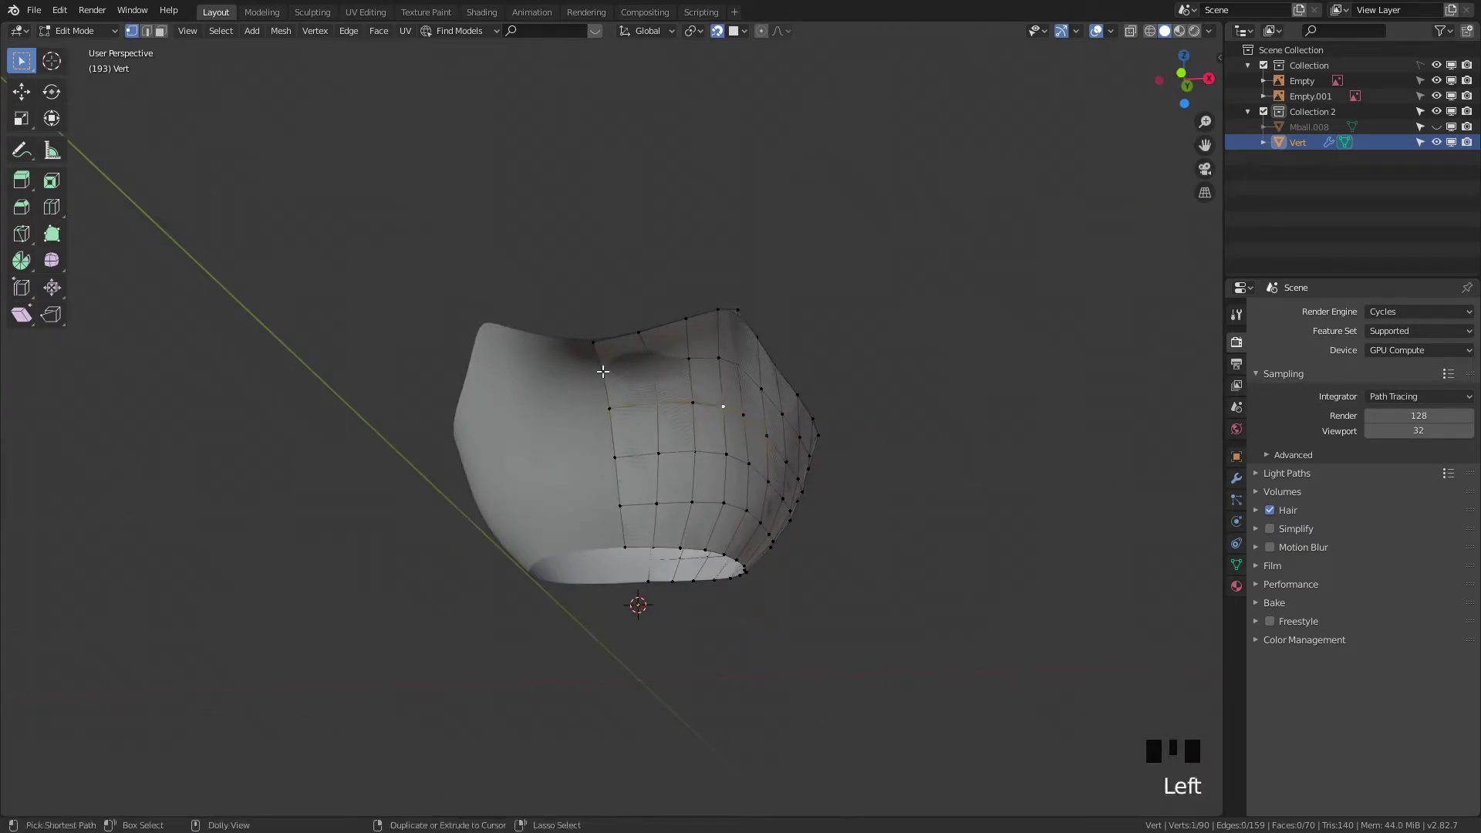
{"action": "left_click", "coordinate": [611, 406], "text": "ctrl+shift"}
{"action": "key", "text": "period"}
{"action": "key", "text": "5"}
{"action": "middle_click_drag", "start_coordinate": [872, 394], "coordinate": [938, 460]}
{"action": "key", "text": "ctrl+z"}
{"action": "key", "text": "ctrl+shift+z"}
Step: Check the shell's underside and spout in Object Mode and reopen the shell mesh in Edit Mode
{"action": "key", "text": "q"}
{"action": "key", "text": "Tab"}
{"action": "left_click", "coordinate": [1058, 481]}
{"action": "middle_click_drag", "start_coordinate": [1058, 481], "coordinate": [959, 403]}
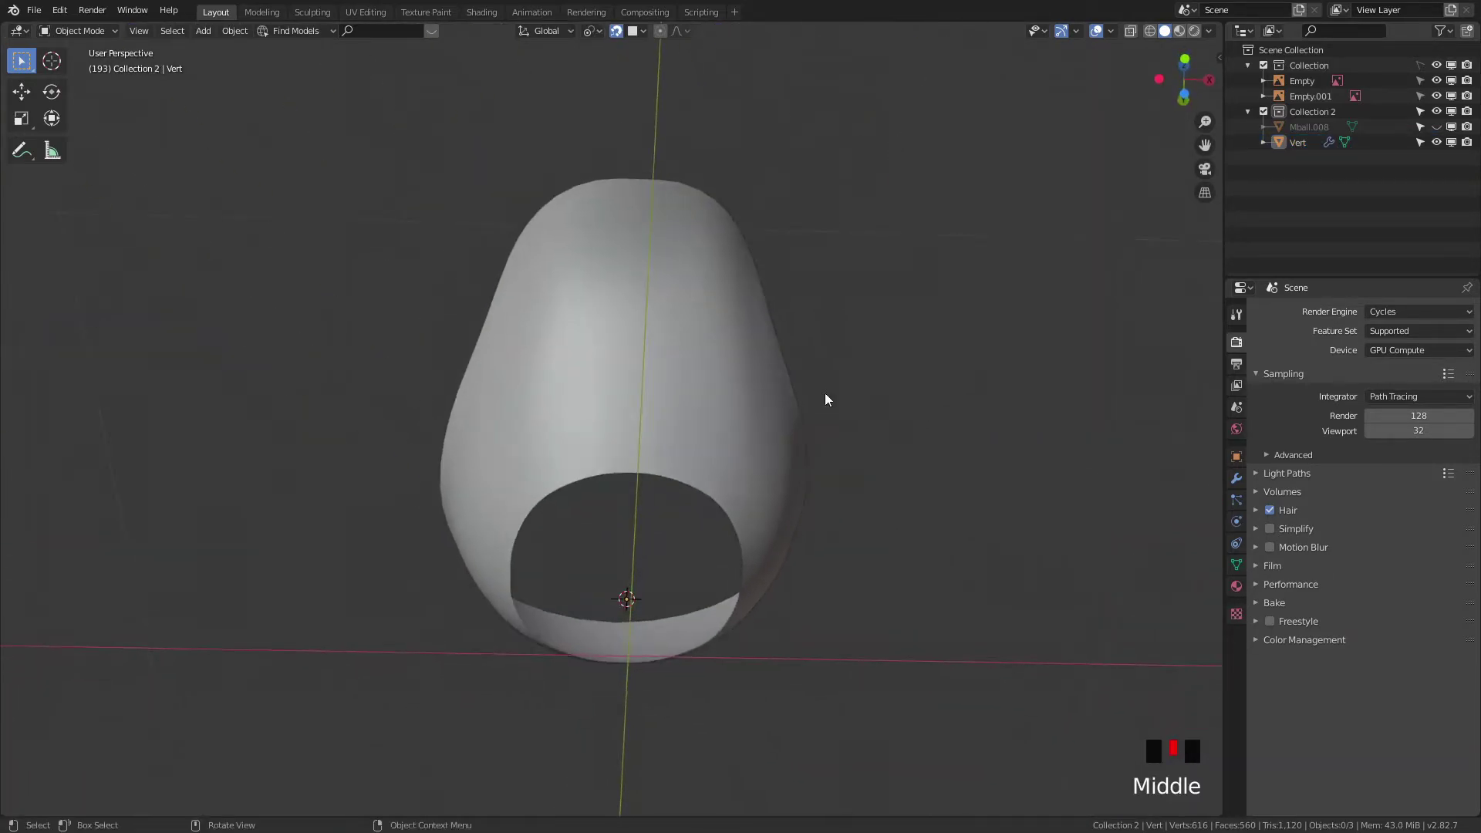
{"action": "left_click", "coordinate": [793, 397]}
{"action": "key", "text": "Tab"}
{"action": "scroll", "coordinate": [793, 397], "scroll_direction": "up", "scroll_amount": 3}
{"action": "middle_click_drag", "start_coordinate": [794, 397], "coordinate": [708, 439]}
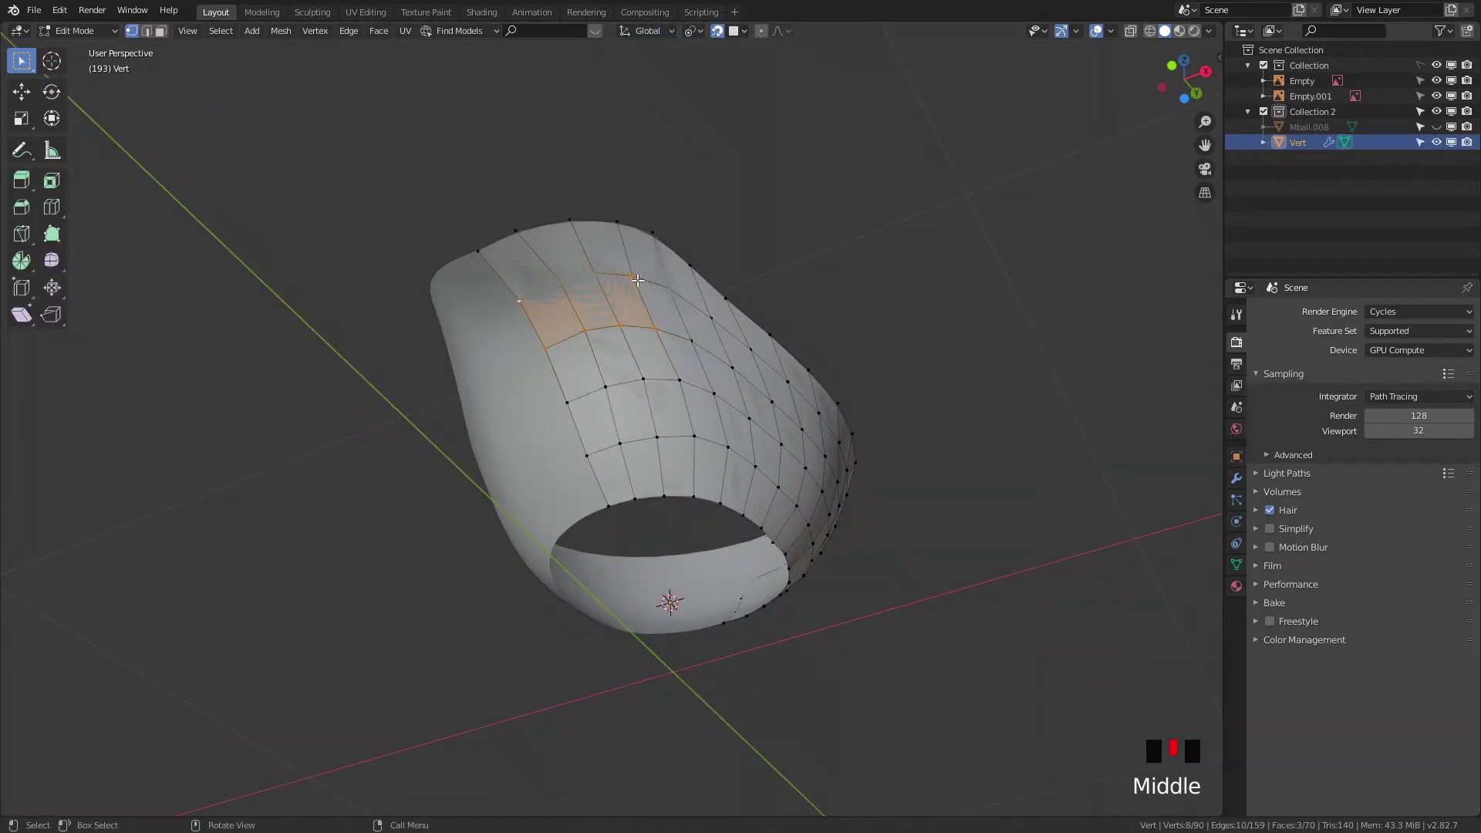
Step: Slide the uneven vertices and edges beneath the spout along the surface to even out their spacing
{"action": "left_click", "coordinate": [586, 338]}
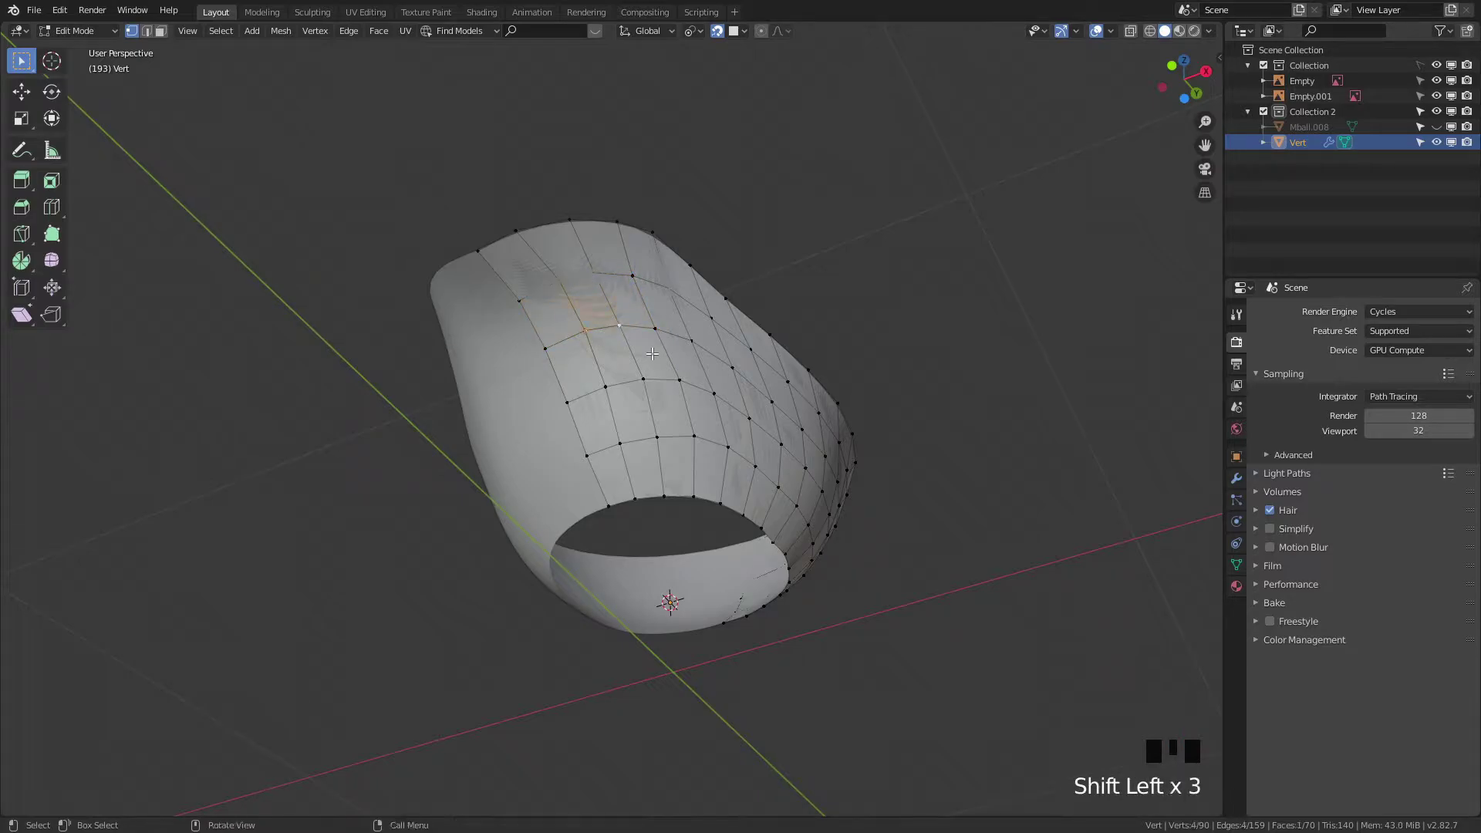
{"action": "key", "text": "g"}
{"action": "right_click", "coordinate": [565, 287]}
{"action": "key", "text": "g"}
{"action": "key", "text": "g"}
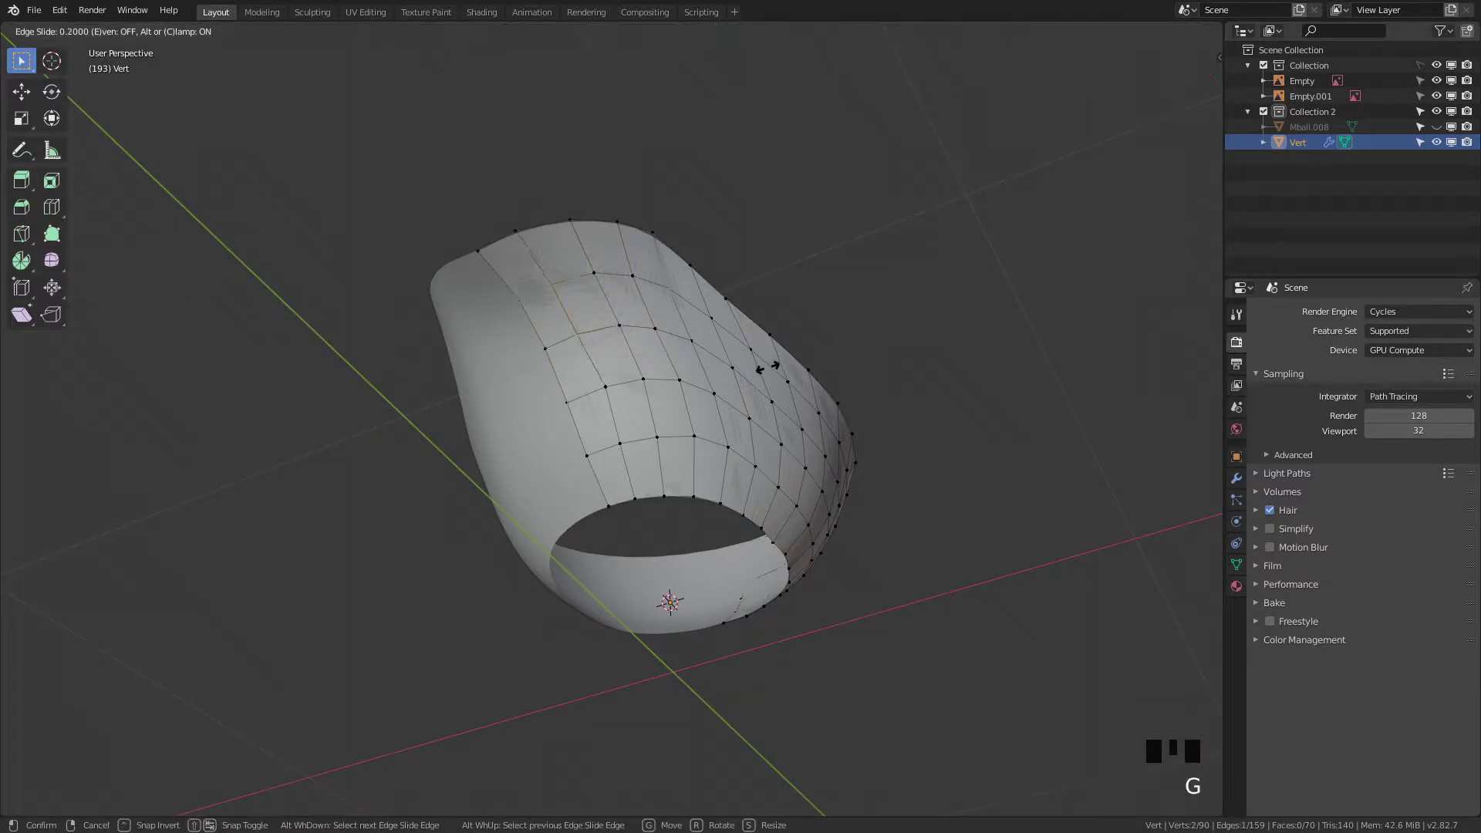
{"action": "left_click", "coordinate": [779, 382]}
{"action": "key", "text": "g"}
{"action": "key", "text": "g"}
{"action": "left_click", "coordinate": [591, 275]}
{"action": "left_click", "coordinate": [640, 380], "text": "ctrl"}
{"action": "key", "text": "g"}
{"action": "key", "text": "g"}
{"action": "middle_click_drag", "start_coordinate": [893, 413], "coordinate": [499, 215]}
Step: In the Sculpting workspace, enlarge the brush radius to 201 px and smooth the side of the shell
{"action": "key", "text": "Tab"}
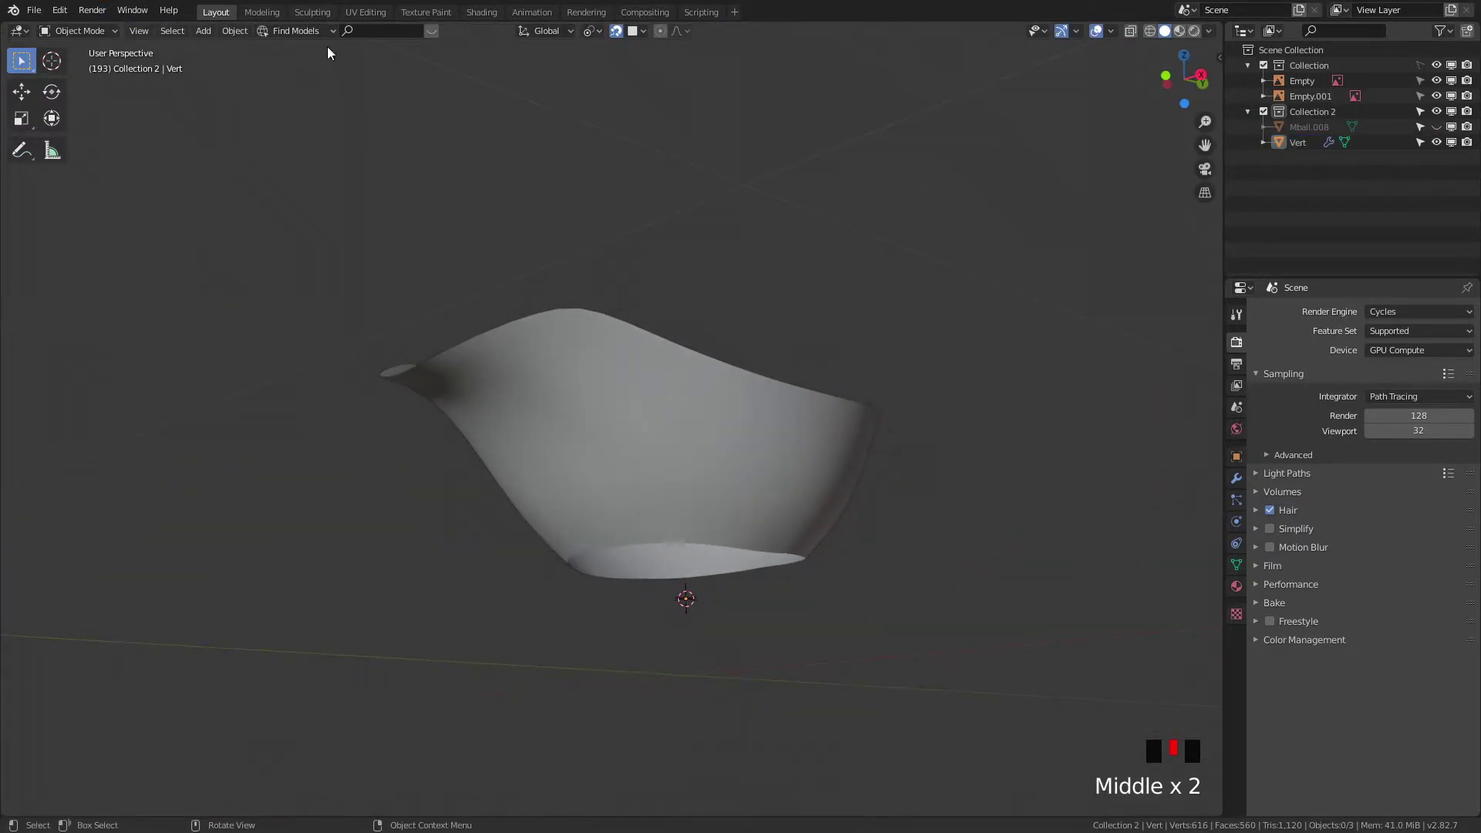
{"action": "left_click", "coordinate": [629, 503]}
{"action": "left_click", "coordinate": [312, 12]}
{"action": "middle_click_drag", "start_coordinate": [617, 540], "coordinate": [651, 612]}
{"action": "scroll", "coordinate": [727, 478], "scroll_direction": "up", "scroll_amount": 4}
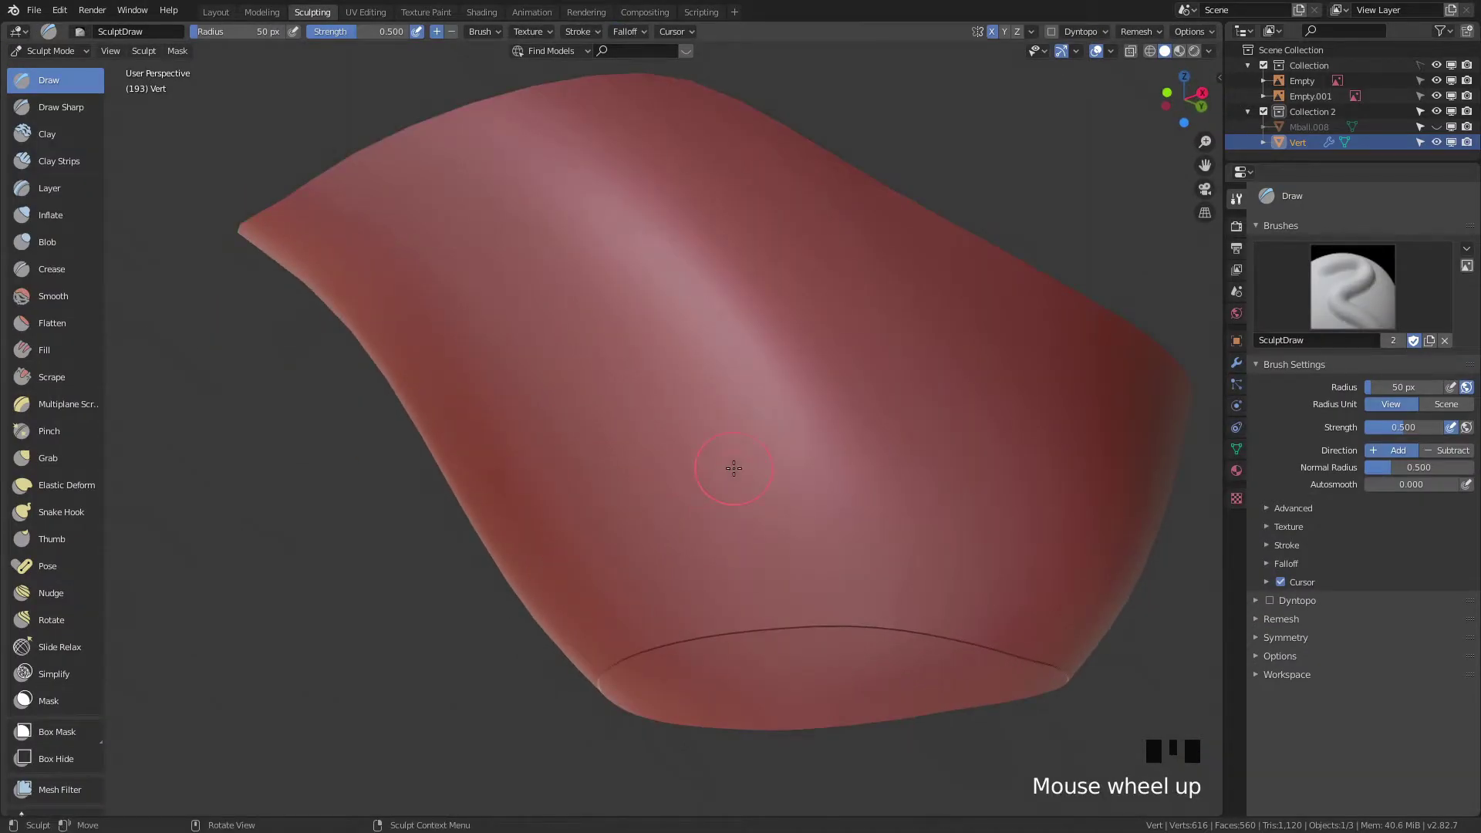
{"action": "middle_click_drag", "start_coordinate": [779, 440], "coordinate": [822, 440]}
{"action": "key", "text": "ctrl+shift+z"}
{"action": "key", "text": "f"}
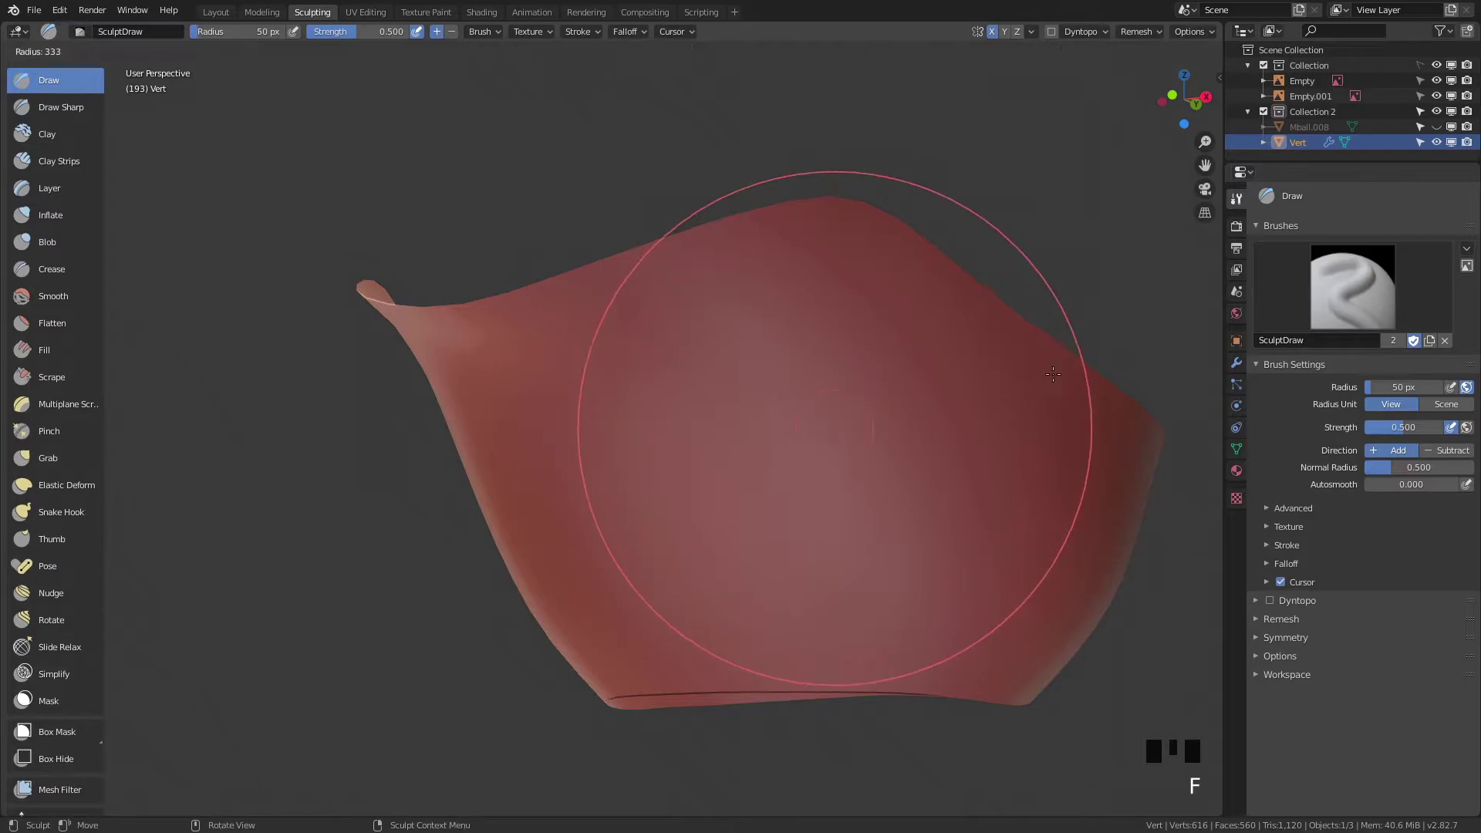
{"action": "left_click", "coordinate": [835, 463], "text": "shift"}
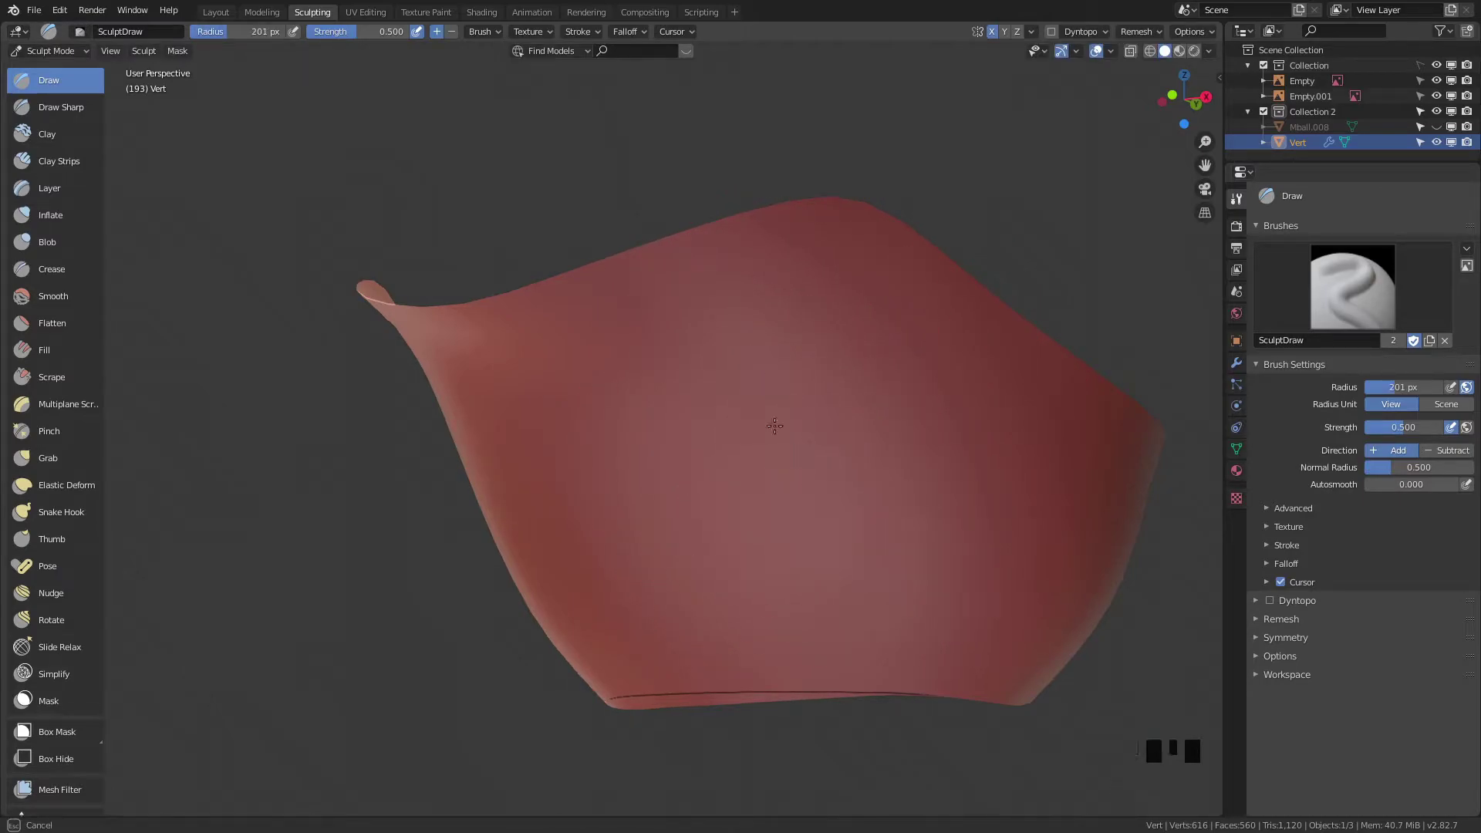
{"action": "mouse_move", "coordinate": [698, 466]}
{"action": "middle_mouse_down"}
{"action": "mouse_move", "coordinate": [887, 347]}
{"action": "mouse_move", "coordinate": [1037, 375]}
{"action": "mouse_move", "coordinate": [816, 390]}
{"action": "middle_mouse_up"}
{"action": "key", "text": "ctrl+z"}
{"action": "key", "text": "ctrl+shift+z"}
{"action": "scroll", "coordinate": [798, 397], "scroll_direction": "up", "scroll_amount": 3}
Step: Return to the Layout workspace and check the shell's shape, including in right orthographic view against the reference drawing
{"action": "left_click", "coordinate": [216, 11]}
{"action": "key", "text": "Tab"}
{"action": "mouse_move", "coordinate": [455, 577]}
{"action": "middle_mouse_down"}
{"action": "mouse_move", "coordinate": [810, 538]}
{"action": "mouse_move", "coordinate": [838, 608]}
{"action": "mouse_move", "coordinate": [741, 563]}
{"action": "mouse_move", "coordinate": [681, 641]}
{"action": "mouse_move", "coordinate": [847, 589]}
{"action": "middle_mouse_up"}
{"action": "key", "text": "Tab"}
{"action": "scroll", "coordinate": [887, 594], "scroll_direction": "up", "scroll_amount": 5}
{"action": "middle_click_drag", "start_coordinate": [937, 596], "coordinate": [811, 564]}
{"action": "left_click", "coordinate": [947, 561]}
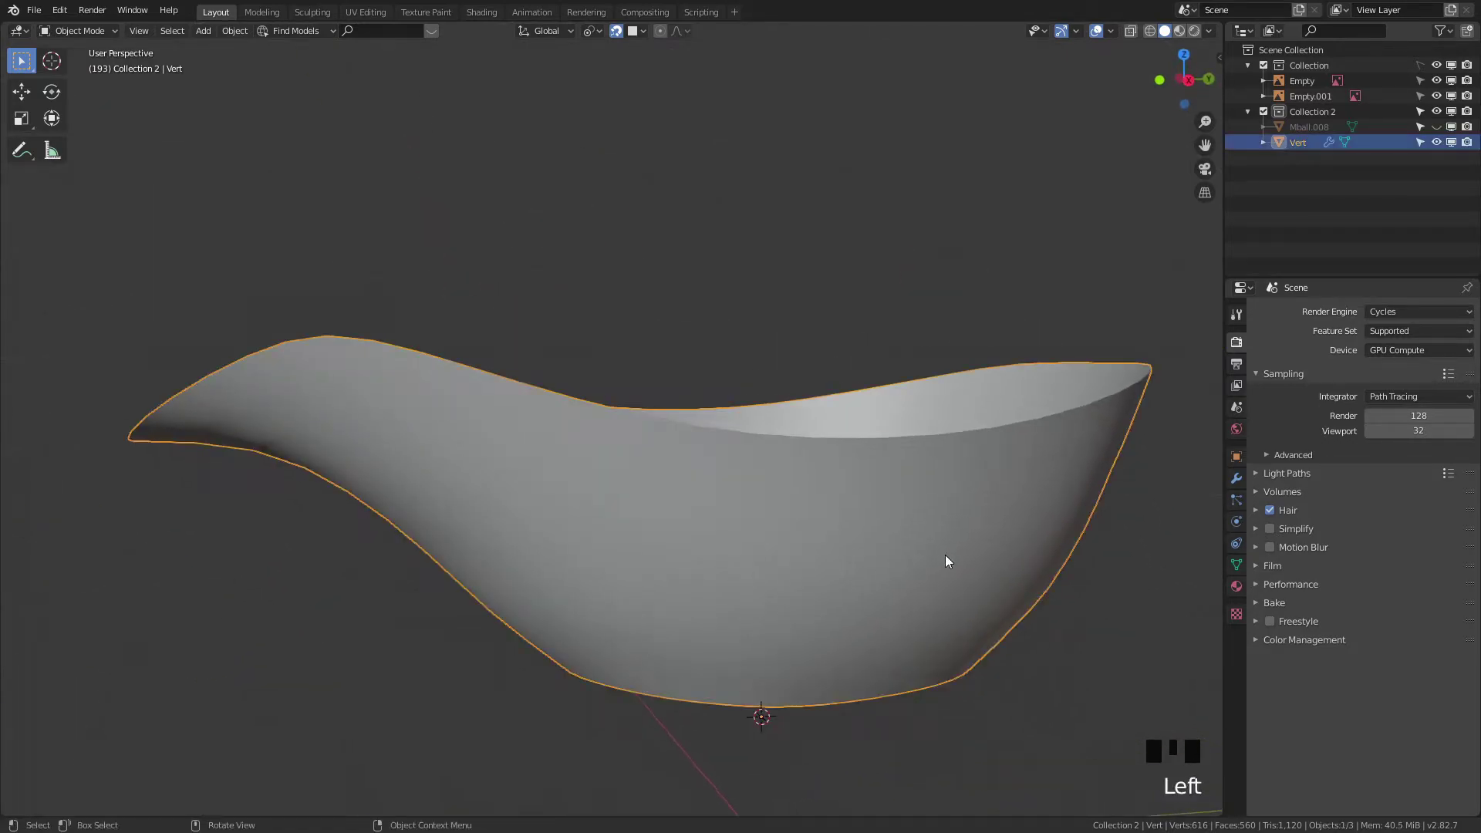
{"action": "key", "text": "KP_3"}
{"action": "scroll", "coordinate": [922, 546], "scroll_direction": "down", "scroll_amount": 3}
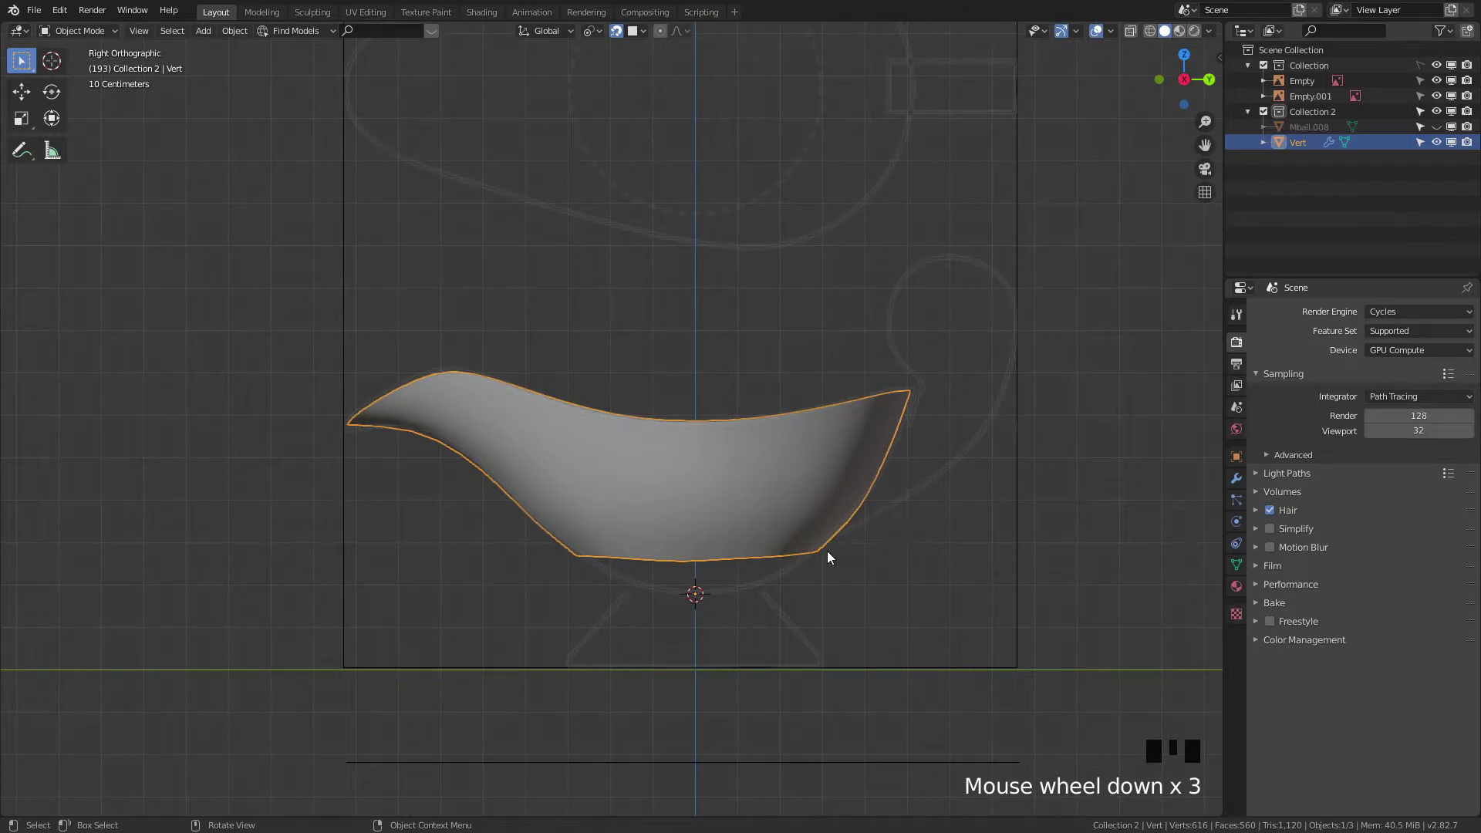
Step: Duplicate the shell in place, hide the original from viewport and render, and apply the copy's Mirror modifier
{"action": "left_click", "coordinate": [1235, 479]}
{"action": "key", "text": "shift+d"}
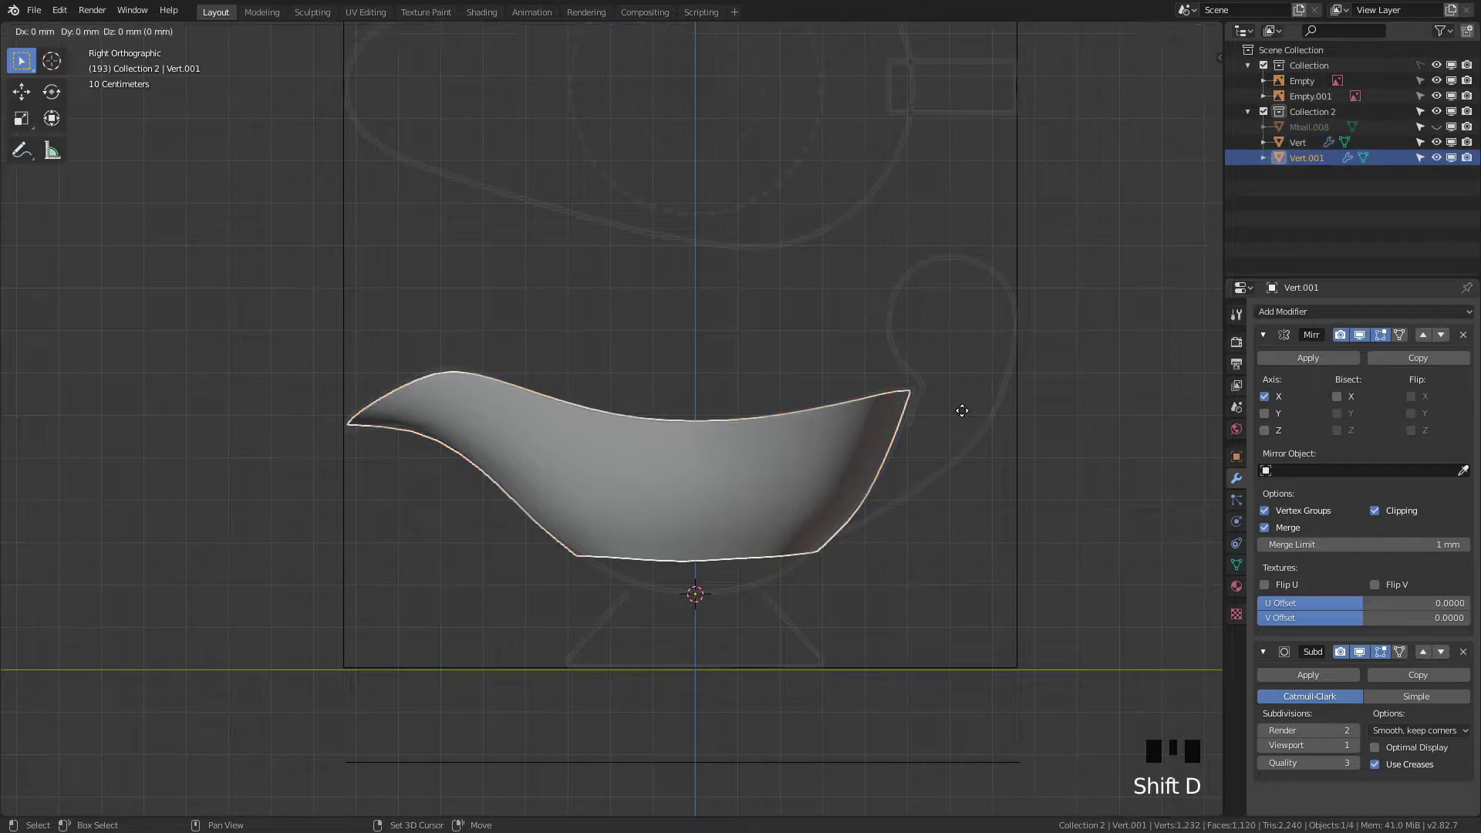
{"action": "right_click", "coordinate": [995, 336]}
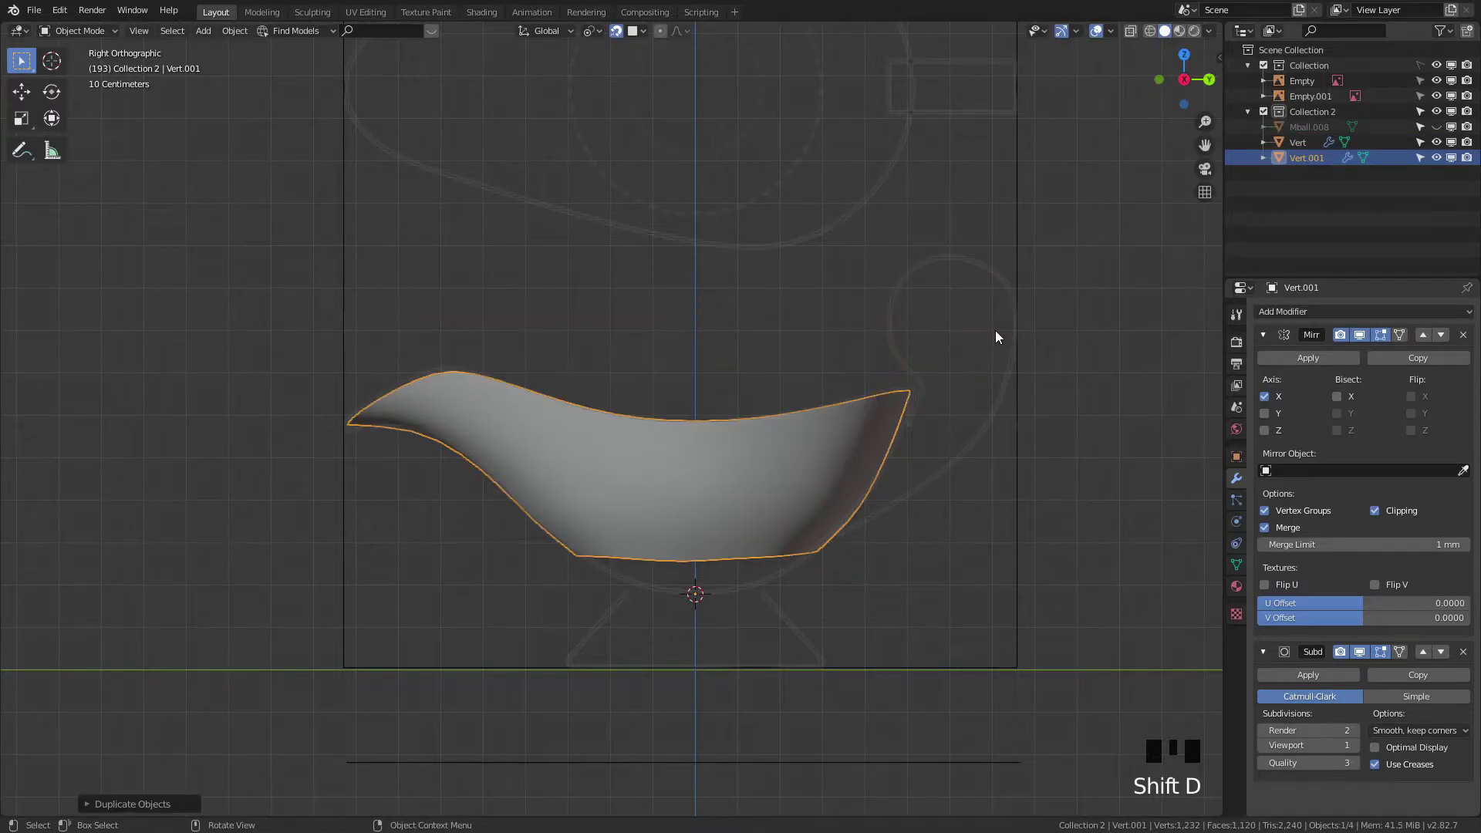
{"action": "left_click", "coordinate": [1436, 142]}
{"action": "left_click", "coordinate": [1466, 142]}
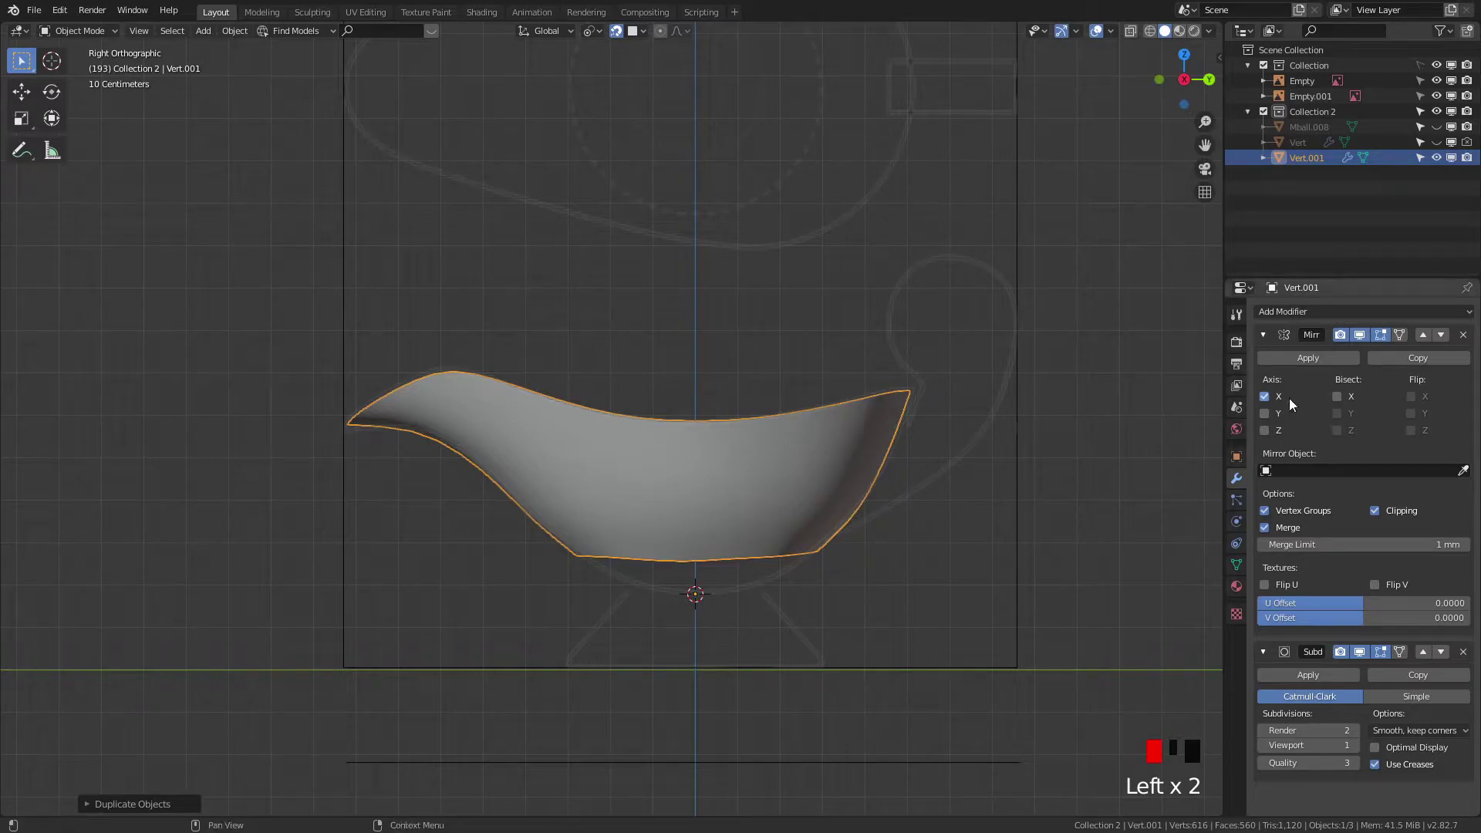
{"action": "left_click", "coordinate": [1329, 360]}
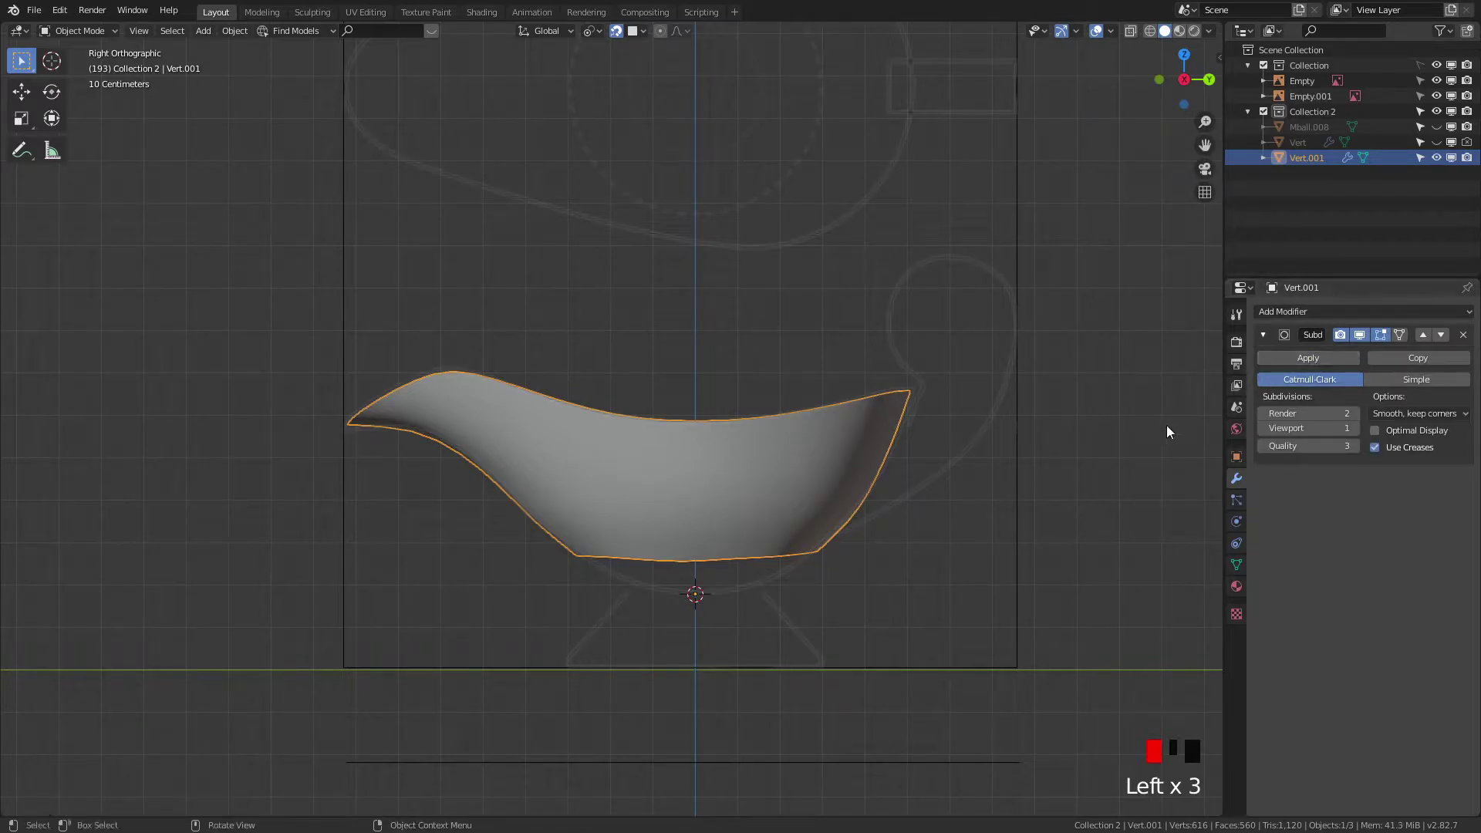
Step: Extrude the open bottom edge loop of the duplicated shell and scale the new ring inward
{"action": "key", "text": "Tab"}
{"action": "left_click", "coordinate": [766, 556], "text": "alt"}
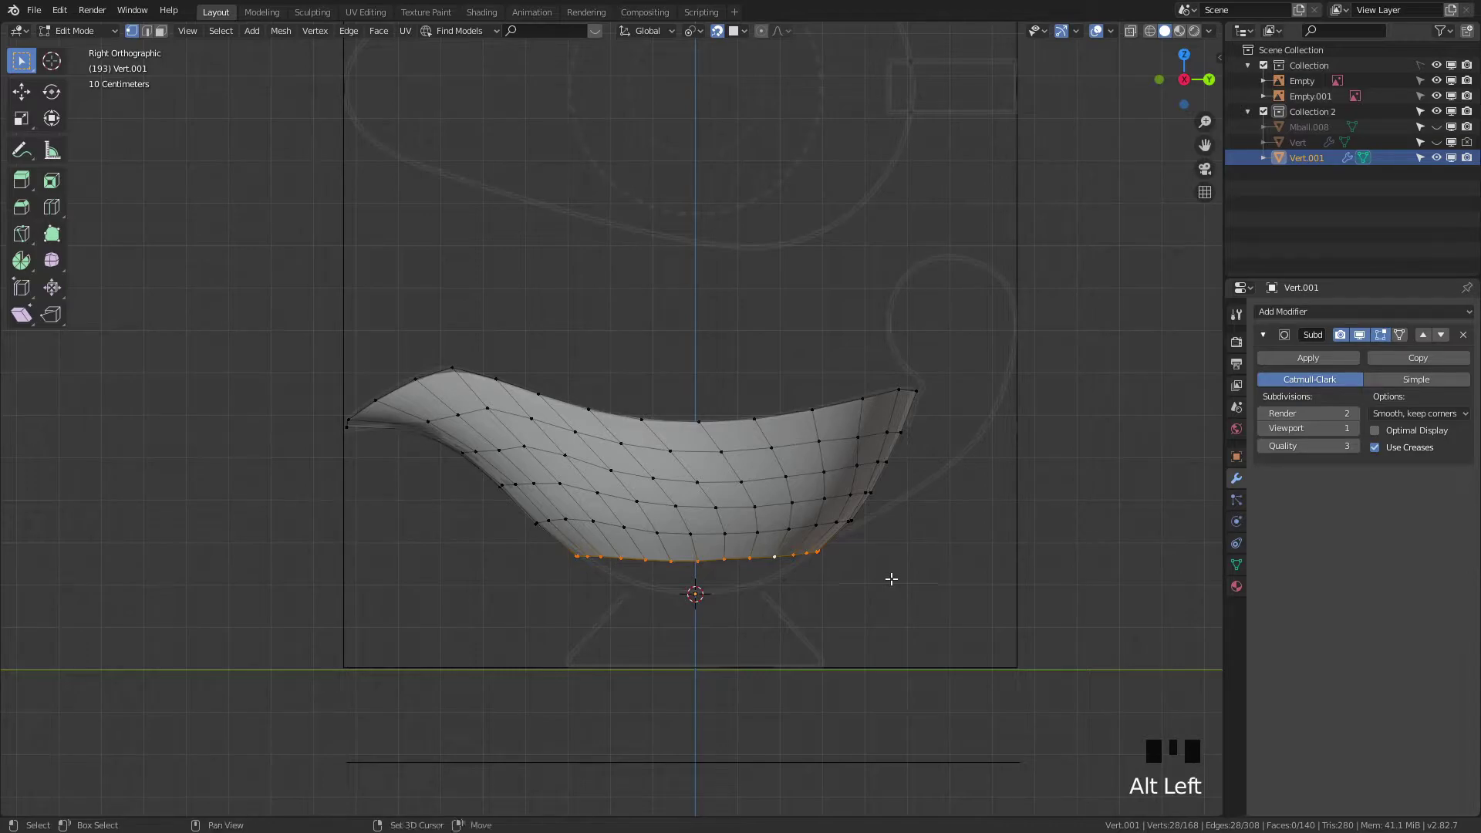
{"action": "key", "text": "e"}
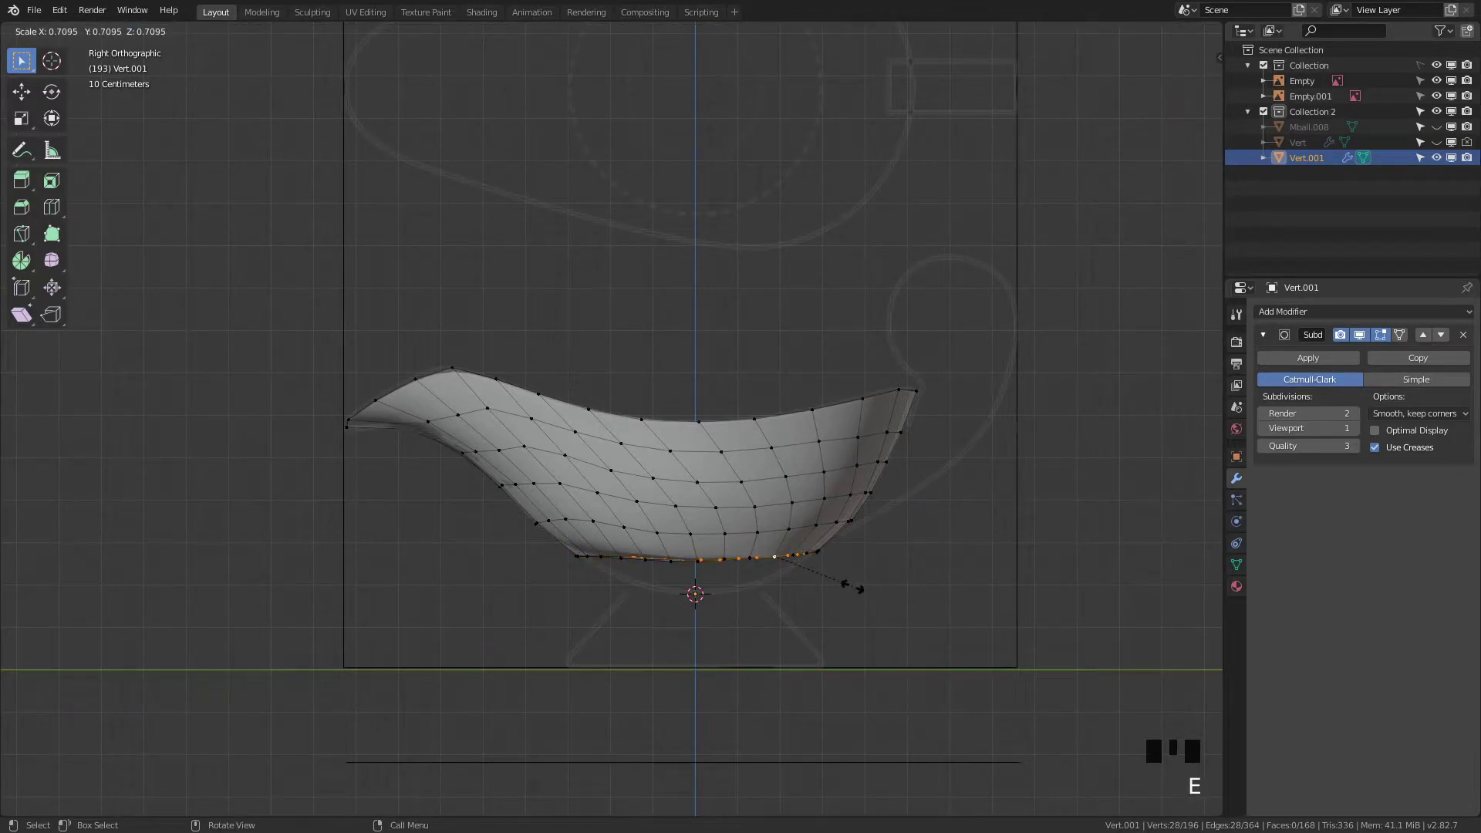
{"action": "right_click", "coordinate": [852, 586]}
{"action": "key", "text": "period"}
{"action": "left_click", "coordinate": [862, 518]}
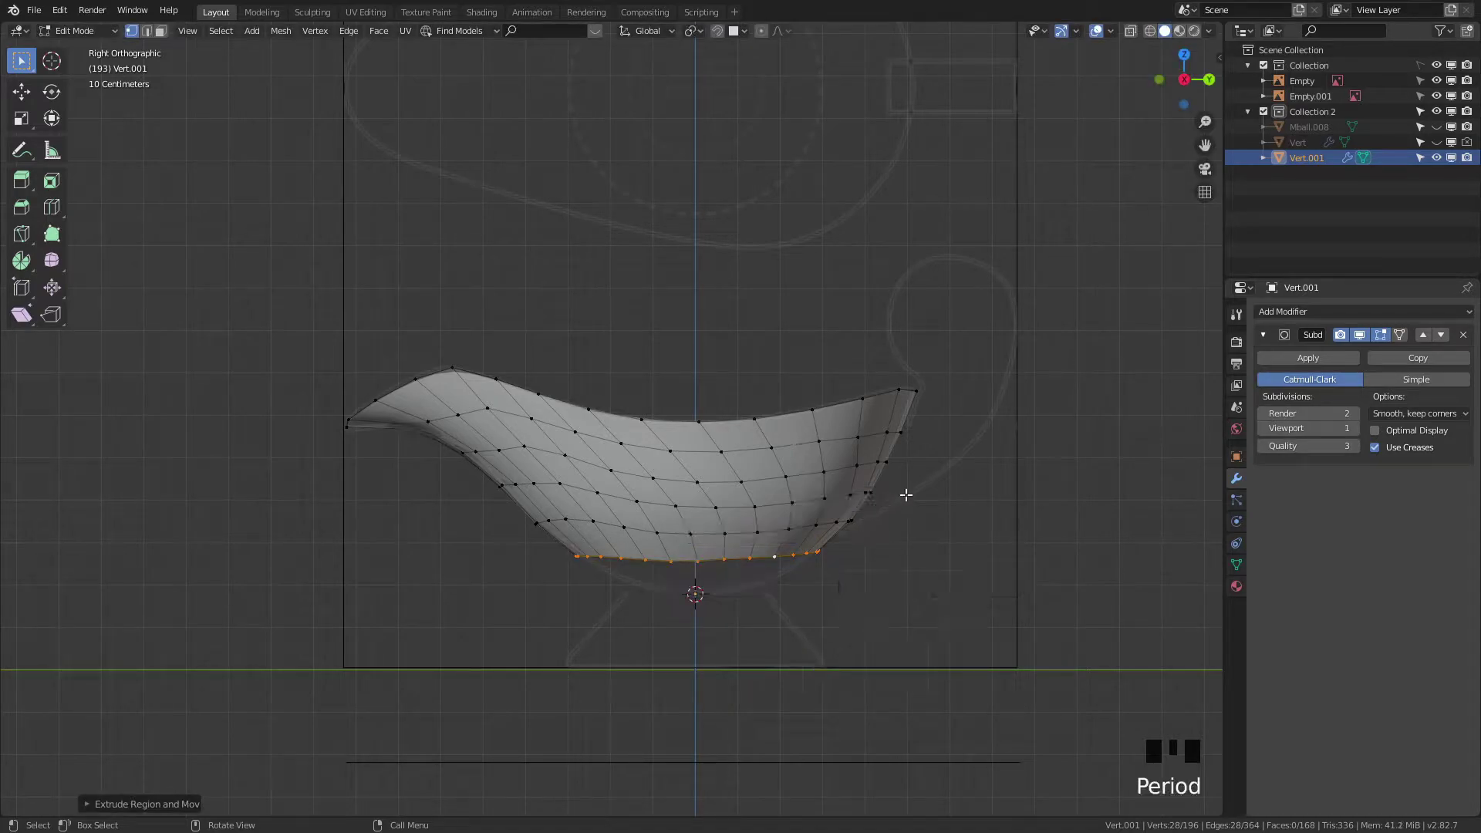
{"action": "key", "text": "e"}
{"action": "right_click", "coordinate": [929, 453]}
{"action": "key", "text": "KP_Decimal"}
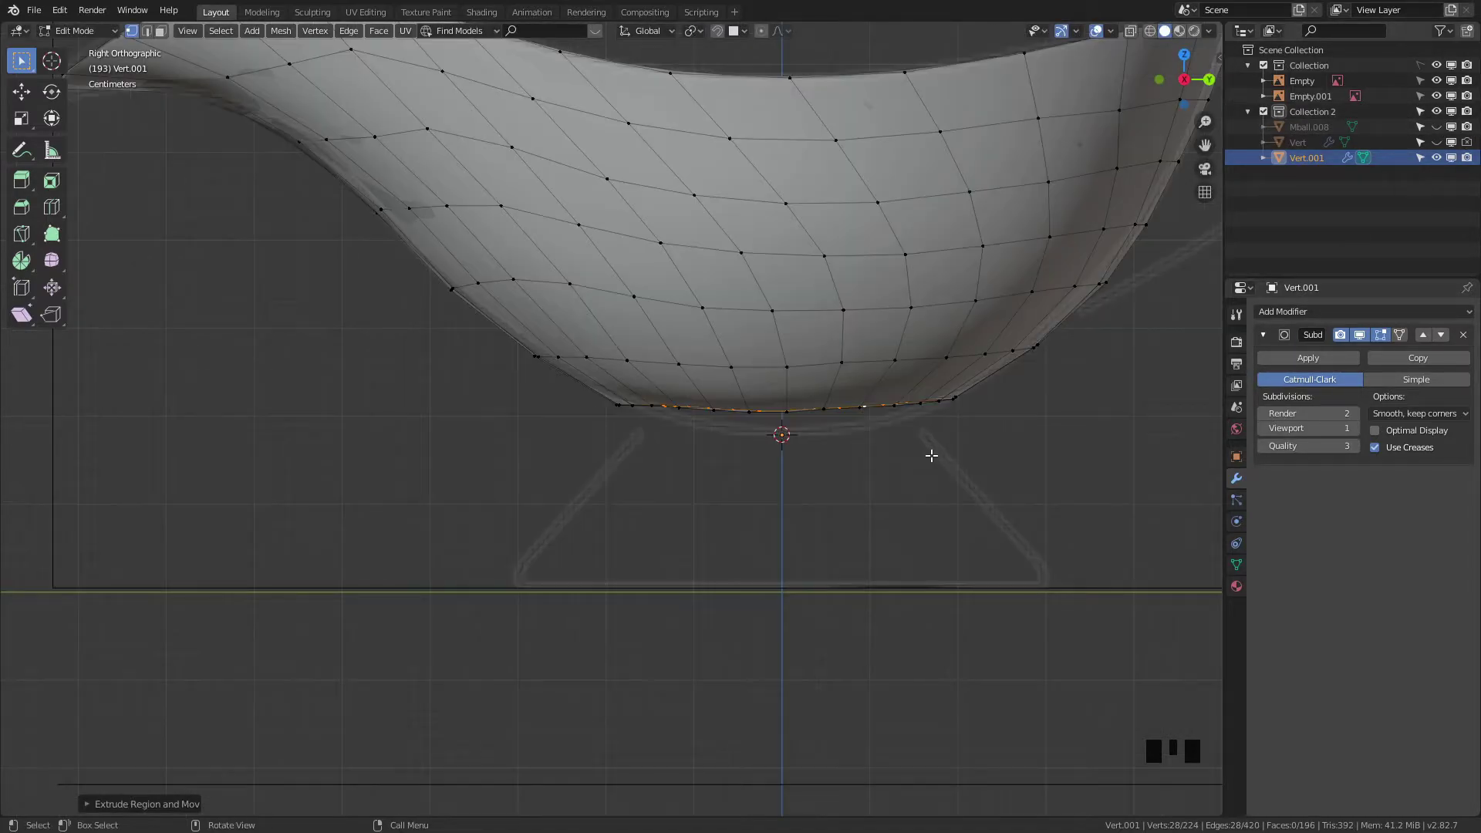
Step: Lower the new bottom ring along Z to the reference curve and scale it further inward
{"action": "key", "text": "g"}
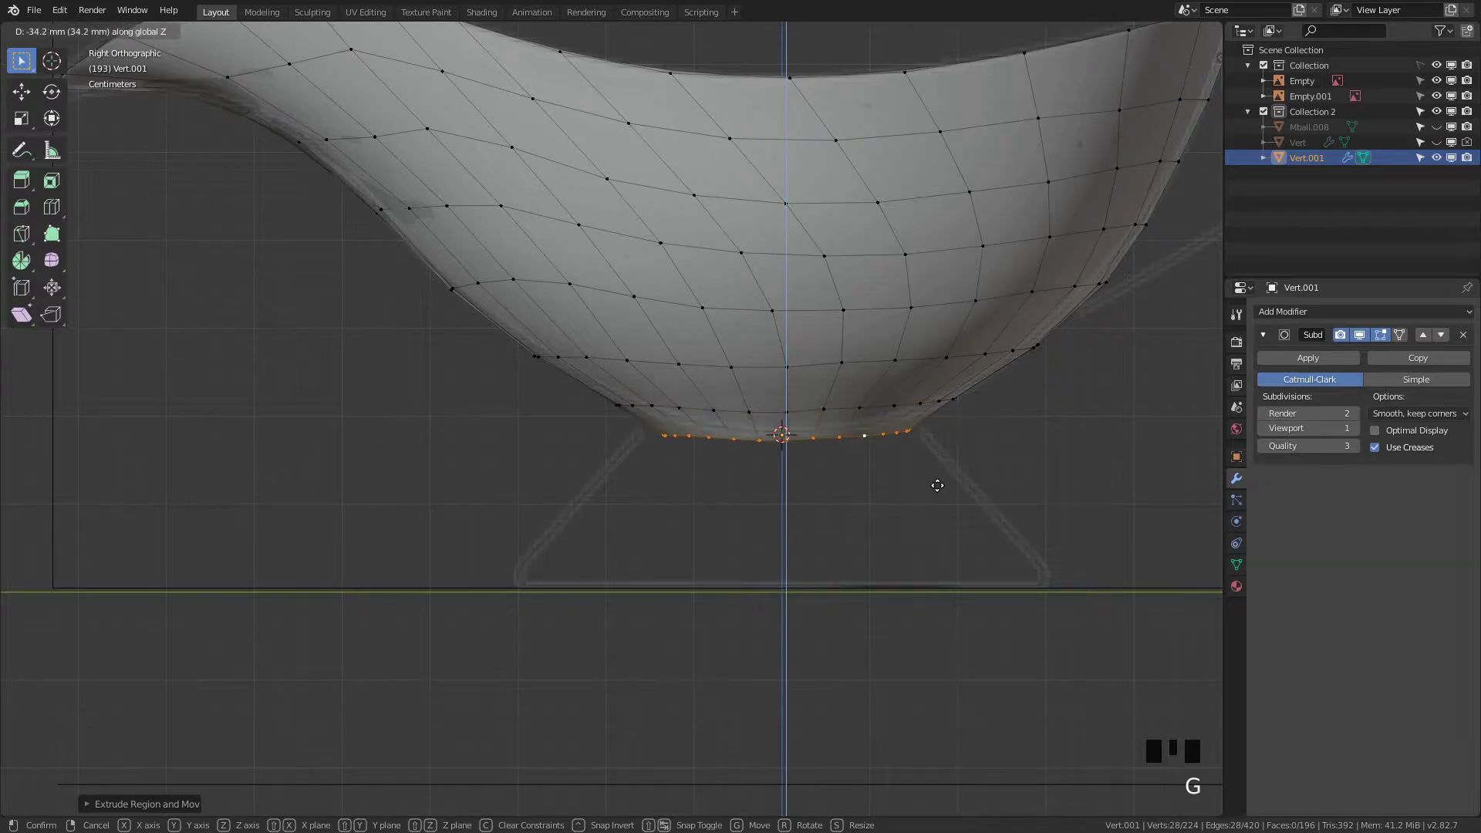
{"action": "left_click", "coordinate": [937, 479]}
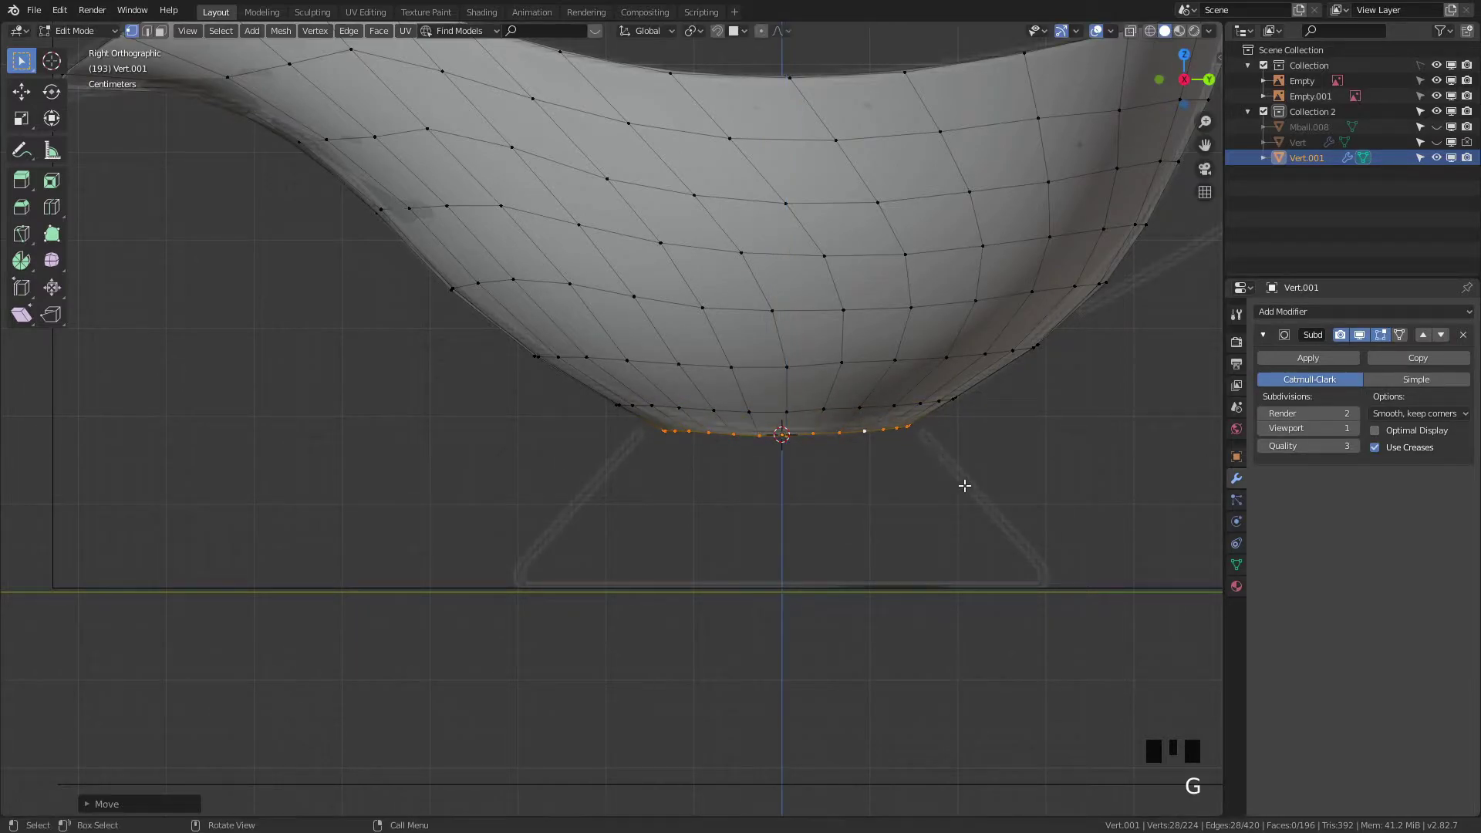
{"action": "key", "text": "s"}
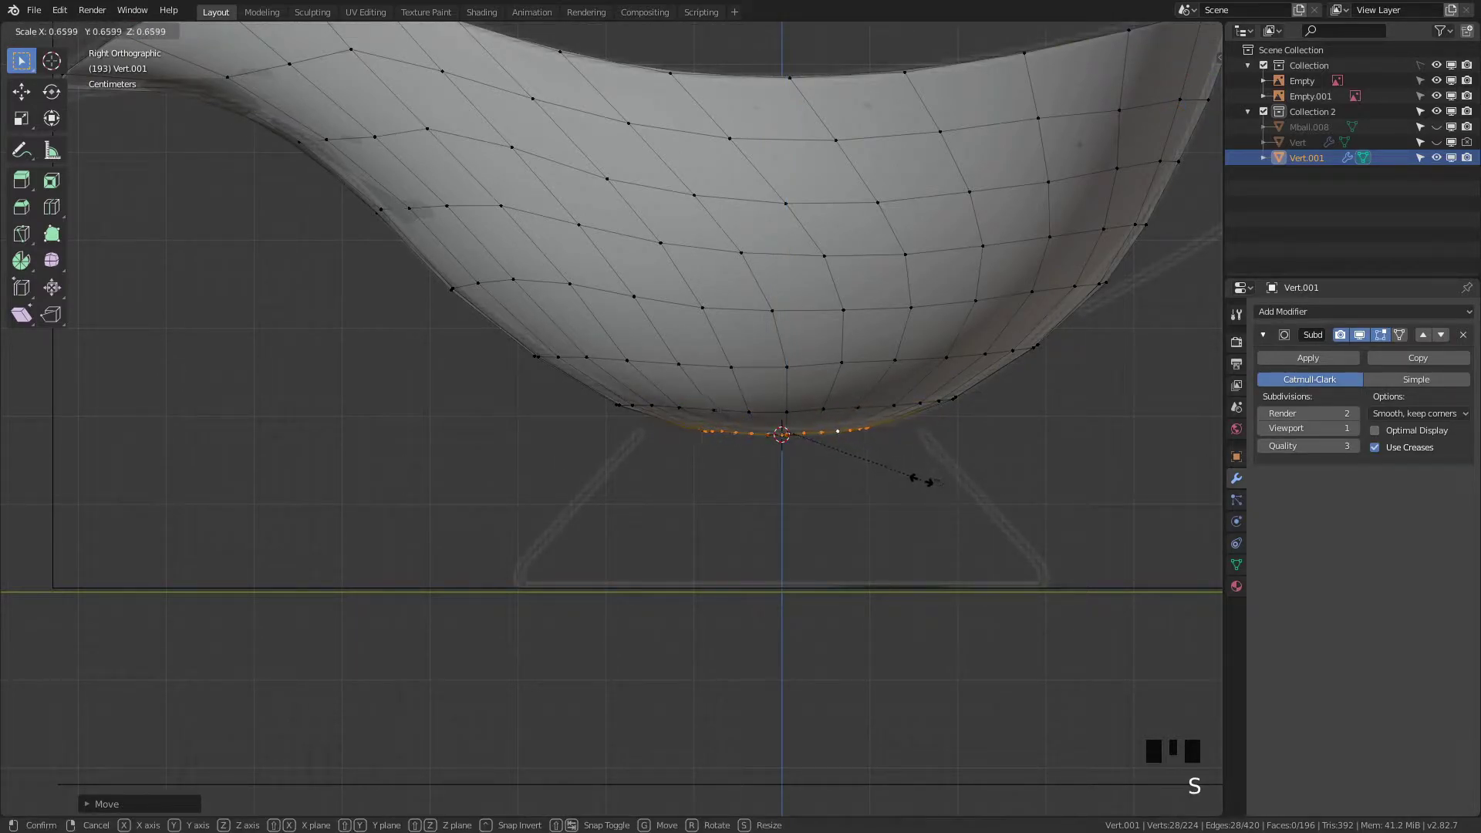
{"action": "left_click", "coordinate": [909, 480]}
Step: Fill the remaining opening in the bottom of the shell with a face
{"action": "middle_click_drag", "start_coordinate": [977, 494], "coordinate": [817, 481]}
{"action": "scroll", "coordinate": [925, 386], "scroll_direction": "down", "scroll_amount": 4}
{"action": "scroll", "coordinate": [806, 405], "scroll_direction": "up", "scroll_amount": 4}
{"action": "key", "text": "f"}
{"action": "left_click", "coordinate": [747, 436], "text": "ctrl"}
{"action": "left_click", "coordinate": [747, 435], "text": "shift"}
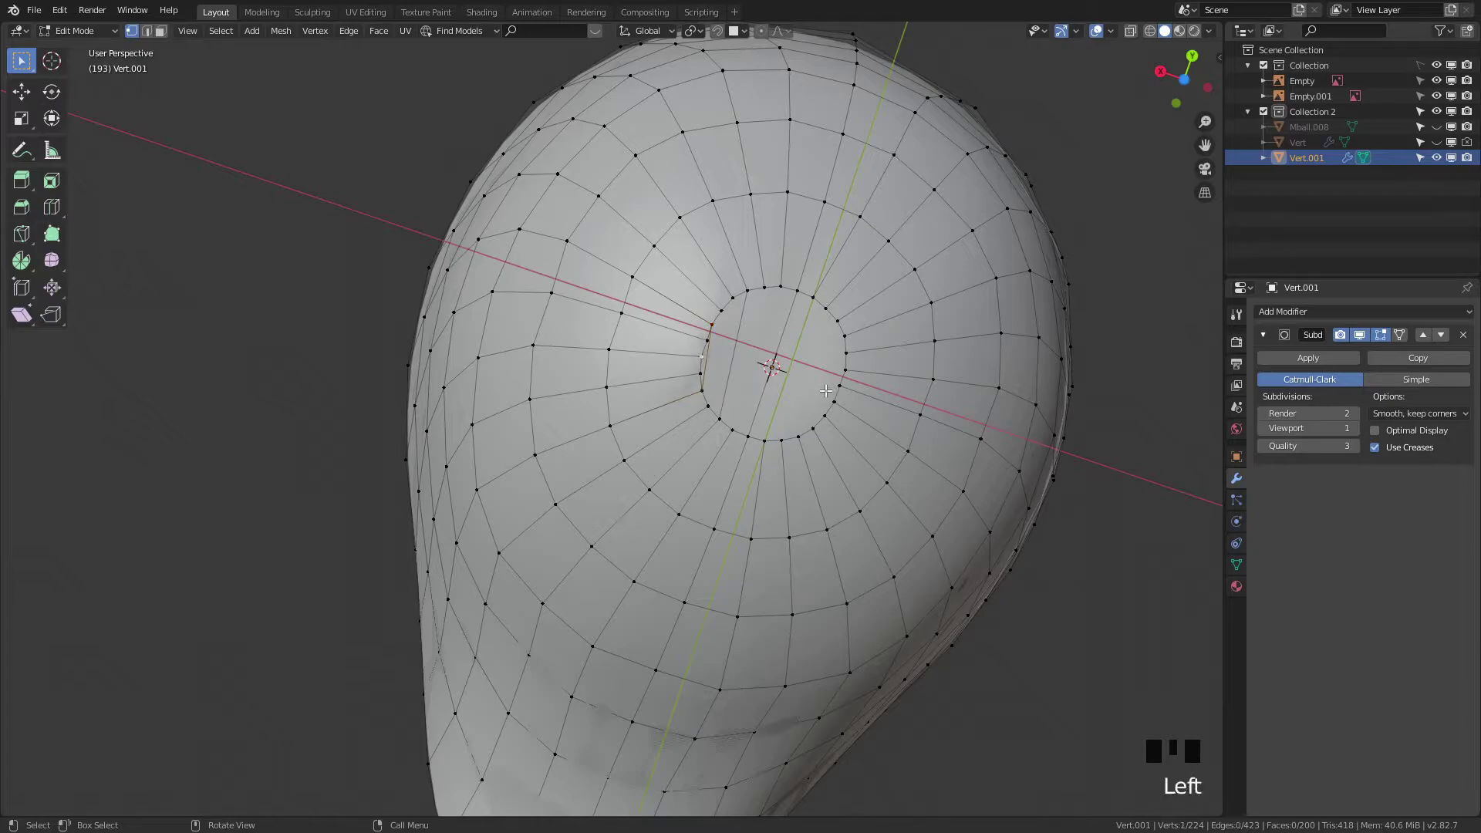
Step: Connect opposite ring vertices across the bottom face to begin dividing it into a grid
{"action": "middle_click_drag", "start_coordinate": [830, 373], "coordinate": [830, 391]}
{"action": "key", "text": "ctrl+z"}
{"action": "key", "text": "j"}
{"action": "middle_click_drag", "start_coordinate": [702, 355], "coordinate": [696, 328]}
{"action": "left_click", "coordinate": [690, 317]}
{"action": "scroll", "coordinate": [695, 323], "scroll_direction": "up", "scroll_amount": 3}
Step: Toggle snapping and reposition the uneven vertices on one side of the bottom ring, sliding them along their edges
{"action": "key", "text": "shift+Tab"}
{"action": "middle_click_drag", "start_coordinate": [818, 386], "coordinate": [828, 459]}
{"action": "key", "text": "g"}
{"action": "left_click", "coordinate": [887, 428]}
{"action": "key", "text": "shift+Tab"}
{"action": "key", "text": "g"}
{"action": "key", "text": "g"}
{"action": "left_click", "coordinate": [929, 409]}
{"action": "key", "text": "g"}
{"action": "key", "text": "g"}
{"action": "left_click", "coordinate": [792, 486]}
{"action": "key", "text": "g"}
{"action": "key", "text": "g"}
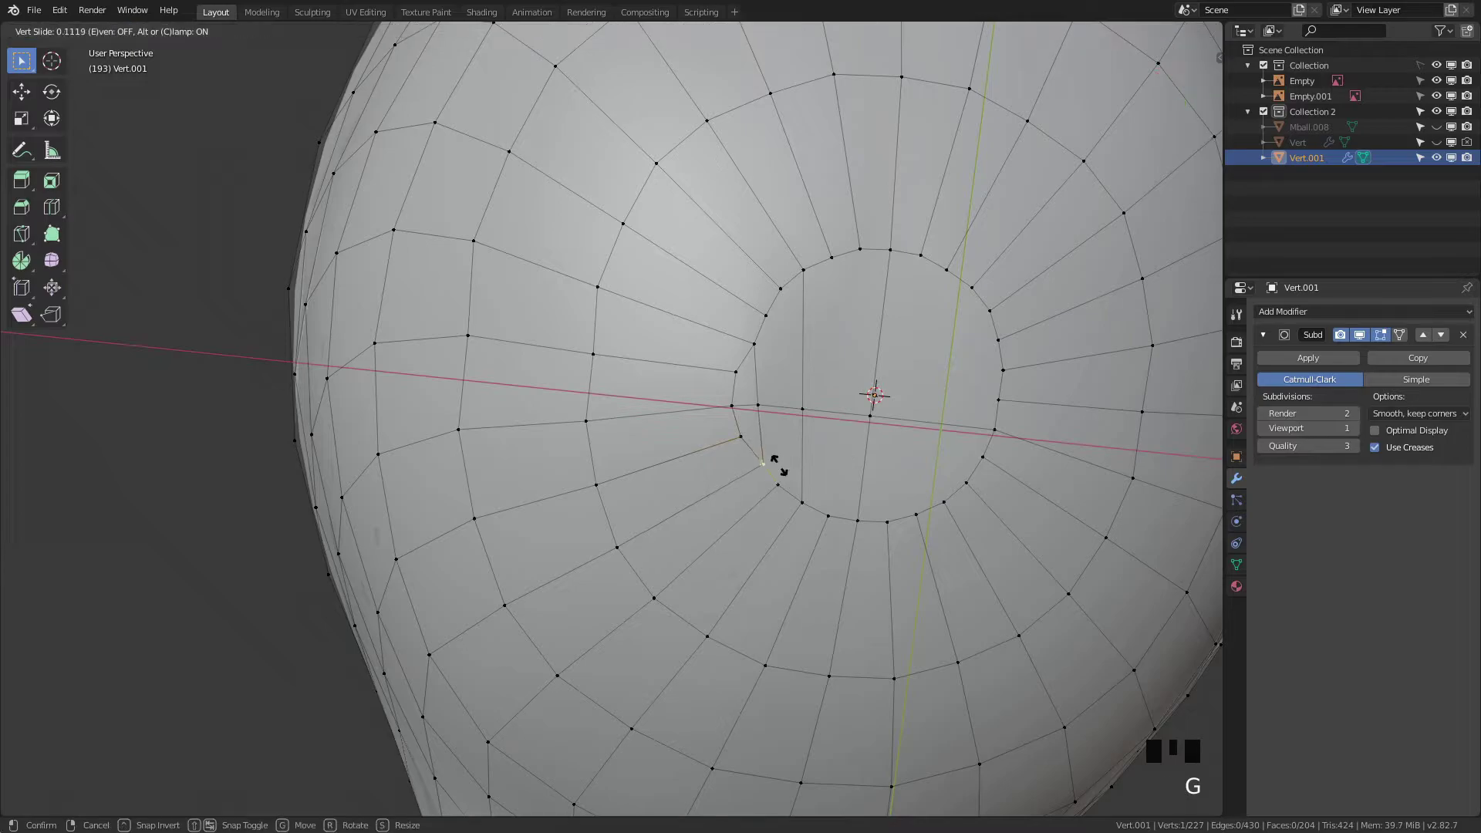
{"action": "left_click", "coordinate": [798, 484]}
Step: Slide two neighbouring vertices farther around the bottom ring along their edges to round its outline
{"action": "left_click", "coordinate": [762, 321]}
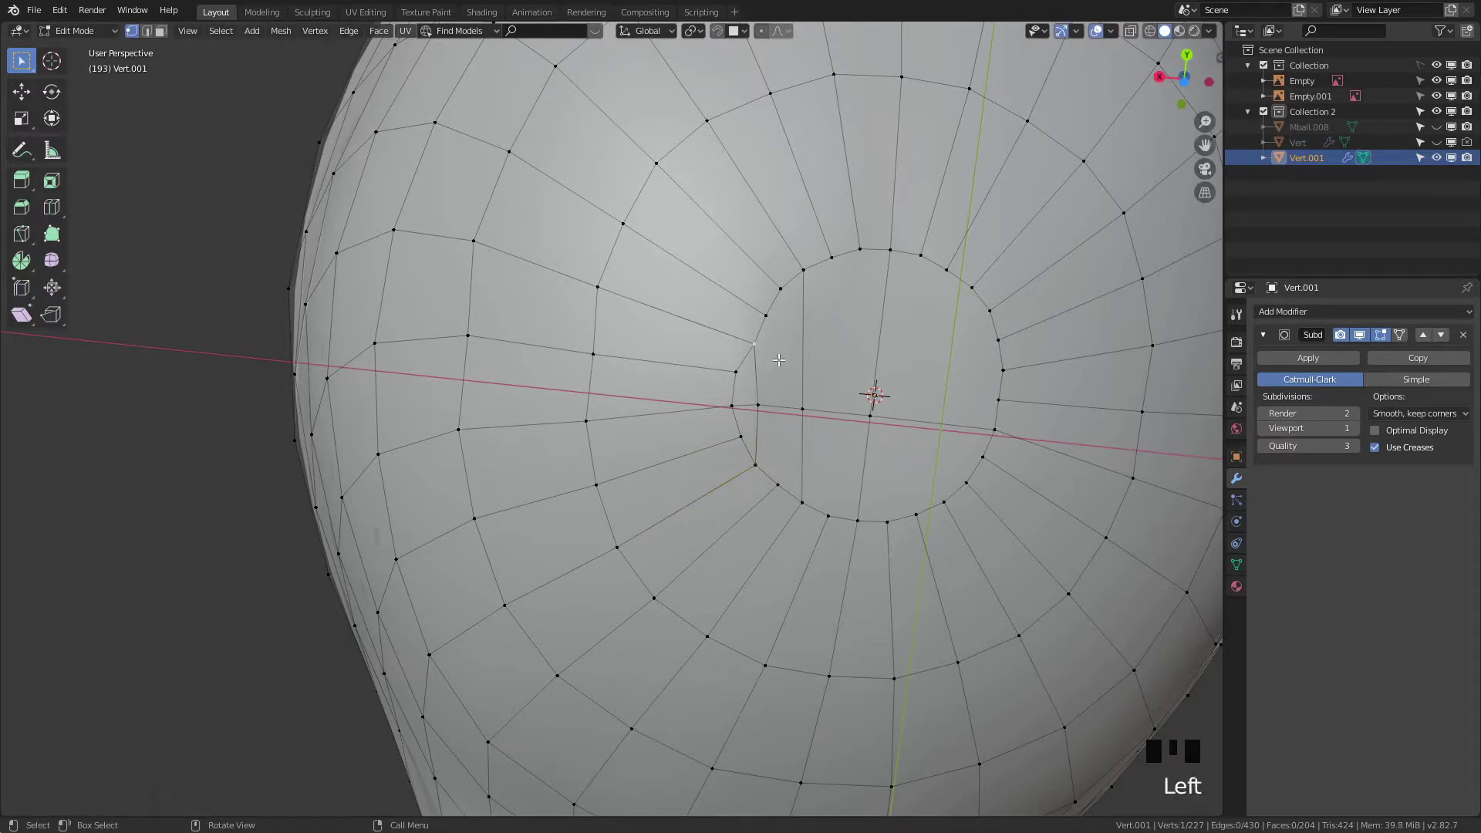
{"action": "key", "text": "g"}
{"action": "key", "text": "g"}
{"action": "left_click", "coordinate": [776, 340]}
{"action": "key", "text": "g"}
{"action": "key", "text": "g"}
{"action": "left_click", "coordinate": [762, 314]}
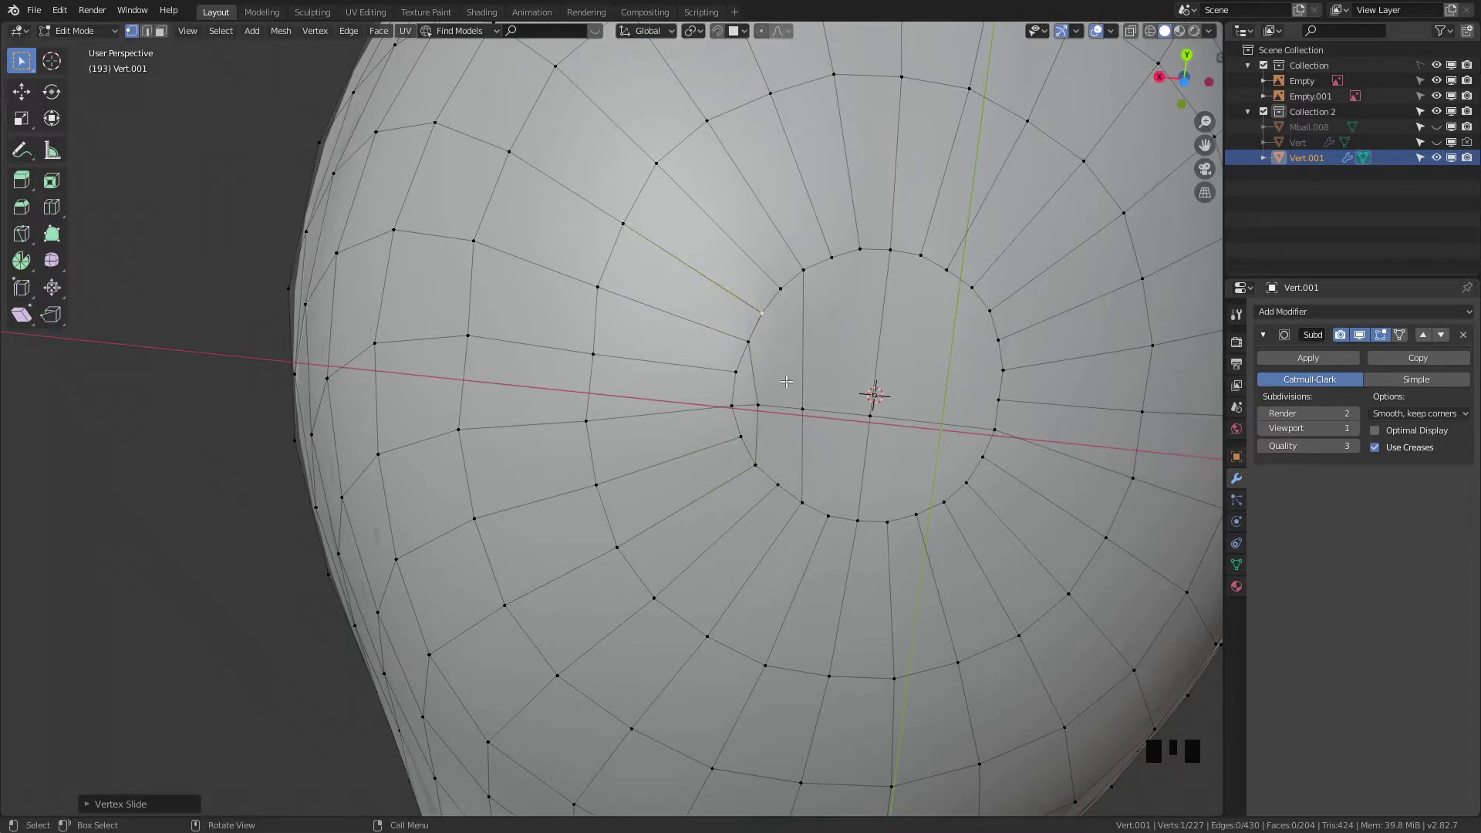
Step: Try to dissolve the lengthwise dividing edge in the bottom face and cut a replacement with the Knife
{"action": "key", "text": "2"}
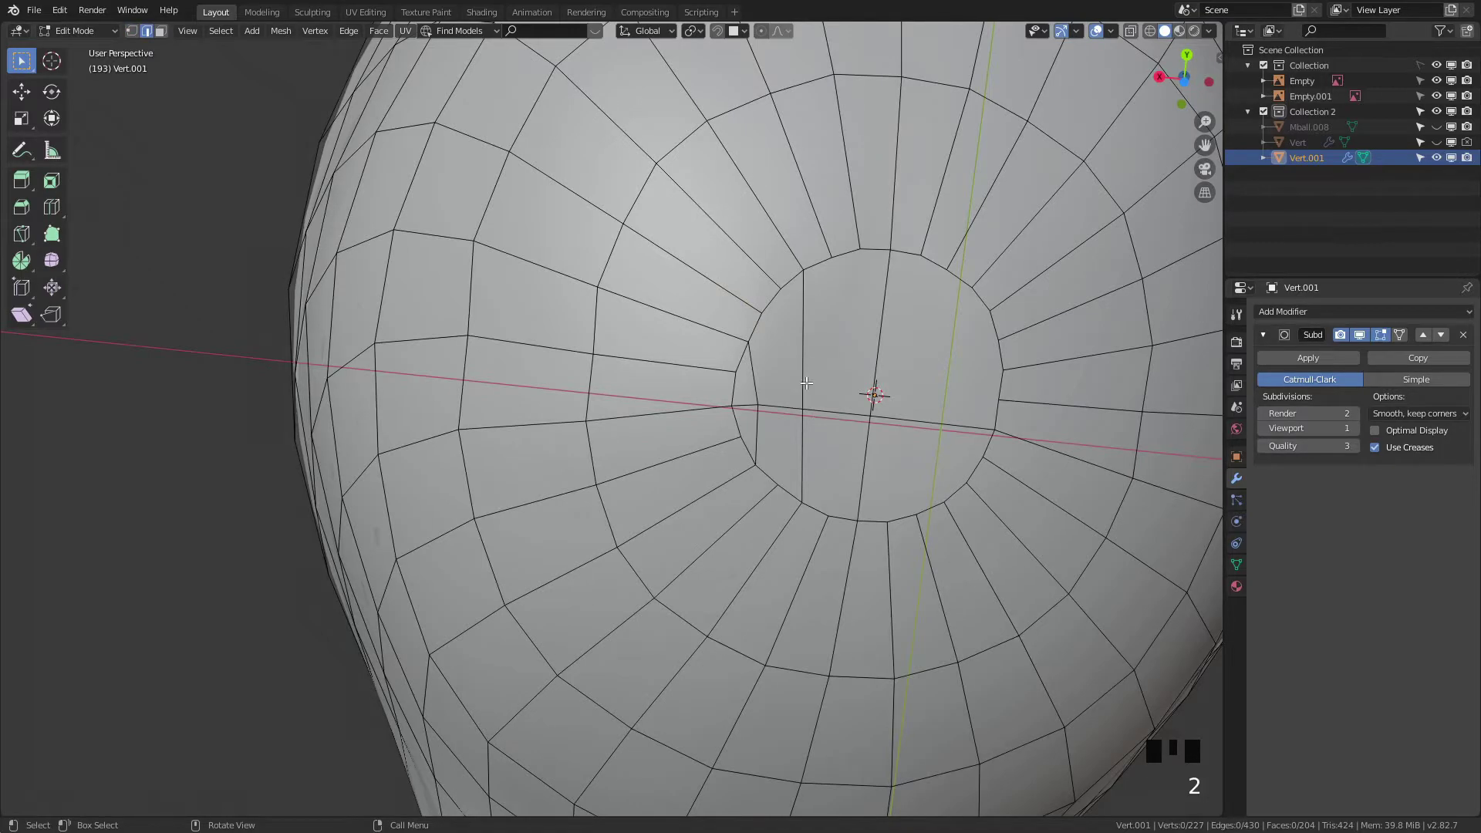
{"action": "key", "text": "x"}
{"action": "left_click", "coordinate": [774, 540]}
{"action": "key", "text": "k"}
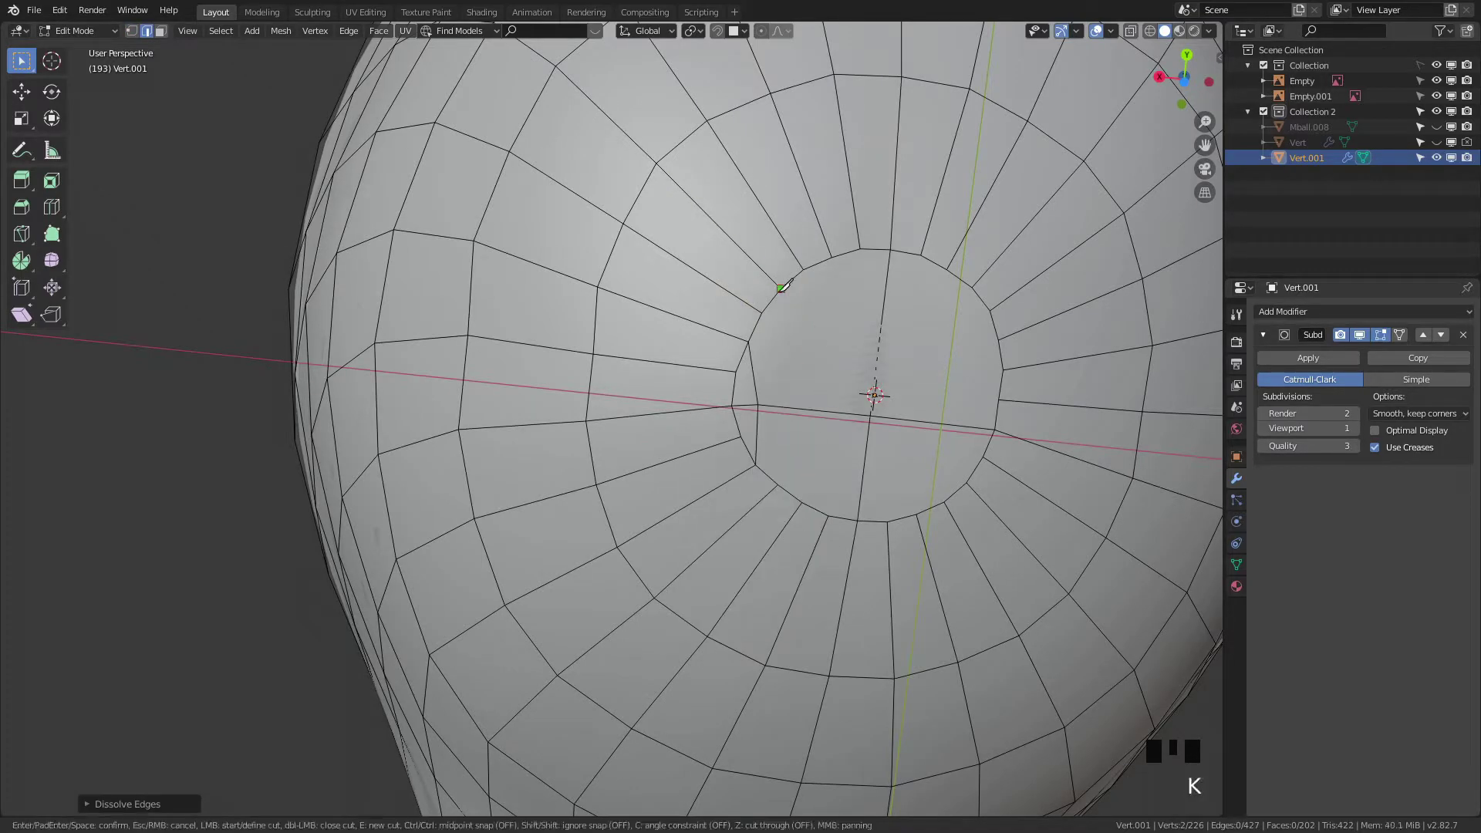
{"action": "key", "text": "Return"}
{"action": "key", "text": "1"}
Step: Try to delete the distorted faces beside the cut and refill the gap with a new face between its edges
{"action": "key", "text": "3"}
{"action": "left_click", "coordinate": [768, 433]}
{"action": "key", "text": "x"}
{"action": "left_click", "coordinate": [768, 429]}
{"action": "left_click", "coordinate": [763, 424]}
{"action": "key", "text": "x"}
{"action": "left_click", "coordinate": [763, 423]}
{"action": "key", "text": "2"}
{"action": "left_click", "coordinate": [774, 439]}
{"action": "left_click", "coordinate": [757, 438], "text": "shift"}
{"action": "key", "text": "f"}
{"action": "key", "text": "1"}
{"action": "left_click", "coordinate": [798, 493]}
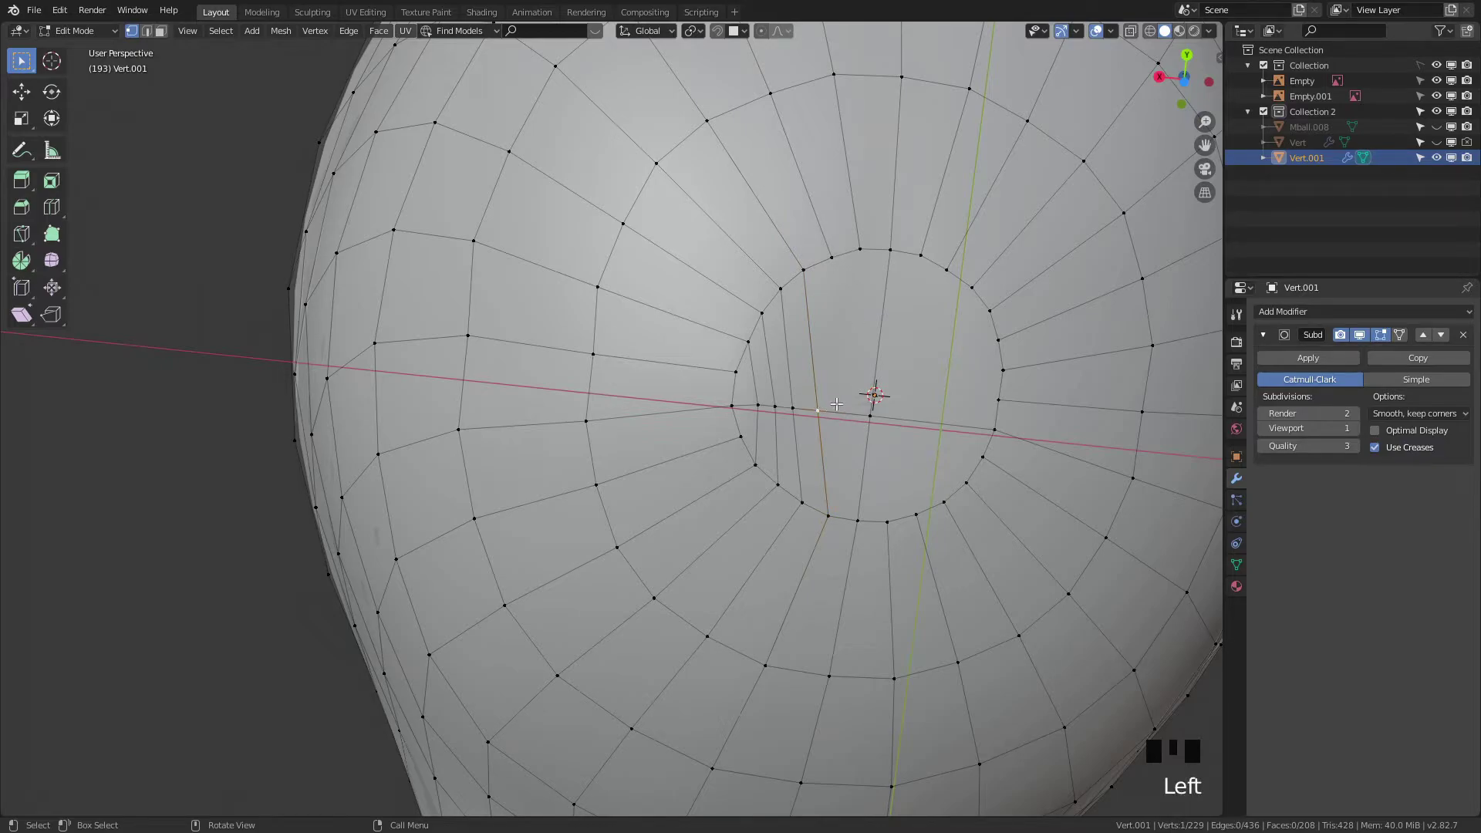
Step: Undo the recent recutting, face deletions and vertex slides on the bottom face
{"action": "key", "text": "ctrl+z"}
{"action": "key", "text": "ctrl+z"}
{"action": "key", "text": "ctrl+z"}
{"action": "key", "text": "ctrl+z"}
{"action": "key", "text": "ctrl+z"}
{"action": "key", "text": "ctrl+z"}
{"action": "key", "text": "ctrl+z"}
{"action": "key", "text": "ctrl+z"}
{"action": "key", "text": "ctrl+z"}
{"action": "key", "text": "ctrl+z"}
{"action": "key", "text": "ctrl+z"}
{"action": "key", "text": "ctrl+z"}
{"action": "key", "text": "ctrl+z"}
{"action": "key", "text": "ctrl+z"}
{"action": "key", "text": "ctrl+z"}
{"action": "key", "text": "ctrl+z"}
{"action": "key", "text": "ctrl+z"}
{"action": "key", "text": "ctrl+z"}
{"action": "key", "text": "ctrl+z"}
{"action": "key", "text": "ctrl+z"}
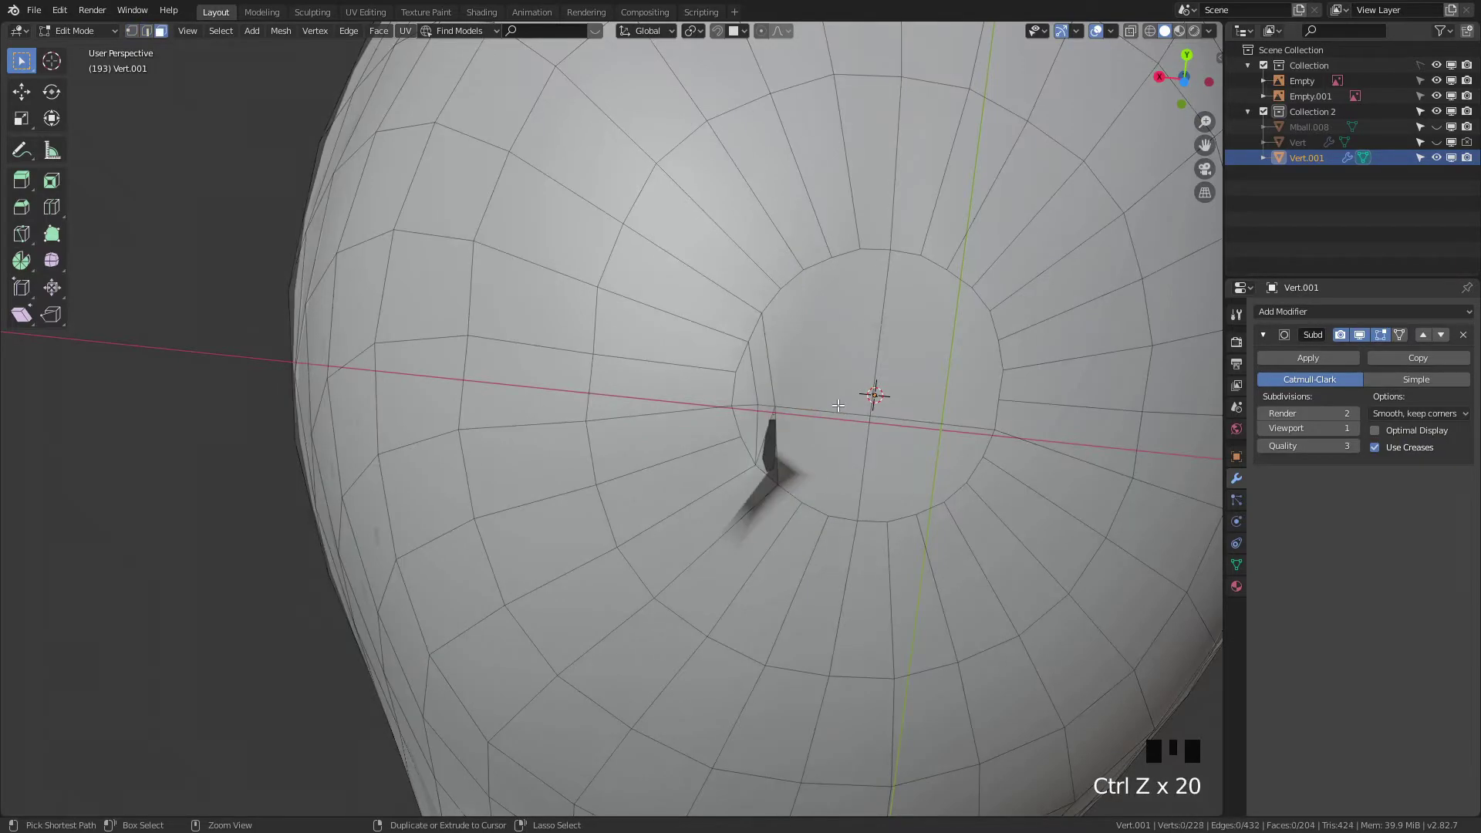
{"action": "key", "text": "ctrl+z"}
{"action": "key", "text": "ctrl+z"}
{"action": "key", "text": "ctrl+z"}
{"action": "key", "text": "ctrl+z"}
Step: Join opposite ring vertices with parallel edges across the bottom face and dissolve the old misplaced dividing lines
{"action": "left_click", "coordinate": [858, 258], "text": "ctrl"}
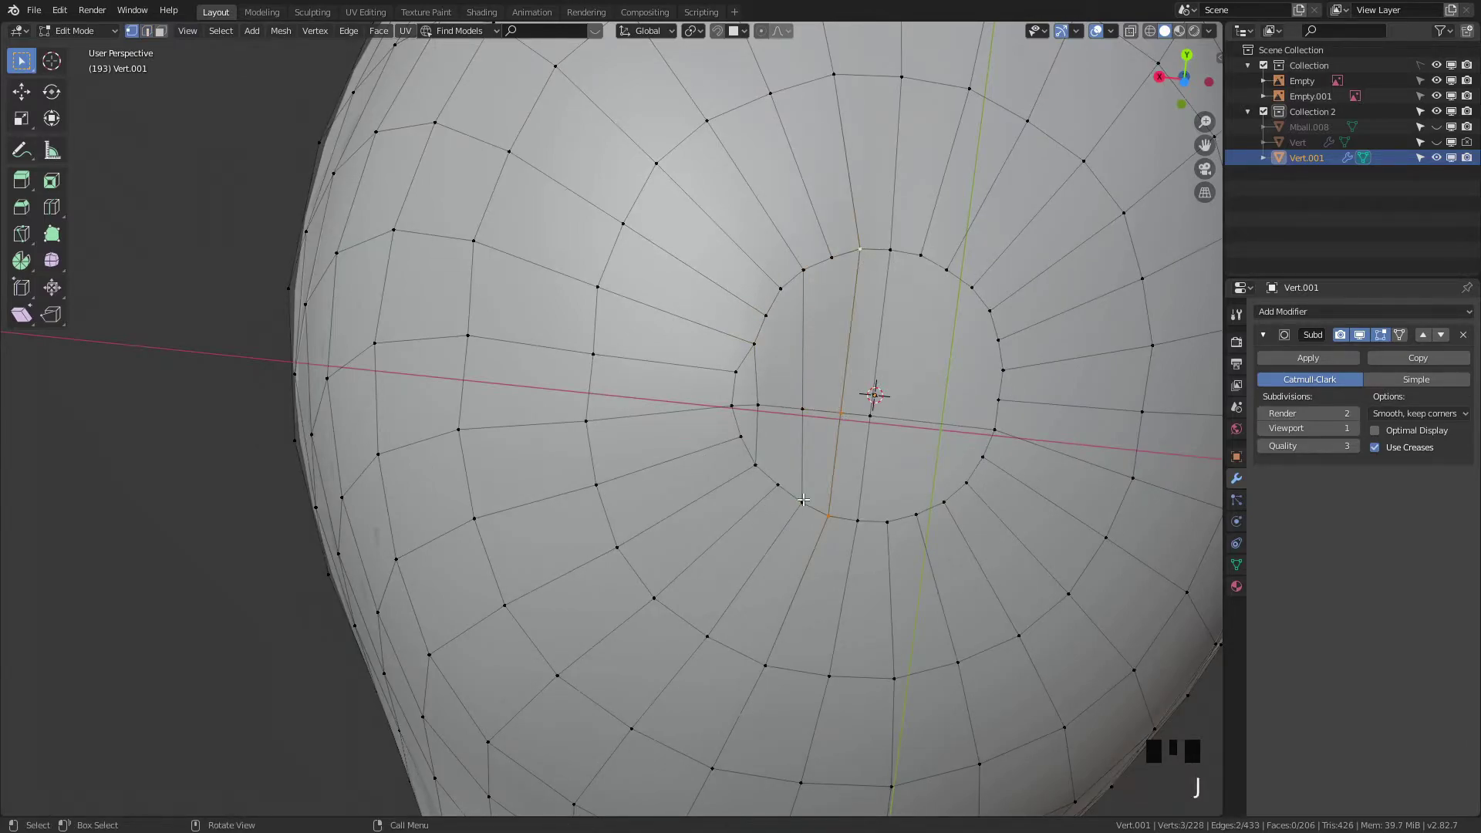
{"action": "left_click", "coordinate": [806, 270]}
{"action": "left_click", "coordinate": [778, 474], "text": "shift"}
{"action": "key", "text": "2"}
{"action": "left_click", "coordinate": [802, 424], "text": "alt"}
{"action": "key", "text": "x"}
{"action": "left_click", "coordinate": [793, 497]}
{"action": "key", "text": "1"}
{"action": "left_click", "coordinate": [755, 464]}
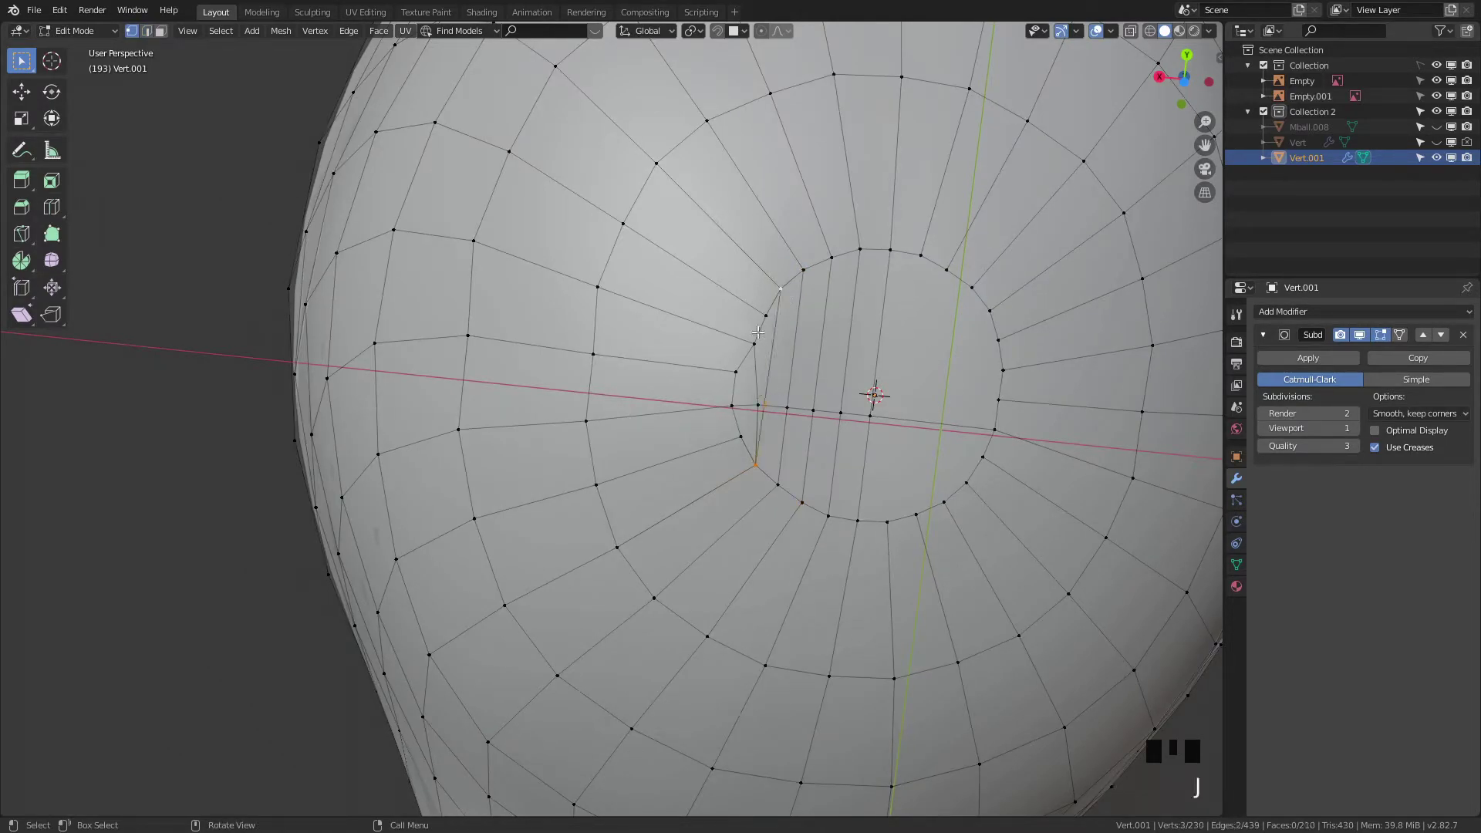
{"action": "key", "text": "x"}
{"action": "left_click", "coordinate": [757, 398]}
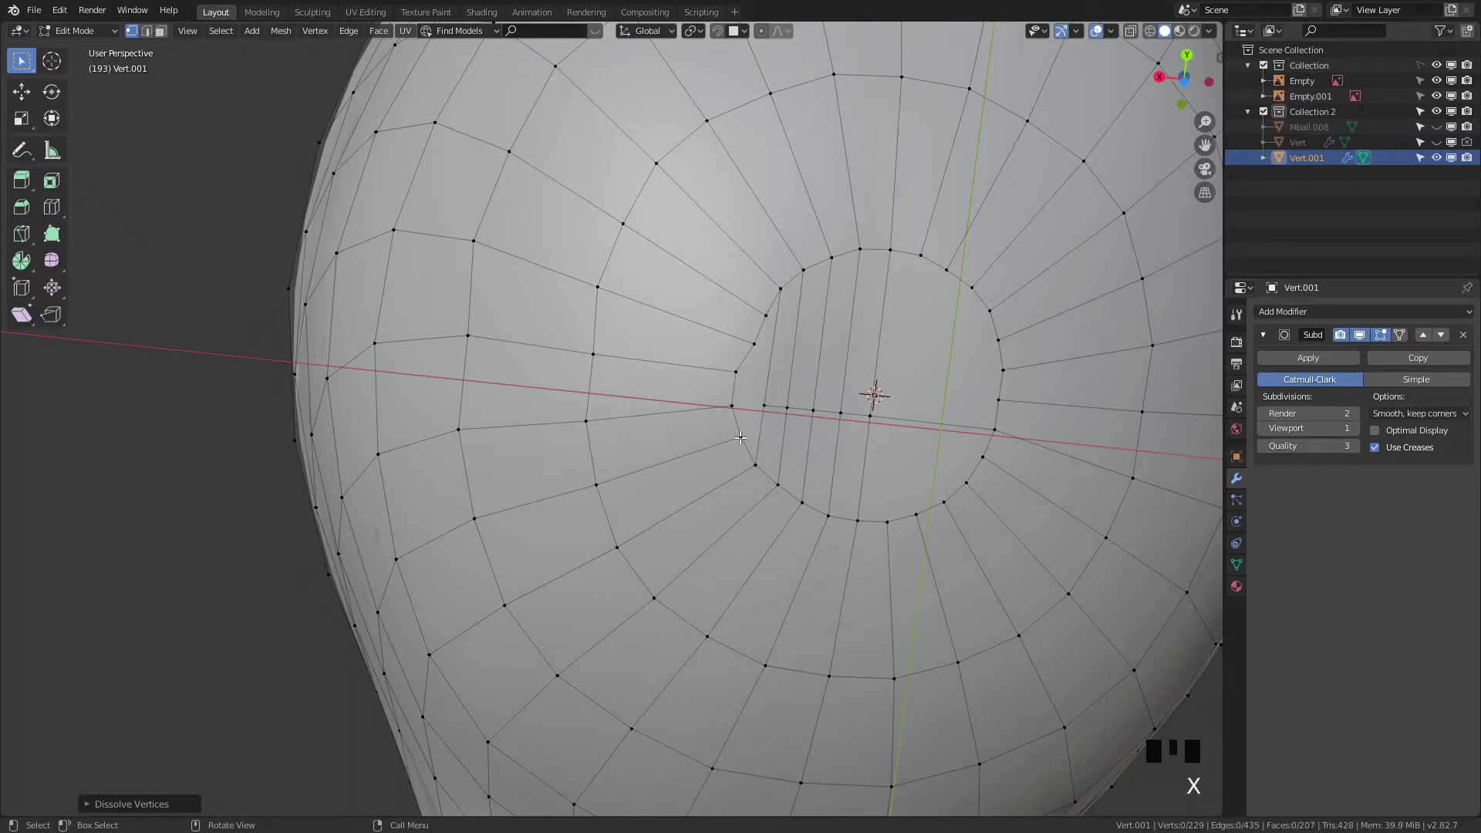
Step: Connect the next pair of ring vertices and slide the two uneven ring vertices beside them to round the outline
{"action": "left_click", "coordinate": [741, 437]}
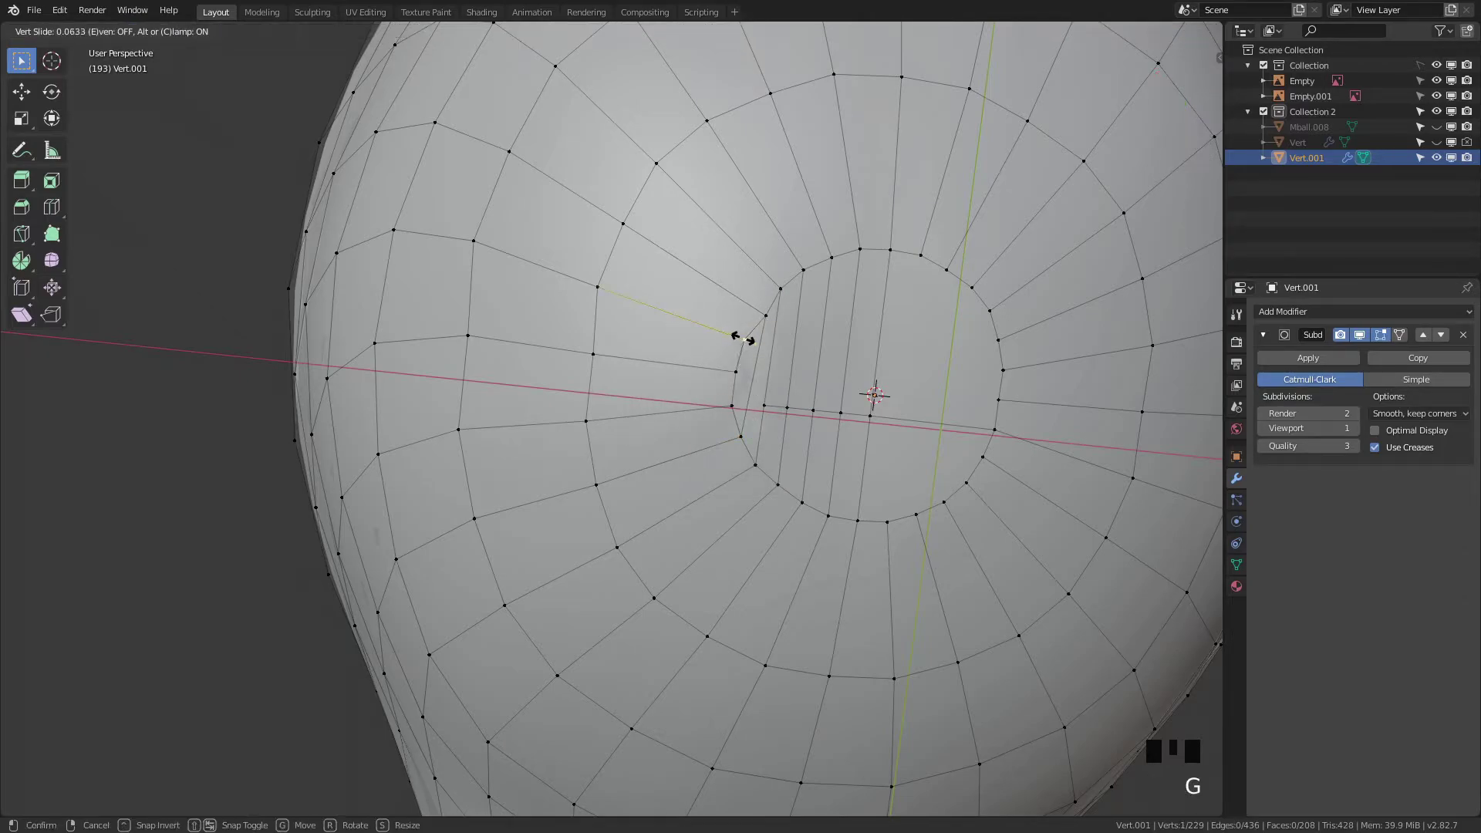
{"action": "key", "text": "g"}
{"action": "key", "text": "g"}
{"action": "left_click", "coordinate": [759, 310]}
Step: Run the crosswise row to the neighbouring ring vertex and slide its vertices along the parallel edges to straighten it
{"action": "left_click", "coordinate": [738, 372], "text": "shift"}
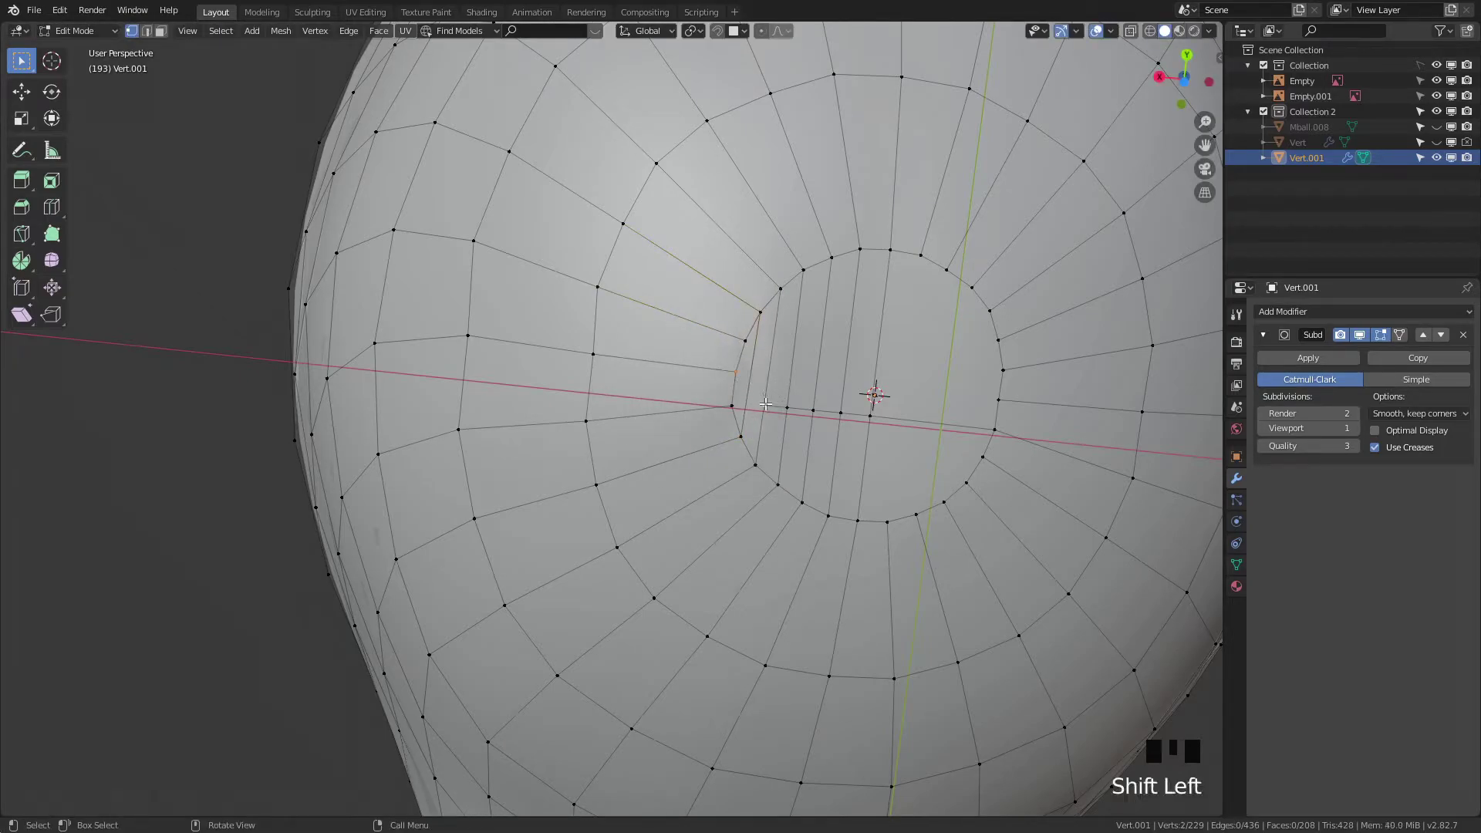
{"action": "left_click", "coordinate": [749, 387]}
{"action": "key", "text": "g"}
{"action": "key", "text": "g"}
{"action": "left_click", "coordinate": [758, 380]}
{"action": "left_click", "coordinate": [764, 406]}
{"action": "key", "text": "g"}
{"action": "key", "text": "g"}
{"action": "left_click", "coordinate": [775, 381]}
{"action": "left_click", "coordinate": [787, 408]}
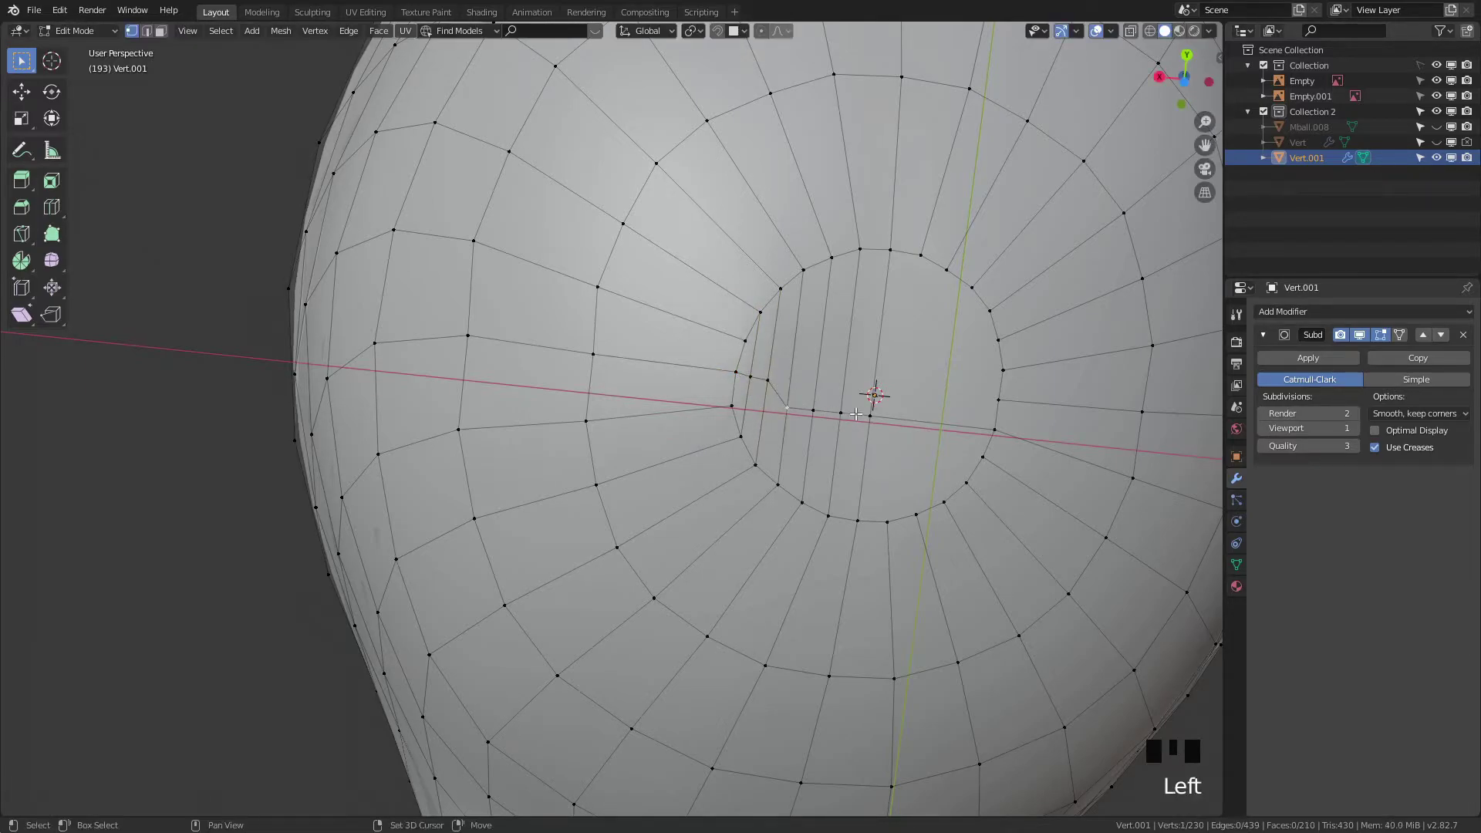
{"action": "key", "text": "g"}
{"action": "key", "text": "g"}
{"action": "left_click", "coordinate": [829, 386]}
Step: Select the unfinished half of the shell through the mesh in front view and delete its vertices
{"action": "scroll", "coordinate": [829, 385], "scroll_direction": "down", "scroll_amount": 3}
{"action": "middle_click_drag", "start_coordinate": [829, 385], "coordinate": [949, 440]}
{"action": "scroll", "coordinate": [949, 440], "scroll_direction": "down", "scroll_amount": 4}
{"action": "key", "text": "KP_1"}
{"action": "key", "text": "alt+z"}
{"action": "middle_click_drag", "start_coordinate": [849, 447], "coordinate": [1157, 536], "text": "shift"}
{"action": "left_click_drag", "start_coordinate": [588, 291], "coordinate": [843, 671]}
{"action": "middle_click_drag", "start_coordinate": [843, 671], "coordinate": [807, 546]}
{"action": "key", "text": "alt+z"}
{"action": "key", "text": "x"}
{"action": "left_click", "coordinate": [879, 489]}
Step: Select all vertices of the bottom grid through the mesh from the bottom view
{"action": "key", "text": "KP_1"}
{"action": "key", "text": "ctrl+KP_7"}
{"action": "key", "text": "alt+z"}
{"action": "left_click_drag", "start_coordinate": [824, 392], "coordinate": [896, 484]}
{"action": "key", "text": "alt+z"}
Step: Try to slide the selected bottom grid vertices with the Mball.008 reference shown, and undo the attempt
{"action": "left_click", "coordinate": [1436, 127]}
{"action": "scroll", "coordinate": [1029, 522], "scroll_direction": "up", "scroll_amount": 4}
{"action": "middle_click_drag", "start_coordinate": [1029, 522], "coordinate": [633, 401], "text": "shift"}
{"action": "key", "text": "g"}
{"action": "key", "text": "g"}
{"action": "key", "text": "Tab"}
{"action": "middle_click_drag", "start_coordinate": [903, 409], "coordinate": [789, 424]}
{"action": "key", "text": "ctrl+z"}
{"action": "key", "text": "ctrl+z"}
{"action": "key", "text": "ctrl+shift+z"}
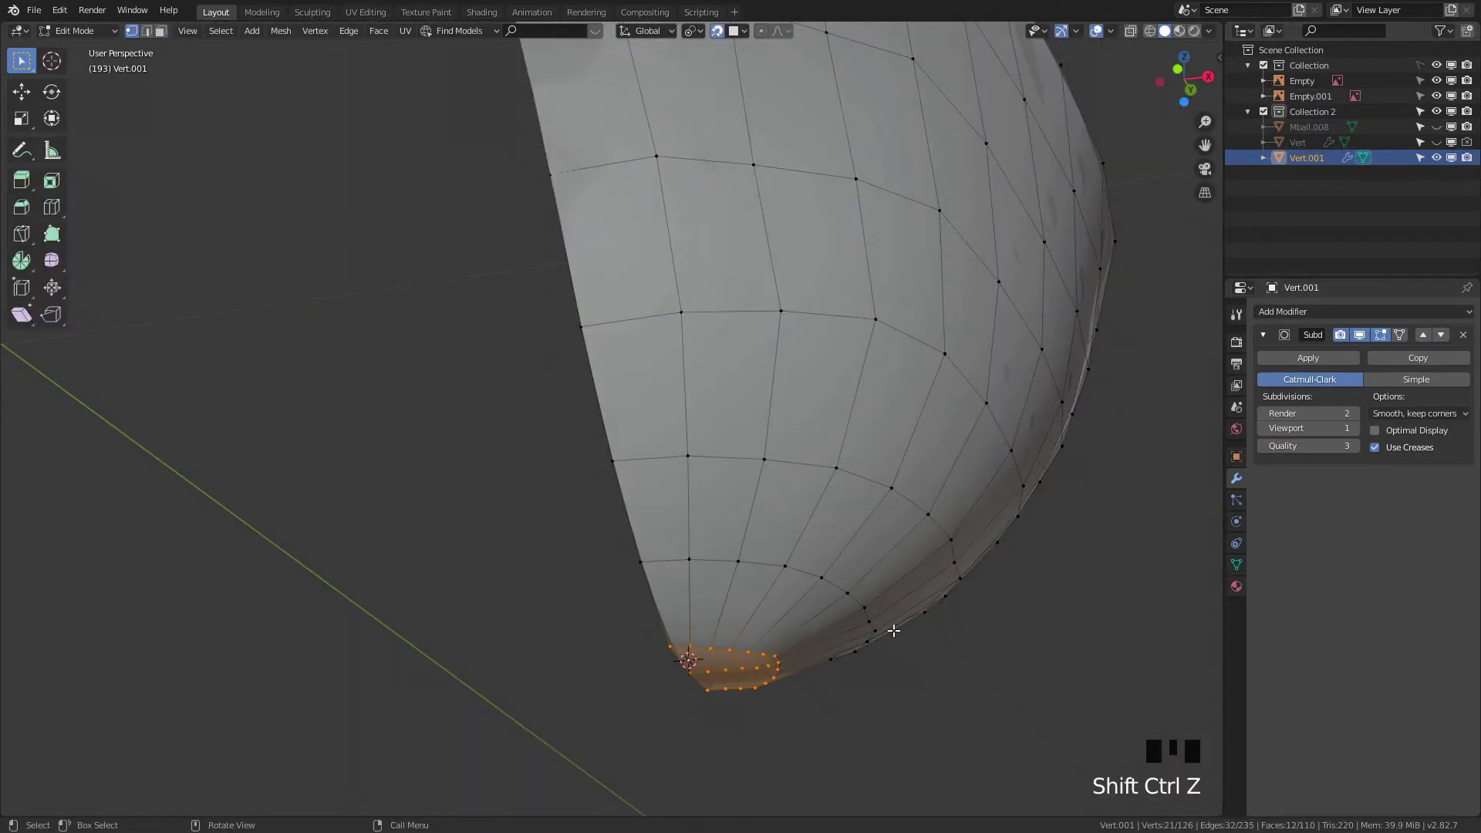
Step: Add a Mirror modifier on the X axis to the half shell and place it above the Subdivision modifier
{"action": "key", "text": "Tab"}
{"action": "left_click", "coordinate": [1303, 311]}
{"action": "left_click", "coordinate": [1187, 464]}
{"action": "left_click", "coordinate": [1423, 472]}
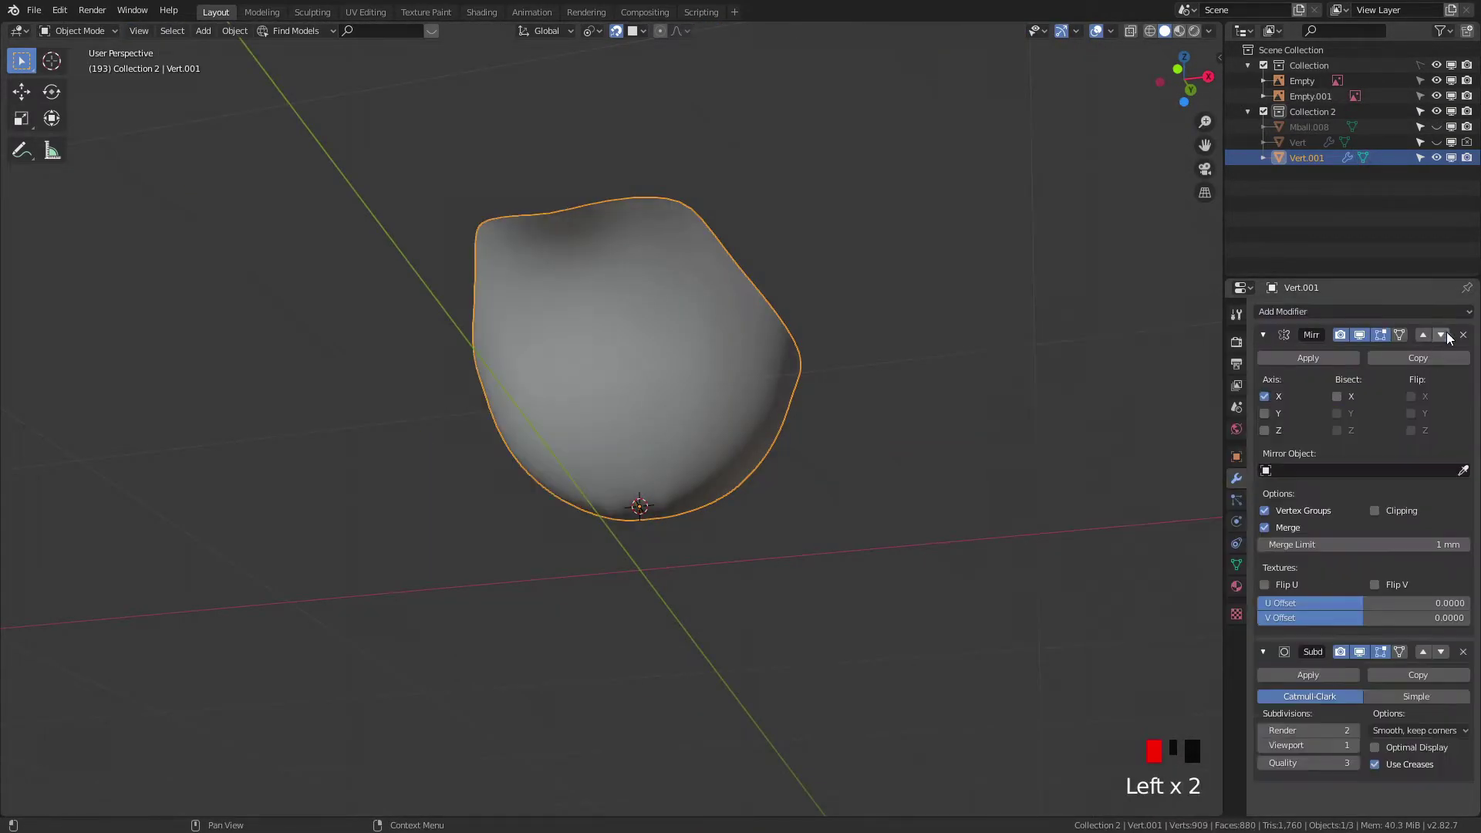
Step: Move the selected bottom grid in bottom view so it snaps to the Mball.008 surface, and hide Mball.008 again
{"action": "middle_click_drag", "start_coordinate": [964, 501], "coordinate": [836, 535]}
{"action": "scroll", "coordinate": [630, 532], "scroll_direction": "up", "scroll_amount": 4}
{"action": "key", "text": "Tab"}
{"action": "middle_click_drag", "start_coordinate": [629, 532], "coordinate": [787, 602]}
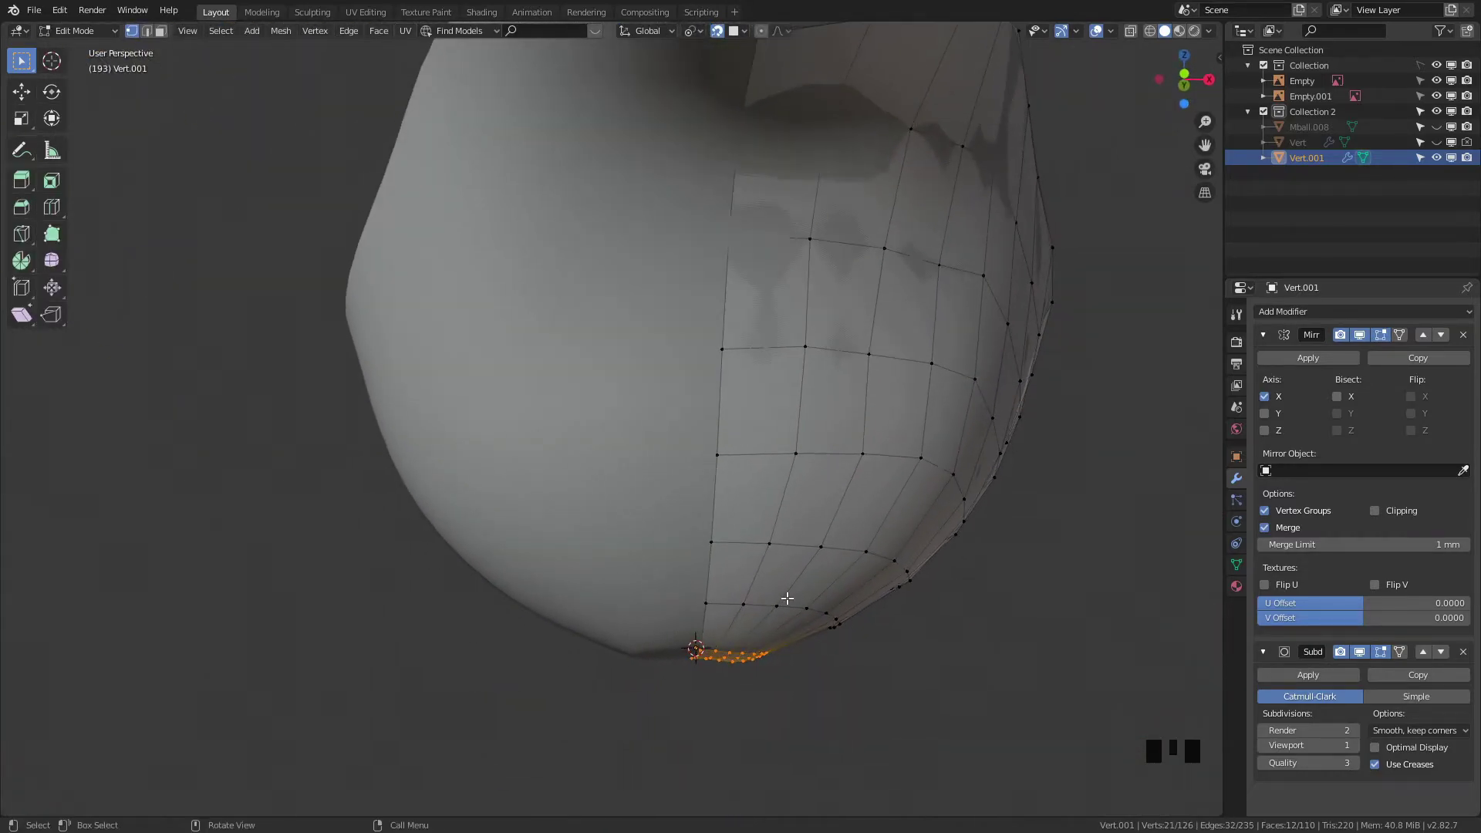
{"action": "key", "text": "Tab"}
{"action": "middle_click_drag", "start_coordinate": [801, 668], "coordinate": [724, 579]}
{"action": "key", "text": "ctrl+KP_7"}
{"action": "key", "text": "Tab"}
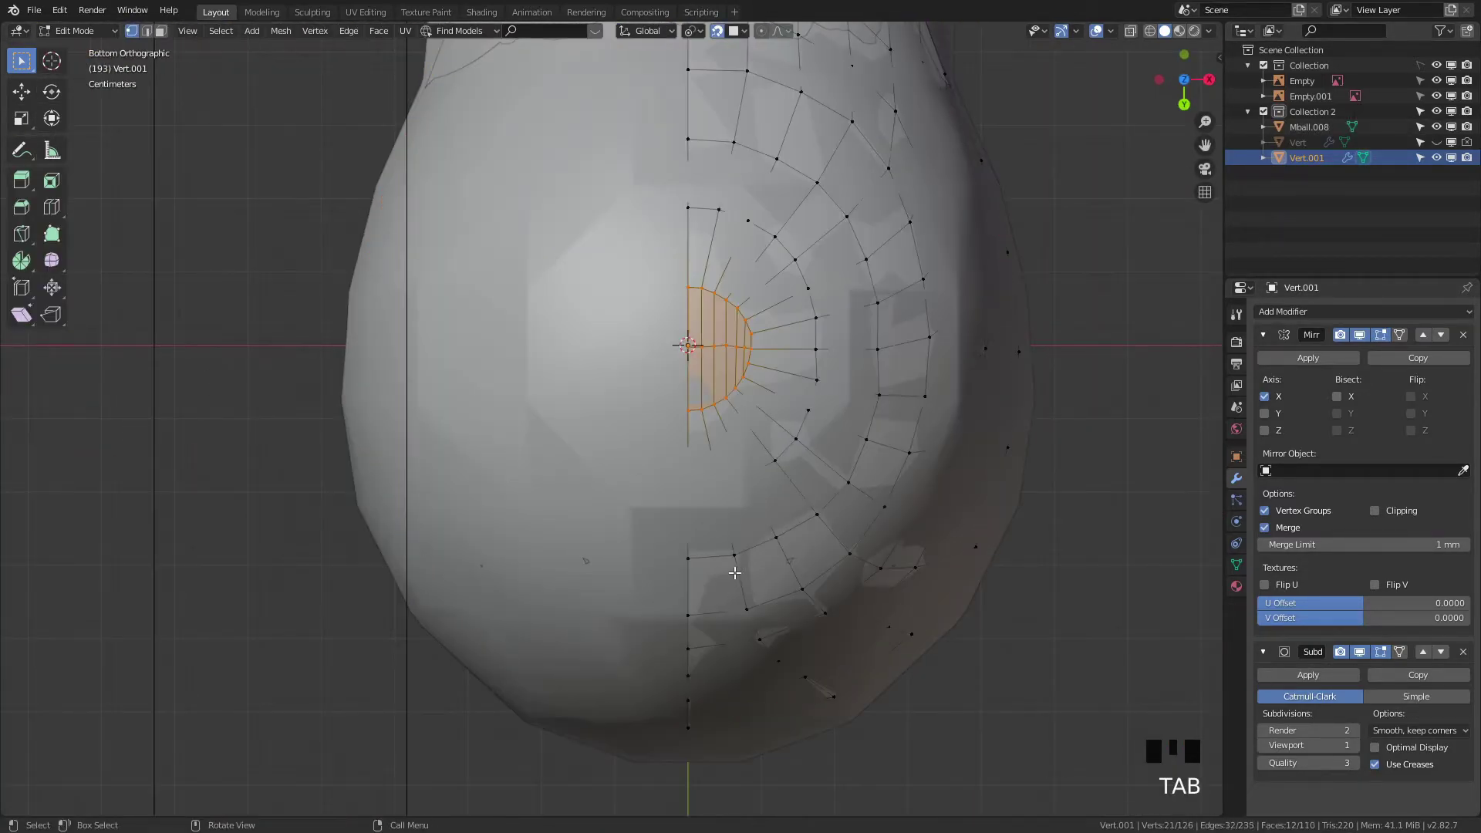
{"action": "key", "text": "g"}
{"action": "left_click", "coordinate": [809, 485]}
{"action": "middle_click_drag", "start_coordinate": [800, 363], "coordinate": [802, 429]}
{"action": "middle_click_drag", "start_coordinate": [700, 477], "coordinate": [978, 367]}
{"action": "left_click", "coordinate": [1435, 127]}
Step: Leave mesh editing and apply the Mirror modifier to Vert.001
{"action": "middle_click_drag", "start_coordinate": [848, 232], "coordinate": [671, 463], "text": "shift"}
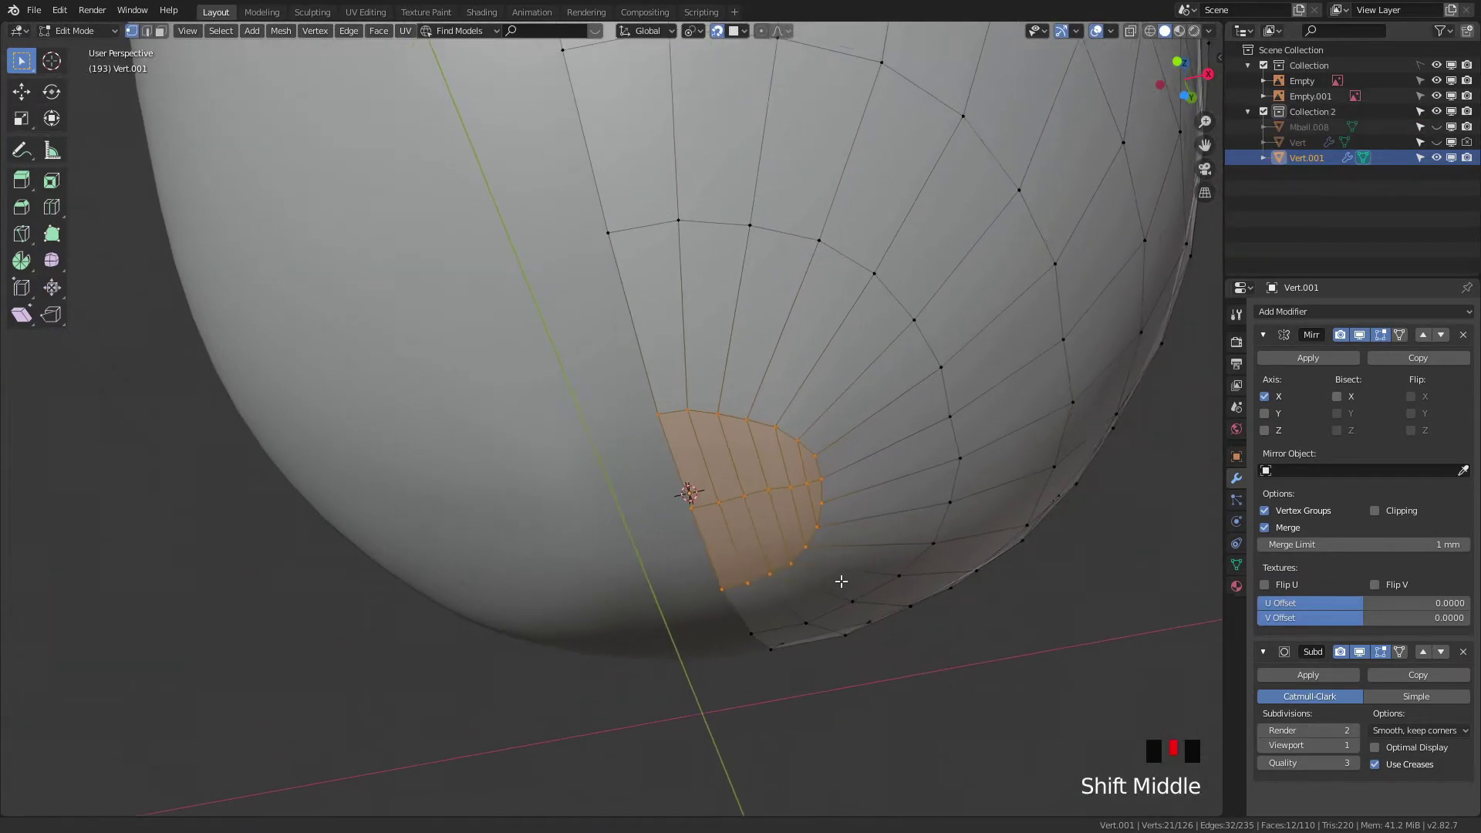
{"action": "scroll", "coordinate": [671, 463], "scroll_direction": "down", "scroll_amount": 4}
{"action": "key", "text": "Tab"}
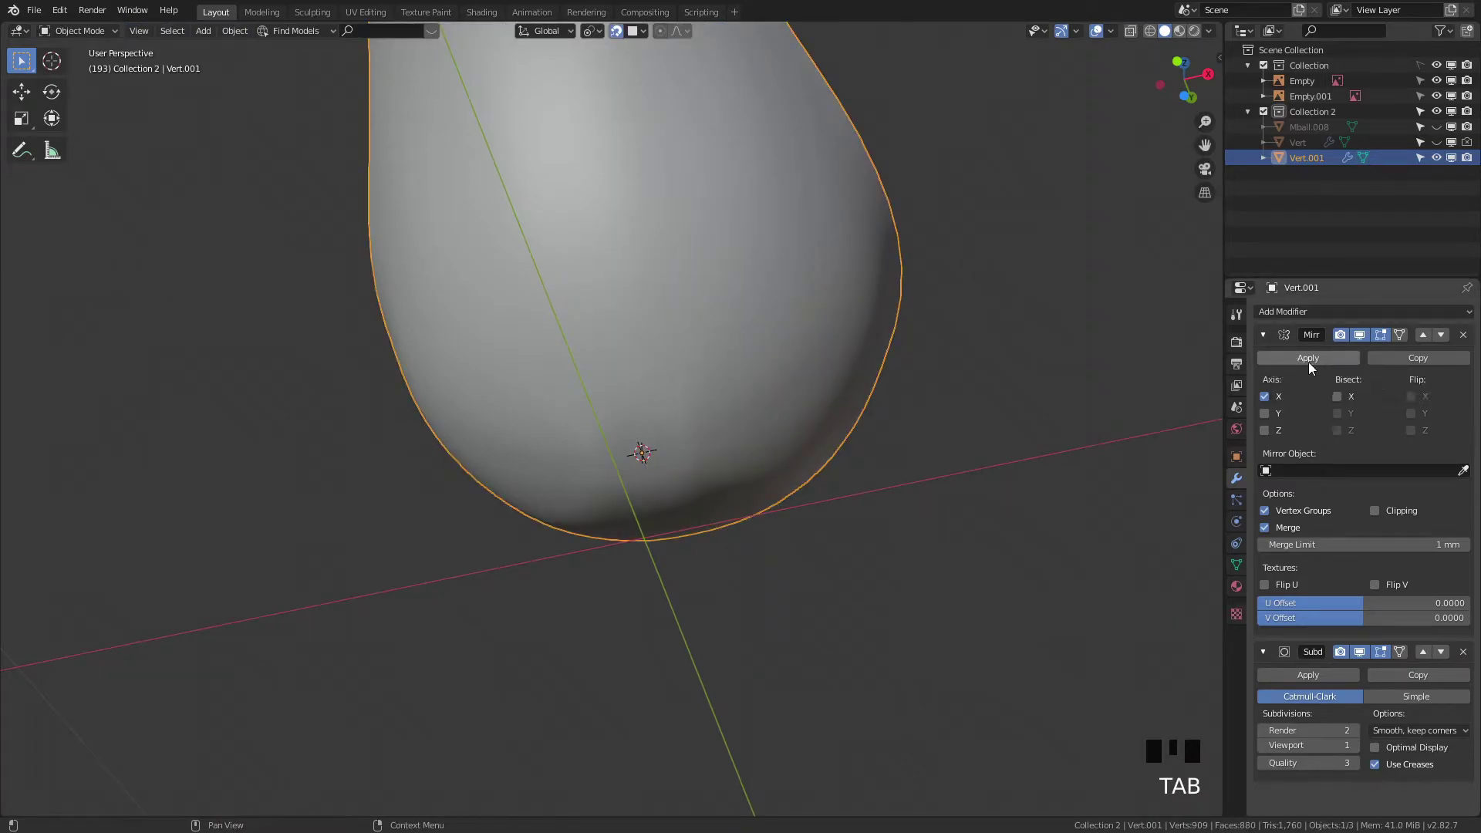
{"action": "left_click", "coordinate": [1298, 359]}
Step: Smooth the bottom of the shell with sculpting strokes from several sides, and return to the Layout workspace
{"action": "left_click", "coordinate": [313, 11]}
{"action": "mouse_move", "coordinate": [530, 513]}
{"action": "middle_mouse_down"}
{"action": "mouse_move", "coordinate": [628, 298]}
{"action": "mouse_move", "coordinate": [742, 553]}
{"action": "middle_mouse_up"}
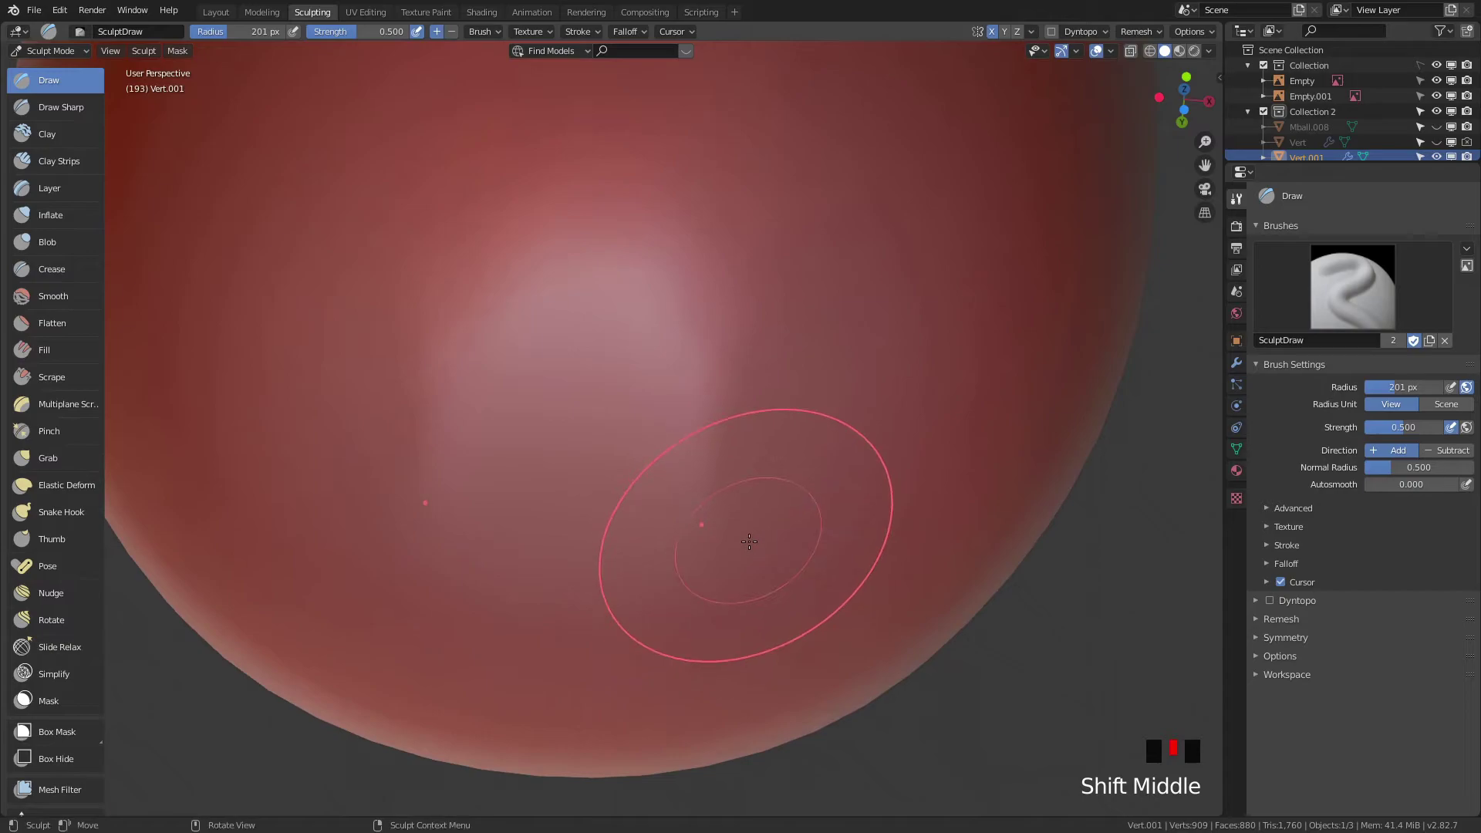
{"action": "mouse_move", "coordinate": [674, 288]}
{"action": "left_mouse_down", "text": "shift"}
{"action": "mouse_move", "coordinate": [734, 628]}
{"action": "mouse_move", "coordinate": [563, 529]}
{"action": "mouse_move", "coordinate": [729, 500]}
{"action": "mouse_move", "coordinate": [594, 667]}
{"action": "left_mouse_up", "text": "shift"}
{"action": "middle_click_drag", "start_coordinate": [594, 667], "coordinate": [769, 421]}
{"action": "mouse_move", "coordinate": [769, 420]}
{"action": "left_mouse_down", "text": "shift"}
{"action": "mouse_move", "coordinate": [542, 393]}
{"action": "mouse_move", "coordinate": [671, 456]}
{"action": "left_mouse_up", "text": "shift"}
{"action": "mouse_move", "coordinate": [671, 456]}
{"action": "middle_mouse_down"}
{"action": "mouse_move", "coordinate": [992, 476]}
{"action": "mouse_move", "coordinate": [976, 351]}
{"action": "mouse_move", "coordinate": [958, 496]}
{"action": "mouse_move", "coordinate": [848, 347]}
{"action": "middle_mouse_up"}
{"action": "mouse_move", "coordinate": [849, 347]}
{"action": "left_mouse_down", "text": "shift"}
{"action": "mouse_move", "coordinate": [814, 308]}
{"action": "mouse_move", "coordinate": [710, 572]}
{"action": "left_mouse_up", "text": "shift"}
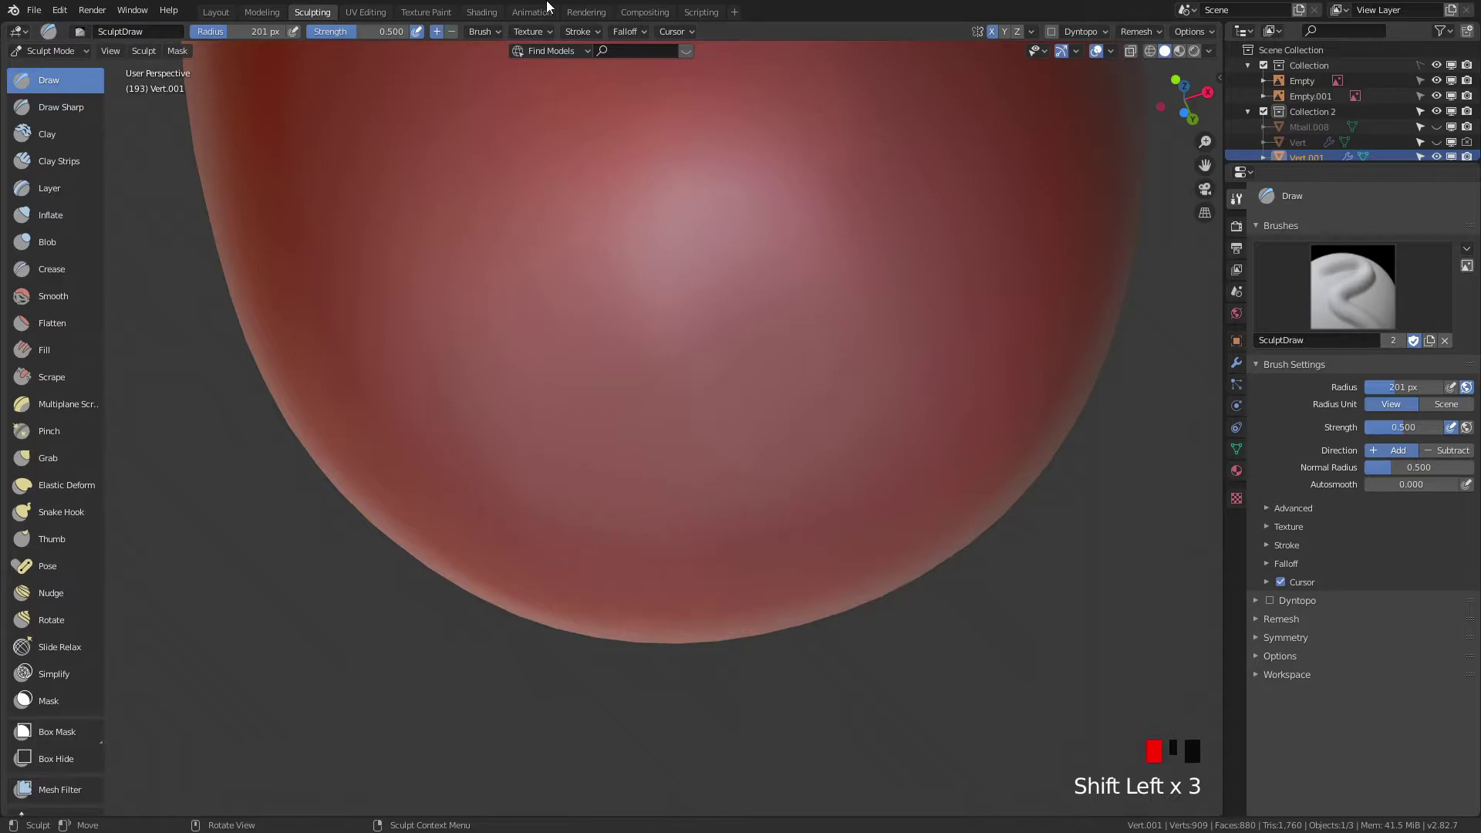
{"action": "left_click", "coordinate": [216, 11]}
{"action": "mouse_move", "coordinate": [632, 555]}
{"action": "middle_mouse_down"}
{"action": "mouse_move", "coordinate": [657, 572]}
{"action": "mouse_move", "coordinate": [563, 510]}
{"action": "middle_mouse_up"}
{"action": "scroll", "coordinate": [734, 552], "scroll_direction": "up", "scroll_amount": 5}
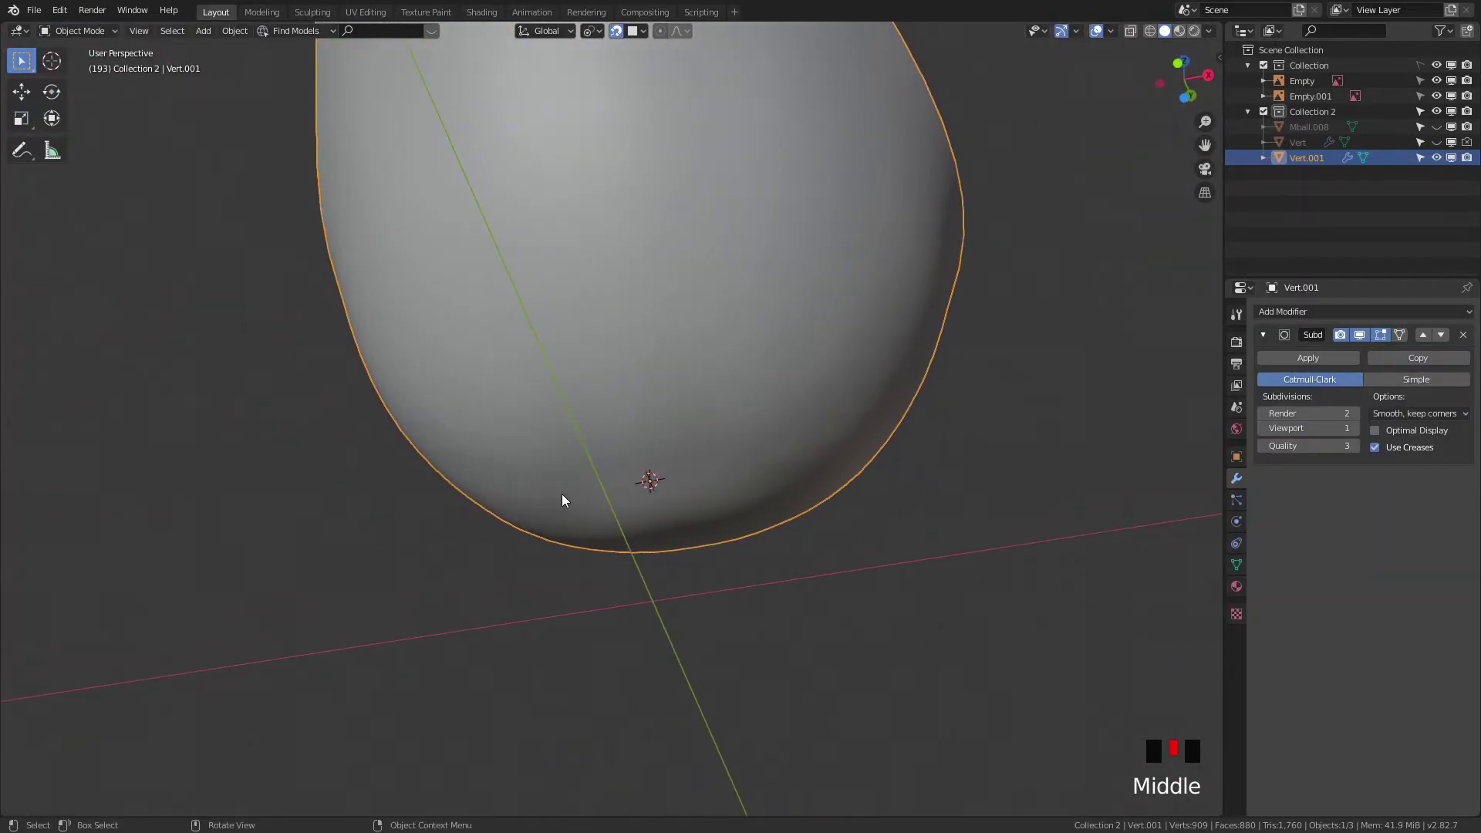
Step: Switch the Sculpting workspace's viewport shading to a glossy reflective matcap and check the shell's surface
{"action": "left_click", "coordinate": [312, 11]}
{"action": "left_click", "coordinate": [1207, 50]}
{"action": "left_click", "coordinate": [1195, 162]}
{"action": "left_click", "coordinate": [1155, 216]}
{"action": "middle_click_drag", "start_coordinate": [820, 437], "coordinate": [887, 232]}
{"action": "left_click", "coordinate": [1210, 51]}
{"action": "left_click", "coordinate": [1196, 162]}
{"action": "left_click", "coordinate": [1163, 219]}
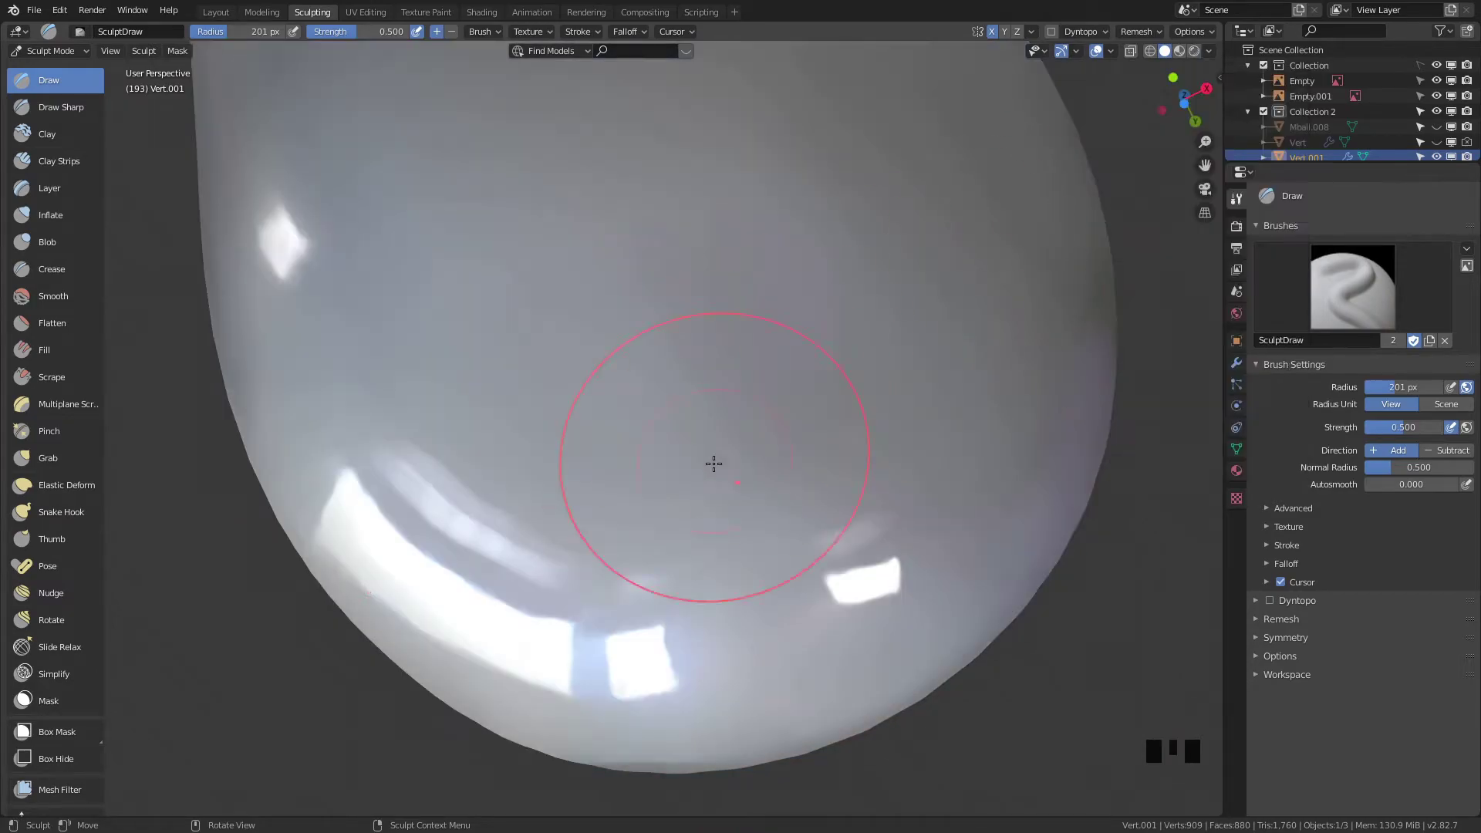
{"action": "middle_click_drag", "start_coordinate": [733, 436], "coordinate": [787, 539]}
{"action": "scroll", "coordinate": [664, 549], "scroll_direction": "down", "scroll_amount": 3}
{"action": "mouse_move", "coordinate": [663, 549]}
{"action": "middle_mouse_down"}
{"action": "mouse_move", "coordinate": [655, 560]}
{"action": "mouse_move", "coordinate": [651, 528]}
{"action": "middle_mouse_up"}
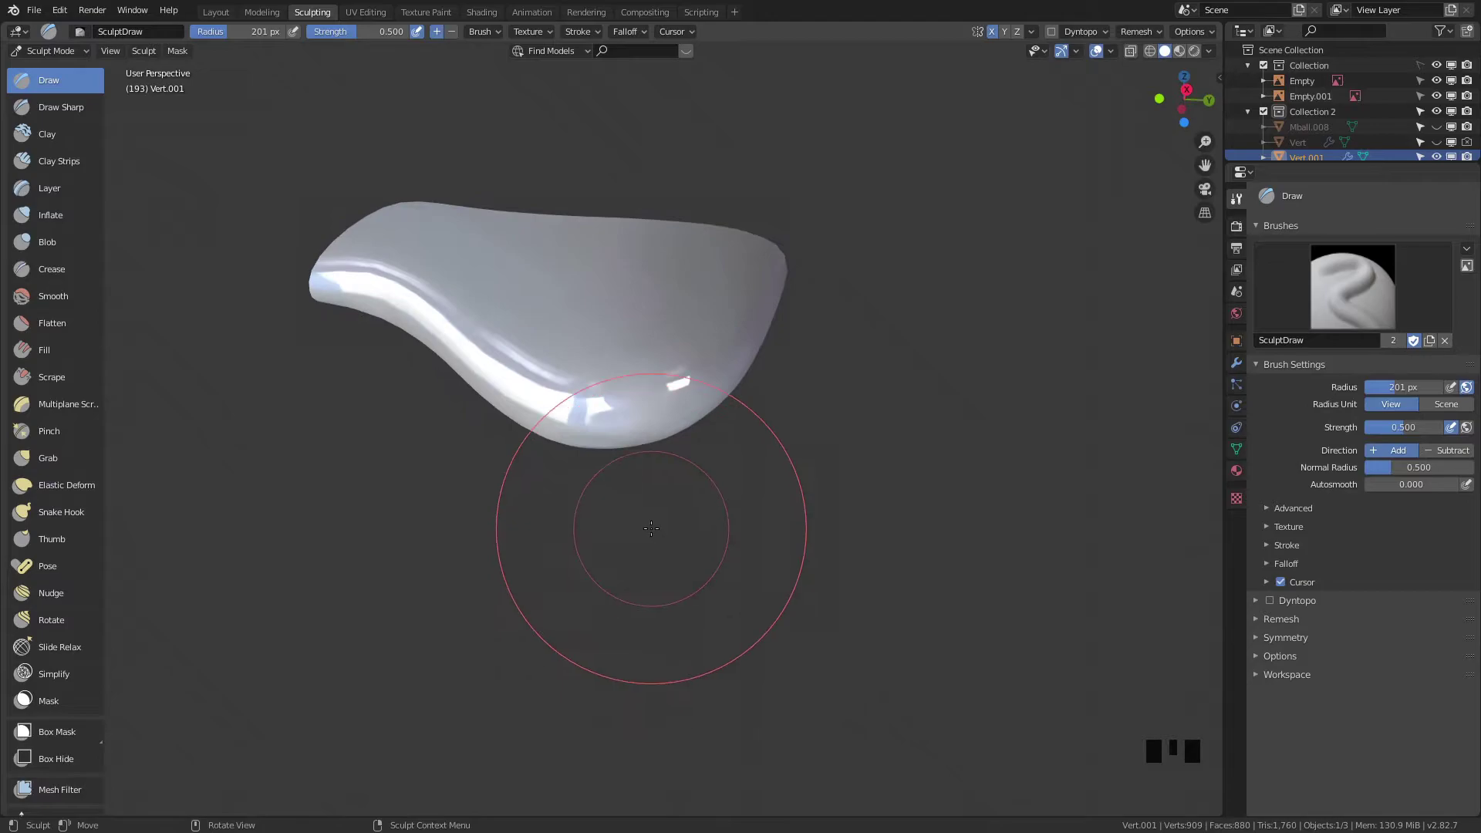
Step: Adjust the brush size and smooth the remaining unevenness on the lower shell and around its bottom
{"action": "key", "text": "f"}
{"action": "left_click", "coordinate": [621, 386], "text": "shift"}
{"action": "mouse_move", "coordinate": [622, 387]}
{"action": "left_mouse_down", "text": "shift"}
{"action": "mouse_move", "coordinate": [687, 401]}
{"action": "mouse_move", "coordinate": [589, 390]}
{"action": "mouse_move", "coordinate": [539, 357]}
{"action": "mouse_move", "coordinate": [690, 409]}
{"action": "mouse_move", "coordinate": [664, 432]}
{"action": "left_mouse_up", "text": "shift"}
{"action": "middle_click_drag", "start_coordinate": [466, 510], "coordinate": [682, 407]}
{"action": "mouse_move", "coordinate": [682, 408]}
{"action": "left_mouse_down", "text": "shift"}
{"action": "mouse_move", "coordinate": [703, 401]}
{"action": "mouse_move", "coordinate": [701, 420]}
{"action": "mouse_move", "coordinate": [727, 399]}
{"action": "left_mouse_up", "text": "shift"}
{"action": "middle_click_drag", "start_coordinate": [820, 331], "coordinate": [784, 463]}
{"action": "scroll", "coordinate": [784, 463], "scroll_direction": "up", "scroll_amount": 4}
{"action": "left_click", "coordinate": [721, 379], "text": "shift"}
{"action": "left_click", "coordinate": [720, 379], "text": "shift"}
{"action": "left_click", "coordinate": [721, 378], "text": "shift"}
{"action": "left_click", "coordinate": [721, 379], "text": "shift"}
{"action": "left_click", "coordinate": [720, 380], "text": "shift"}
{"action": "left_click", "coordinate": [720, 380], "text": "shift"}
{"action": "left_click", "coordinate": [720, 380], "text": "shift"}
Step: Return to the Layout workspace and inspect the whole sauce boat shell from the side
{"action": "left_click", "coordinate": [216, 12]}
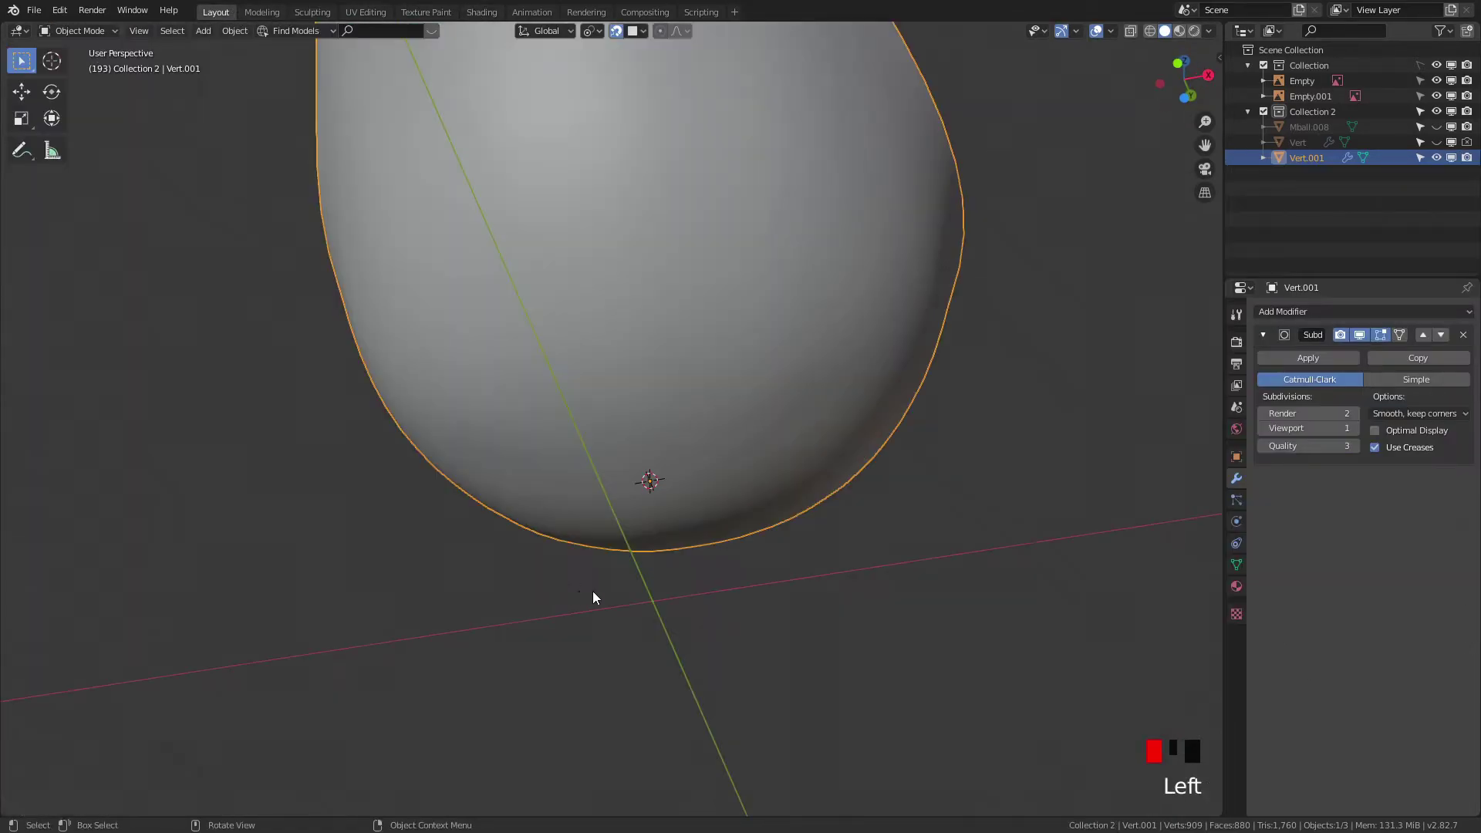
{"action": "scroll", "coordinate": [736, 617], "scroll_direction": "down", "scroll_amount": 3}
{"action": "middle_click_drag", "start_coordinate": [737, 617], "coordinate": [598, 459]}
{"action": "key", "text": "Tab"}
{"action": "key", "text": "Tab"}
{"action": "scroll", "coordinate": [809, 535], "scroll_direction": "down", "scroll_amount": 5}
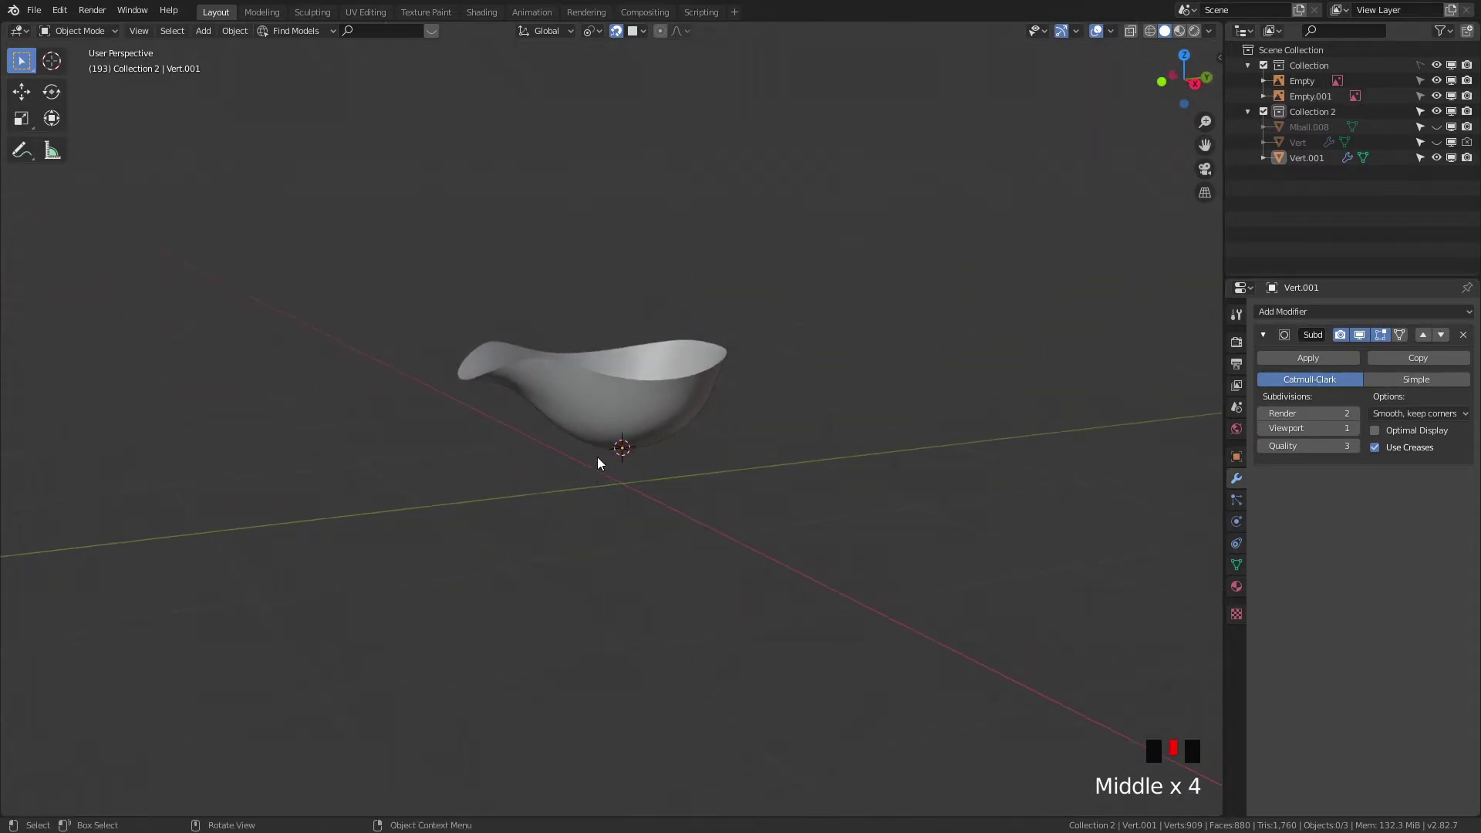
Step: Reset the 3D cursor to the world origin and add a mesh circle there for the sauce boat's foot
{"action": "key", "text": "KP_3"}
{"action": "scroll", "coordinate": [638, 494], "scroll_direction": "up", "scroll_amount": 7}
{"action": "middle_click_drag", "start_coordinate": [644, 512], "coordinate": [771, 404], "text": "shift"}
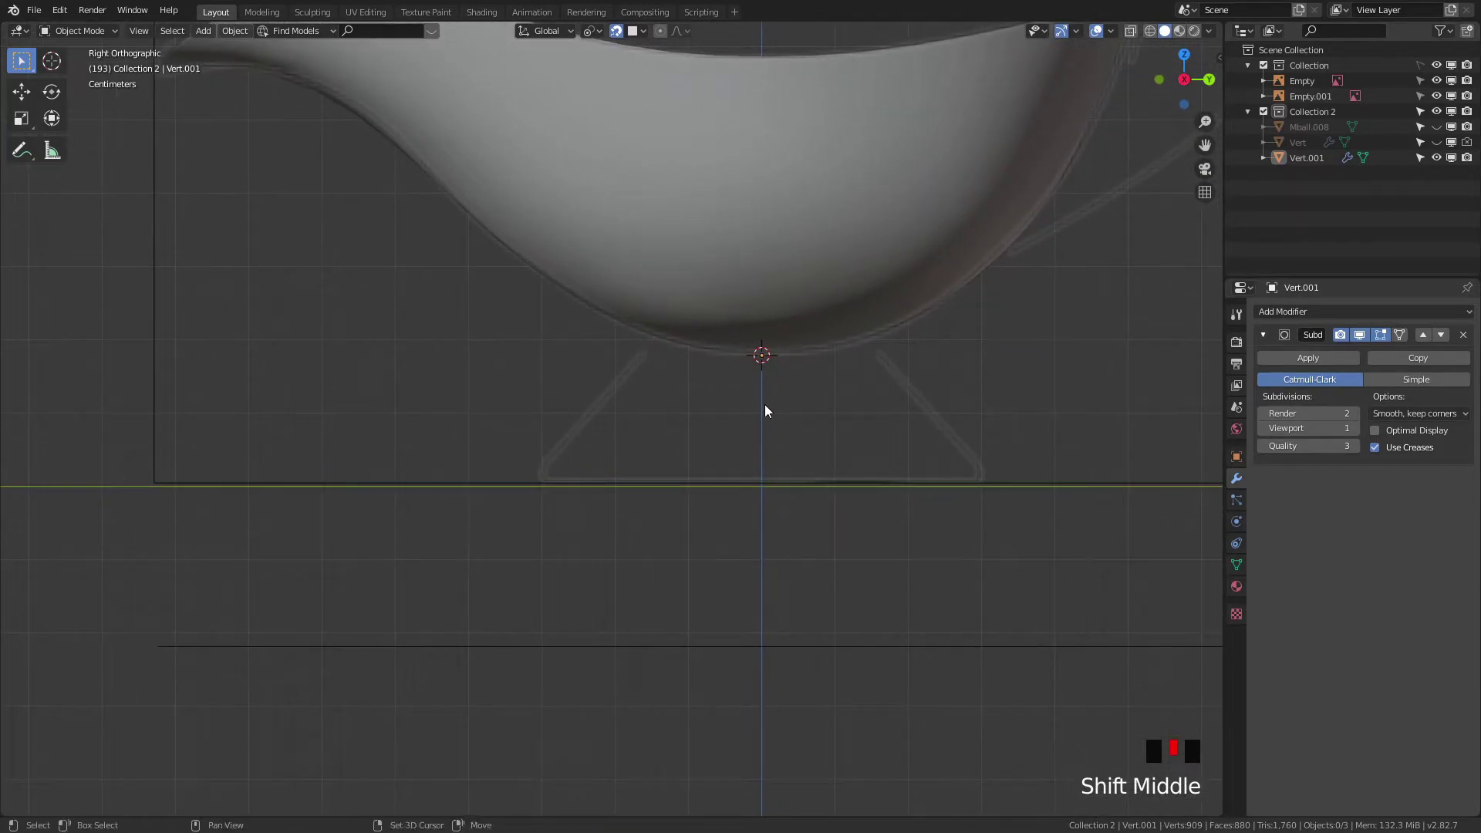
{"action": "key", "text": "shift+c"}
{"action": "key", "text": "shift+s"}
{"action": "key", "text": "Escape"}
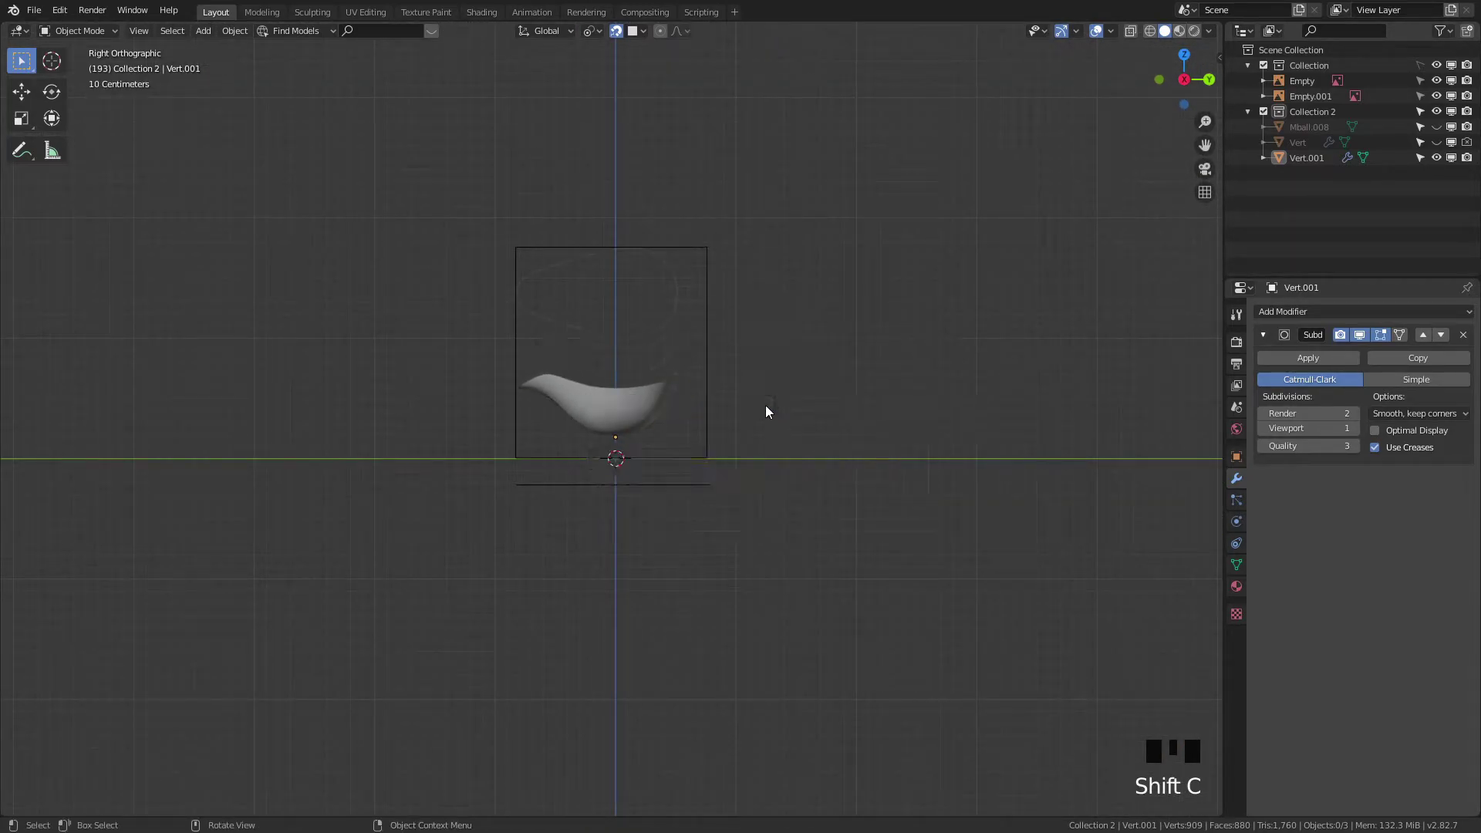
{"action": "key", "text": "shift+a"}
{"action": "mouse_move", "coordinate": [766, 407]}
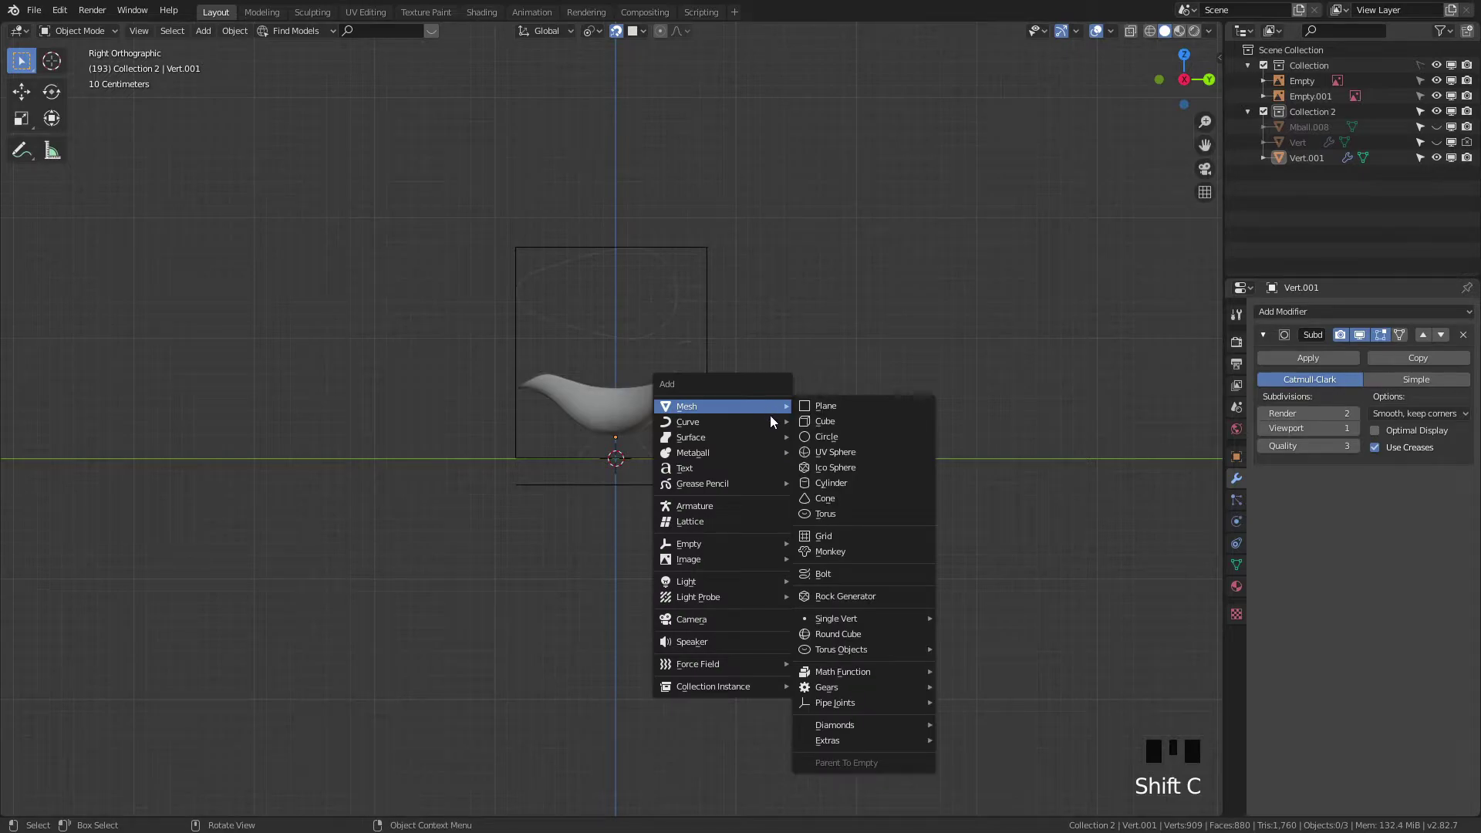
{"action": "left_click", "coordinate": [837, 440]}
Step: Scale the circle down in side view to match the width of the foot's base in the reference drawing
{"action": "scroll", "coordinate": [795, 479], "scroll_direction": "up", "scroll_amount": 9}
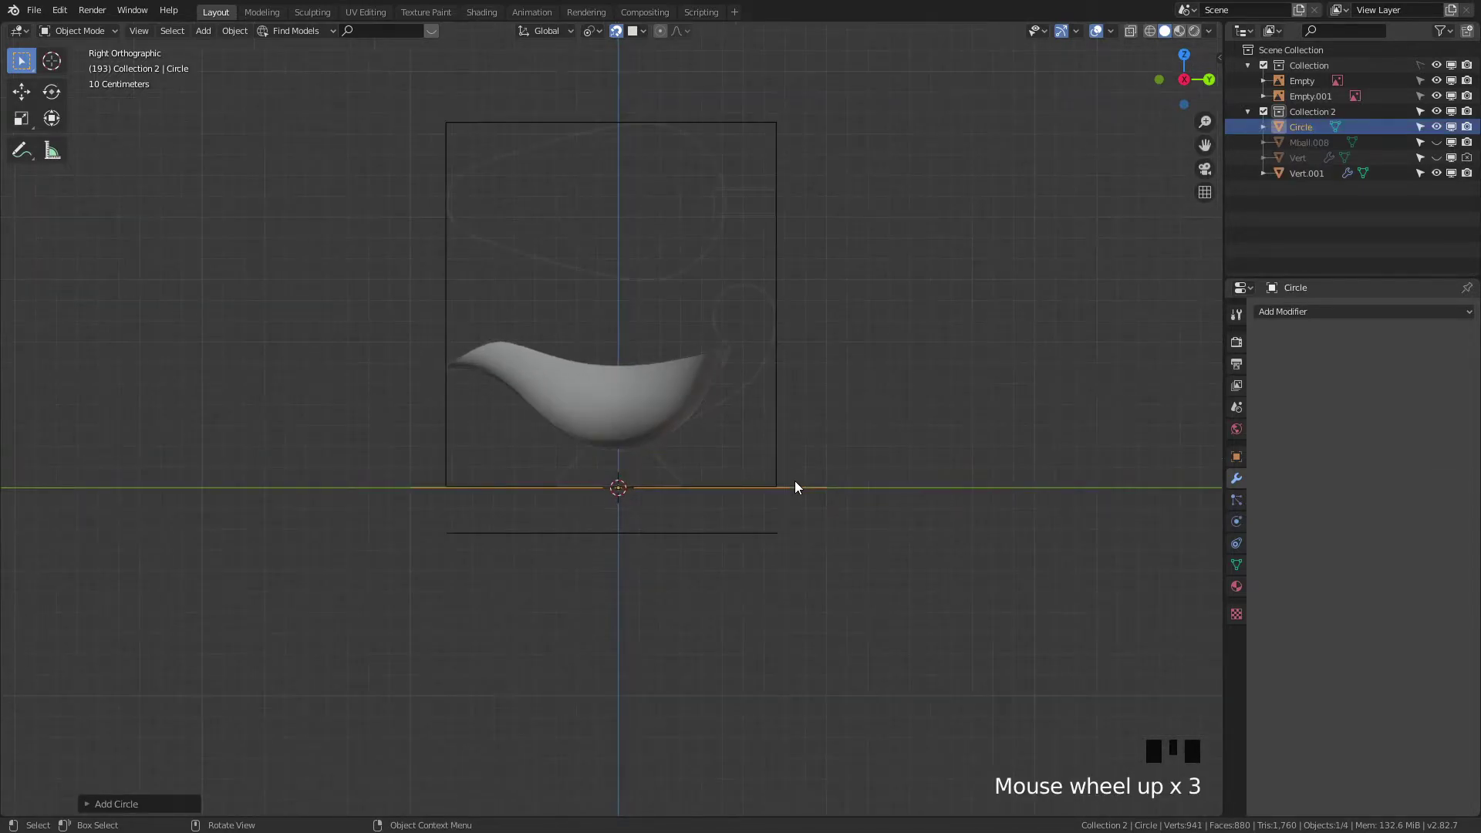
{"action": "middle_click_drag", "start_coordinate": [868, 578], "coordinate": [862, 467], "text": "shift"}
{"action": "key", "text": "s"}
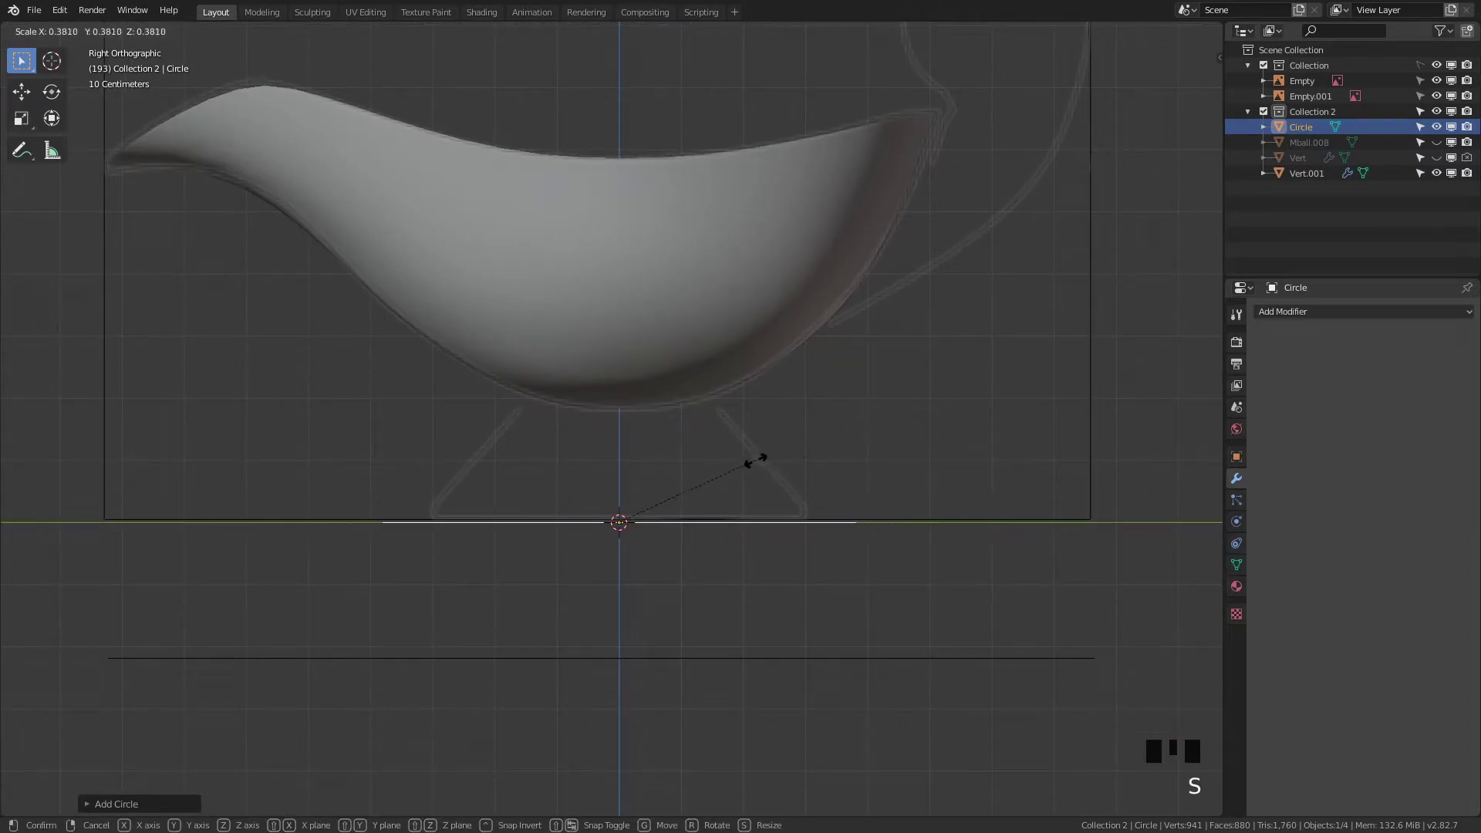
{"action": "left_click", "coordinate": [779, 498]}
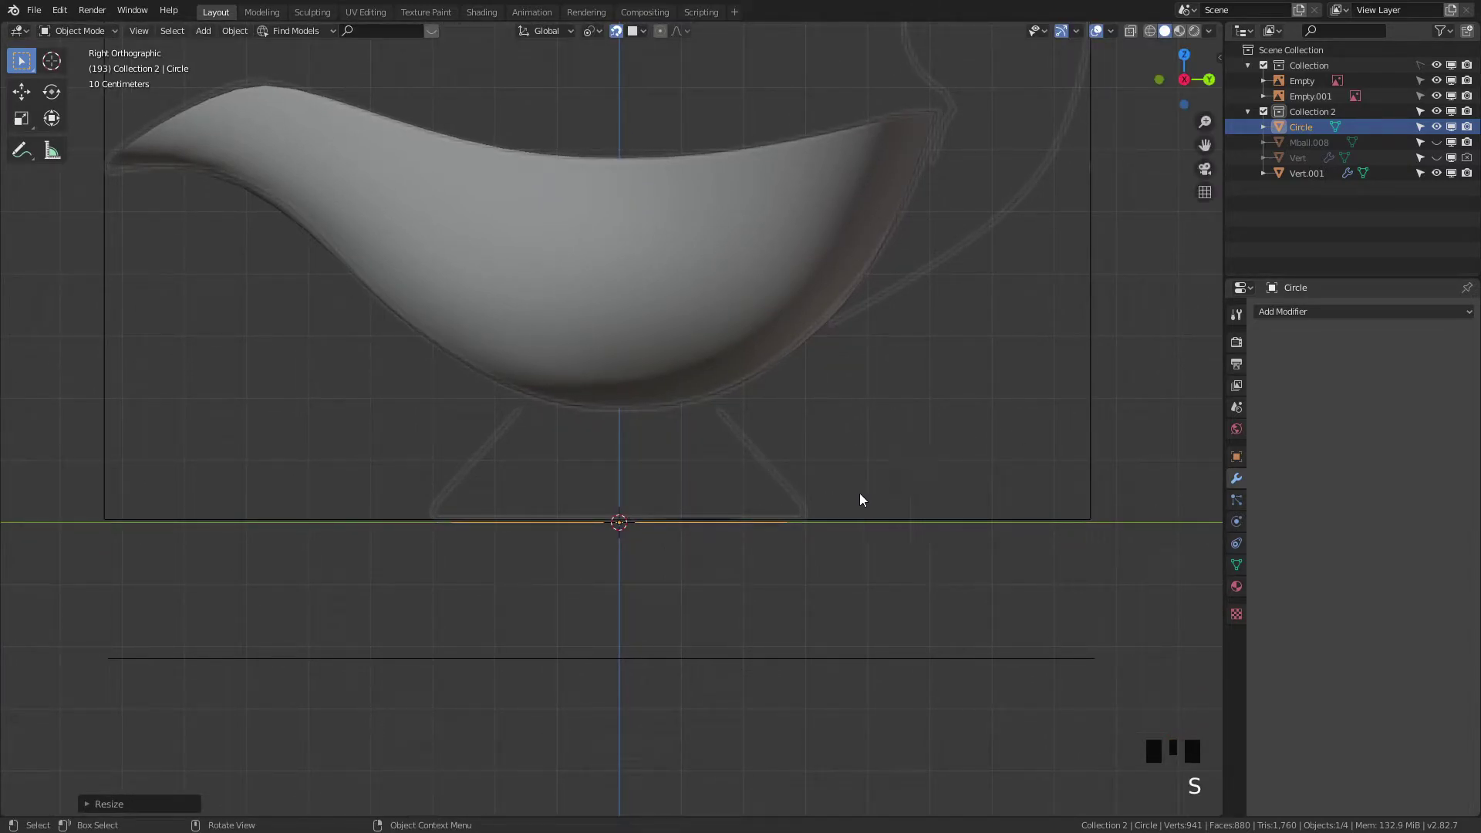
{"action": "key", "text": "s"}
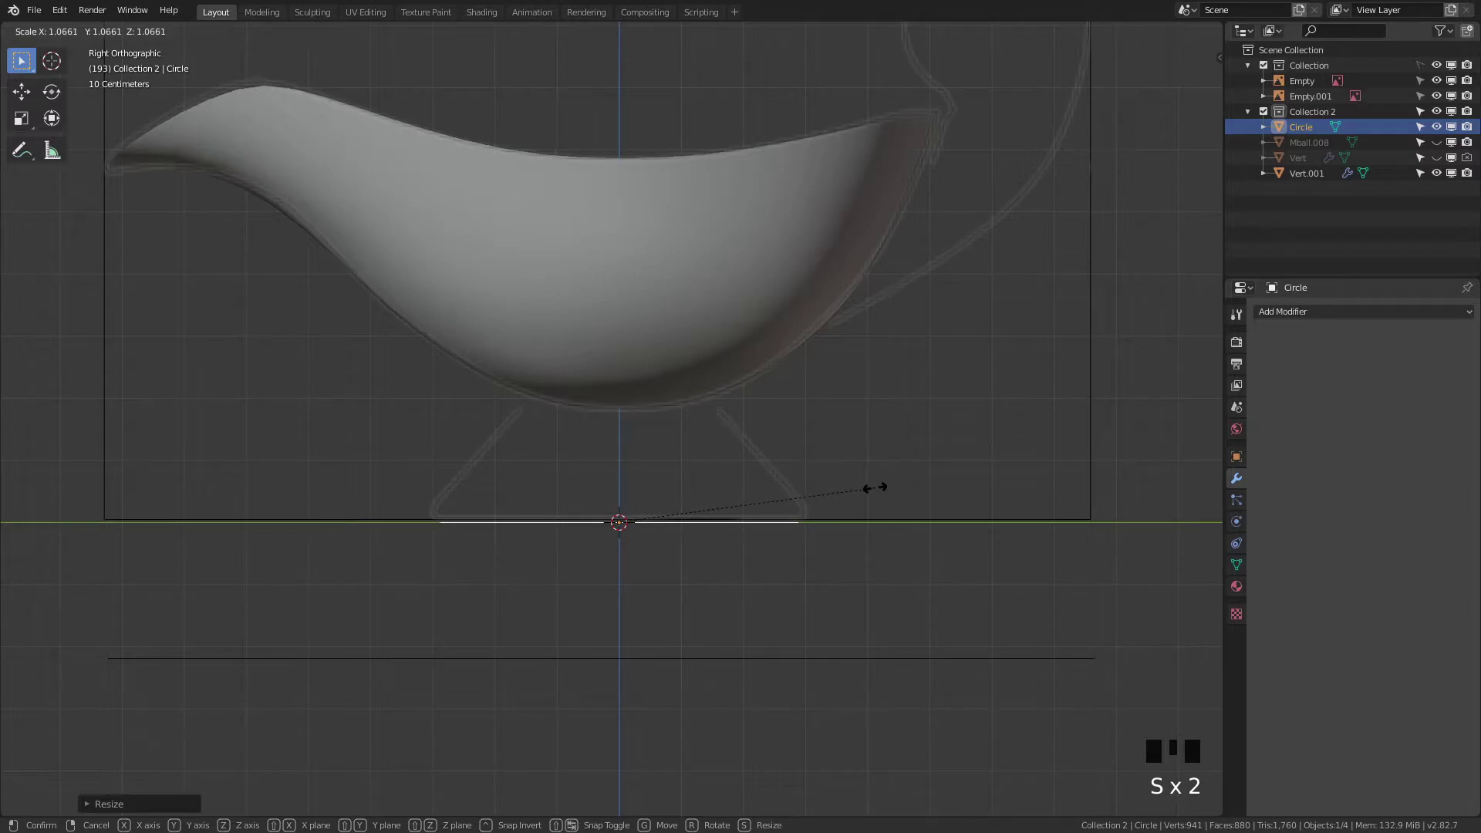
{"action": "left_click", "coordinate": [876, 490]}
{"action": "key", "text": "s"}
{"action": "left_click", "coordinate": [880, 489]}
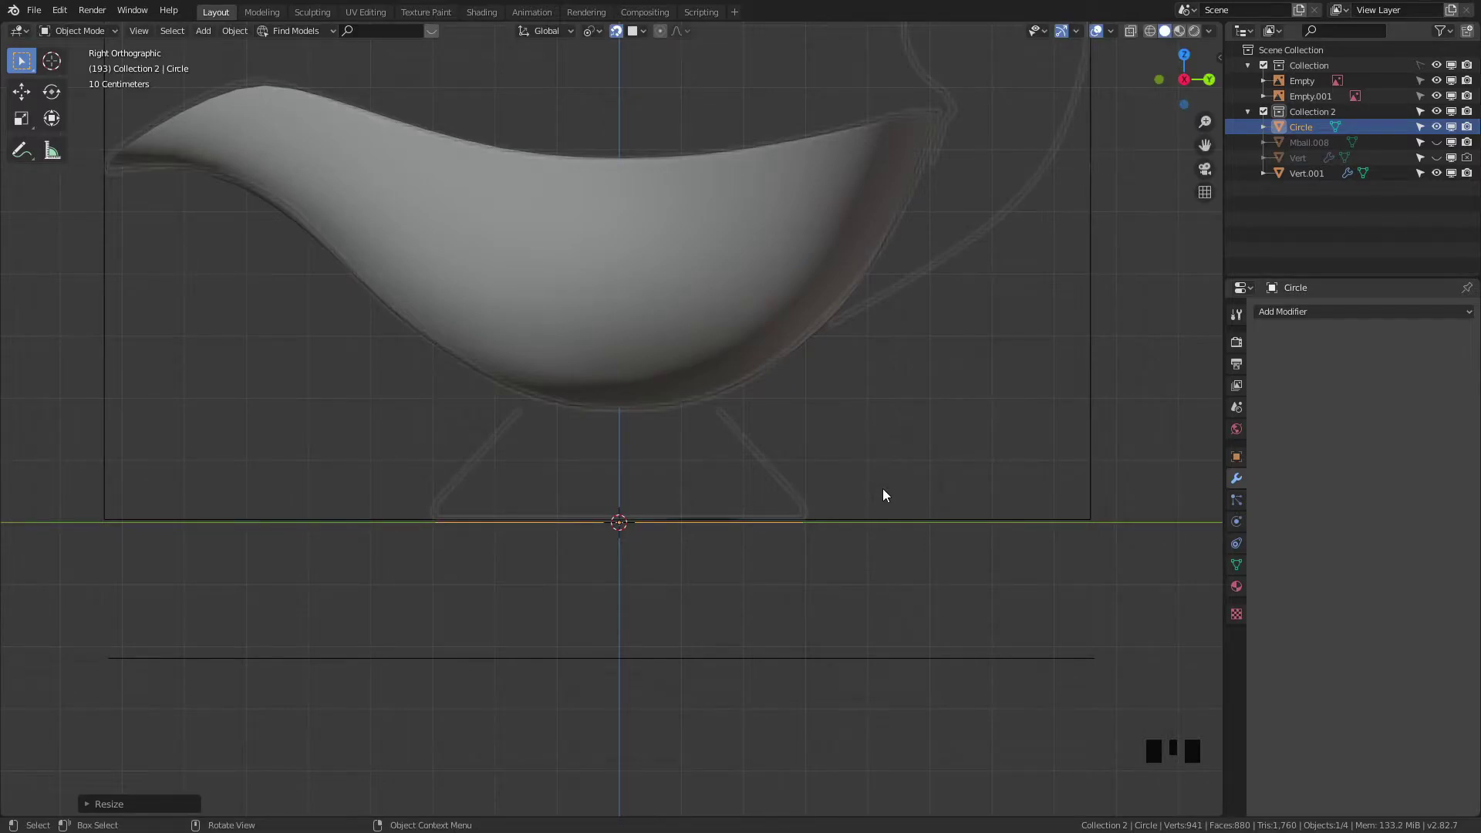
{"action": "key", "text": "Tab"}
{"action": "key", "text": "e"}
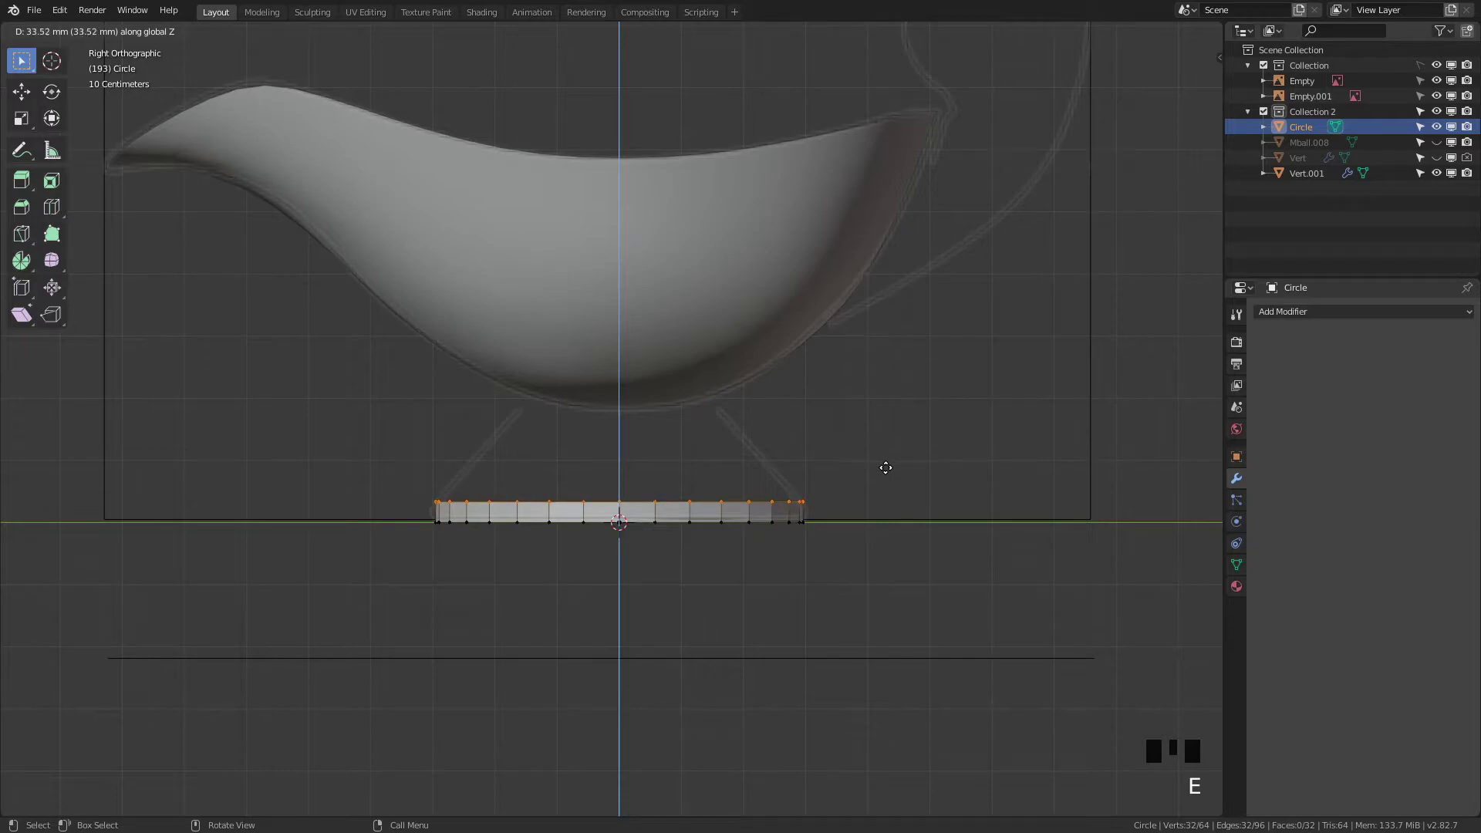
{"action": "left_click", "coordinate": [885, 466]}
{"action": "key", "text": "e"}
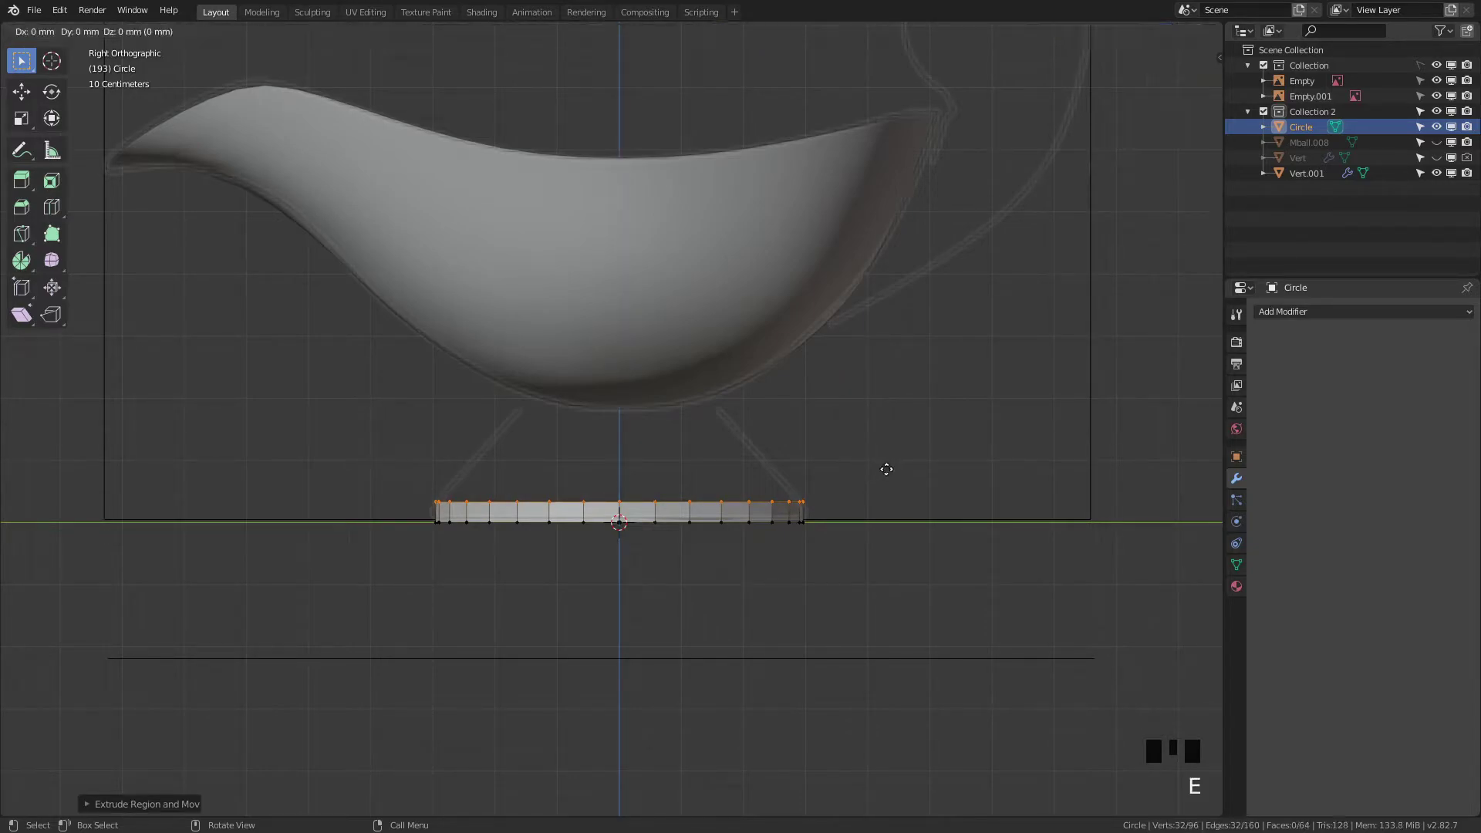
{"action": "right_click", "coordinate": [878, 387]}
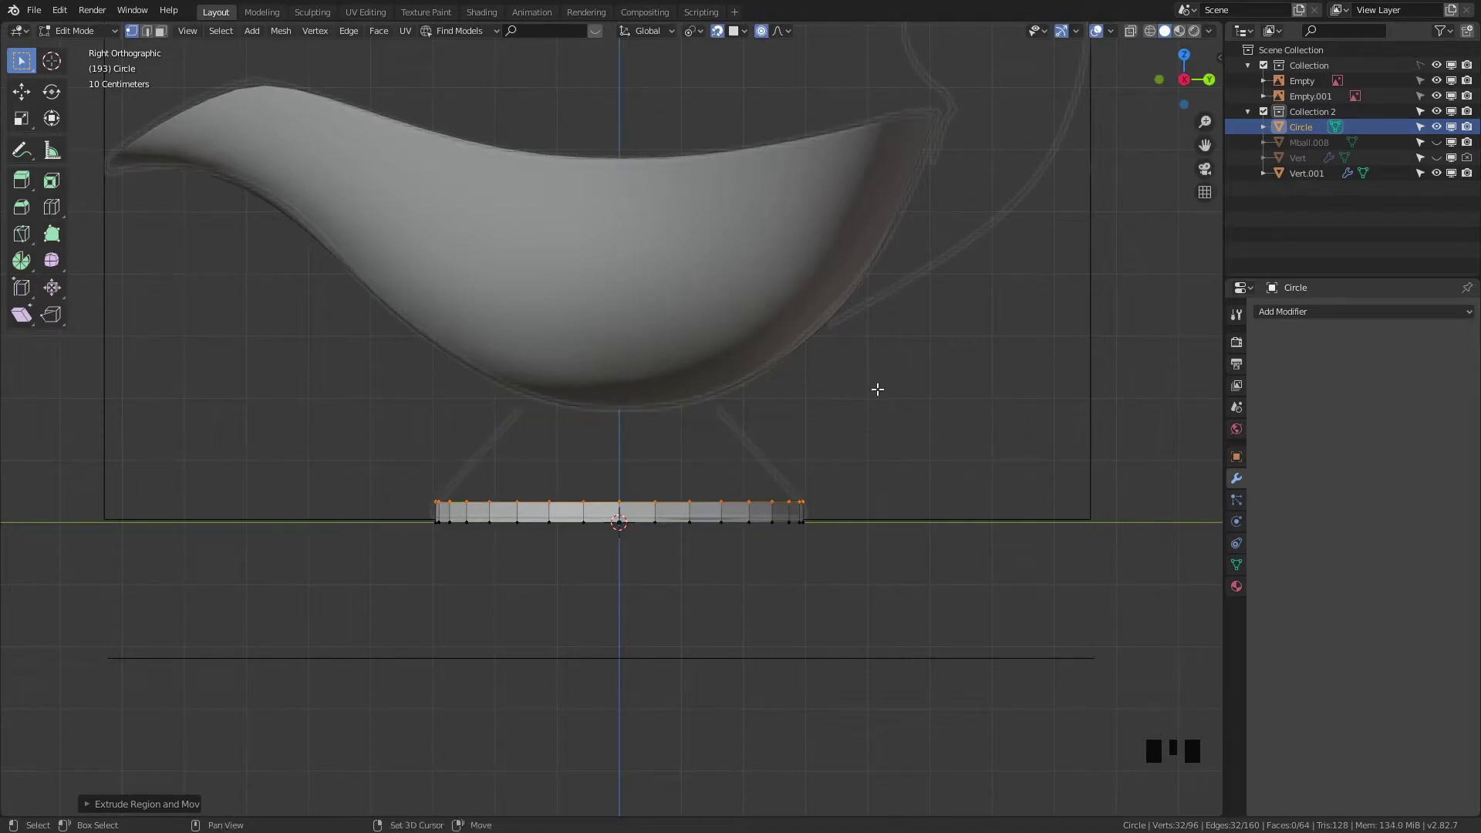
{"action": "key", "text": "shift+Tab"}
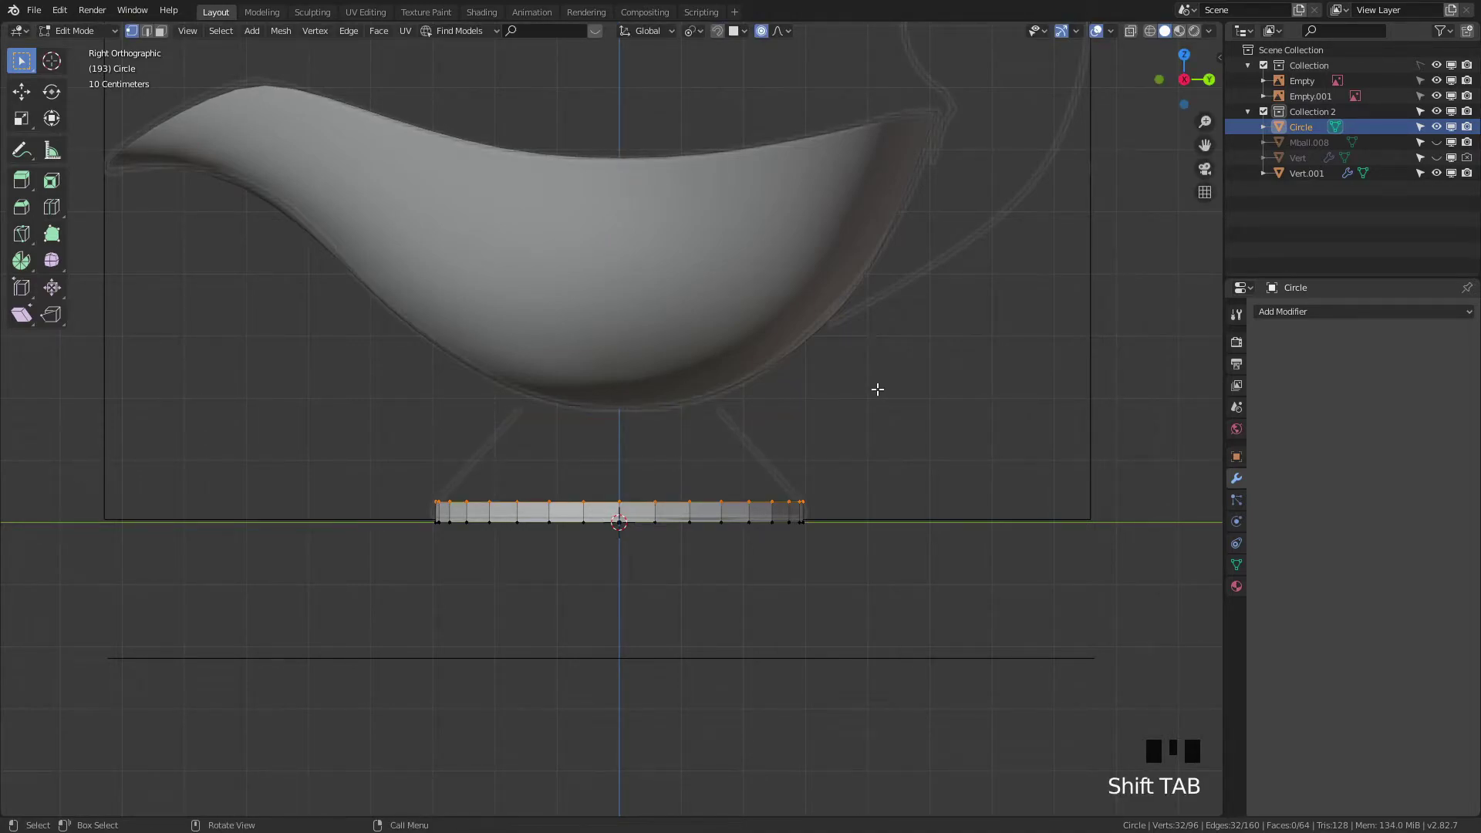
{"action": "key", "text": "e"}
{"action": "left_click", "coordinate": [914, 295]}
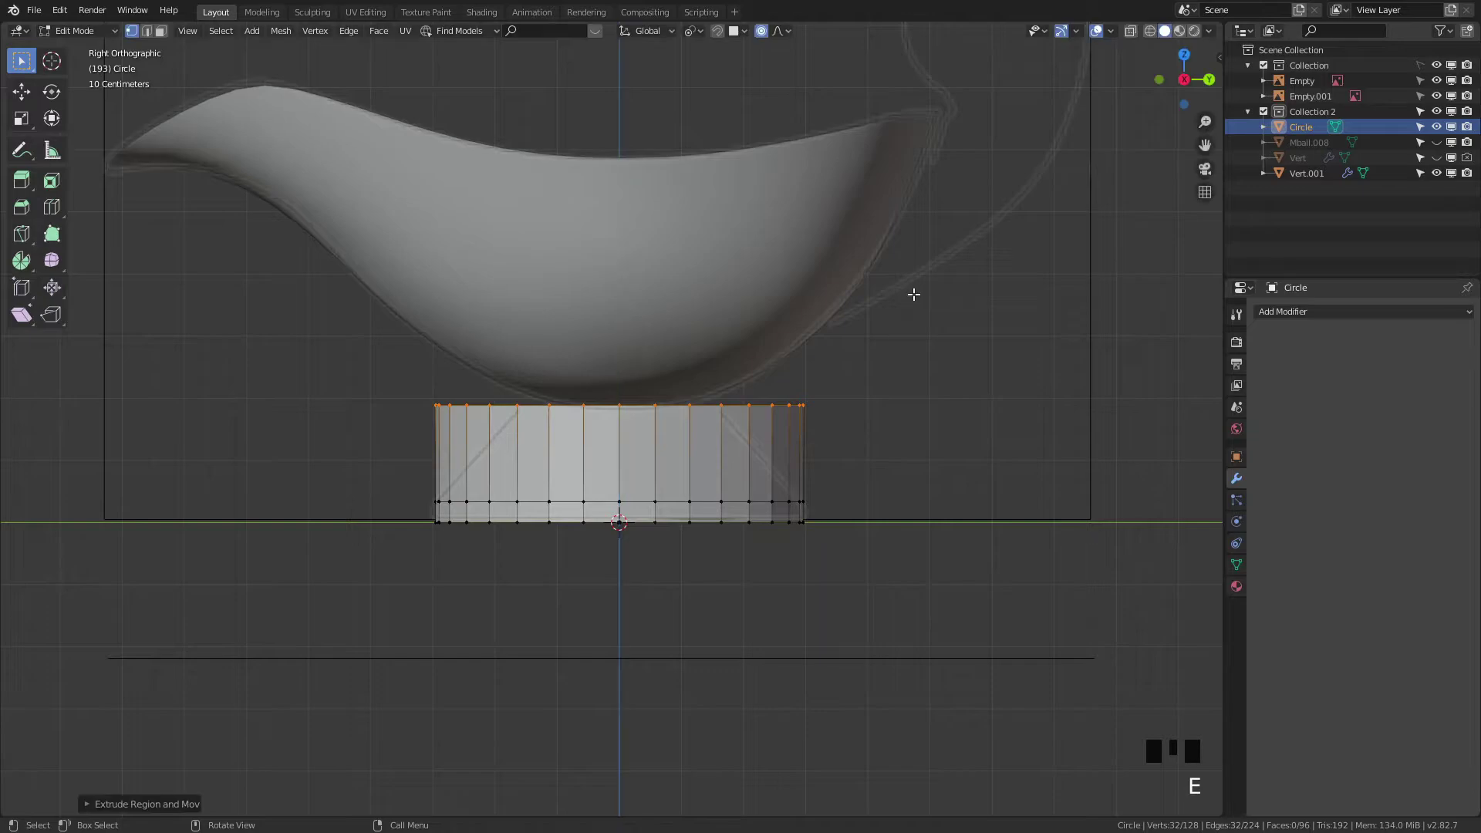
{"action": "key", "text": "ctrl+z"}
{"action": "key", "text": "ctrl+z"}
{"action": "key", "text": "ctrl+z"}
{"action": "key", "text": "ctrl+z"}
{"action": "key", "text": "ctrl+z"}
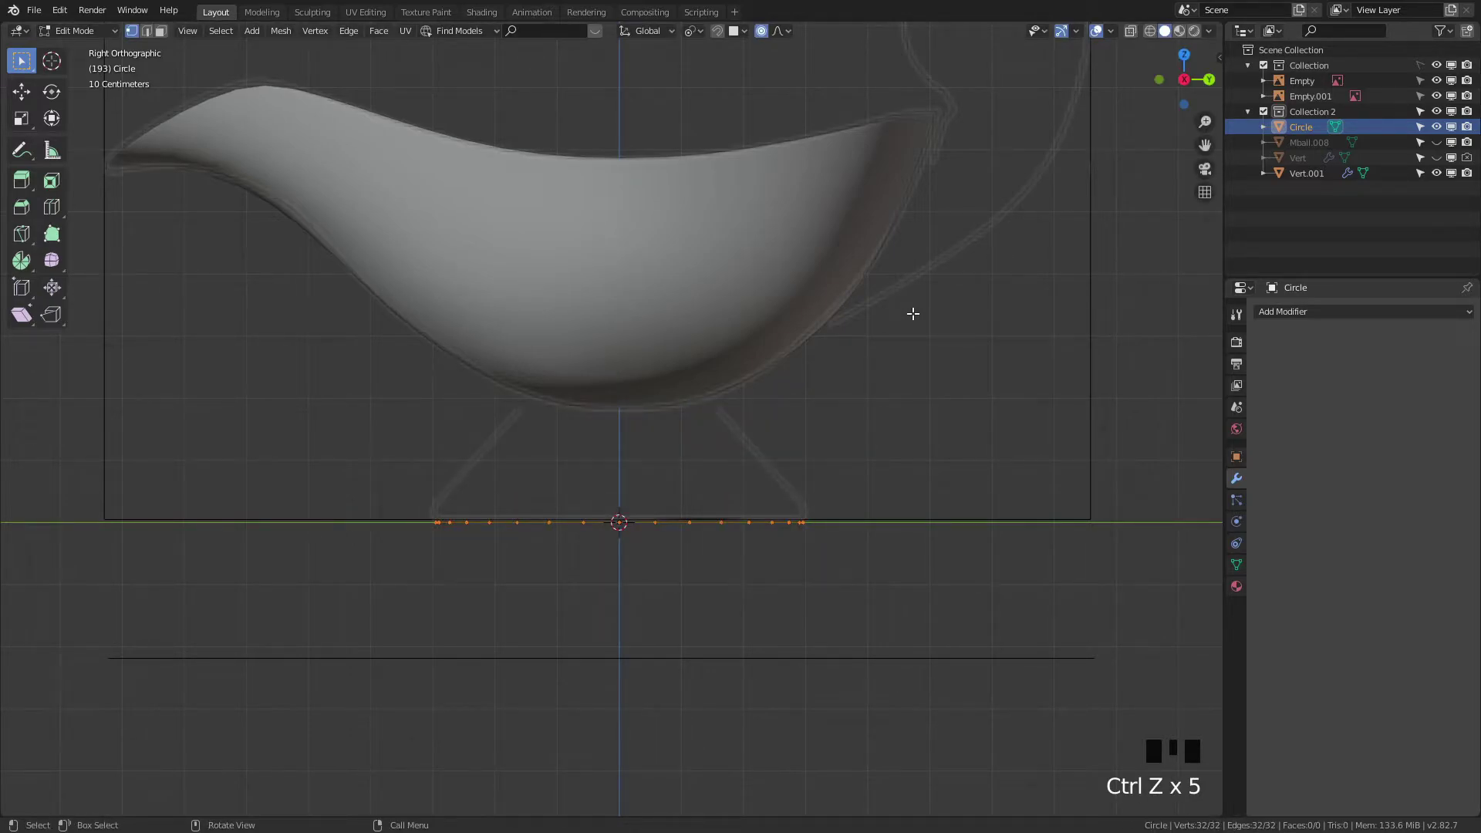
Step: Extrude the circle upward without snapping into a low rim, and extrude it again up to the shell's bottom
{"action": "key", "text": "shift+Tab"}
{"action": "key", "text": "shift+Tab"}
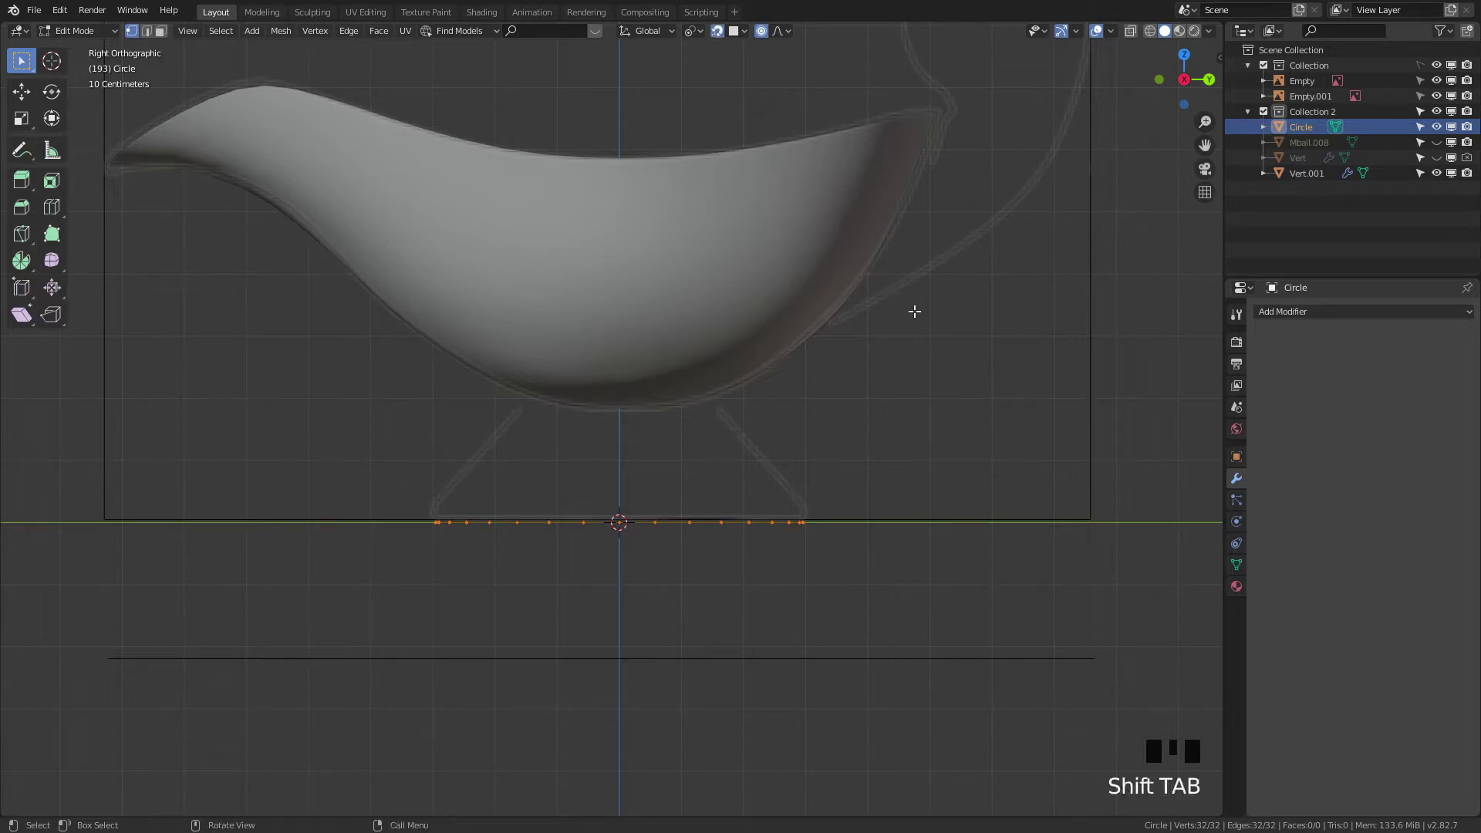
{"action": "key", "text": "e"}
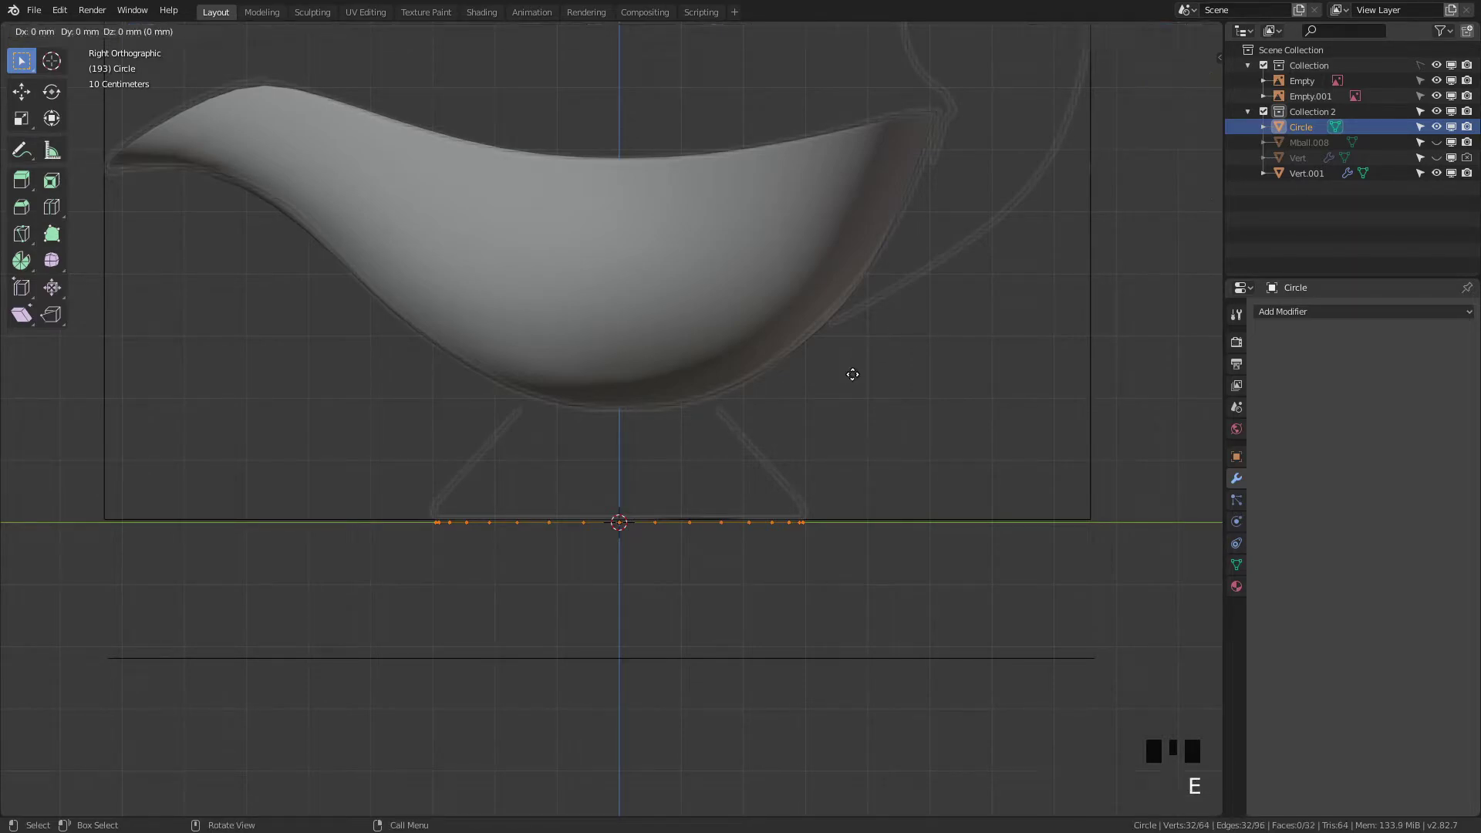
{"action": "left_click", "coordinate": [889, 356]}
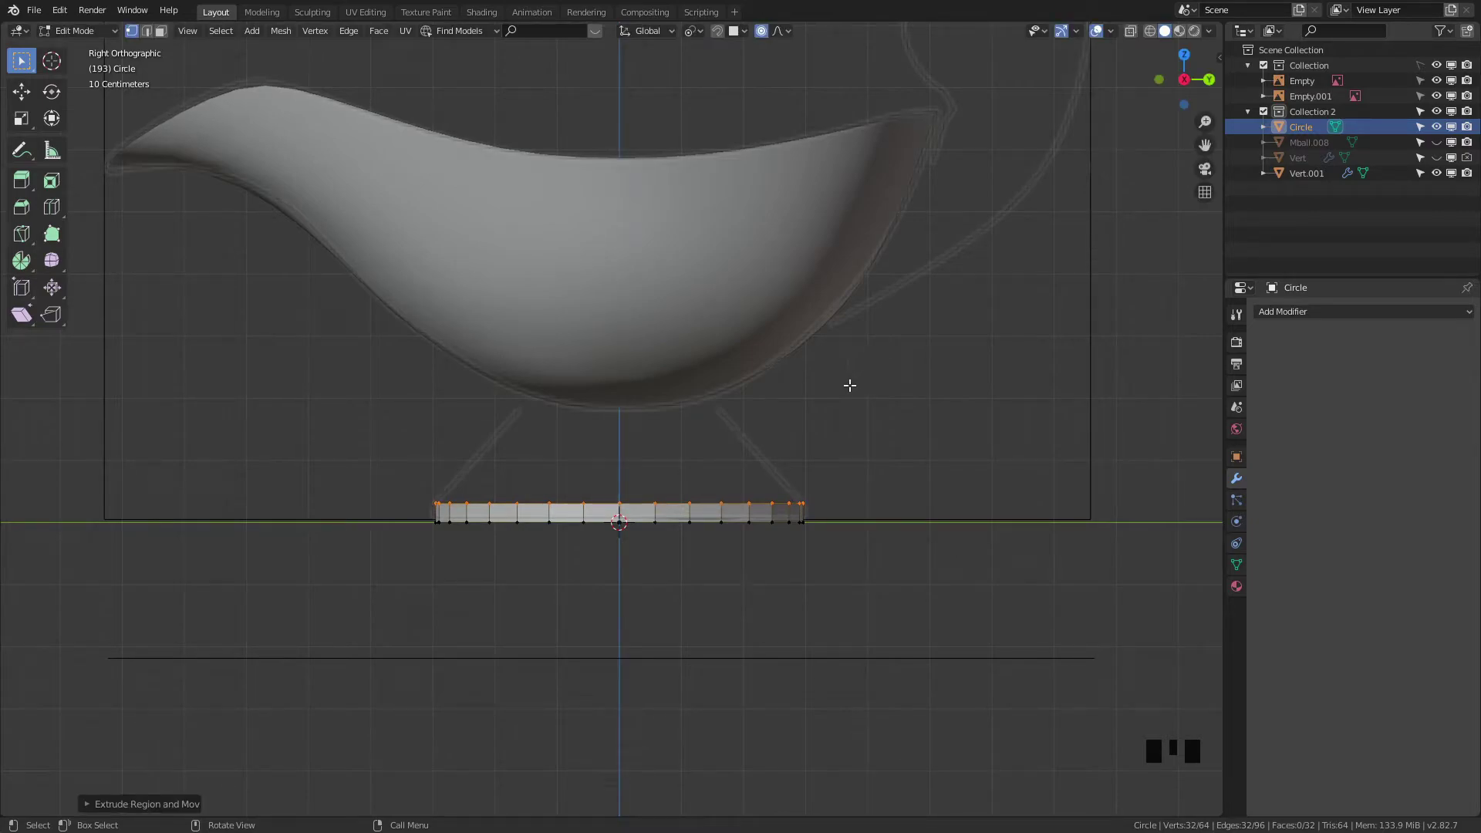
{"action": "key", "text": "e"}
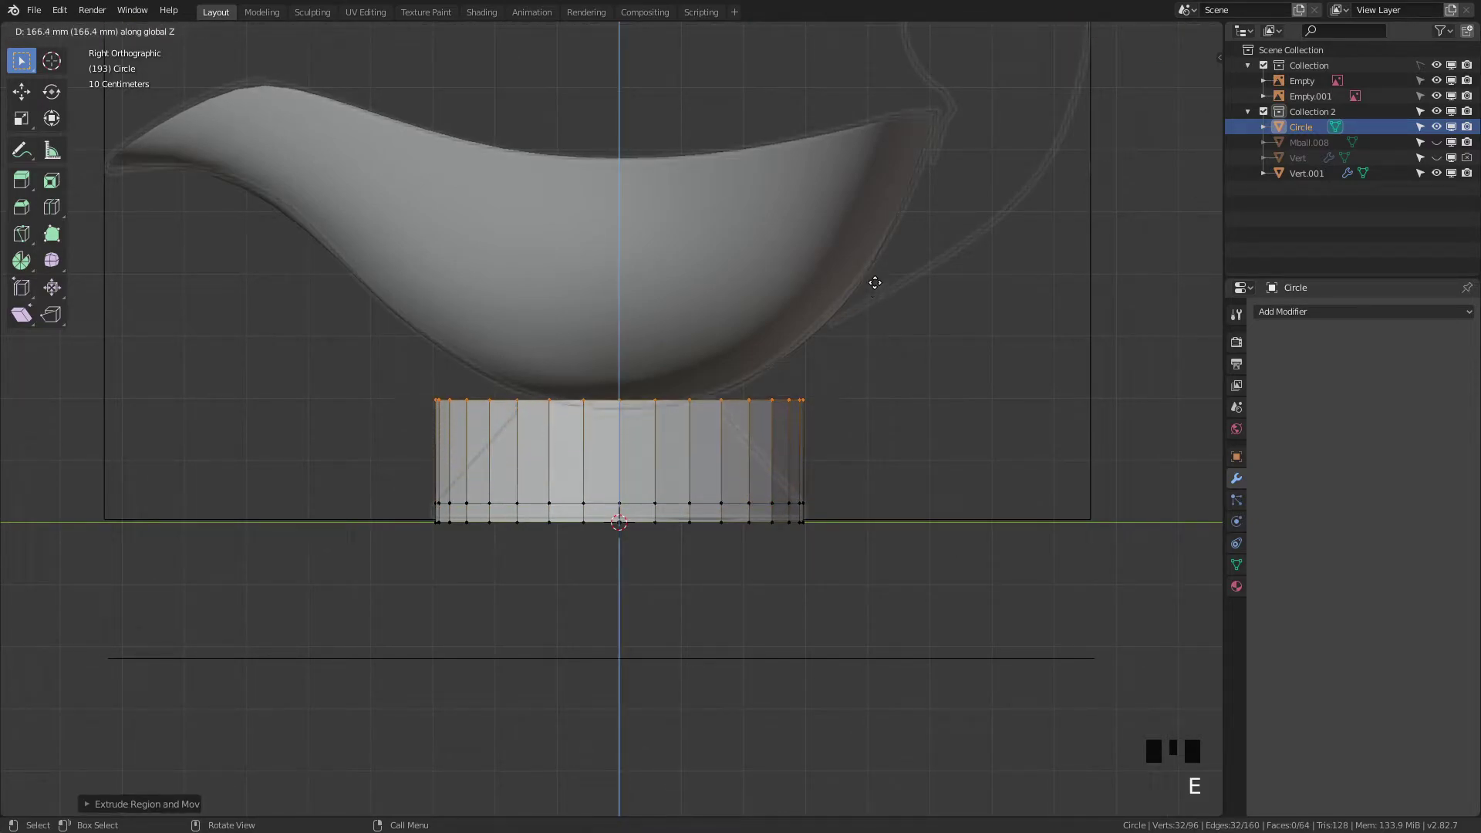
{"action": "left_click", "coordinate": [879, 289]}
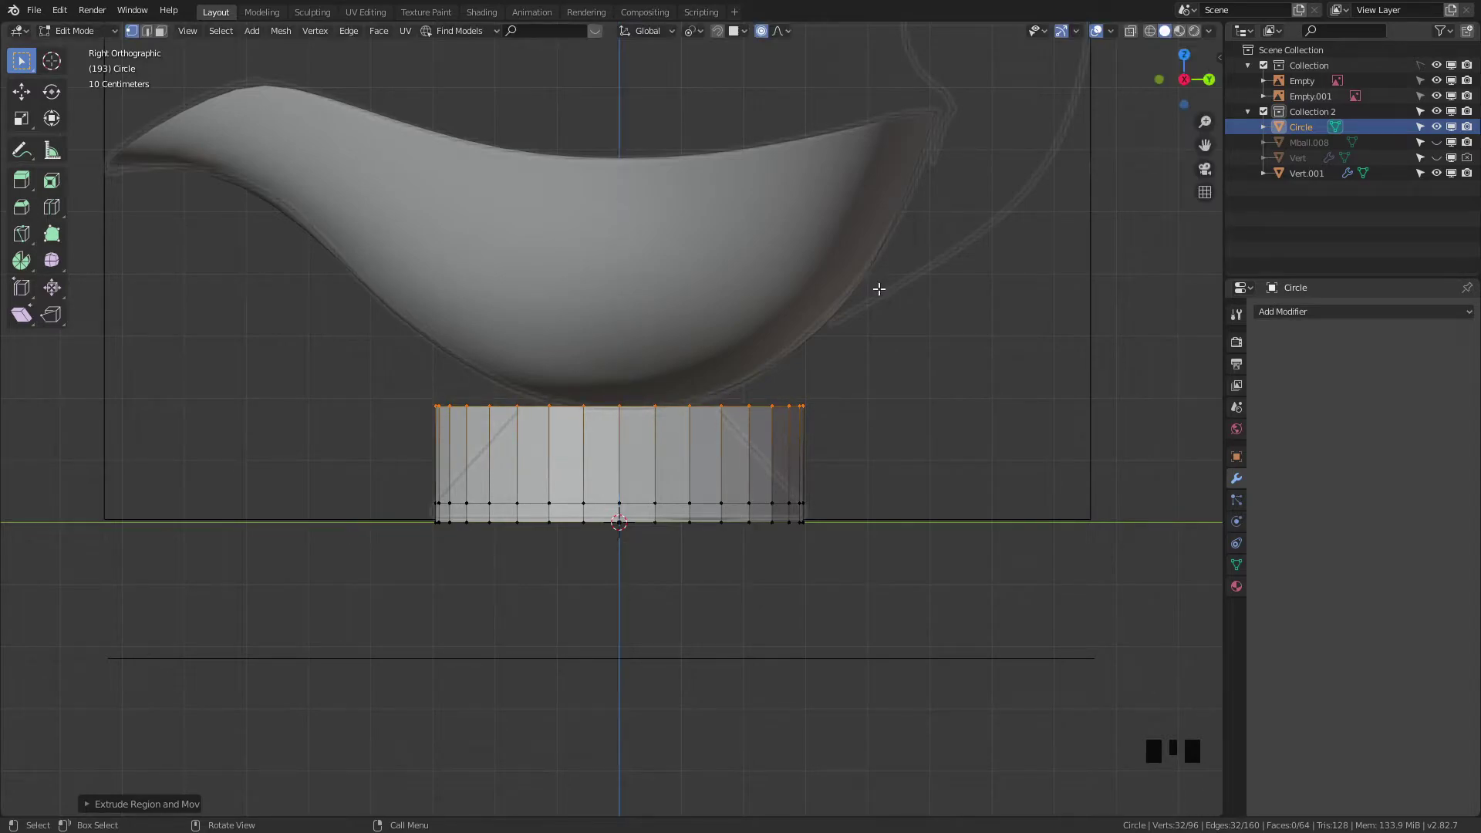
Step: Turn off proportional editing so that scaling affects only the foot's selected top ring
{"action": "key", "text": "s"}
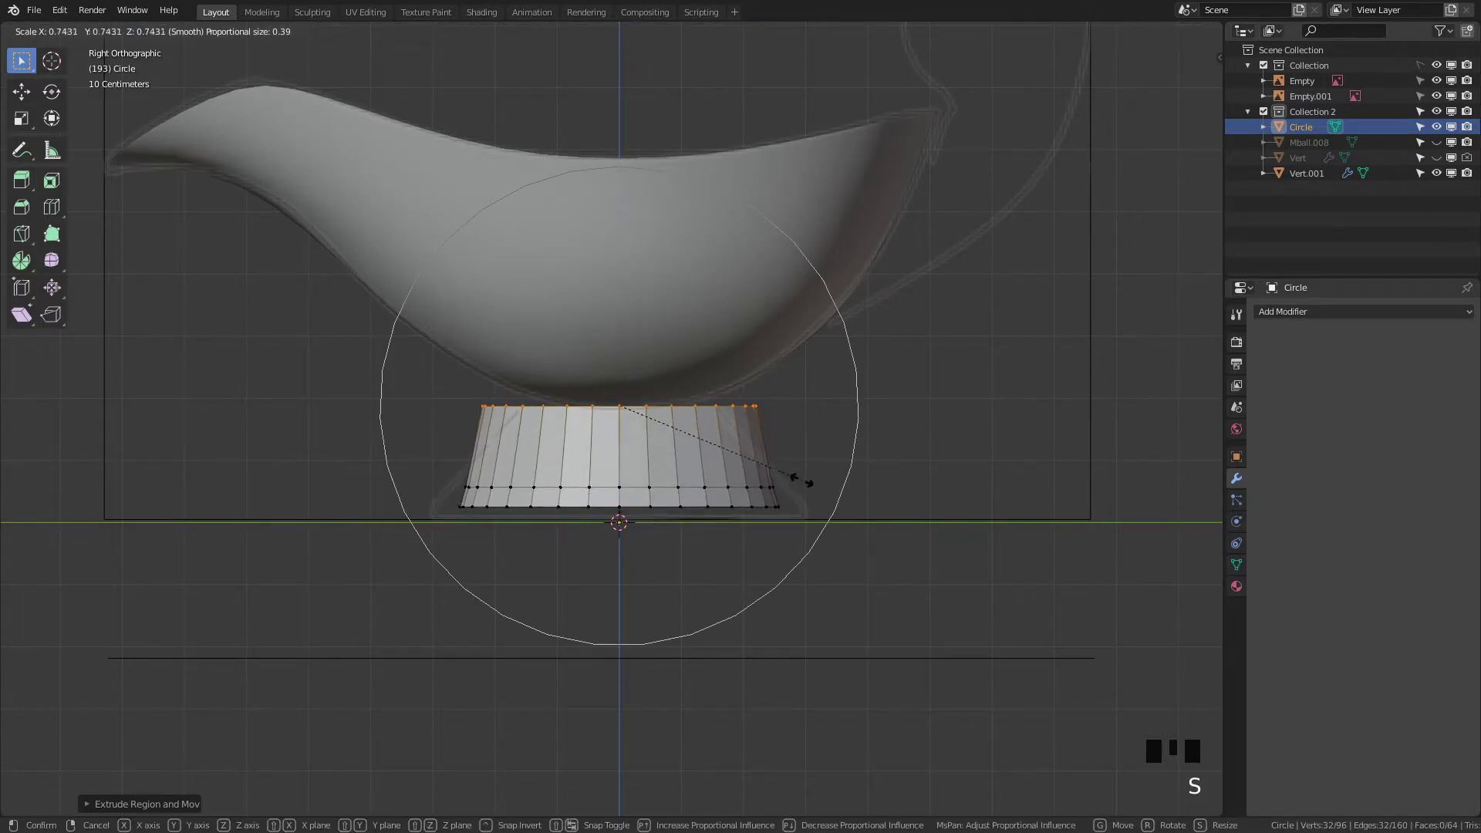
{"action": "right_click", "coordinate": [823, 479]}
{"action": "key", "text": "o"}
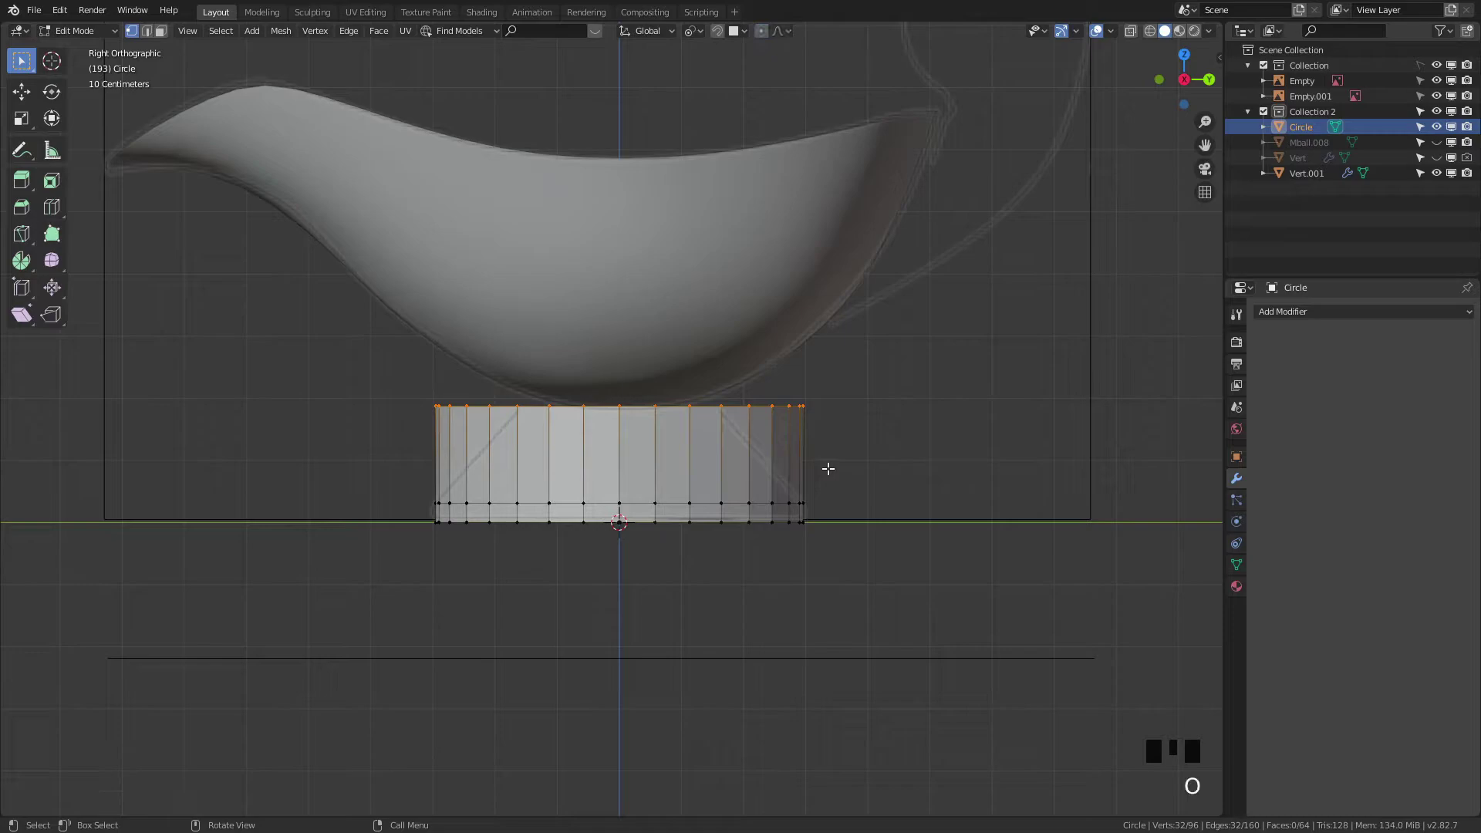
Step: Bevel the five edge loops along the foot's stepped slope with 2 segments and a width of about 16 mm
{"action": "key", "text": "2"}
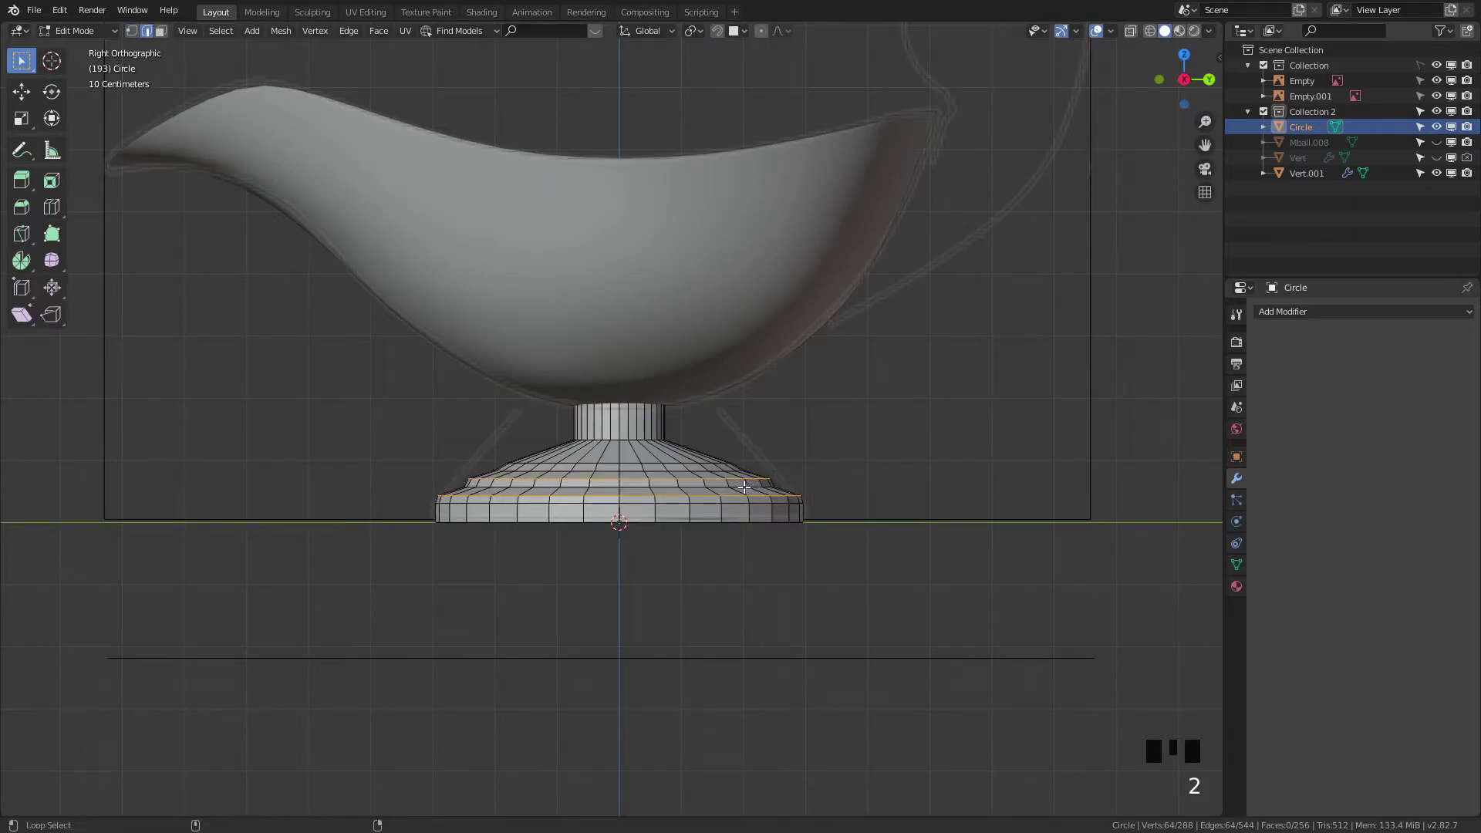
{"action": "left_click", "coordinate": [740, 485], "text": "alt+shift"}
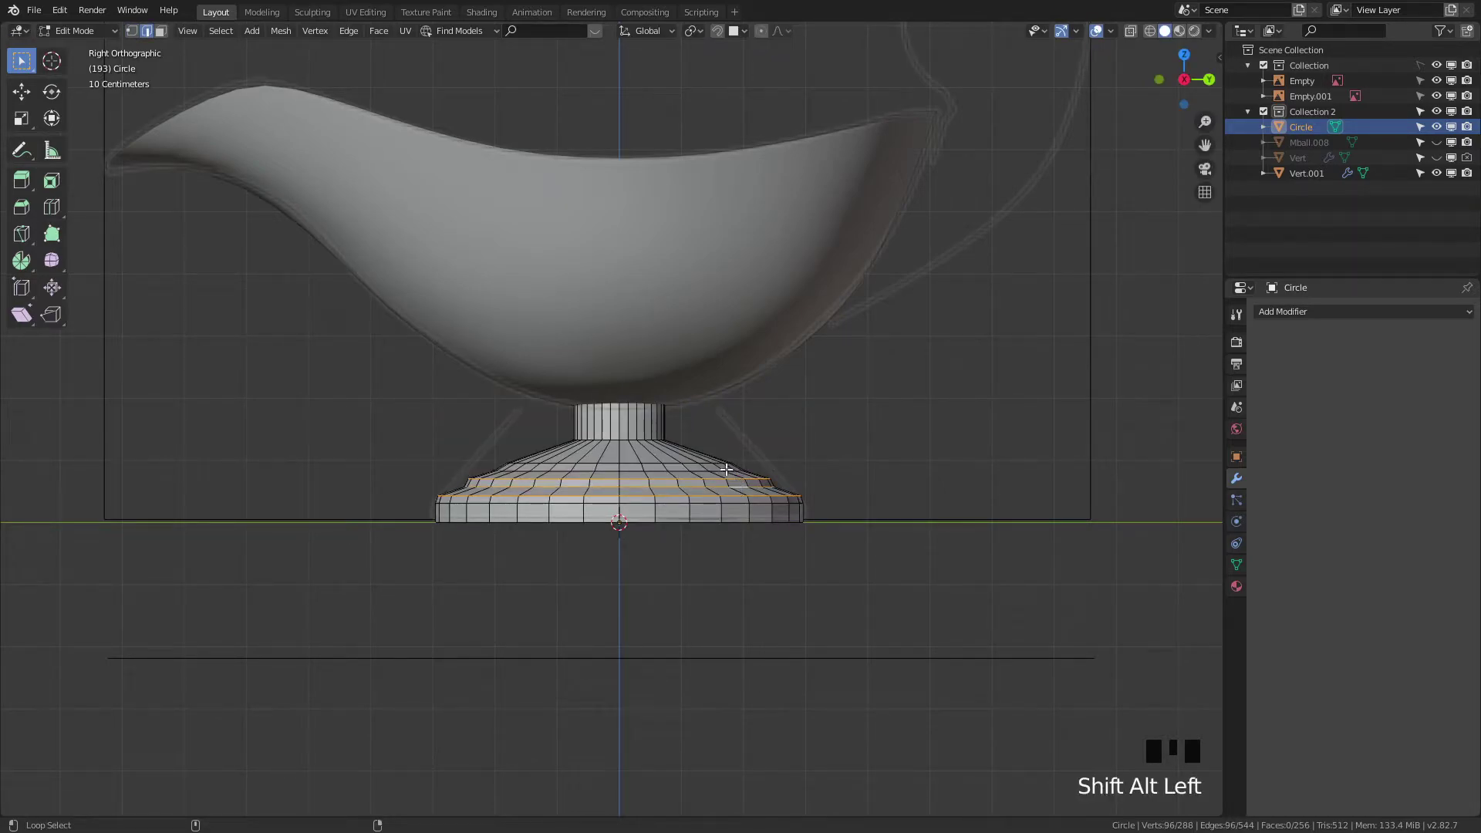
{"action": "left_click", "coordinate": [716, 472], "text": "alt+shift"}
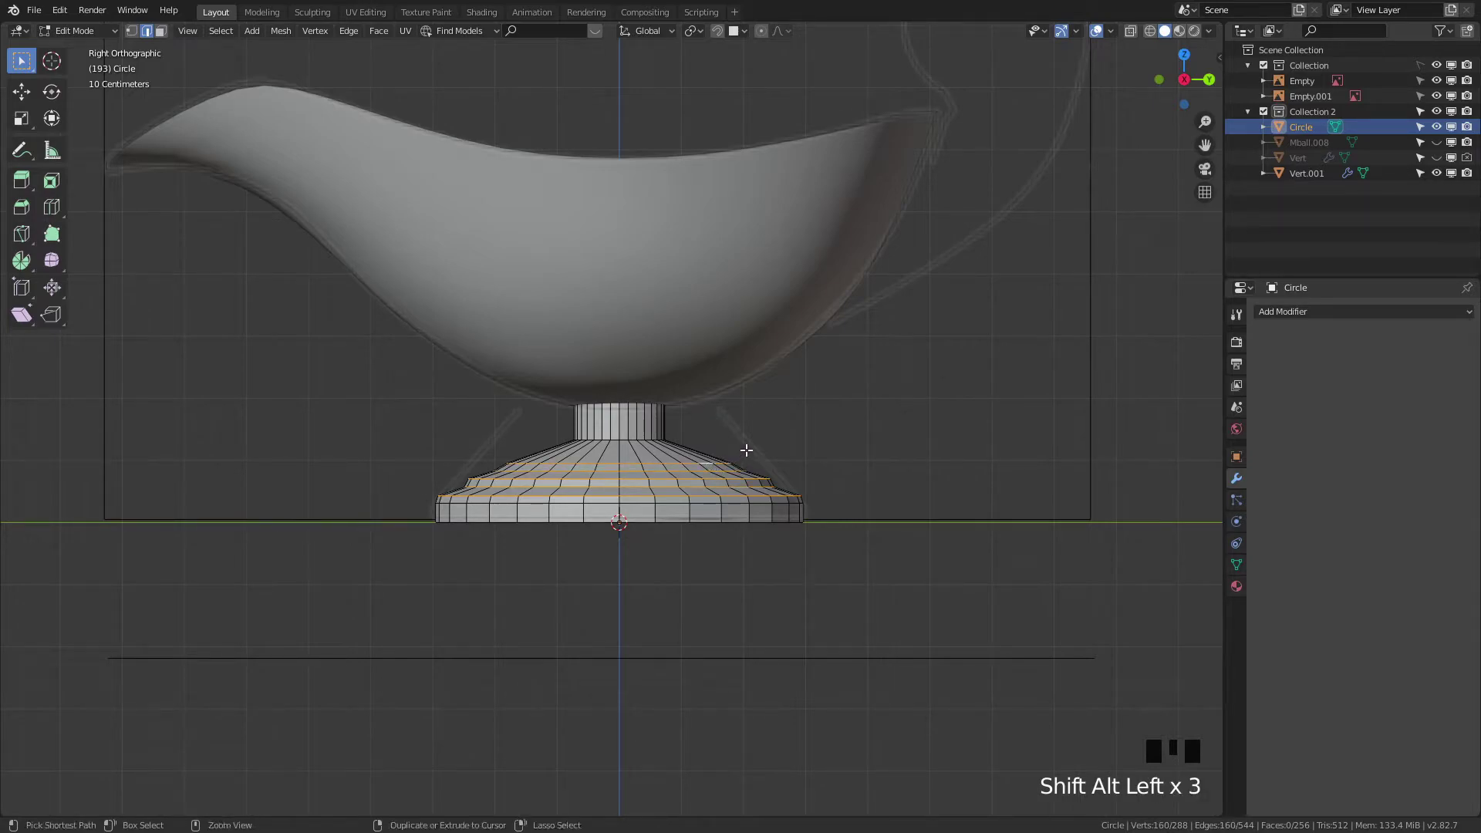
{"action": "key", "text": "ctrl+b"}
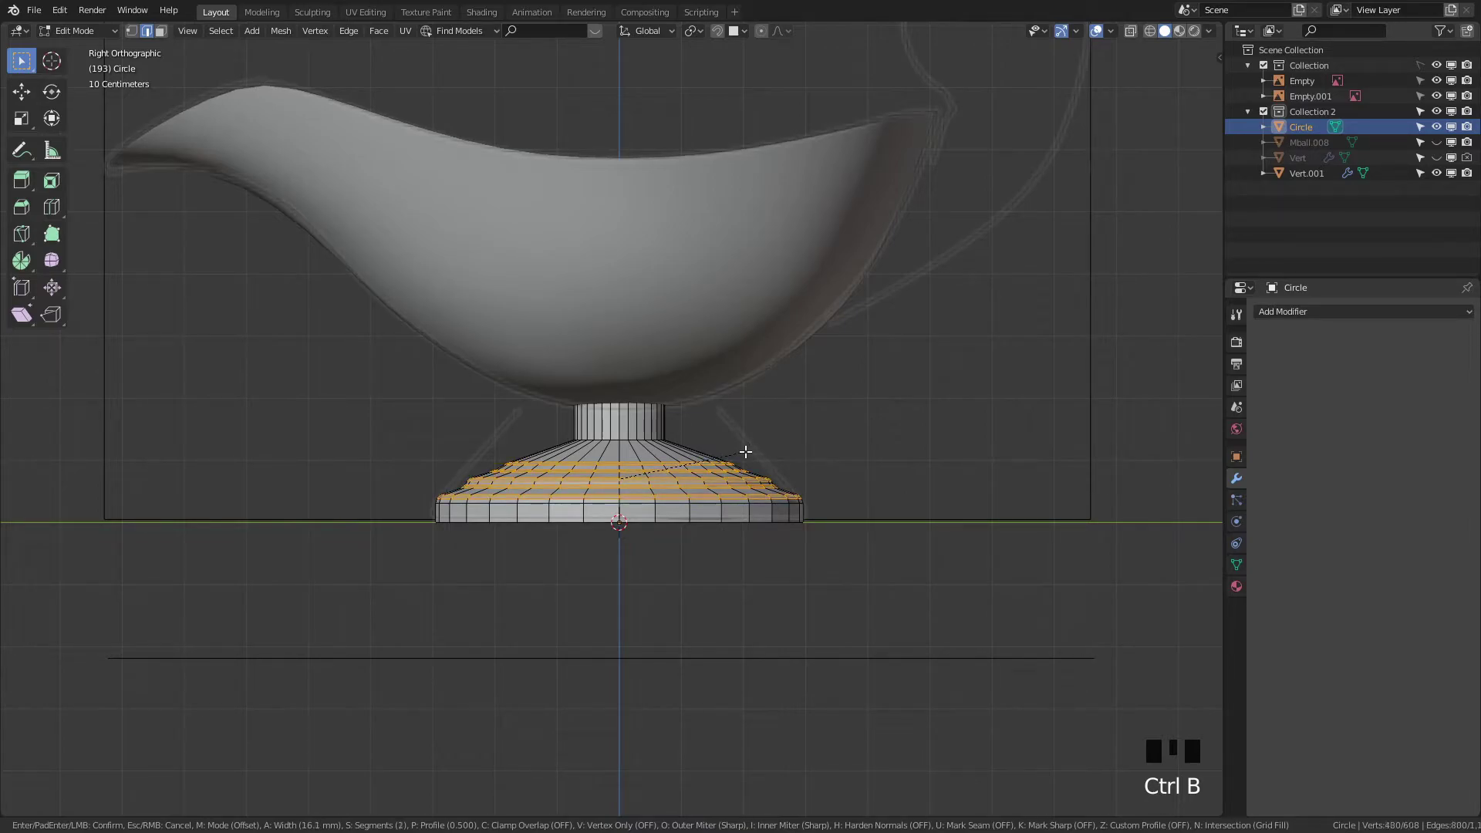
{"action": "left_click", "coordinate": [742, 453]}
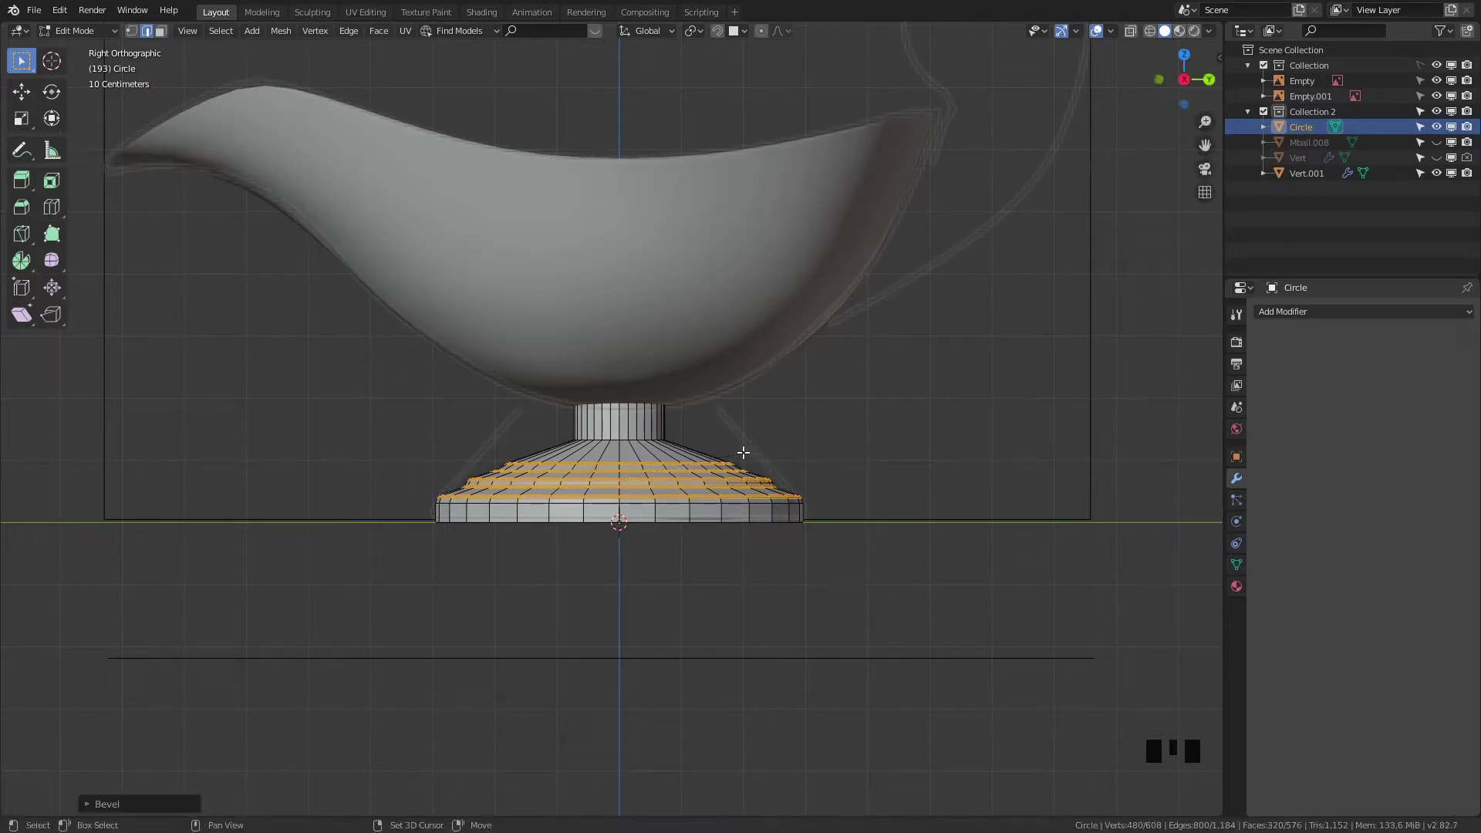
Step: Add a level 1 subdivision surface to the foot in Object Mode and shade it smooth
{"action": "key", "text": "Tab"}
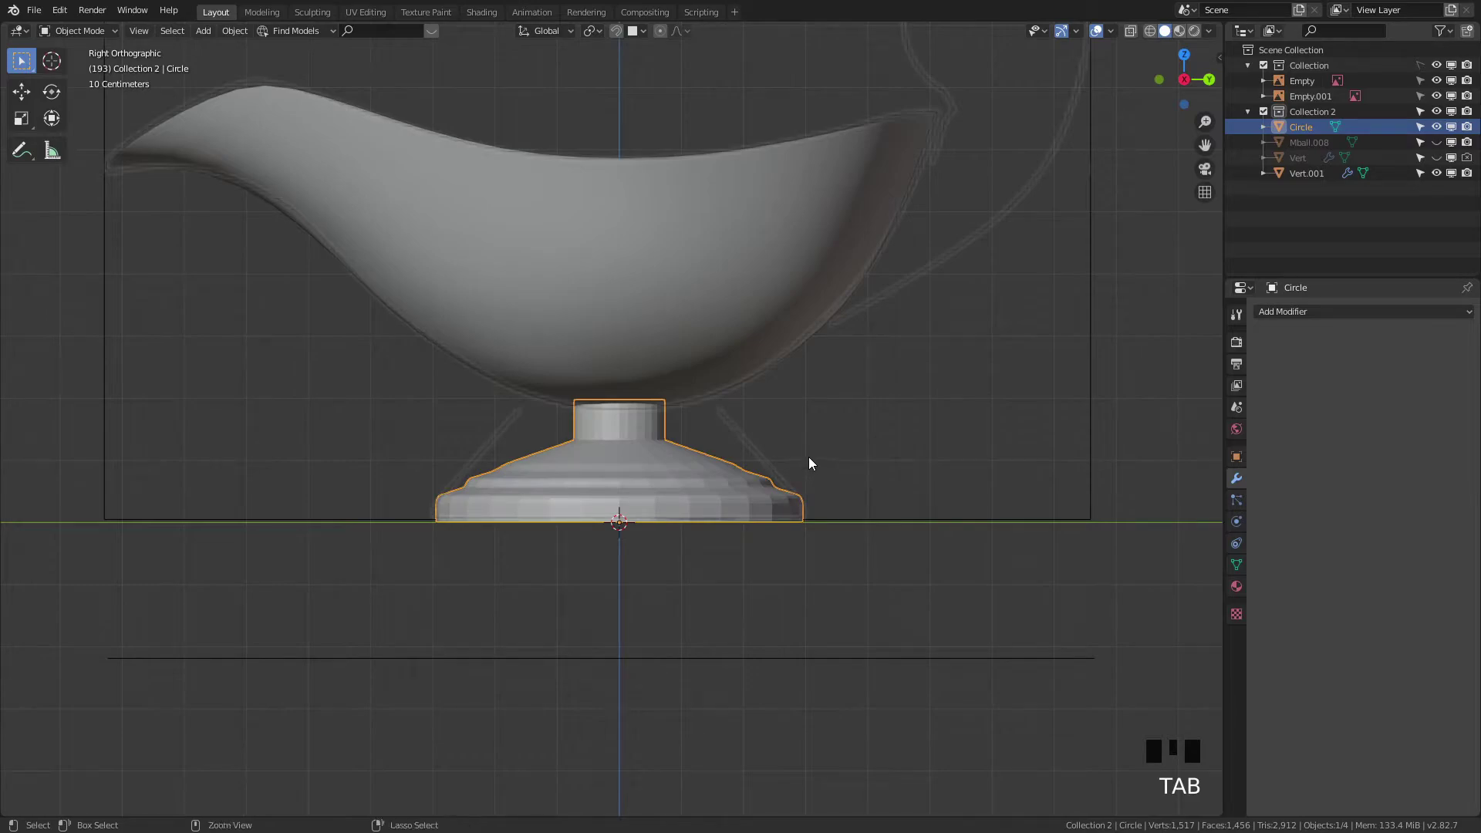
{"action": "key", "text": "ctrl+1"}
{"action": "right_click_drag", "start_coordinate": [730, 468], "coordinate": [730, 469]}
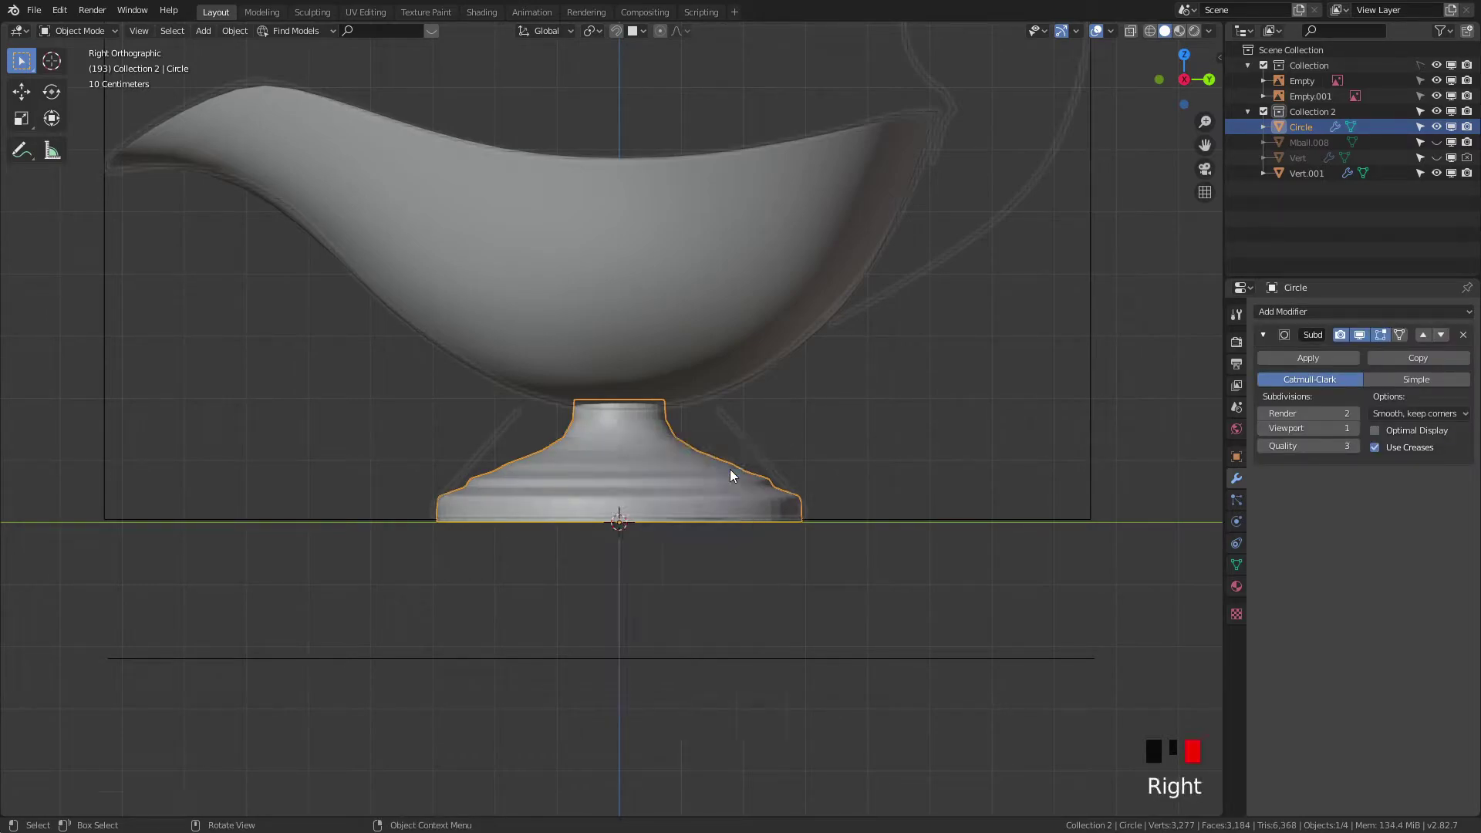
Step: Scale up the foot's uppermost bevelled loop together with its adjacent loops to accentuate the step, and deselect the foot in Object Mode
{"action": "middle_click_drag", "start_coordinate": [730, 469], "coordinate": [812, 483]}
{"action": "scroll", "coordinate": [774, 517], "scroll_direction": "up", "scroll_amount": 2}
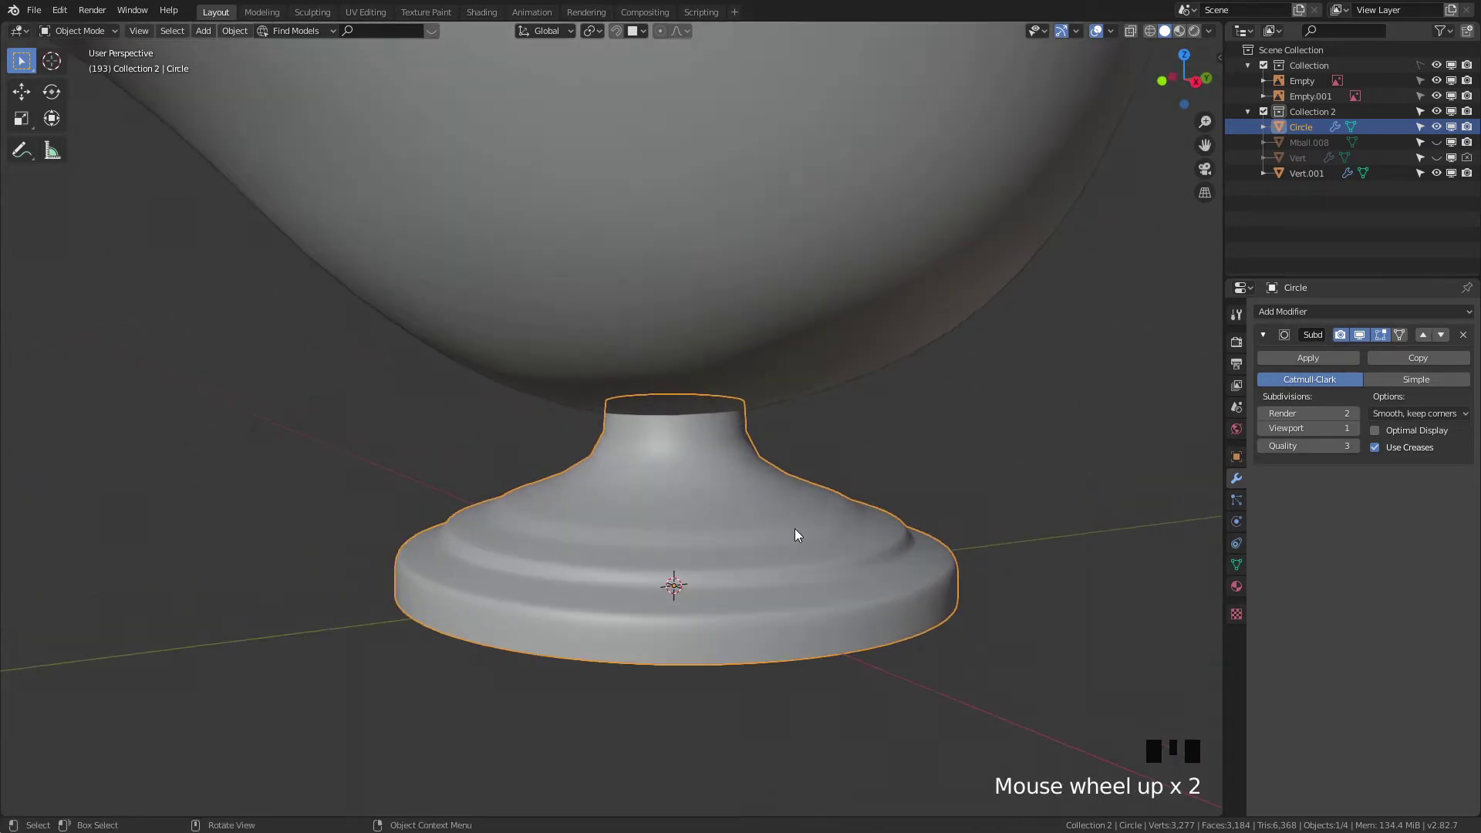
{"action": "scroll", "coordinate": [785, 549], "scroll_direction": "up", "scroll_amount": 1}
{"action": "middle_click_drag", "start_coordinate": [785, 549], "coordinate": [844, 519]}
{"action": "key", "text": "Tab"}
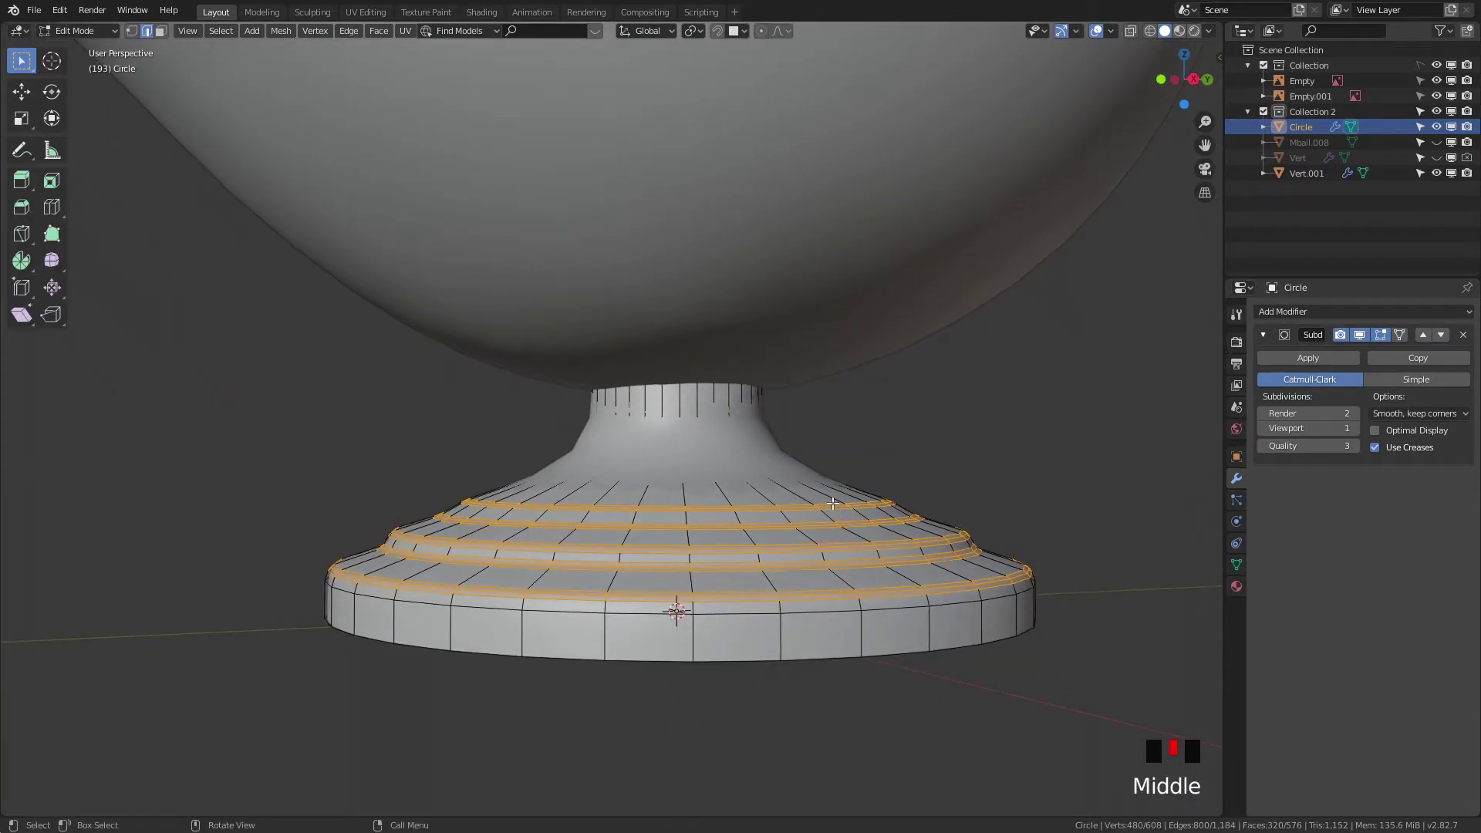
{"action": "left_click", "coordinate": [830, 507], "text": "alt"}
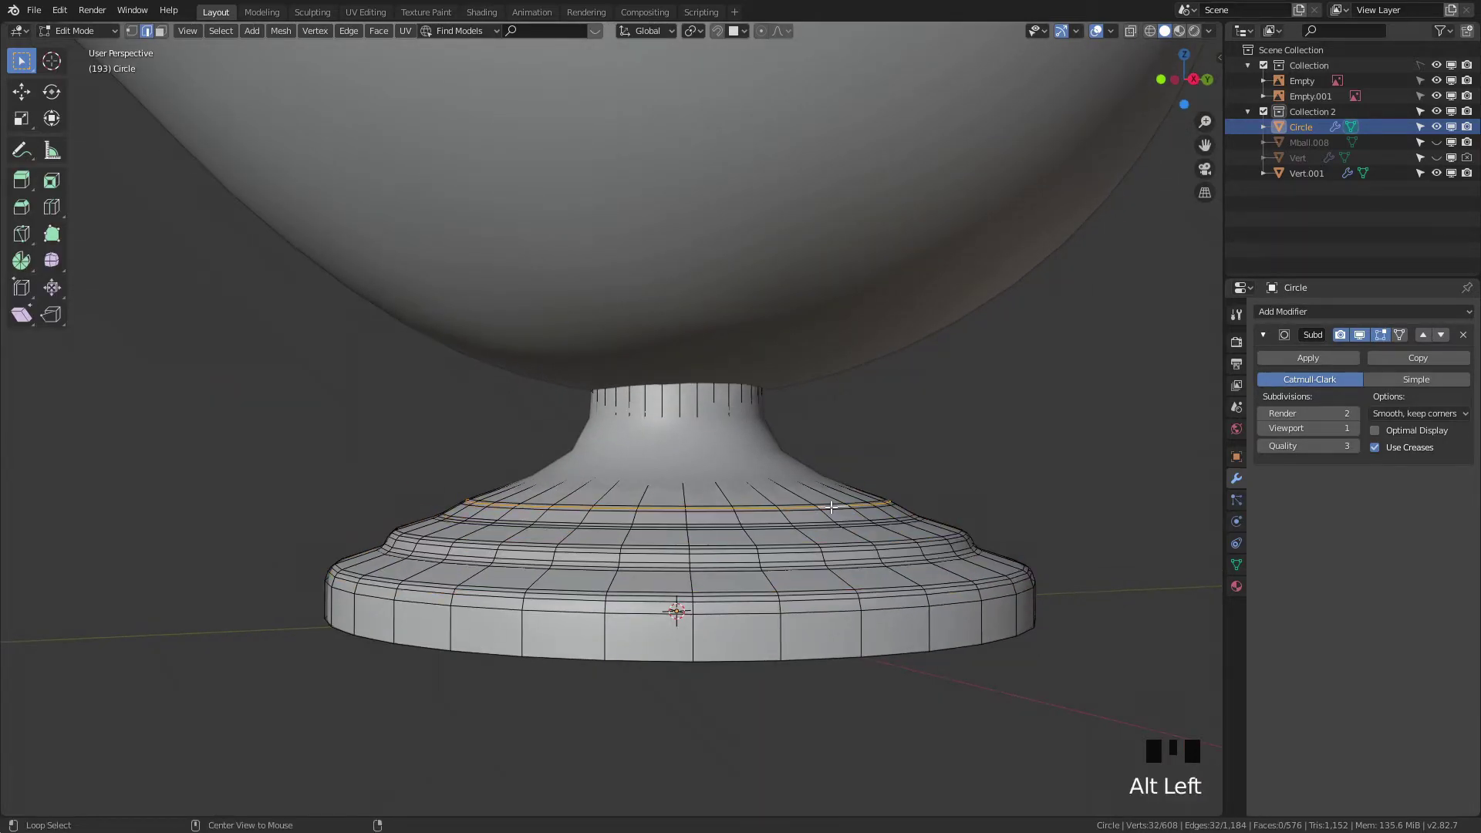
{"action": "key", "text": "ctrl+KP_Add"}
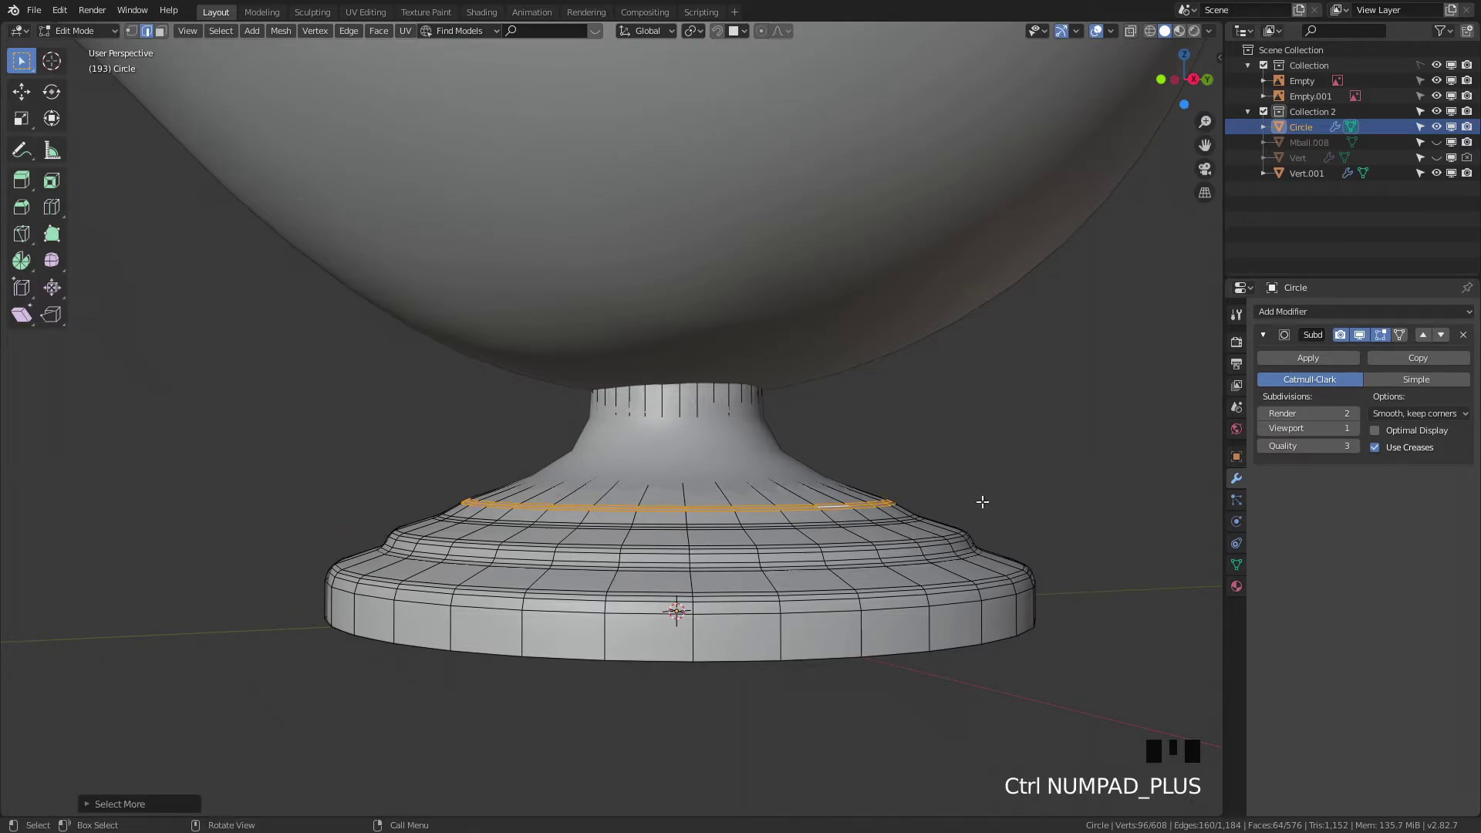
{"action": "key", "text": "s"}
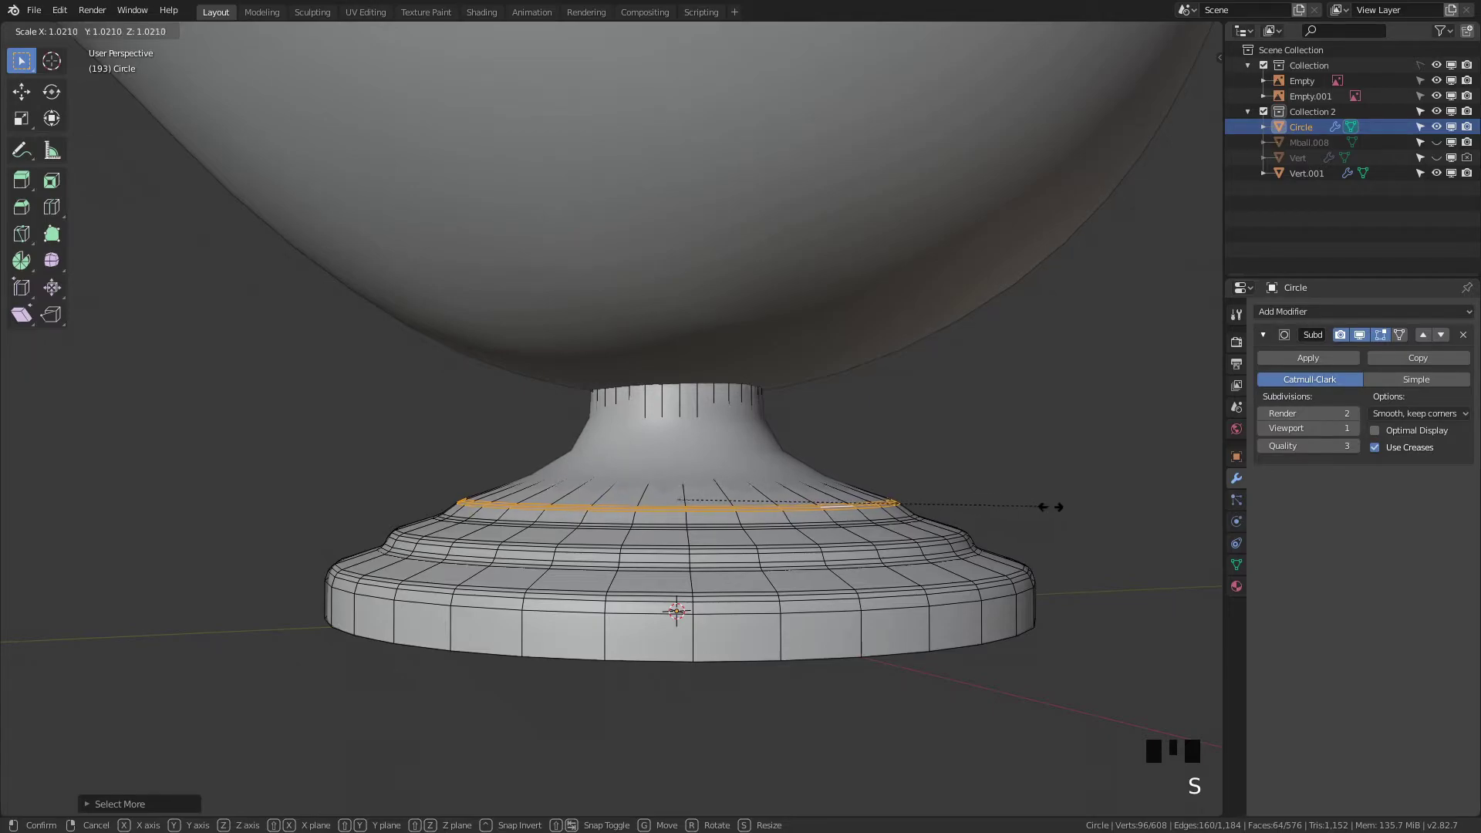
{"action": "left_click", "coordinate": [1152, 510]}
{"action": "key", "text": "Tab"}
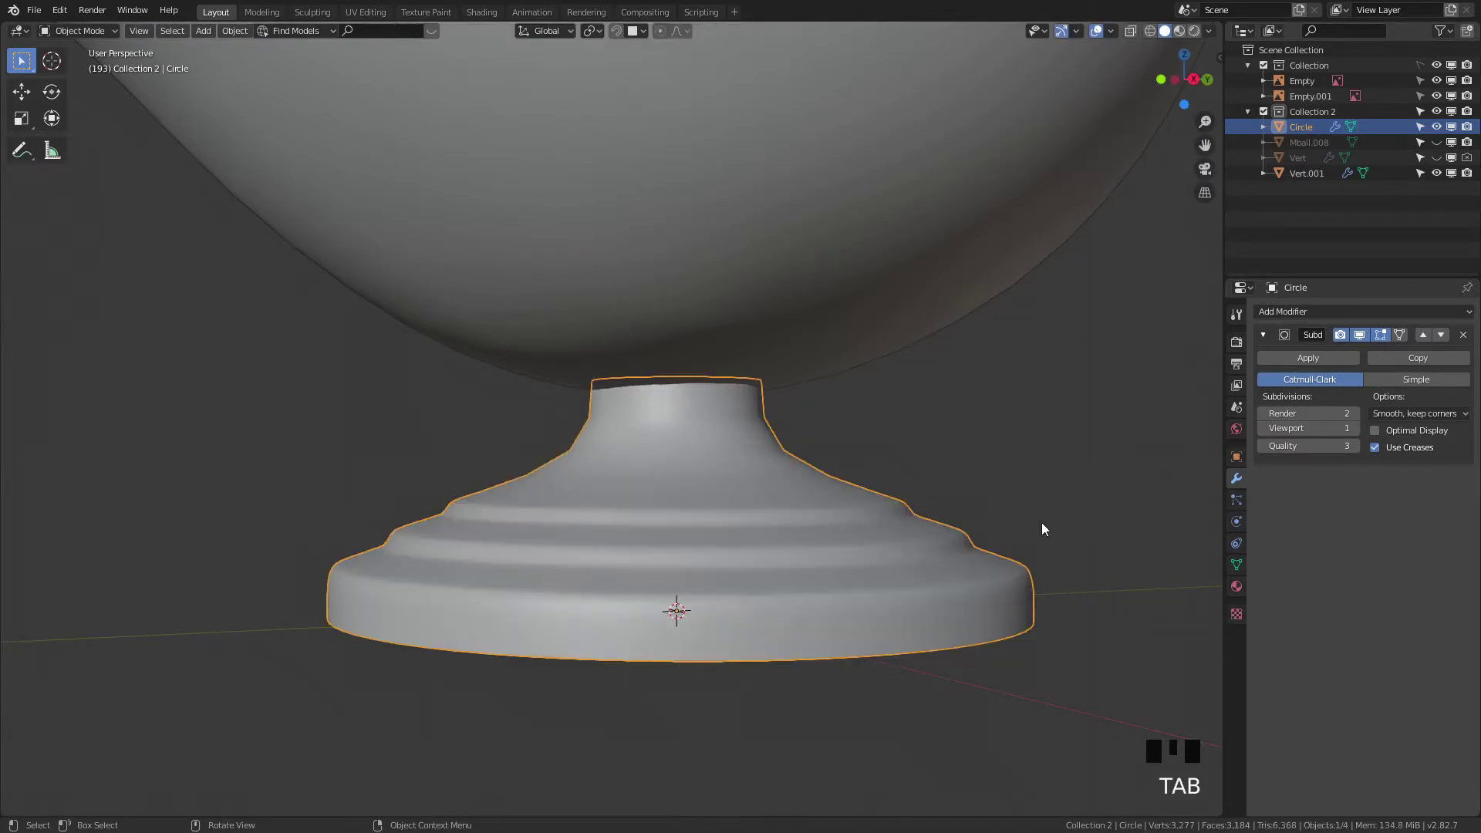
{"action": "left_click", "coordinate": [988, 469]}
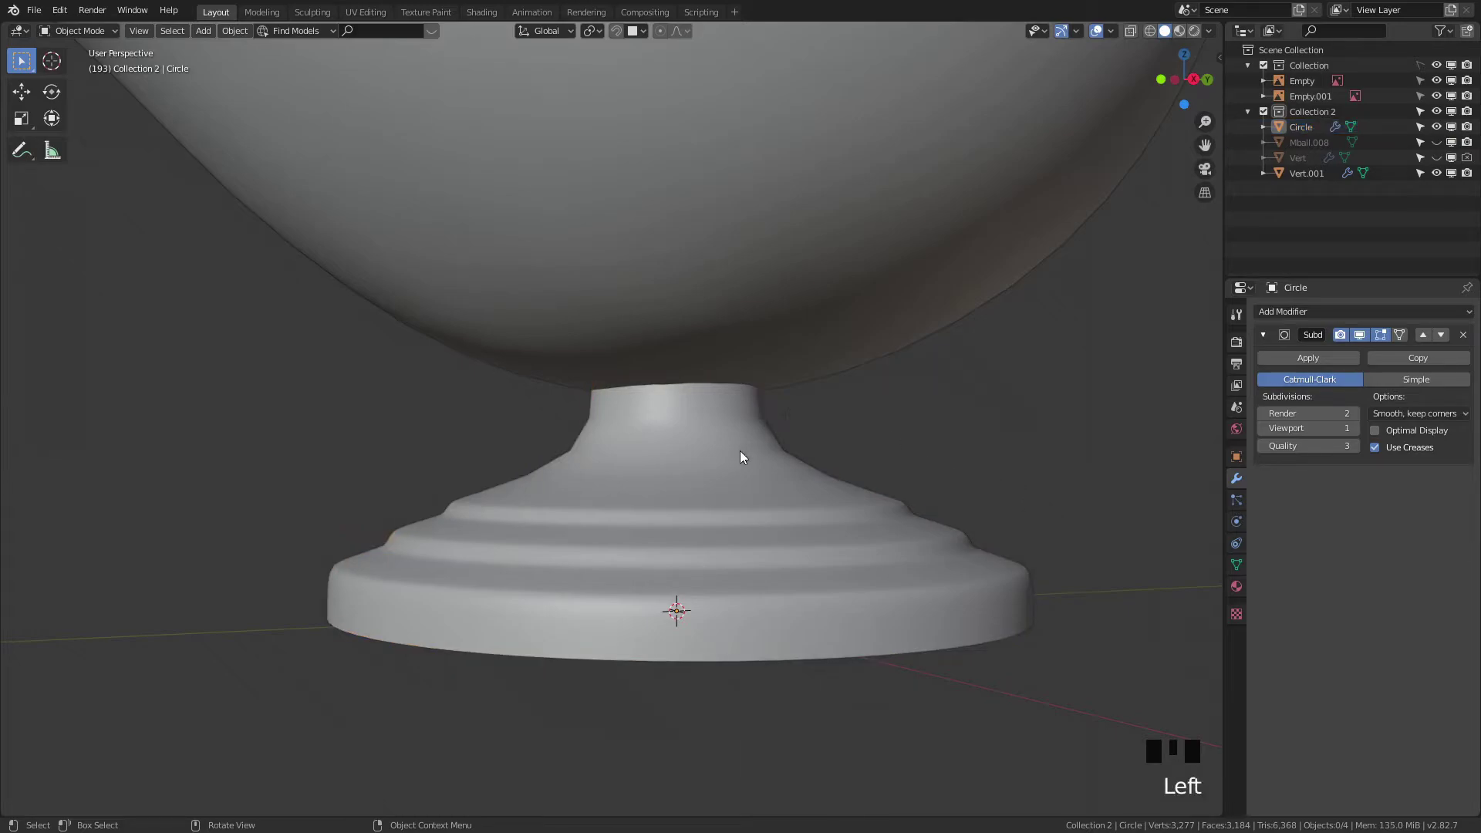
Step: Bevel the edge loop at the base of the foot's neck with 2 segments, and return to Object Mode
{"action": "key", "text": "Tab"}
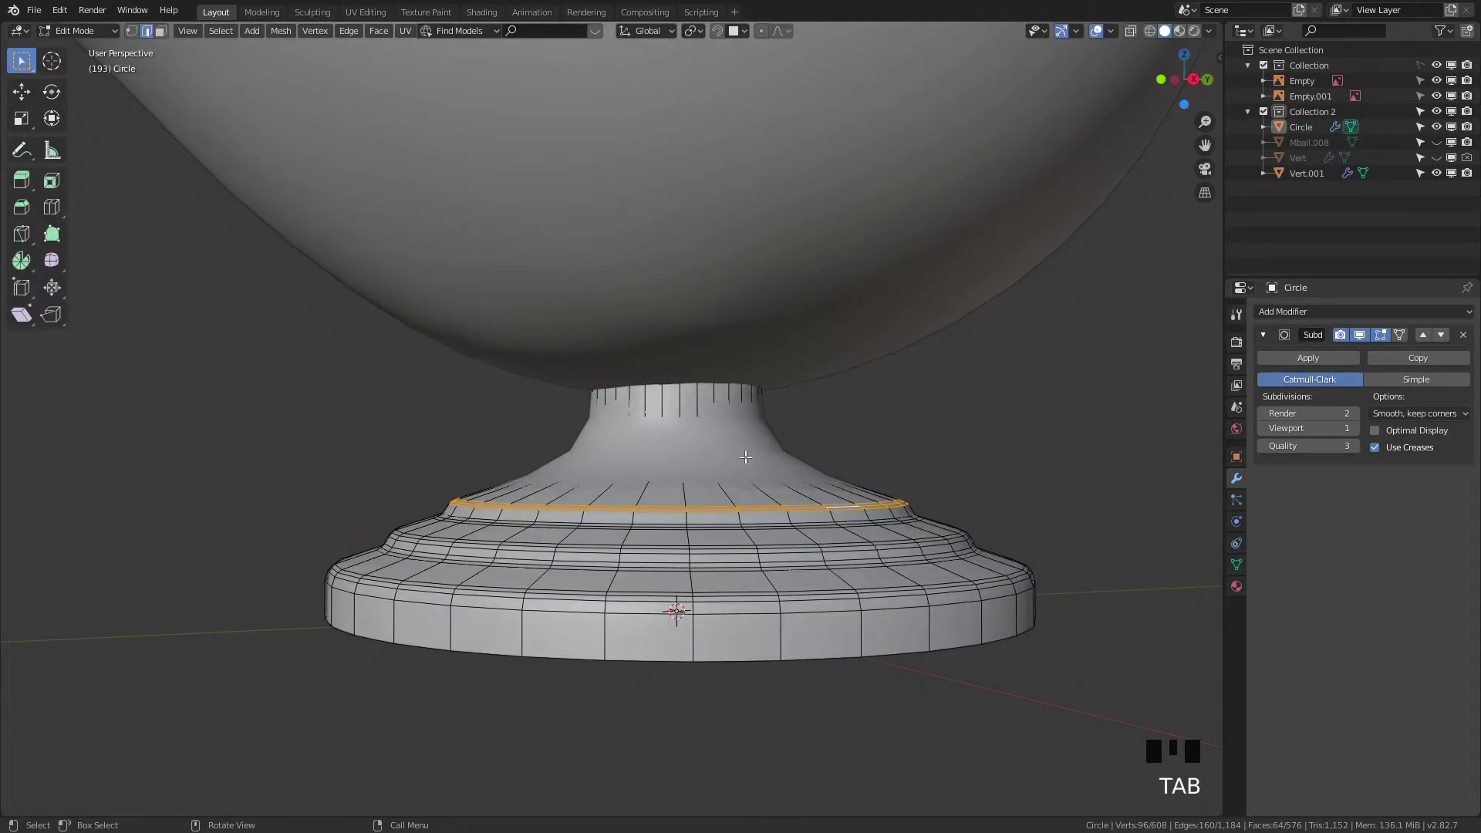
{"action": "key", "text": "alt+z"}
{"action": "left_click", "coordinate": [723, 456], "text": "alt"}
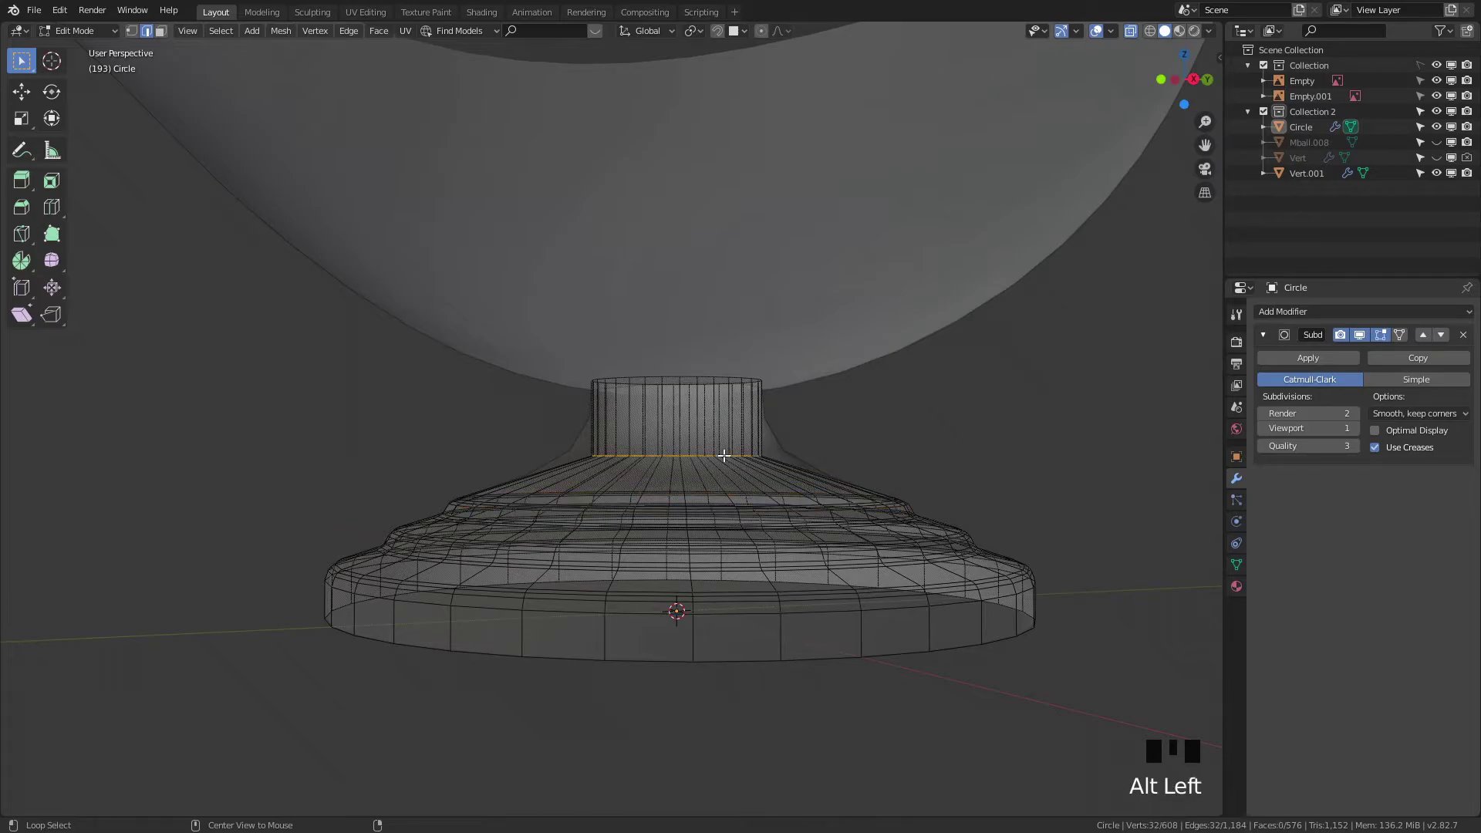
{"action": "key", "text": "alt+z"}
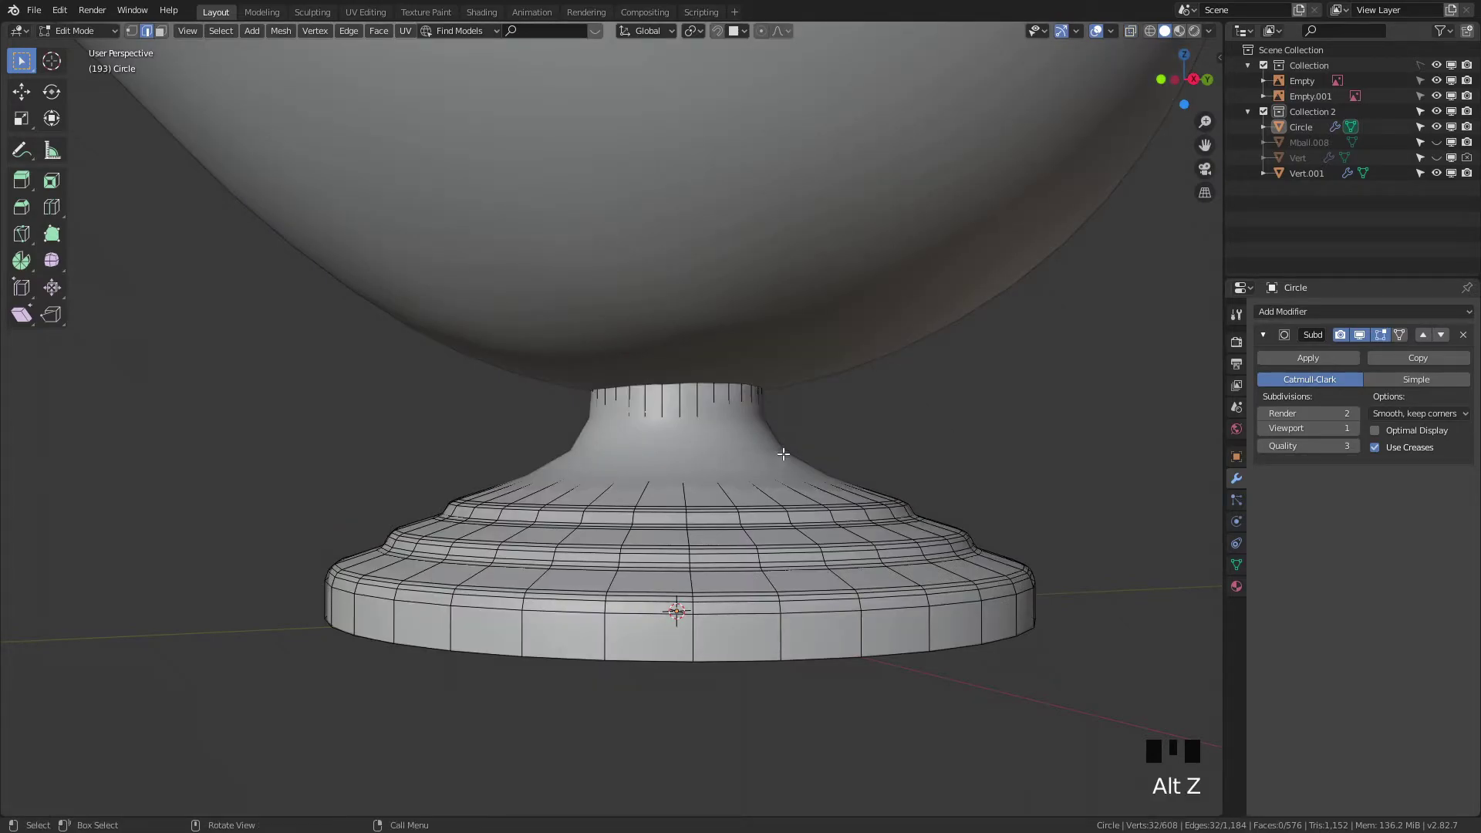
{"action": "key", "text": "ctrl+b"}
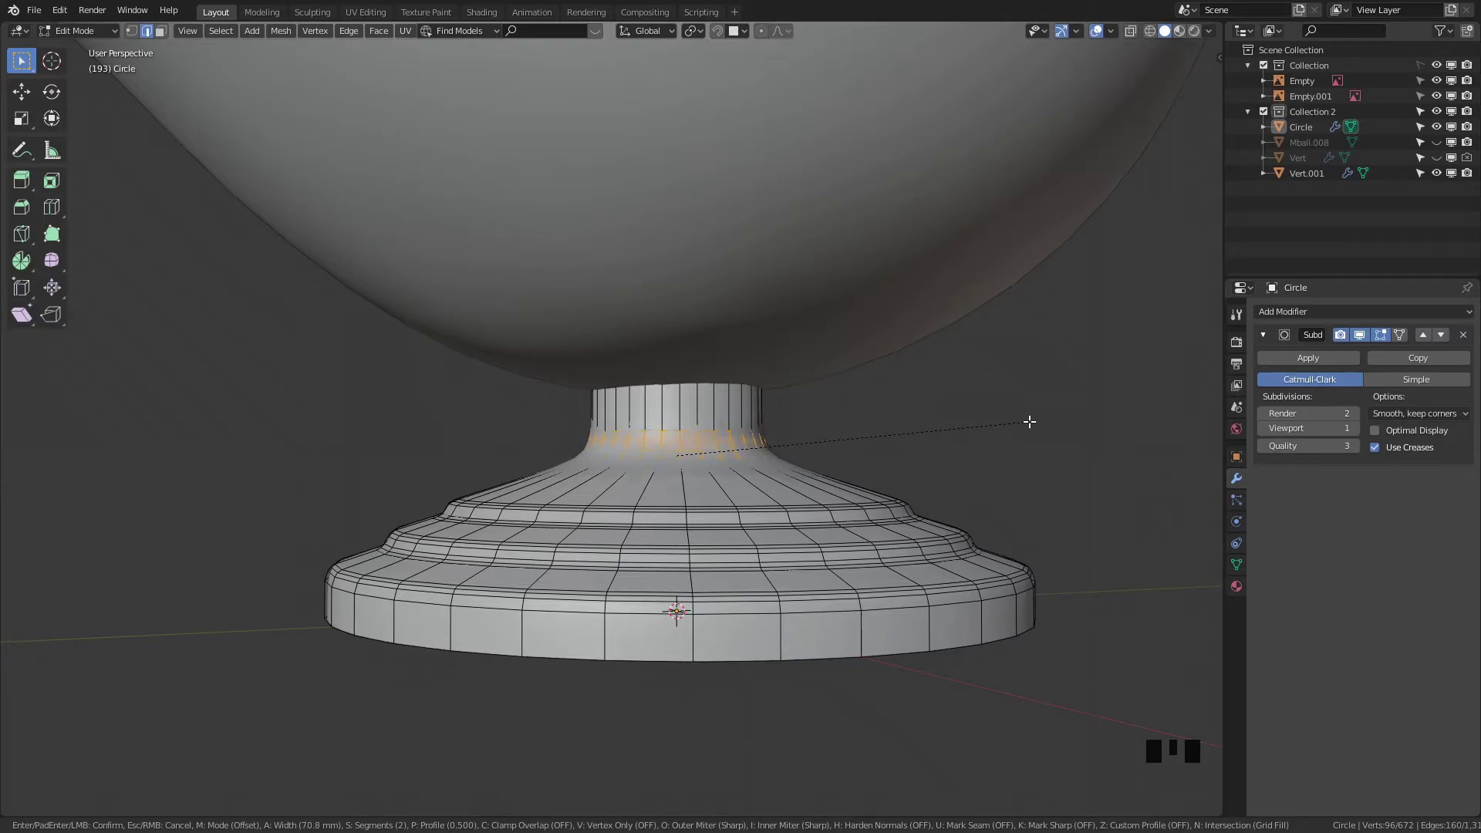
{"action": "left_click", "coordinate": [974, 431]}
{"action": "middle_click_drag", "start_coordinate": [942, 456], "coordinate": [856, 565]}
{"action": "scroll", "coordinate": [901, 488], "scroll_direction": "down", "scroll_amount": 3}
{"action": "key", "text": "Tab"}
{"action": "scroll", "coordinate": [710, 448], "scroll_direction": "up", "scroll_amount": 2}
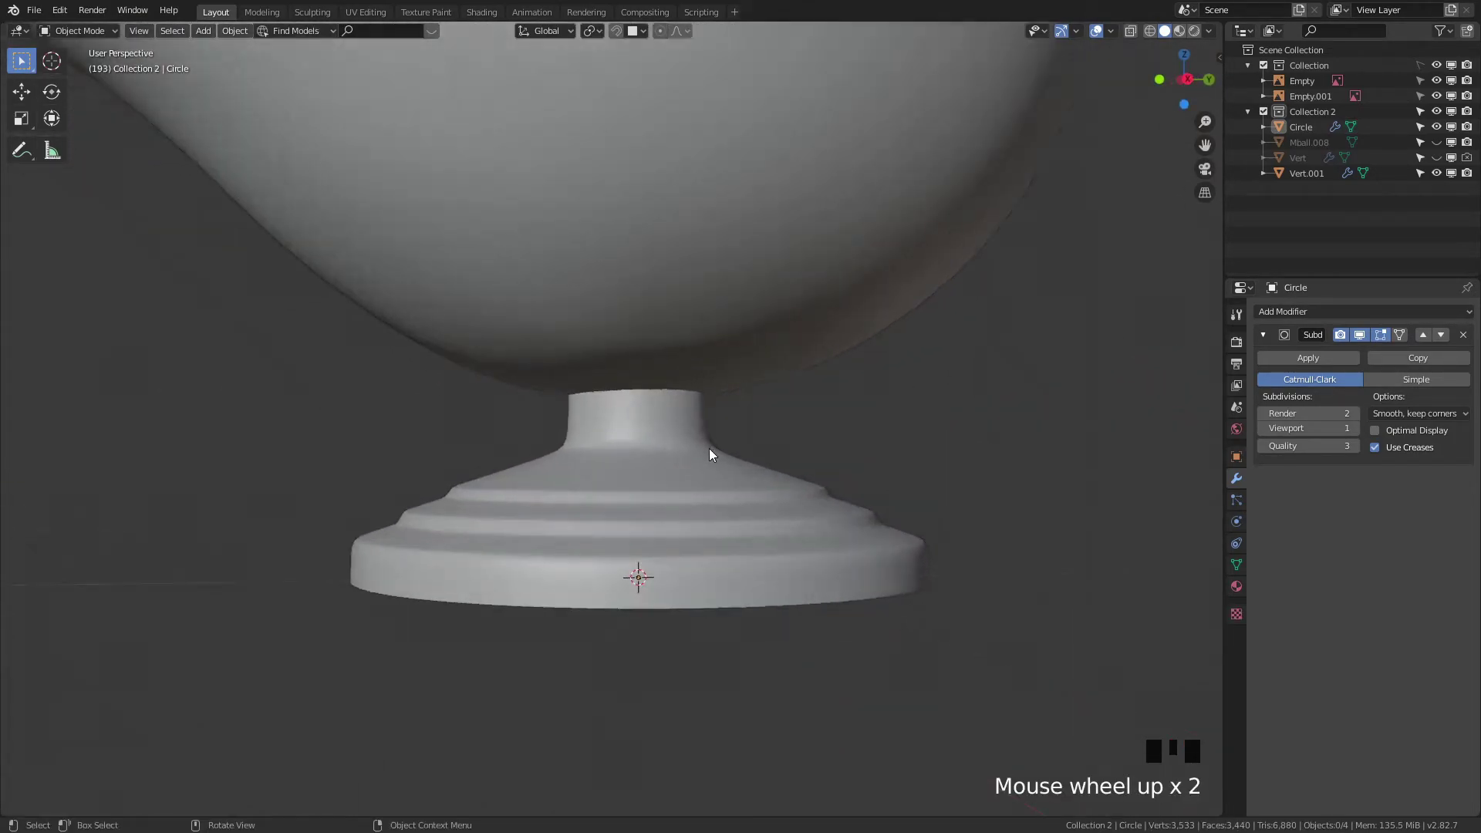
Step: Scale the neck's top edge ring to about 0.72 and lower it along Z, away from the bowl
{"action": "scroll", "coordinate": [710, 448], "scroll_direction": "up", "scroll_amount": 2}
{"action": "key", "text": "Tab"}
{"action": "left_click", "coordinate": [725, 379], "text": "alt"}
{"action": "left_click", "coordinate": [722, 374], "text": "alt"}
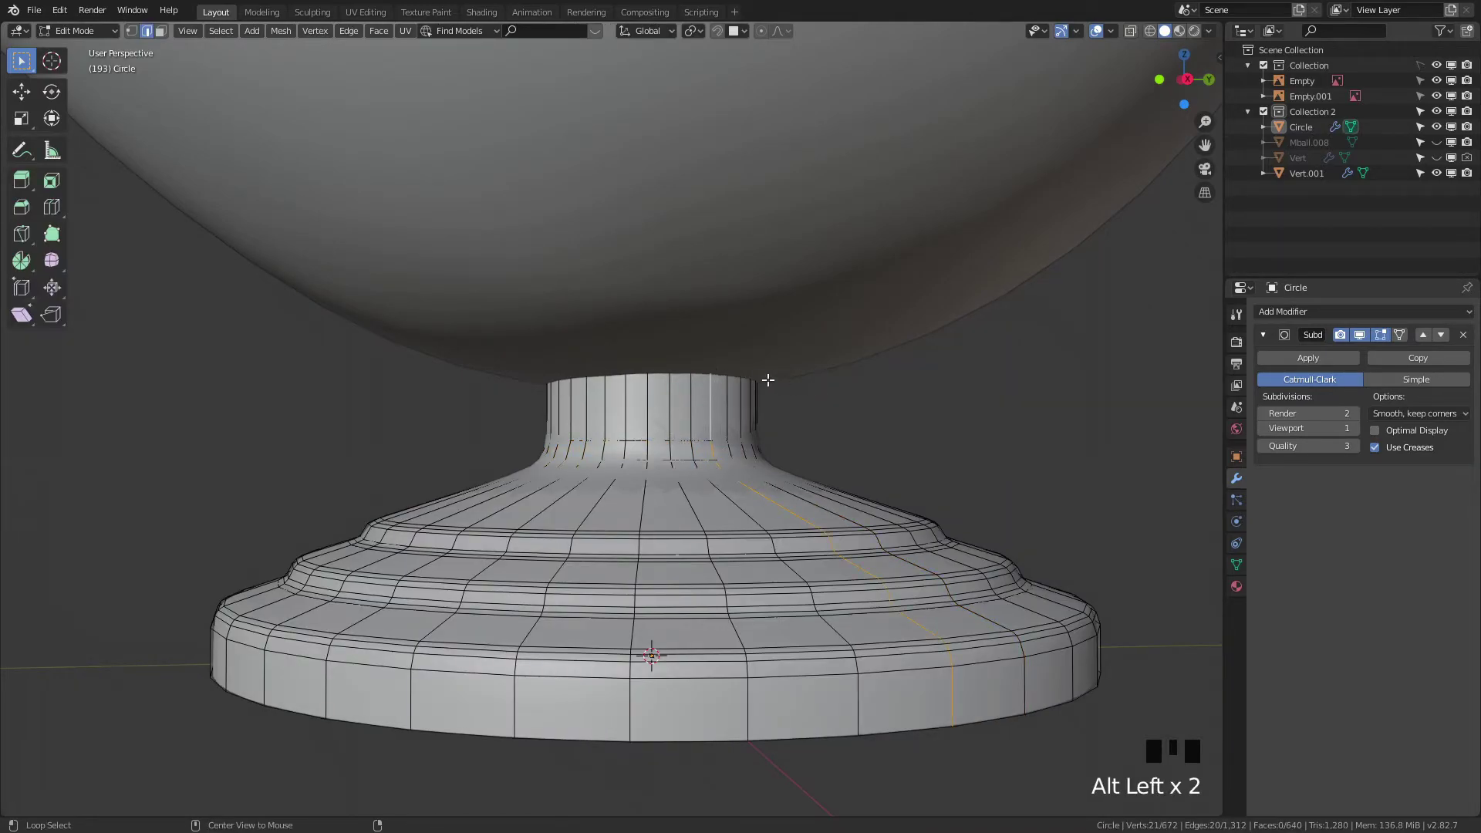
{"action": "left_click", "coordinate": [695, 370], "text": "alt"}
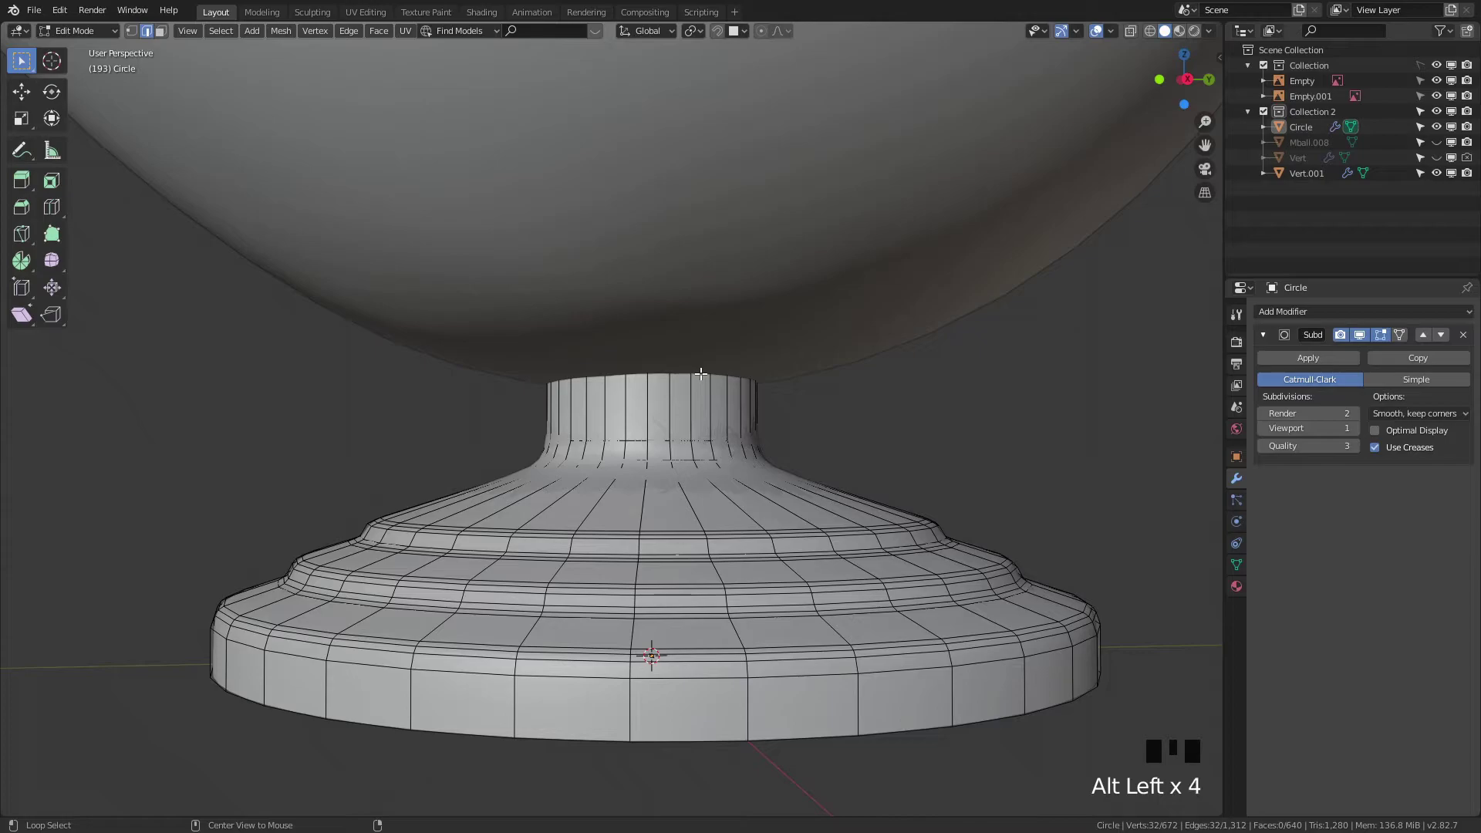
{"action": "key", "text": "alt+z"}
{"action": "key", "text": "alt+z"}
{"action": "key", "text": "alt+z"}
{"action": "key", "text": "alt+z"}
{"action": "key", "text": "alt+z"}
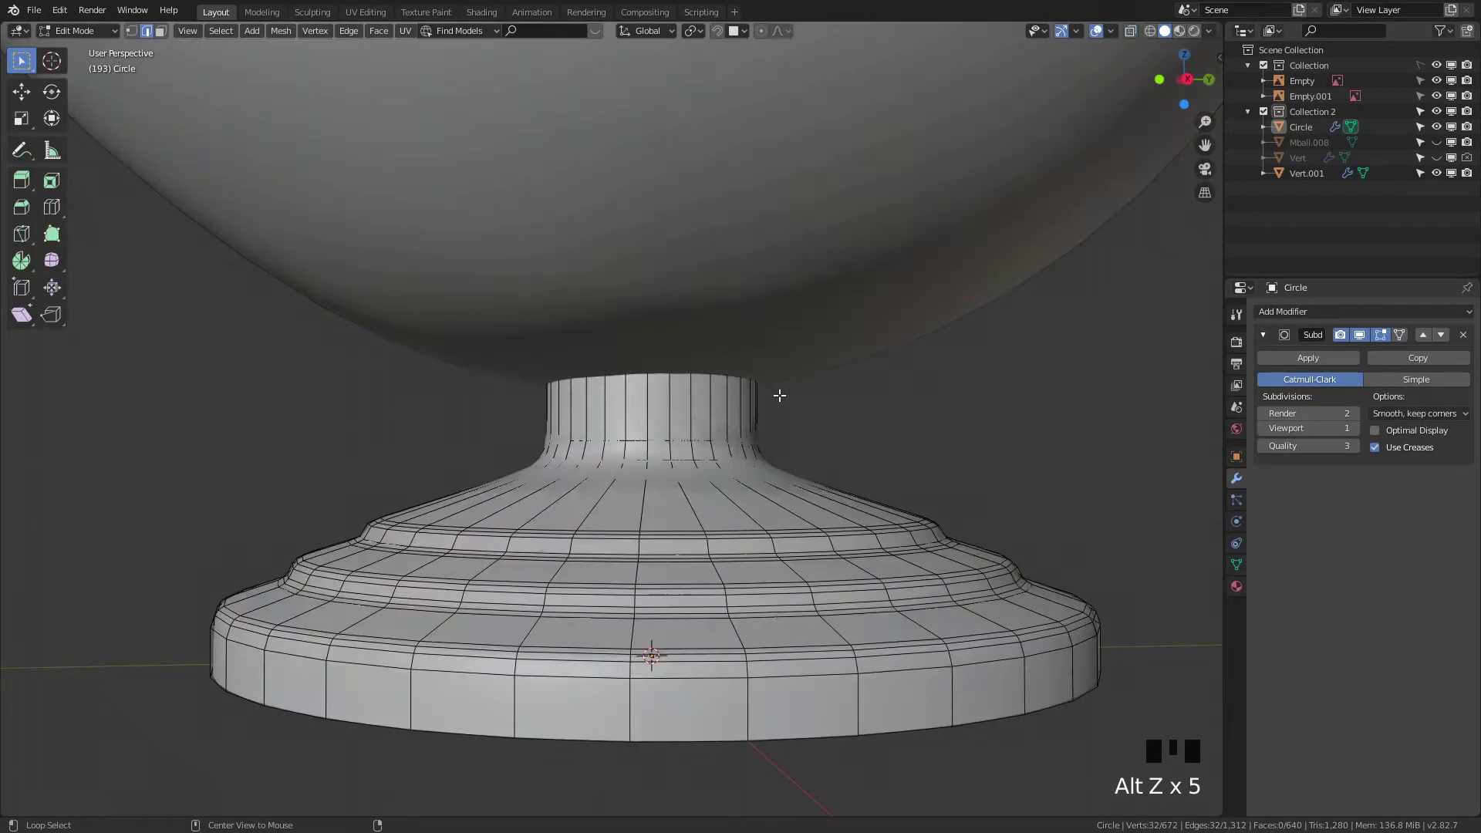
{"action": "key", "text": "s"}
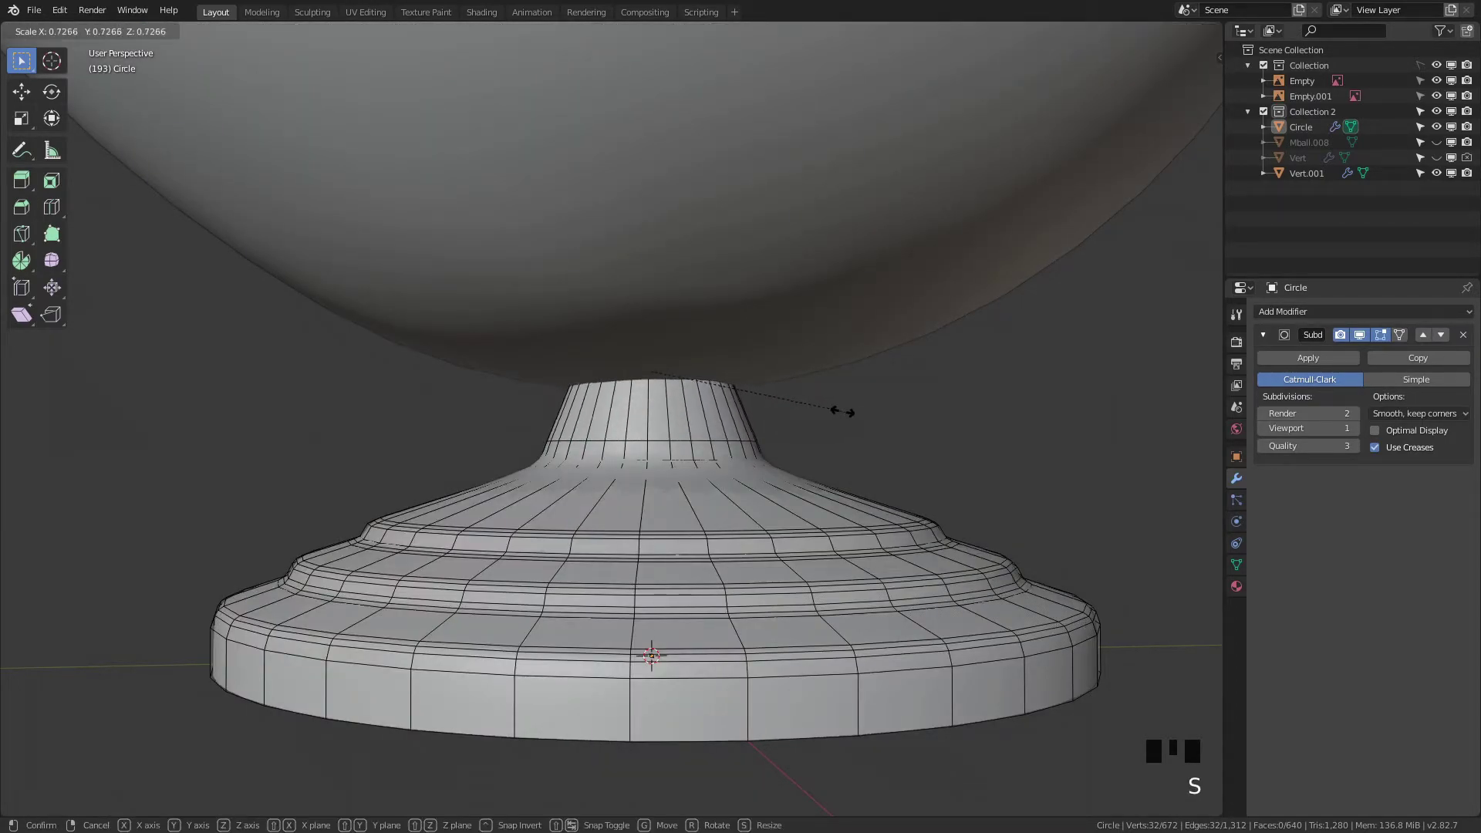
{"action": "left_click", "coordinate": [835, 412]}
{"action": "key", "text": "g"}
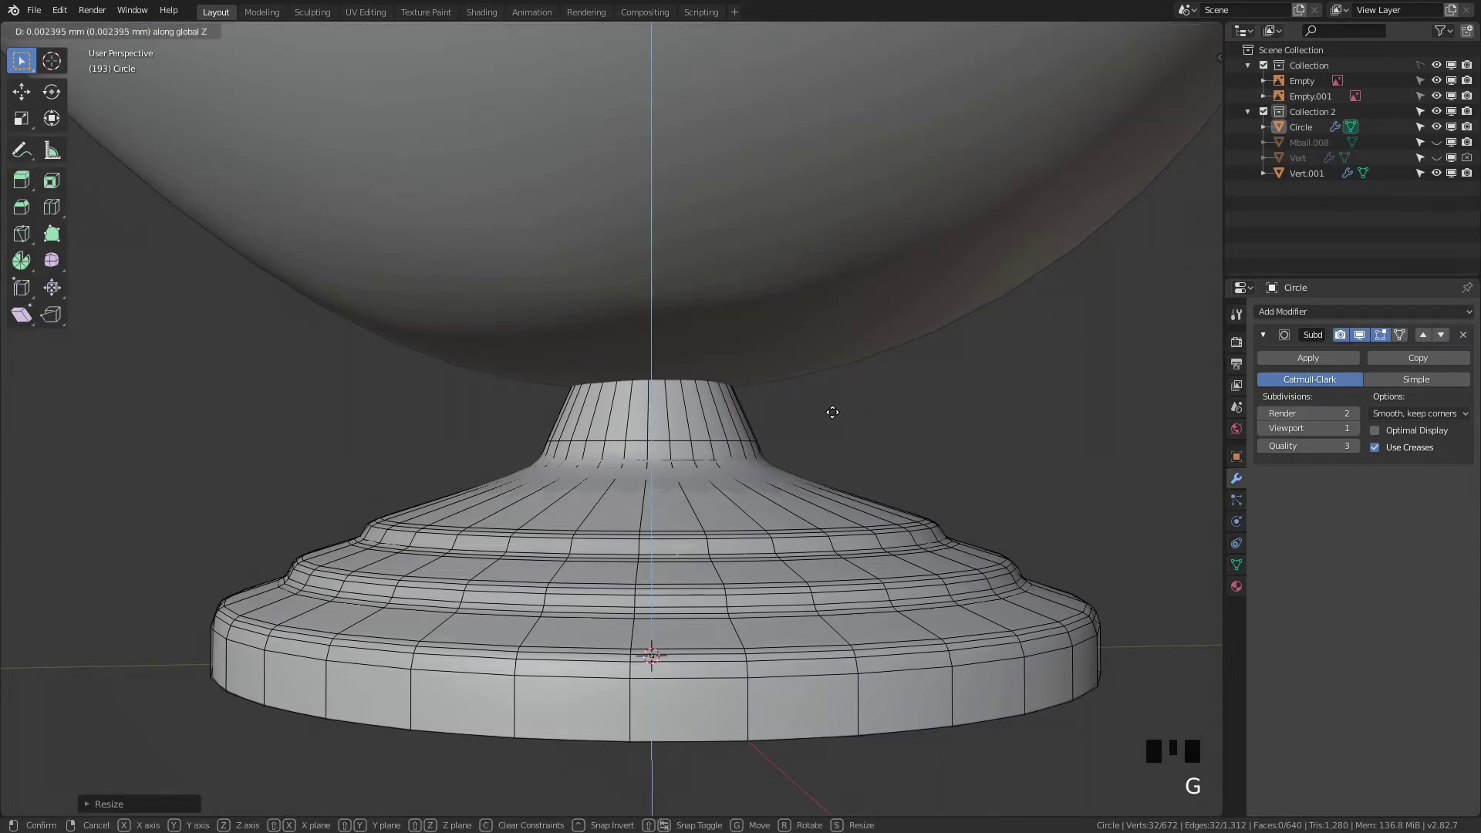
{"action": "left_click", "coordinate": [830, 462]}
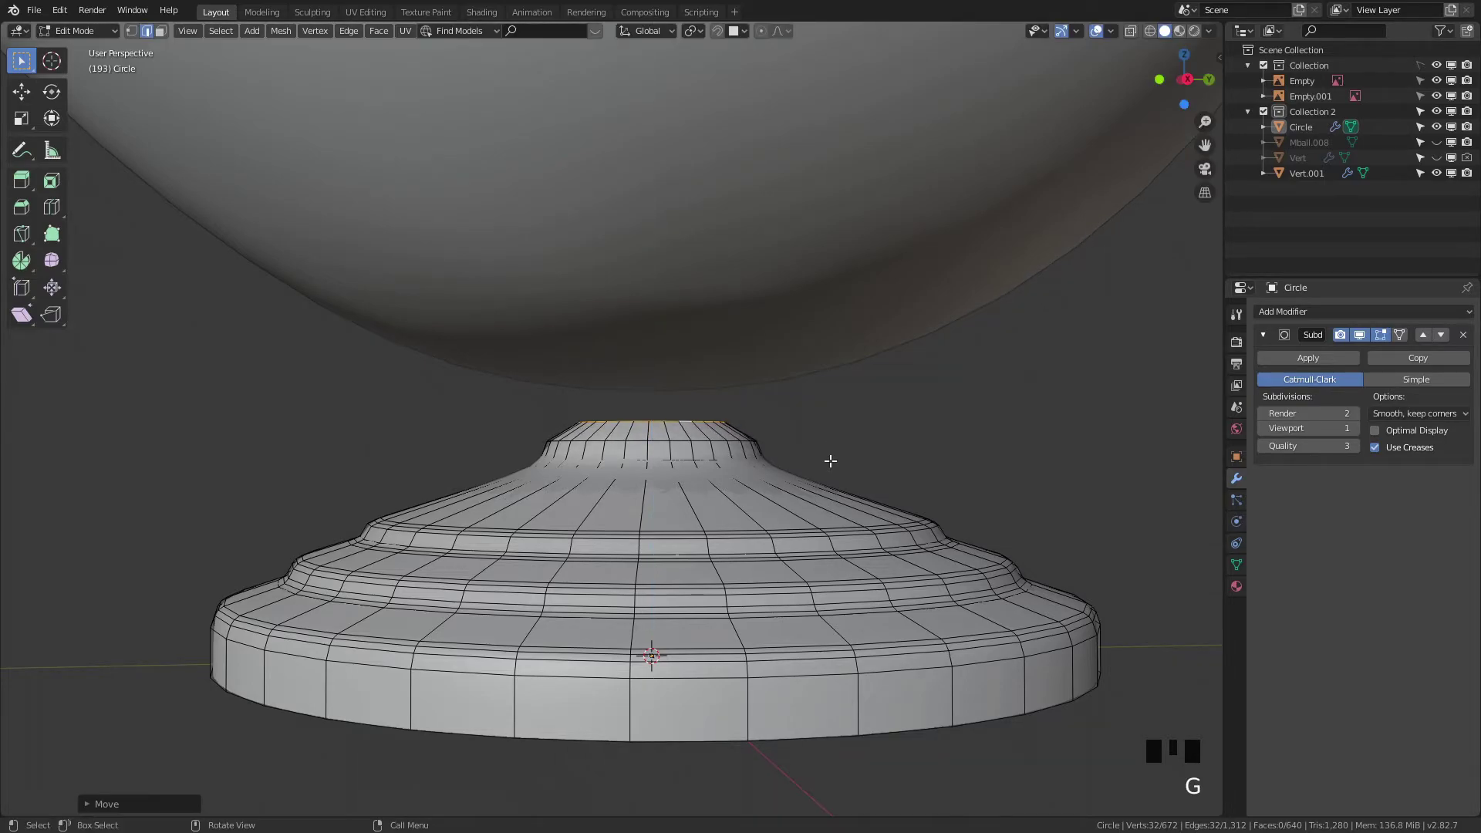
Step: Extrude the neck's top ring about 35 mm up along Z to meet the bowl, and return to Object Mode
{"action": "key", "text": "e"}
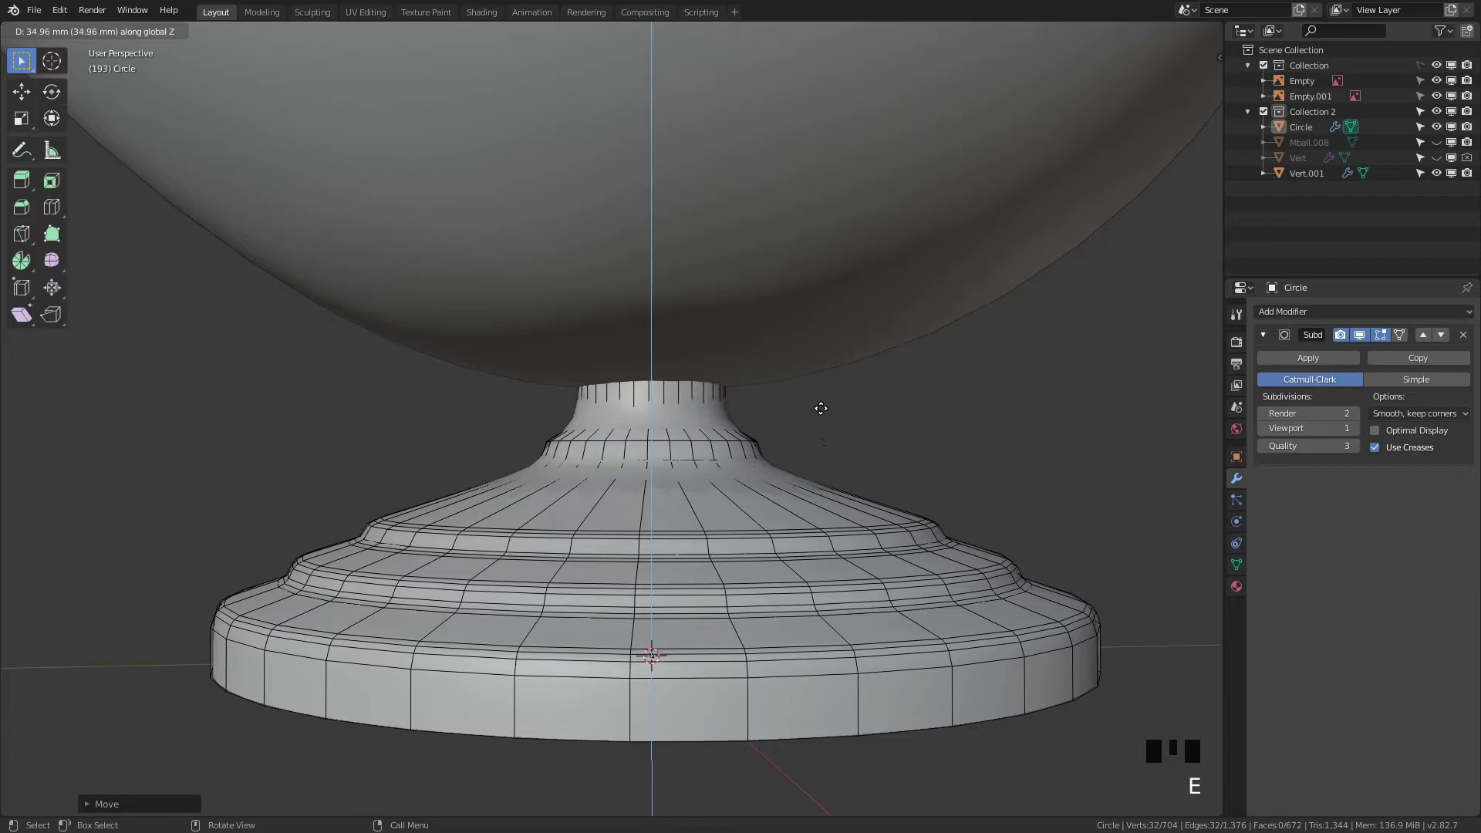
{"action": "left_click", "coordinate": [818, 420]}
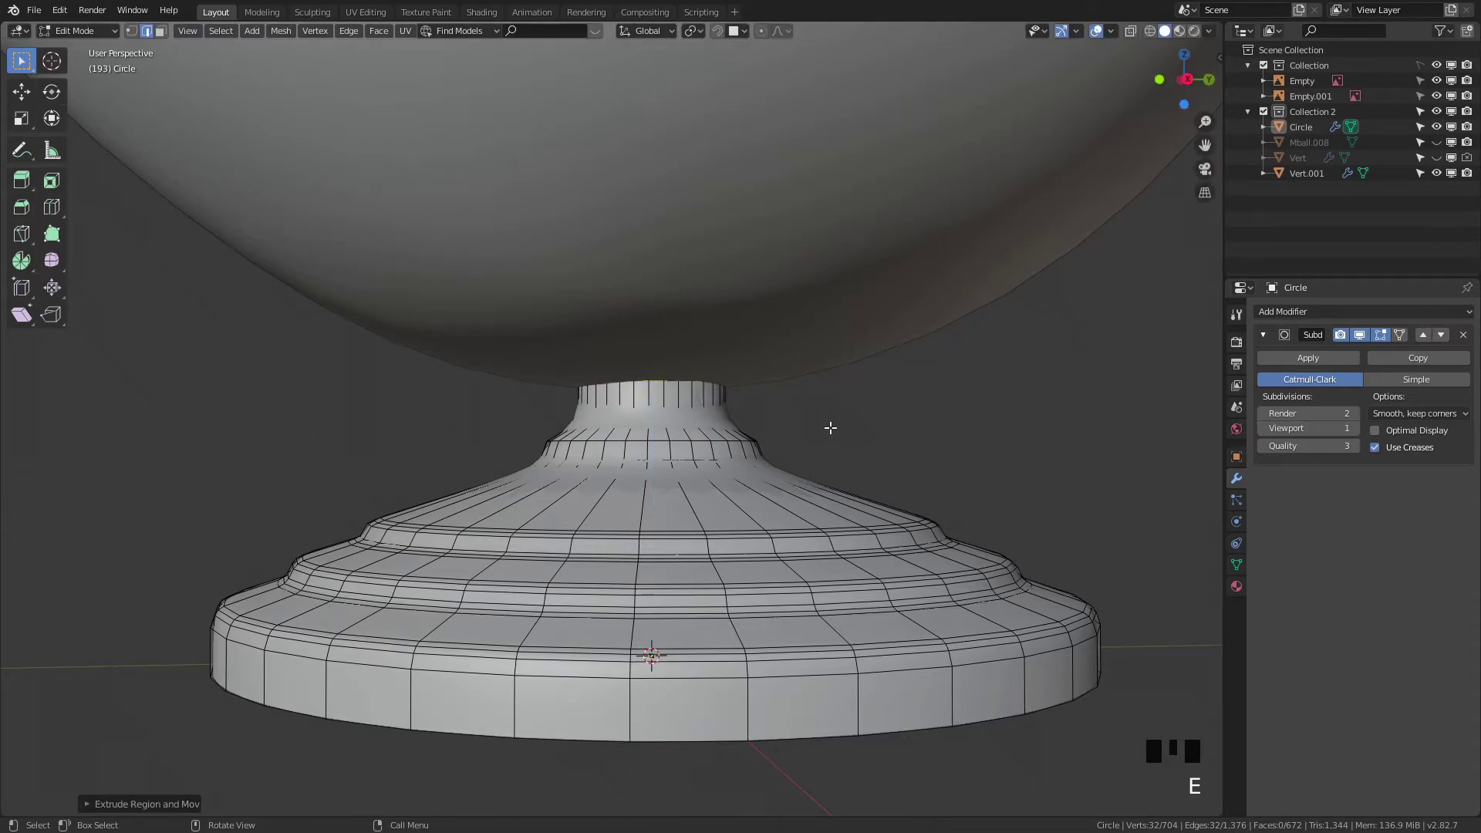
{"action": "key", "text": "Tab"}
{"action": "scroll", "coordinate": [903, 487], "scroll_direction": "down", "scroll_amount": 3}
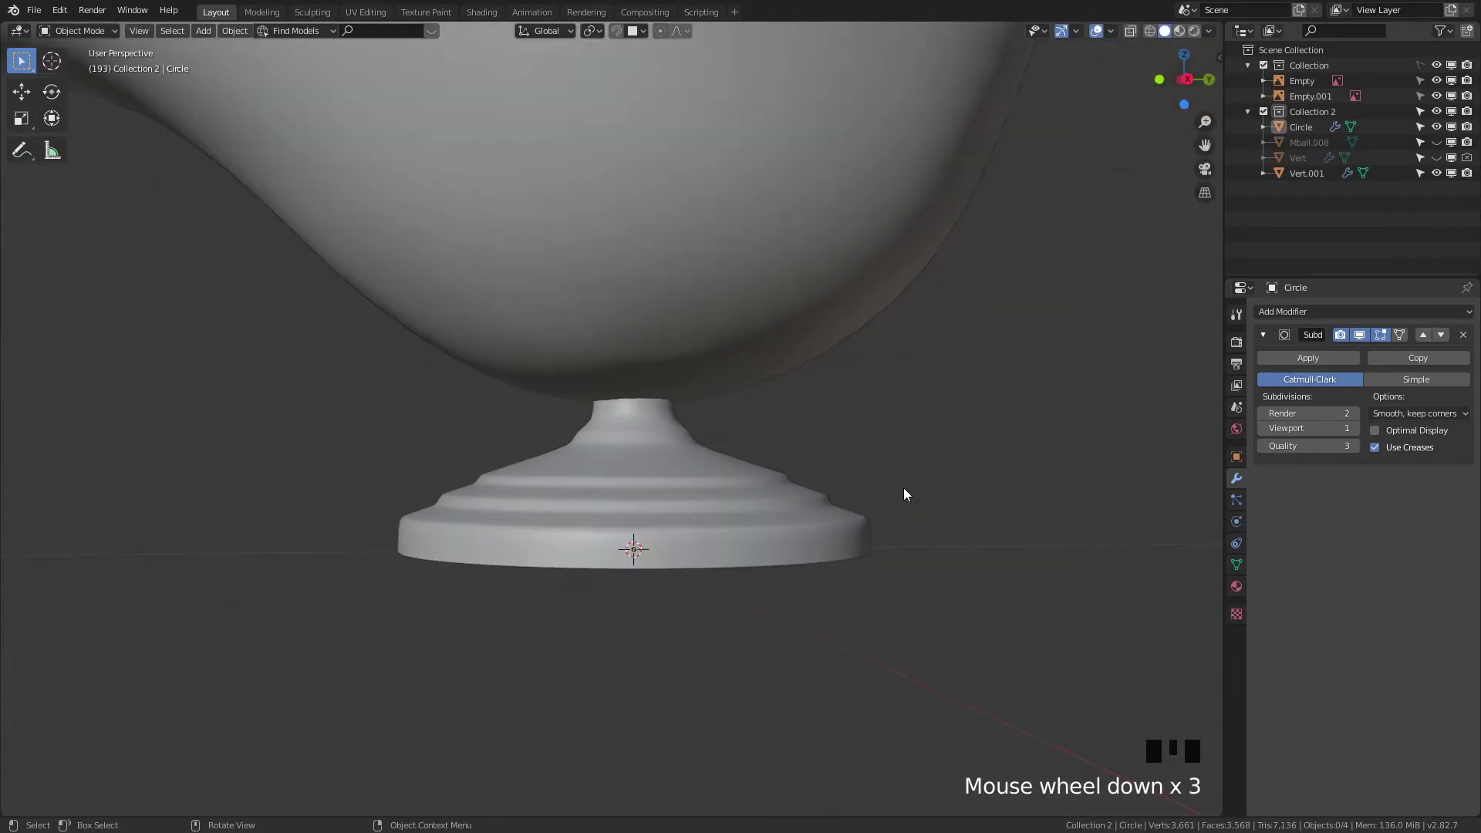
{"action": "middle_click_drag", "start_coordinate": [910, 500], "coordinate": [864, 517]}
{"action": "scroll", "coordinate": [800, 496], "scroll_direction": "up", "scroll_amount": 2}
Step: Bevel the edge loop below the narrow neck and the loop where the upper step meets the slope, with 2 segments each
{"action": "key", "text": "Tab"}
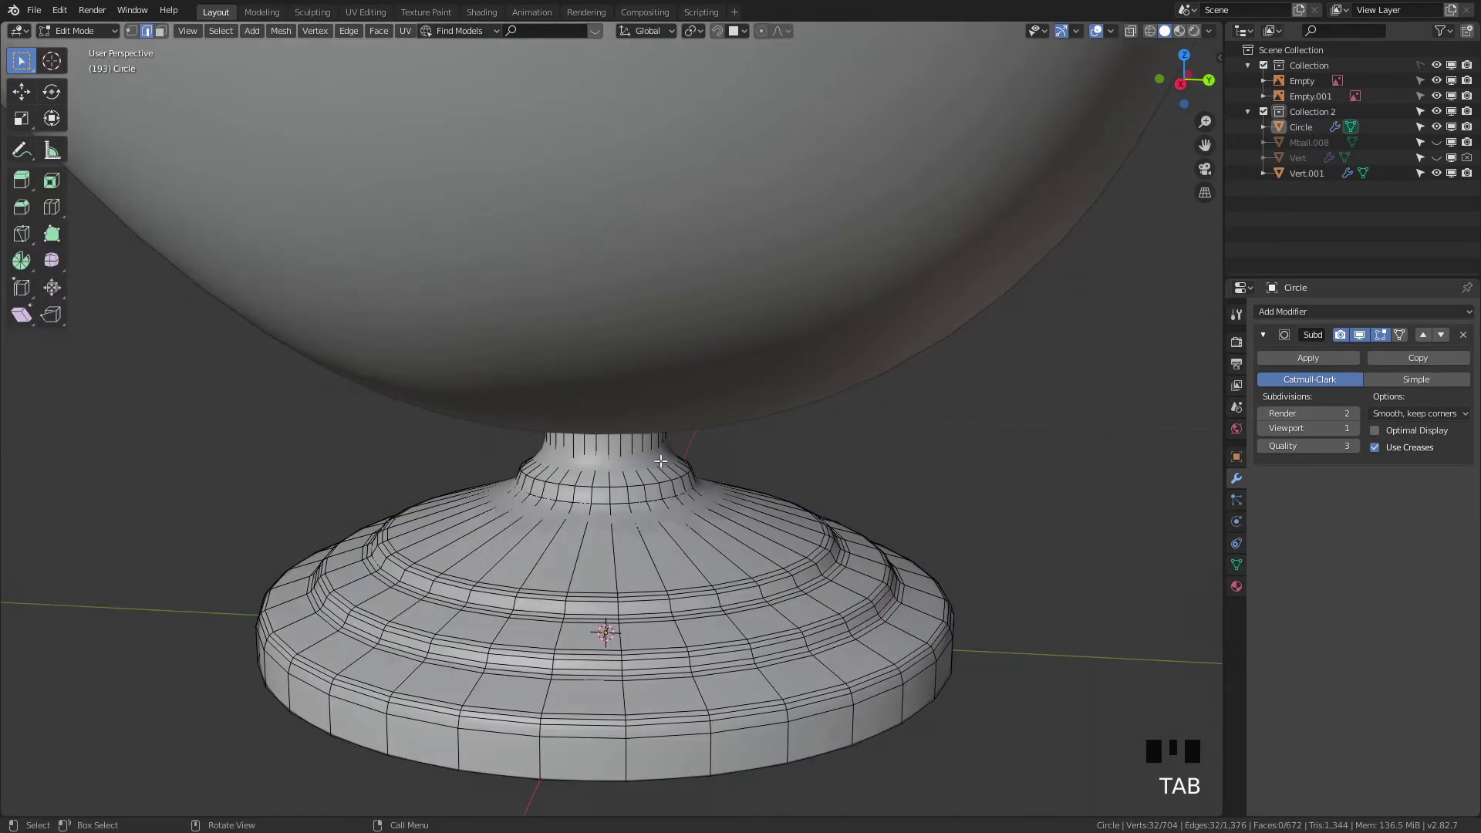
{"action": "left_click", "coordinate": [618, 464], "text": "alt"}
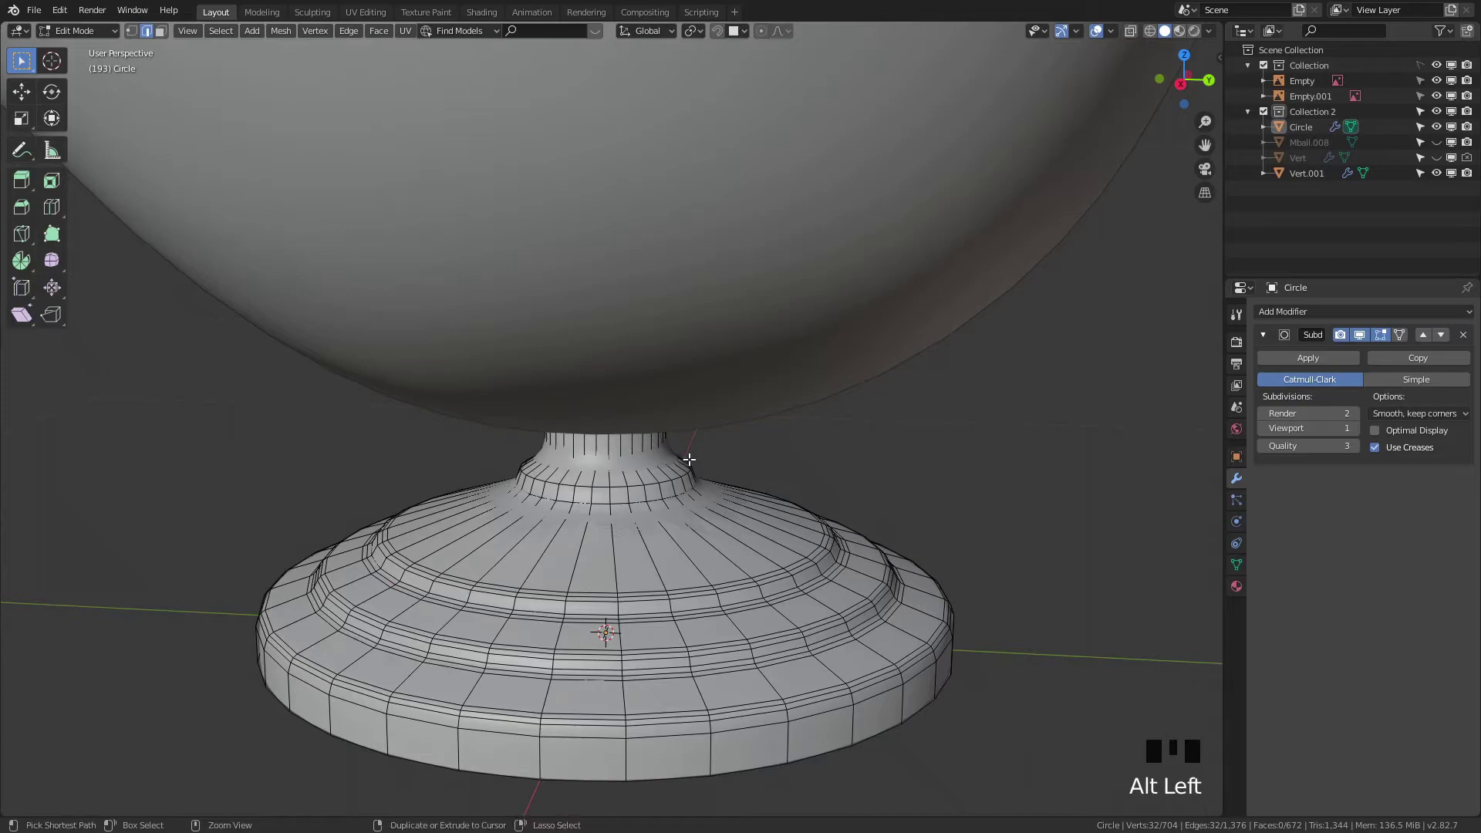
{"action": "key", "text": "ctrl+b"}
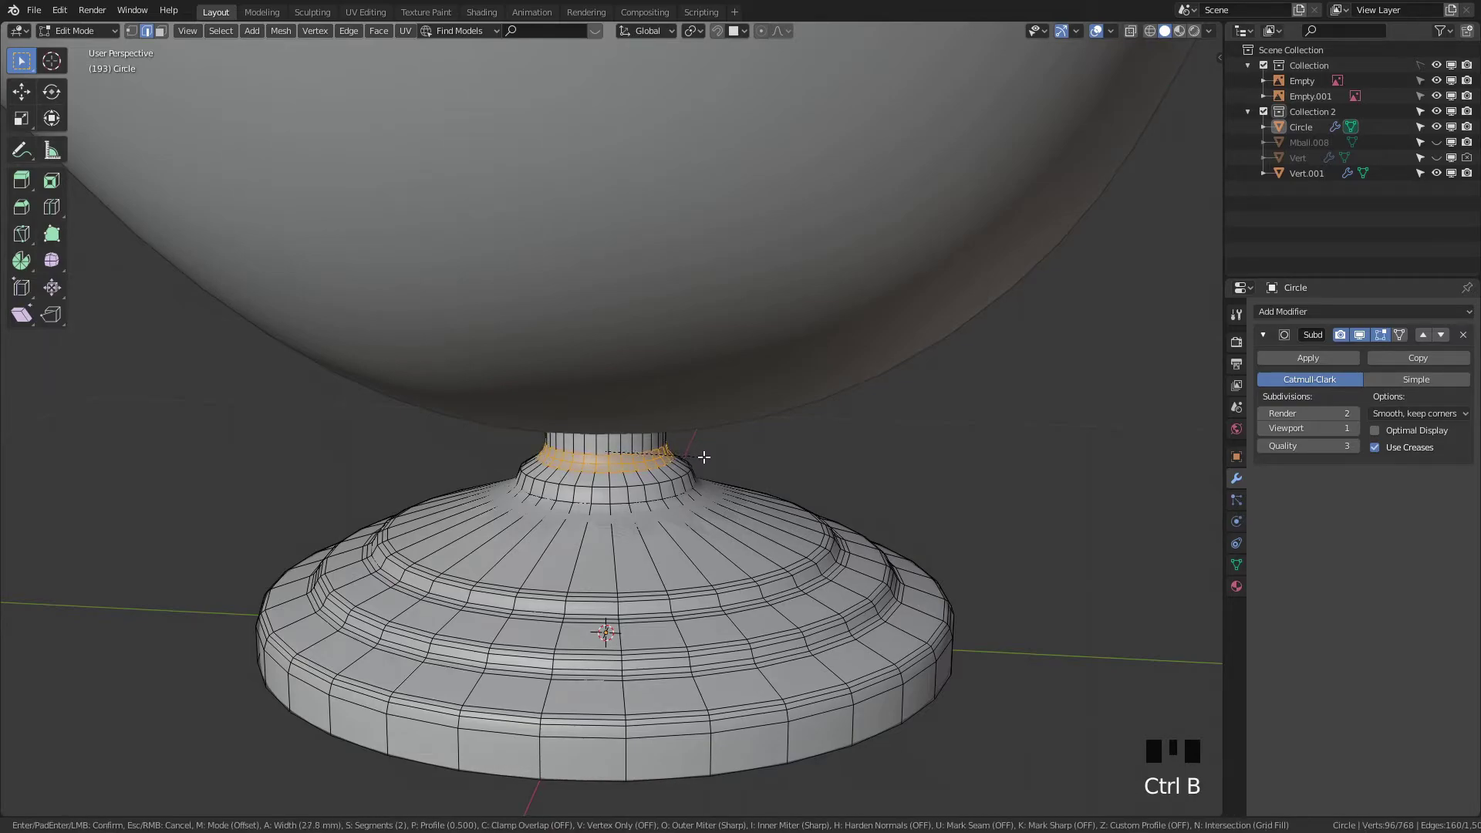
{"action": "left_click", "coordinate": [665, 466]}
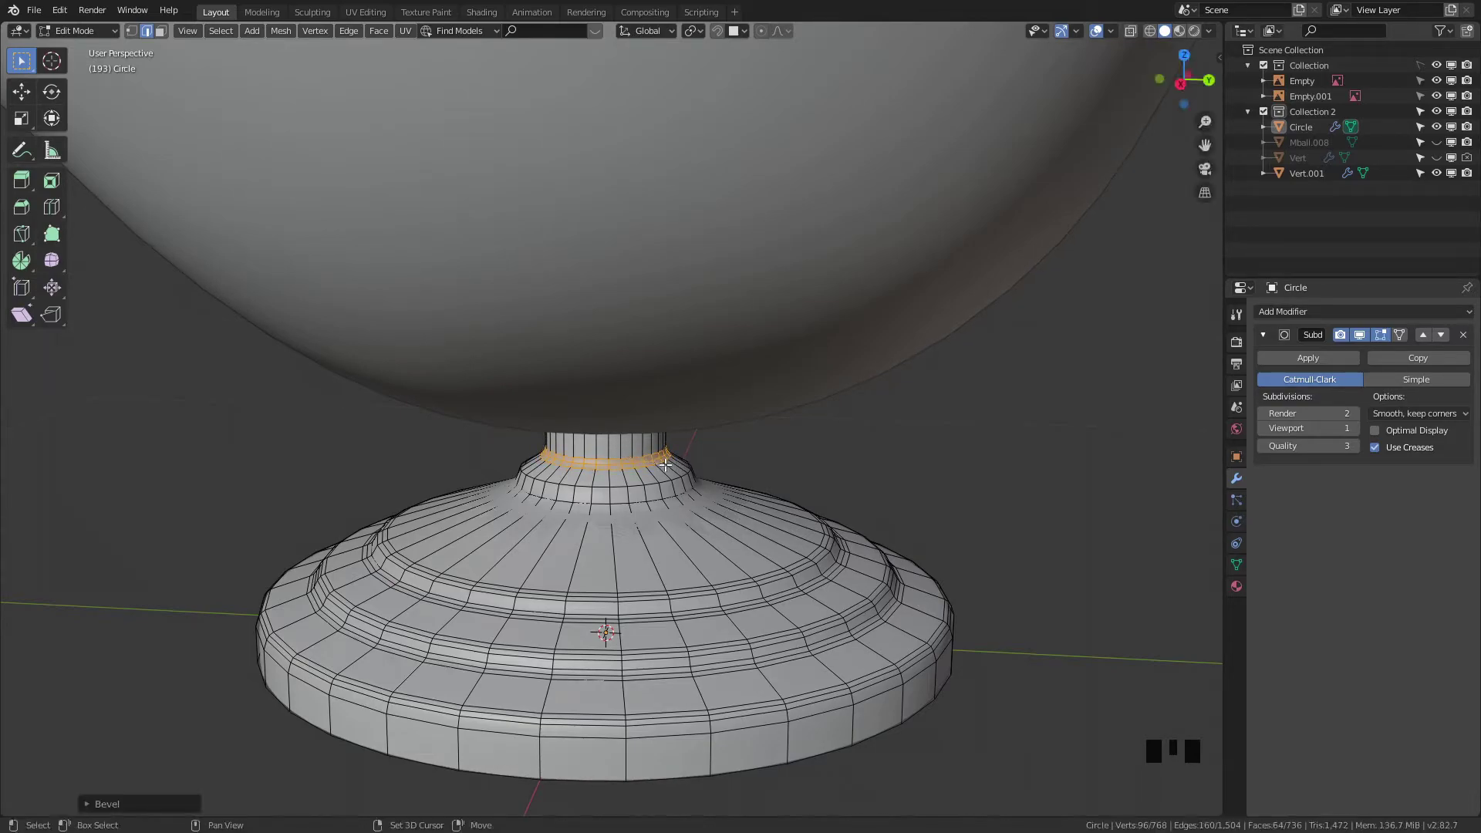
{"action": "left_click", "coordinate": [641, 515], "text": "alt"}
{"action": "key", "text": "ctrl+b"}
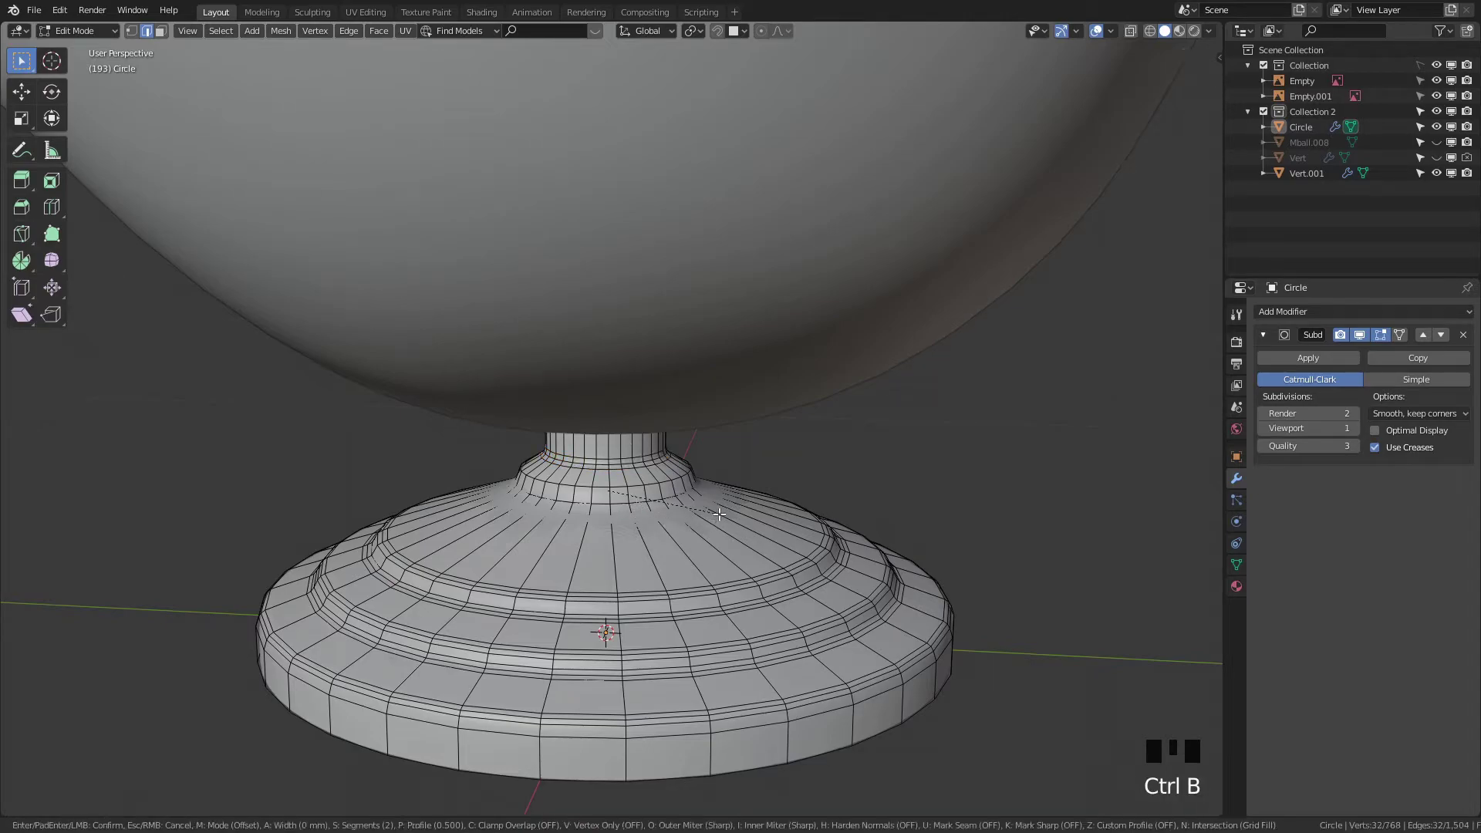
{"action": "left_click", "coordinate": [758, 518]}
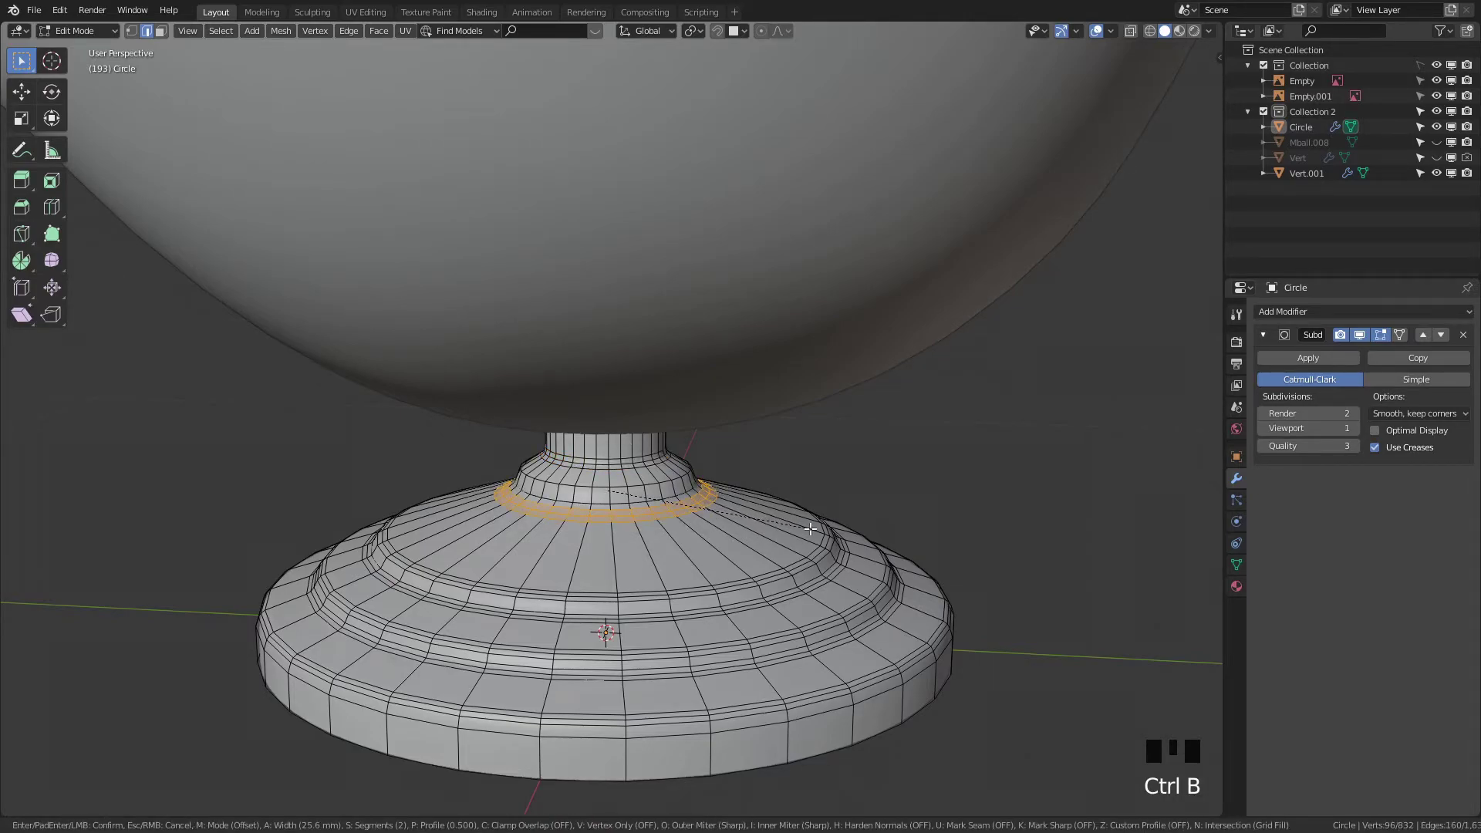
Step: Separate the foot's selected top edge ring into its own object, and hide the foot in Object Mode
{"action": "middle_click_drag", "start_coordinate": [759, 519], "coordinate": [814, 481], "text": "shift"}
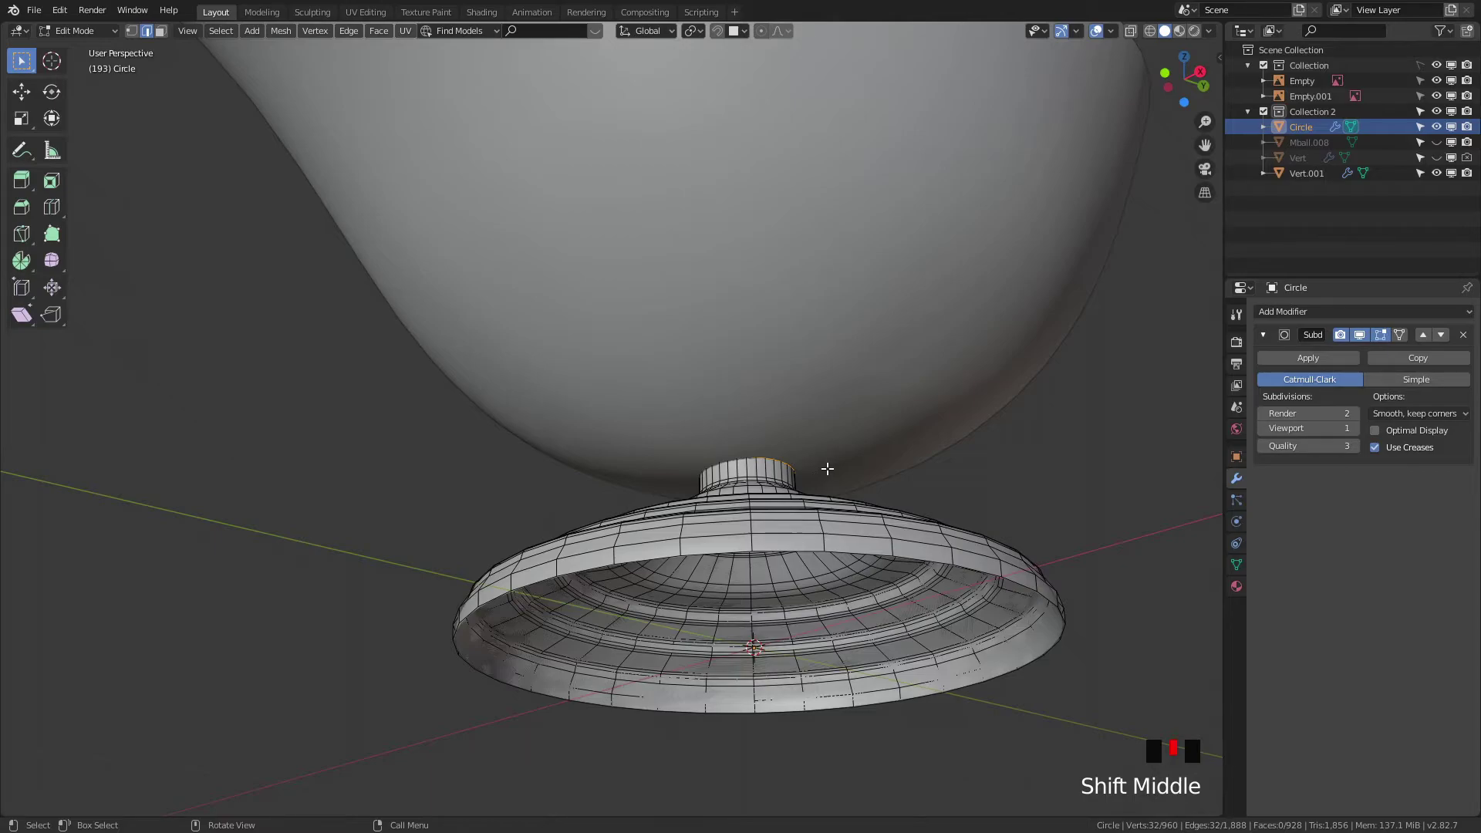
{"action": "key", "text": "p"}
{"action": "left_click", "coordinate": [827, 470]}
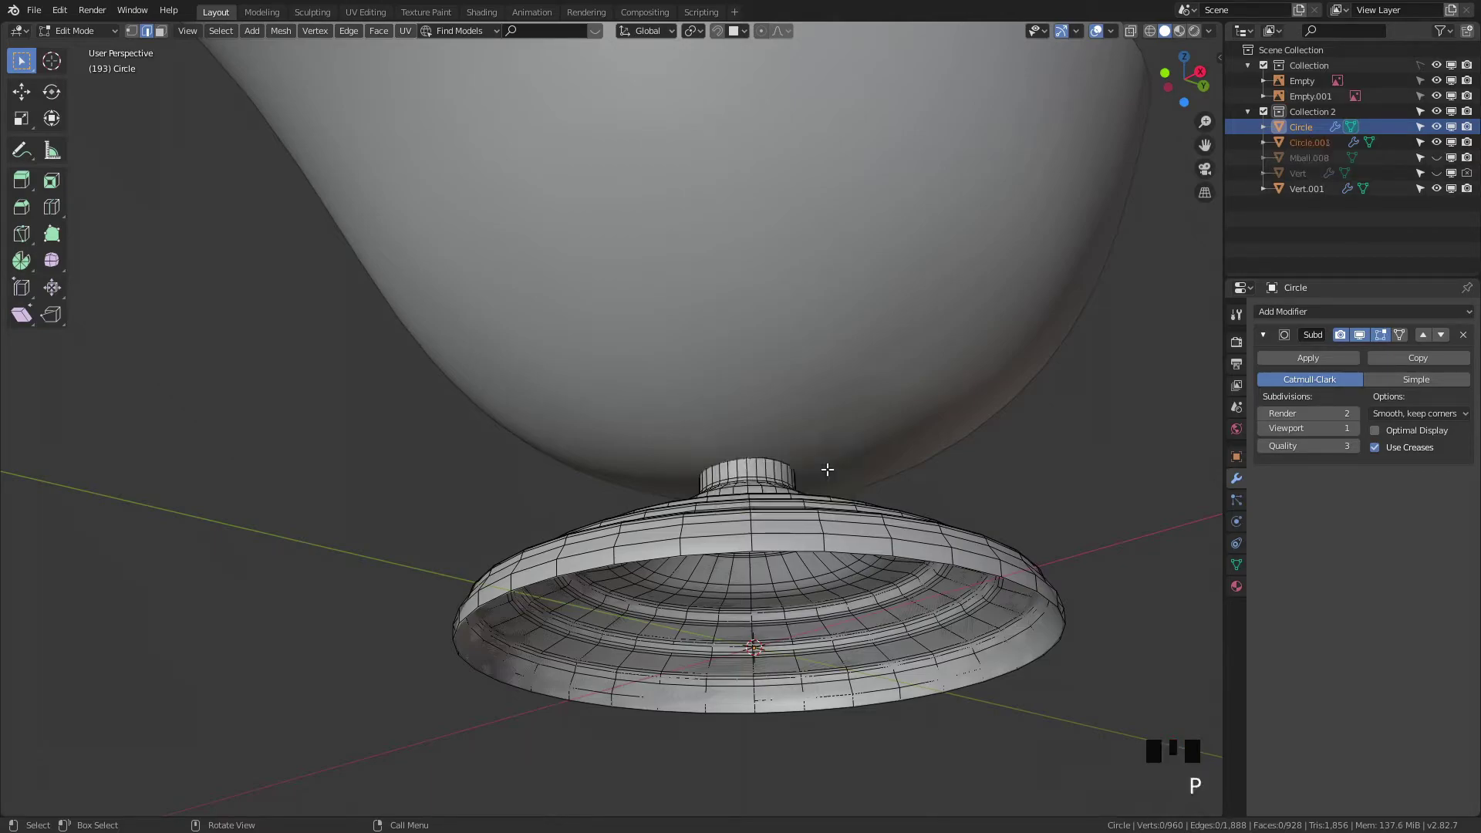
{"action": "key", "text": "Tab"}
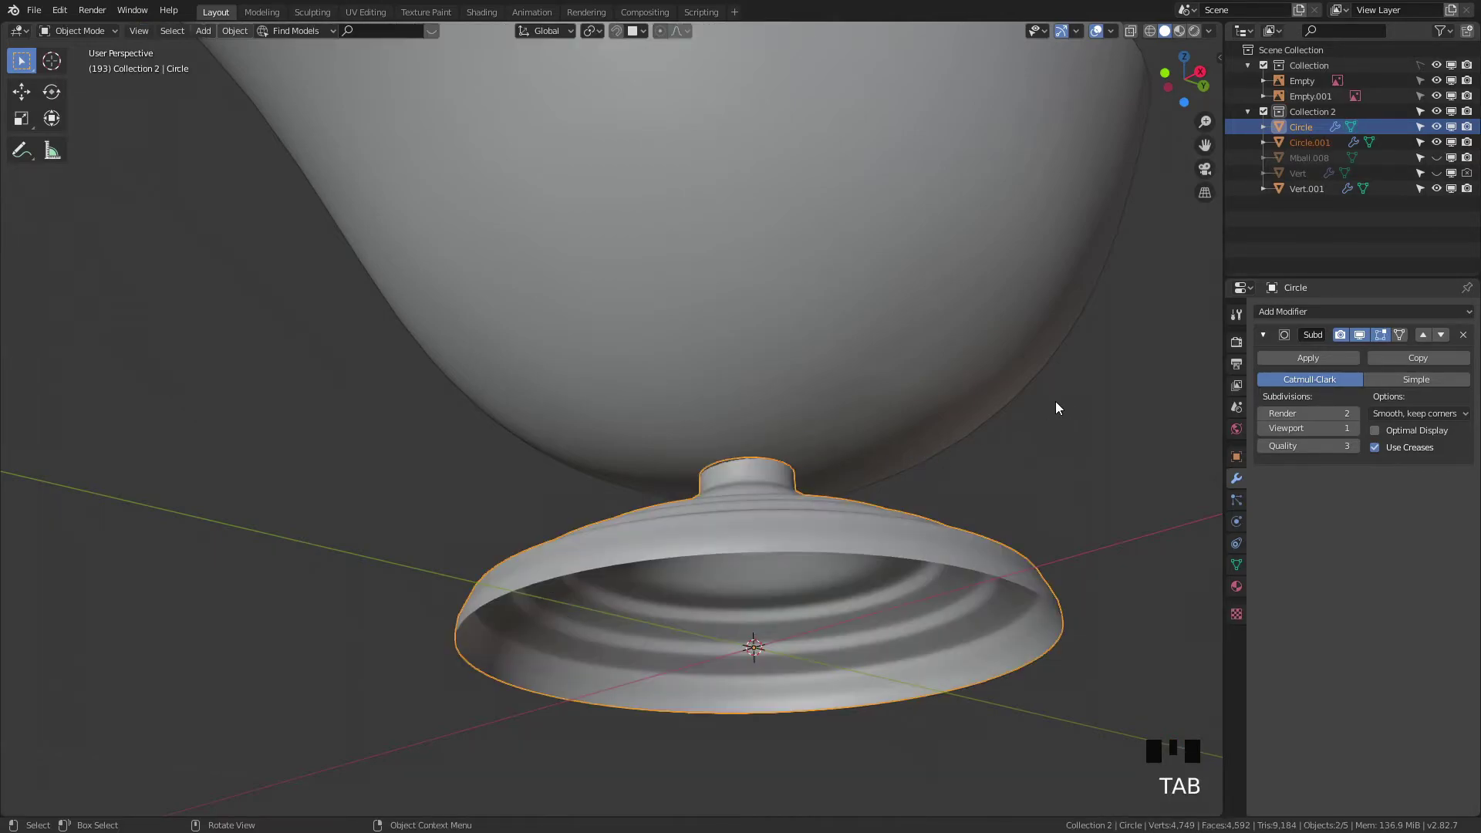
{"action": "left_click", "coordinate": [1436, 128]}
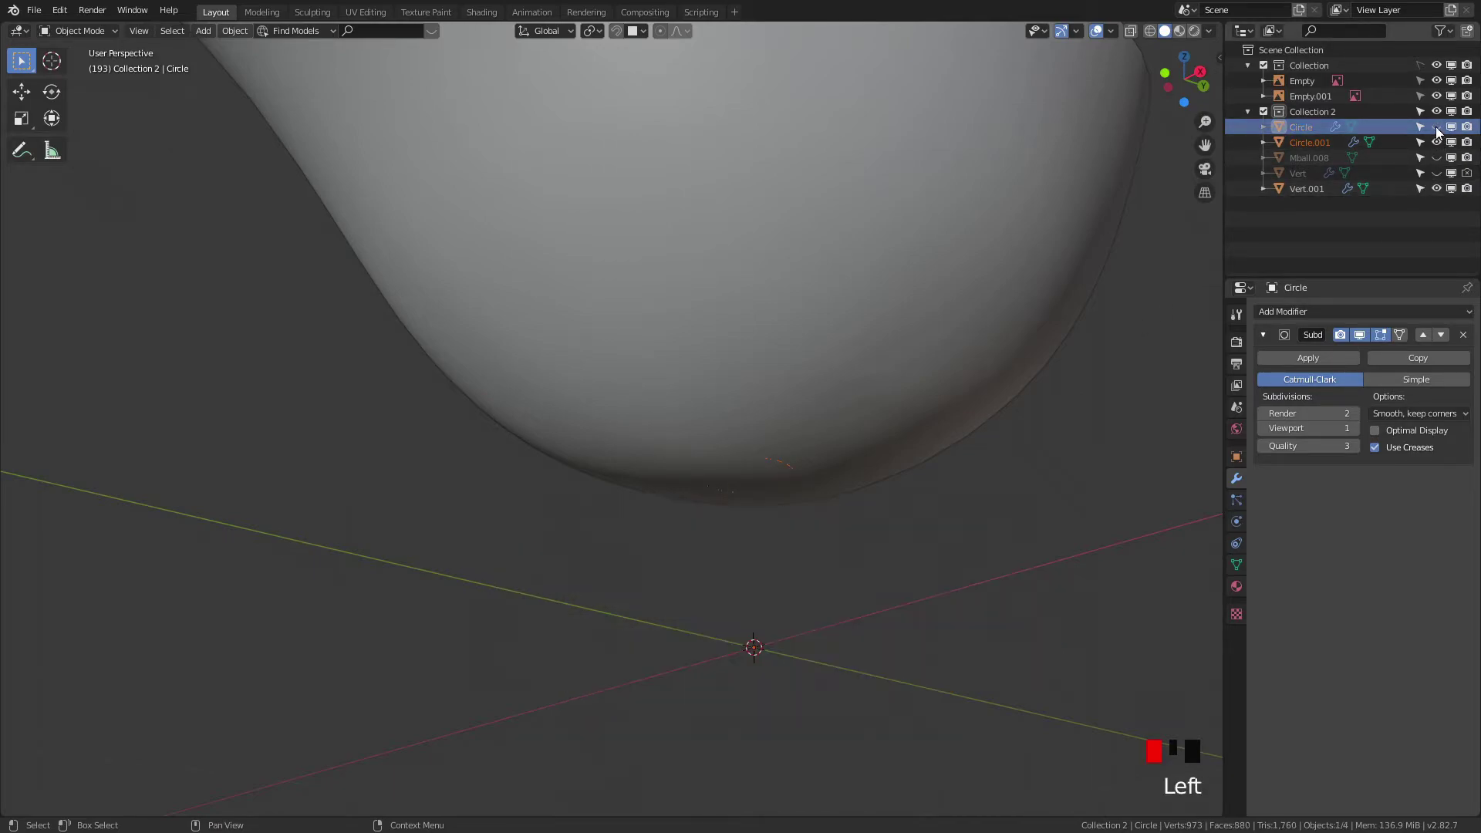
Step: Open the separated ring object in Edit Mode and select its whole edge loop
{"action": "left_click", "coordinate": [777, 468]}
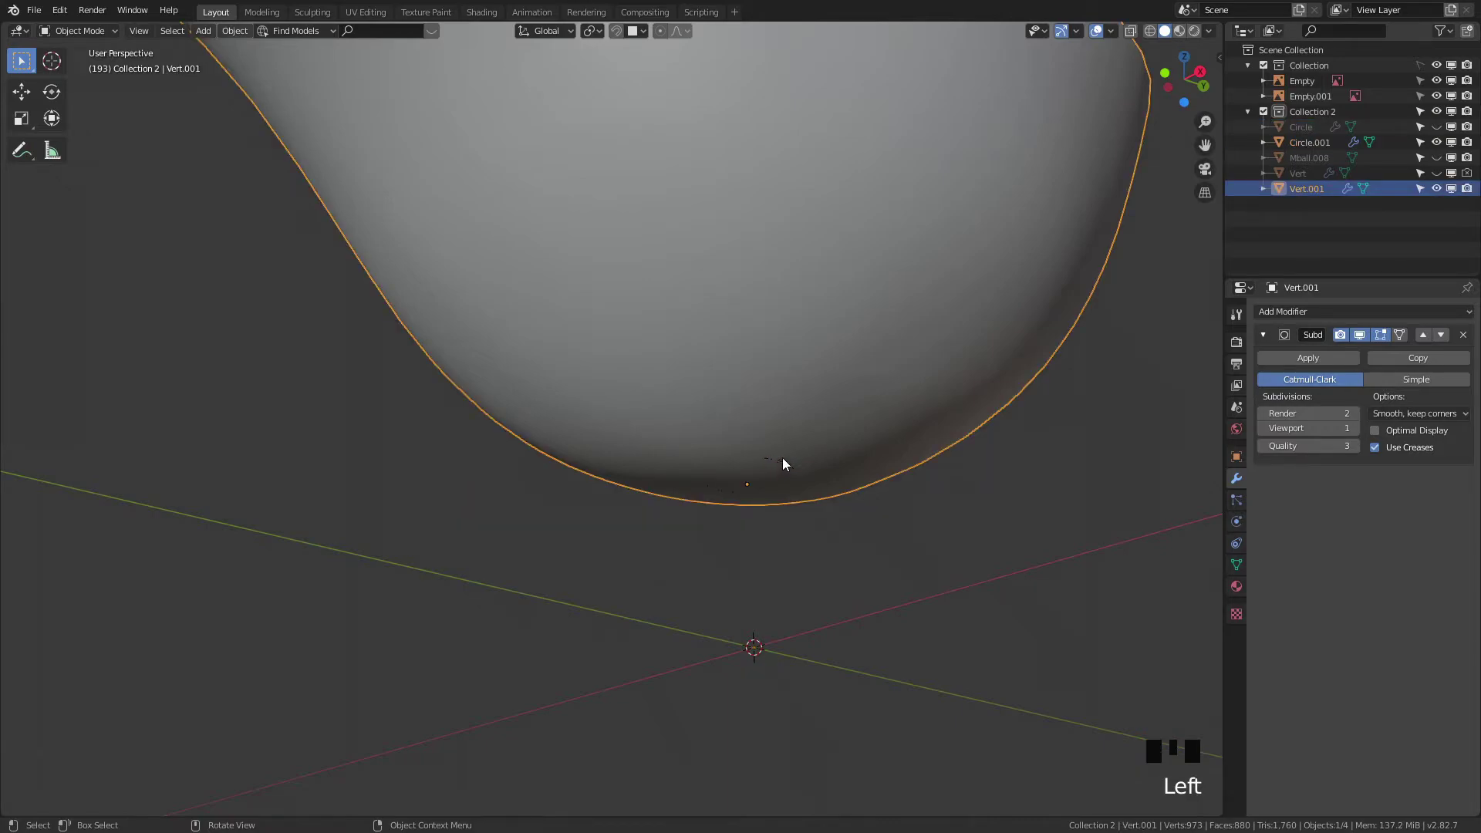
{"action": "left_click", "coordinate": [782, 459]}
{"action": "left_click", "coordinate": [779, 461]}
{"action": "left_click", "coordinate": [779, 461]}
{"action": "key", "text": "Tab"}
{"action": "left_click", "coordinate": [780, 463]}
{"action": "left_click", "coordinate": [779, 463], "text": "alt"}
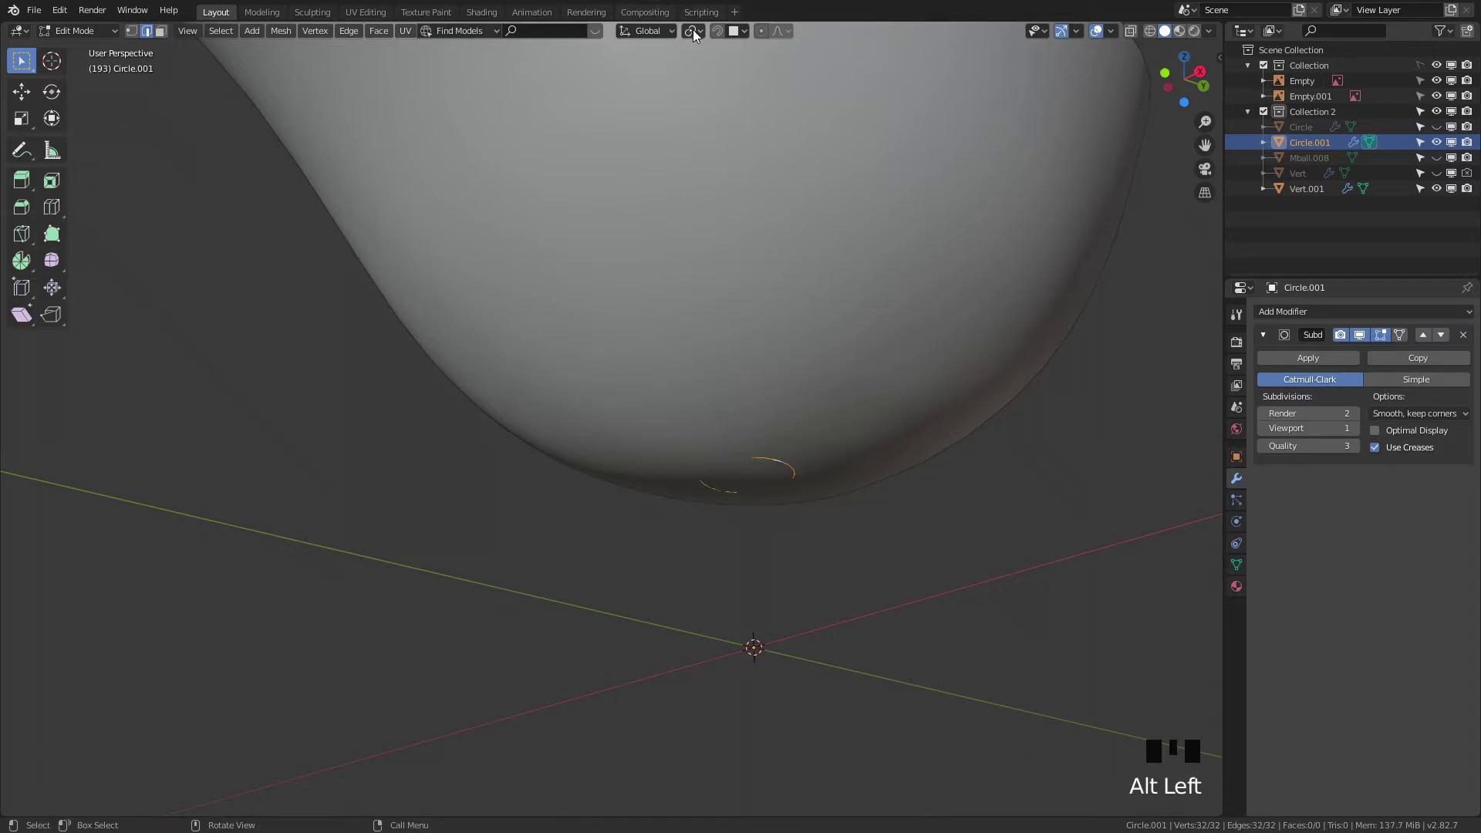
Step: Turn on snapping and project the ring's vertices onto the bowl's underside from the bottom orthographic view, and return to Object Mode
{"action": "key", "text": "shift+Tab"}
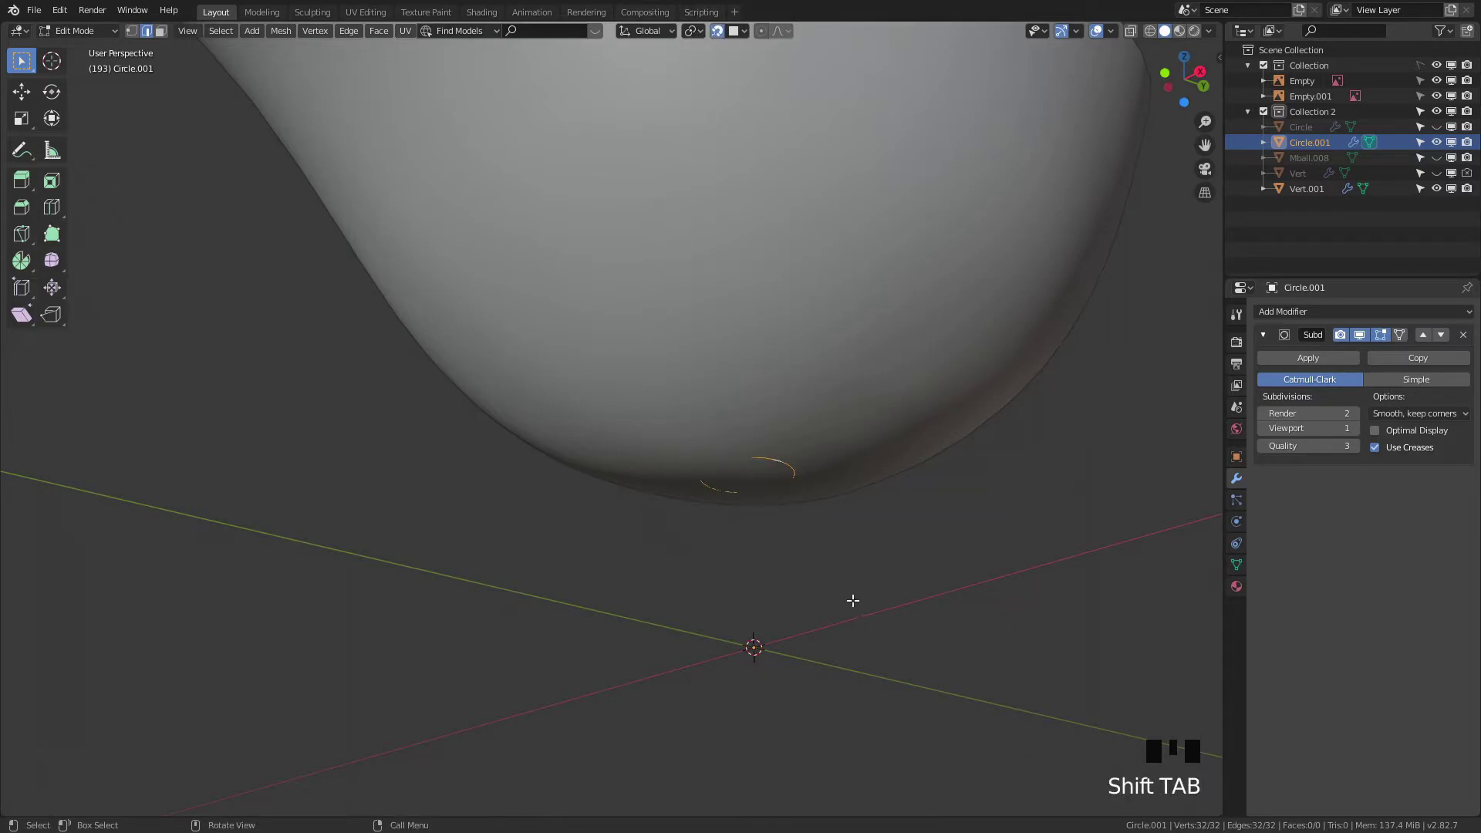
{"action": "key", "text": "ctrl+KP_7"}
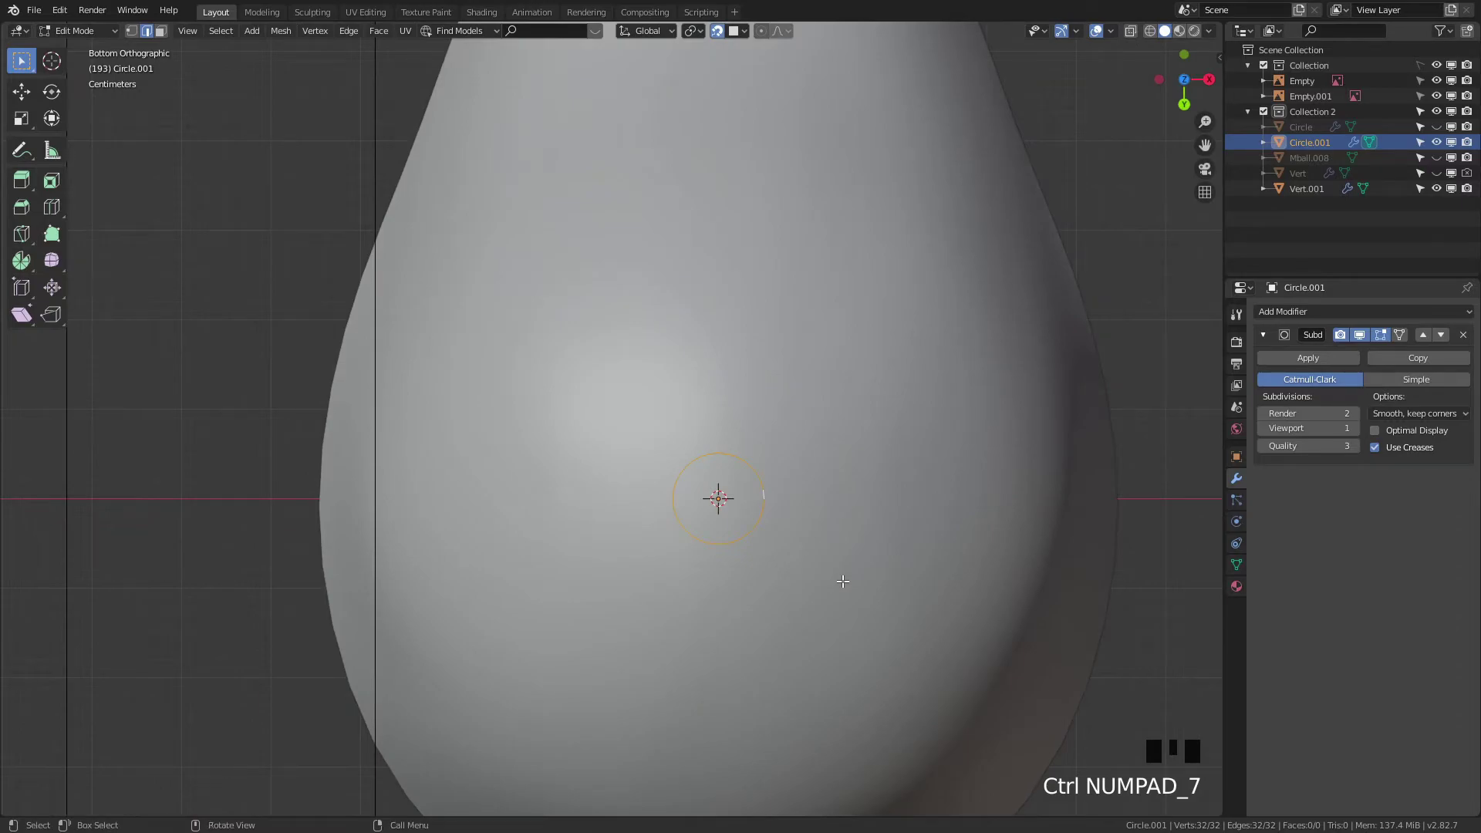
{"action": "key", "text": "1"}
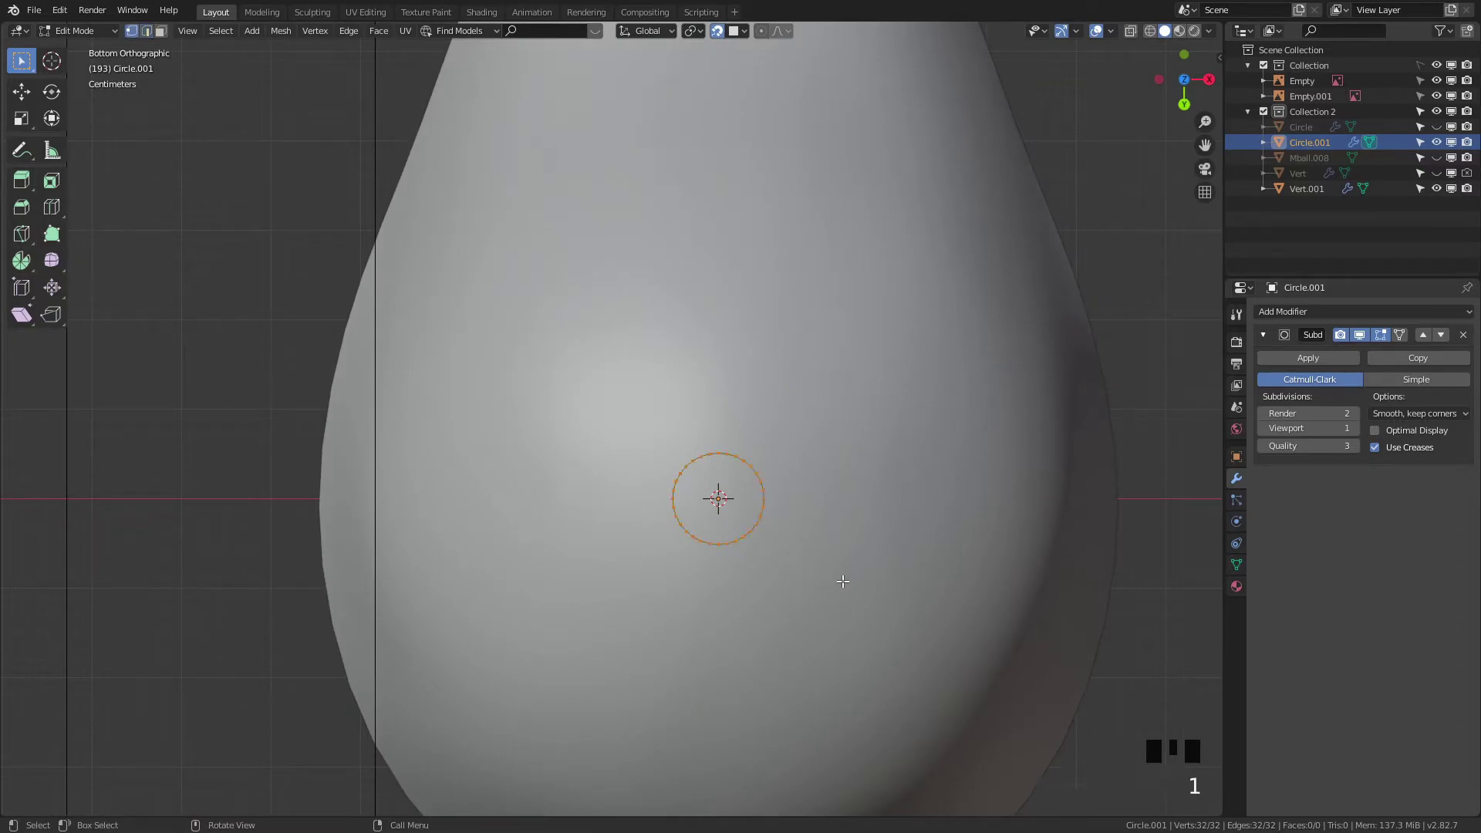
{"action": "key", "text": "g"}
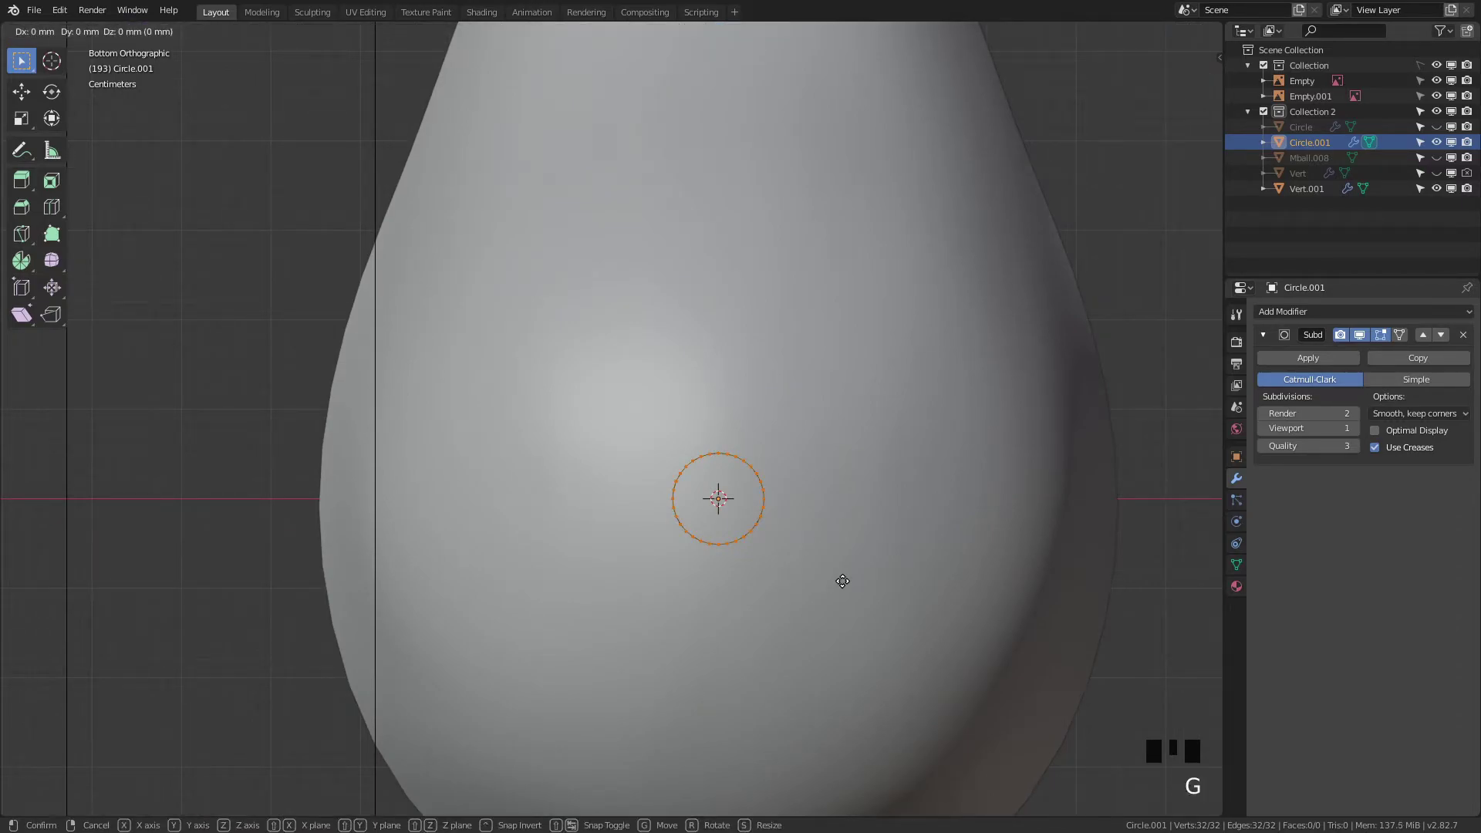
{"action": "left_click", "coordinate": [842, 581]}
{"action": "key", "text": "Tab"}
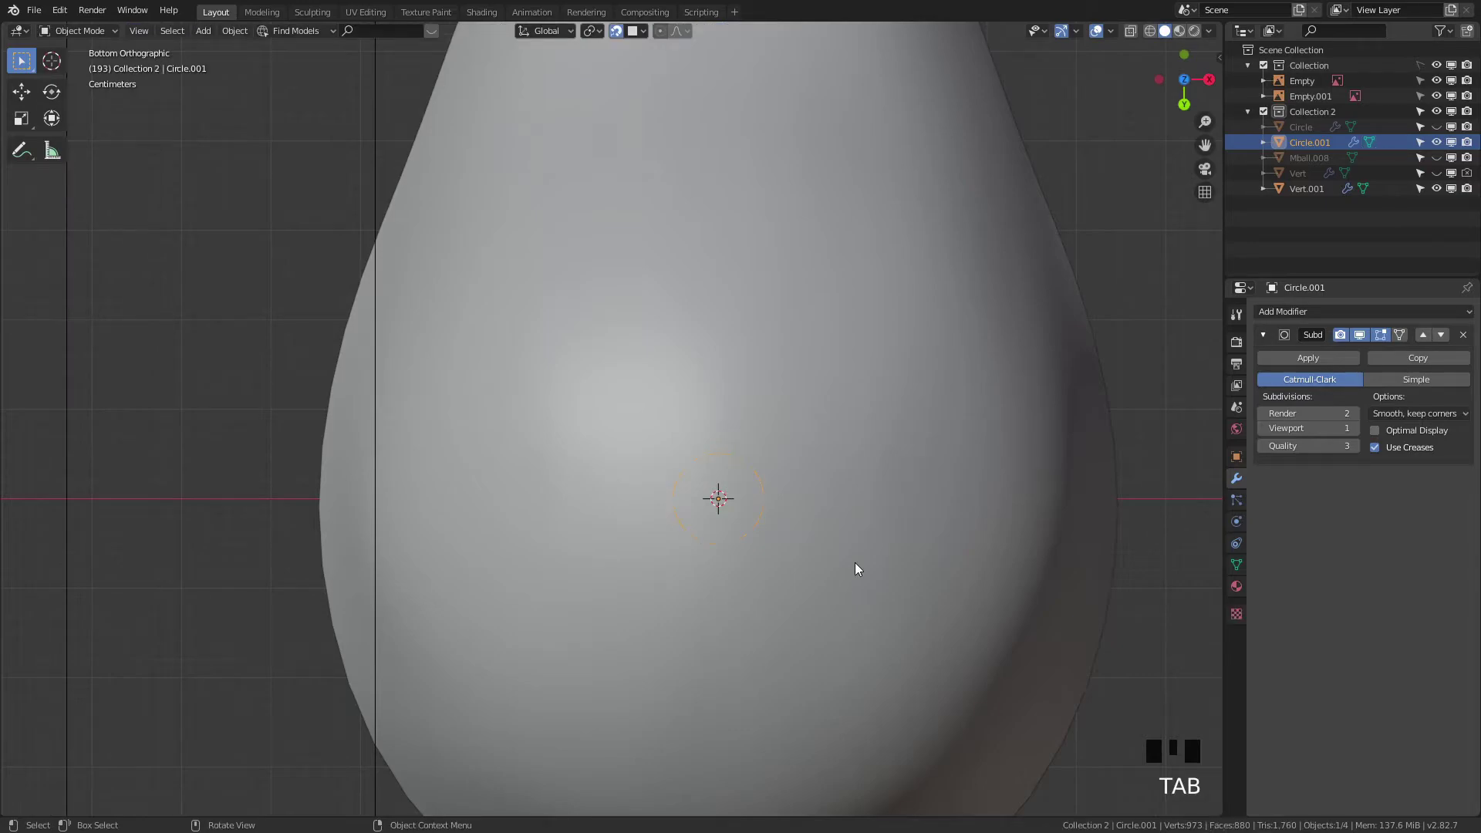
Step: Unhide the foot, select it together with the separated ring, and isolate both in local view
{"action": "left_click", "coordinate": [1436, 159]}
{"action": "left_click", "coordinate": [1436, 159]}
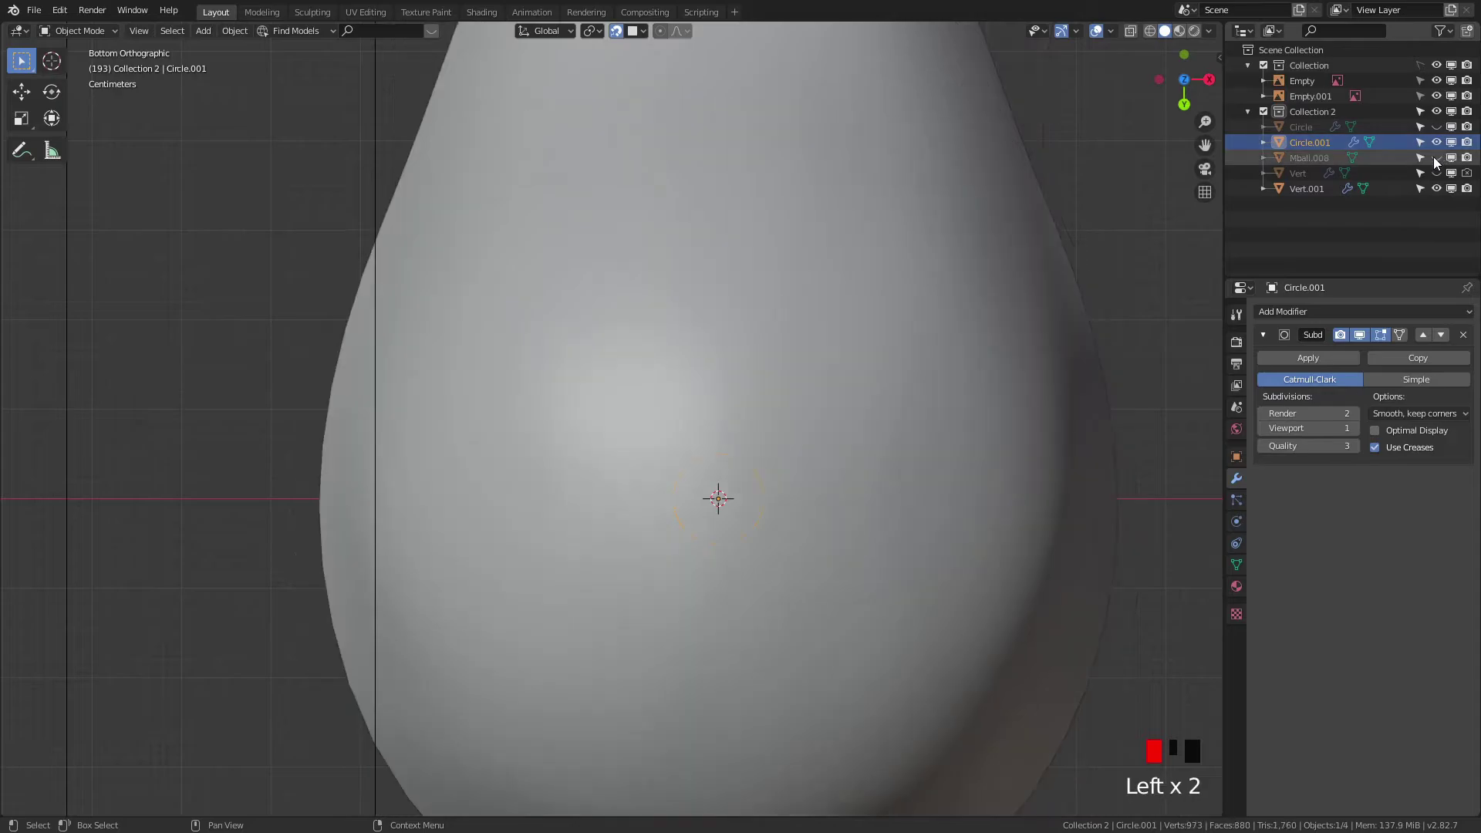
{"action": "left_click", "coordinate": [1436, 127]}
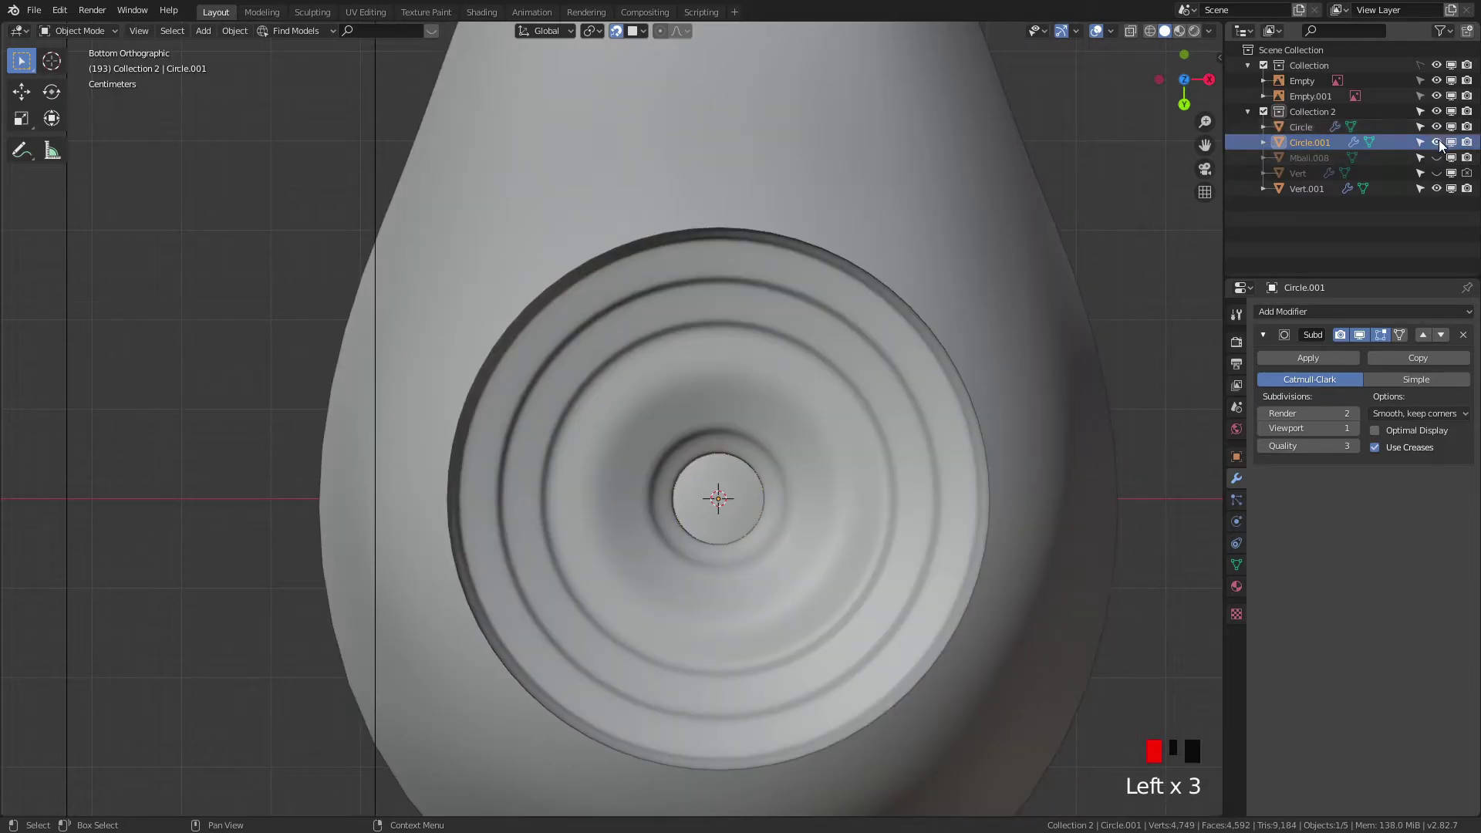
{"action": "middle_click_drag", "start_coordinate": [964, 453], "coordinate": [869, 623]}
{"action": "left_click", "coordinate": [881, 619], "text": "shift"}
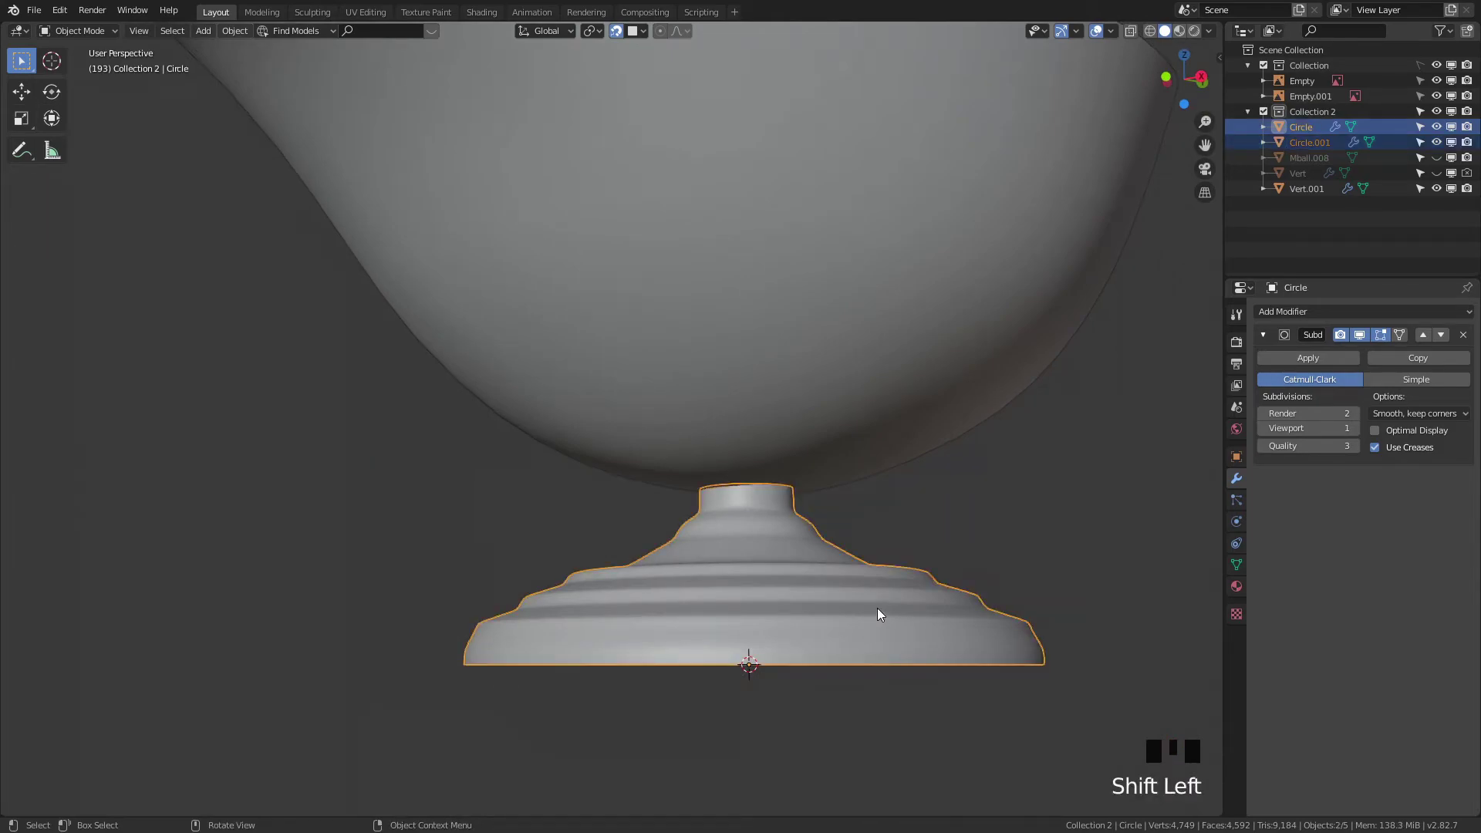
{"action": "key", "text": "KP_Divide"}
{"action": "scroll", "coordinate": [856, 459], "scroll_direction": "up", "scroll_amount": 3}
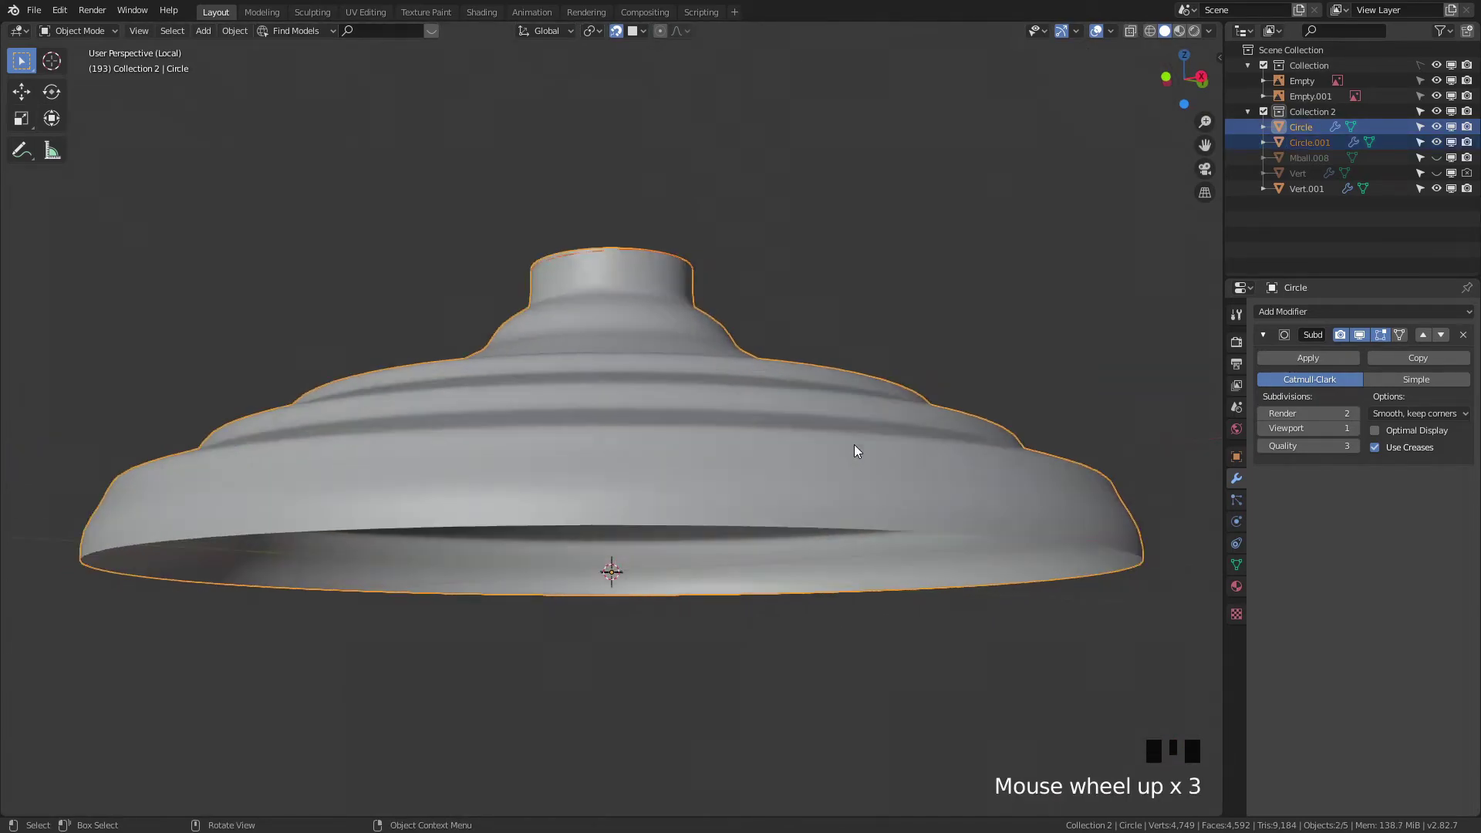
Step: Open the foot in Edit Mode and select the edge loop at the top of its neck
{"action": "scroll", "coordinate": [783, 367], "scroll_direction": "up", "scroll_amount": 3}
{"action": "middle_click_drag", "start_coordinate": [770, 344], "coordinate": [865, 557], "text": "shift"}
{"action": "left_click", "coordinate": [848, 447]}
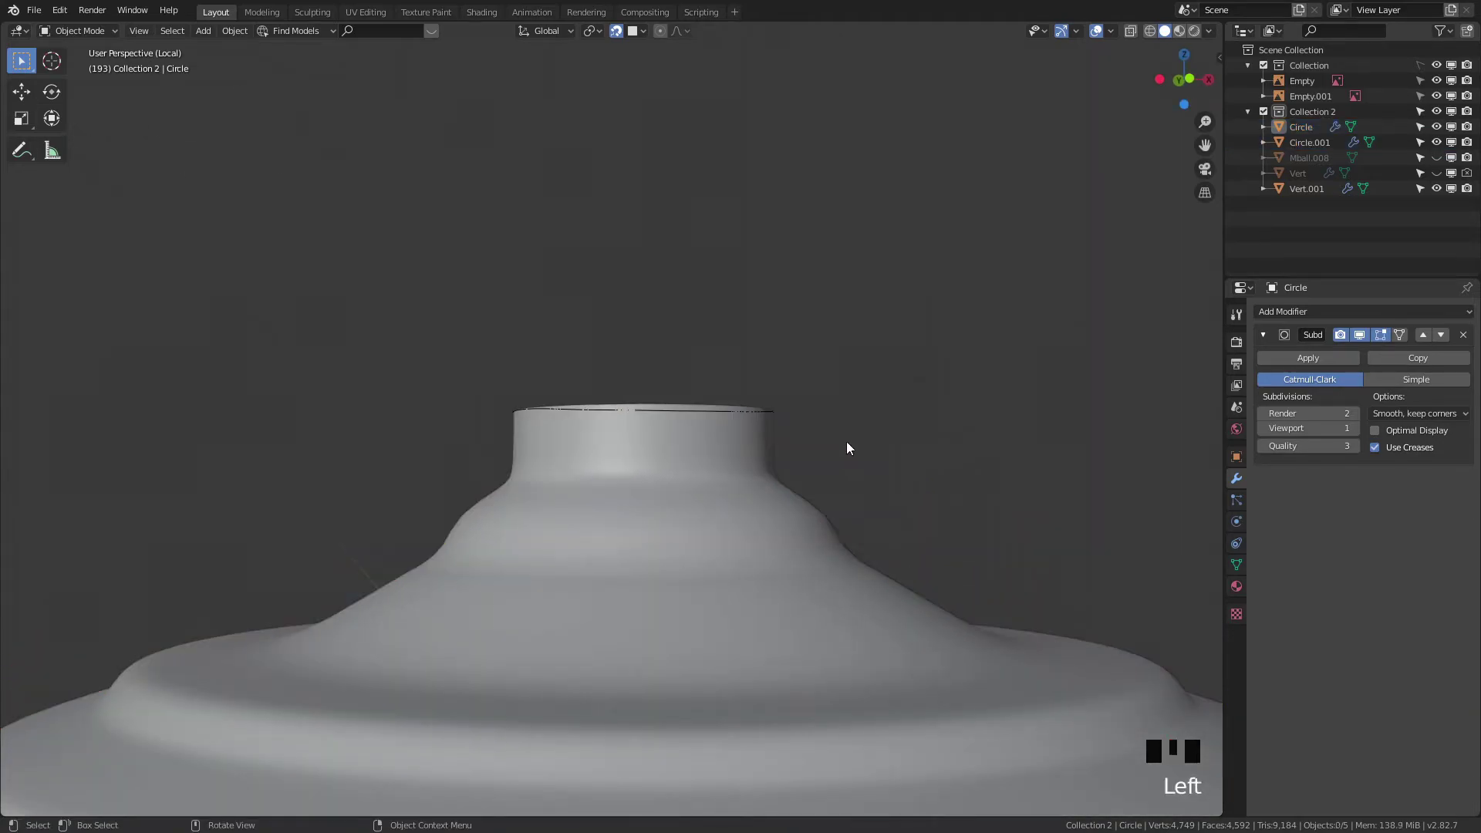
{"action": "left_click", "coordinate": [746, 416]}
{"action": "middle_click_drag", "start_coordinate": [850, 490], "coordinate": [768, 518]}
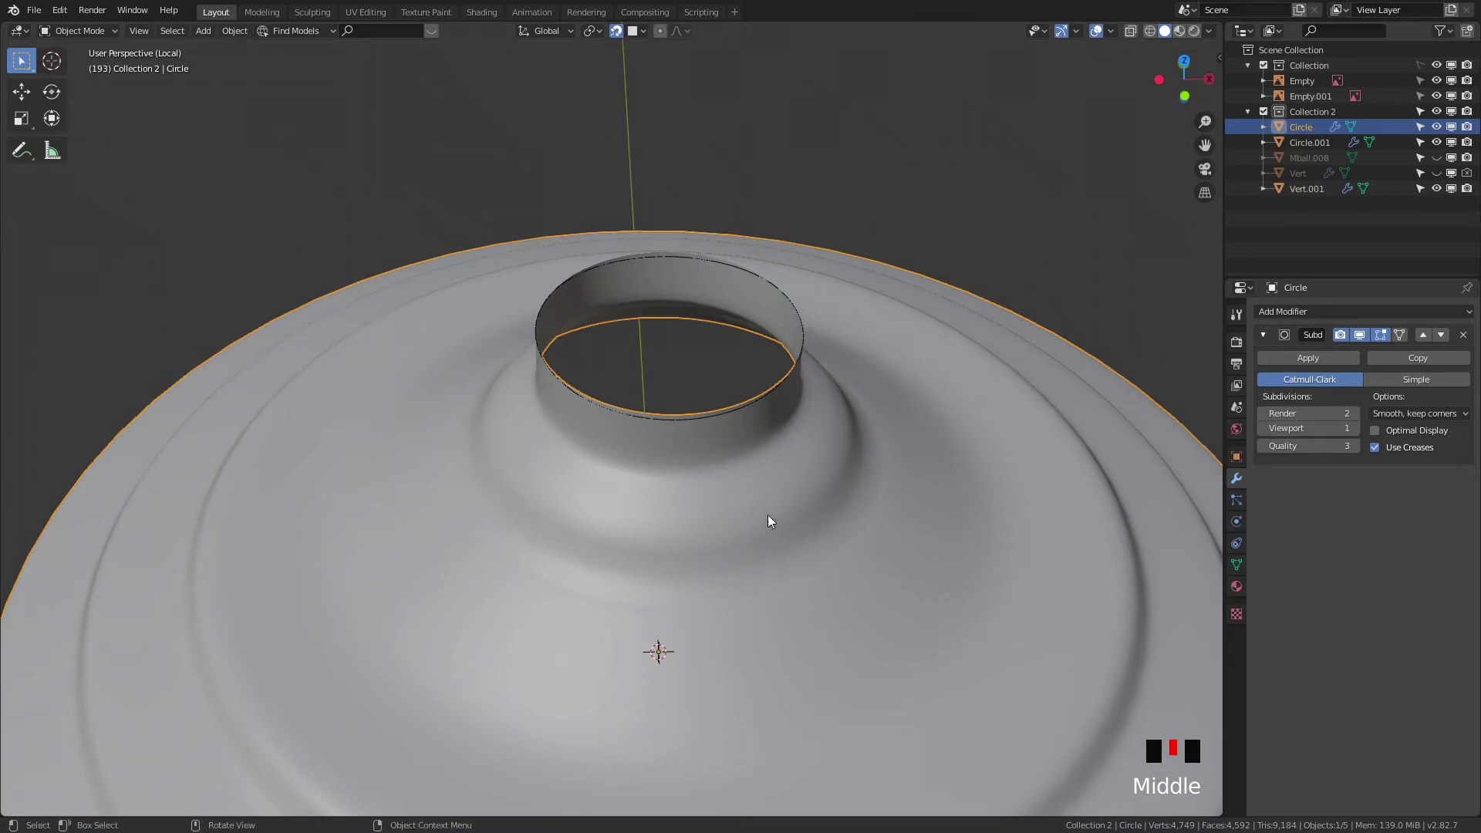
{"action": "left_click", "coordinate": [708, 418]}
{"action": "left_click", "coordinate": [708, 418]}
{"action": "key", "text": "Tab"}
{"action": "middle_click_drag", "start_coordinate": [708, 420], "coordinate": [841, 359]}
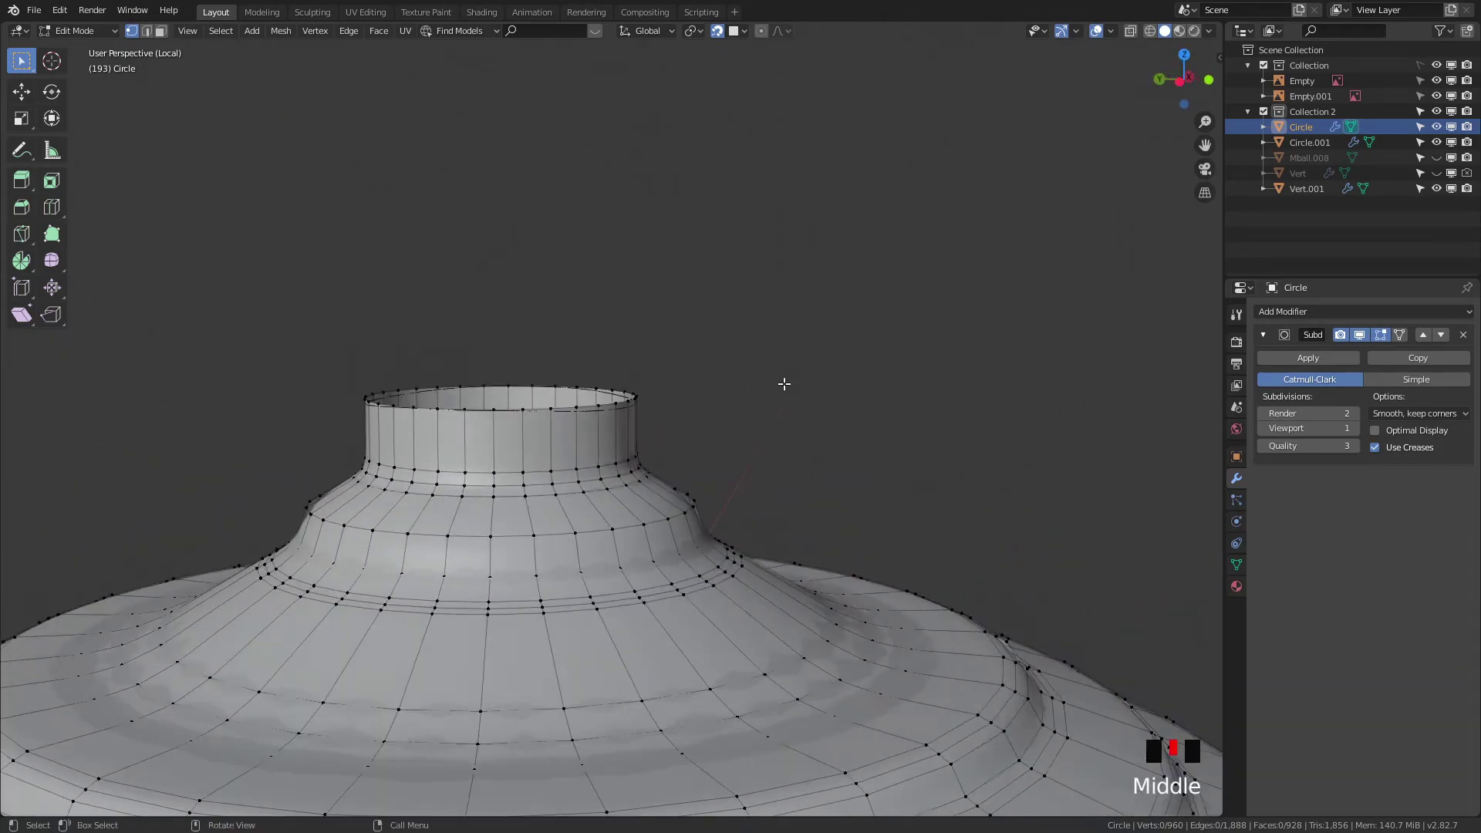
{"action": "left_click", "coordinate": [622, 401], "text": "alt"}
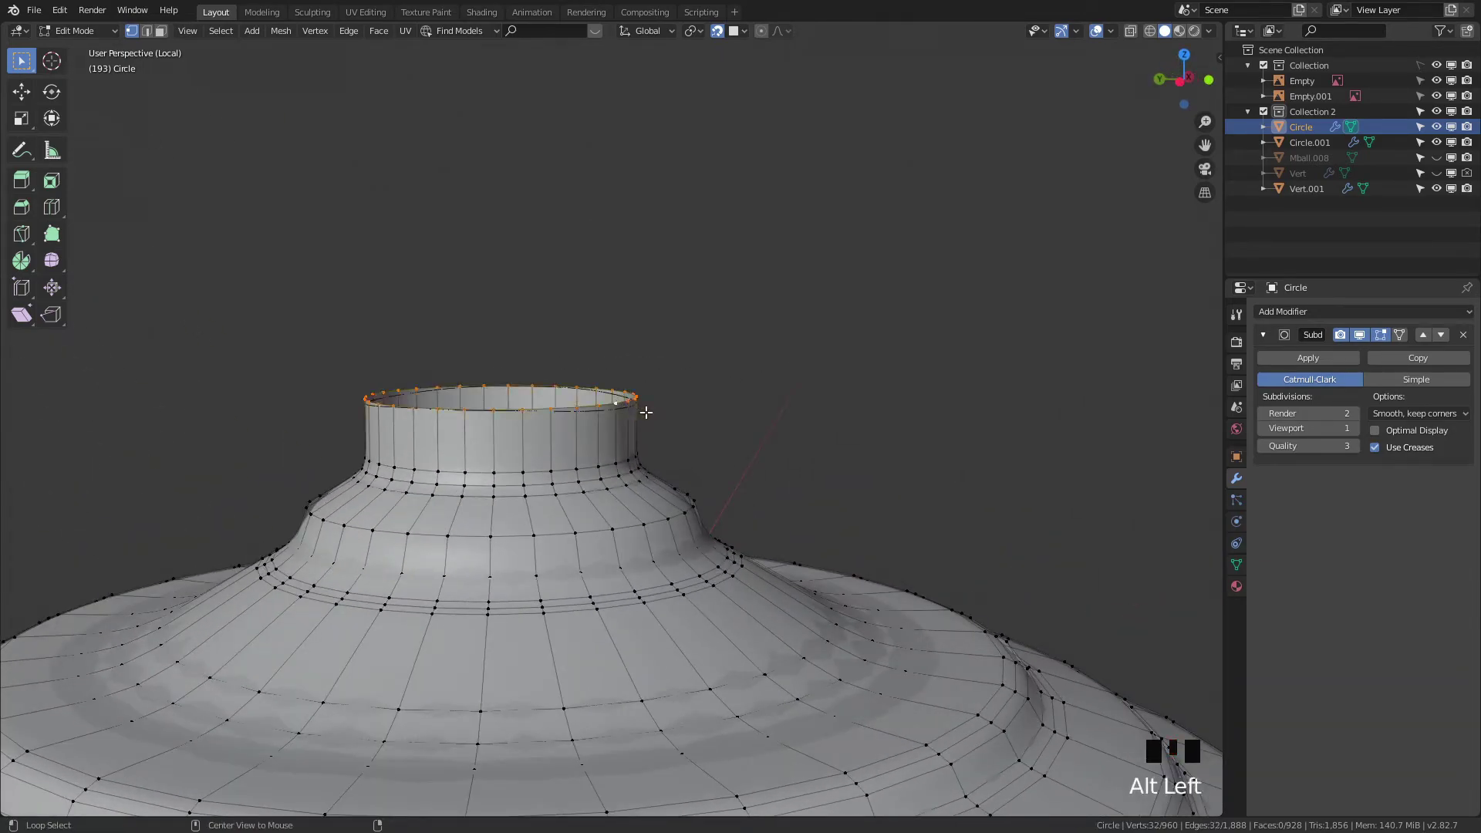
{"action": "key", "text": "g"}
{"action": "key", "text": "z"}
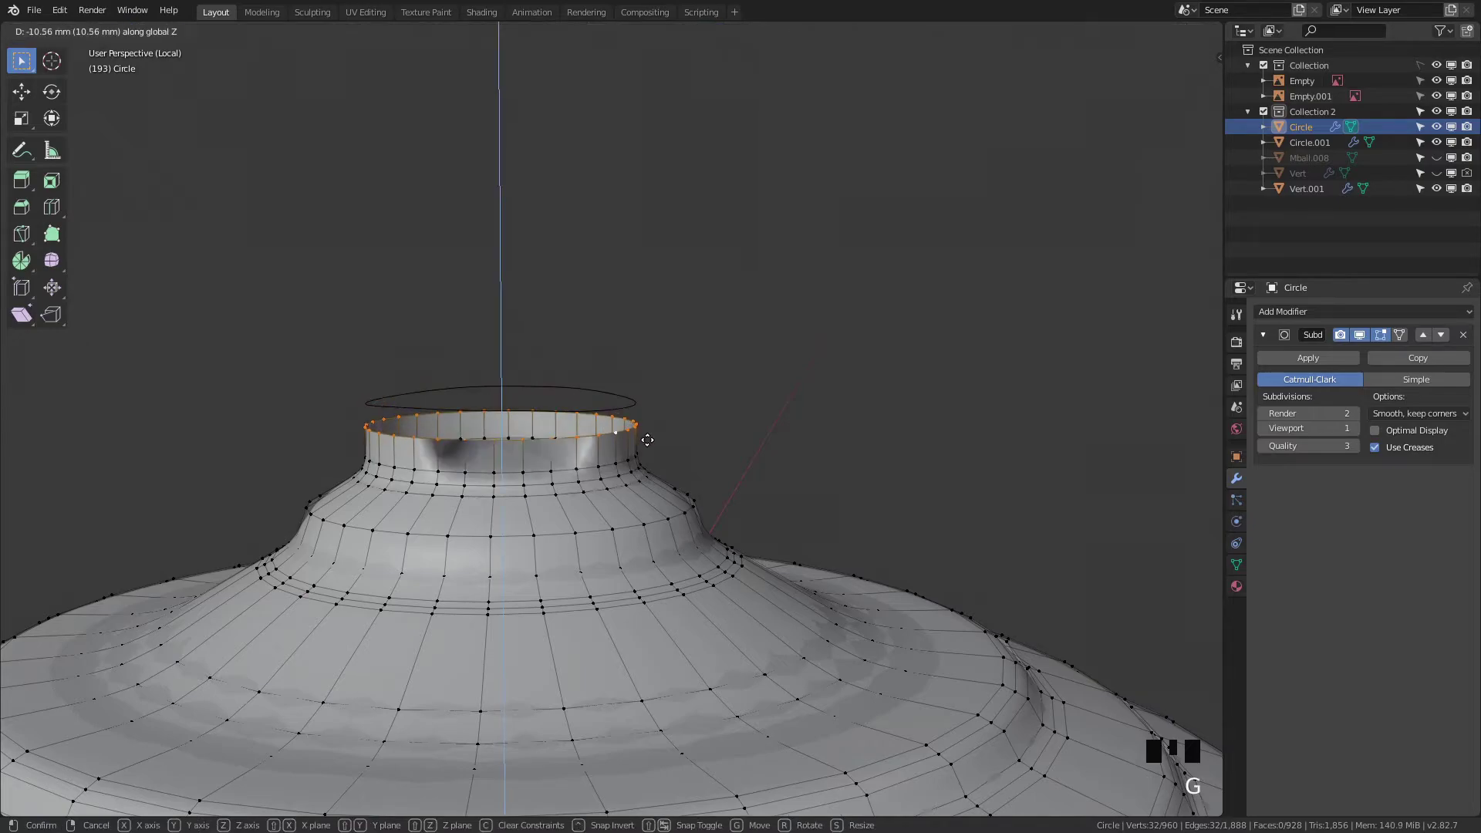
{"action": "right_click", "coordinate": [647, 429]}
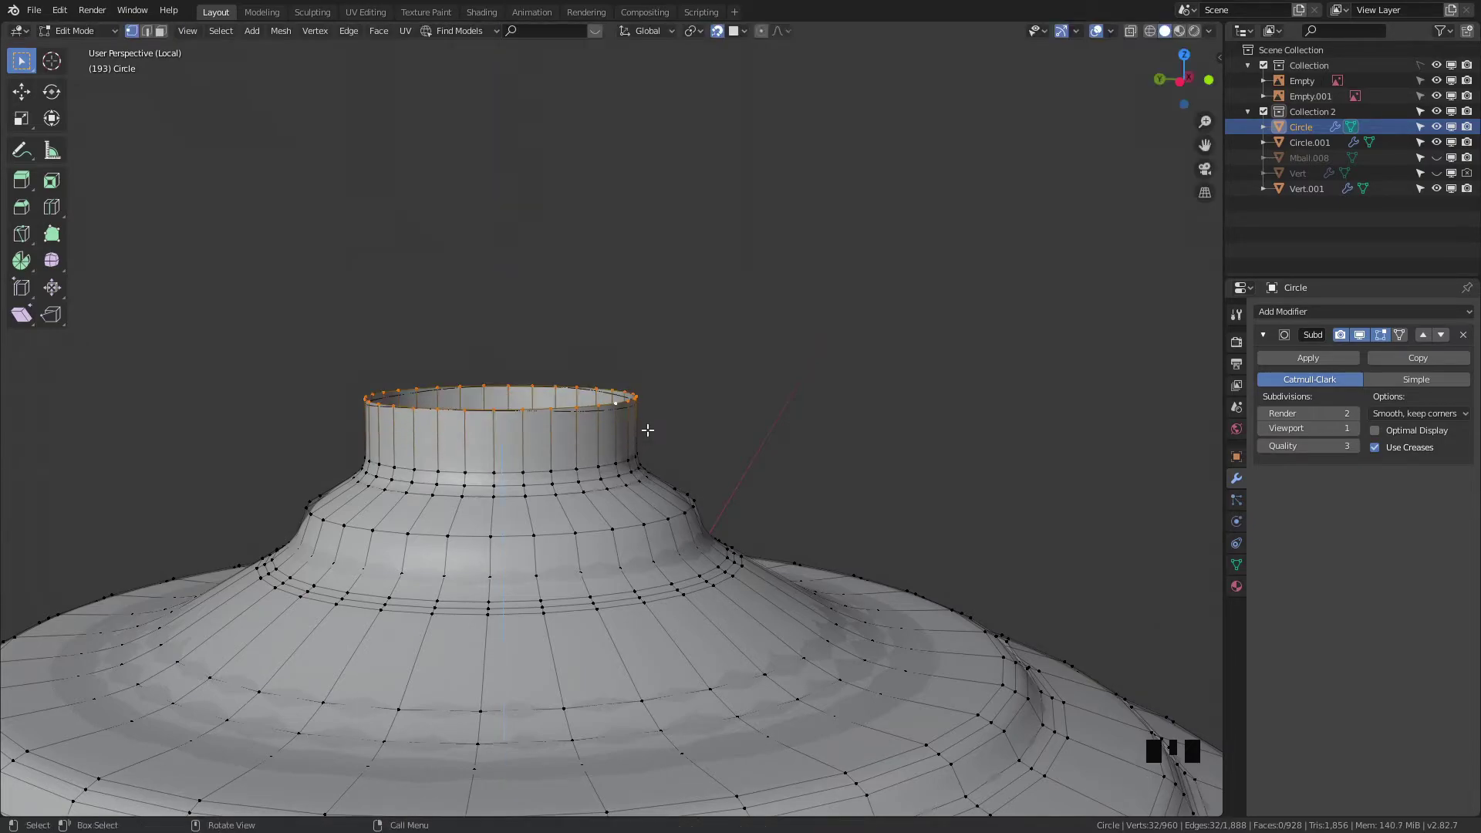
Step: Turn off snapping, lower the neck's top edge loop along Z below the separated ring, and return to Object Mode
{"action": "key", "text": "shift+Tab"}
{"action": "key", "text": "g"}
{"action": "key", "text": "z"}
{"action": "left_click", "coordinate": [654, 460]}
{"action": "middle_click_drag", "start_coordinate": [654, 460], "coordinate": [645, 427]}
{"action": "key", "text": "Tab"}
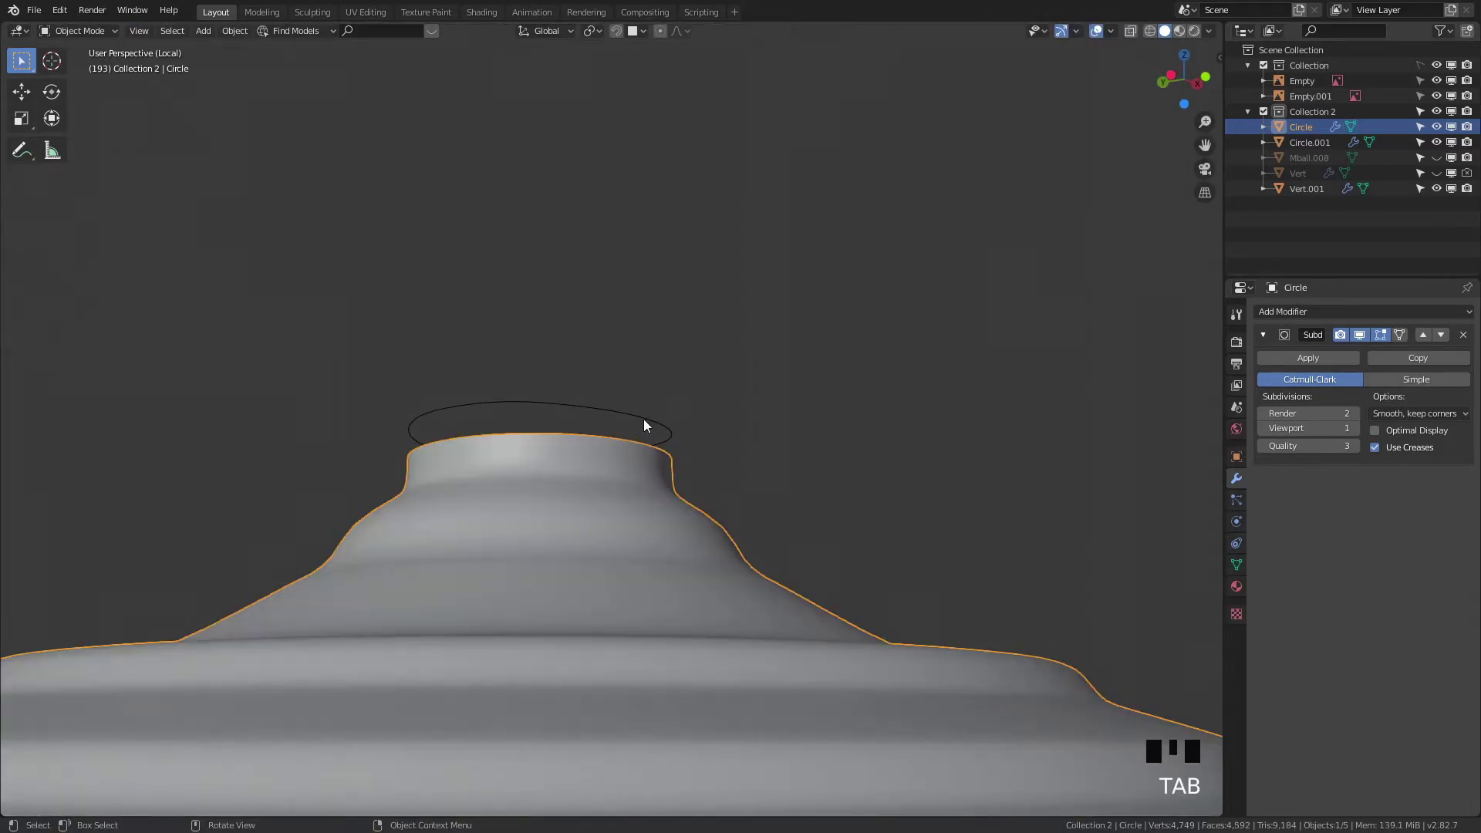
Step: Join the separated ring into the foot object and bridge its edge loop with the neck's top loop in Edit Mode
{"action": "left_click", "coordinate": [642, 424]}
{"action": "left_click", "coordinate": [640, 456]}
{"action": "left_click", "coordinate": [639, 420]}
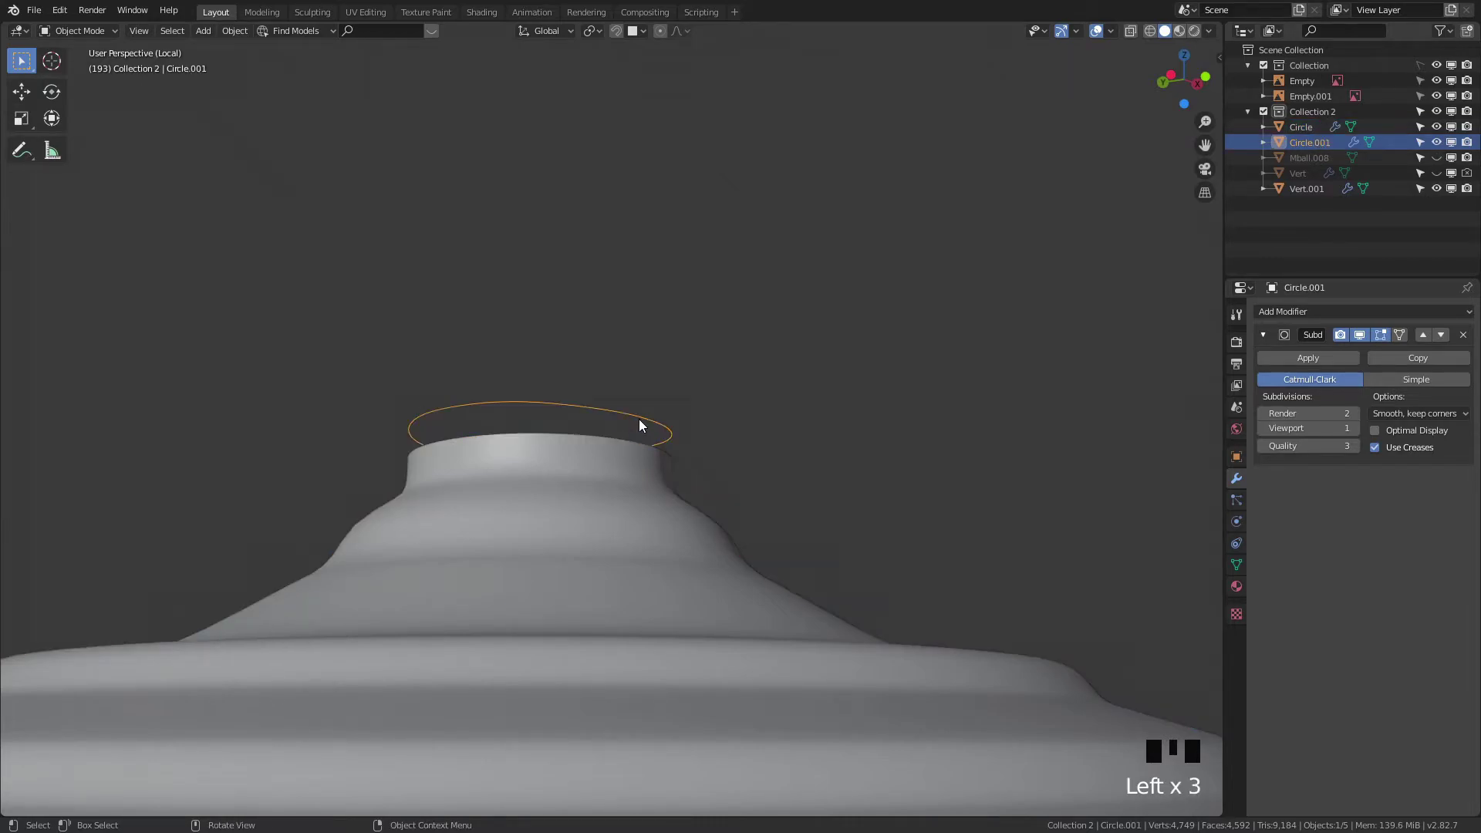
{"action": "left_click", "coordinate": [682, 480], "text": "shift"}
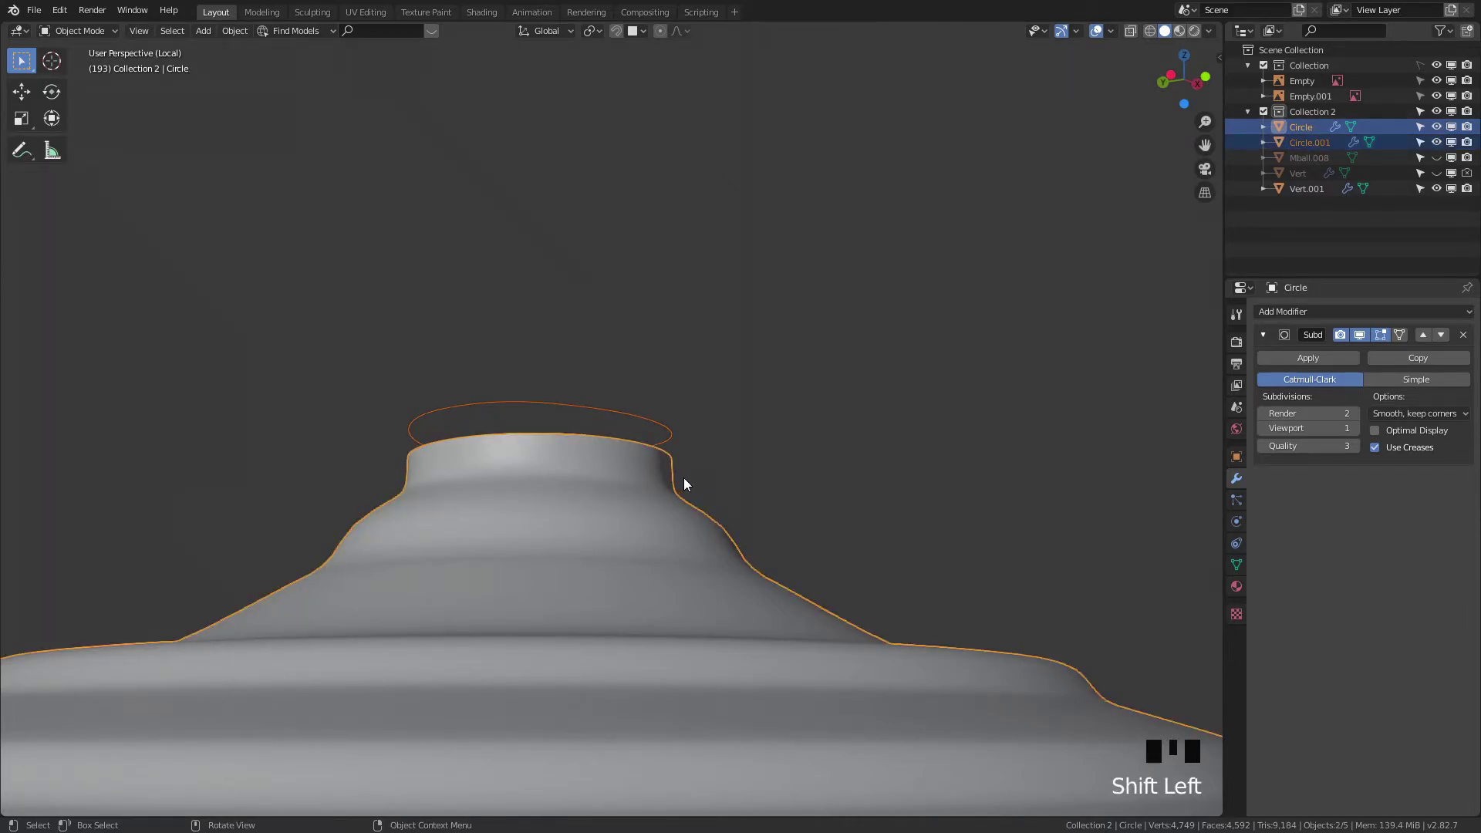
{"action": "key", "text": "ctrl+j"}
{"action": "key", "text": "Tab"}
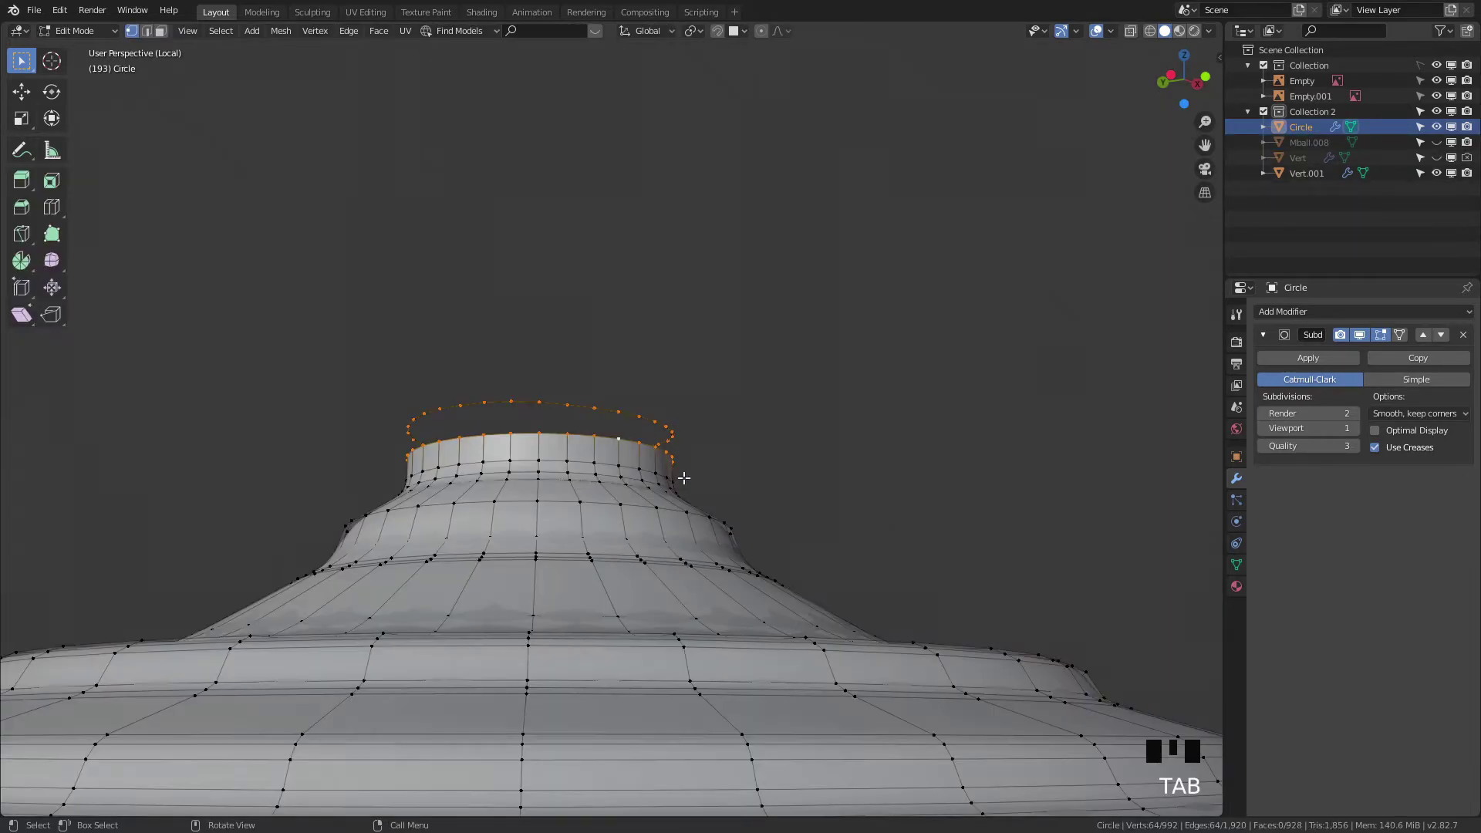
{"action": "key", "text": "ctrl+e"}
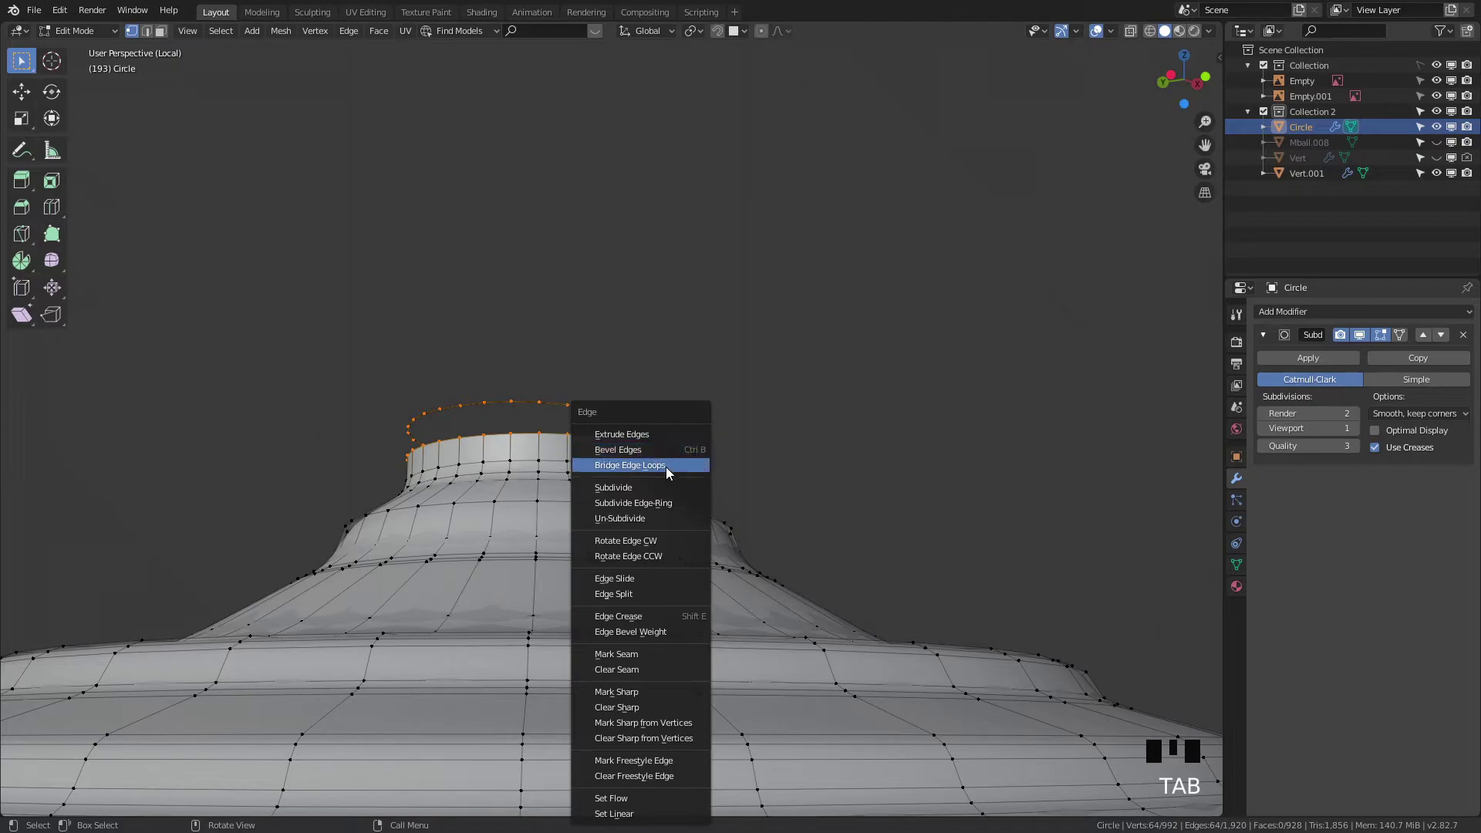
{"action": "left_click", "coordinate": [665, 465]}
Step: Scale the neck's middle loop outward by about 1.17, bevel it about 26.5 mm with 2 segments, and return to Object Mode
{"action": "left_click", "coordinate": [612, 437], "text": "alt"}
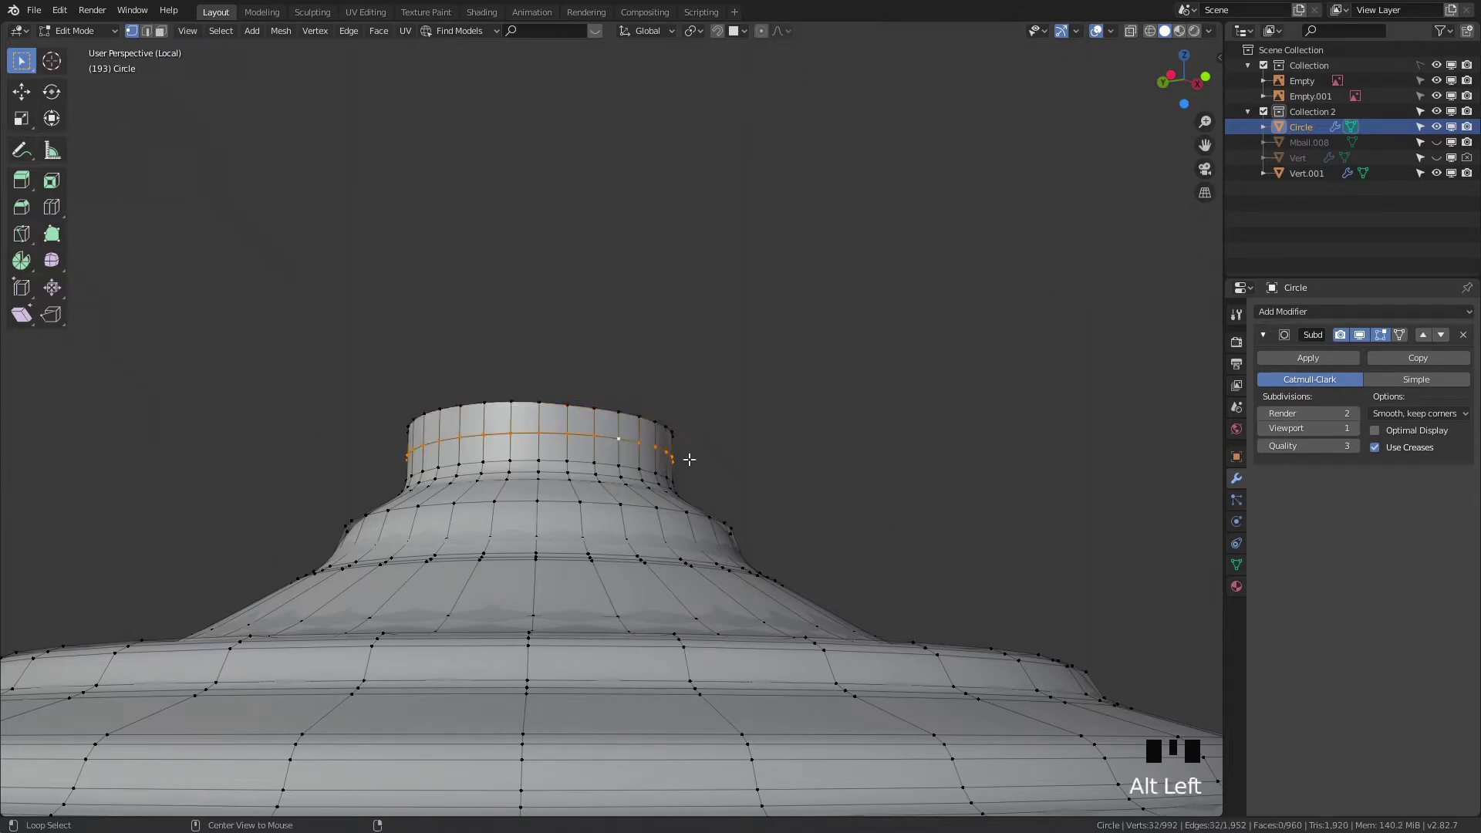
{"action": "key", "text": "s"}
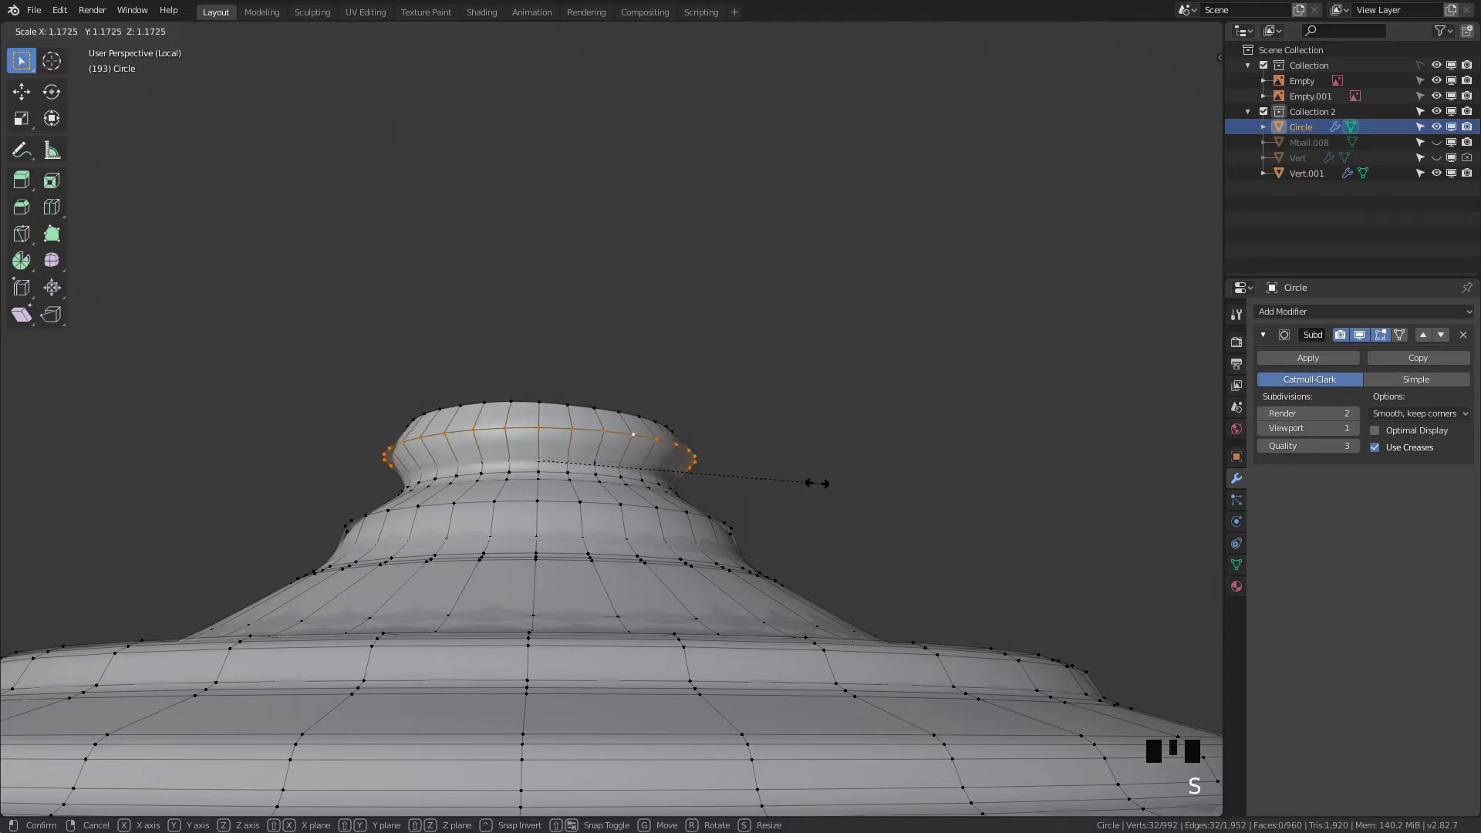
{"action": "left_click", "coordinate": [819, 483]}
{"action": "key", "text": "ctrl+b"}
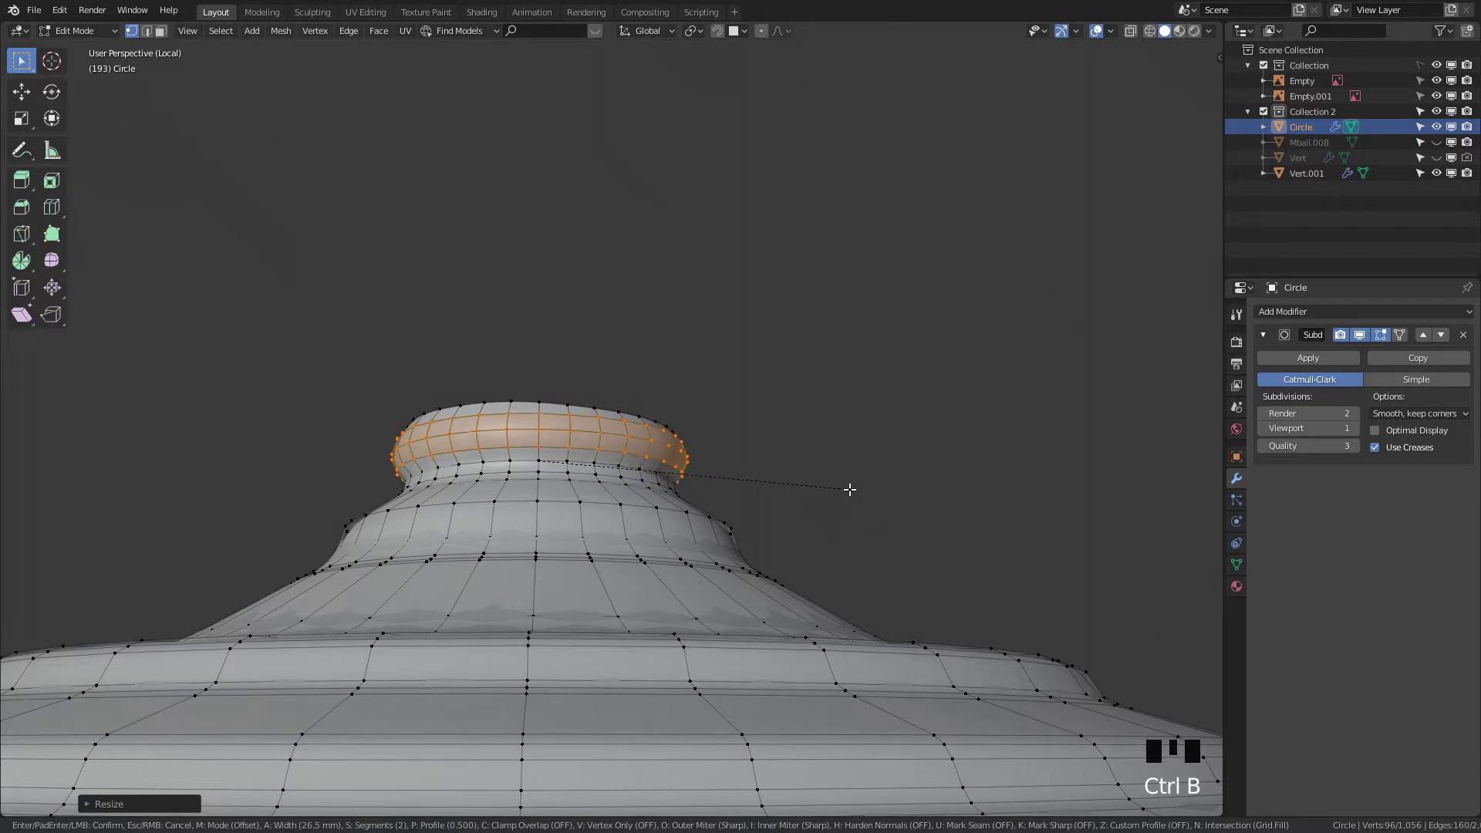
{"action": "left_click", "coordinate": [849, 489]}
{"action": "key", "text": "Tab"}
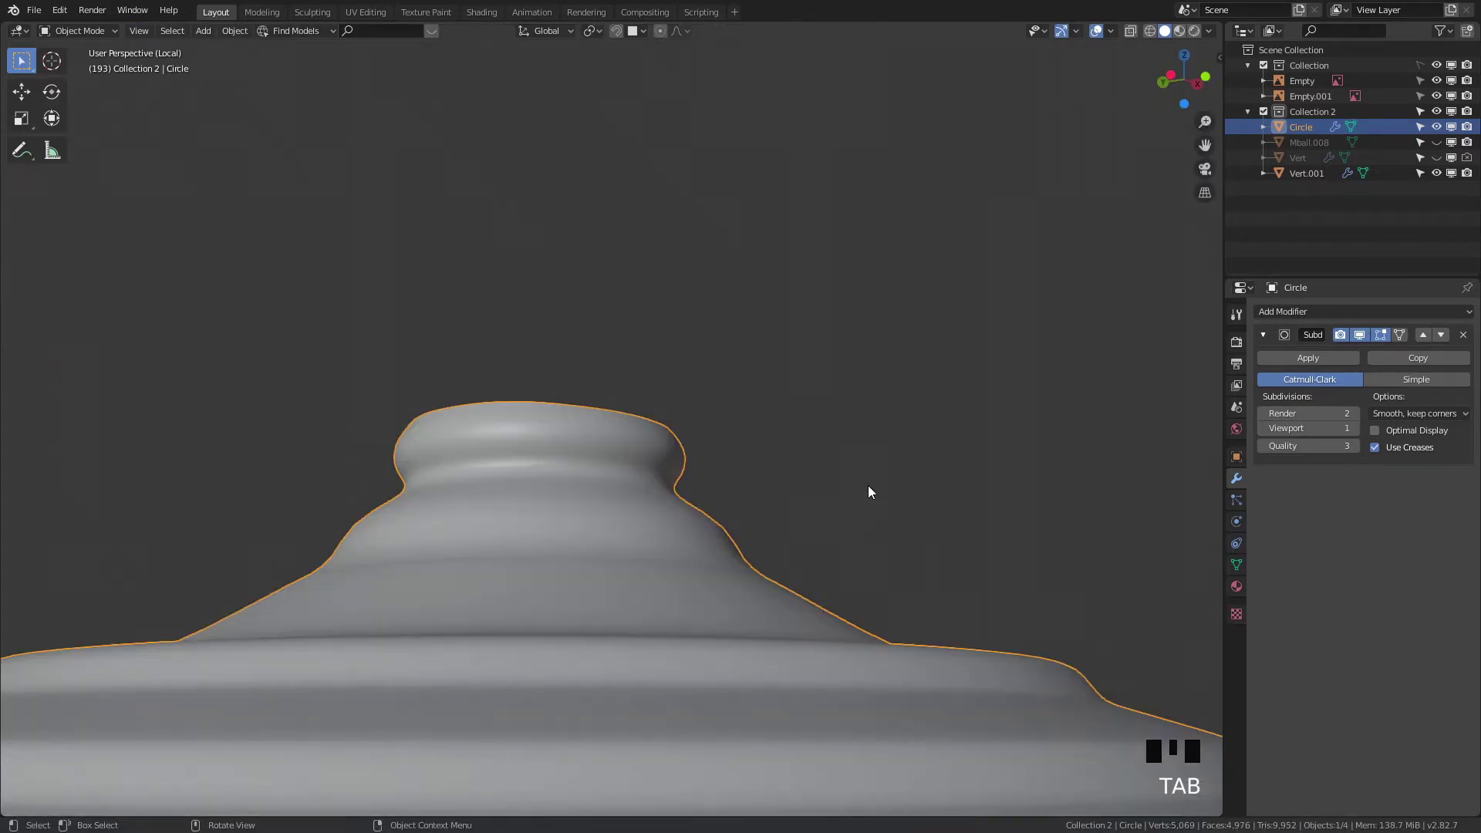
Step: Deselect the foot and leave local view to show the whole sauce boat
{"action": "left_click", "coordinate": [872, 501]}
{"action": "scroll", "coordinate": [883, 517], "scroll_direction": "down", "scroll_amount": 6}
{"action": "middle_click_drag", "start_coordinate": [927, 494], "coordinate": [822, 466]}
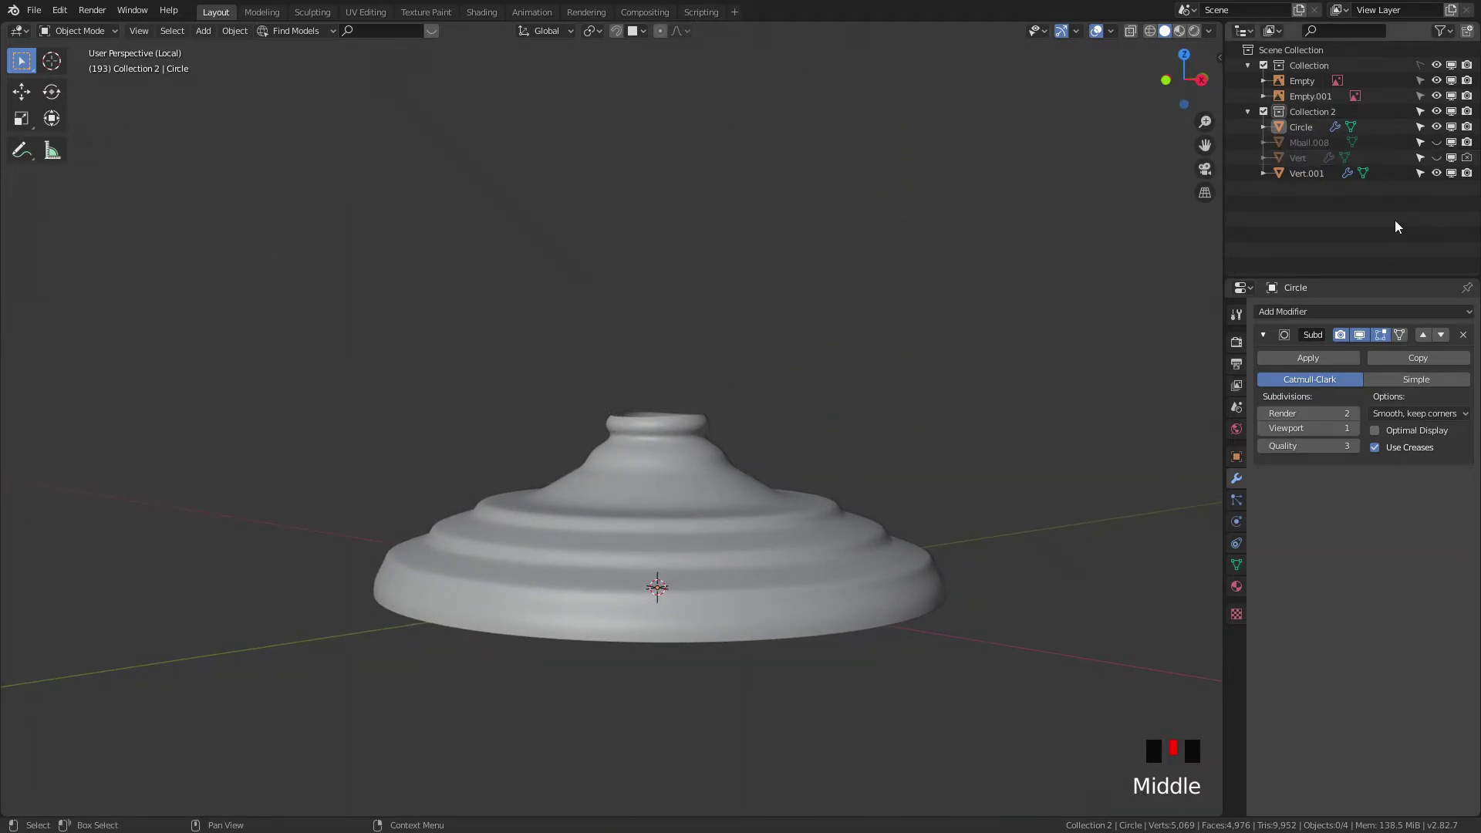
{"action": "key", "text": "KP_Divide"}
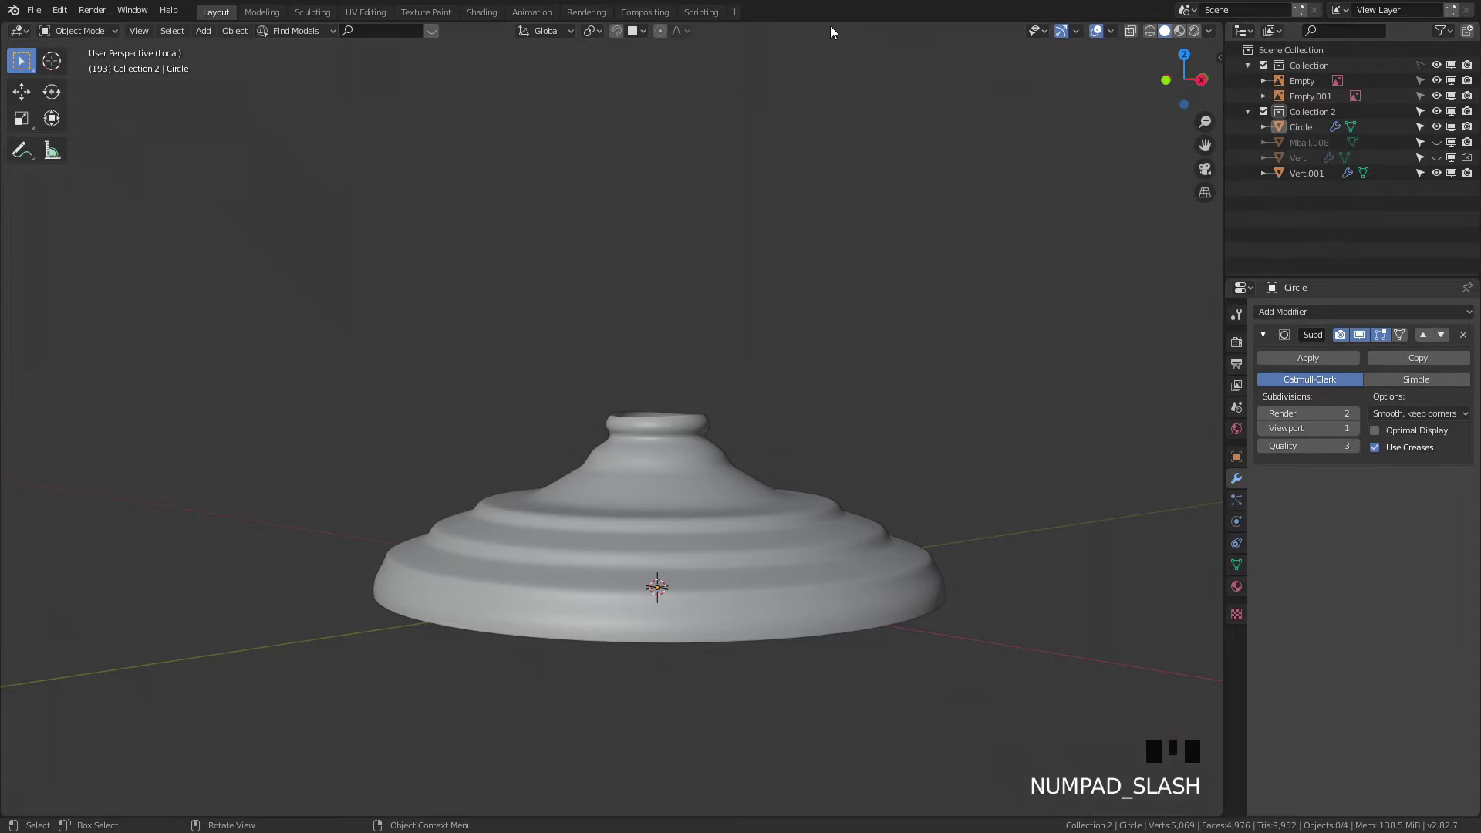
{"action": "key", "text": "KP_Divide"}
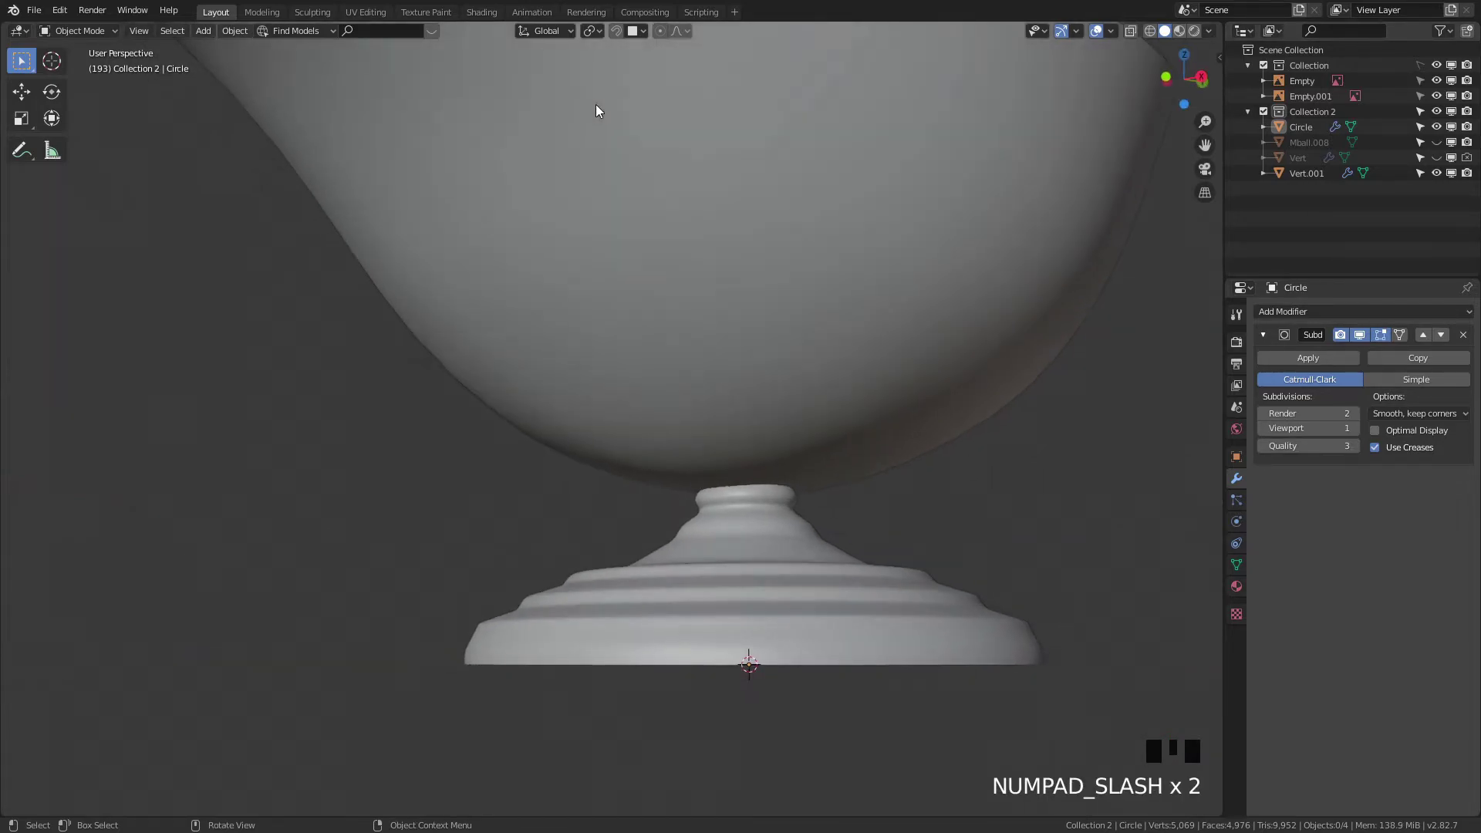
{"action": "scroll", "coordinate": [729, 438], "scroll_direction": "down", "scroll_amount": 6}
{"action": "middle_click_drag", "start_coordinate": [764, 438], "coordinate": [803, 456]}
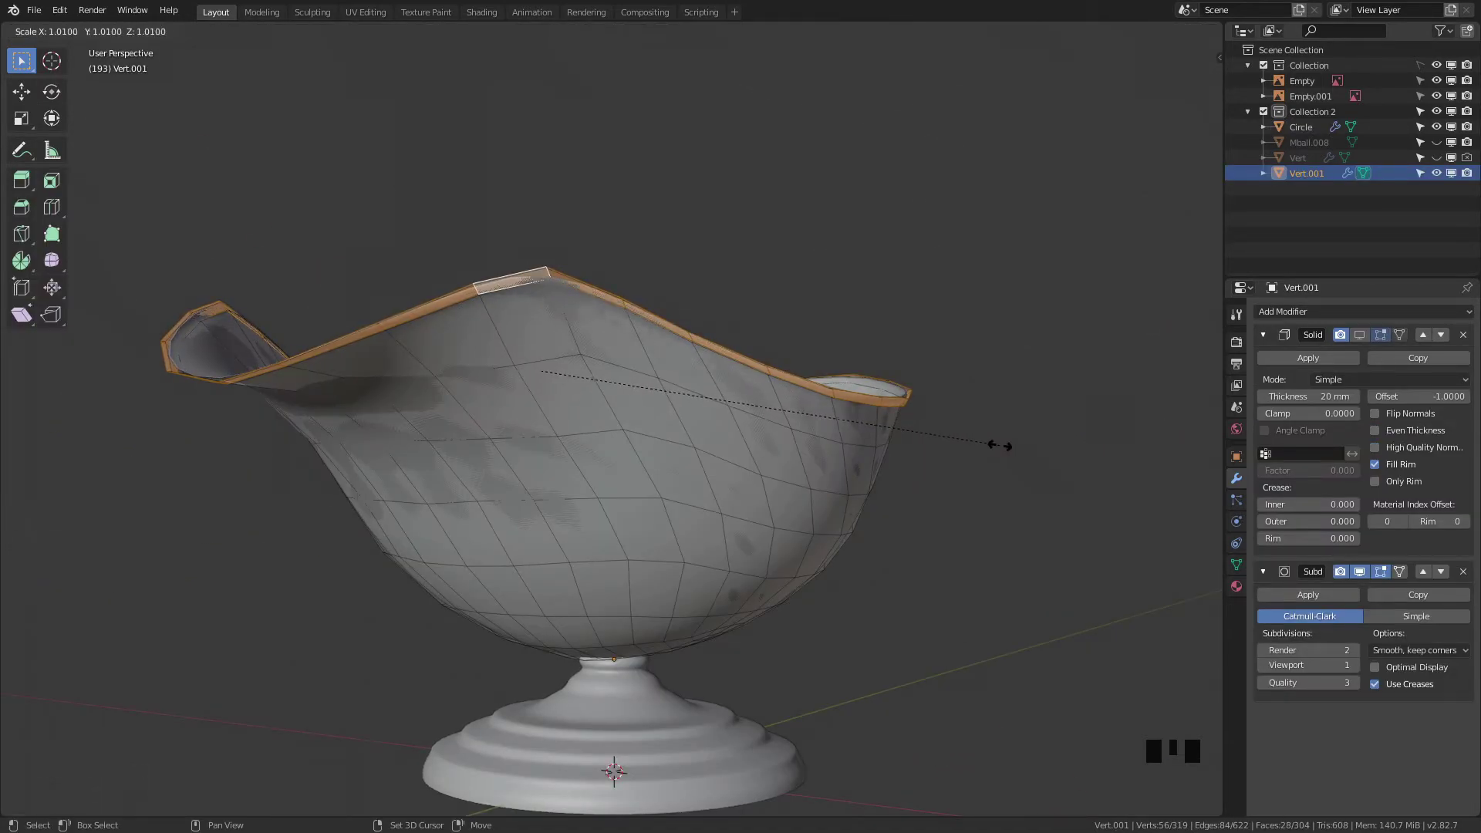
Step: Scale the extruded faces along the bowl's rim outward by about 1.008
{"action": "right_click", "coordinate": [993, 446]}
{"action": "middle_click_drag", "start_coordinate": [985, 440], "coordinate": [951, 499]}
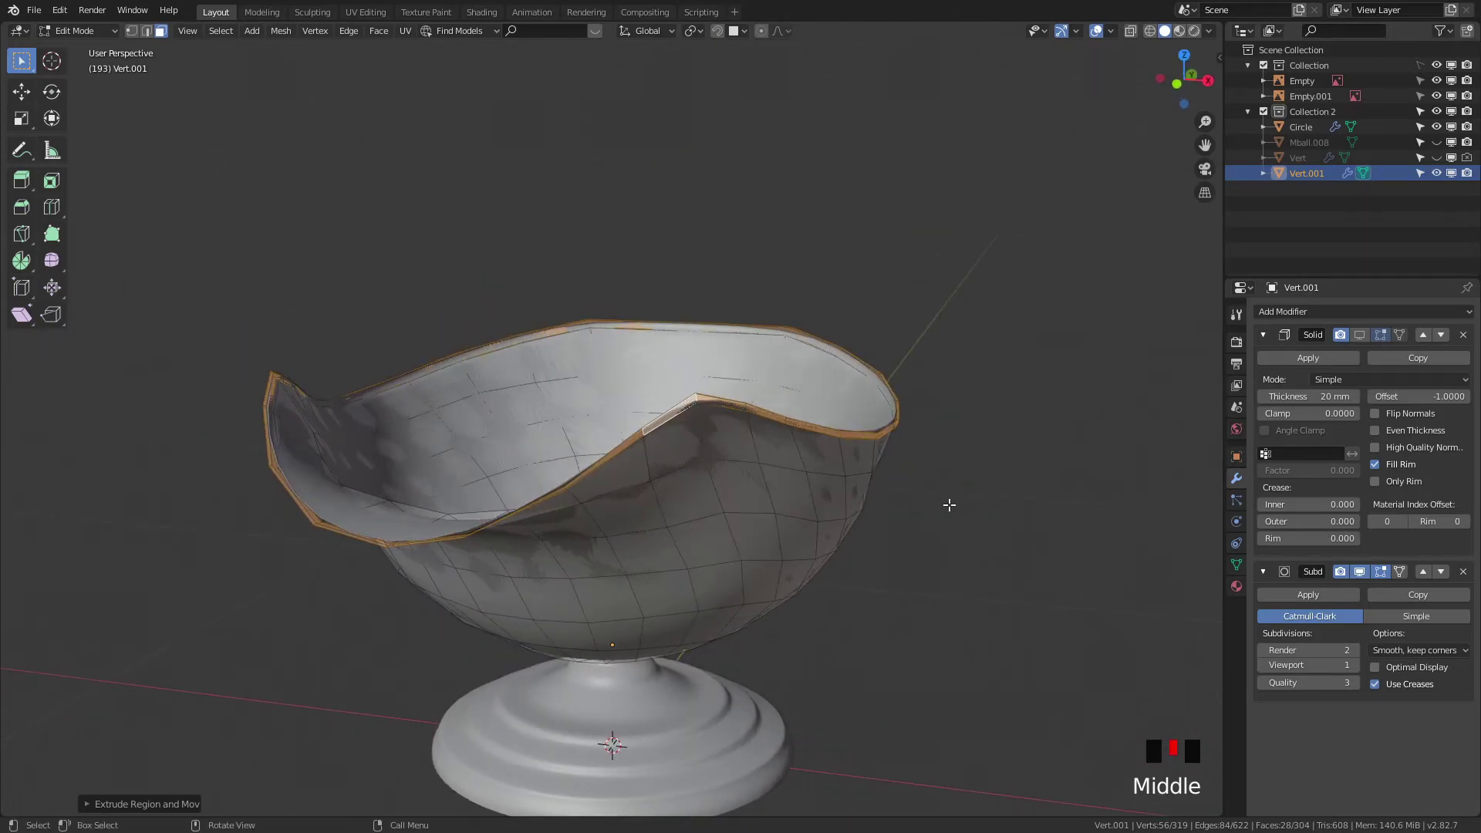
{"action": "scroll", "coordinate": [851, 536], "scroll_direction": "up", "scroll_amount": 3}
{"action": "scroll", "coordinate": [828, 540], "scroll_direction": "up", "scroll_amount": 3}
{"action": "scroll", "coordinate": [837, 566], "scroll_direction": "down", "scroll_amount": 1}
{"action": "middle_click_drag", "start_coordinate": [838, 567], "coordinate": [834, 506], "text": "shift"}
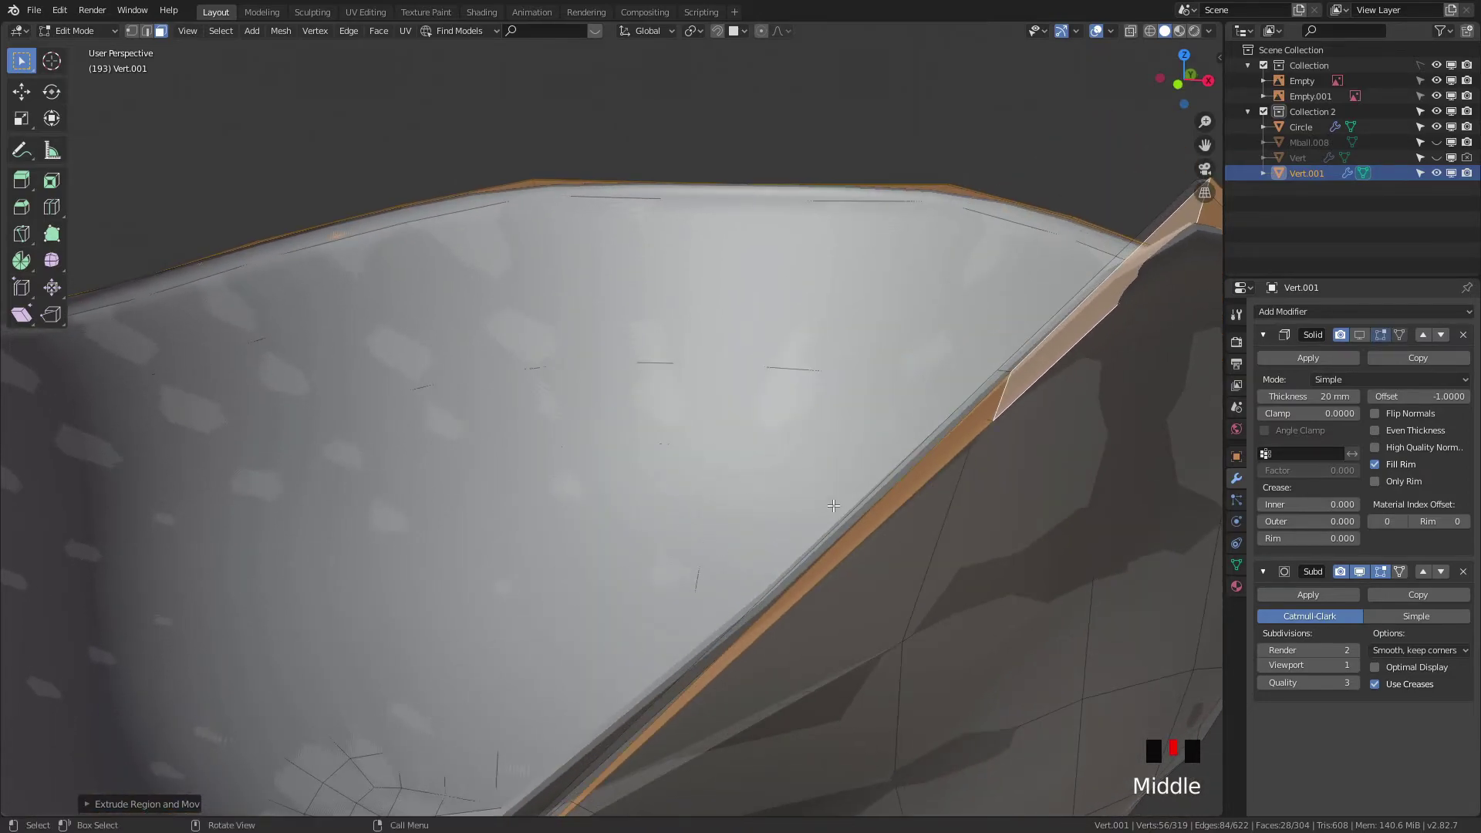
{"action": "key", "text": "s"}
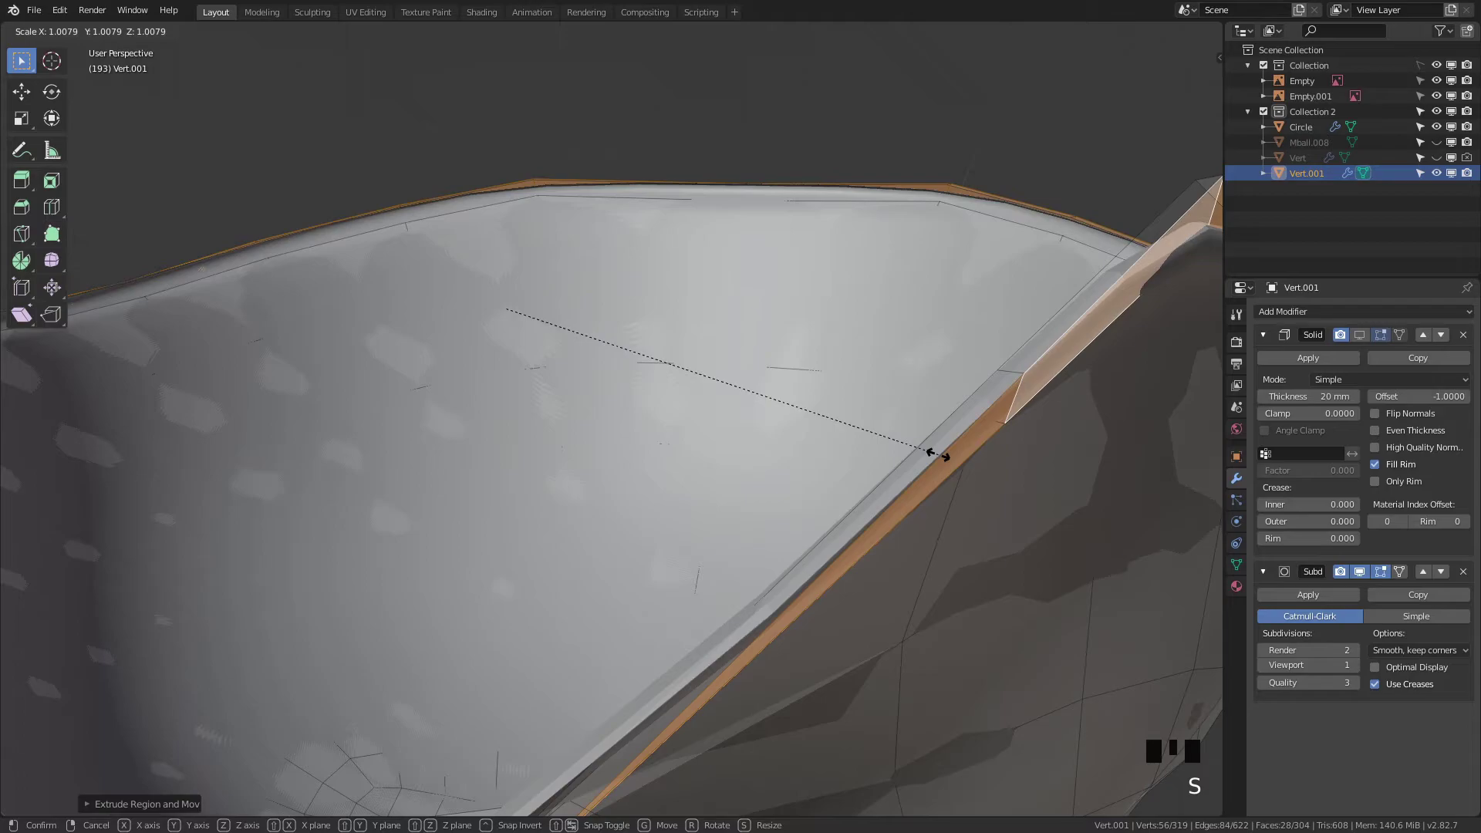
{"action": "left_click", "coordinate": [937, 455]}
Step: Select the ring of short edges across the rim strip and merge them with Collapse
{"action": "scroll", "coordinate": [960, 489], "scroll_direction": "down", "scroll_amount": 3}
{"action": "middle_click_drag", "start_coordinate": [961, 490], "coordinate": [942, 473]}
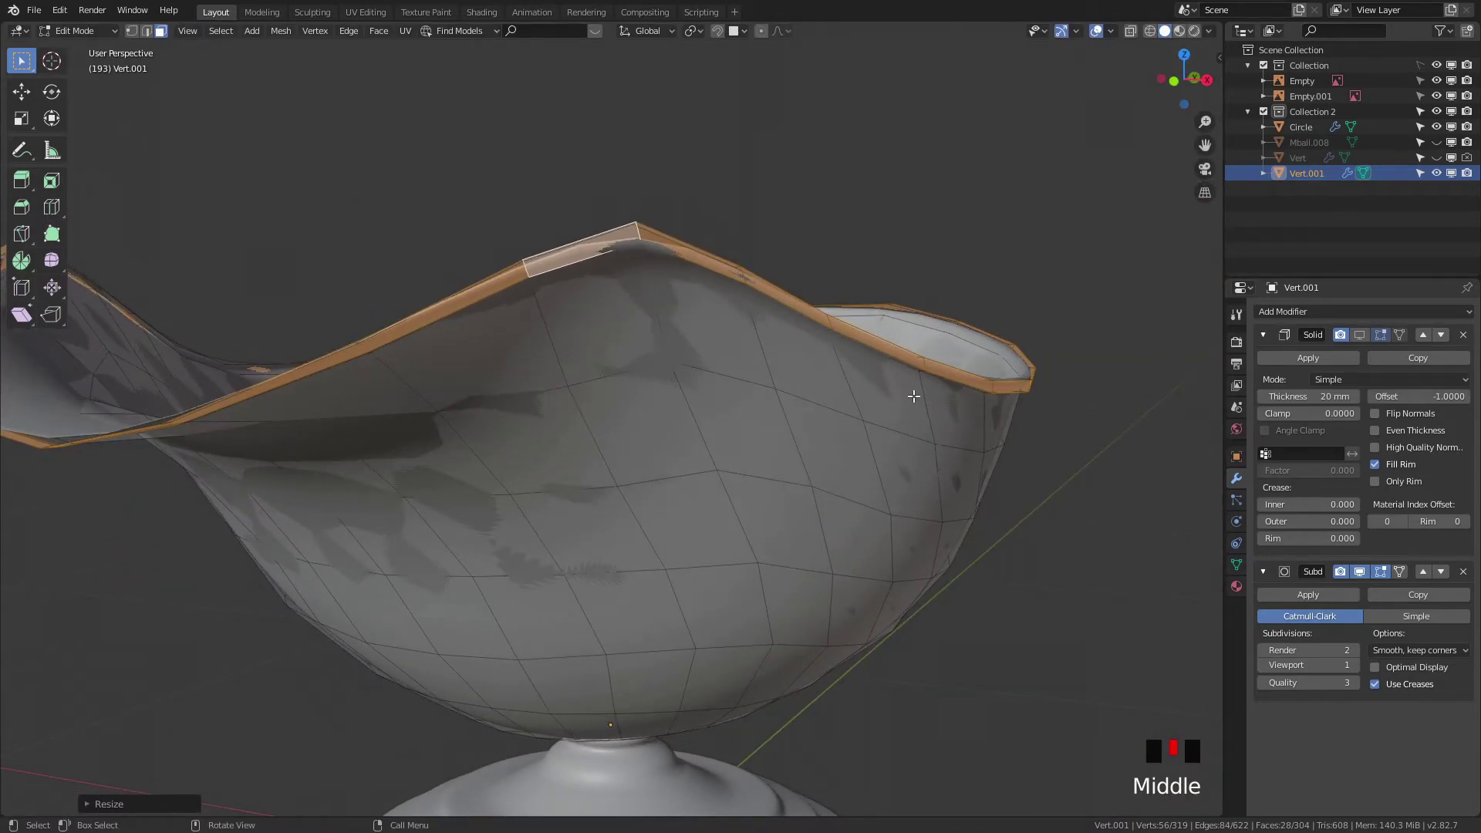
{"action": "key", "text": "2"}
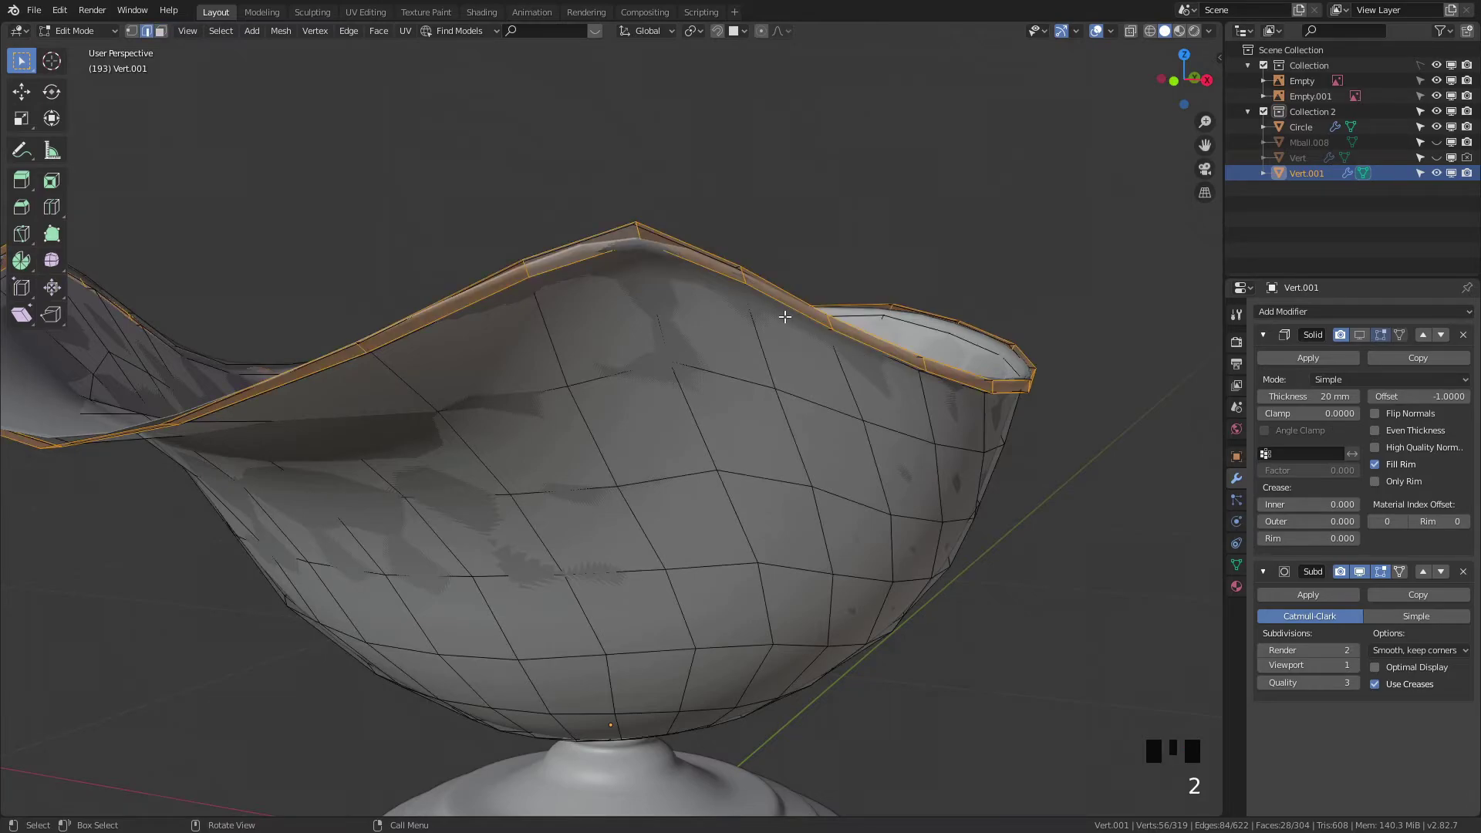
{"action": "left_click", "coordinate": [643, 237], "text": "ctrl+alt"}
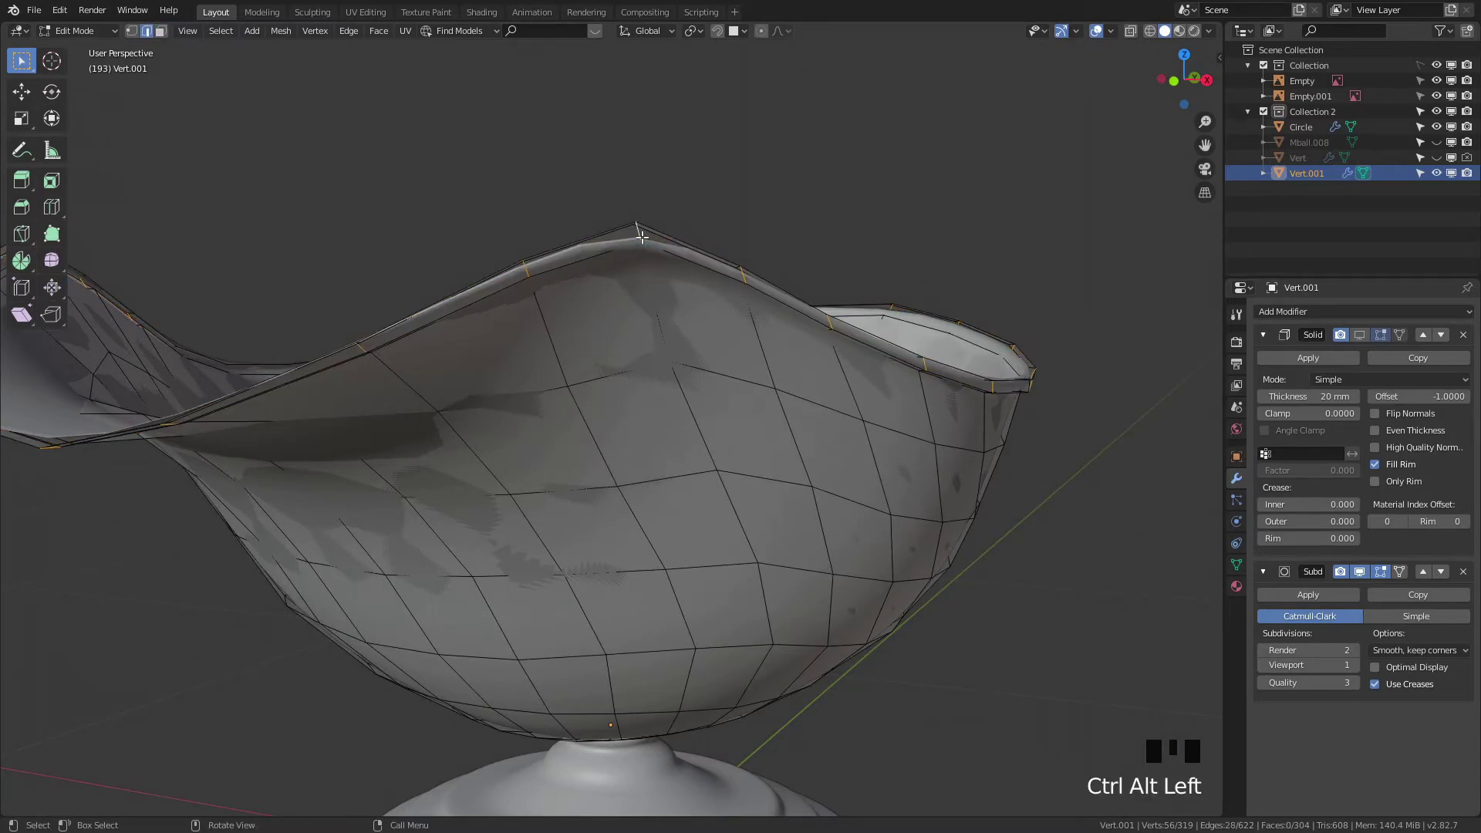
{"action": "key", "text": "m"}
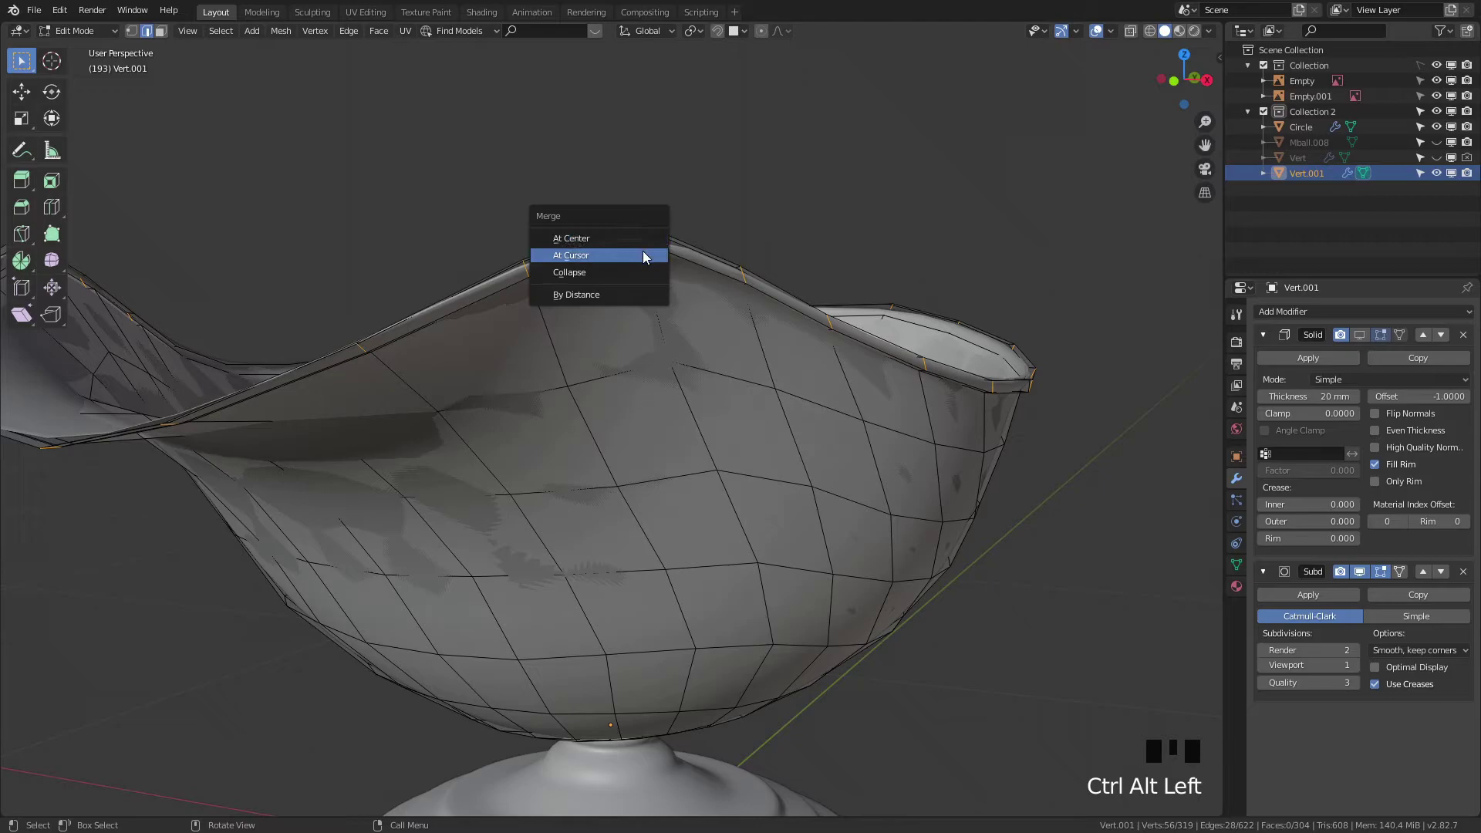
{"action": "left_click", "coordinate": [632, 272]}
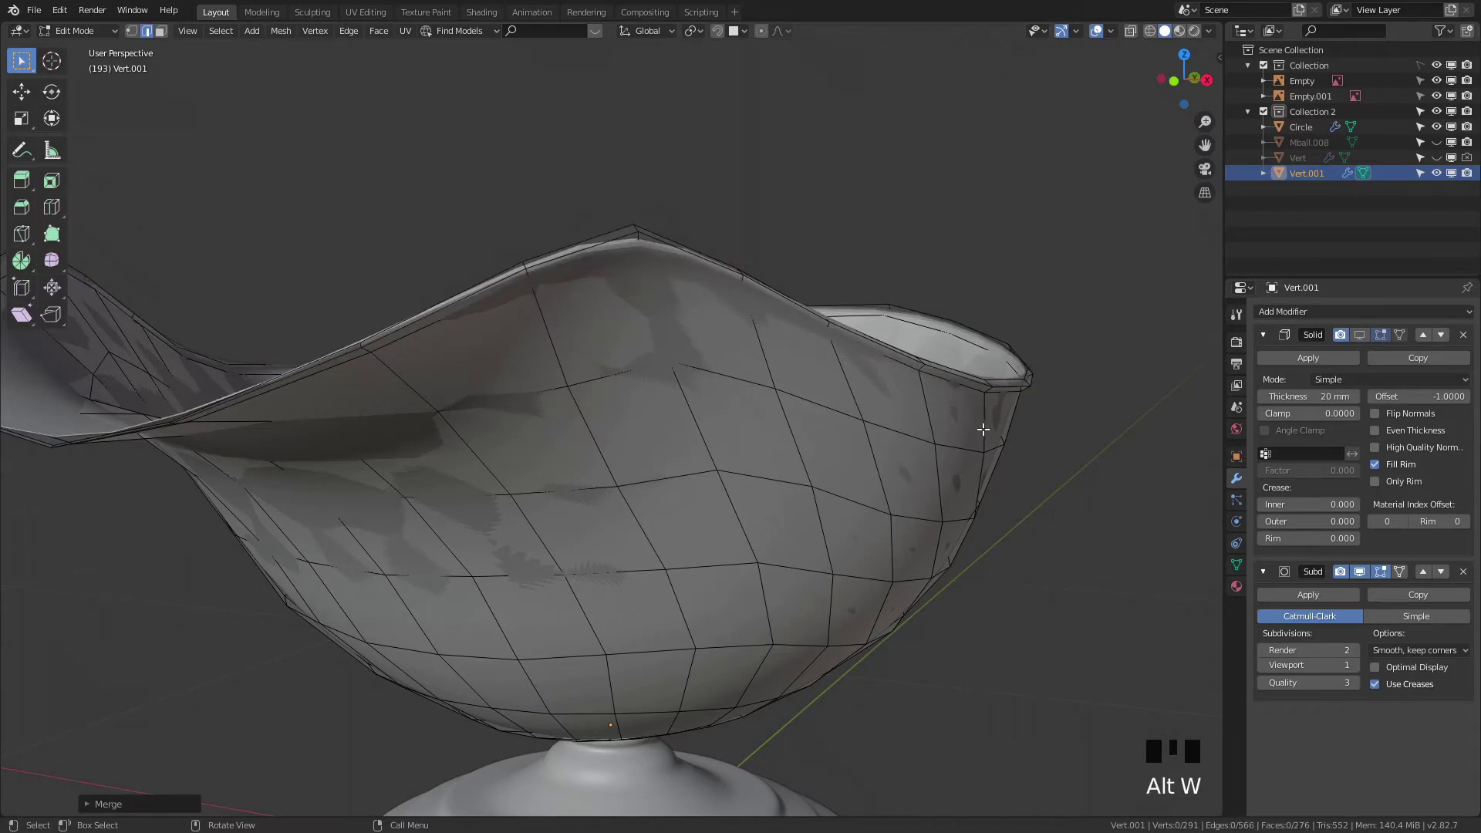
Step: Return the bowl to Object Mode and turn on its Solidify modifier's viewport display
{"action": "key", "text": "Tab"}
{"action": "scroll", "coordinate": [1015, 451], "scroll_direction": "down", "scroll_amount": 5}
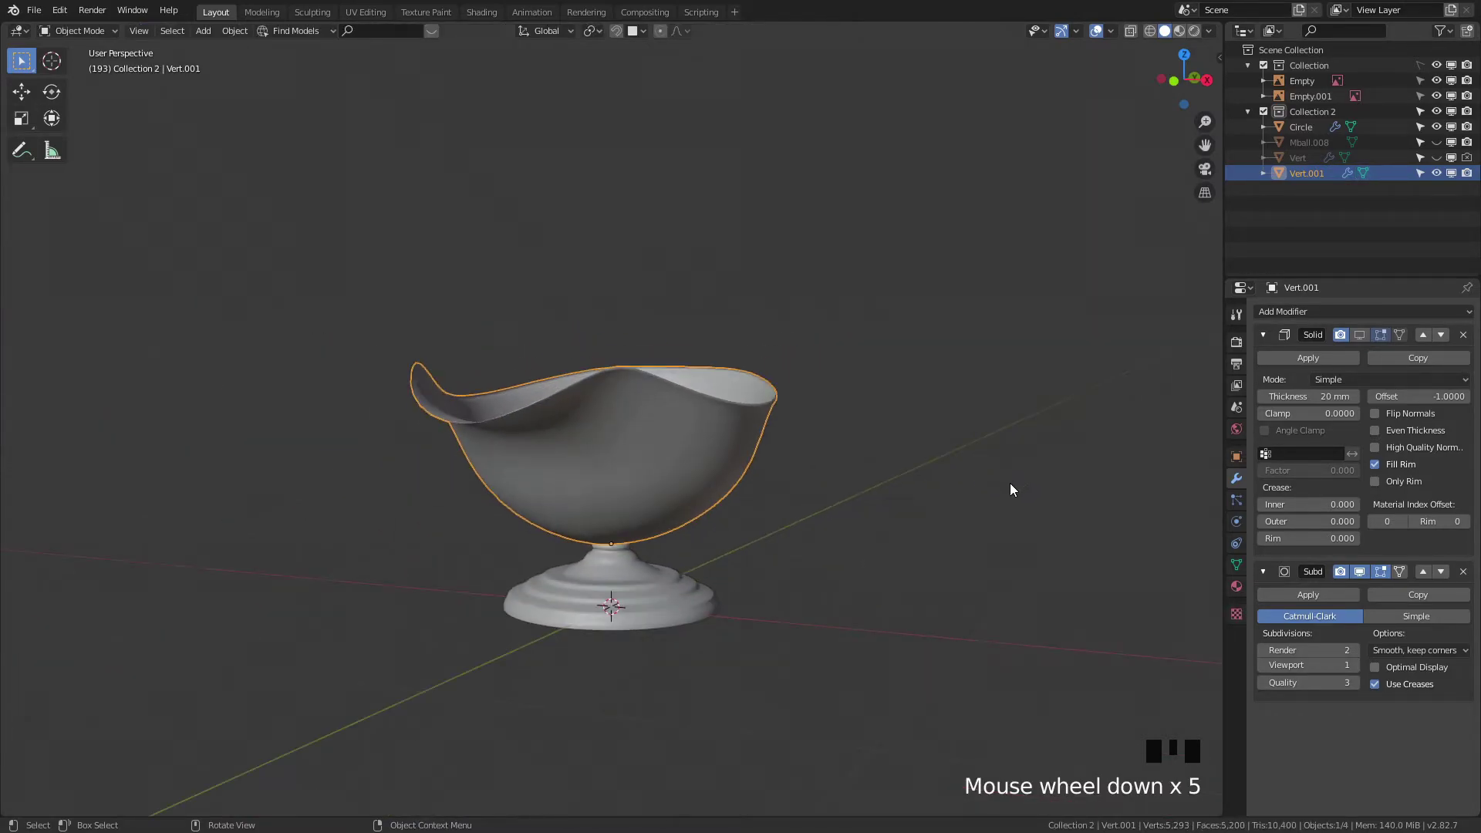
{"action": "right_click", "coordinate": [1006, 481]}
{"action": "right_click", "coordinate": [1002, 480]}
{"action": "middle_click_drag", "start_coordinate": [1002, 480], "coordinate": [1132, 393]}
{"action": "left_click", "coordinate": [1359, 335]}
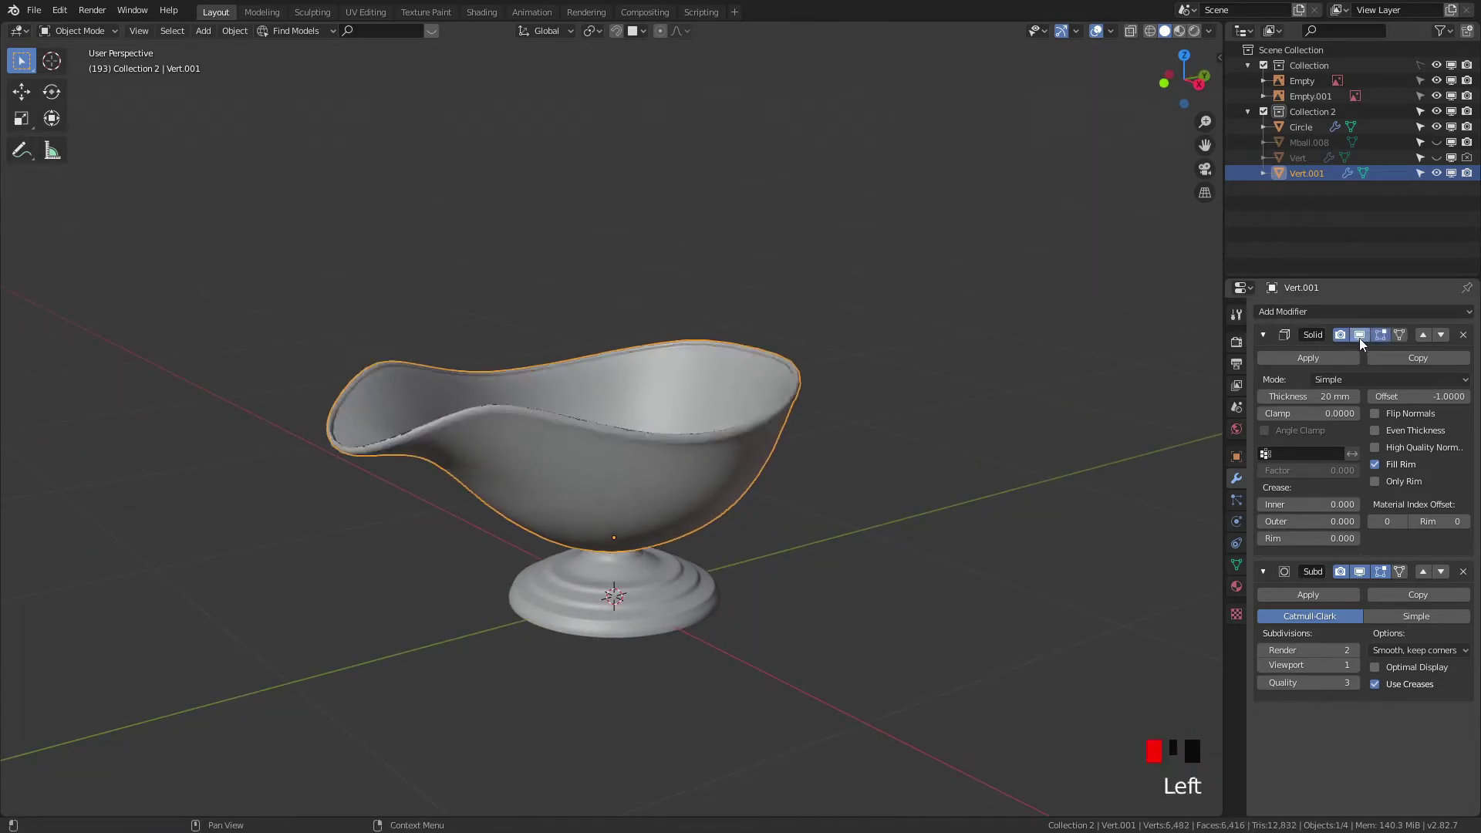
Step: Set the viewport's Clip Start to 10 mm and deselect the bowl
{"action": "middle_click_drag", "start_coordinate": [944, 458], "coordinate": [998, 463]}
{"action": "scroll", "coordinate": [875, 413], "scroll_direction": "up", "scroll_amount": 2}
{"action": "scroll", "coordinate": [998, 462], "scroll_direction": "down", "scroll_amount": 5}
{"action": "middle_click_drag", "start_coordinate": [948, 529], "coordinate": [864, 480]}
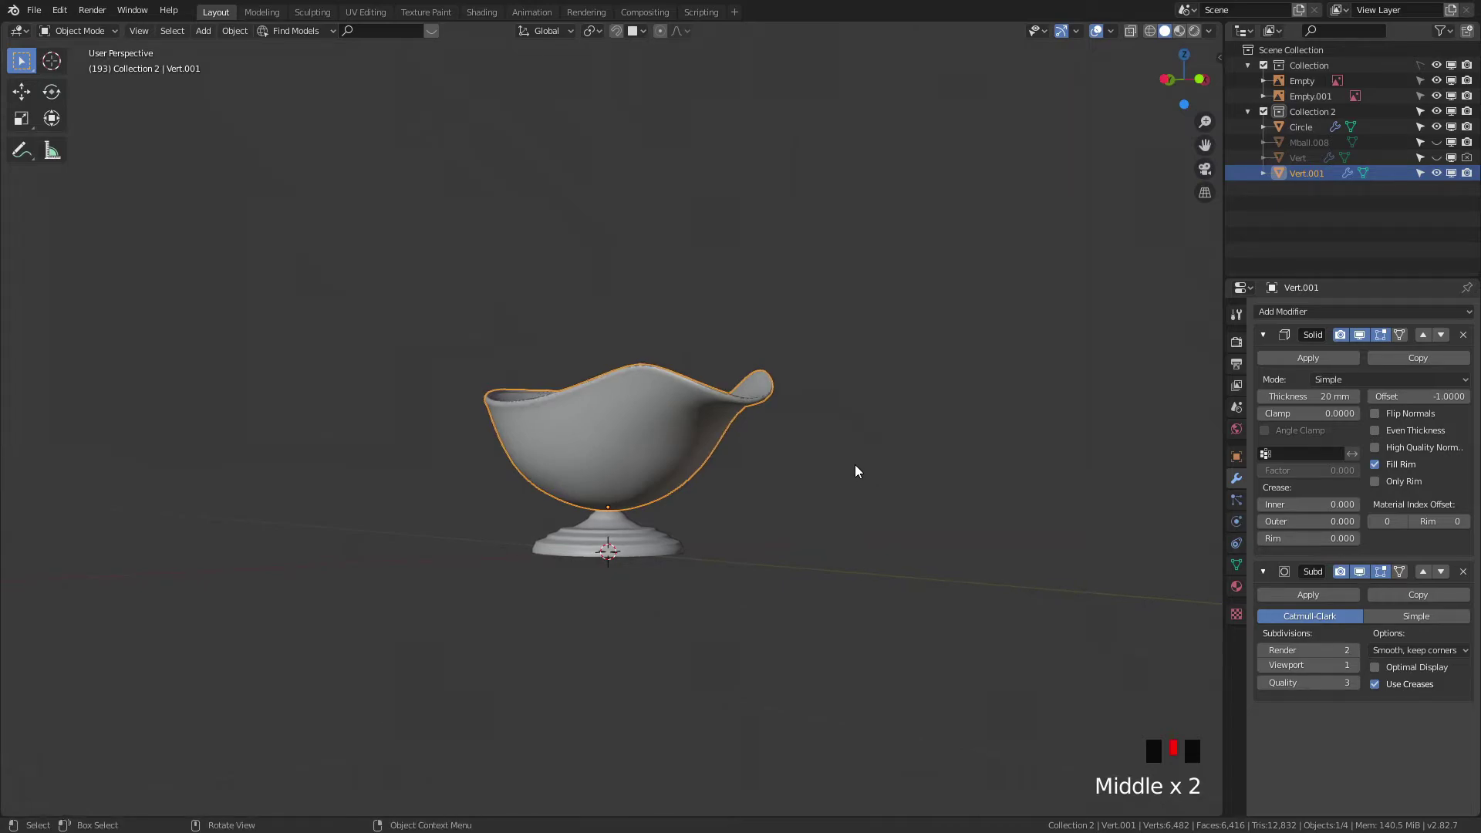
{"action": "key", "text": "n"}
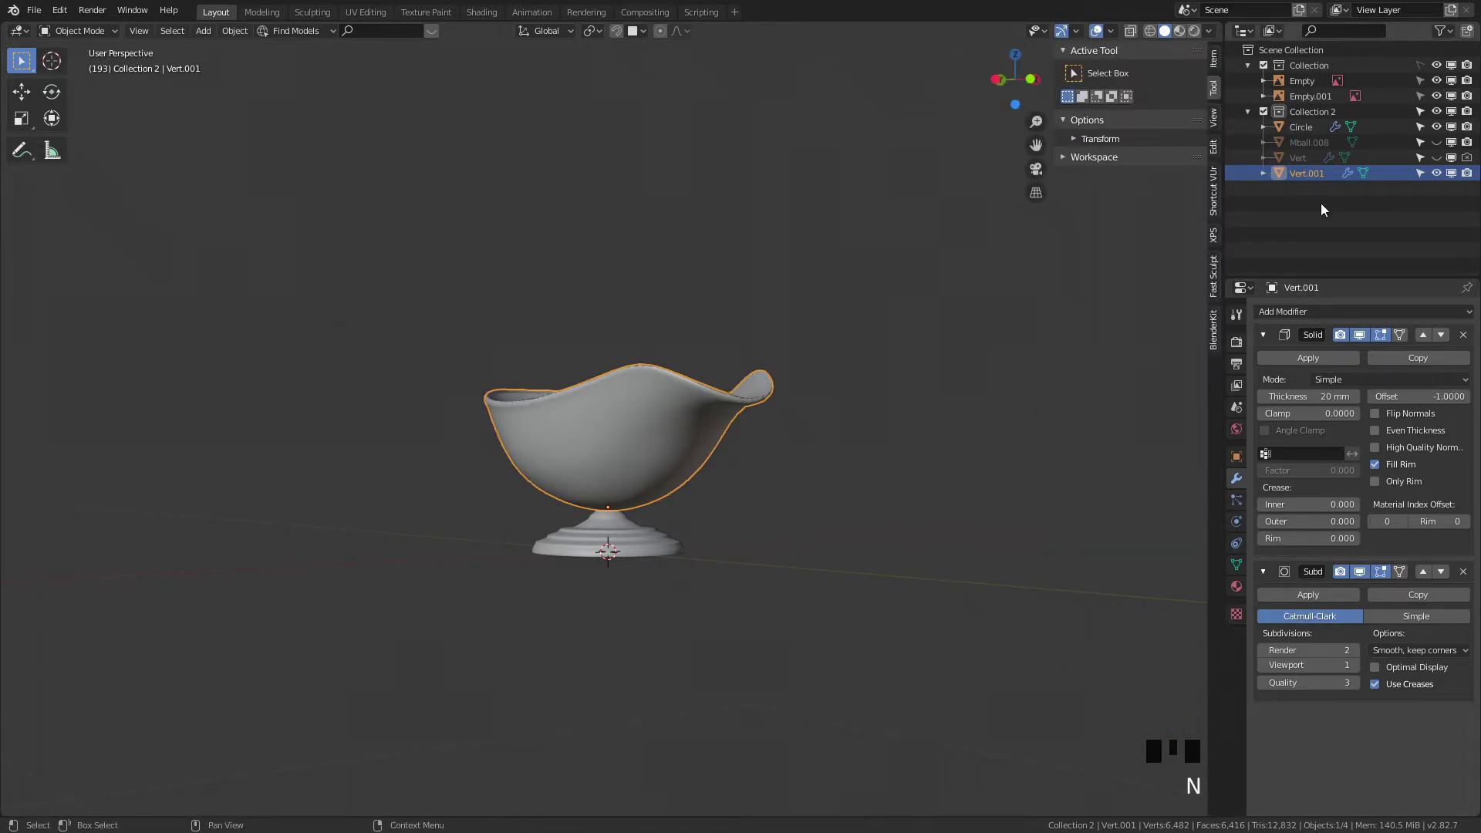
{"action": "left_click", "coordinate": [1212, 121]}
{"action": "left_click", "coordinate": [1183, 91]}
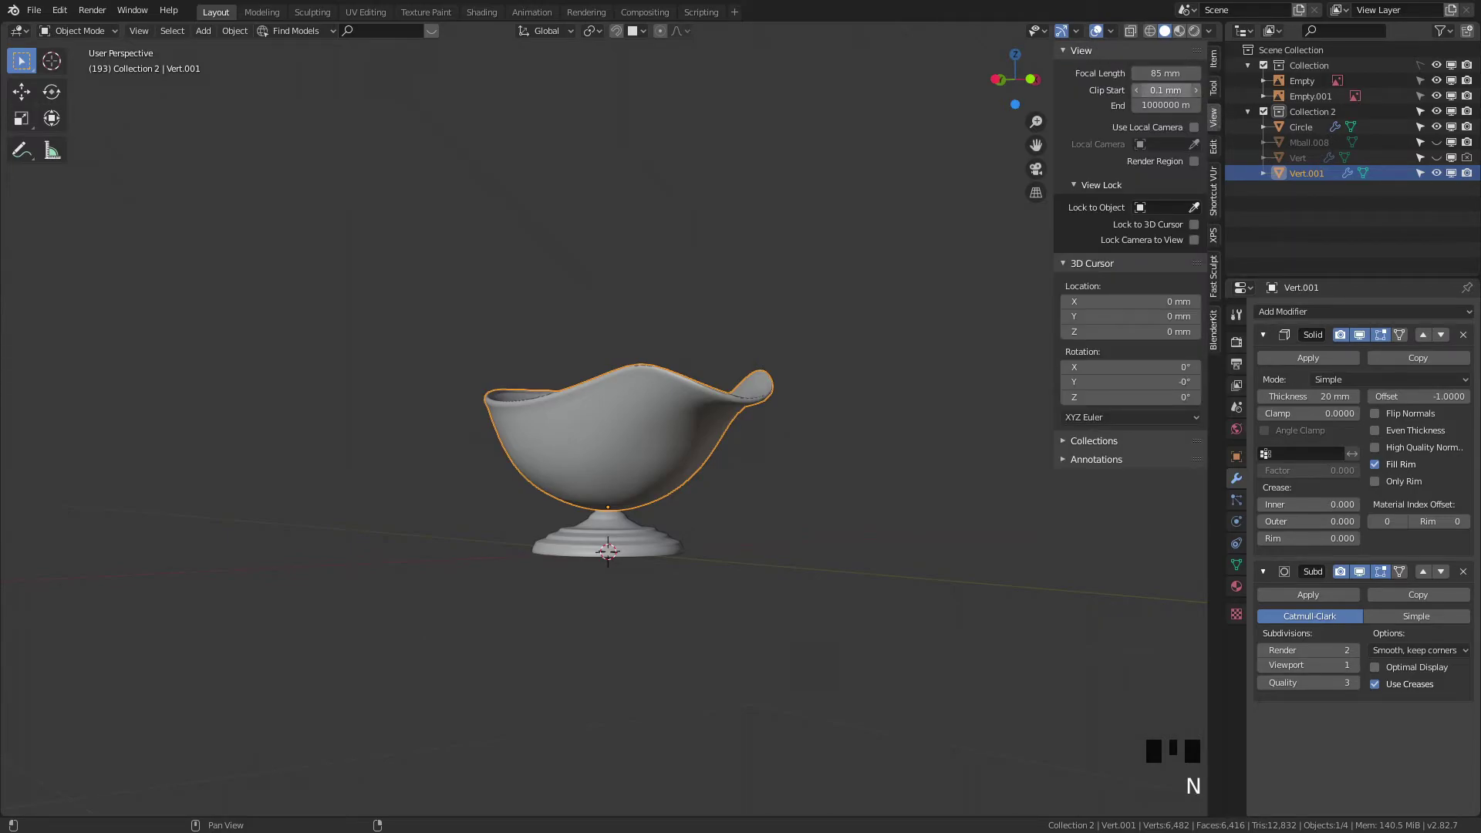
{"action": "double_click", "coordinate": [1182, 91]}
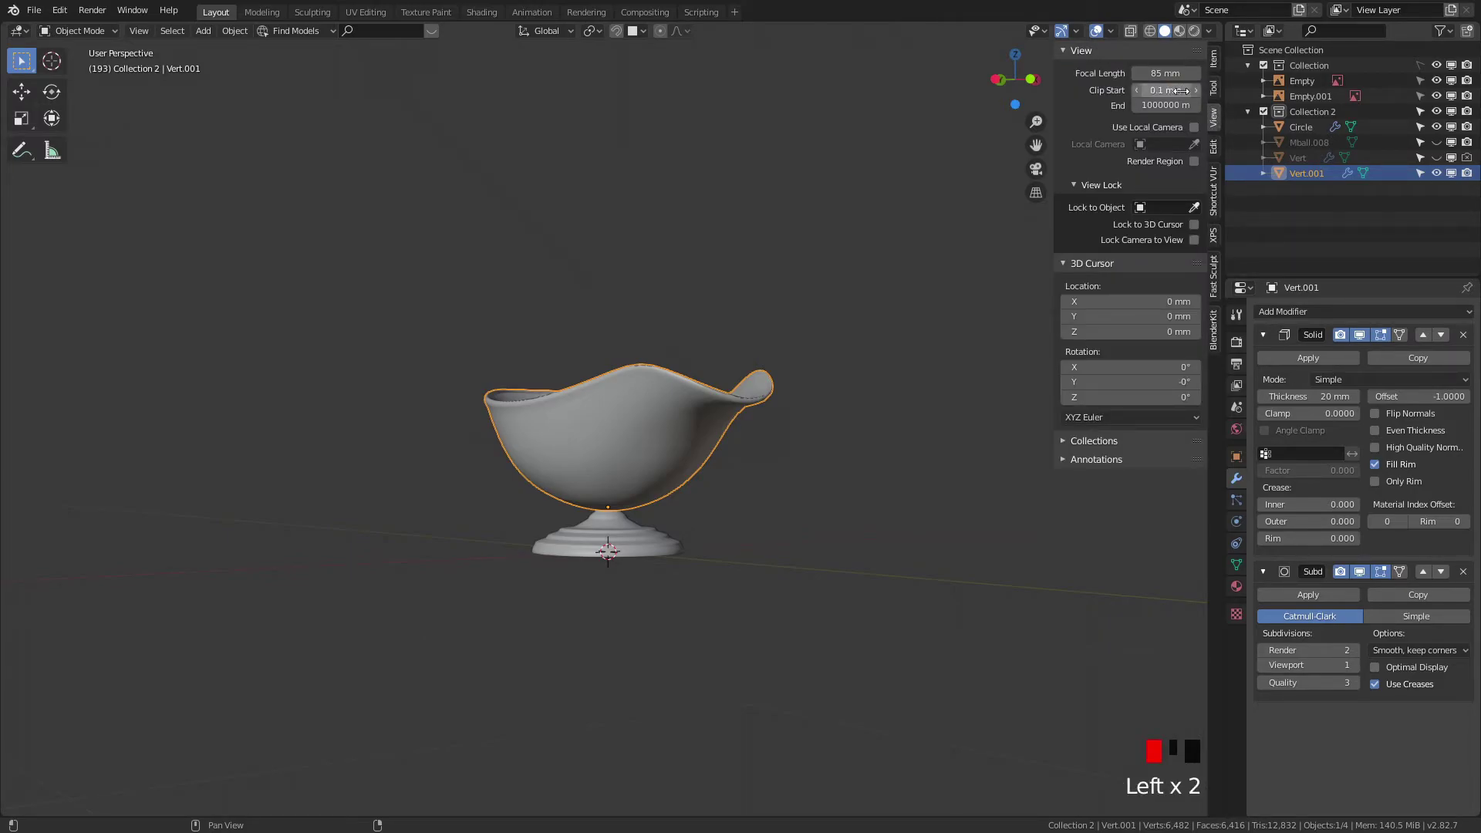
{"action": "left_click", "coordinate": [1170, 87]}
{"action": "left_click", "coordinate": [1170, 86]}
{"action": "left_click", "coordinate": [900, 308]}
Step: Check the bowl's rim in Edit Mode, and turn on the Solidify modifier's On Cage display from Object Mode
{"action": "middle_click_drag", "start_coordinate": [900, 309], "coordinate": [873, 472]}
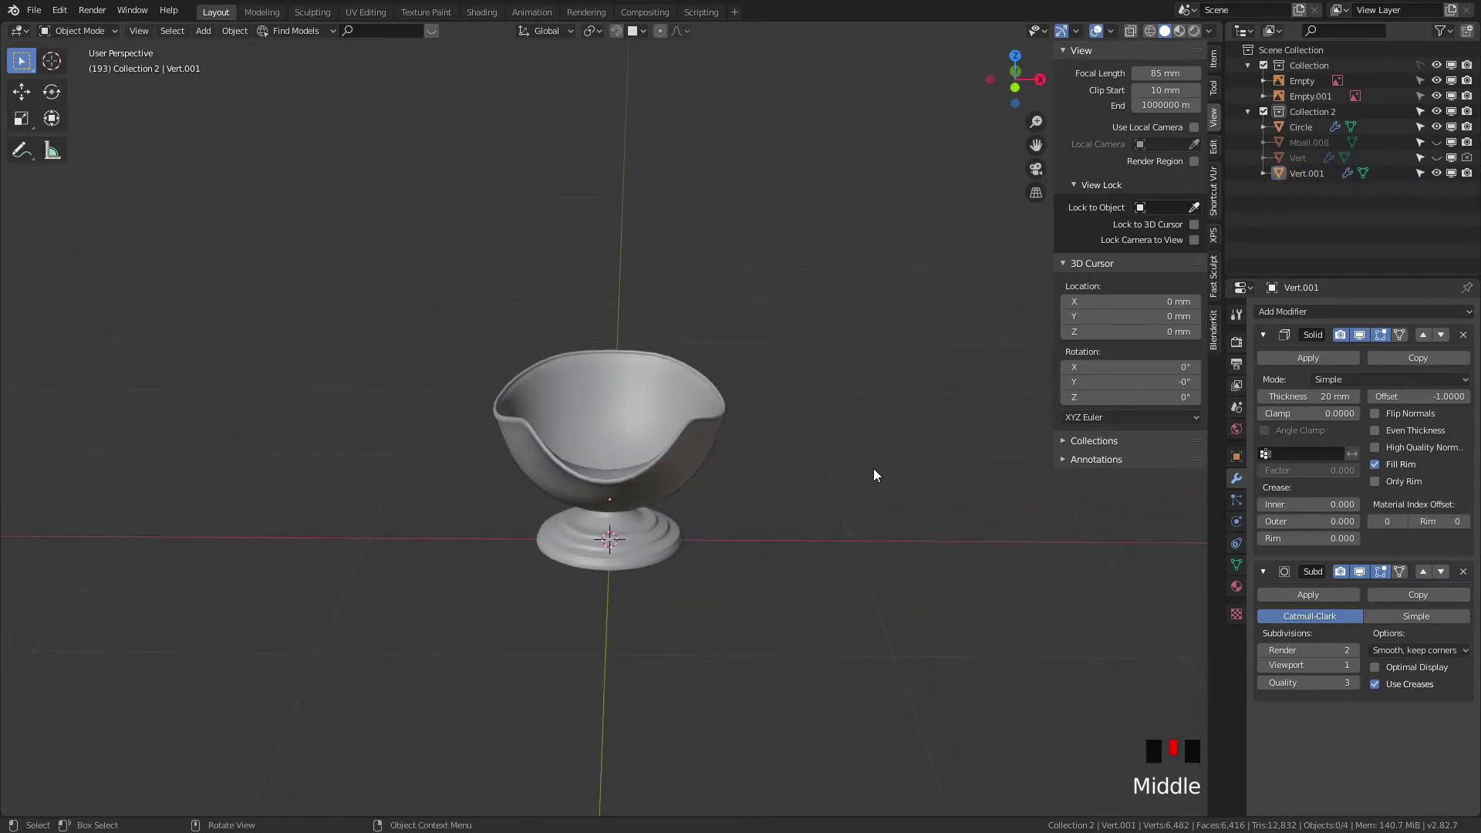
{"action": "scroll", "coordinate": [853, 502], "scroll_direction": "up", "scroll_amount": 5}
{"action": "key", "text": "Tab"}
{"action": "middle_click_drag", "start_coordinate": [842, 529], "coordinate": [830, 479]}
{"action": "key", "text": "Tab"}
{"action": "middle_click_drag", "start_coordinate": [805, 417], "coordinate": [893, 442]}
{"action": "left_click", "coordinate": [1399, 334]}
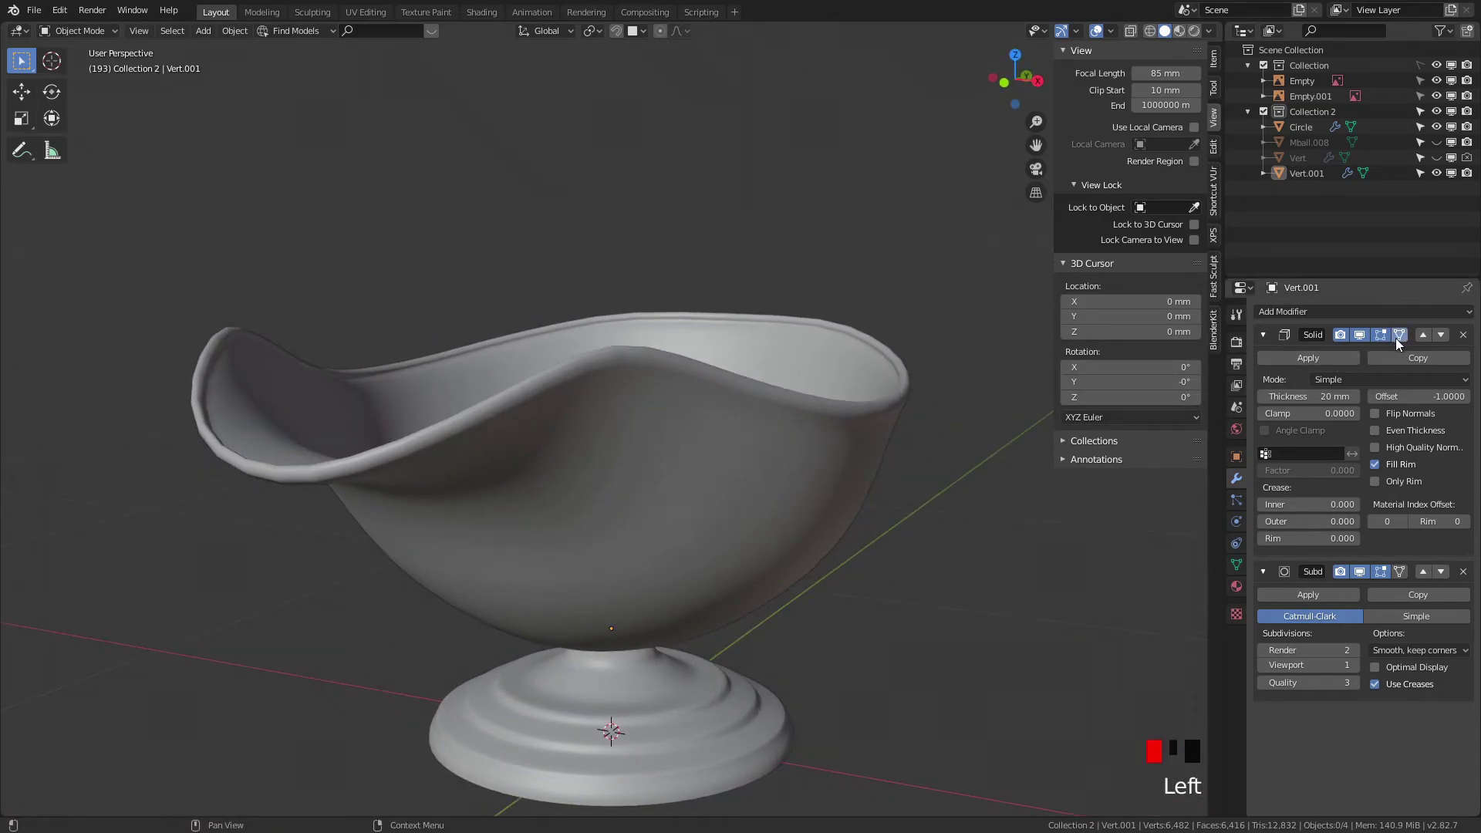
Step: Add an edge loop around the bowl just below the rim lip, slid up close to the lip, and return to Object Mode
{"action": "key", "text": "Tab"}
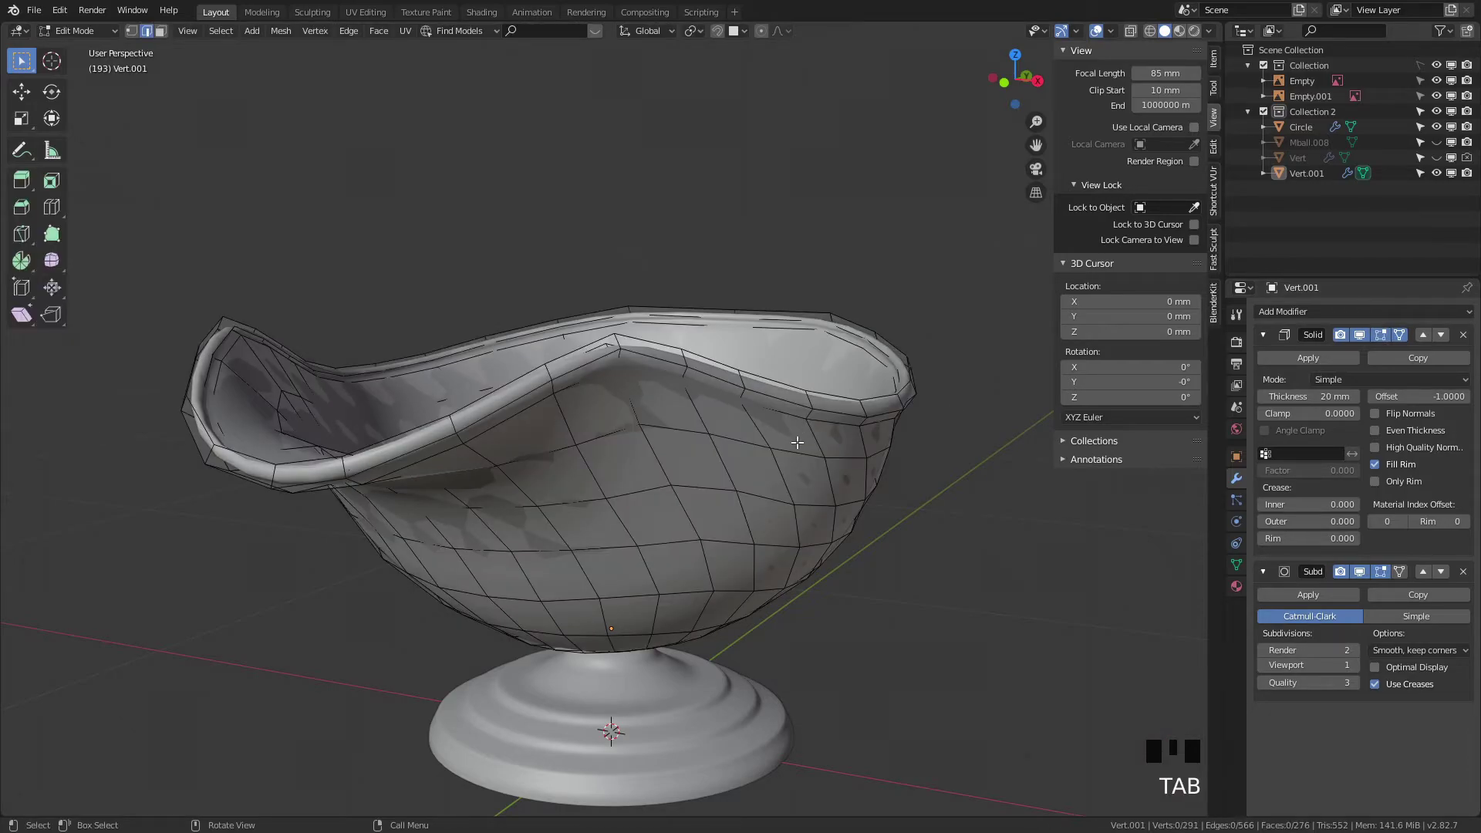
{"action": "key", "text": "ctrl+r"}
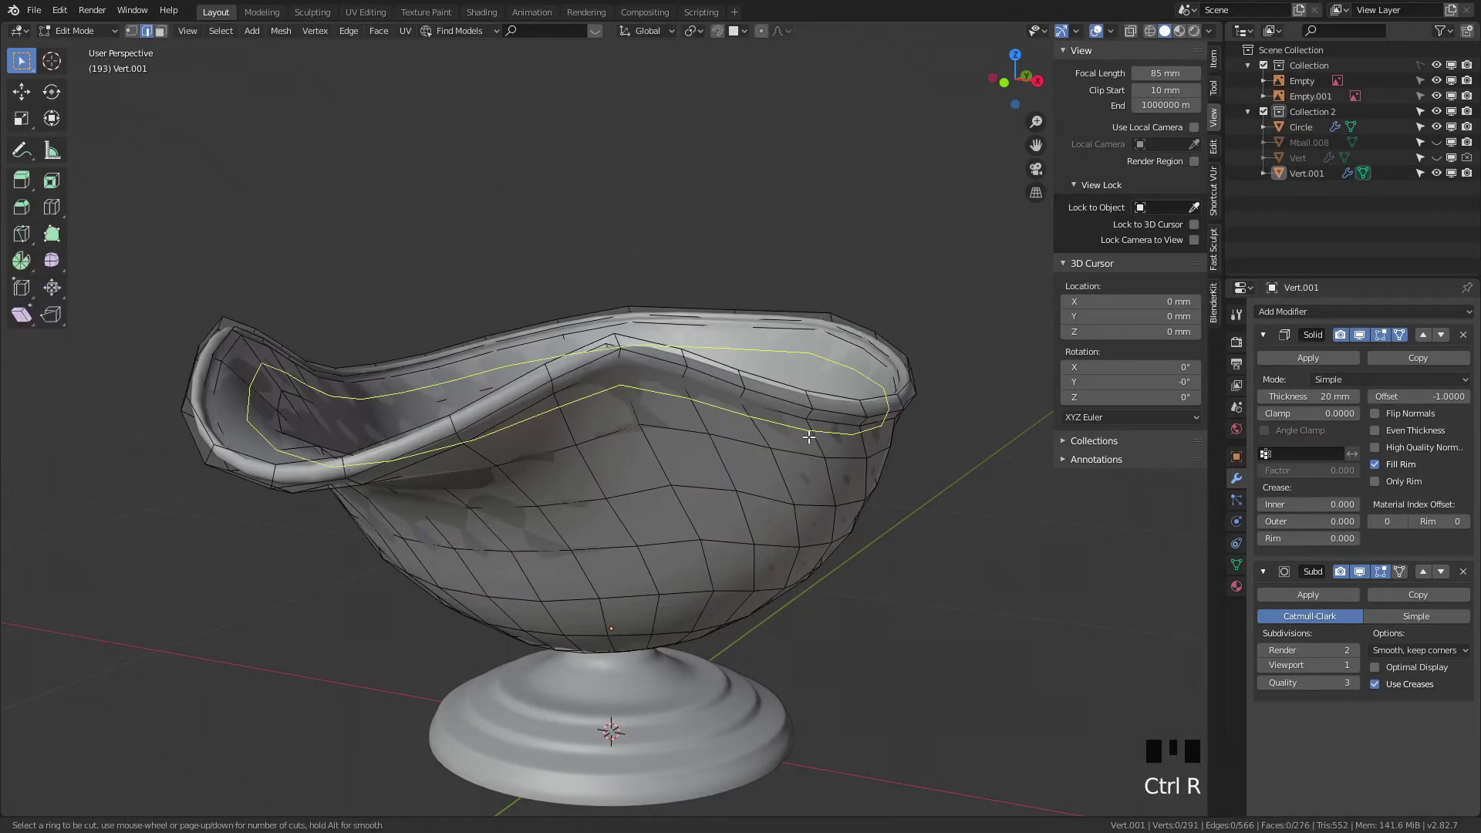
{"action": "left_click", "coordinate": [808, 436]}
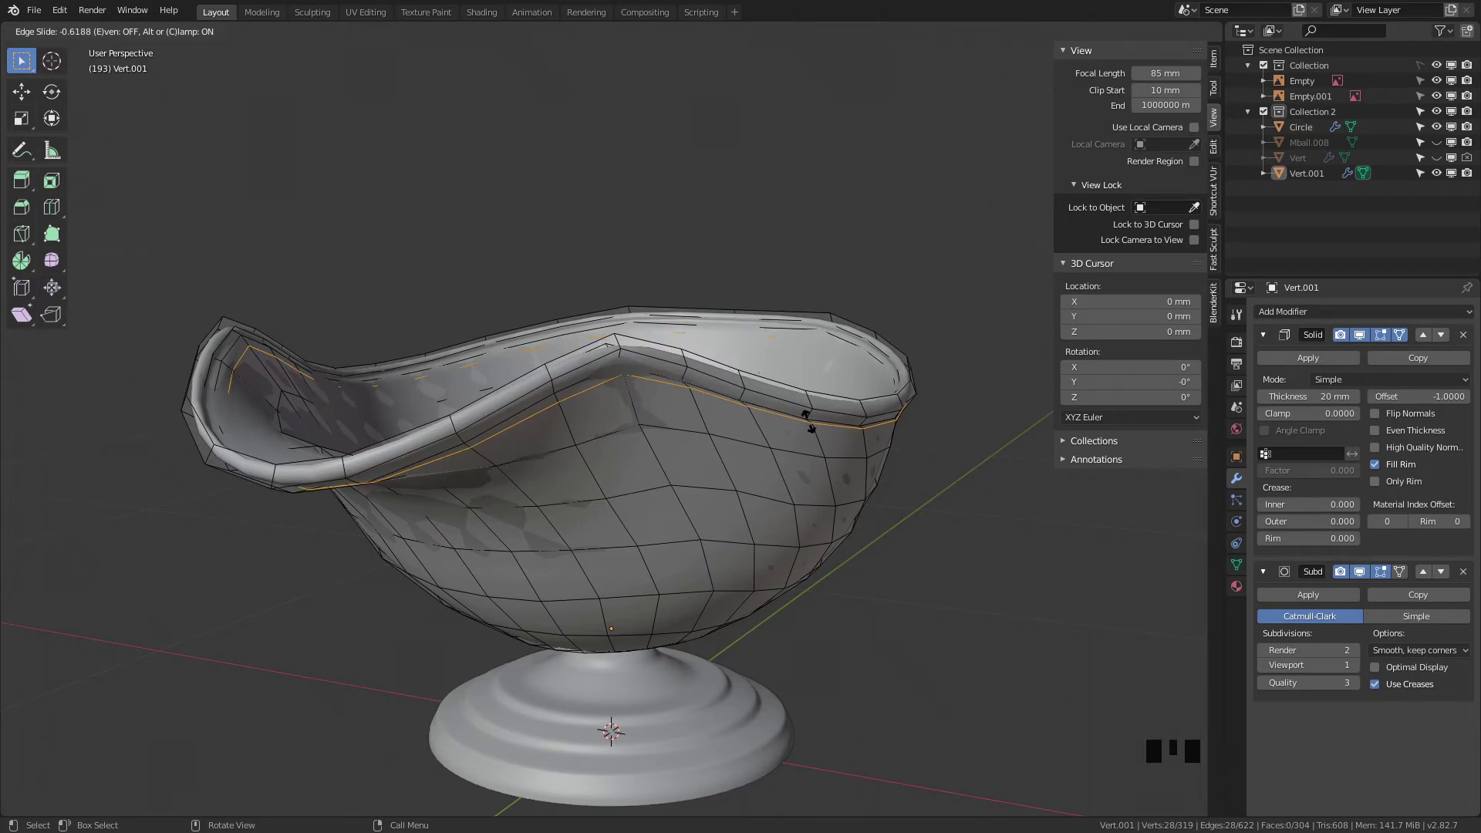
{"action": "key", "text": "e"}
{"action": "key", "text": "f"}
{"action": "left_click", "coordinate": [809, 422]}
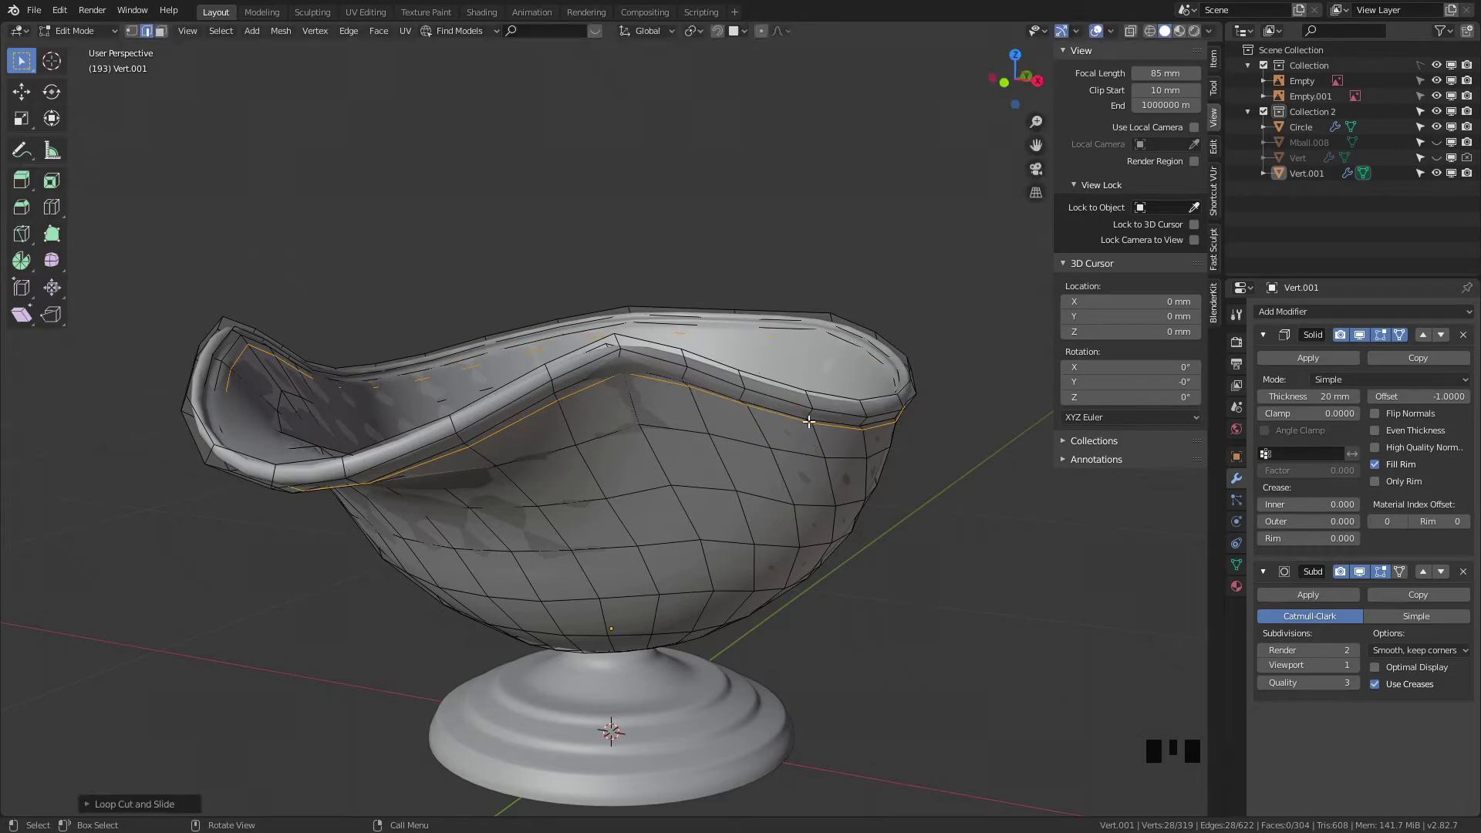
{"action": "key", "text": "Tab"}
Step: Toggle the bowl's Solidify On Cage display off and back on, entering Edit Mode with vertex selection in between
{"action": "middle_click_drag", "start_coordinate": [809, 430], "coordinate": [787, 395]}
{"action": "scroll", "coordinate": [785, 387], "scroll_direction": "down", "scroll_amount": 3}
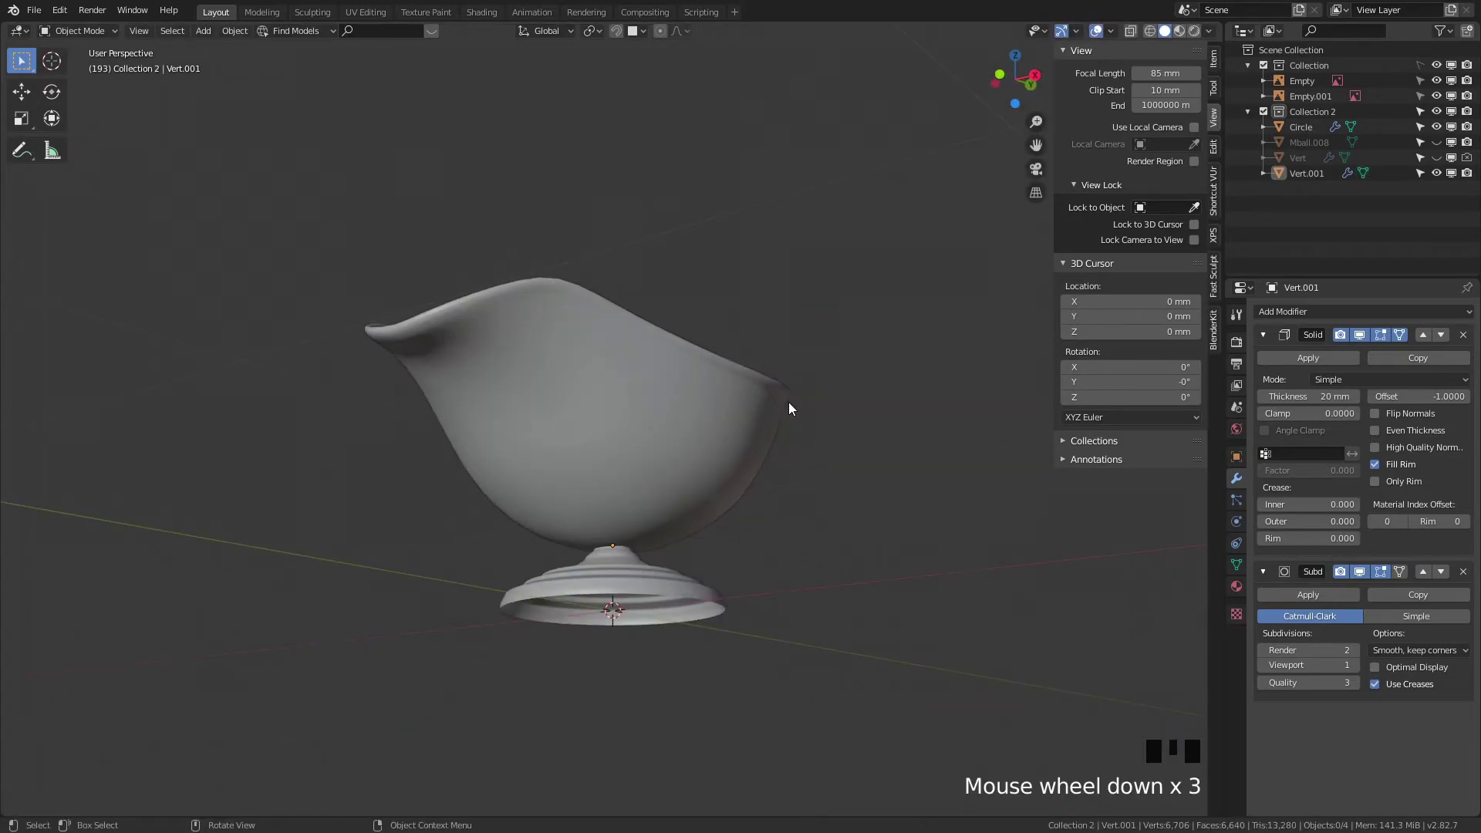
{"action": "left_click", "coordinate": [1391, 335]}
{"action": "middle_click_drag", "start_coordinate": [761, 525], "coordinate": [753, 589]}
{"action": "scroll", "coordinate": [624, 561], "scroll_direction": "down", "scroll_amount": 1}
{"action": "mouse_move", "coordinate": [624, 562]}
{"action": "middle_mouse_down"}
{"action": "mouse_move", "coordinate": [817, 582]}
{"action": "mouse_move", "coordinate": [647, 567]}
{"action": "middle_mouse_up"}
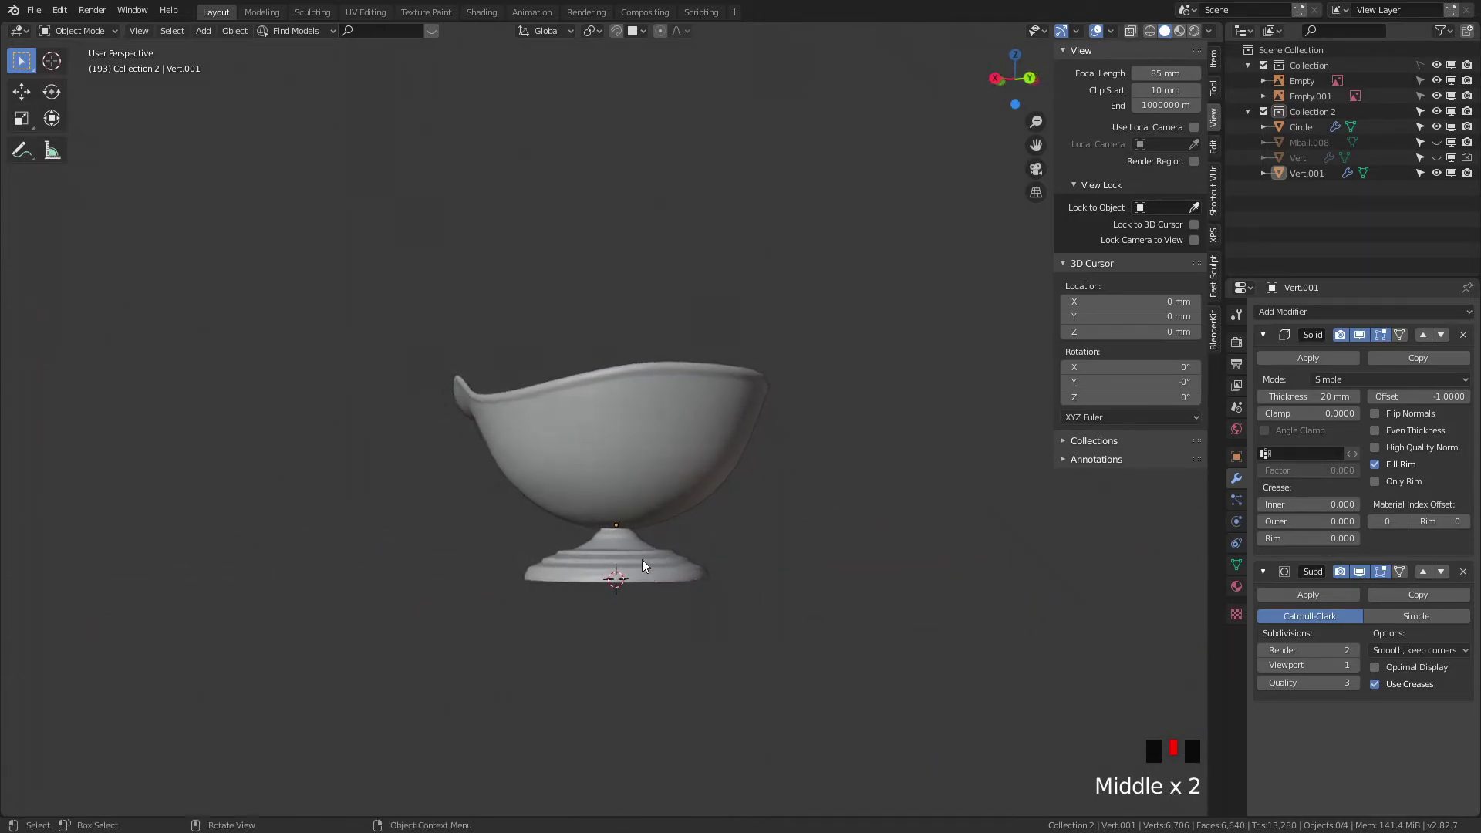
{"action": "scroll", "coordinate": [677, 354], "scroll_direction": "up", "scroll_amount": 3}
{"action": "key", "text": "Tab"}
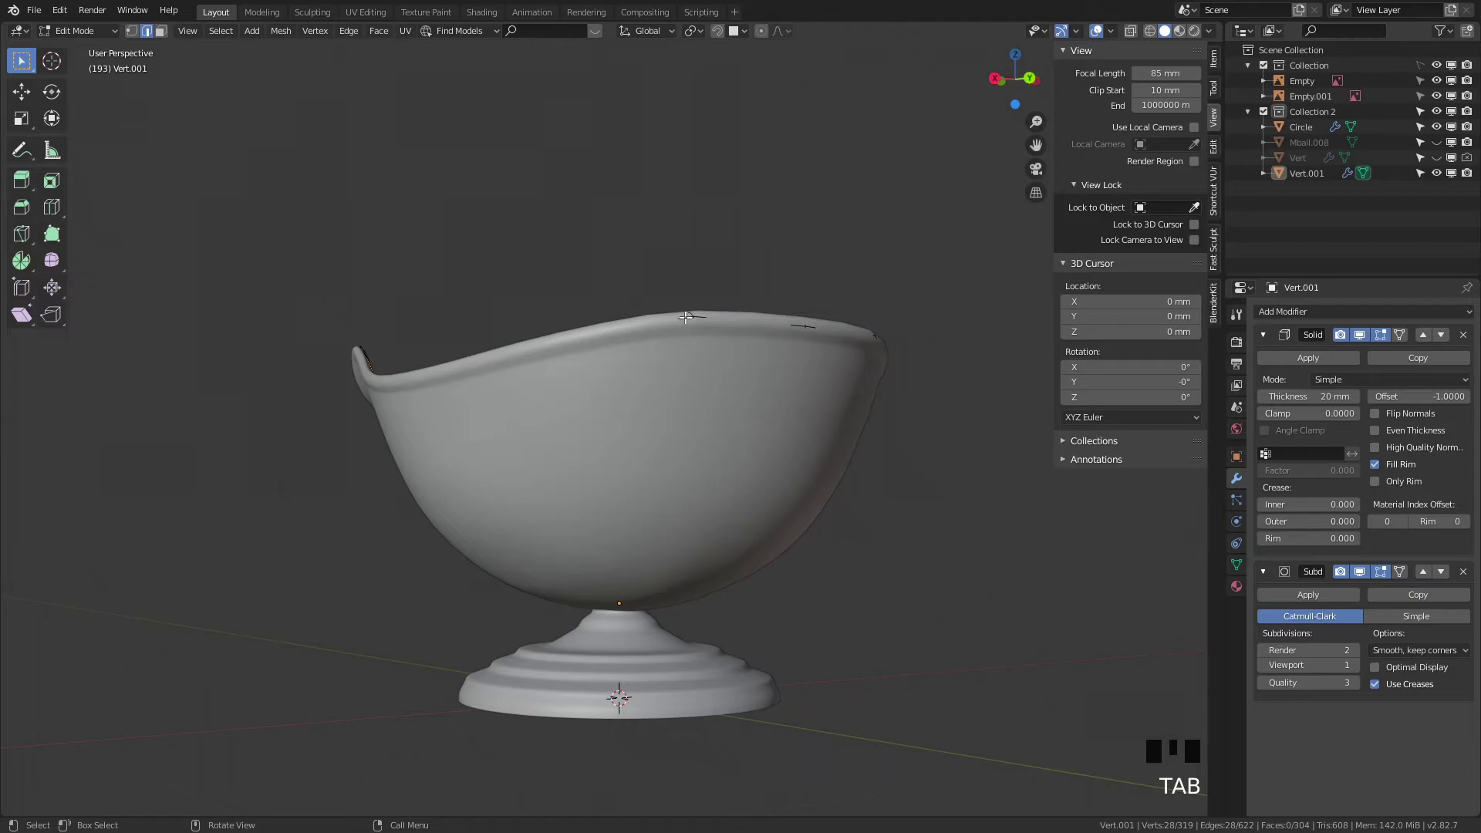
{"action": "key", "text": "1"}
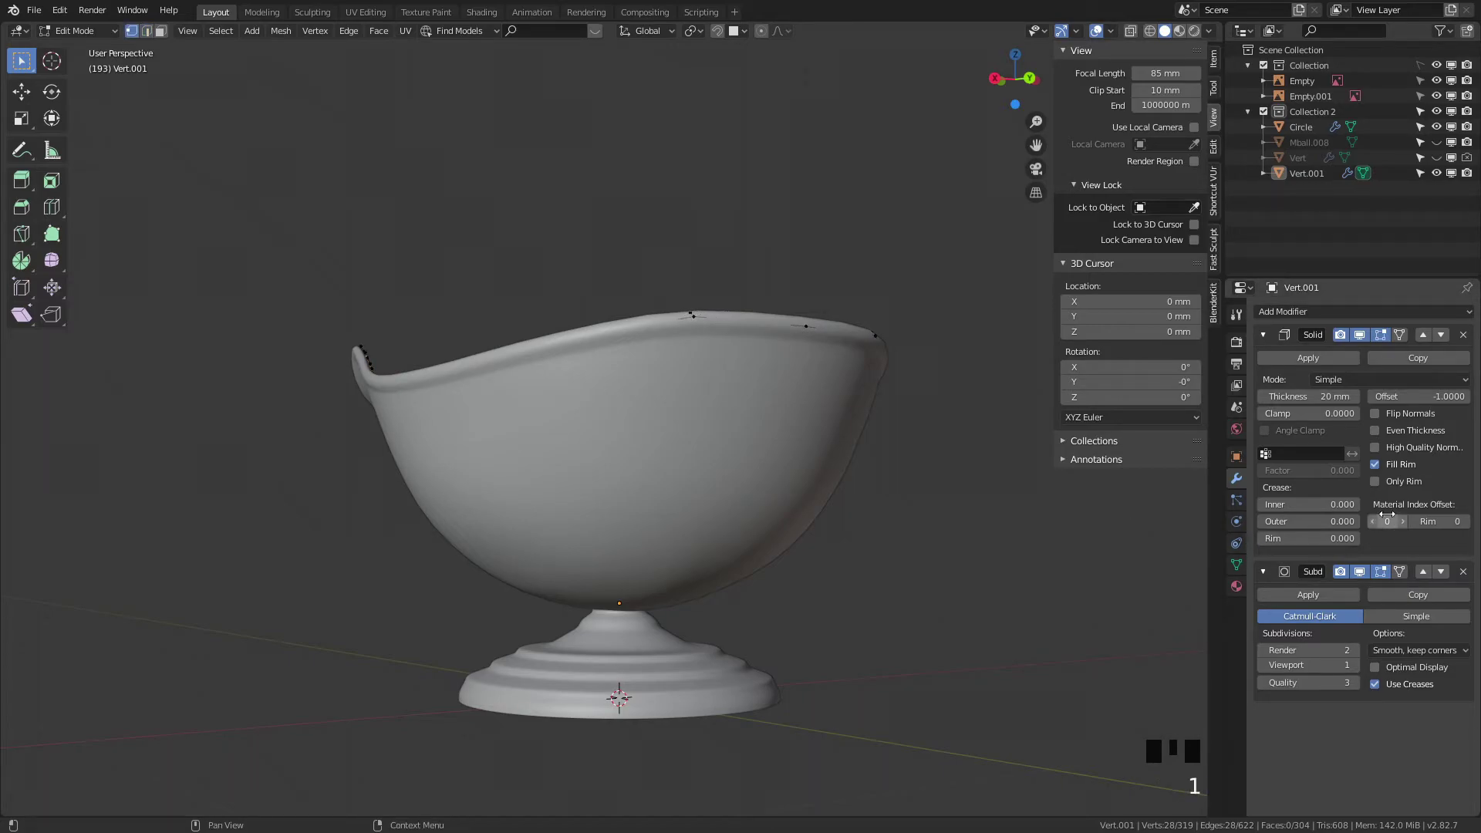
{"action": "left_click", "coordinate": [1400, 334]}
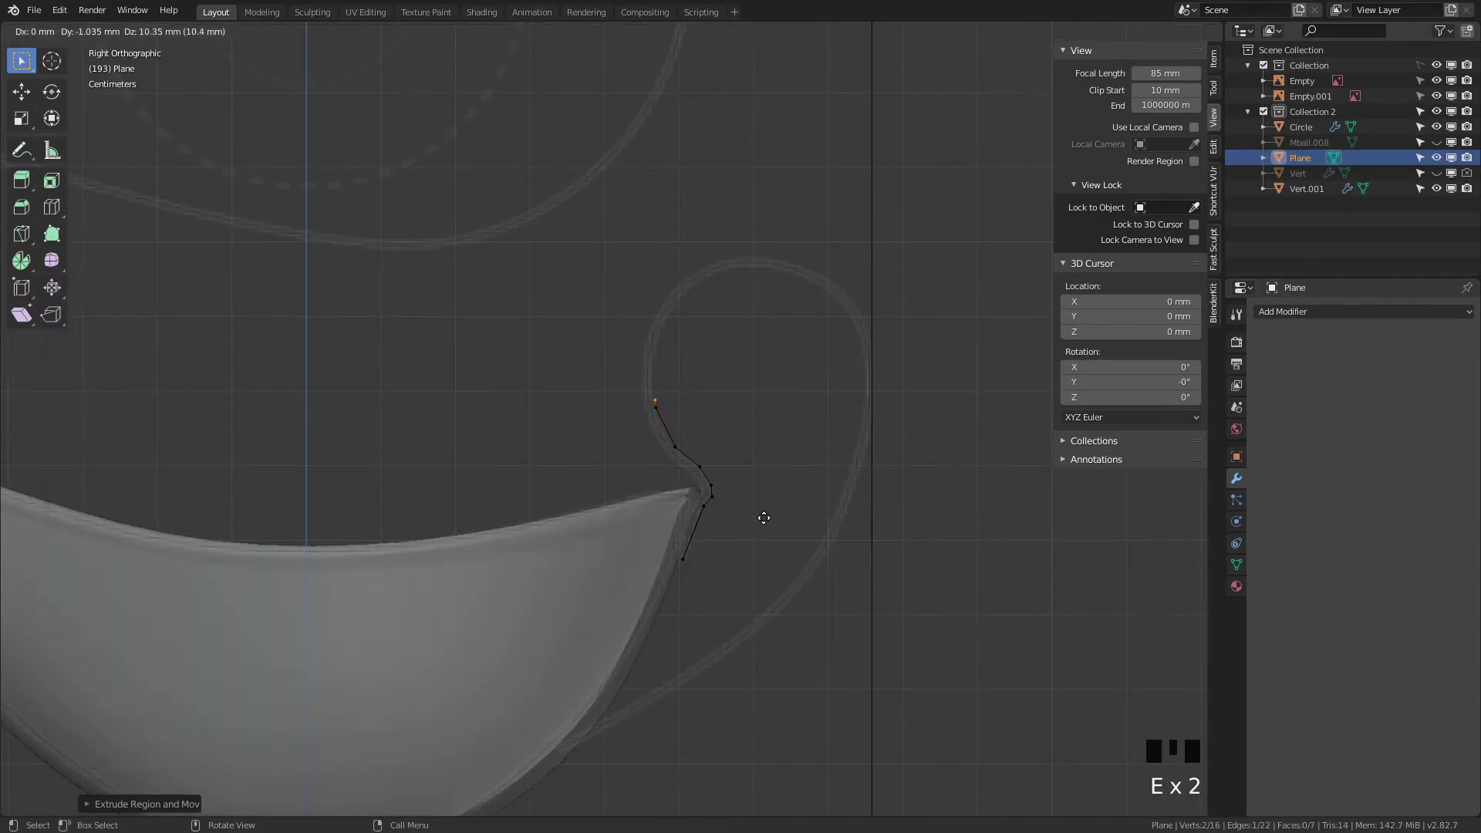
Step: Extrude the handle strip's end edge repeatedly along the reference, up around the upper loop and onto its outer side
{"action": "left_click", "coordinate": [762, 481]}
{"action": "key", "text": "e"}
{"action": "left_click", "coordinate": [777, 433]}
{"action": "key", "text": "e"}
{"action": "left_click", "coordinate": [821, 398]}
{"action": "key", "text": "e"}
{"action": "left_click", "coordinate": [877, 386]}
{"action": "key", "text": "e"}
{"action": "left_click", "coordinate": [929, 396]}
{"action": "key", "text": "e"}
{"action": "left_click", "coordinate": [978, 425]}
{"action": "key", "text": "e"}
{"action": "left_click", "coordinate": [1011, 487]}
{"action": "key", "text": "e"}
{"action": "left_click", "coordinate": [1010, 550]}
Step: Continue extruding the handle strip down the reference's outer curve toward the lower side of the bowl
{"action": "key", "text": "e"}
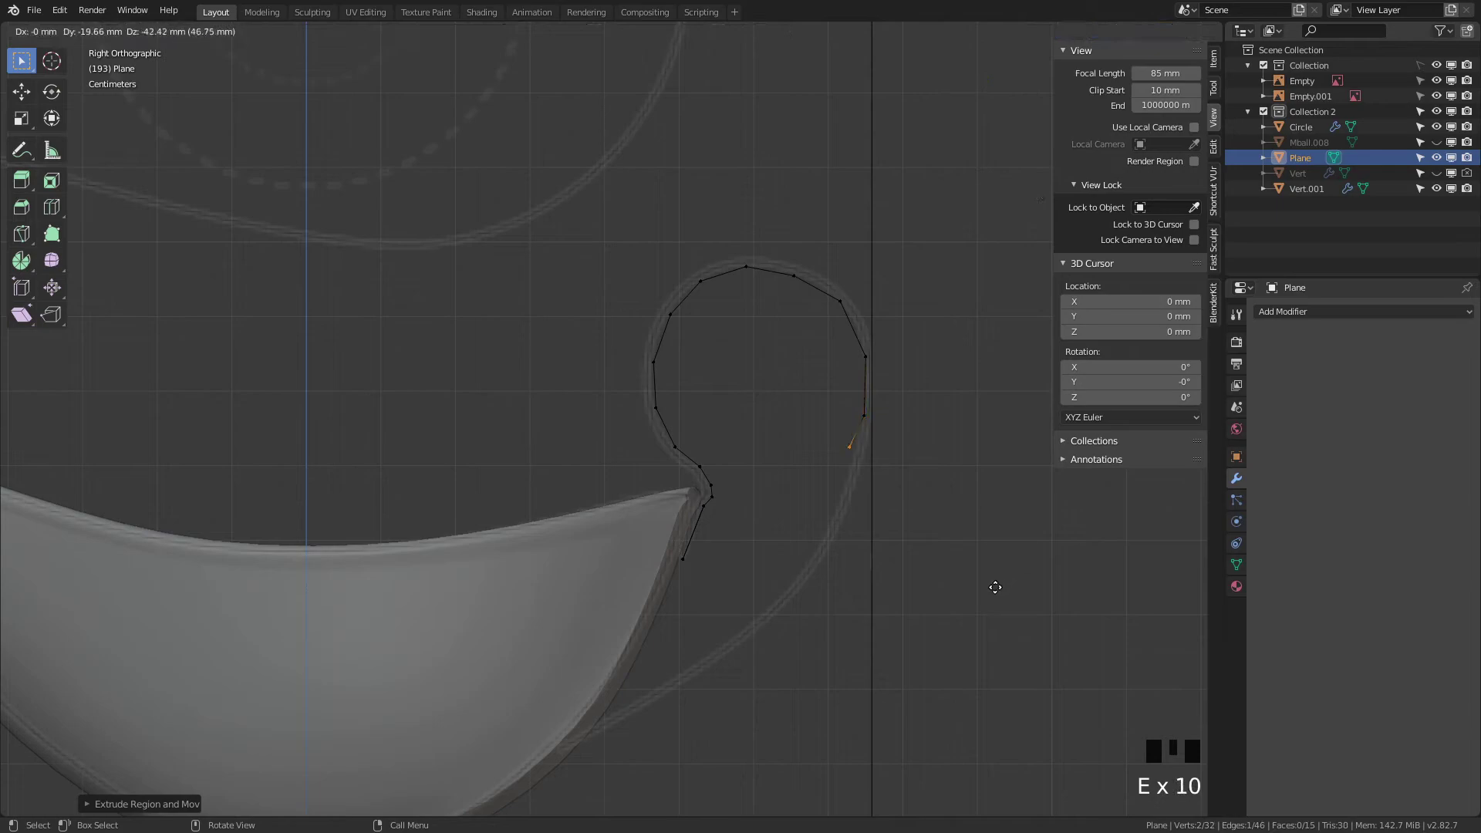
{"action": "left_click", "coordinate": [992, 620]}
{"action": "key", "text": "e"}
{"action": "left_click", "coordinate": [943, 729]}
{"action": "key", "text": "e"}
{"action": "left_click", "coordinate": [902, 795]}
{"action": "key", "text": "e"}
{"action": "left_click", "coordinate": [856, 40]}
{"action": "key", "text": "e"}
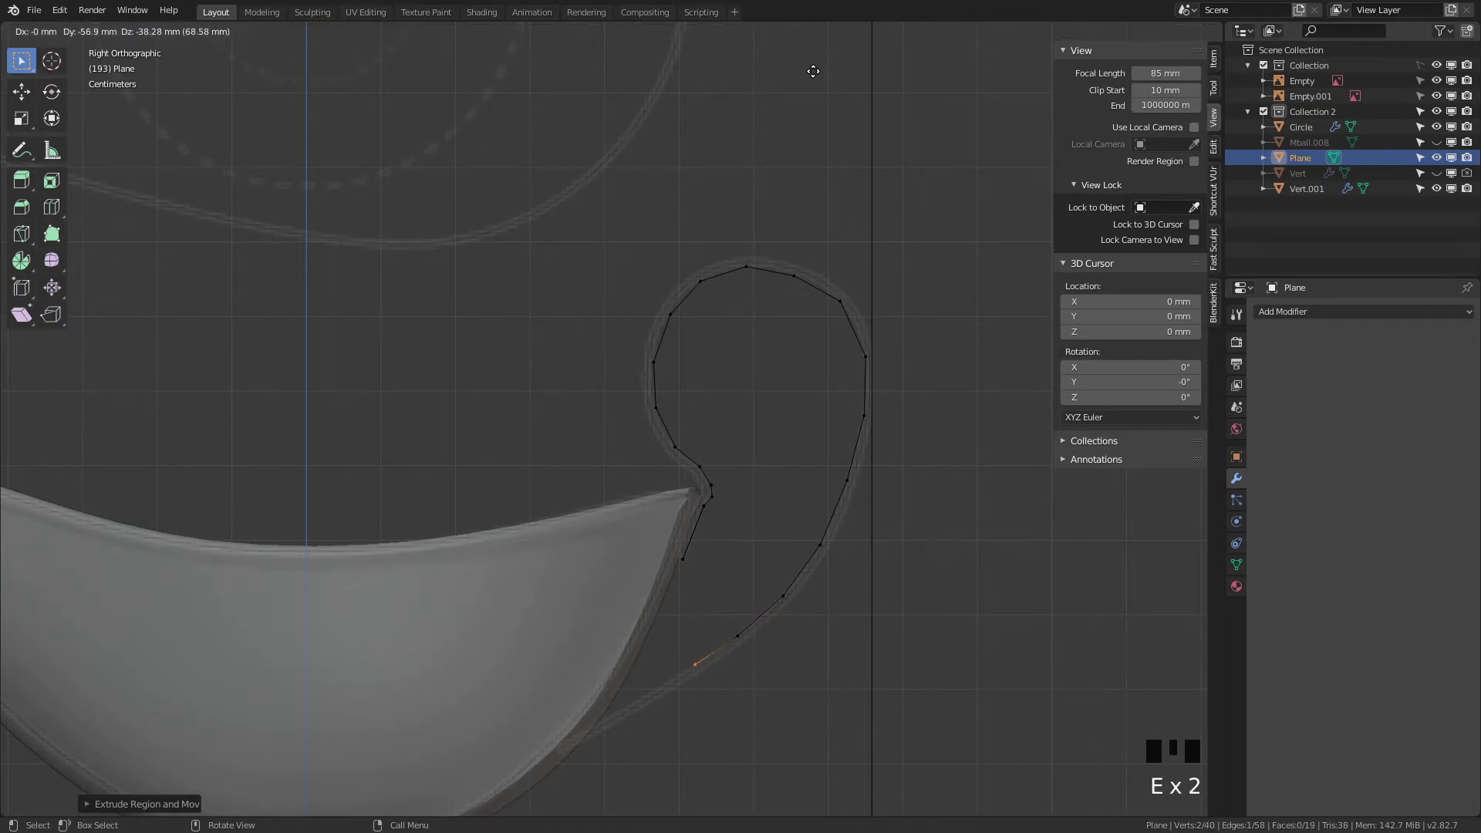
{"action": "left_click", "coordinate": [814, 71]}
{"action": "key", "text": "e"}
{"action": "left_click", "coordinate": [780, 318]}
Step: Extrude the handle's lower end in four more segments to meet and follow the bowl's underside
{"action": "middle_click_drag", "start_coordinate": [700, 498], "coordinate": [768, 182], "text": "shift"}
{"action": "scroll", "coordinate": [764, 440], "scroll_direction": "up", "scroll_amount": 3}
{"action": "middle_click_drag", "start_coordinate": [798, 407], "coordinate": [830, 339], "text": "shift"}
{"action": "key", "text": "e"}
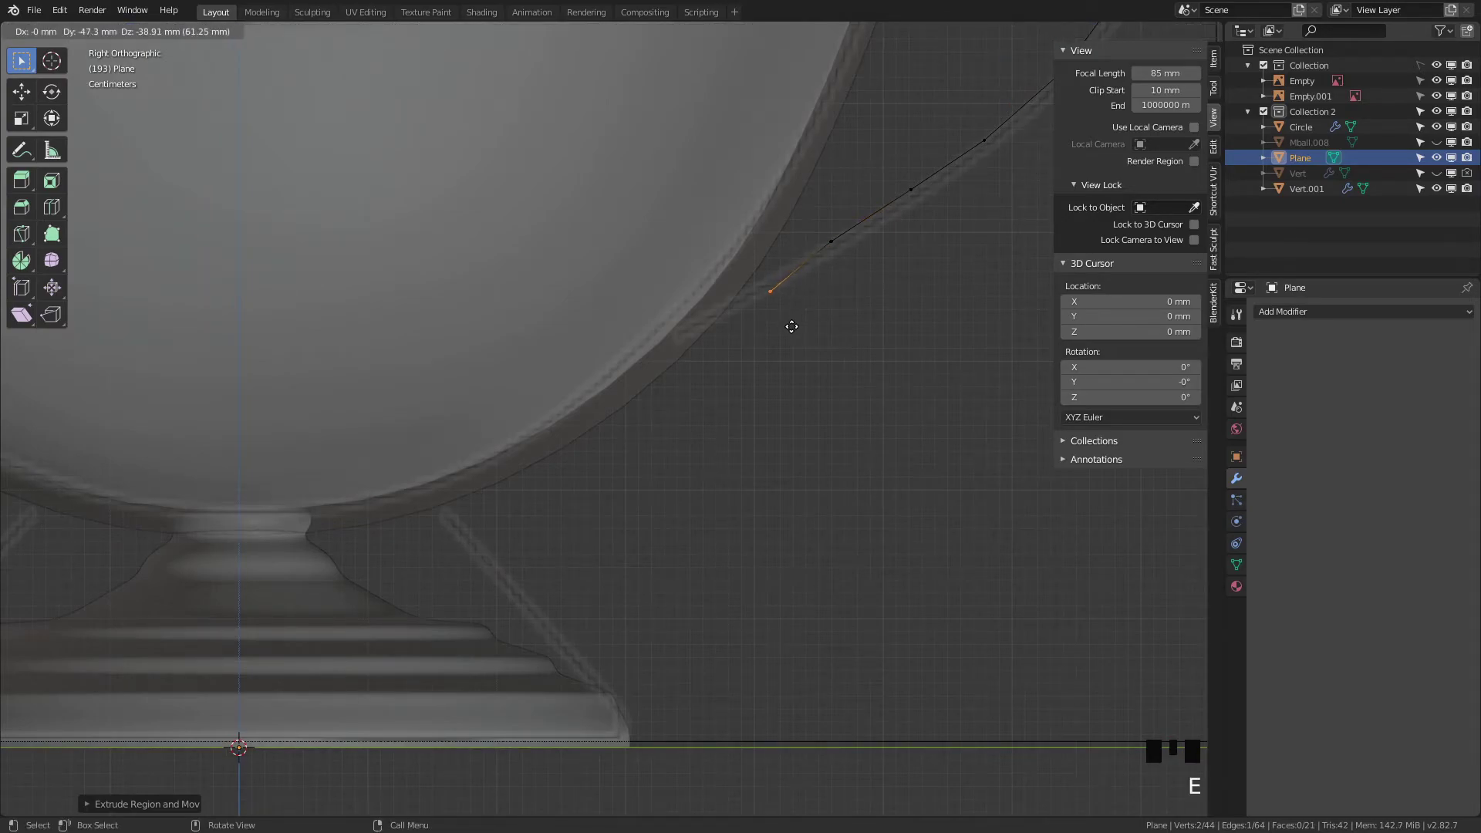
{"action": "left_click", "coordinate": [792, 327]}
{"action": "key", "text": "e"}
{"action": "left_click", "coordinate": [739, 377]}
{"action": "key", "text": "e"}
{"action": "left_click", "coordinate": [676, 418]}
{"action": "key", "text": "e"}
{"action": "left_click", "coordinate": [605, 484]}
Step: Move the handle's second-to-last row of vertices about 15.8 mm down and inward to smooth its lower tail
{"action": "left_click", "coordinate": [660, 373]}
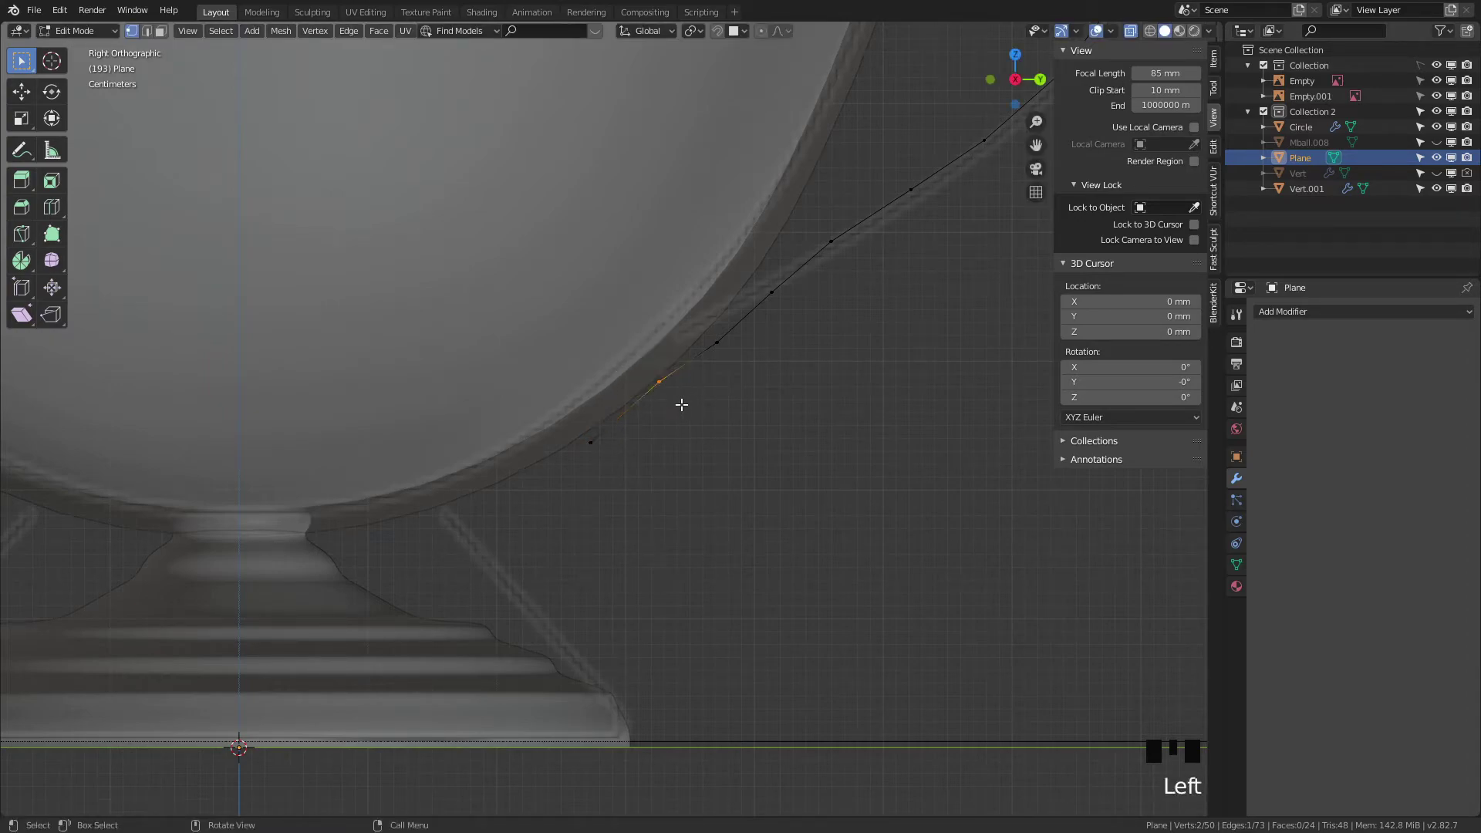
{"action": "key", "text": "g"}
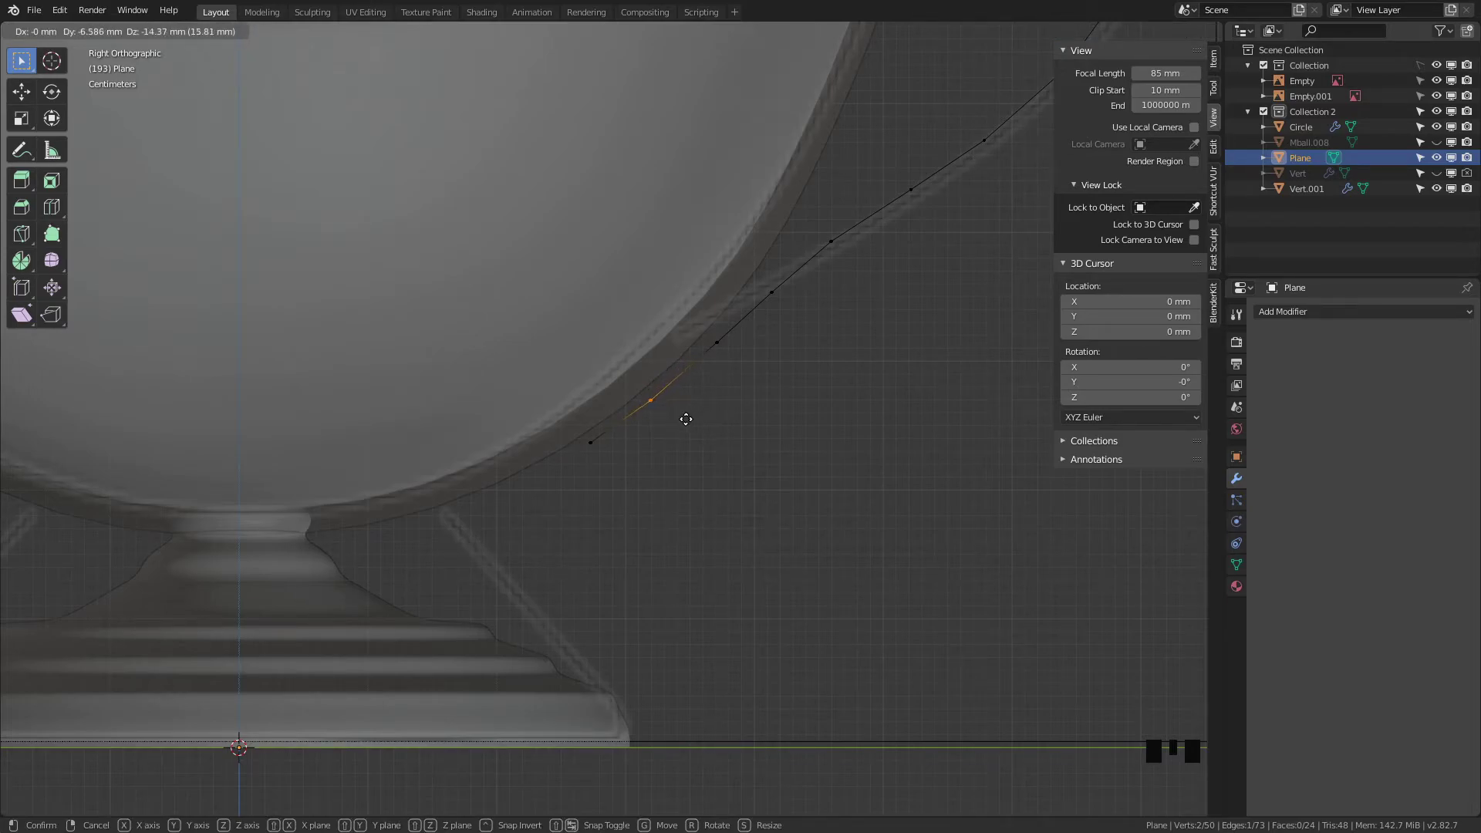
{"action": "left_click", "coordinate": [686, 419]}
{"action": "scroll", "coordinate": [741, 410], "scroll_direction": "down", "scroll_amount": 7}
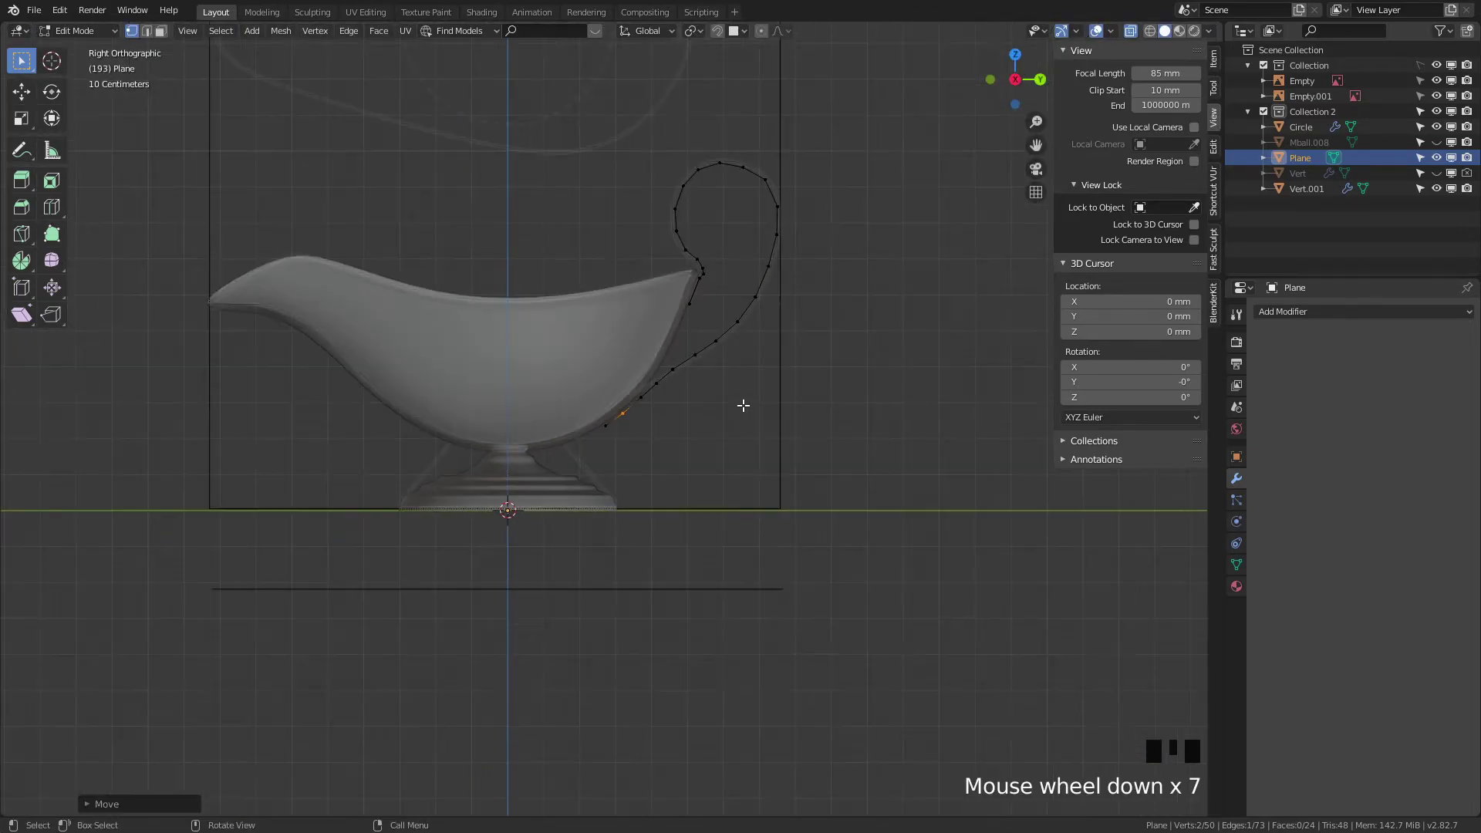
{"action": "scroll", "coordinate": [745, 401], "scroll_direction": "up", "scroll_amount": 3}
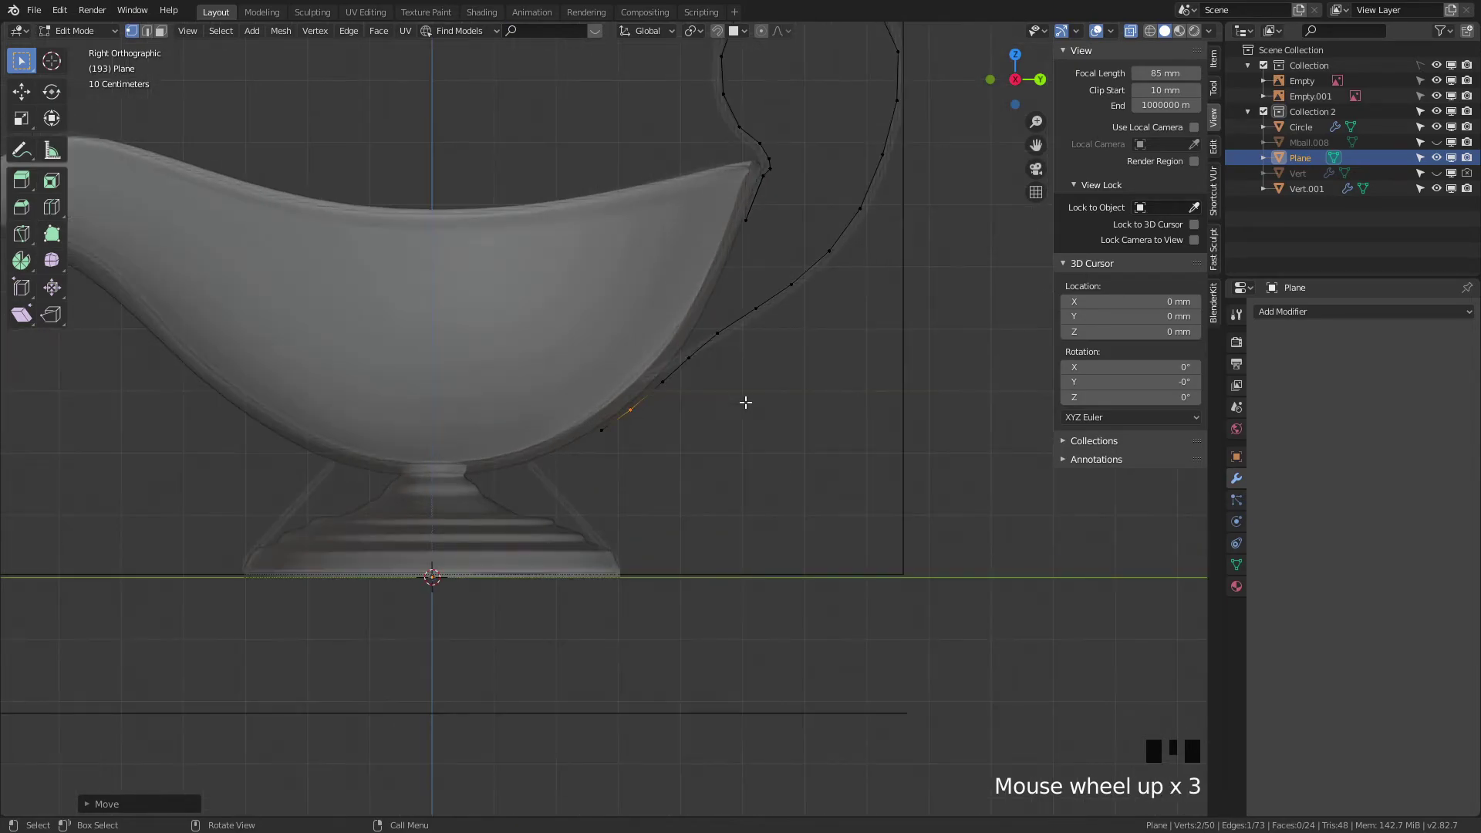
{"action": "middle_click_drag", "start_coordinate": [766, 390], "coordinate": [776, 496], "text": "shift"}
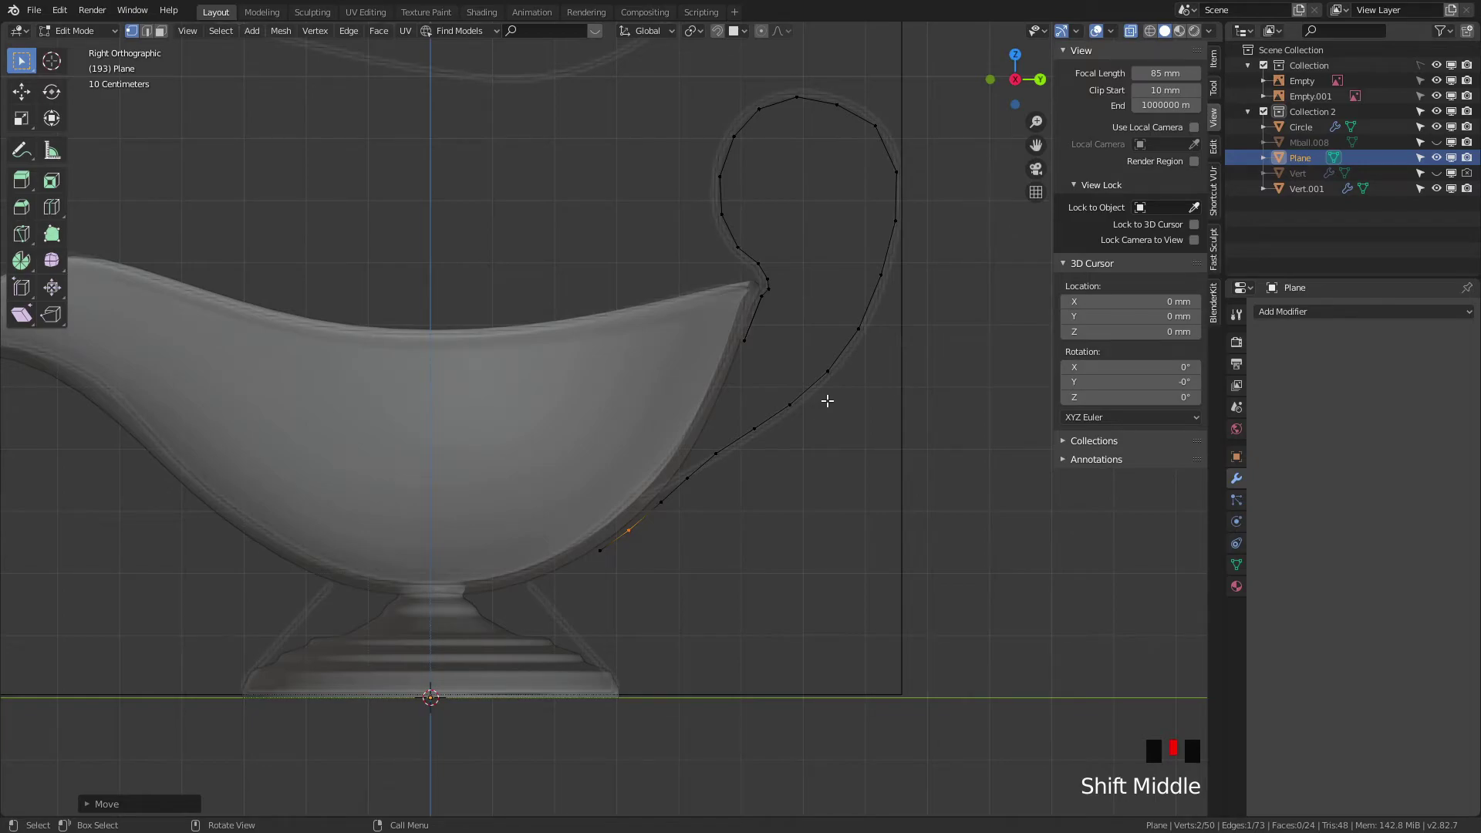
Step: Return the handle to Object Mode and add a Solidify modifier with 10 mm thickness
{"action": "key", "text": "Tab"}
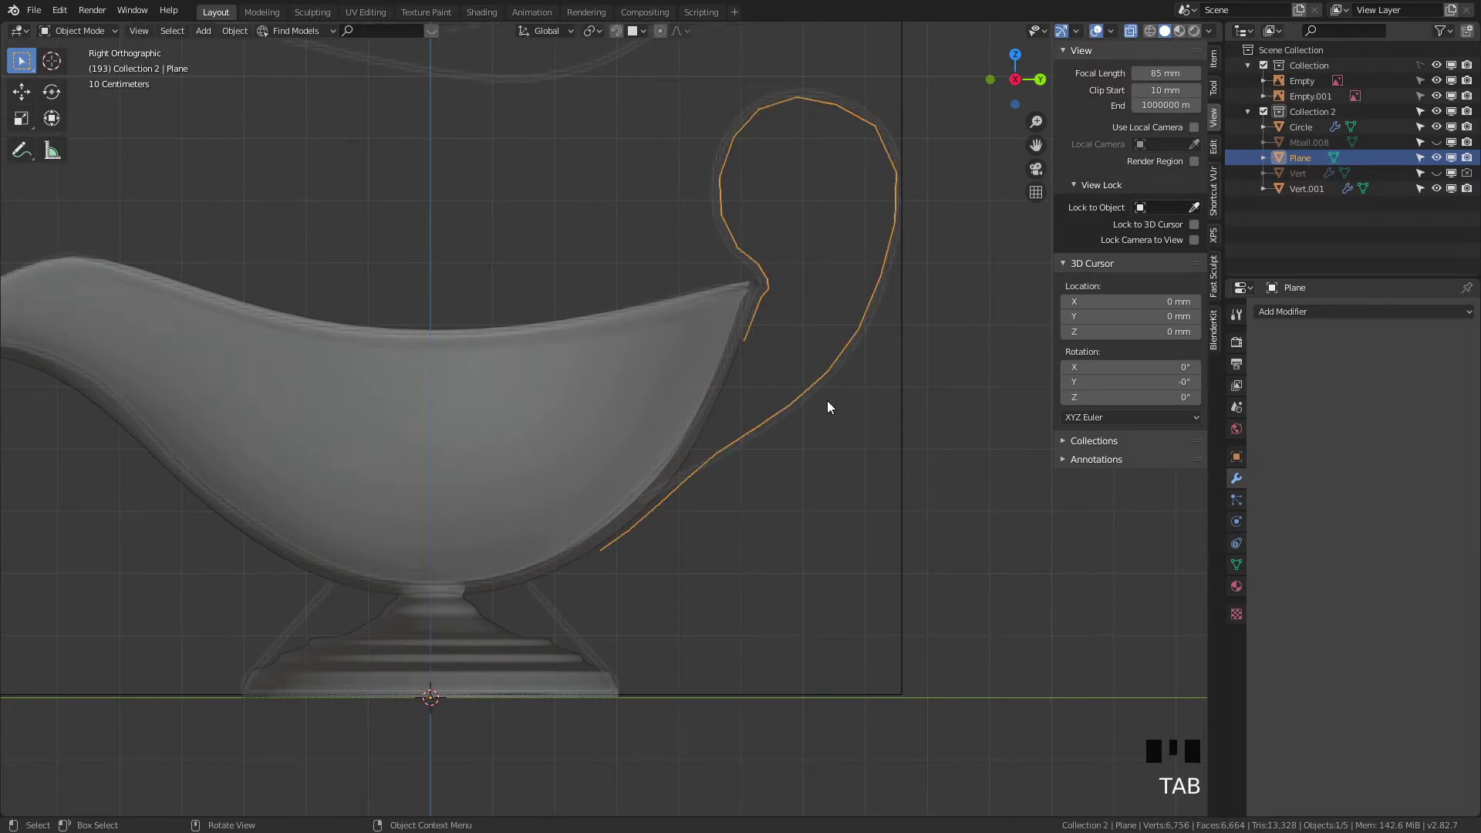
{"action": "left_click", "coordinate": [1275, 312]}
{"action": "left_click", "coordinate": [1269, 310]}
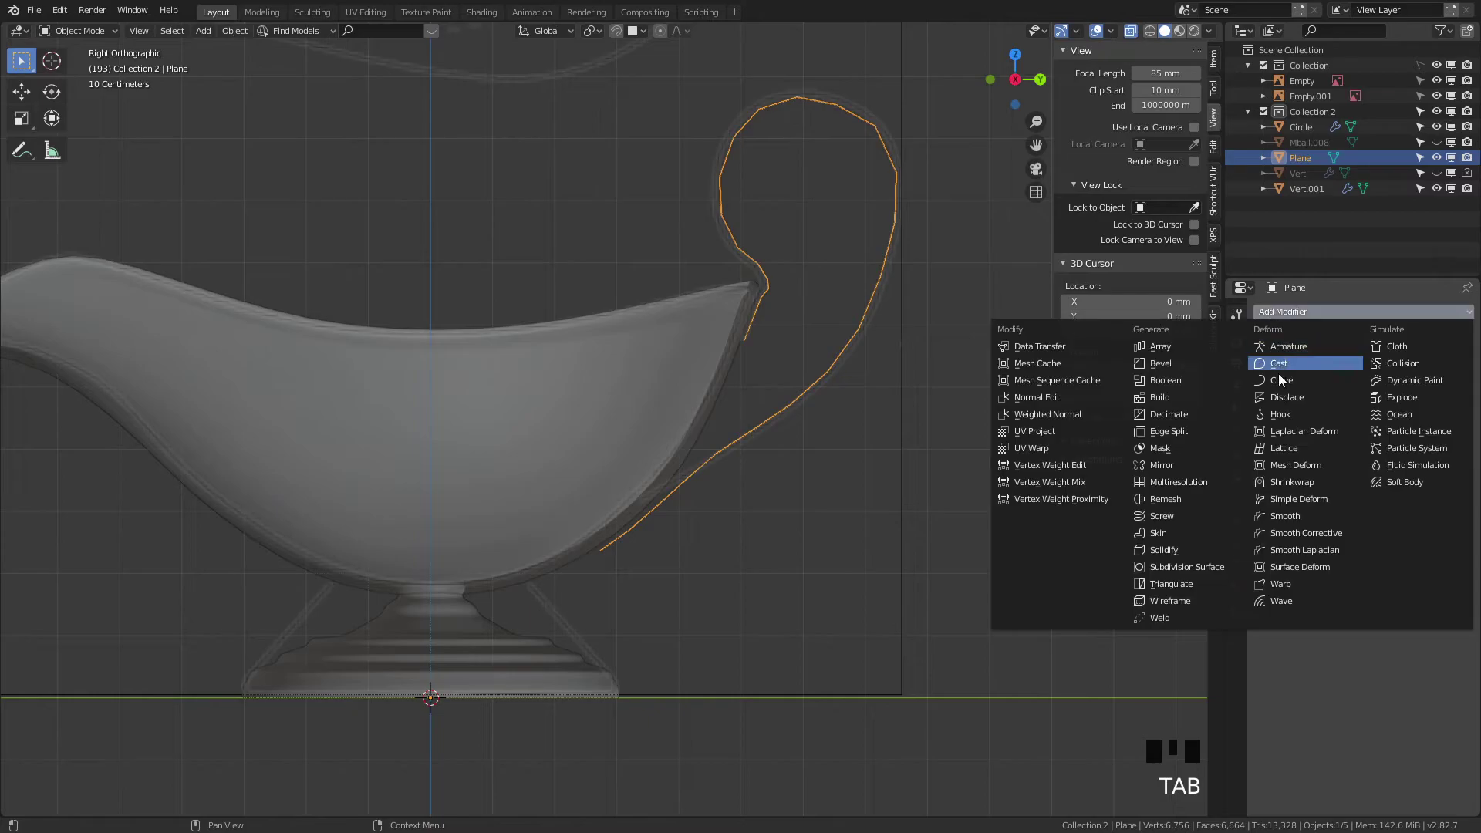
{"action": "left_click", "coordinate": [1186, 550]}
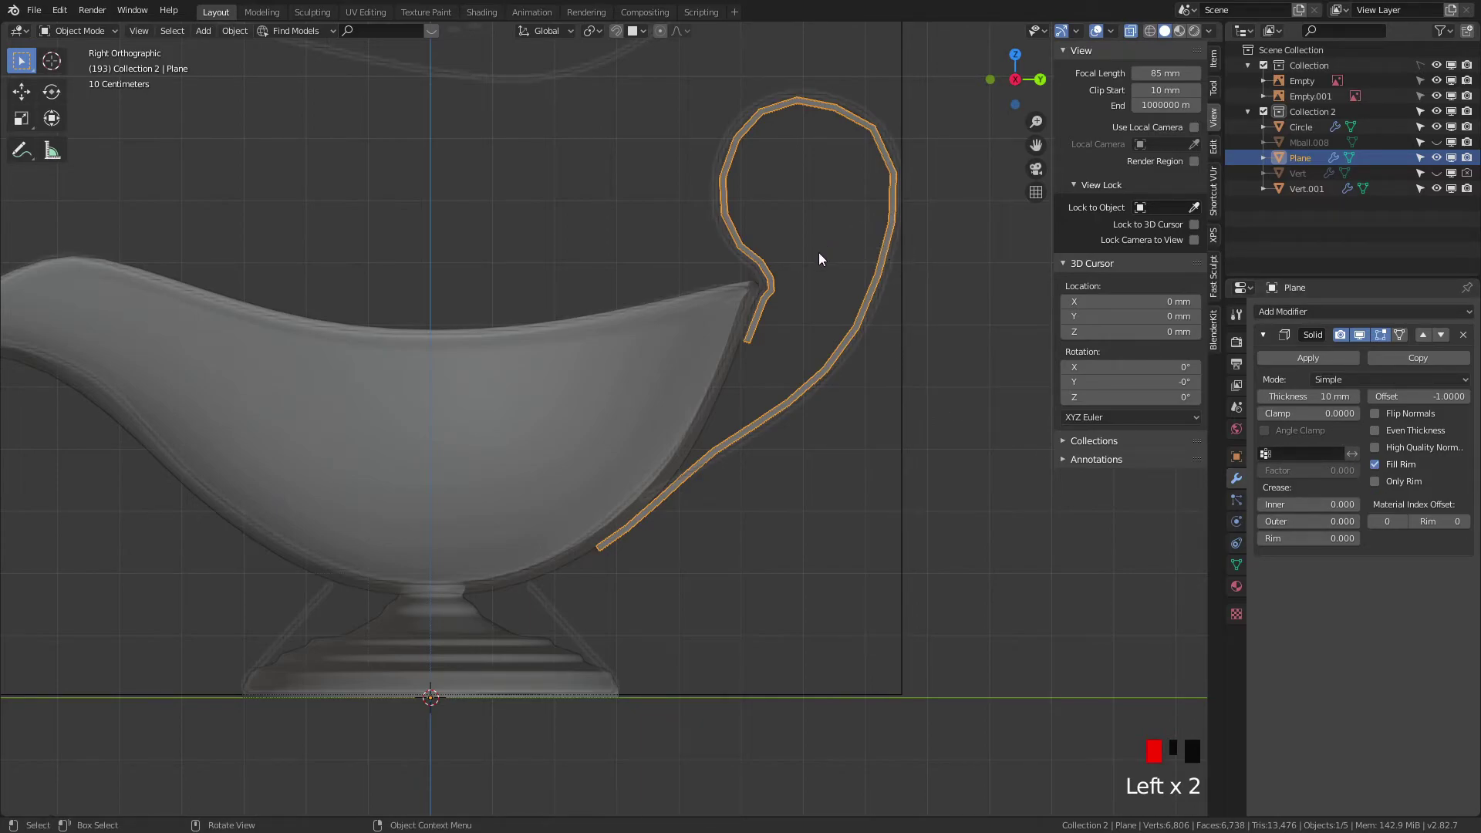
Step: Scale the handle along X in top view to match the narrow strap width in the reference
{"action": "key", "text": "KP_7"}
{"action": "key", "text": "KP_7"}
{"action": "key", "text": "KP_7"}
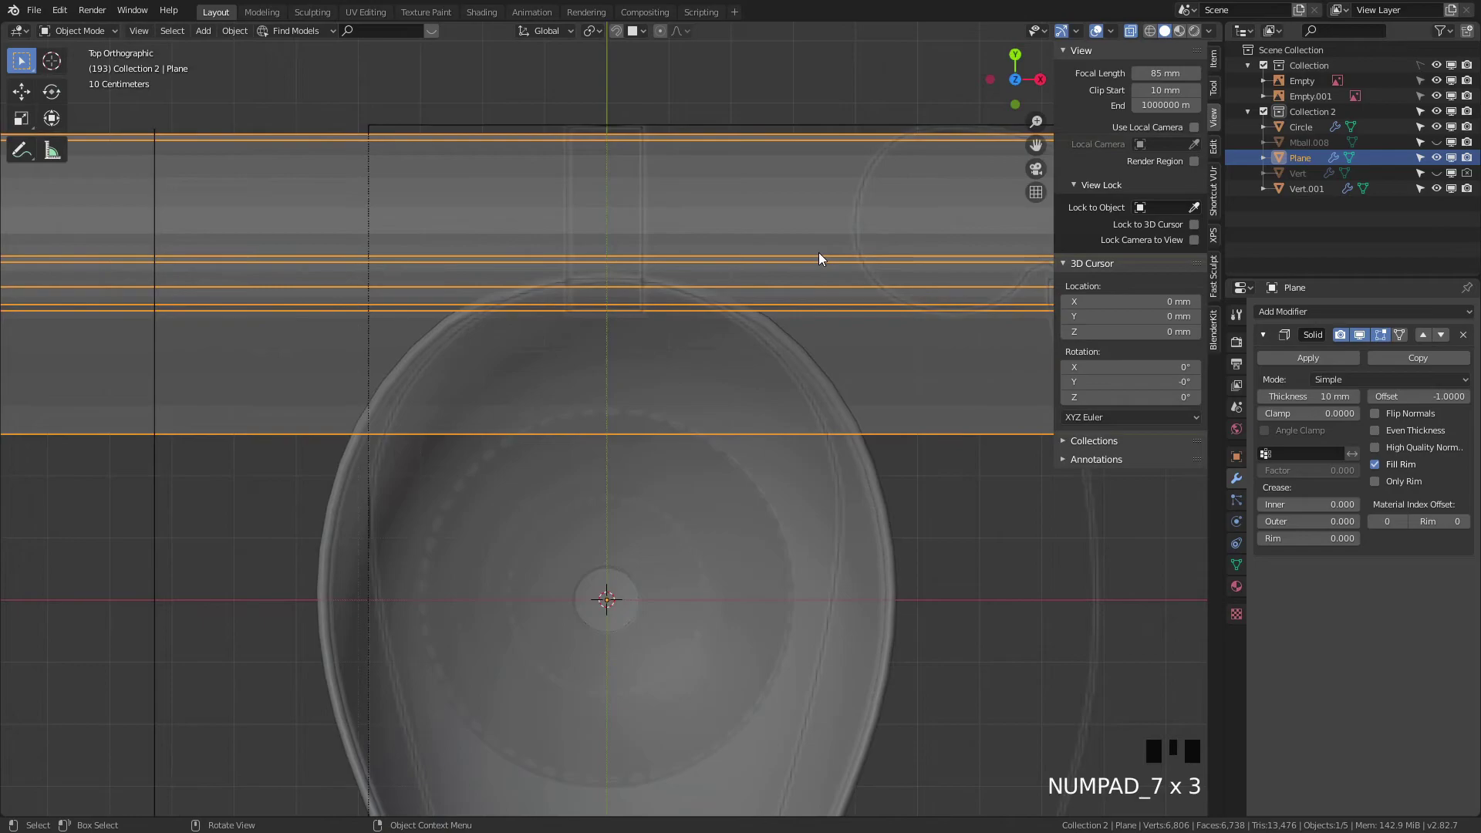
{"action": "scroll", "coordinate": [819, 257], "scroll_direction": "down", "scroll_amount": 4}
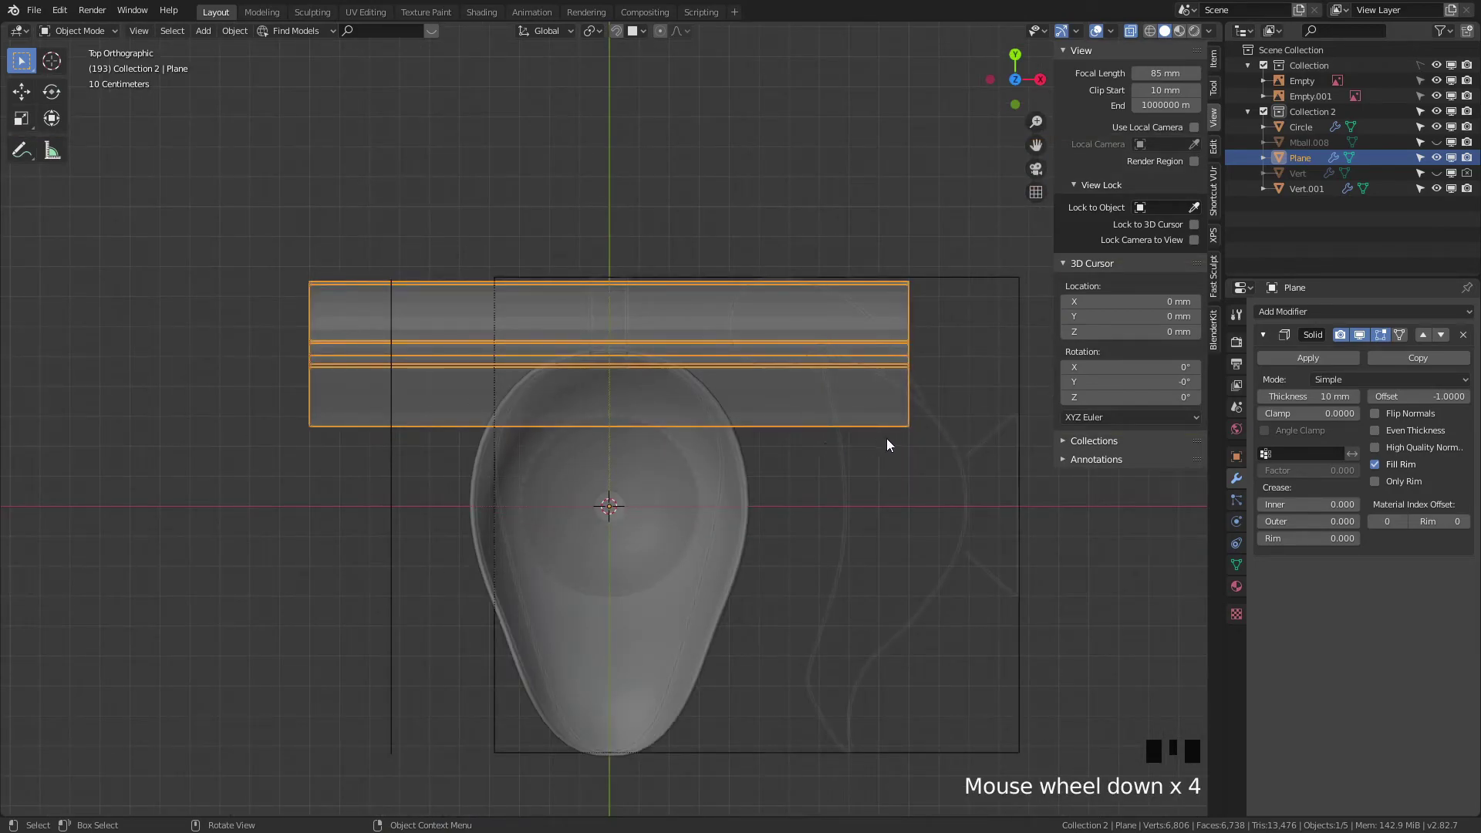
{"action": "key", "text": "s"}
{"action": "key", "text": "x"}
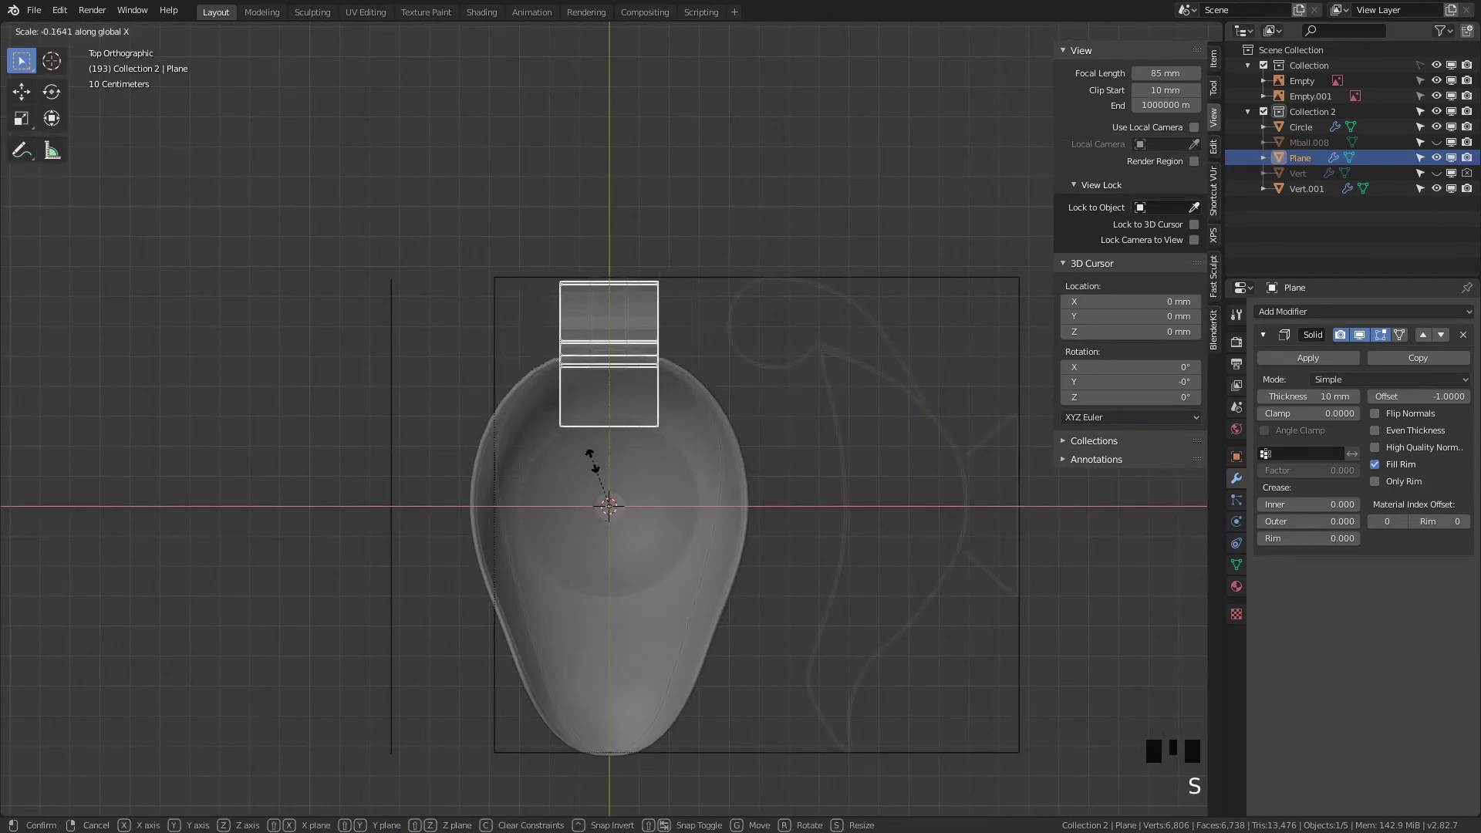
{"action": "left_click", "coordinate": [609, 487]}
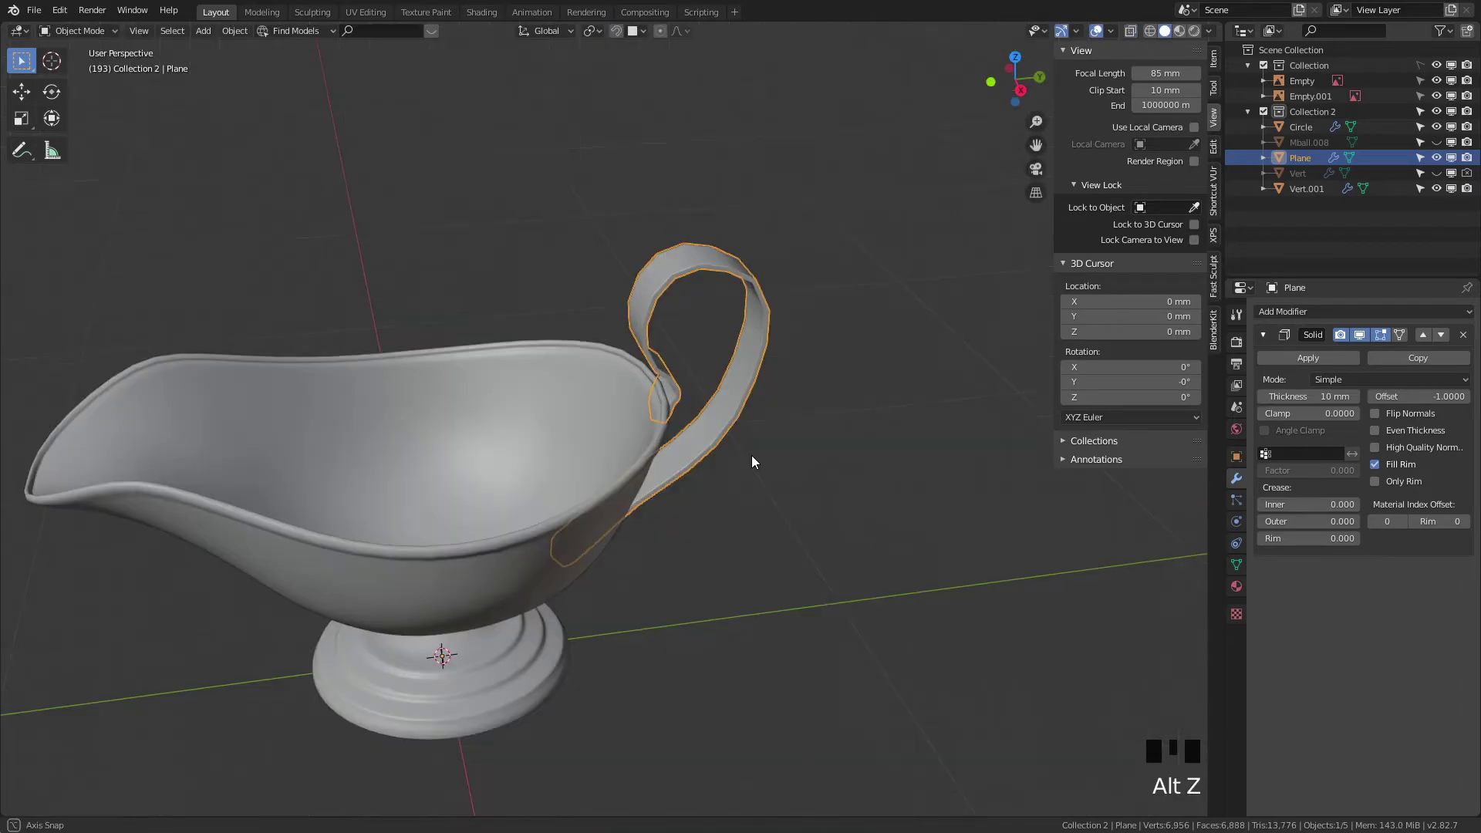
Step: Select the handle's whole mesh in Edit Mode, recalculate its normals outside, and return to Object Mode
{"action": "middle_click_drag", "start_coordinate": [752, 455], "coordinate": [766, 405]}
{"action": "key", "text": "Tab"}
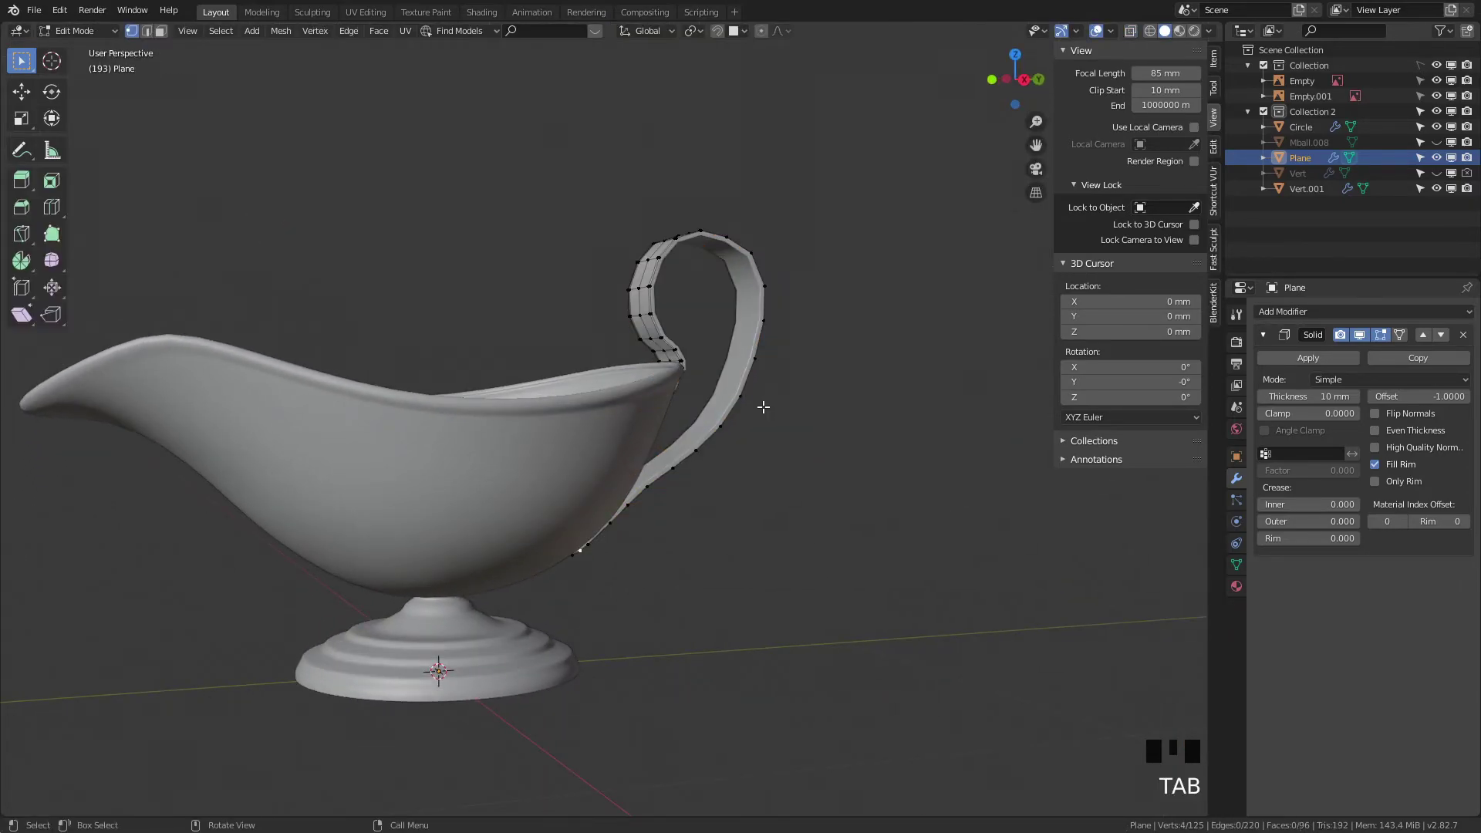
{"action": "key", "text": "a"}
{"action": "key", "text": "a"}
{"action": "key", "text": "a"}
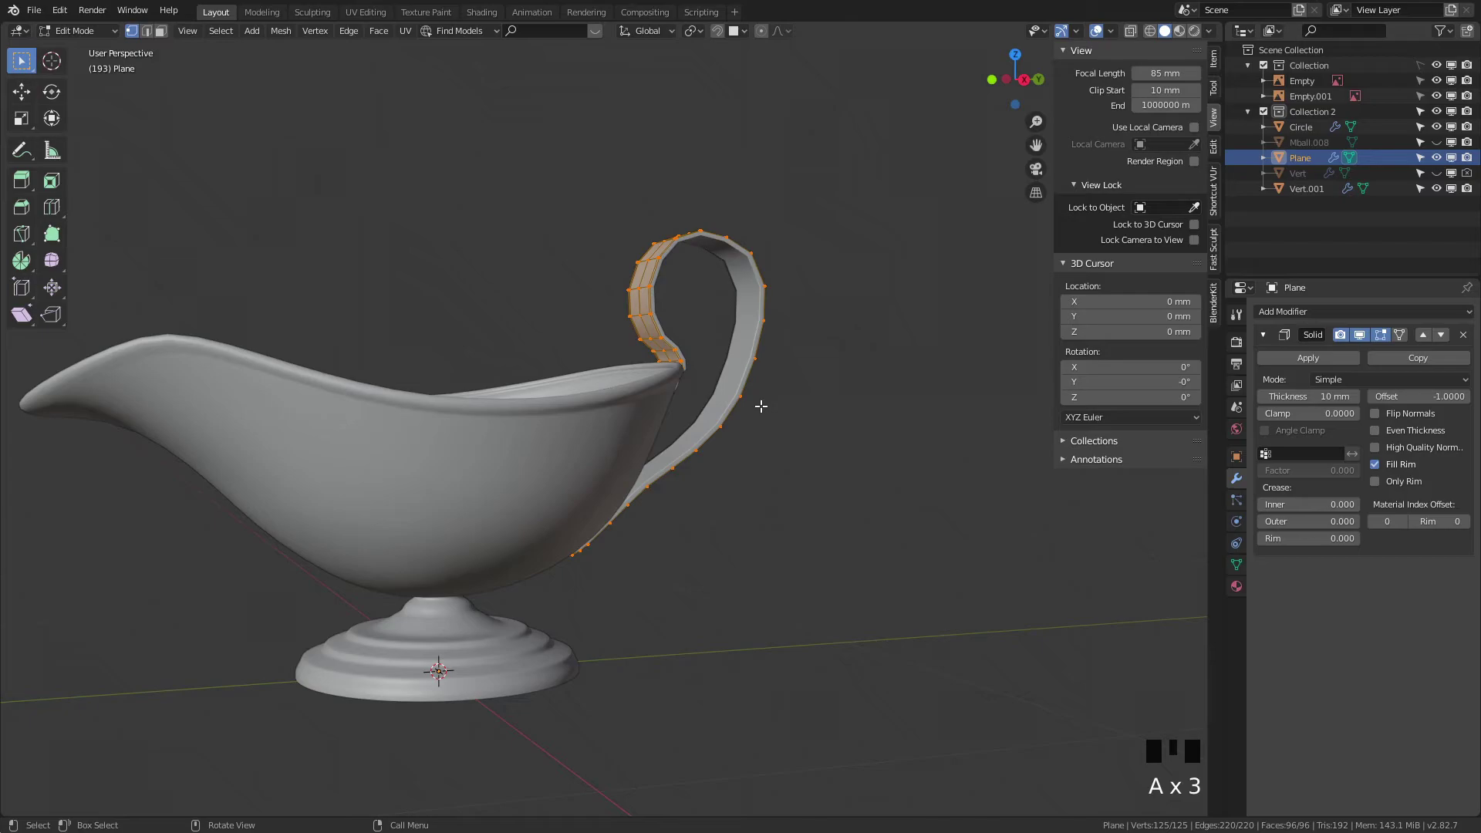
{"action": "key", "text": "shift+n"}
{"action": "key", "text": "Tab"}
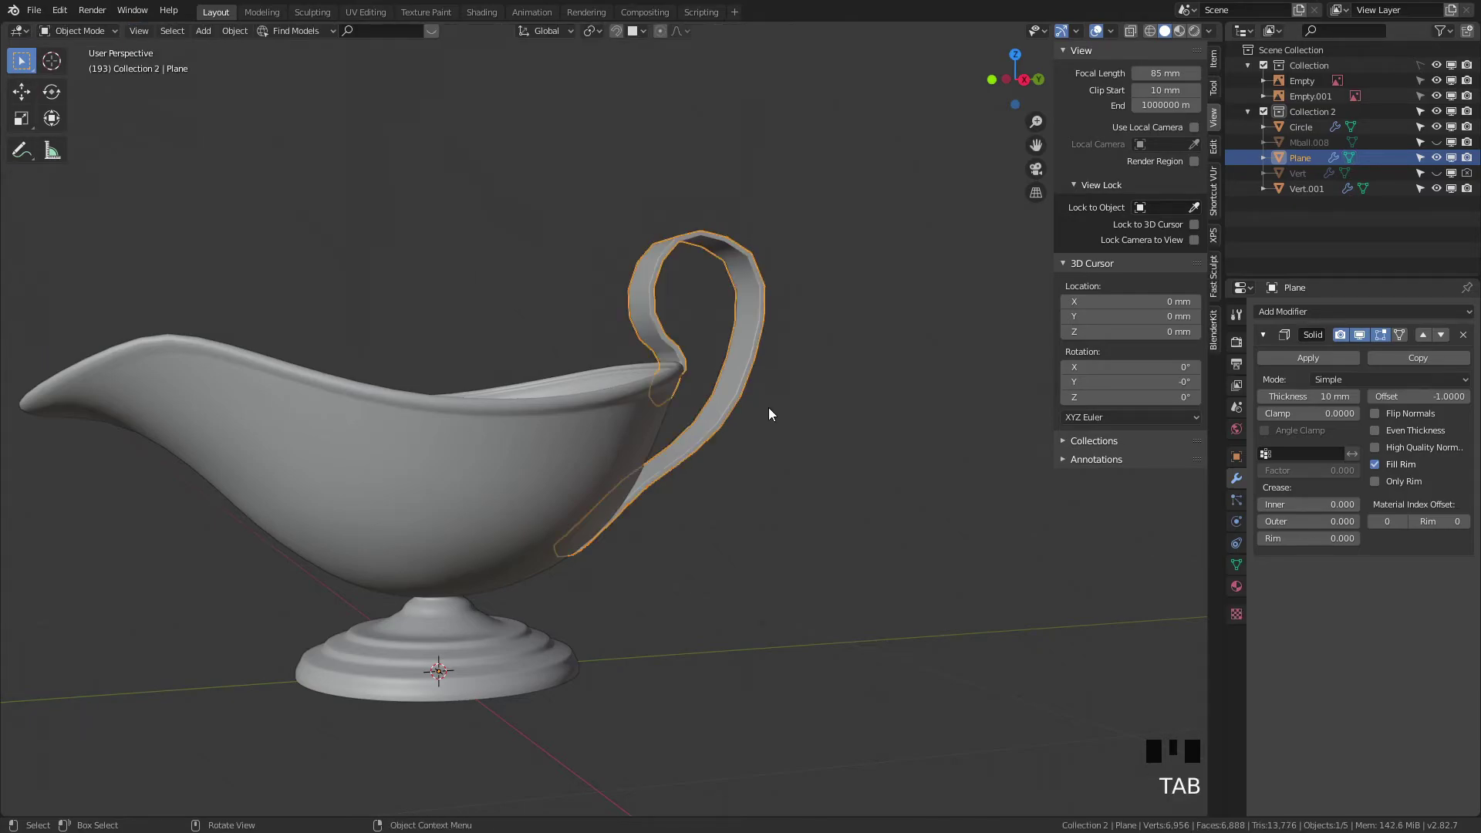
Step: Add a level 1 Subdivision Surface modifier to the handle and deselect it
{"action": "middle_click_drag", "start_coordinate": [770, 409], "coordinate": [635, 519]}
{"action": "key", "text": "ctrl+1"}
{"action": "left_click", "coordinate": [797, 436]}
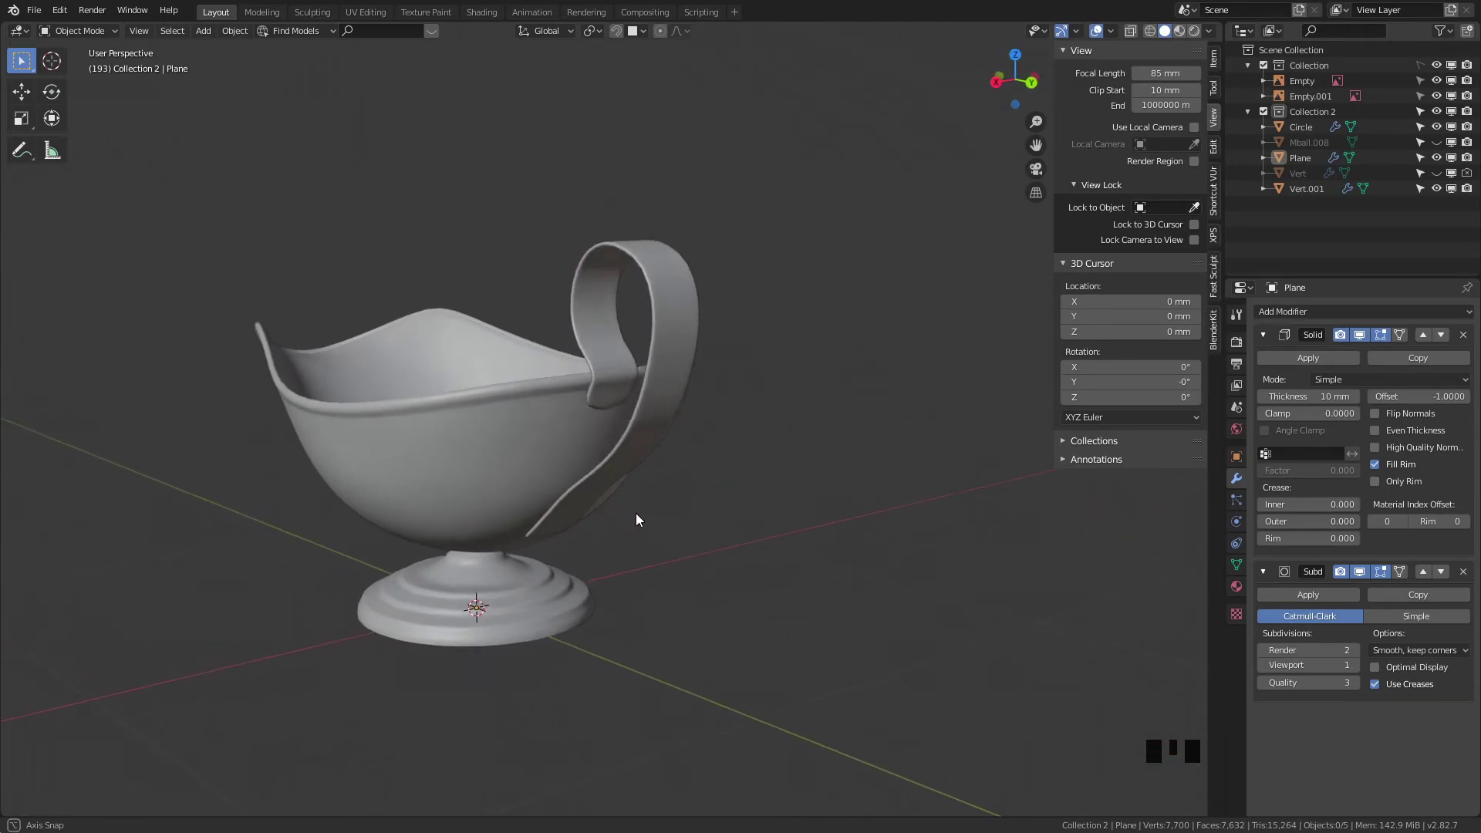
Step: Select the handle, narrow it along X to about 0.69 of its width in top view, and deselect it
{"action": "left_click", "coordinate": [634, 421]}
{"action": "middle_click_drag", "start_coordinate": [634, 421], "coordinate": [825, 506]}
{"action": "key", "text": "KP_8"}
{"action": "key", "text": "KP_7"}
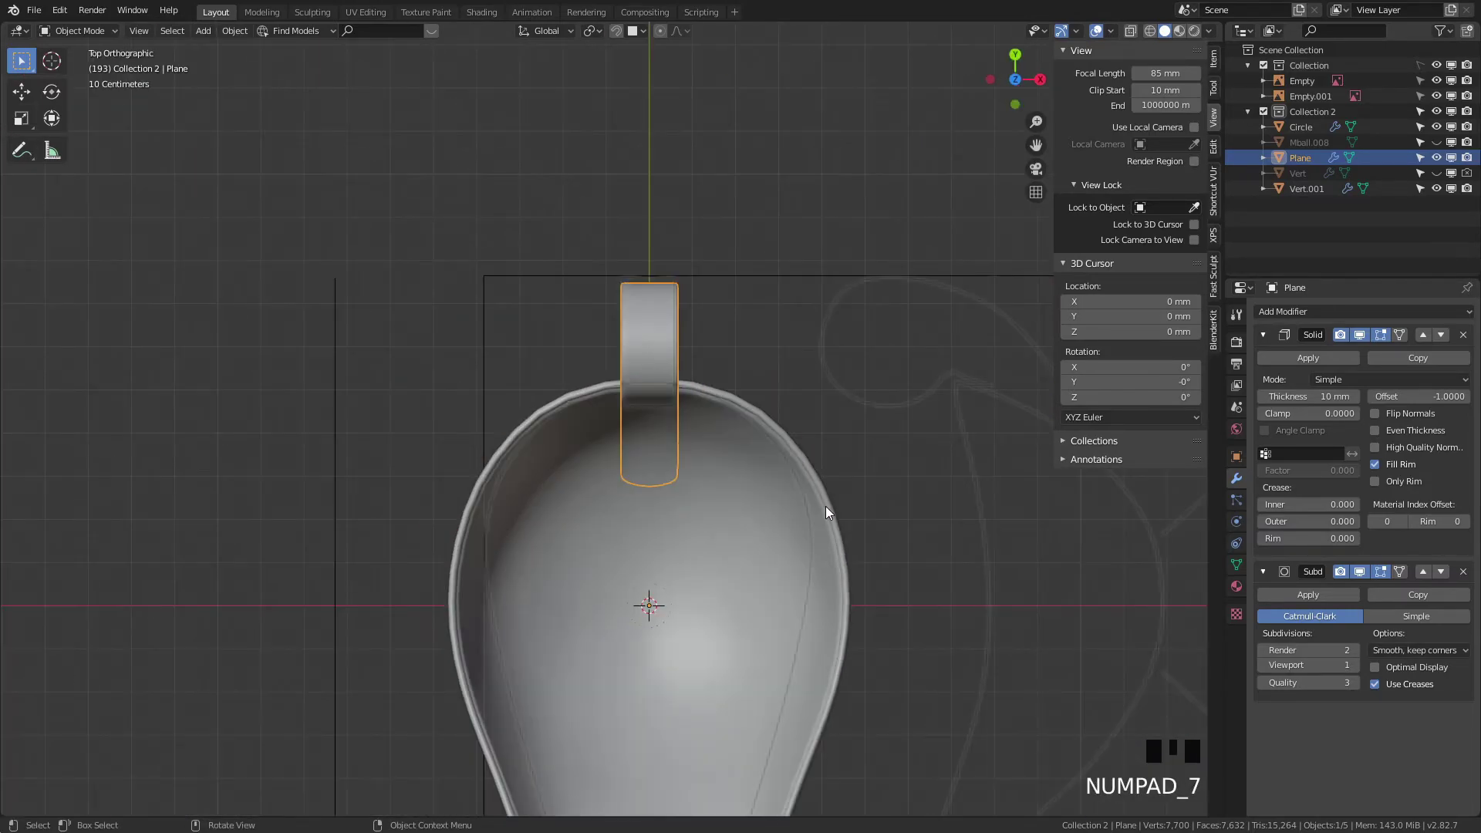
{"action": "key", "text": "s"}
{"action": "key", "text": "x"}
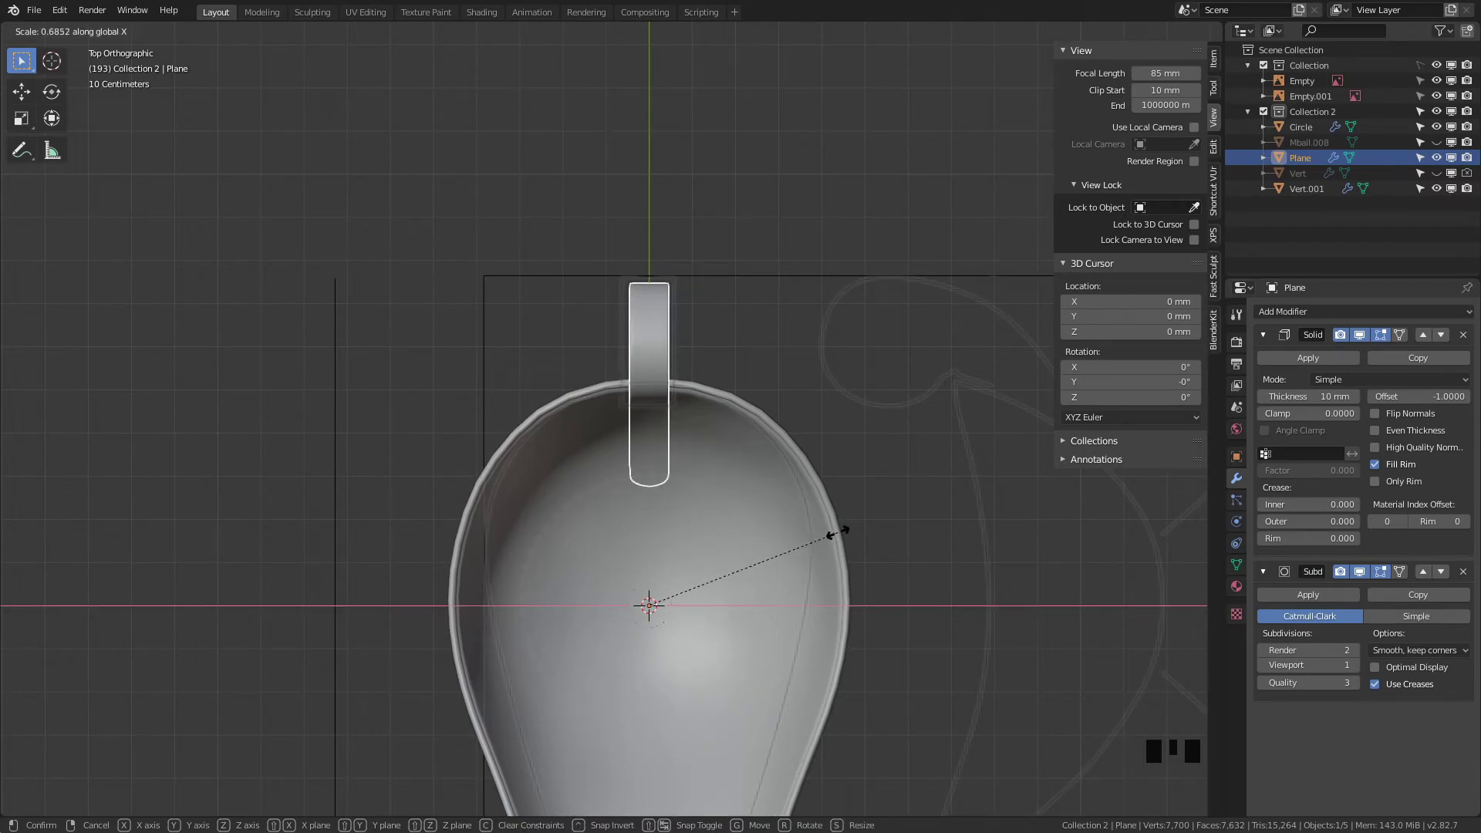
{"action": "left_click", "coordinate": [843, 533]}
{"action": "middle_click_drag", "start_coordinate": [922, 545], "coordinate": [729, 429]}
{"action": "left_click", "coordinate": [866, 460]}
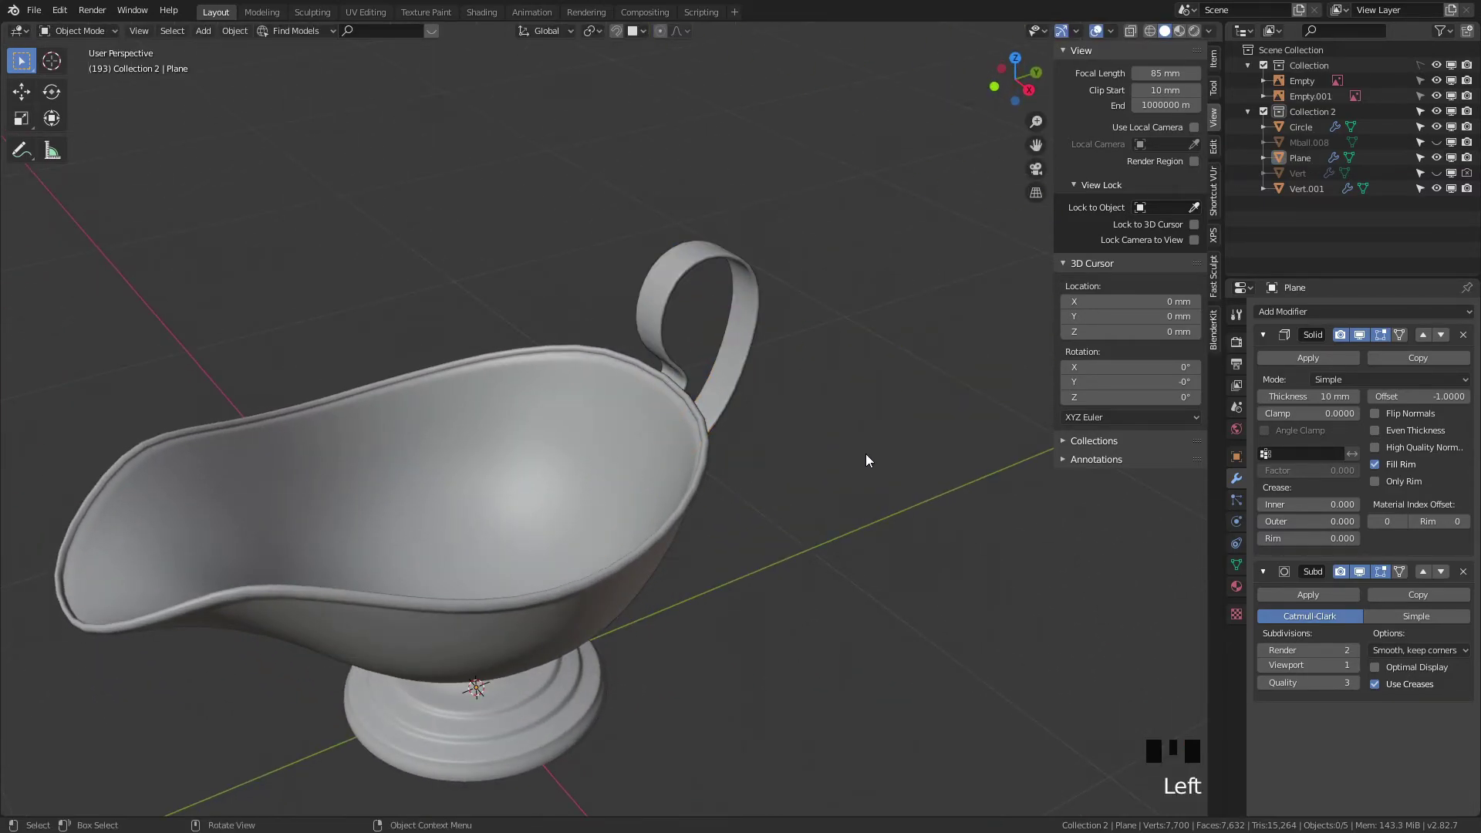
Step: Select the bowl and open its mesh in Edit Mode
{"action": "middle_click_drag", "start_coordinate": [892, 601], "coordinate": [767, 512]}
{"action": "scroll", "coordinate": [731, 532], "scroll_direction": "down", "scroll_amount": 2}
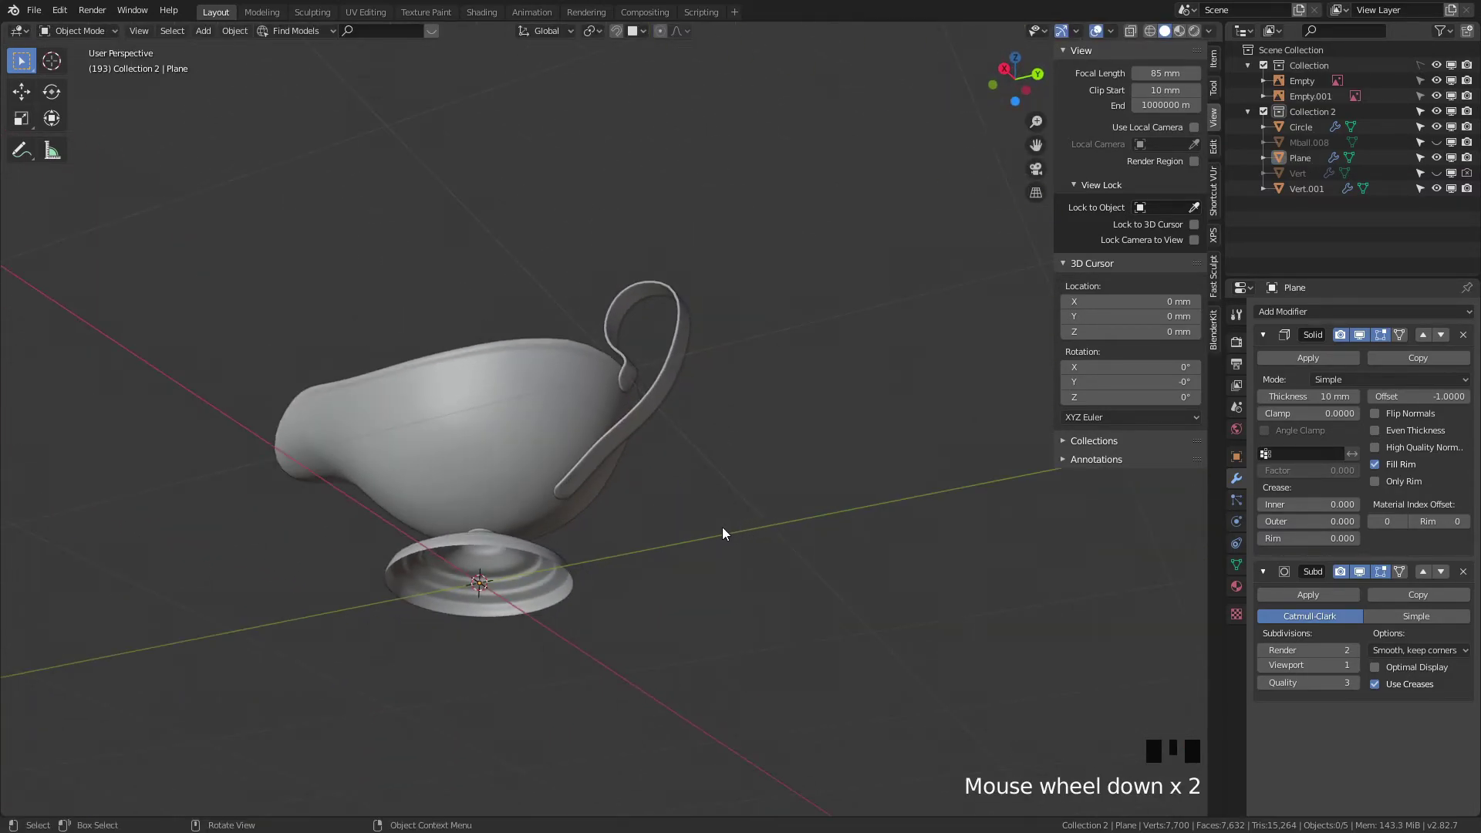
{"action": "middle_click_drag", "start_coordinate": [509, 469], "coordinate": [909, 532]}
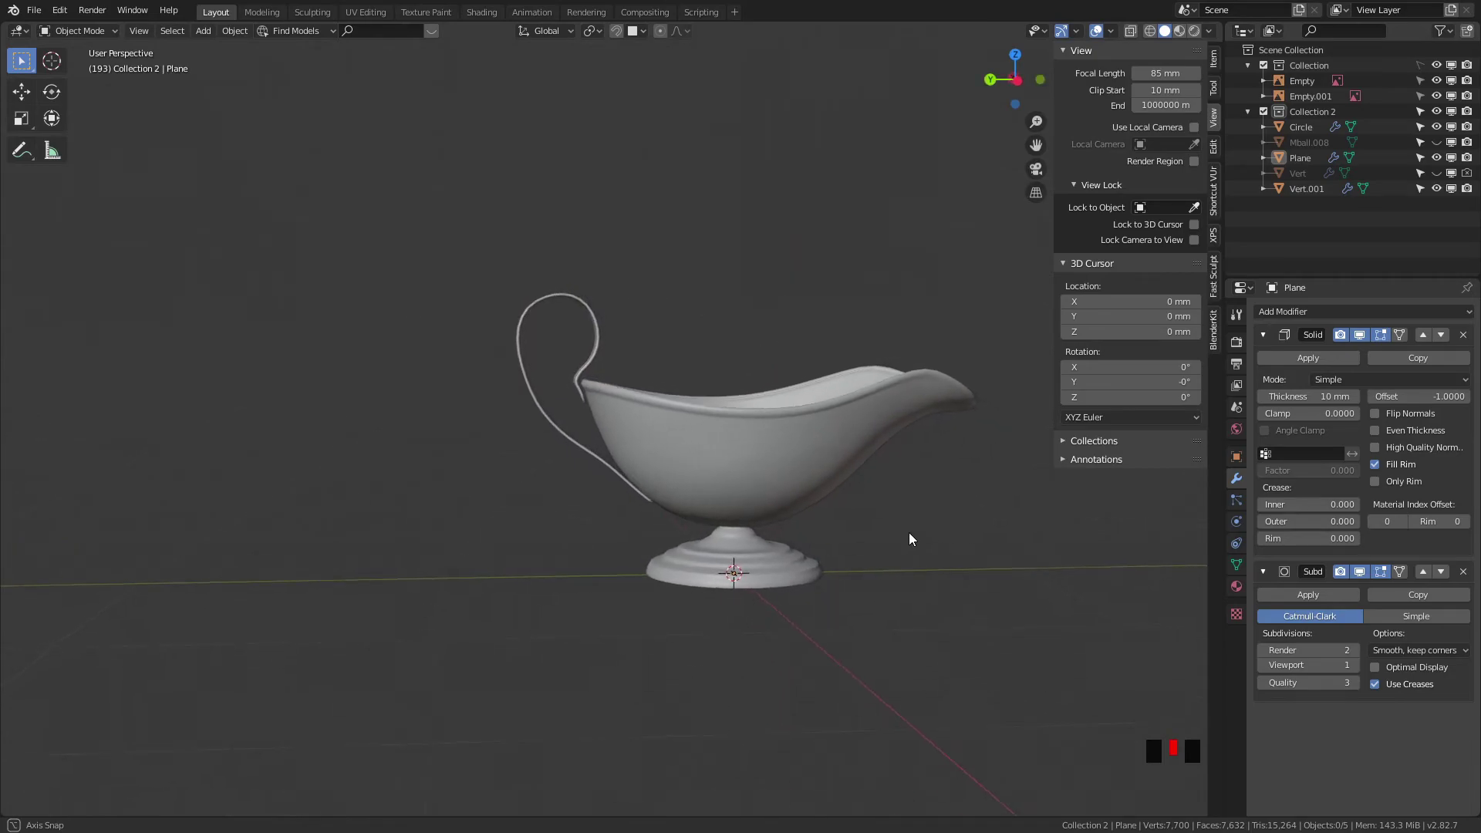
{"action": "middle_click_drag", "start_coordinate": [952, 645], "coordinate": [534, 564], "text": "shift"}
{"action": "middle_click_drag", "start_coordinate": [696, 570], "coordinate": [871, 540], "text": "shift"}
{"action": "left_click", "coordinate": [751, 368]}
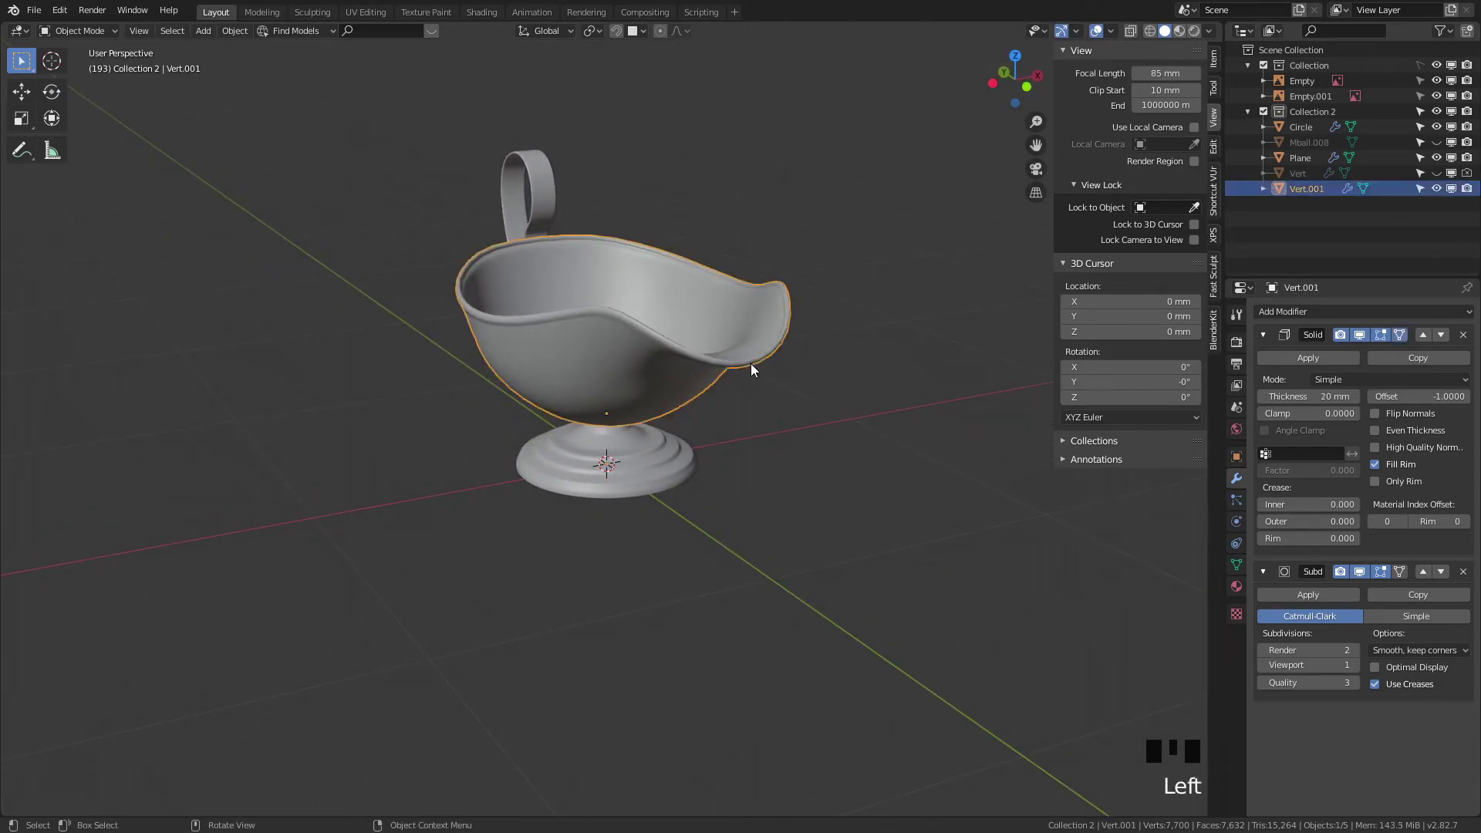
{"action": "key", "text": "Tab"}
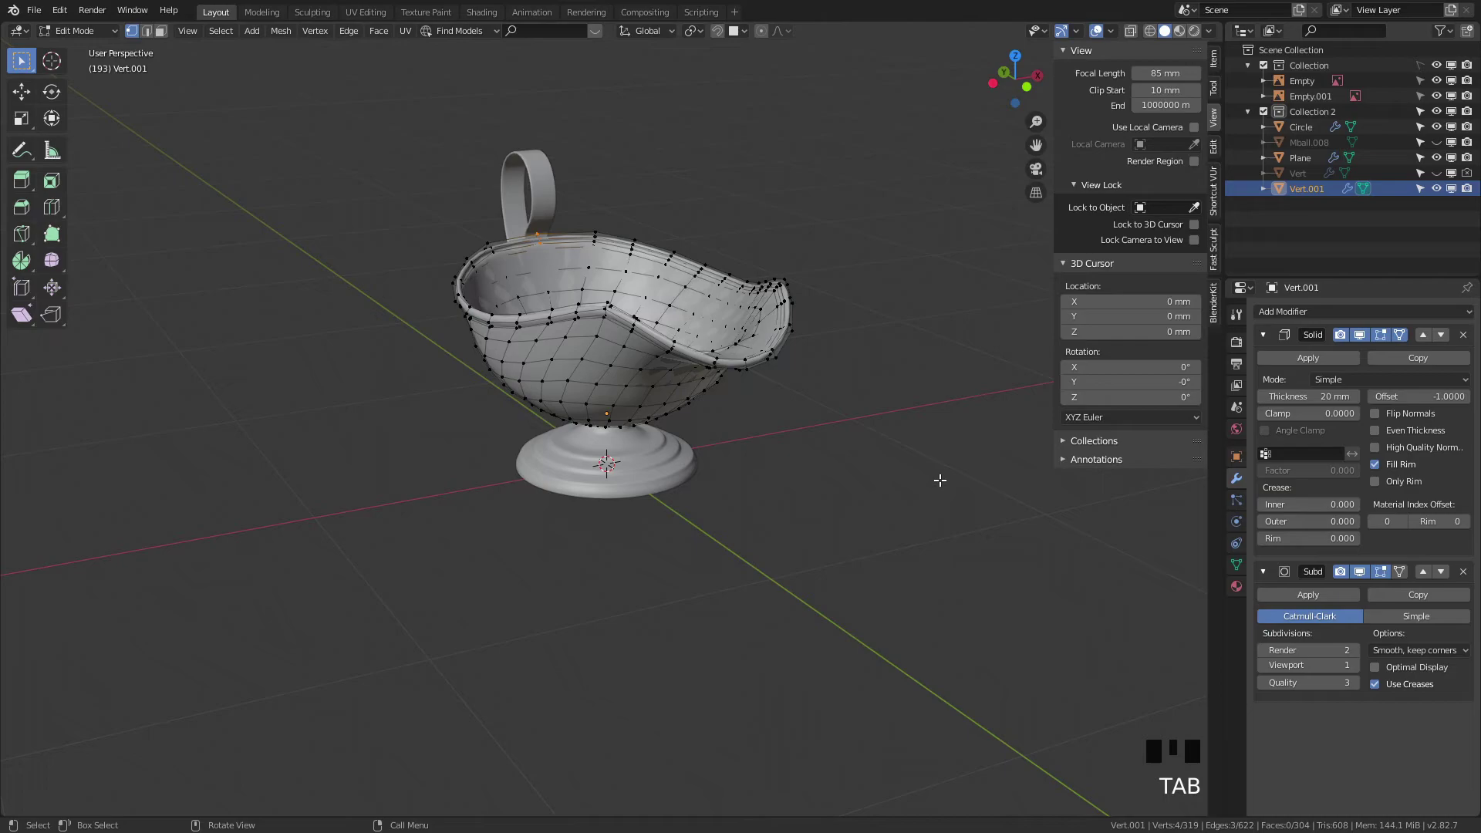
Step: Hide the bowl's Solidify modifier in the viewport and reopen its mesh in Edit Mode
{"action": "key", "text": "Tab"}
{"action": "left_click", "coordinate": [1399, 337]}
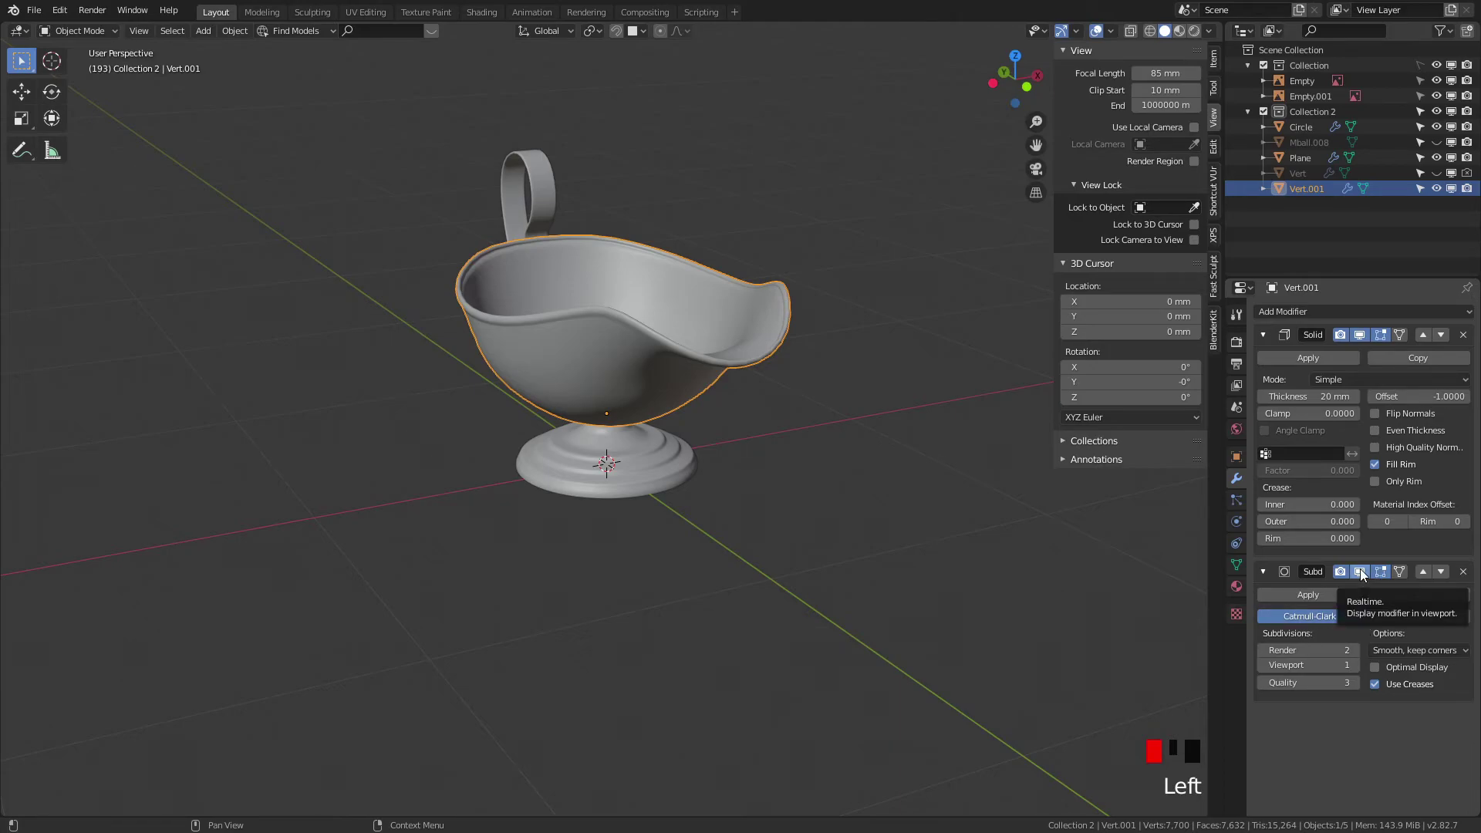
{"action": "left_click", "coordinate": [1360, 336]}
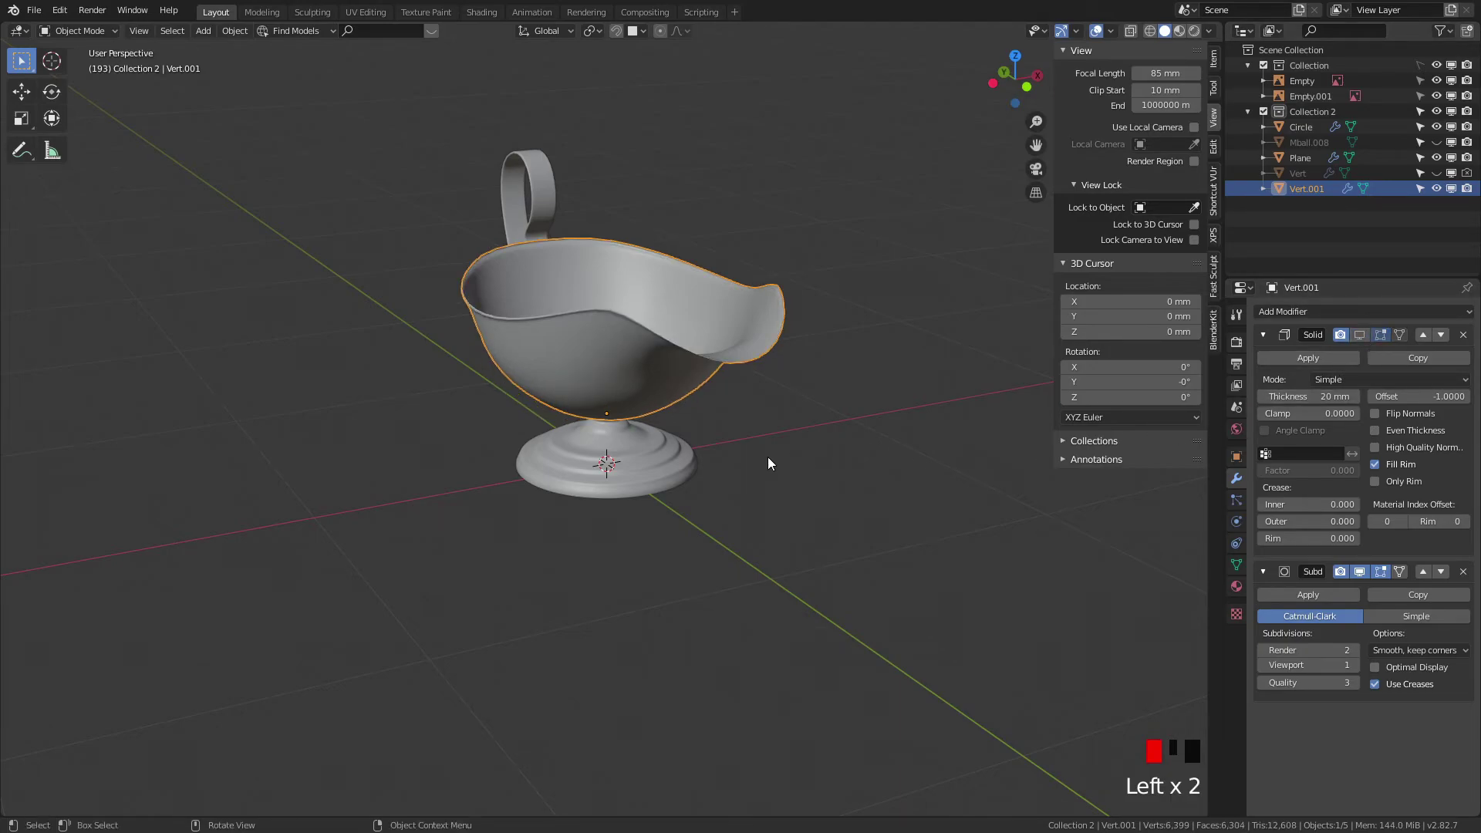
{"action": "key", "text": "Tab"}
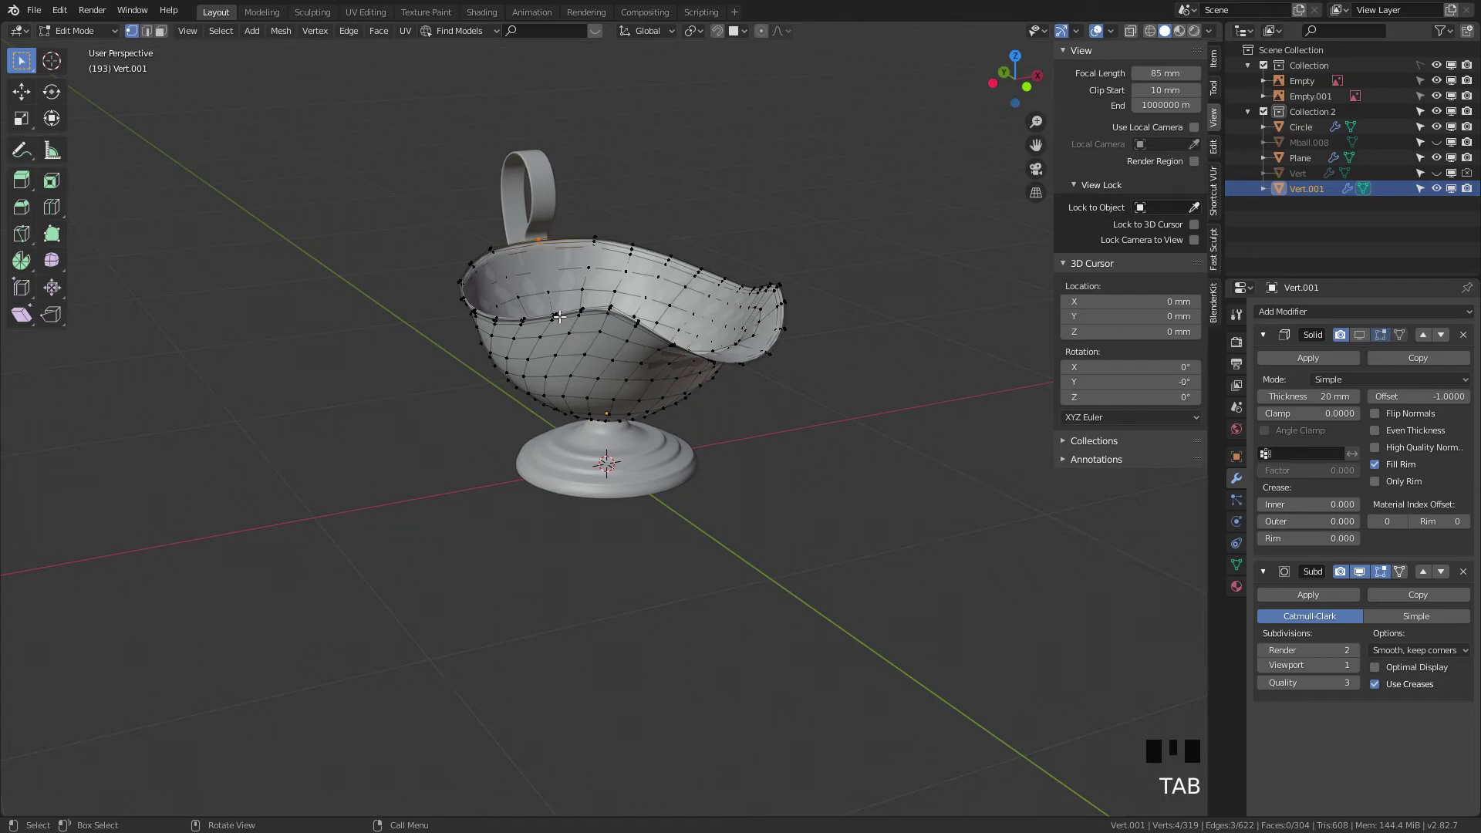
Step: Try to dissolve the edge loop running along the bowl's rim
{"action": "scroll", "coordinate": [560, 315], "scroll_direction": "up", "scroll_amount": 4}
{"action": "middle_click_drag", "start_coordinate": [564, 307], "coordinate": [624, 410], "text": "shift"}
{"action": "left_click", "coordinate": [484, 335], "text": "alt"}
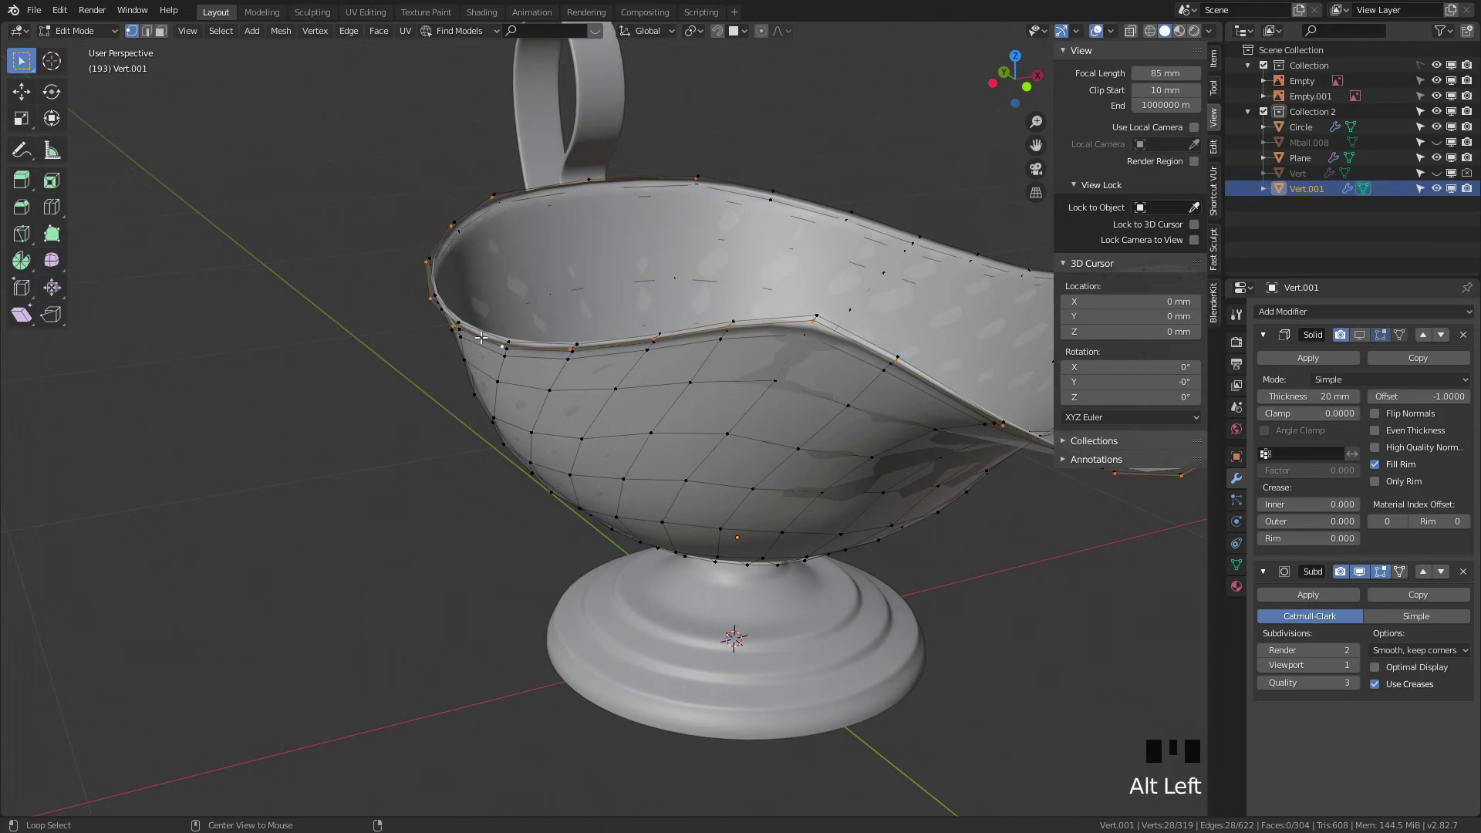
{"action": "middle_click_drag", "start_coordinate": [484, 335], "coordinate": [617, 360]}
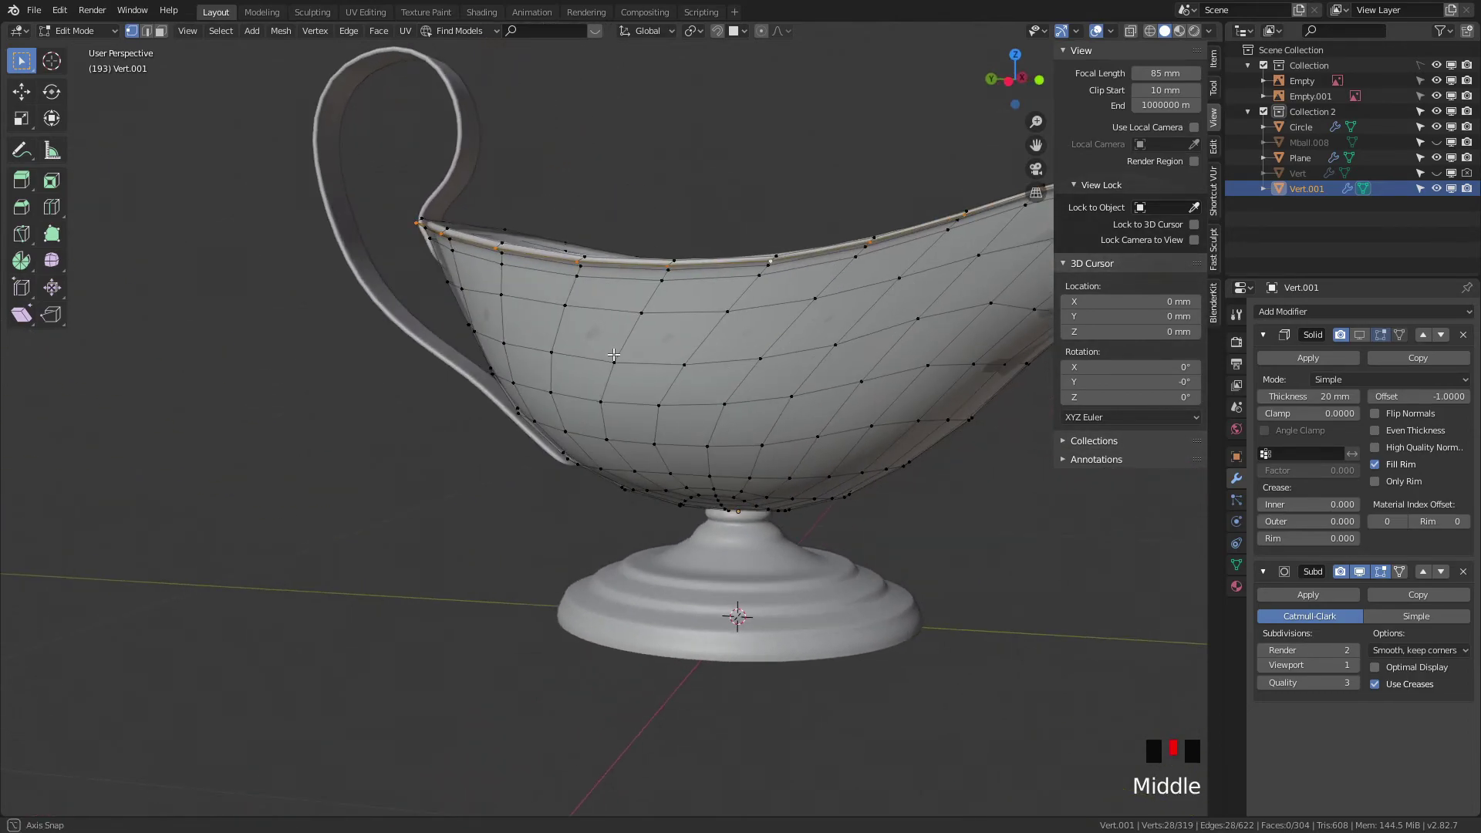
{"action": "key", "text": "x"}
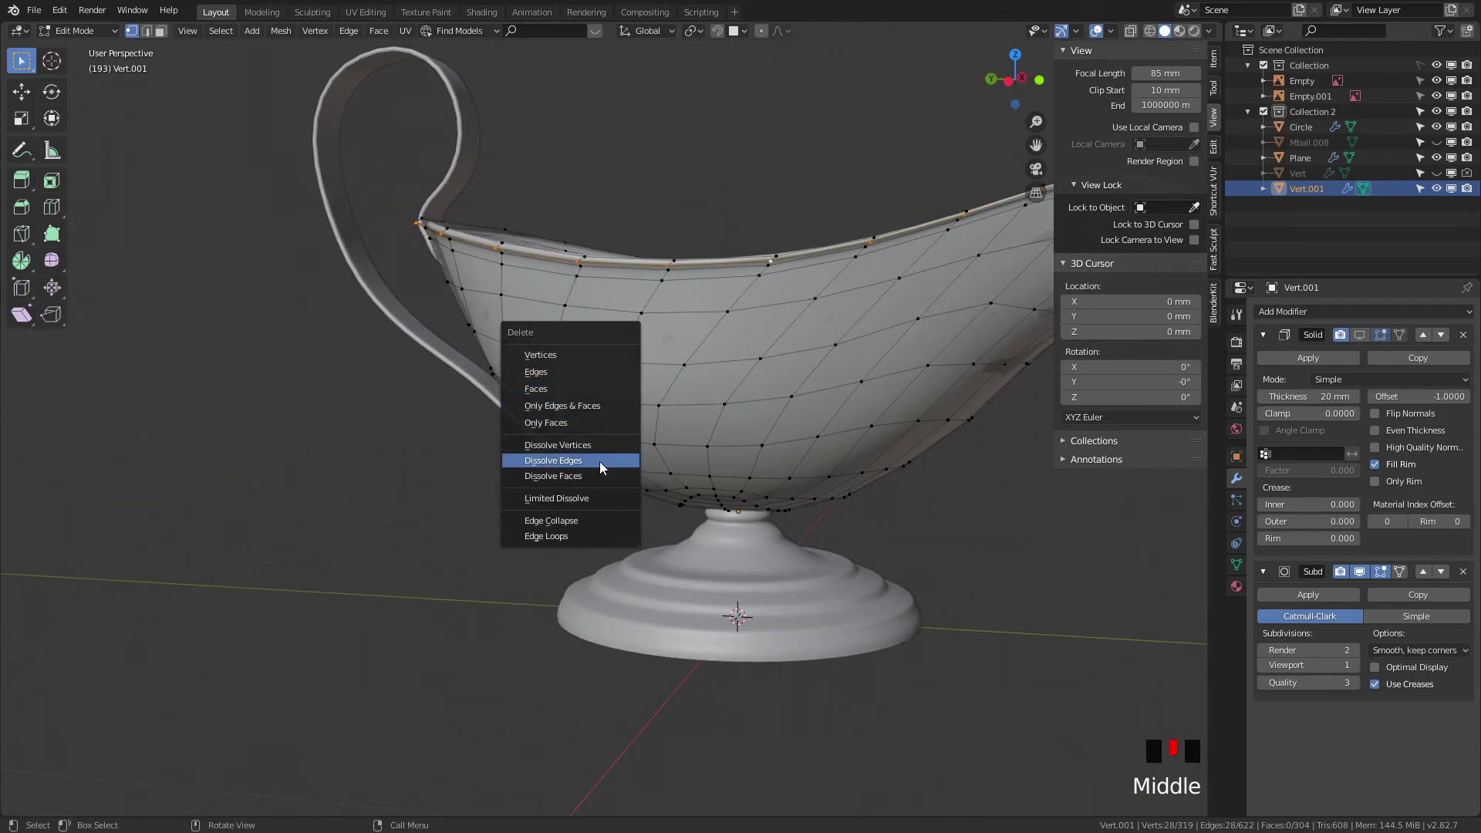
{"action": "left_click", "coordinate": [600, 463]}
{"action": "middle_click_drag", "start_coordinate": [694, 431], "coordinate": [609, 409]}
{"action": "scroll", "coordinate": [618, 452], "scroll_direction": "down", "scroll_amount": 3}
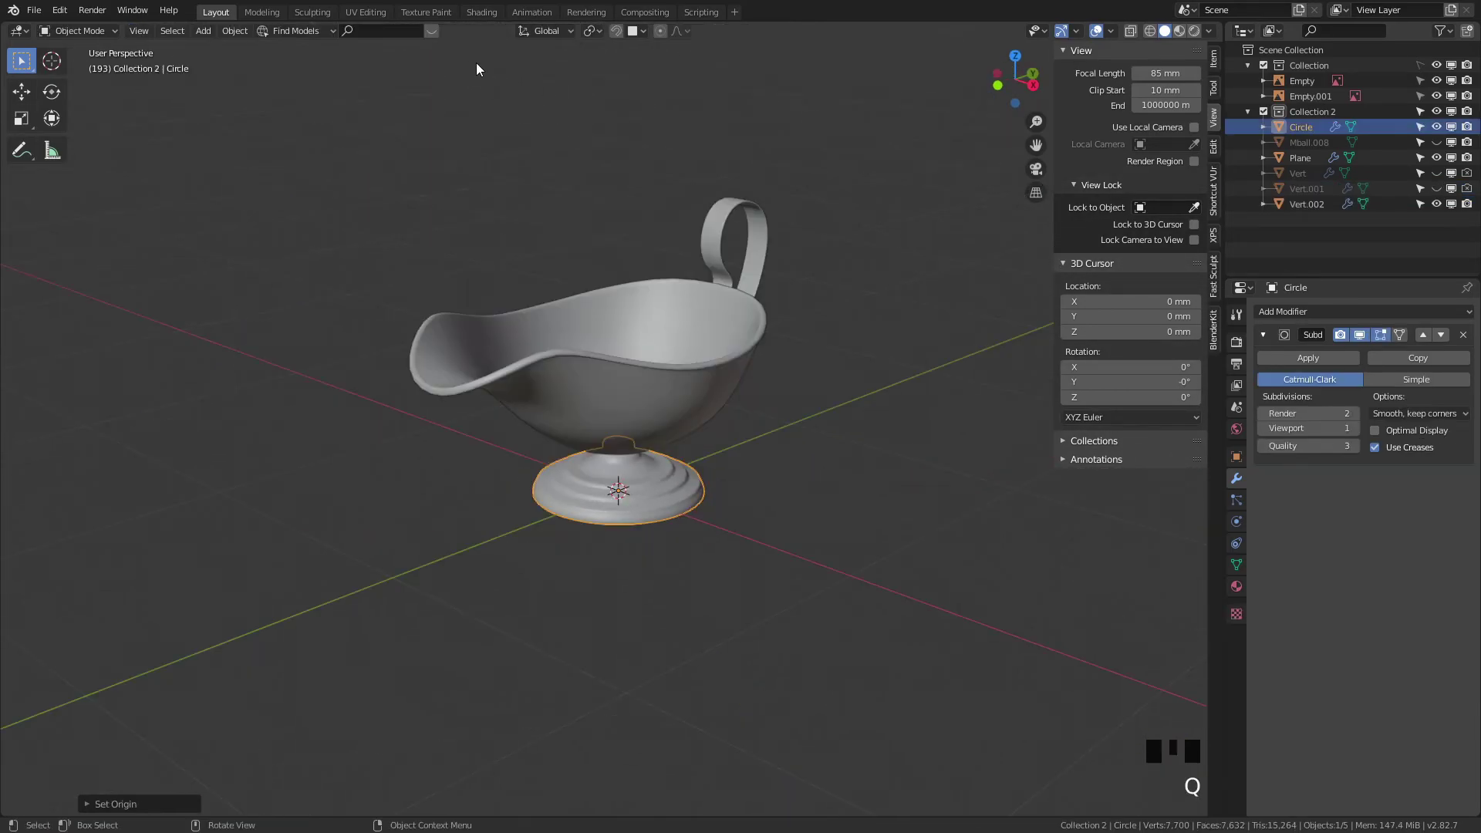
Step: In the Shading workspace, add a floor plane under the sauce boat, scale it by 100, and give it a new material
{"action": "left_click", "coordinate": [312, 11]}
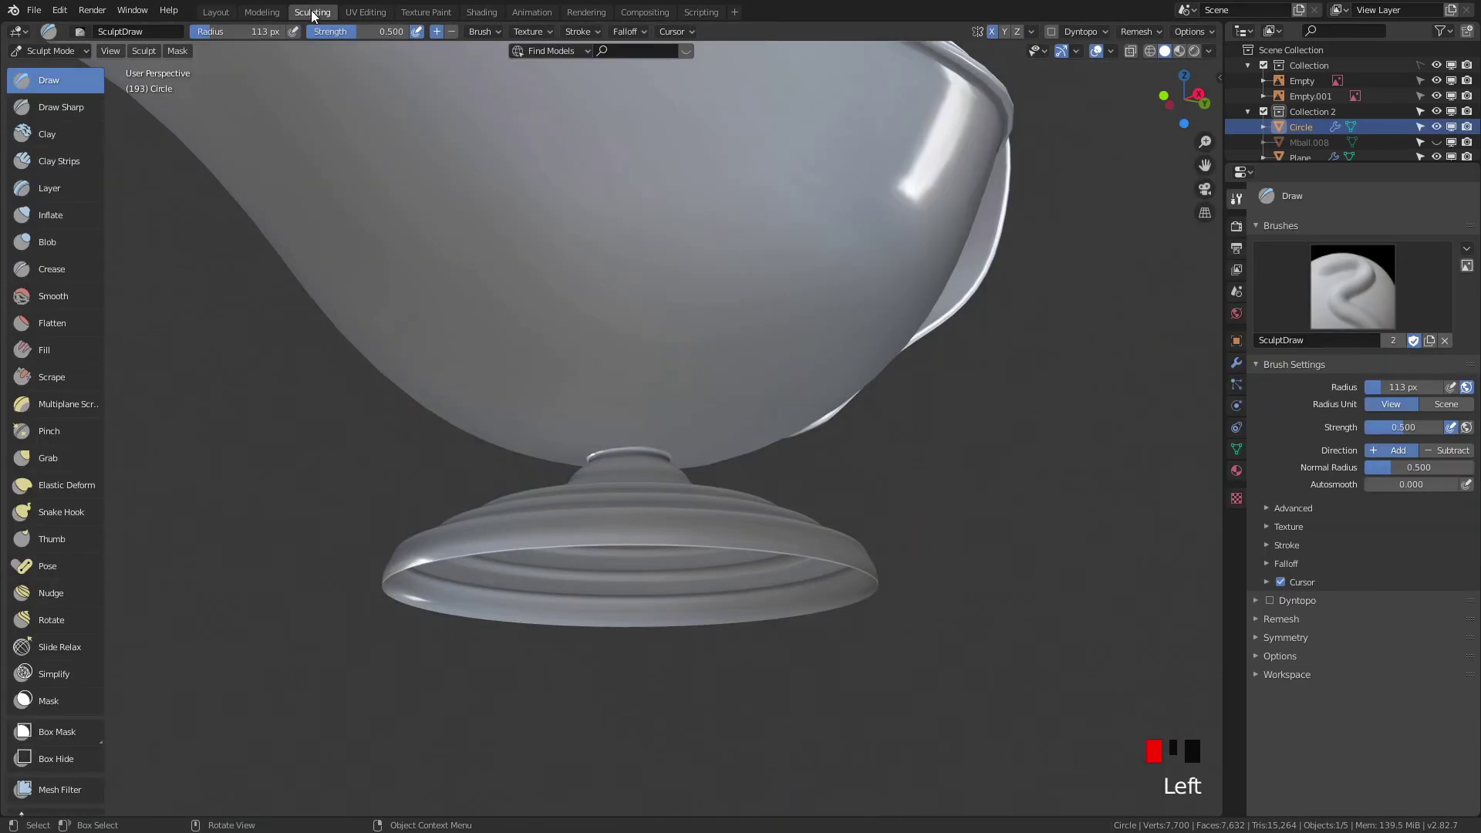
{"action": "left_click", "coordinate": [481, 11]}
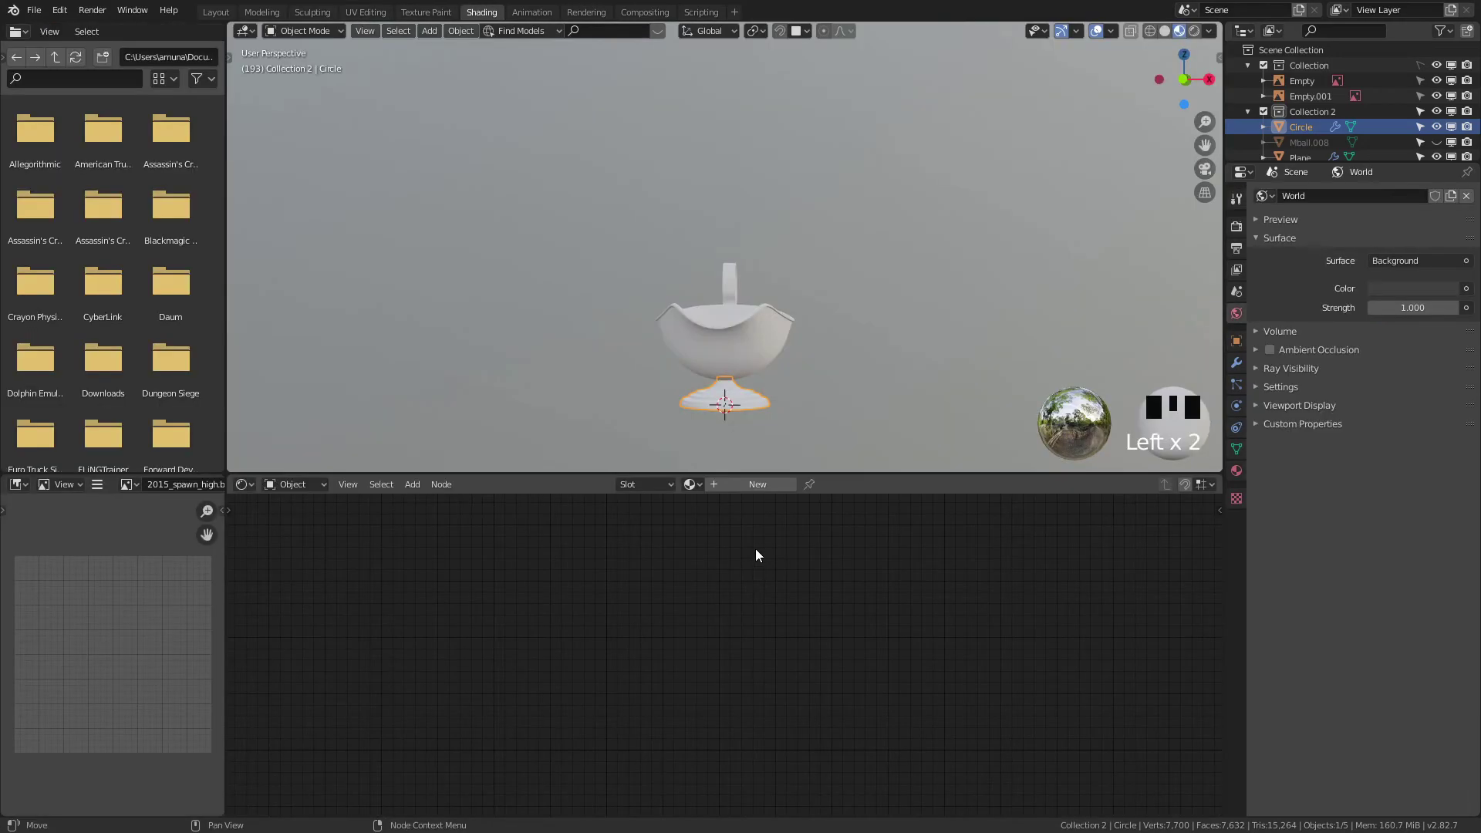
{"action": "middle_click_drag", "start_coordinate": [853, 357], "coordinate": [753, 274]}
{"action": "scroll", "coordinate": [781, 383], "scroll_direction": "up", "scroll_amount": 3}
{"action": "key", "text": "shift+a"}
{"action": "mouse_move", "coordinate": [811, 299]}
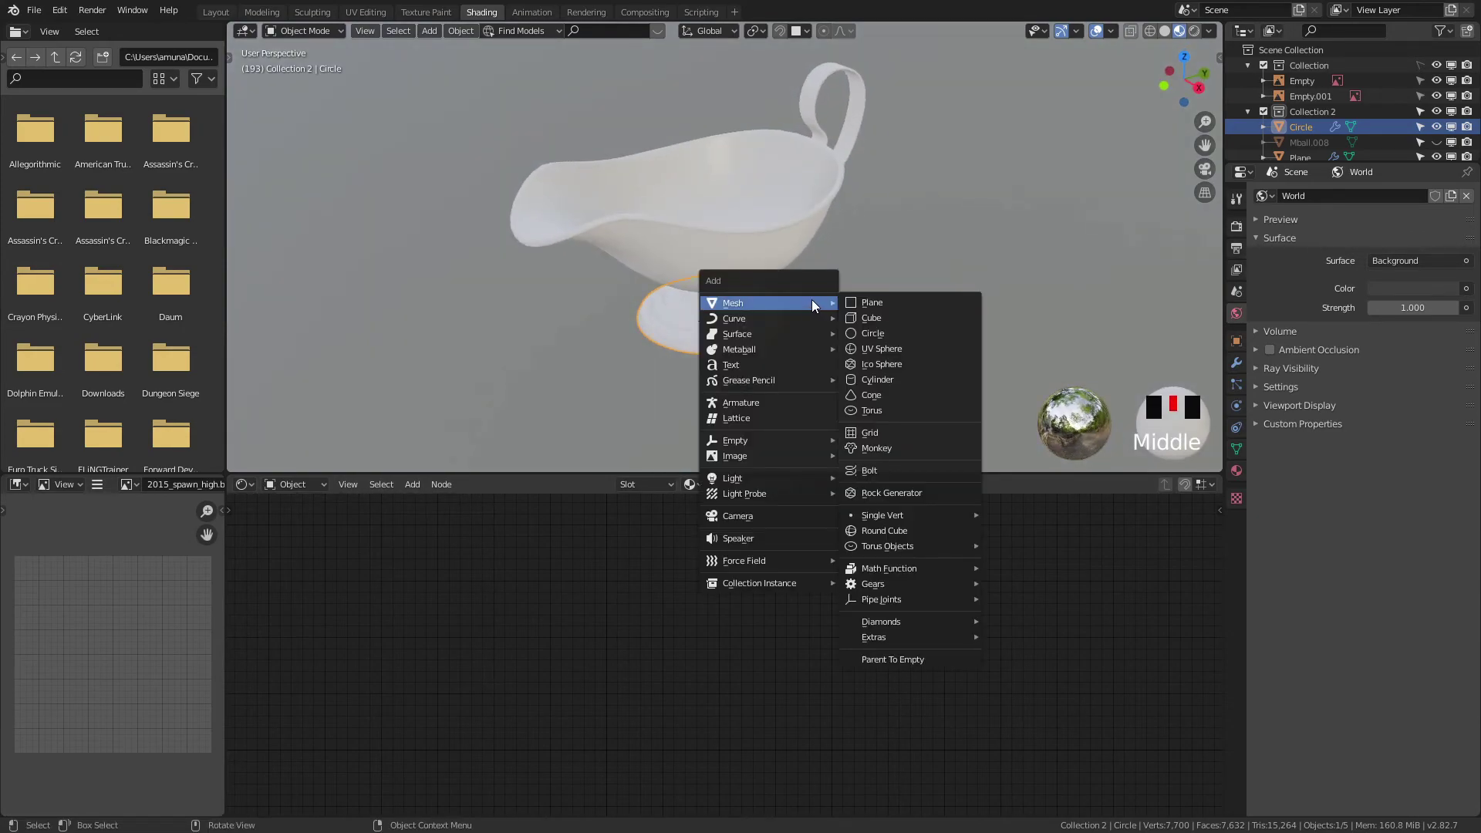
{"action": "left_click", "coordinate": [891, 305]}
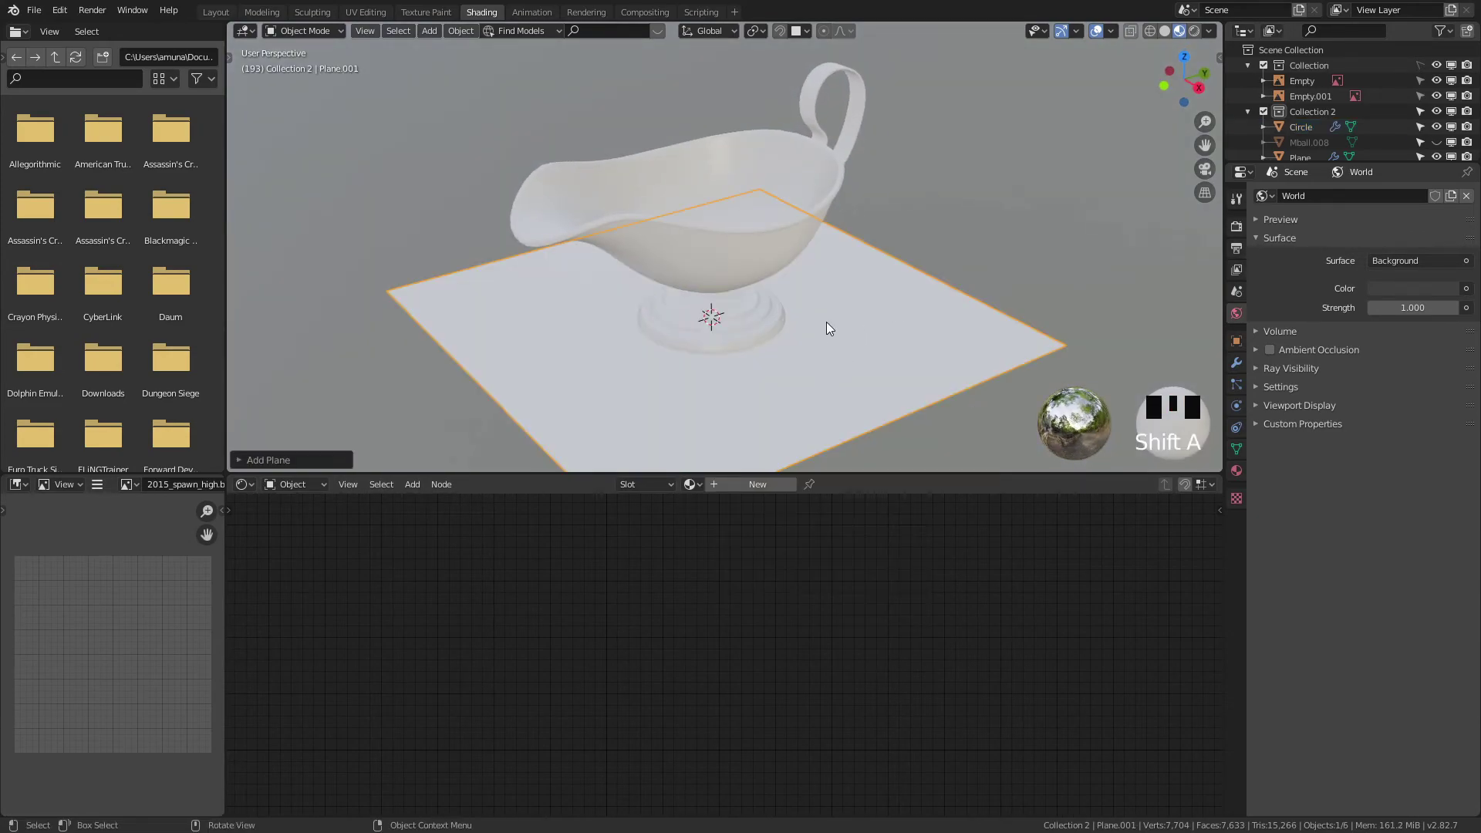
{"action": "type", "text": "s100"}
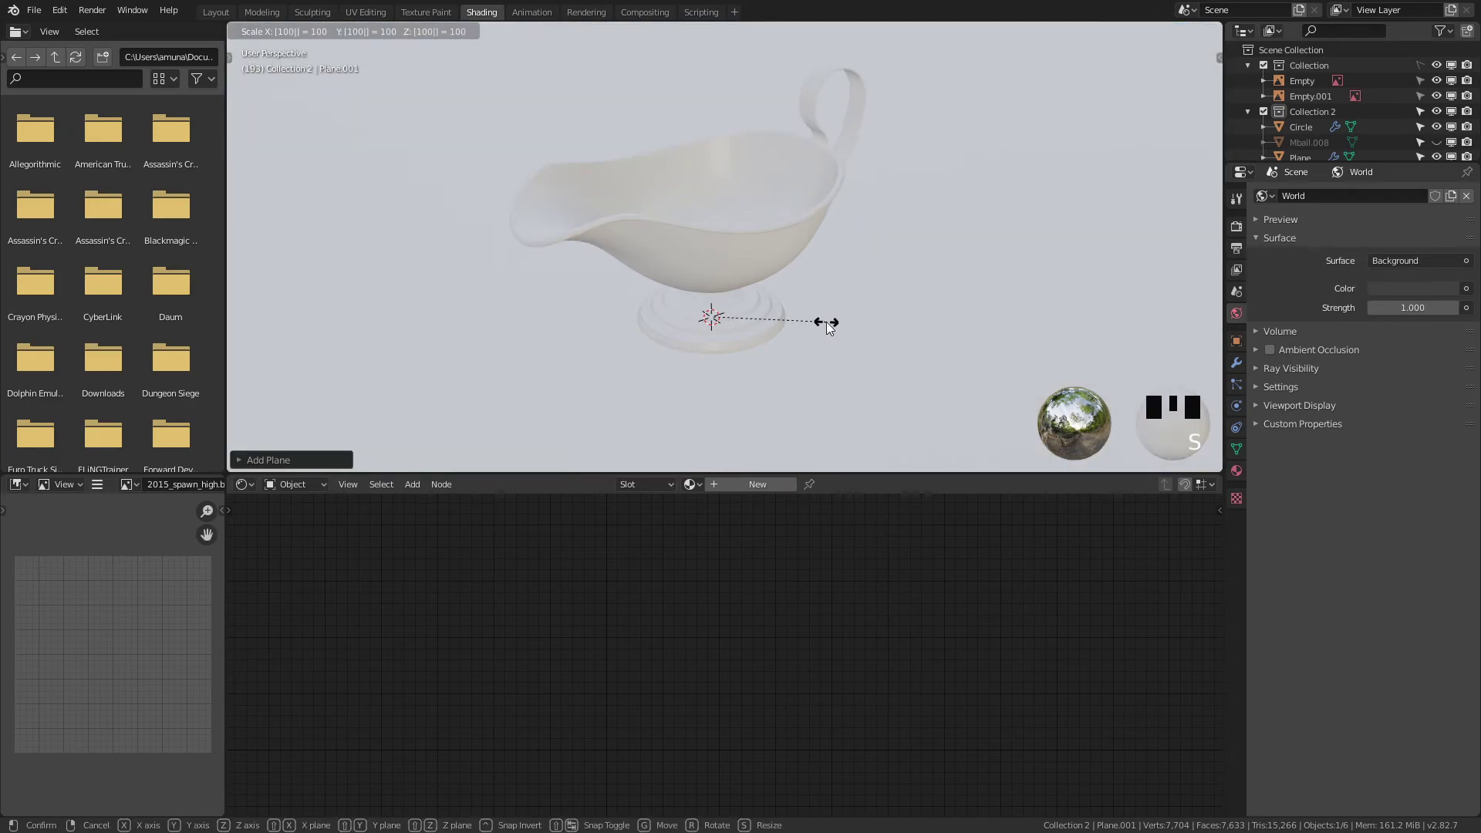
{"action": "key", "text": "Return"}
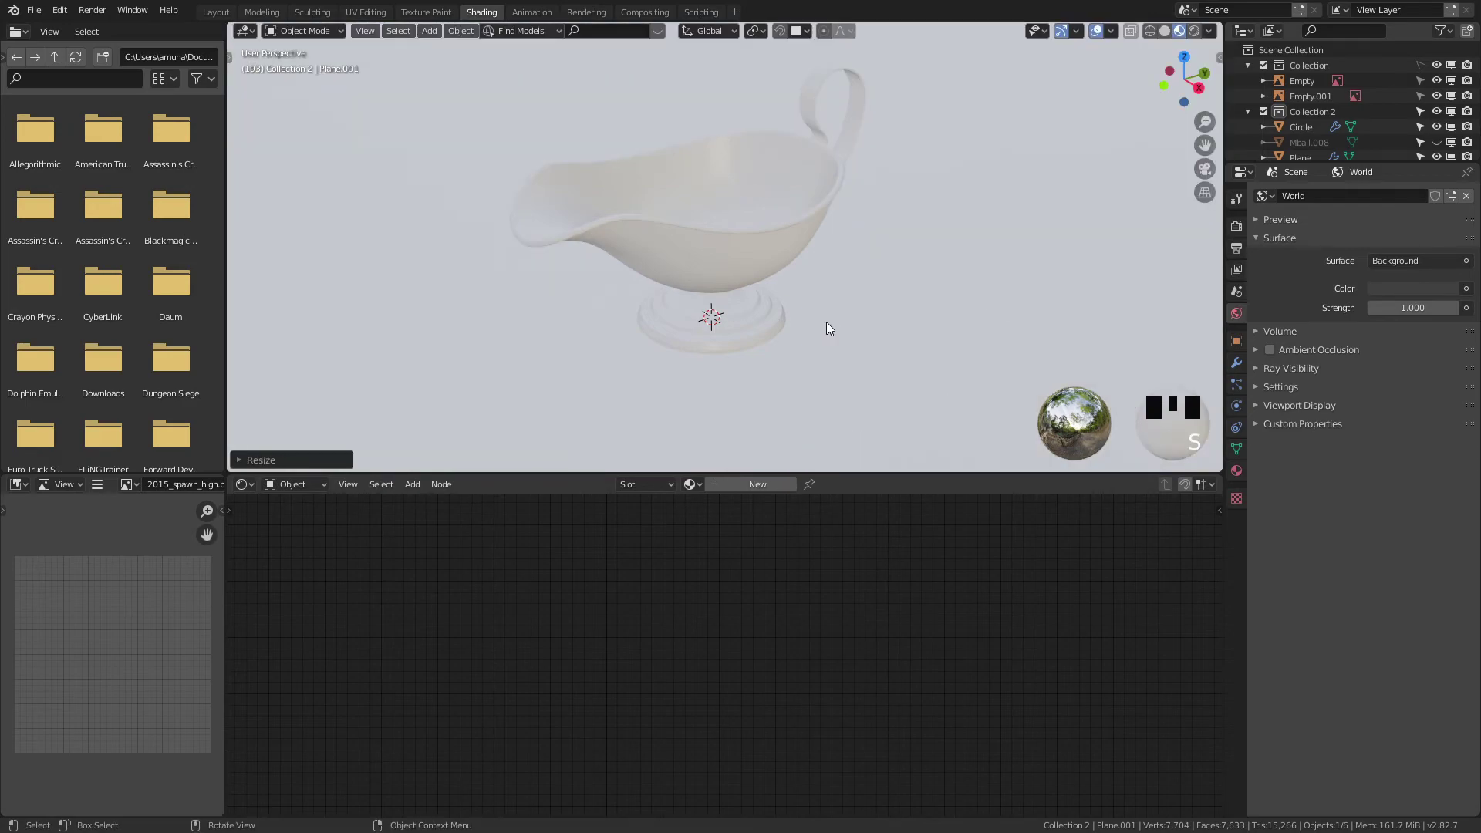
{"action": "left_click", "coordinate": [746, 483]}
Step: Give the foot a new material with Metallic 0.886 and Roughness 0.191
{"action": "left_click", "coordinate": [709, 335]}
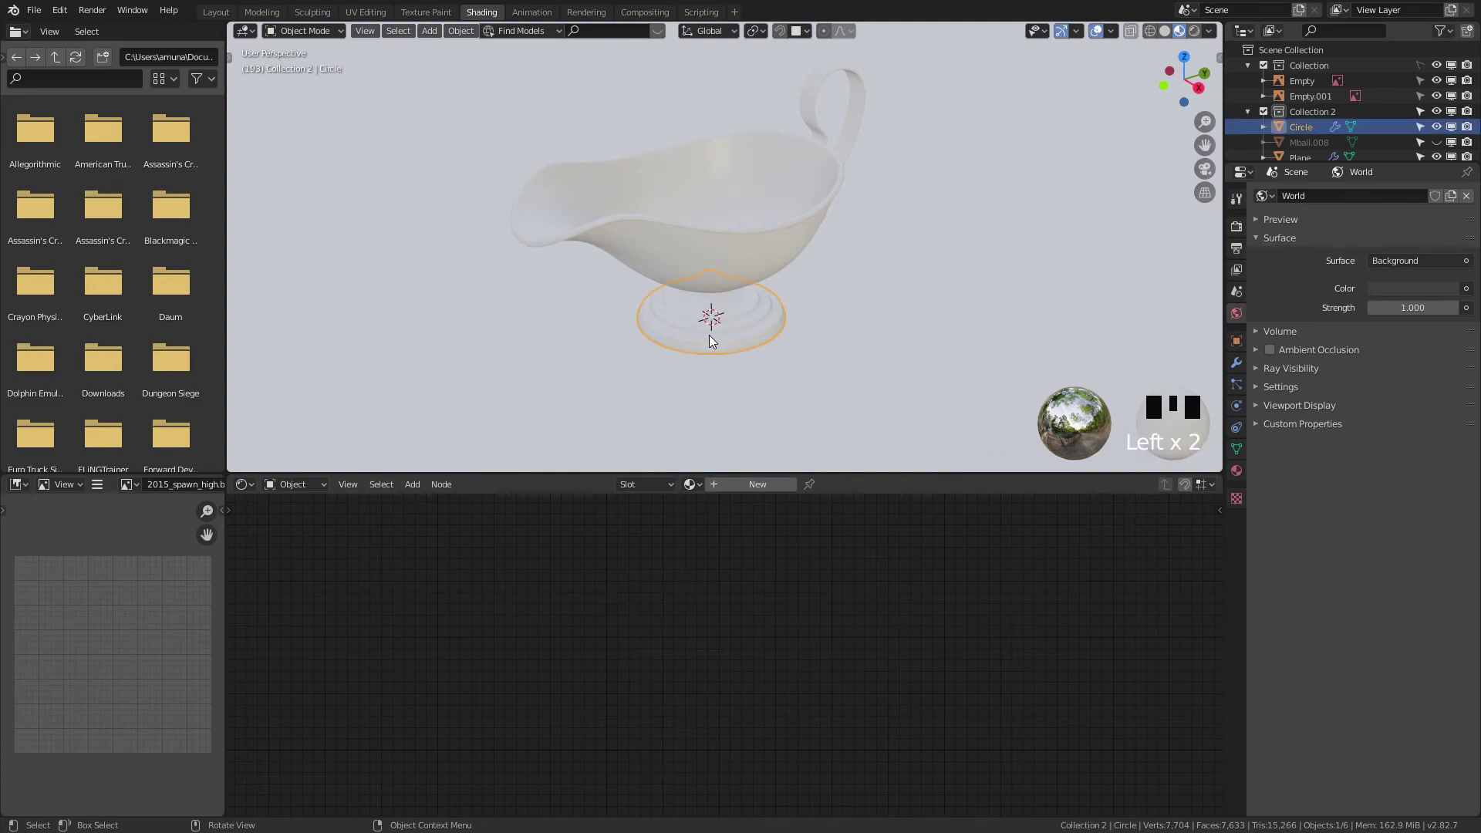
{"action": "left_click", "coordinate": [759, 483]}
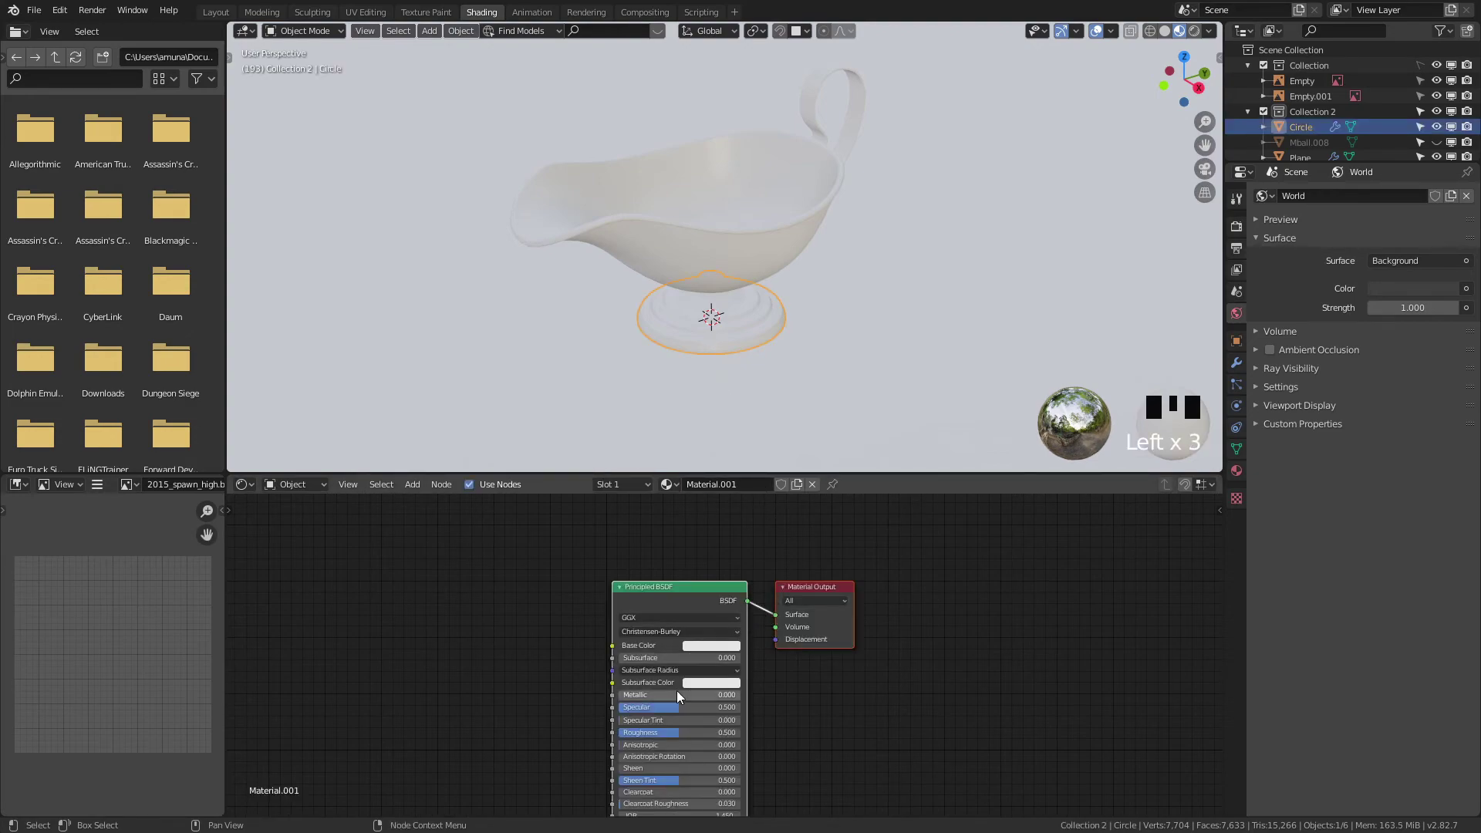
{"action": "left_click_drag", "start_coordinate": [658, 702], "coordinate": [776, 702]}
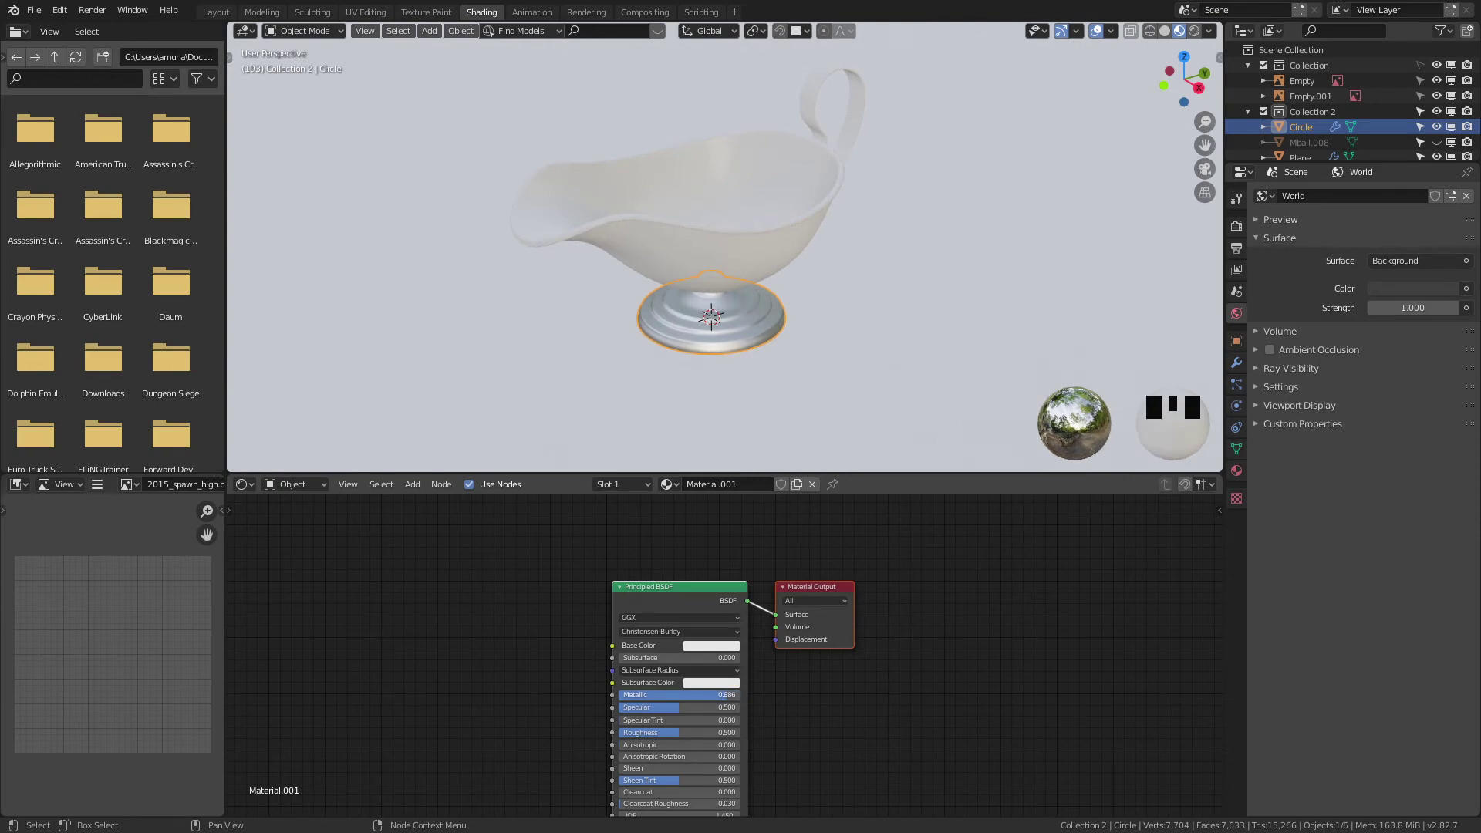
{"action": "left_click_drag", "start_coordinate": [685, 733], "coordinate": [665, 733]}
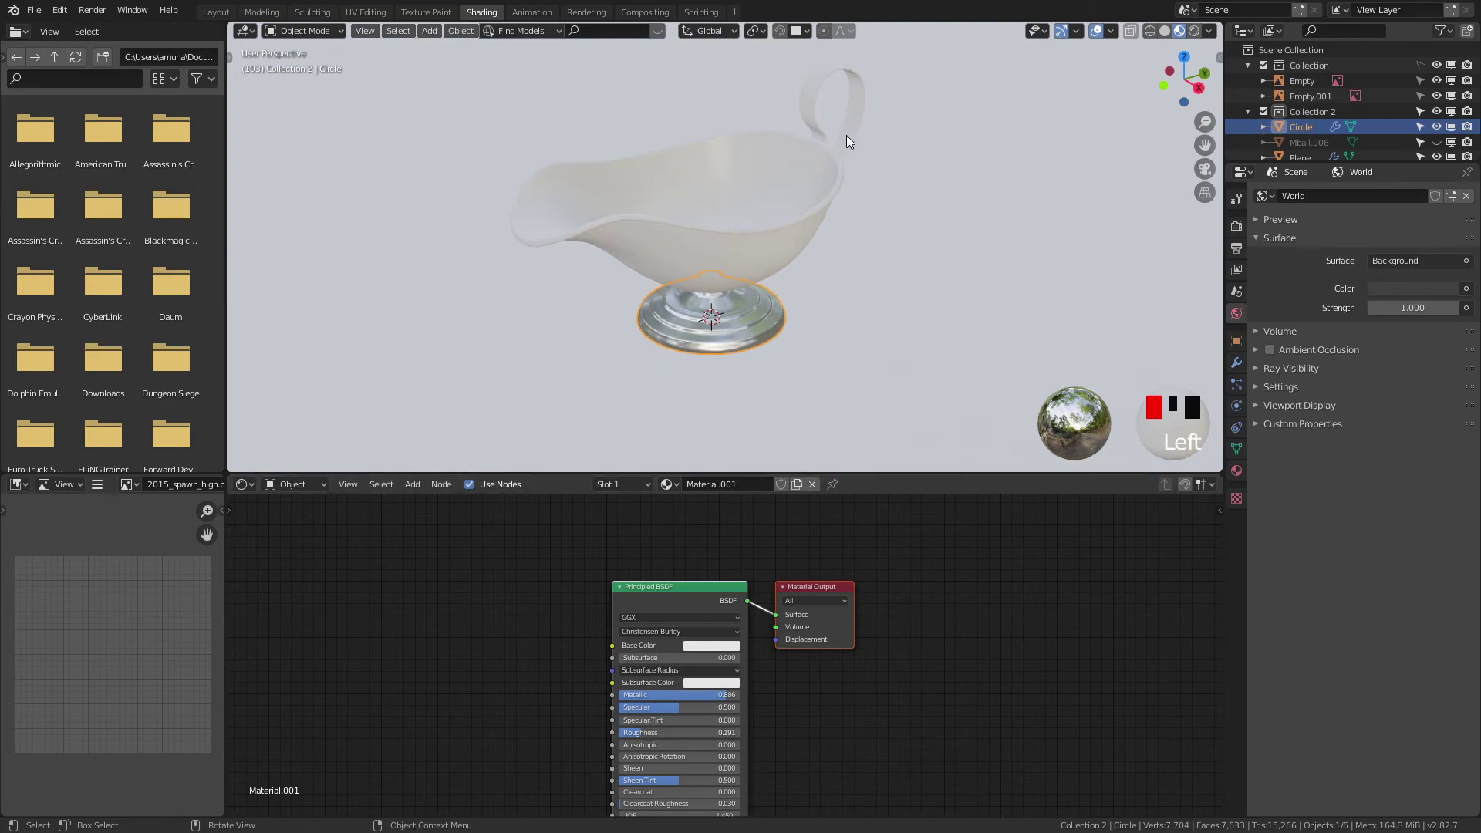
Step: Link the foot's metal material to the bowl and the handle, and end with the floor plane selected
{"action": "left_click", "coordinate": [799, 226]}
{"action": "left_click", "coordinate": [750, 278], "text": "shift"}
{"action": "left_click", "coordinate": [745, 303], "text": "shift"}
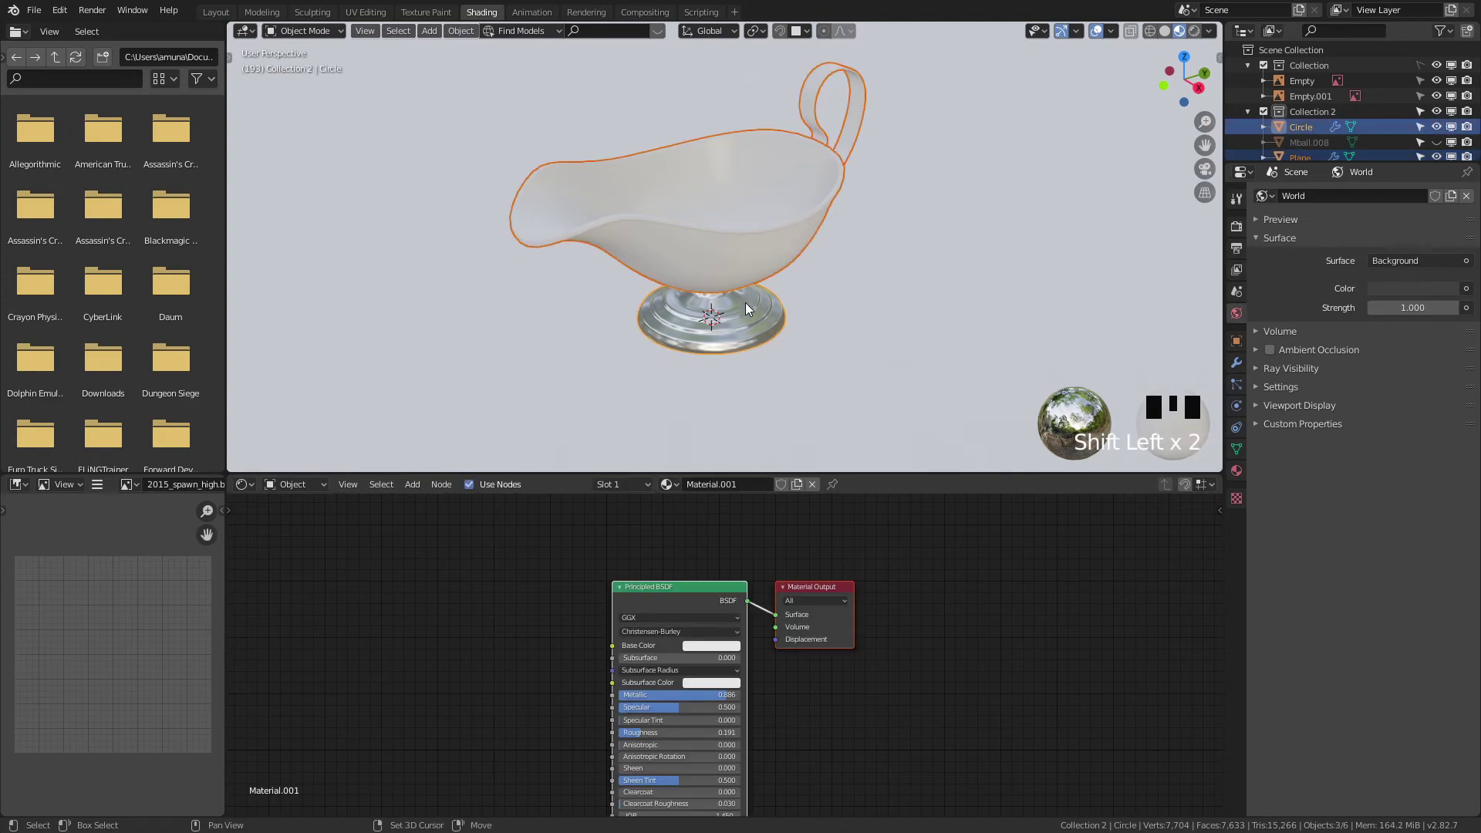
{"action": "key", "text": "ctrl+l"}
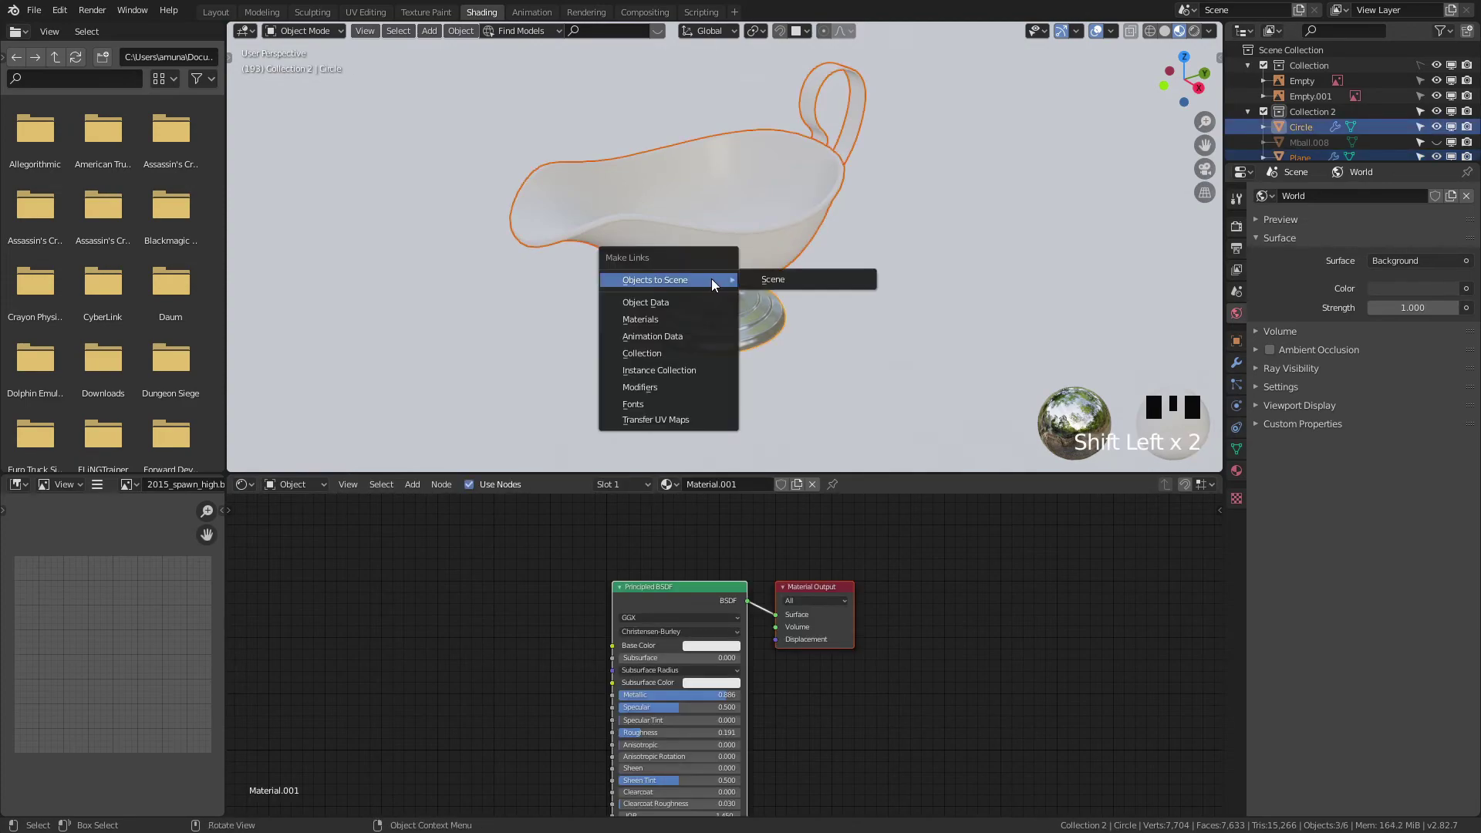
{"action": "key", "text": "Down"}
{"action": "key", "text": "Down"}
{"action": "key", "text": "Return"}
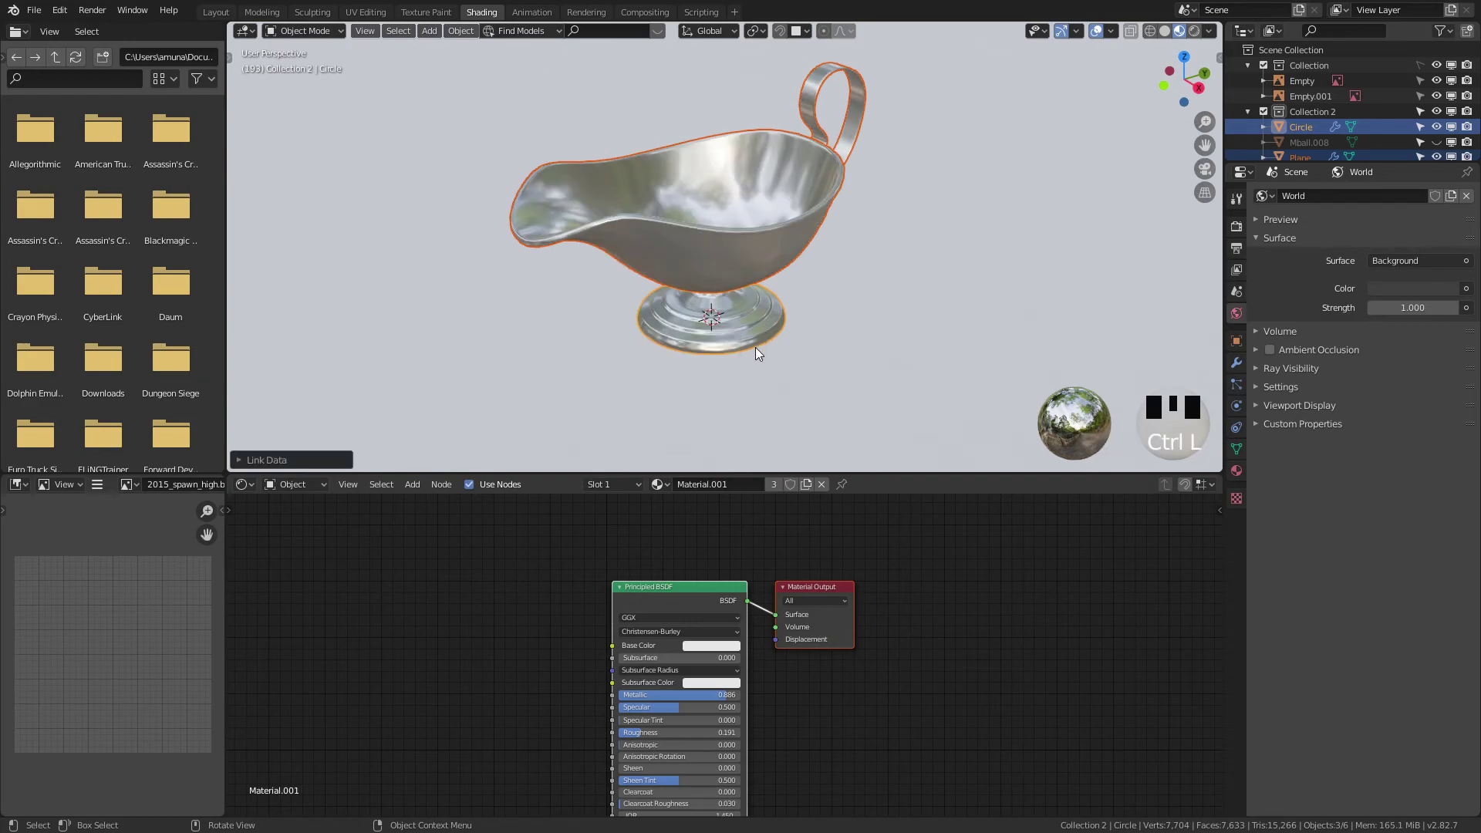
{"action": "left_click", "coordinate": [753, 397]}
Step: Add a Bump node to the foot's metal material and connect it to the Principled BSDF's Normal input
{"action": "middle_click_drag", "start_coordinate": [717, 377], "coordinate": [584, 368]}
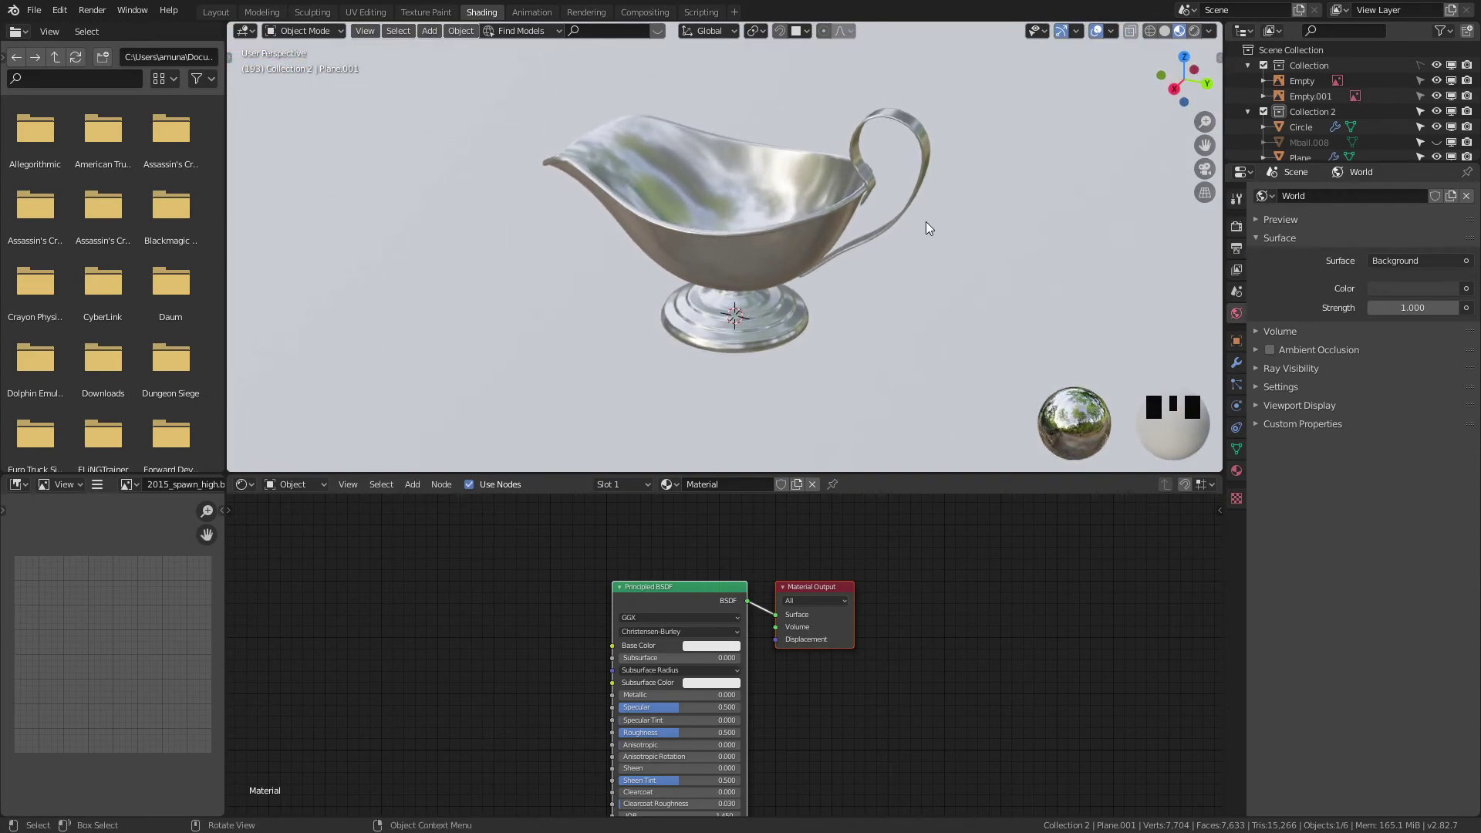
{"action": "middle_click_drag", "start_coordinate": [981, 148], "coordinate": [997, 275], "text": "shift"}
{"action": "scroll", "coordinate": [902, 227], "scroll_direction": "up", "scroll_amount": 2}
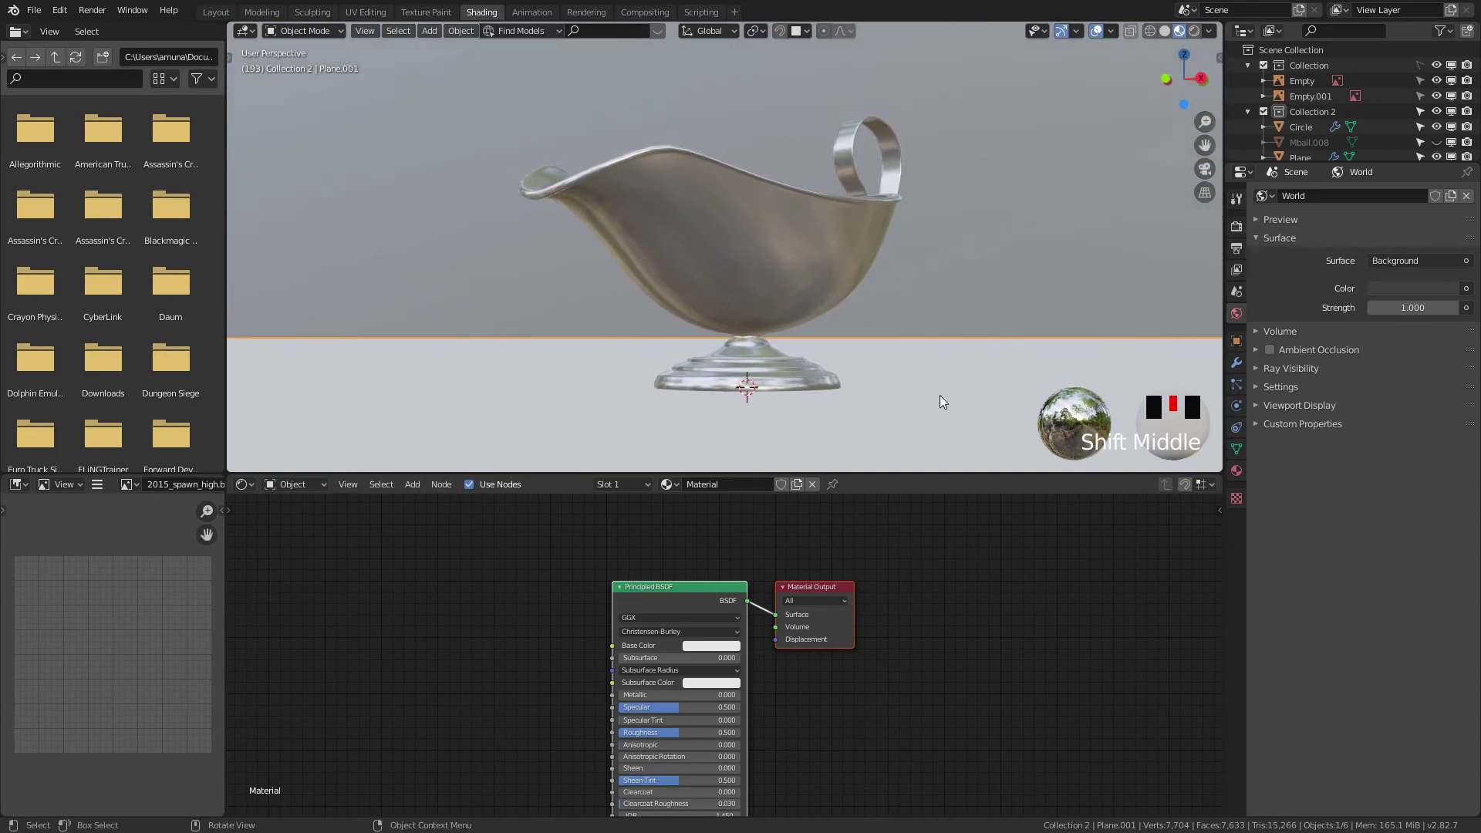
{"action": "left_click", "coordinate": [775, 379]}
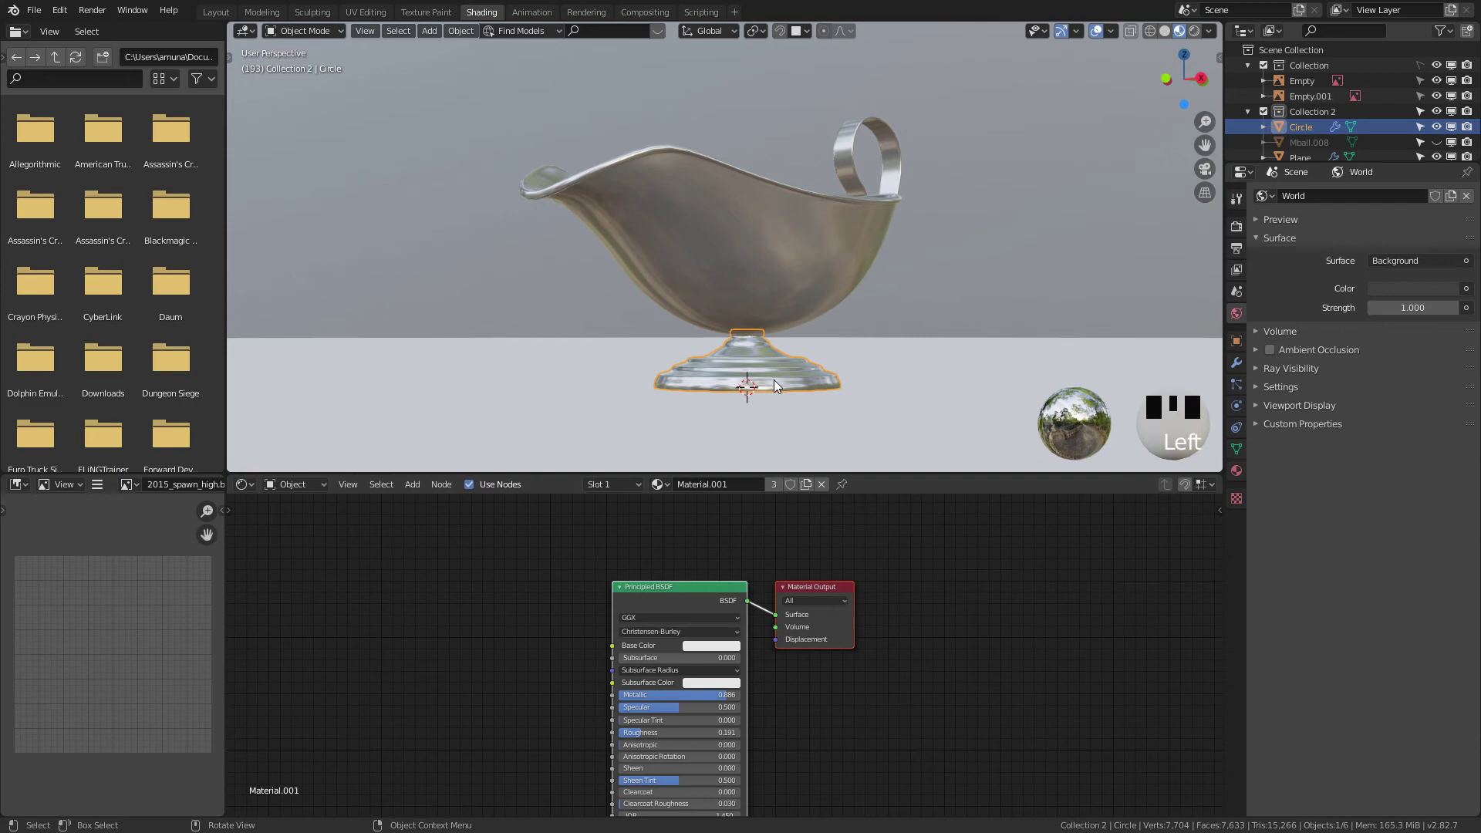
{"action": "middle_click_drag", "start_coordinate": [715, 678], "coordinate": [867, 529]}
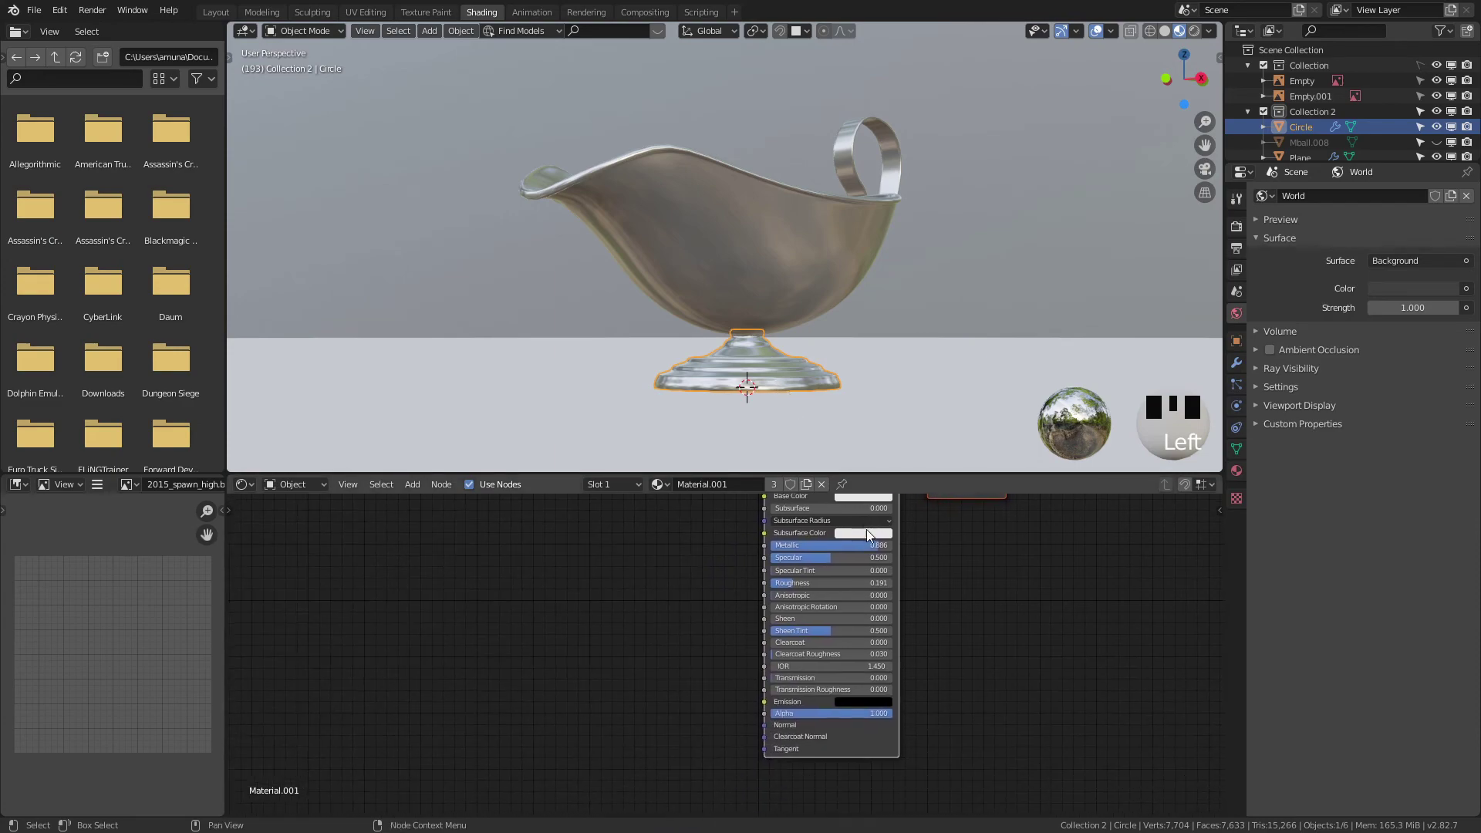
{"action": "key", "text": "shift+a"}
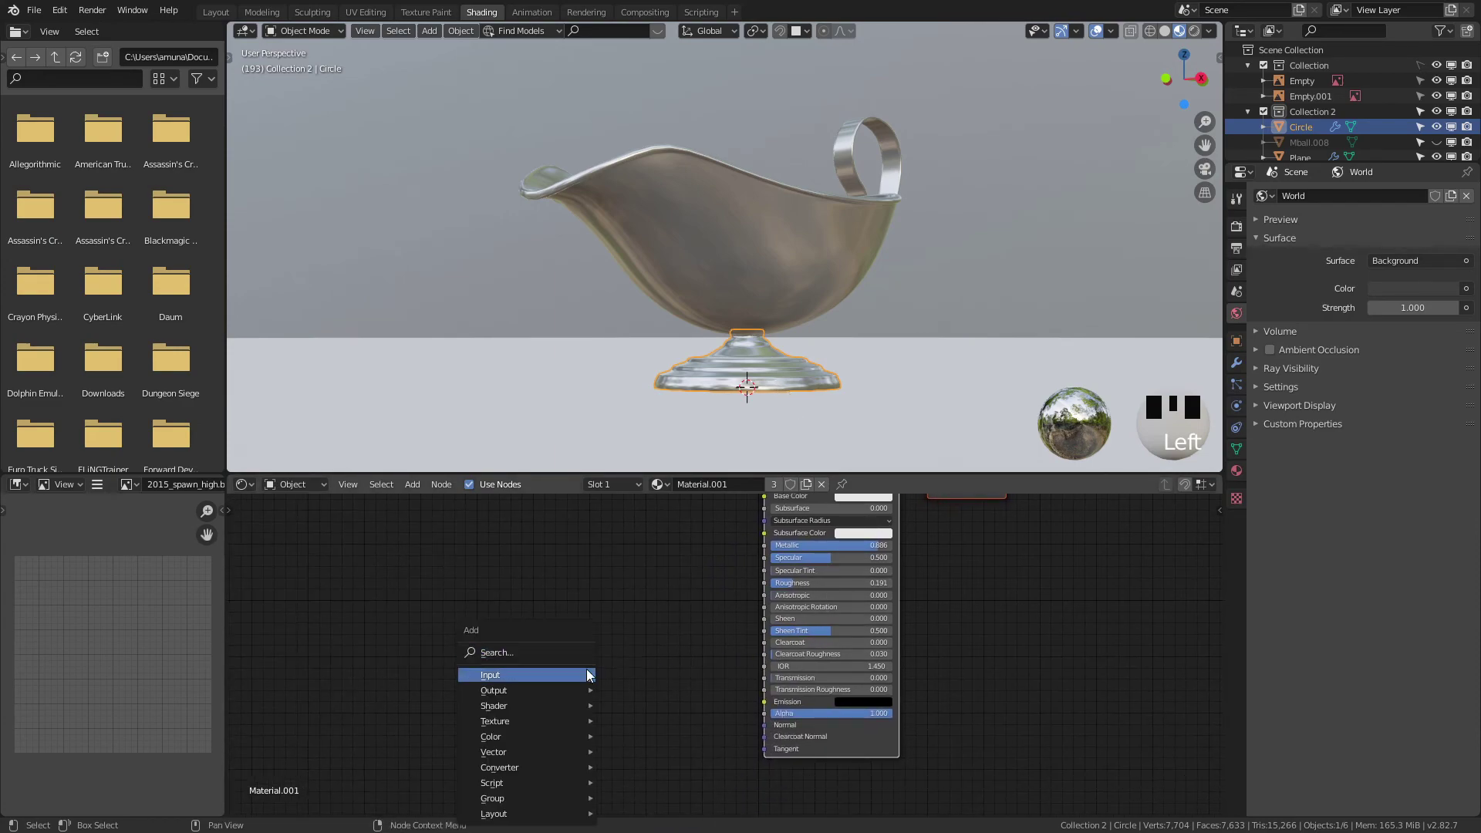
{"action": "mouse_move", "coordinate": [526, 769]}
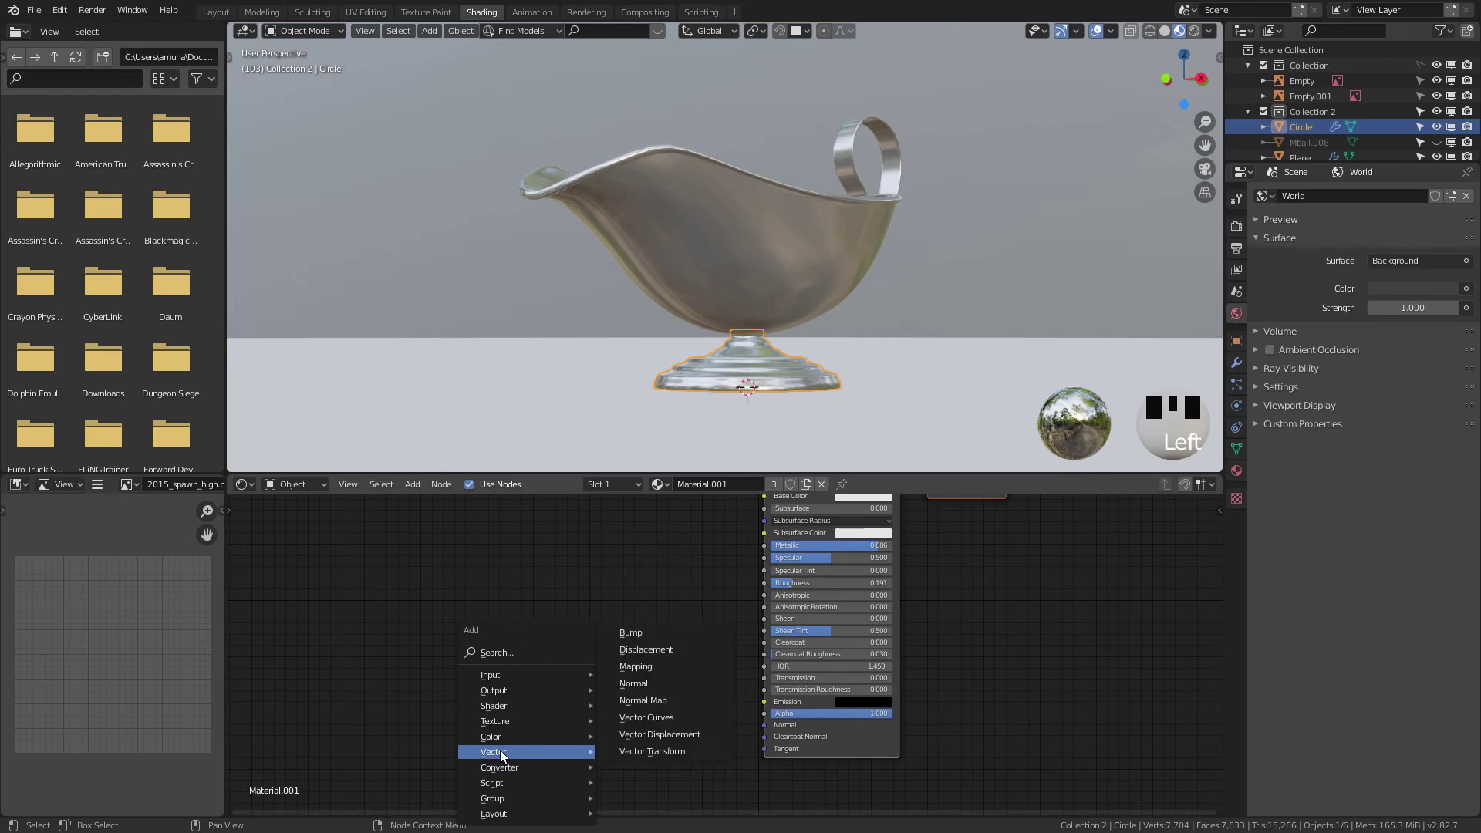
{"action": "left_click", "coordinate": [639, 632]}
{"action": "left_click", "coordinate": [589, 702]}
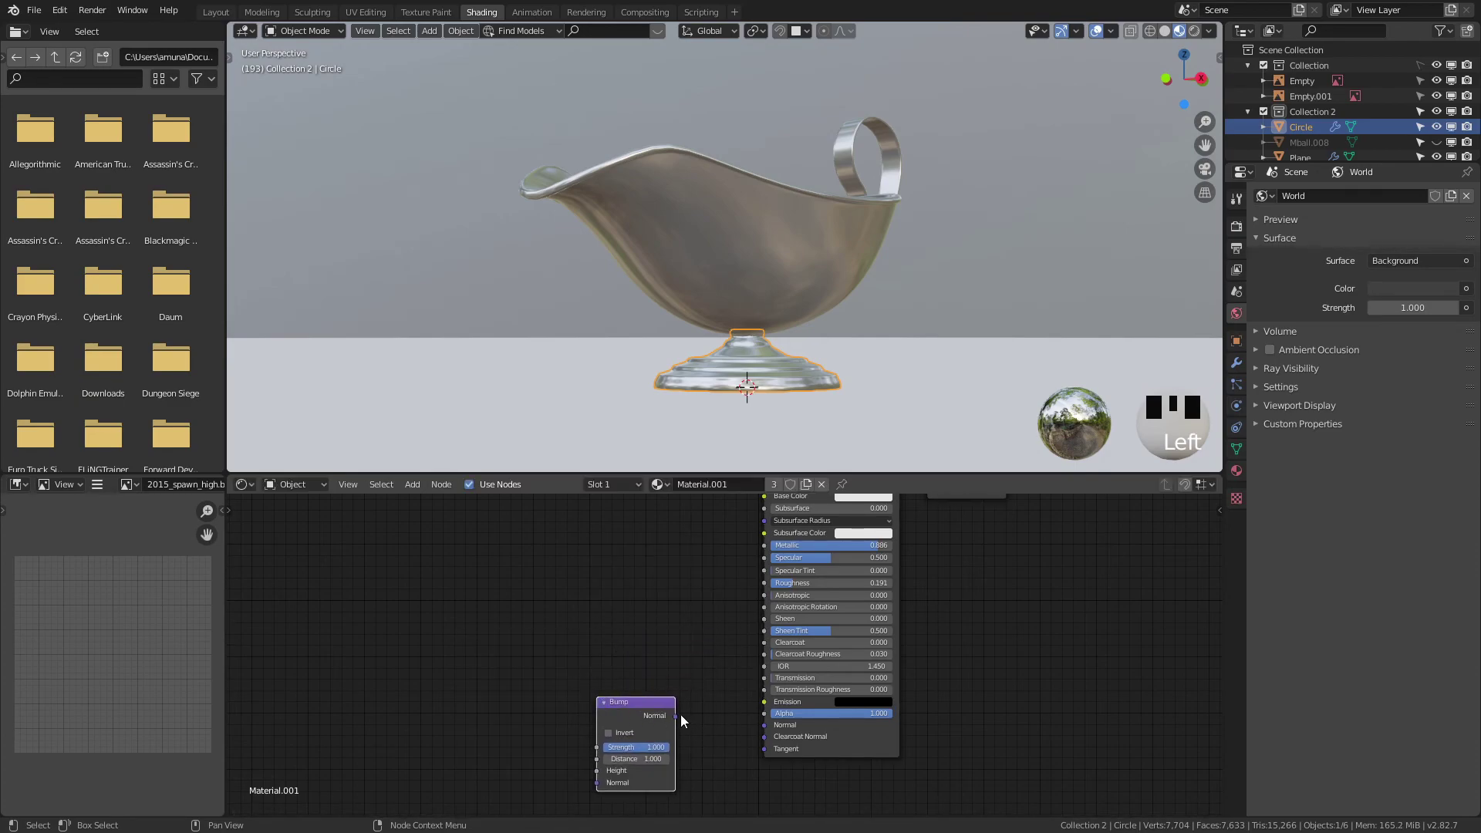
{"action": "left_click_drag", "start_coordinate": [678, 714], "coordinate": [764, 724]}
Step: Add a Noise Texture node and connect its Color output to the Bump node's Height input
{"action": "key", "text": "shift+a"}
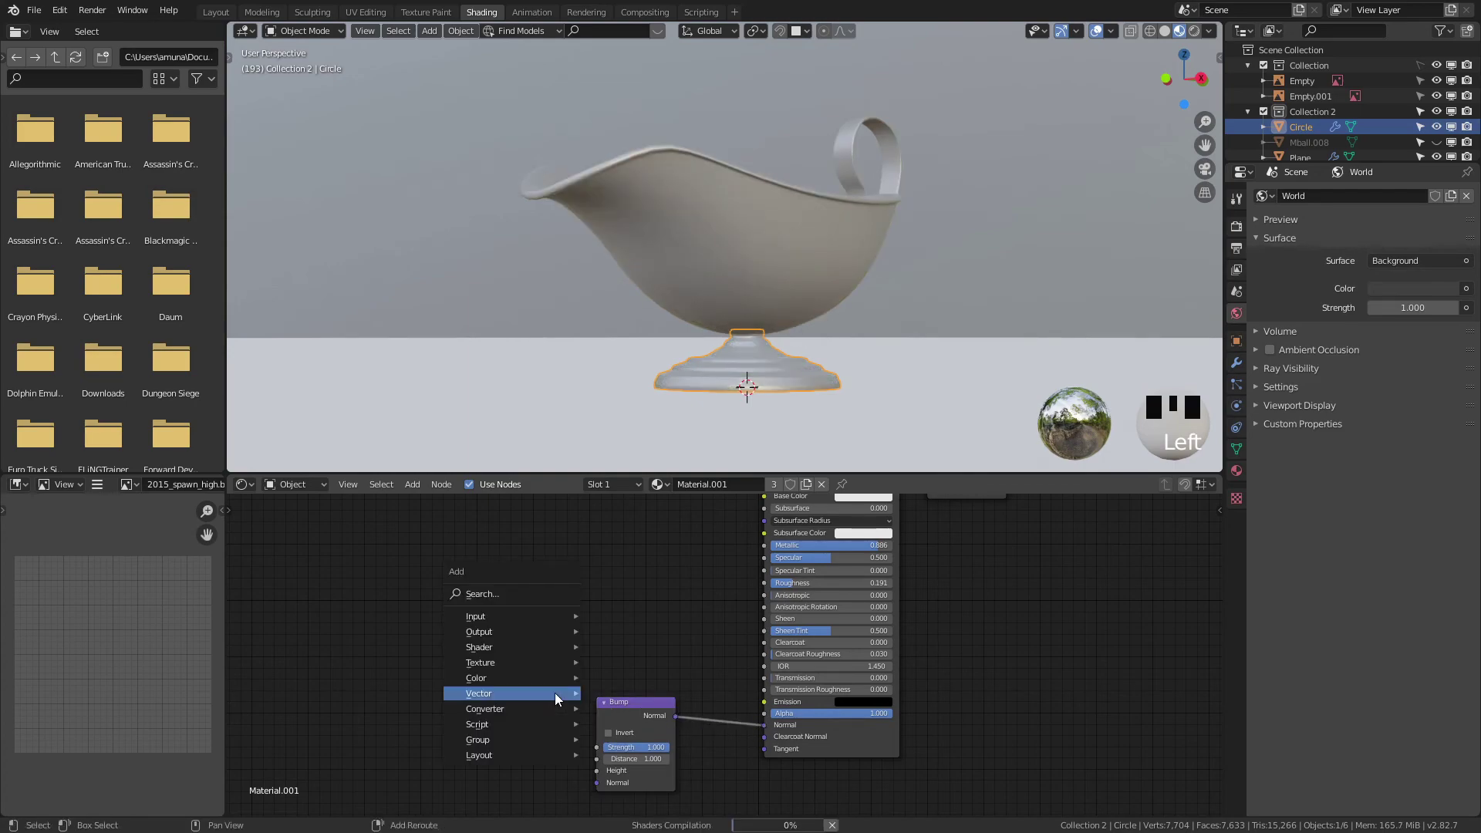
{"action": "mouse_move", "coordinate": [531, 662]}
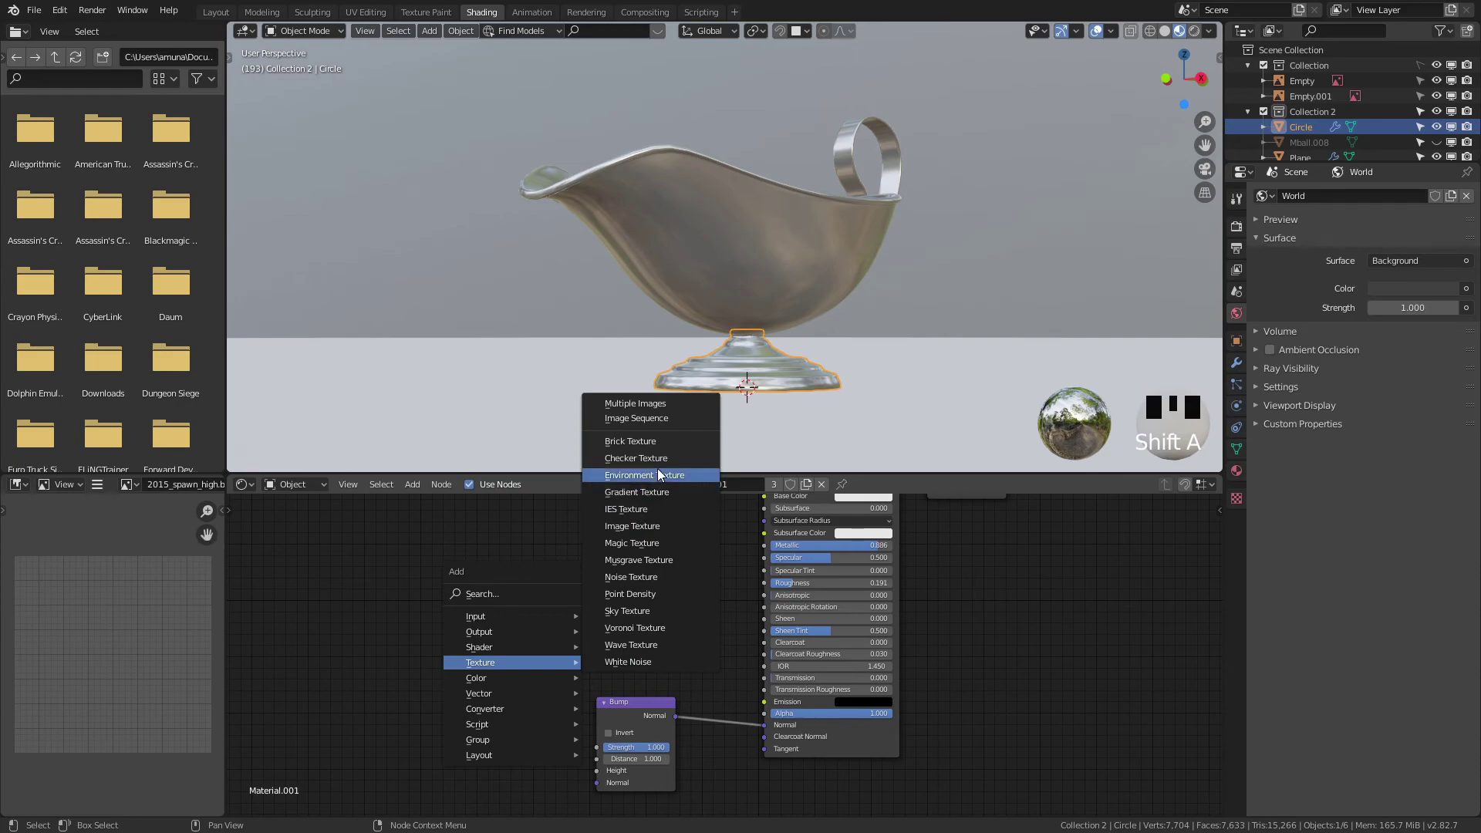
{"action": "left_click", "coordinate": [628, 580]}
{"action": "left_click", "coordinate": [529, 707]}
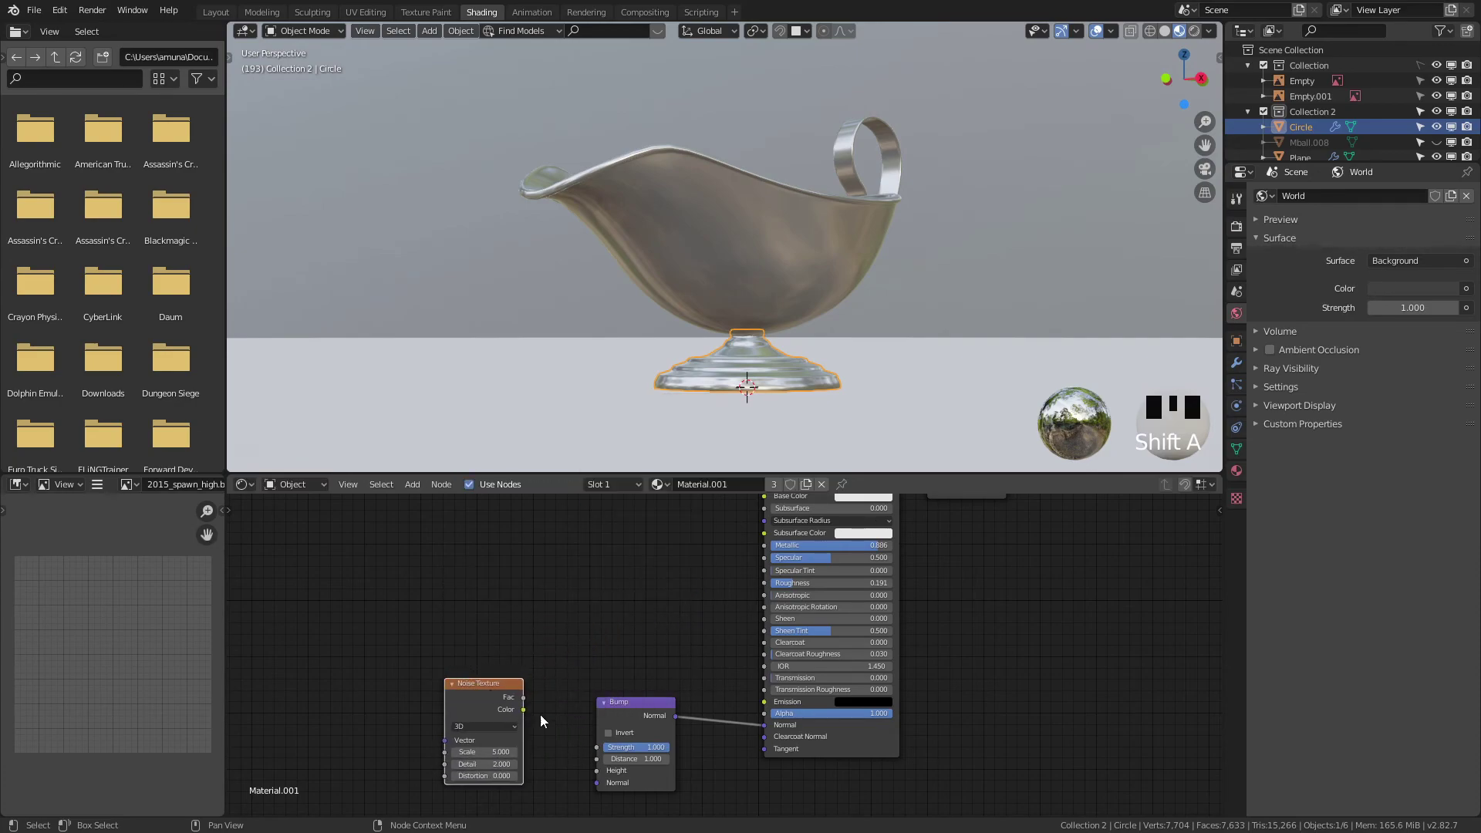
{"action": "left_click_drag", "start_coordinate": [524, 710], "coordinate": [595, 770]}
{"action": "mouse_move", "coordinate": [551, 751]}
{"action": "middle_mouse_down"}
{"action": "mouse_move", "coordinate": [683, 590]}
{"action": "mouse_move", "coordinate": [684, 615]}
{"action": "middle_mouse_up"}
{"action": "scroll", "coordinate": [683, 615], "scroll_direction": "up", "scroll_amount": 2}
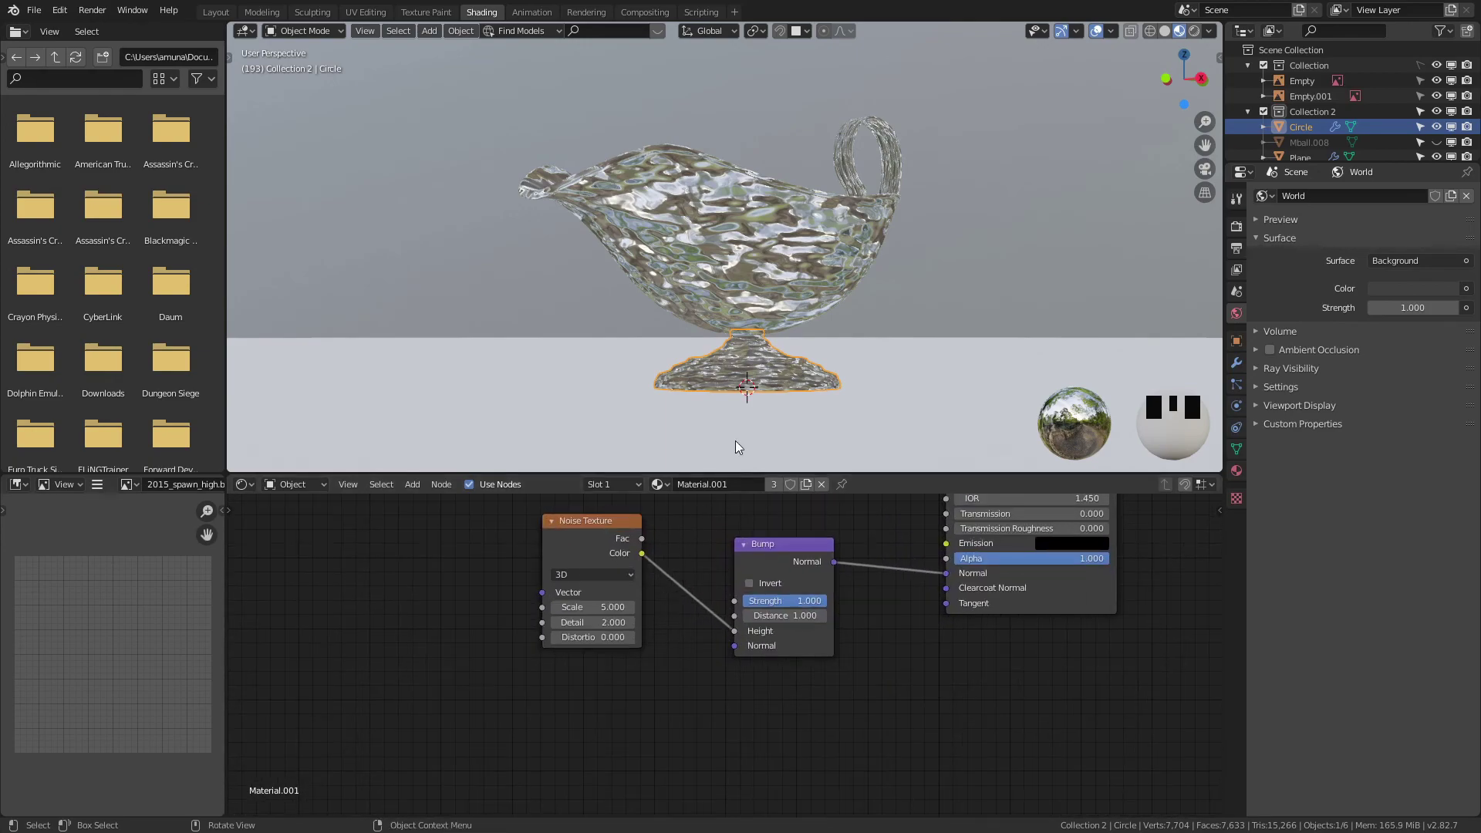
Step: Feed the Noise Texture from Texture Coordinate and Mapping nodes with scale 0.6 on all axes, and set the Bump strength to 0.059
{"action": "middle_click_drag", "start_coordinate": [898, 196], "coordinate": [734, 391]}
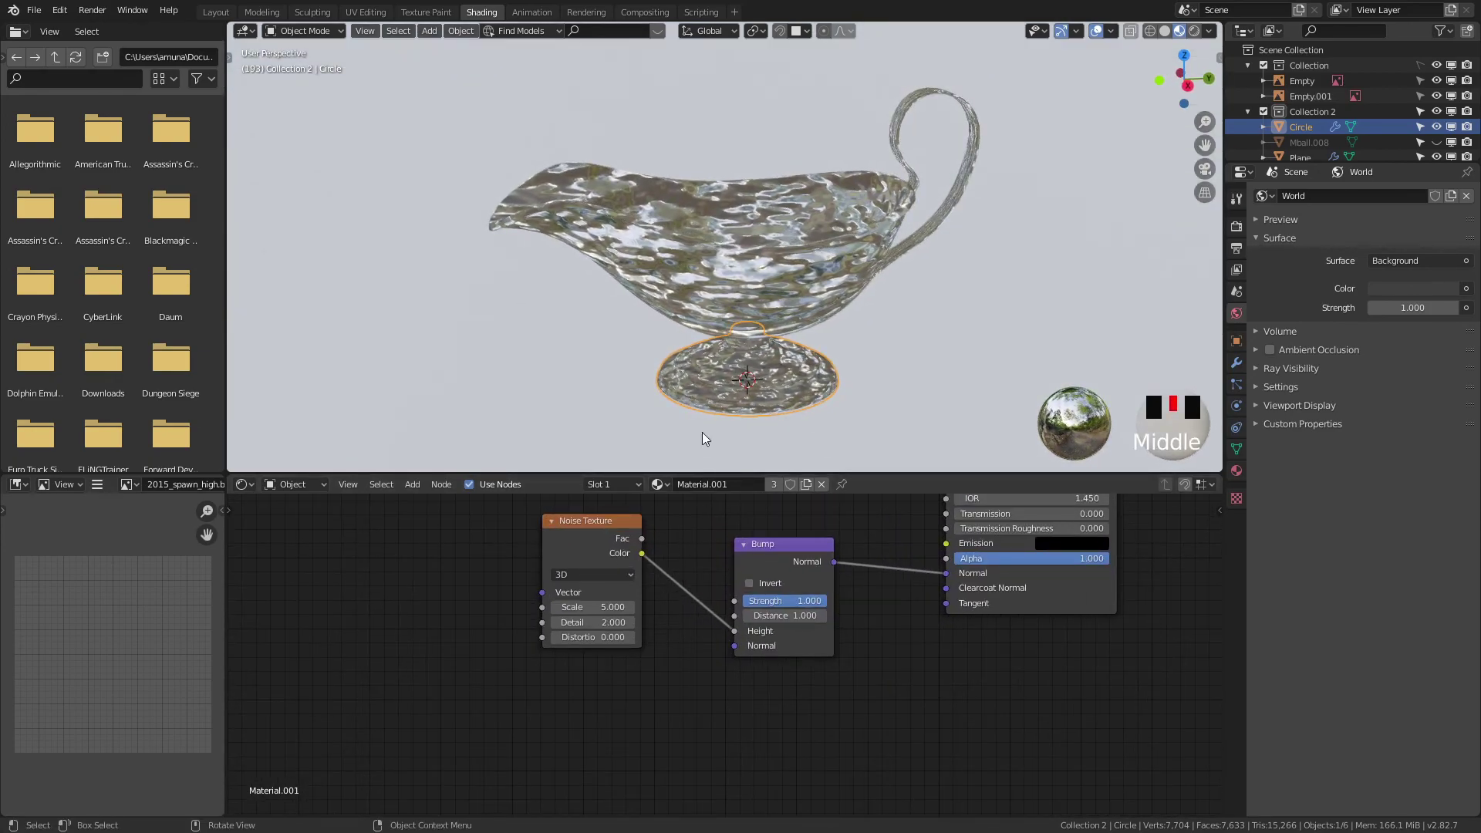
{"action": "key", "text": "ctrl+t"}
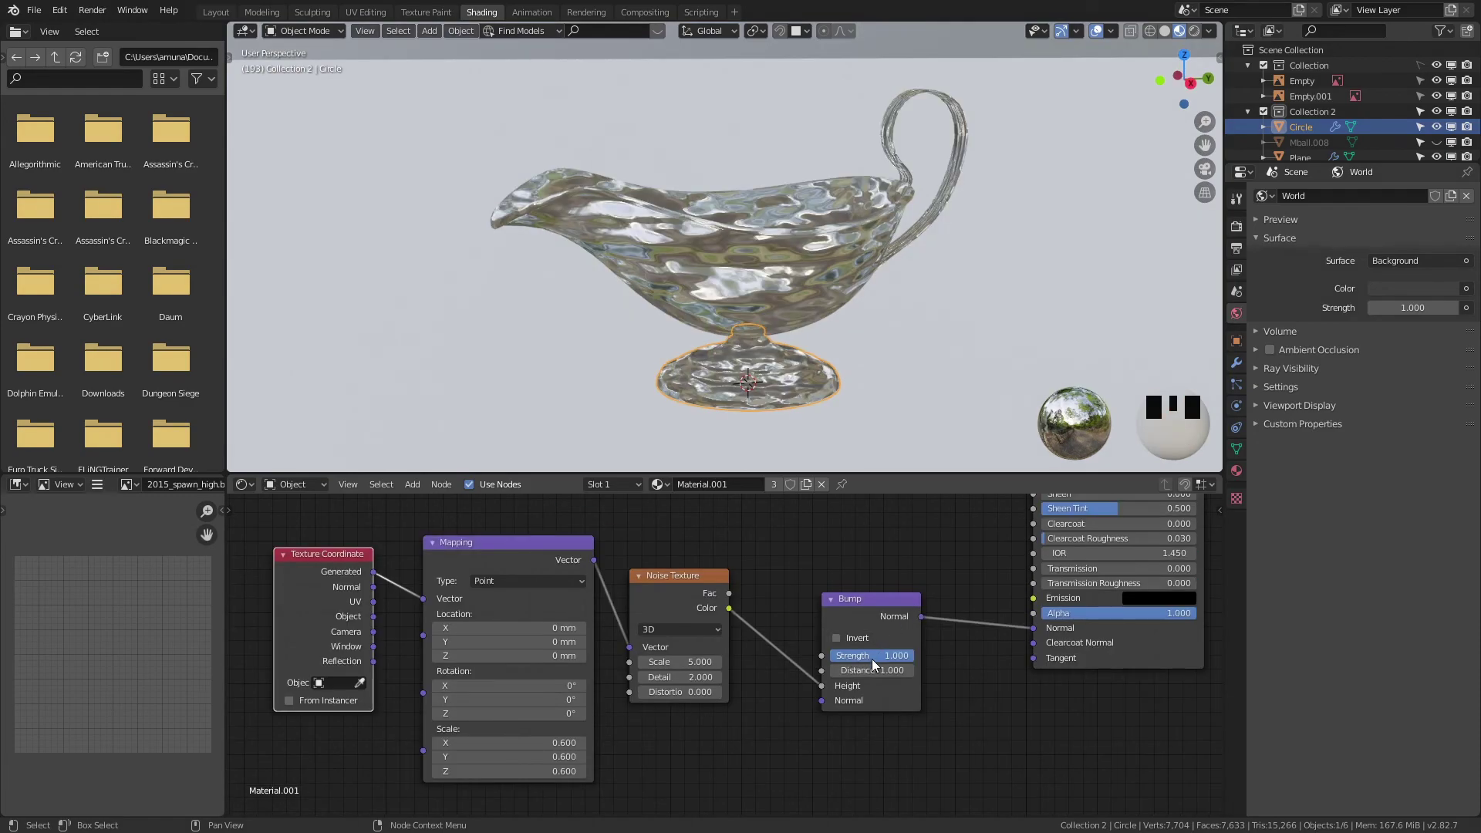
{"action": "left_click_drag", "start_coordinate": [887, 656], "coordinate": [803, 655]}
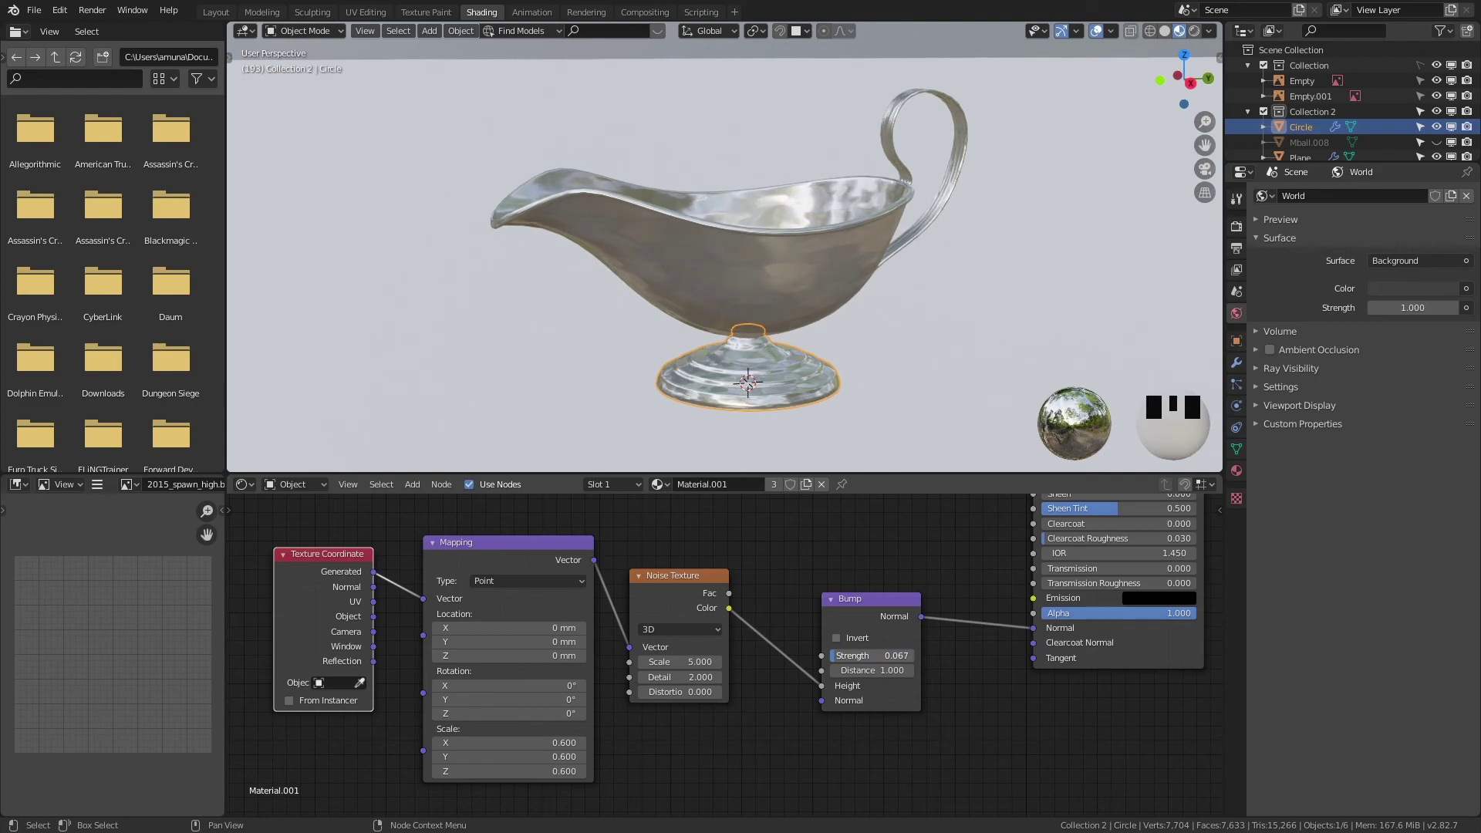
{"action": "middle_click_drag", "start_coordinate": [802, 363], "coordinate": [614, 372], "text": "shift"}
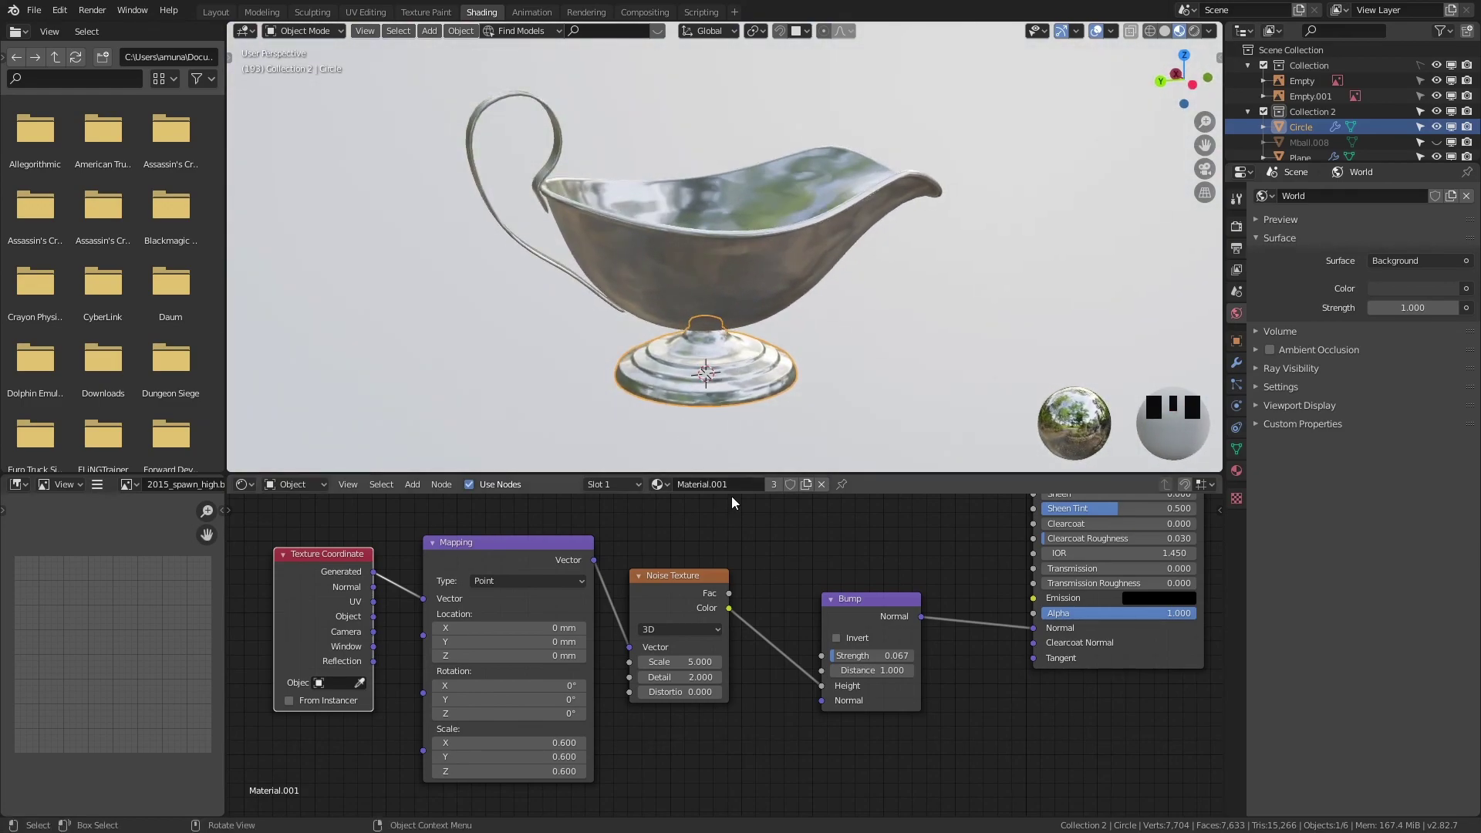
{"action": "left_click_drag", "start_coordinate": [871, 655], "coordinate": [849, 656], "text": "shift"}
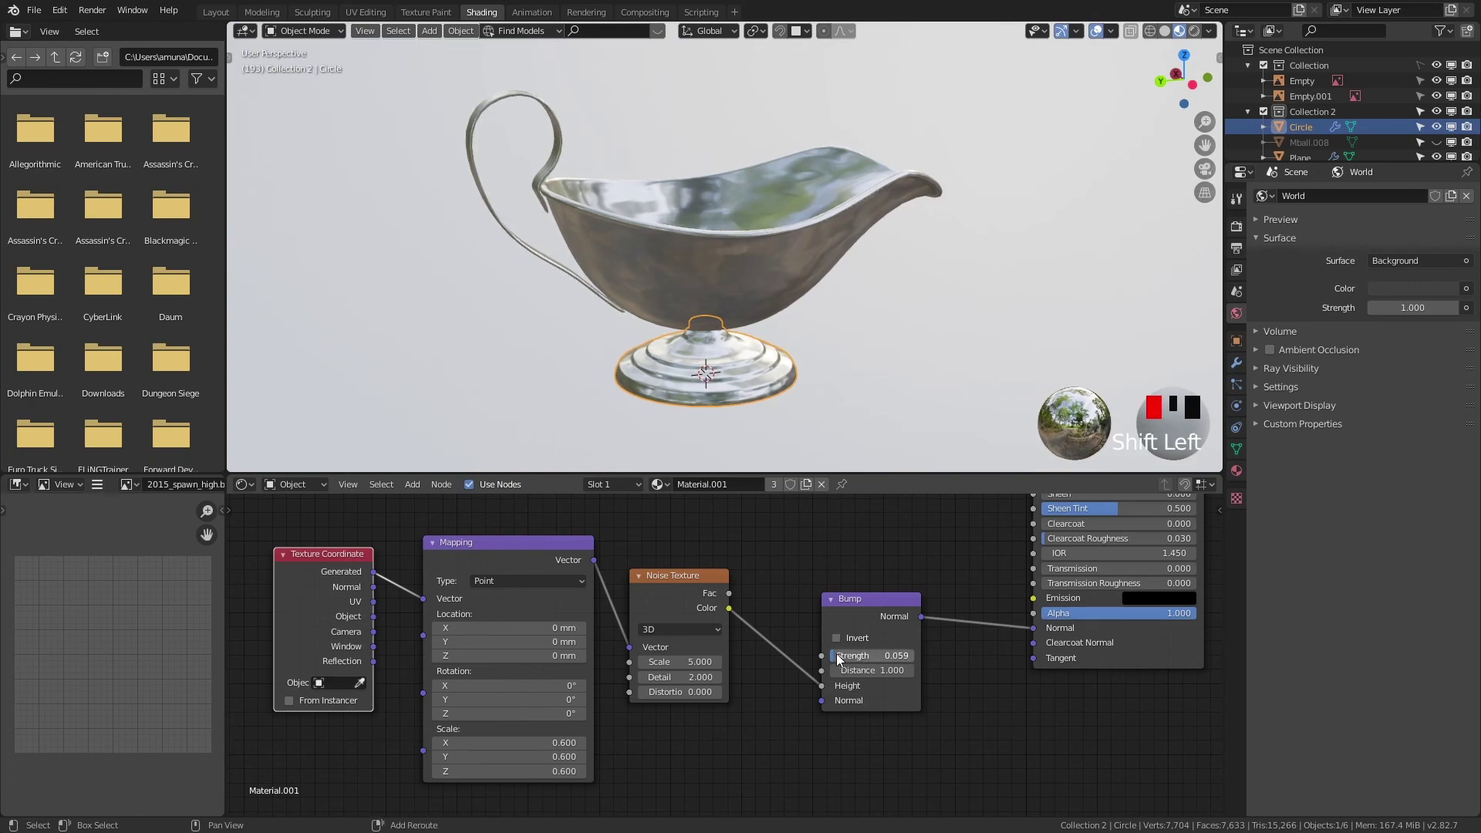
Step: Select the floor plane instead of the foot and hide the viewport overlays to show the metal sauce boat cleanly
{"action": "middle_click_drag", "start_coordinate": [876, 341], "coordinate": [673, 338]}
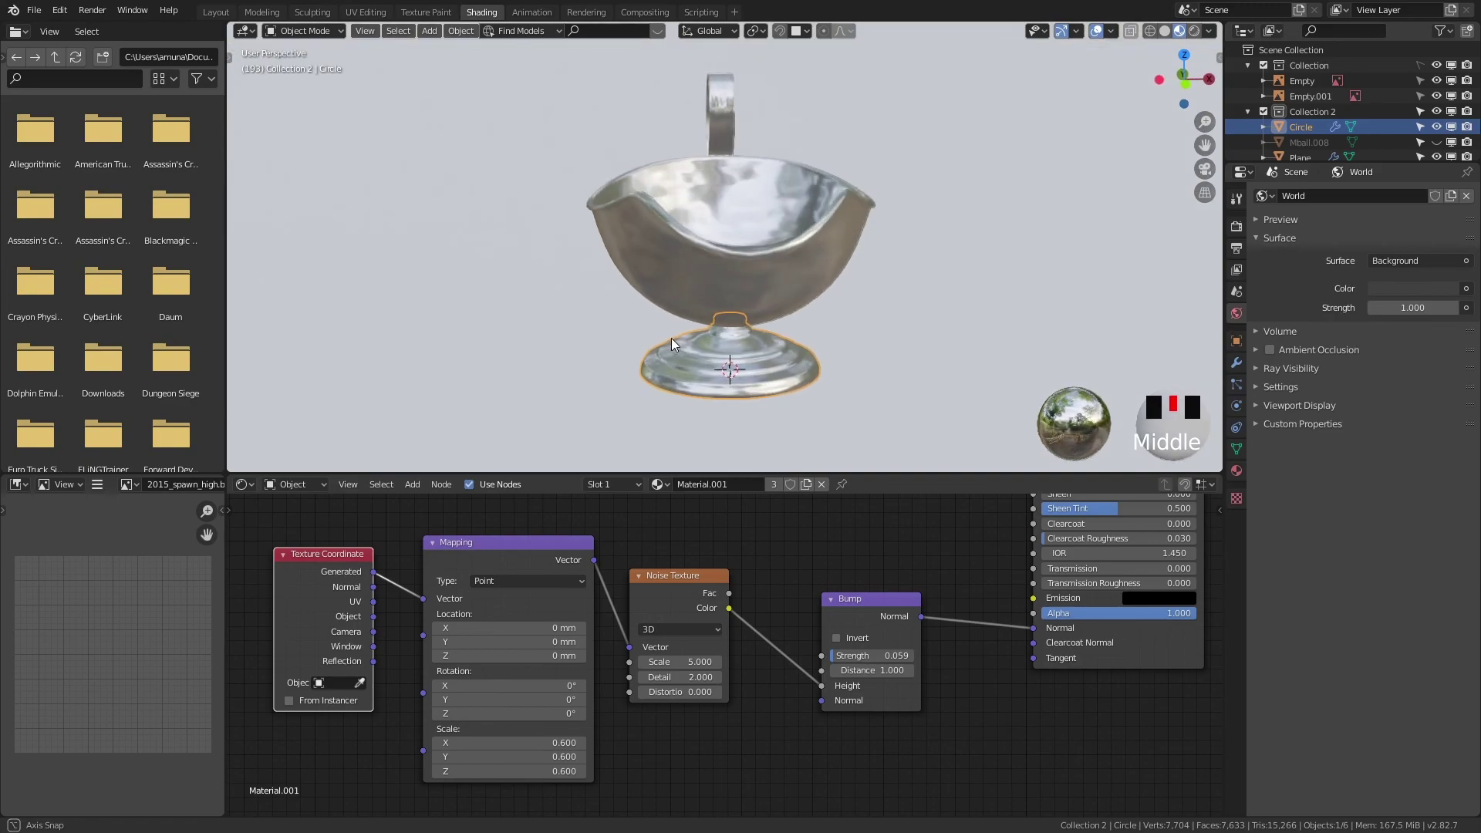
{"action": "middle_click_drag", "start_coordinate": [797, 344], "coordinate": [846, 399]}
{"action": "left_click", "coordinate": [853, 392]}
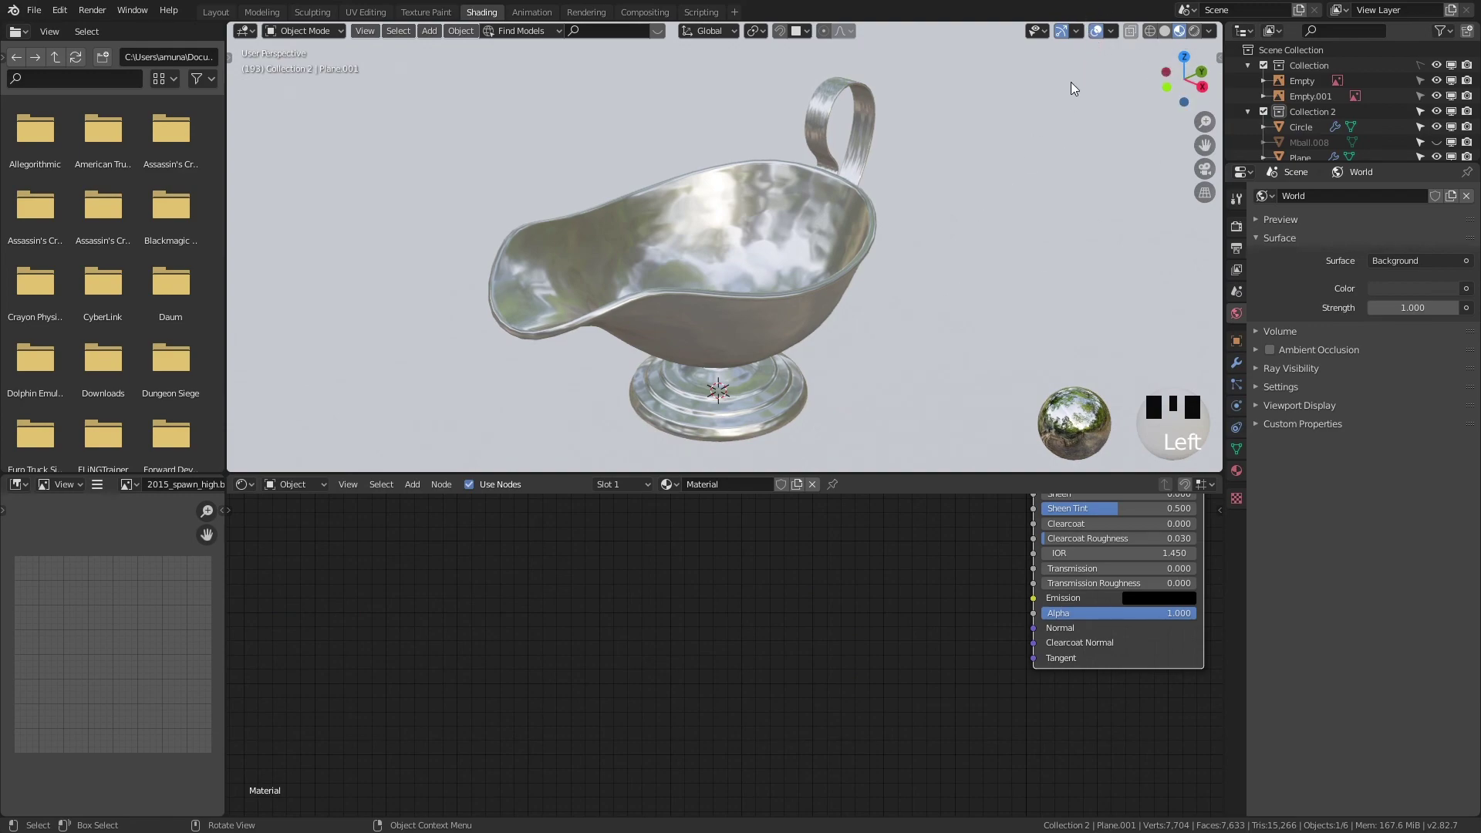
{"action": "left_click", "coordinate": [1096, 31]}
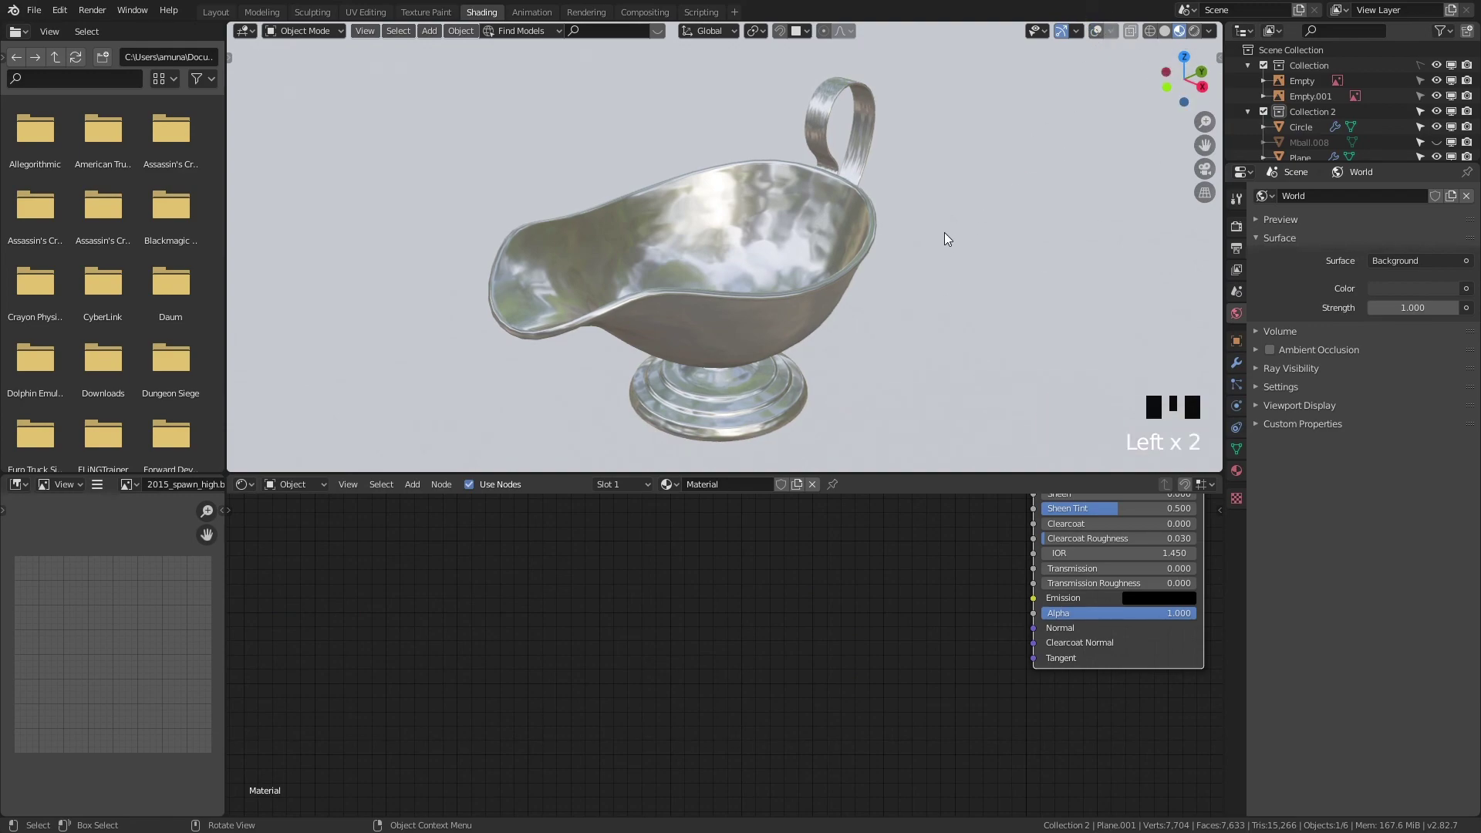